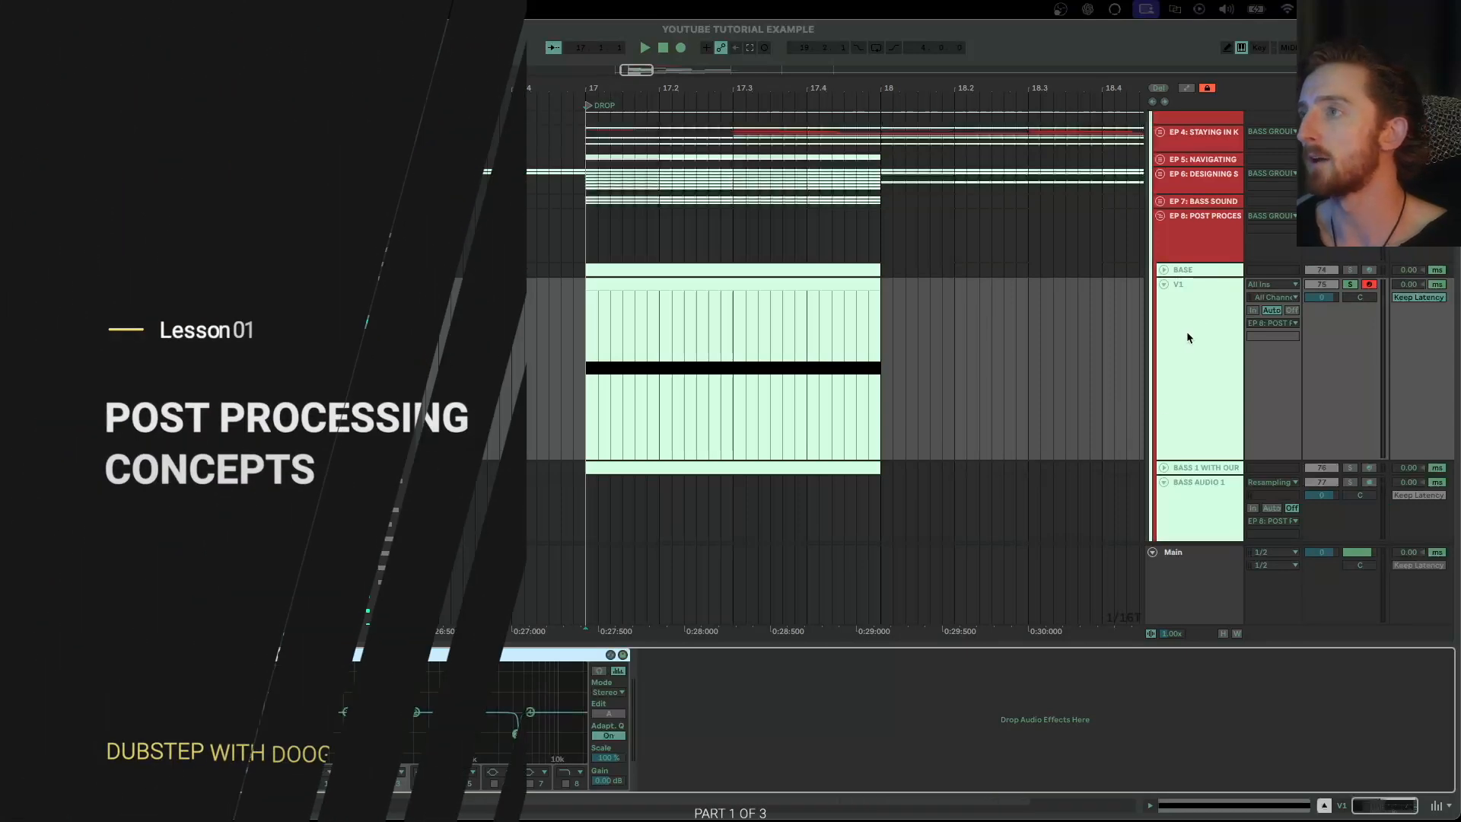
Select the V1 track and review its Serum patch's oscillator settings during playback
{"action": "left_click", "coordinate": [1185, 341]}
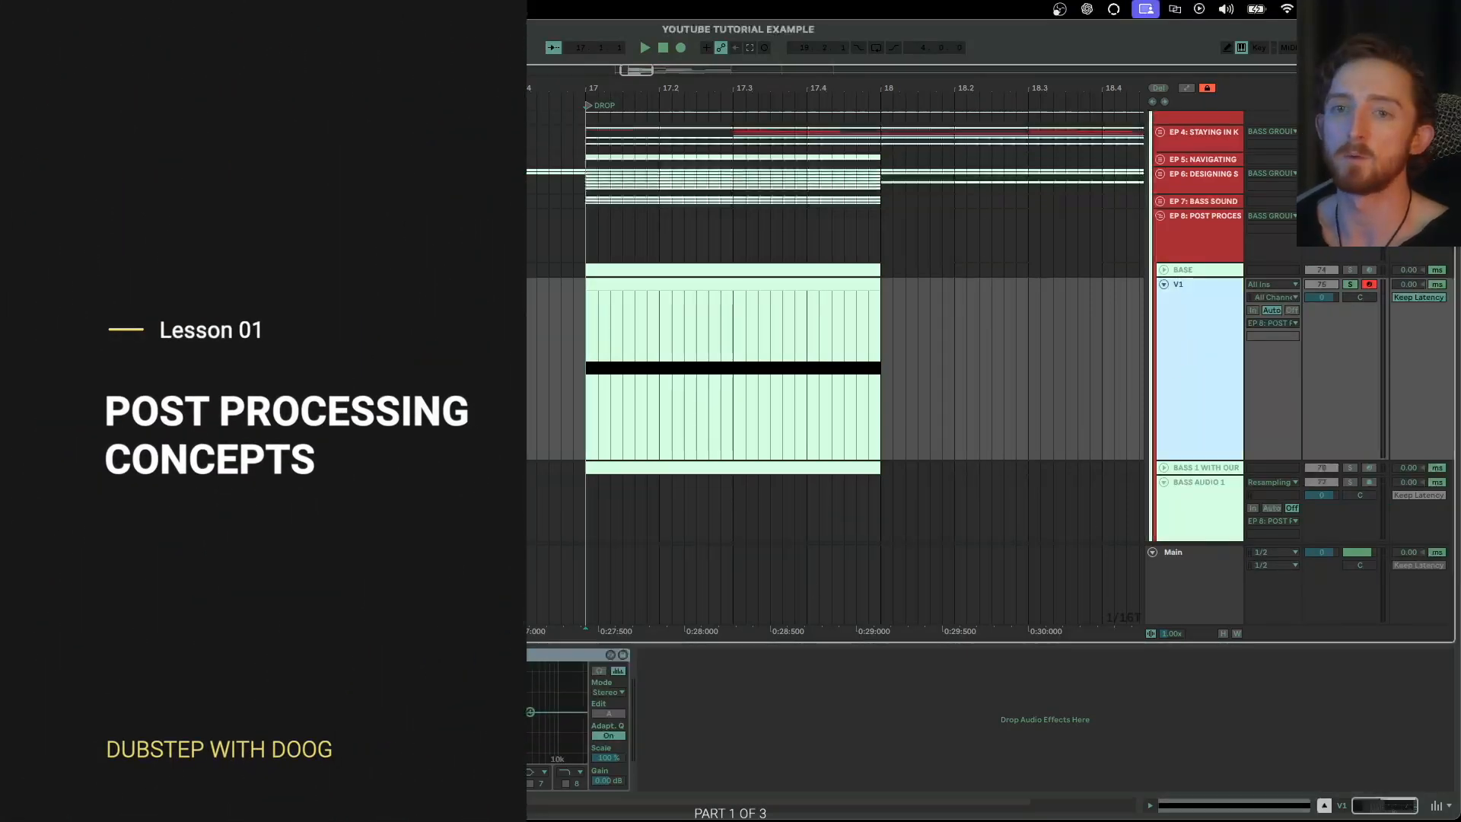
{"action": "left_click", "coordinate": [41, 654]}
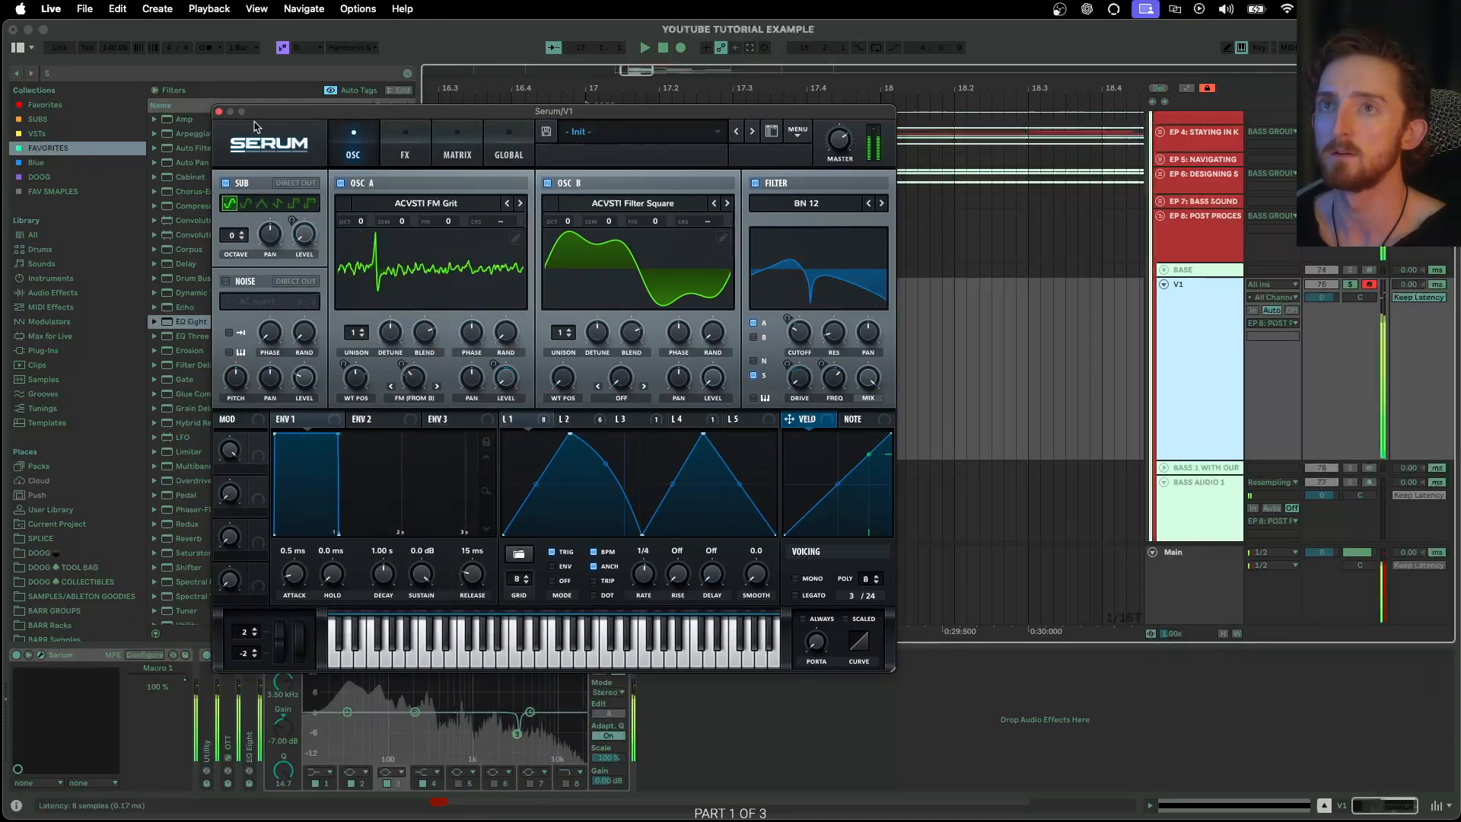
{"action": "left_click", "coordinate": [219, 112]}
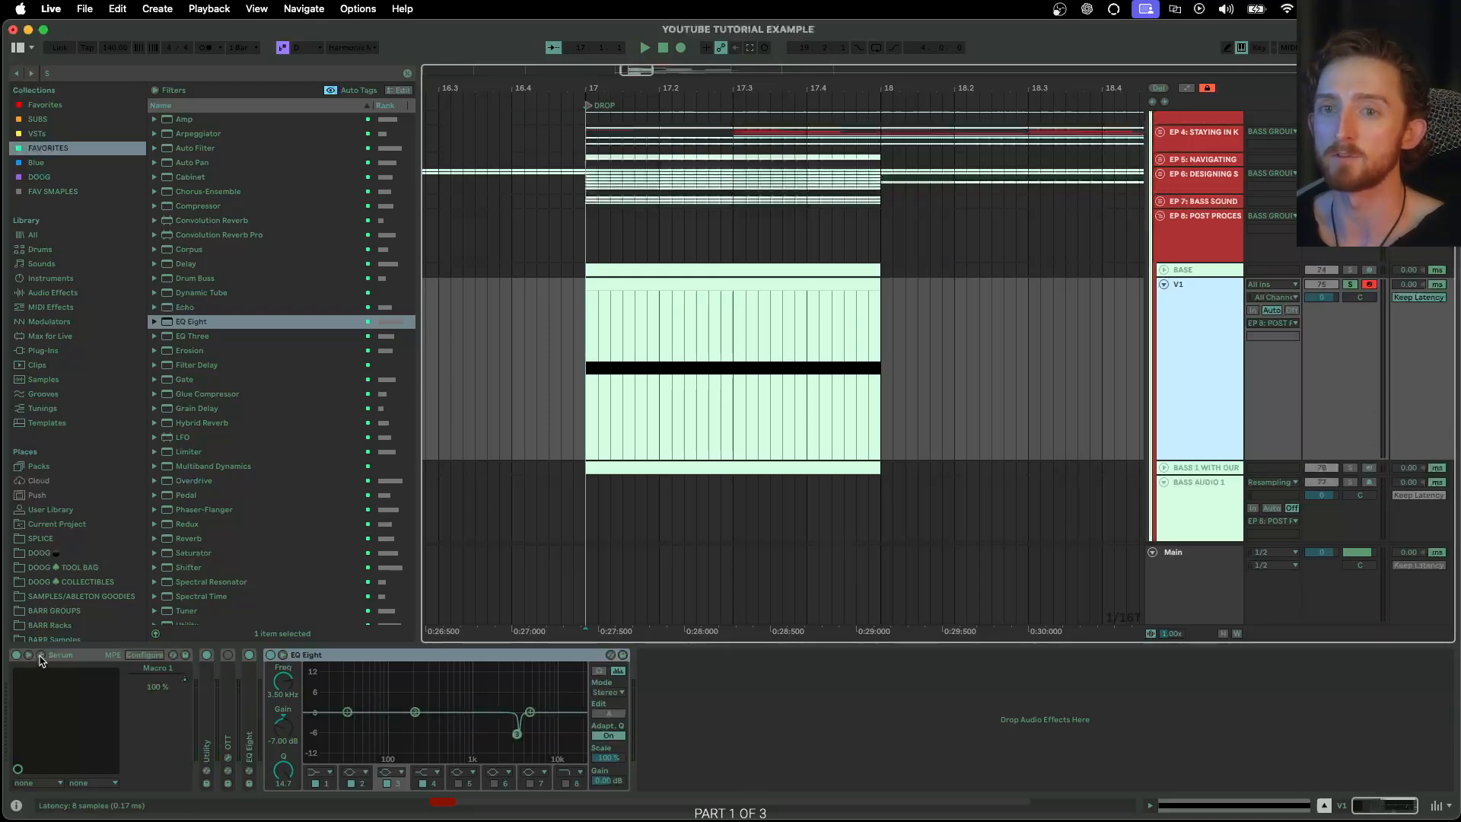
Examine Serum's oscillators and its effects rack on V1, including the Hyper, EQ, Phaser and Filter modules
{"action": "left_click_drag", "start_coordinate": [493, 818], "coordinate": [518, 31]}
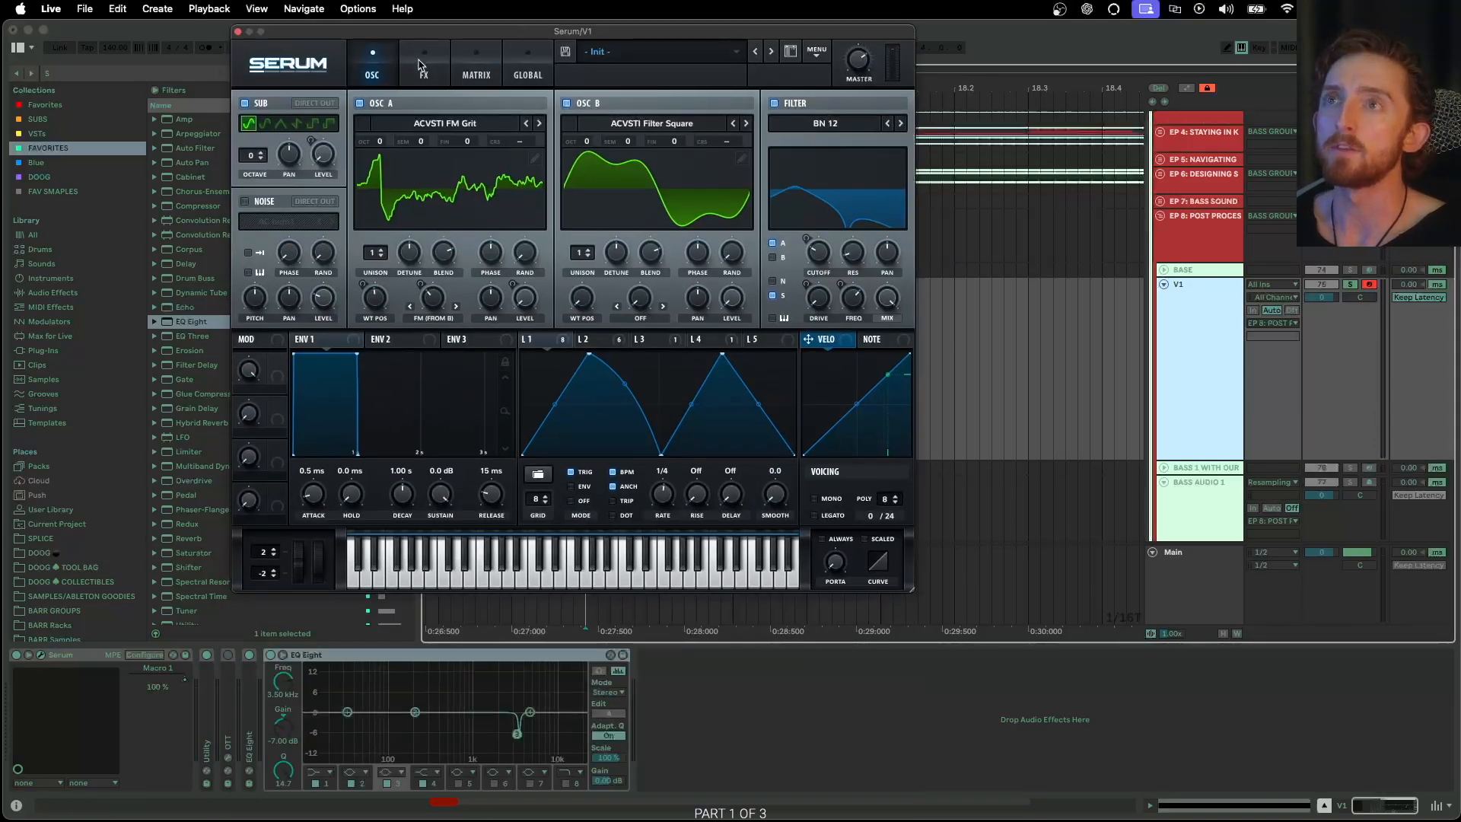
{"action": "left_click", "coordinate": [418, 61]}
{"action": "left_click_drag", "start_coordinate": [409, 32], "coordinate": [415, 124]}
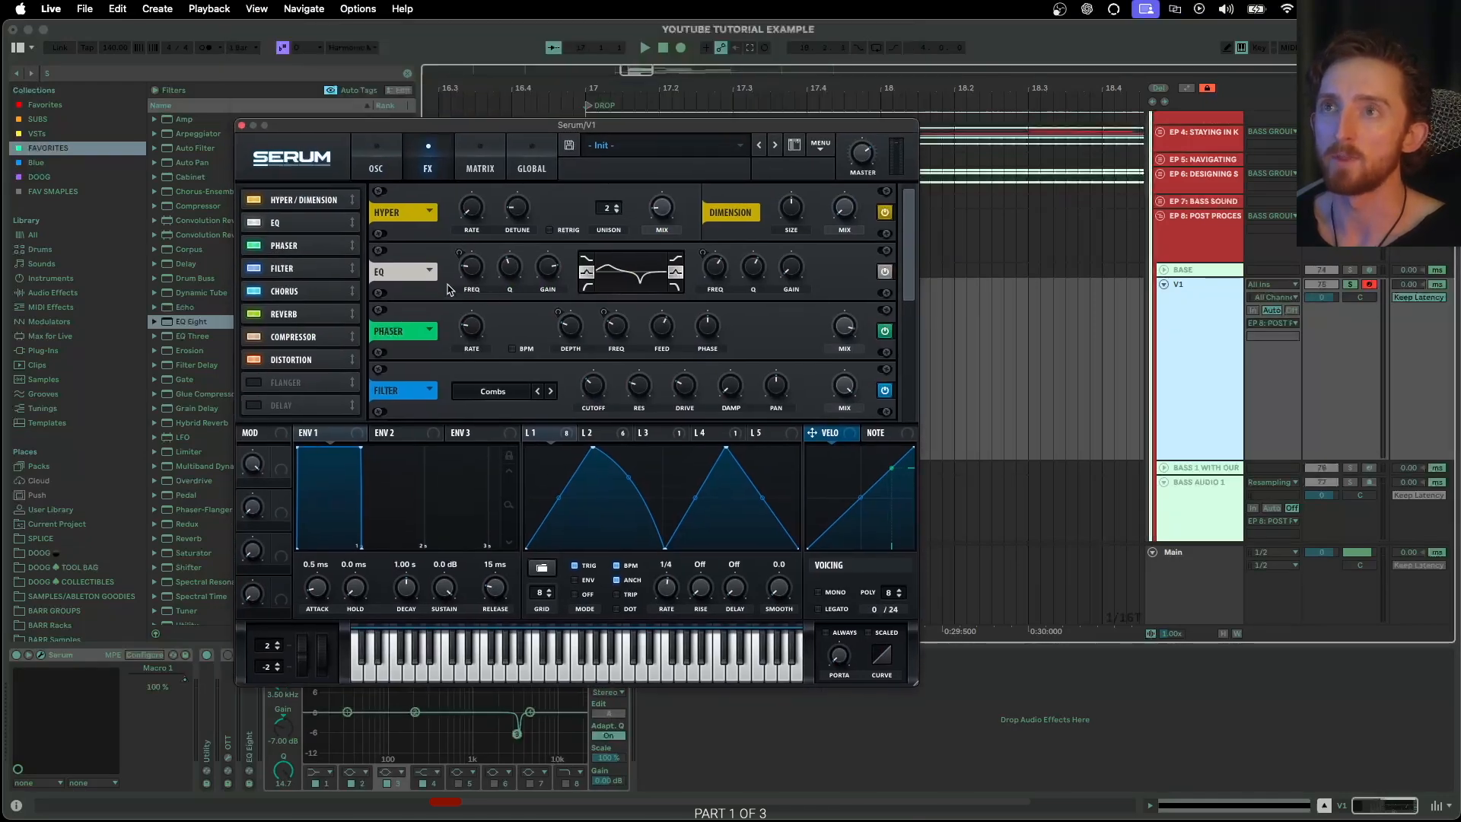
{"action": "left_click", "coordinate": [373, 163]}
{"action": "left_click", "coordinate": [241, 125]}
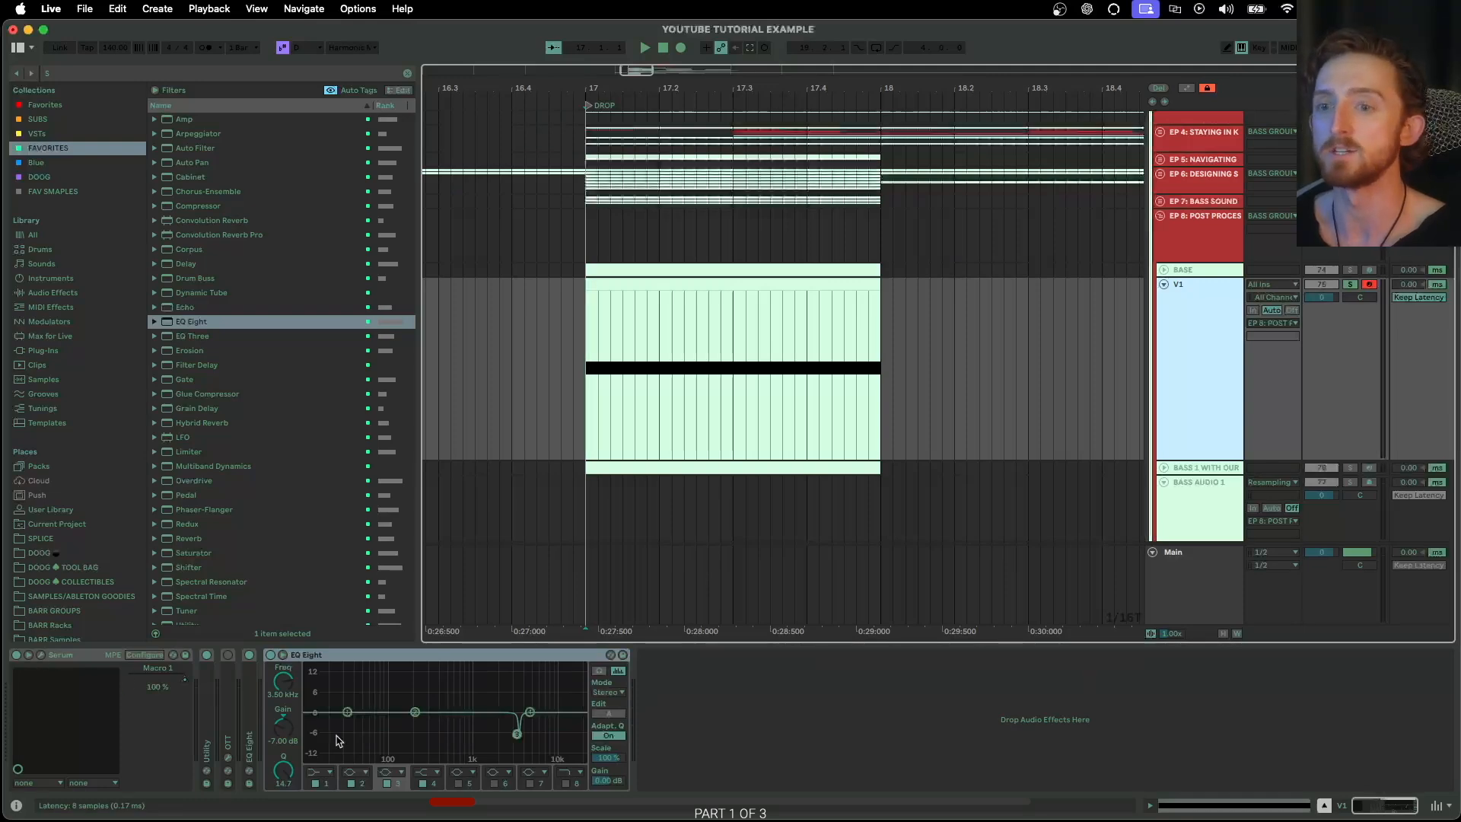
{"action": "left_click_drag", "start_coordinate": [458, 813], "coordinate": [437, 145]}
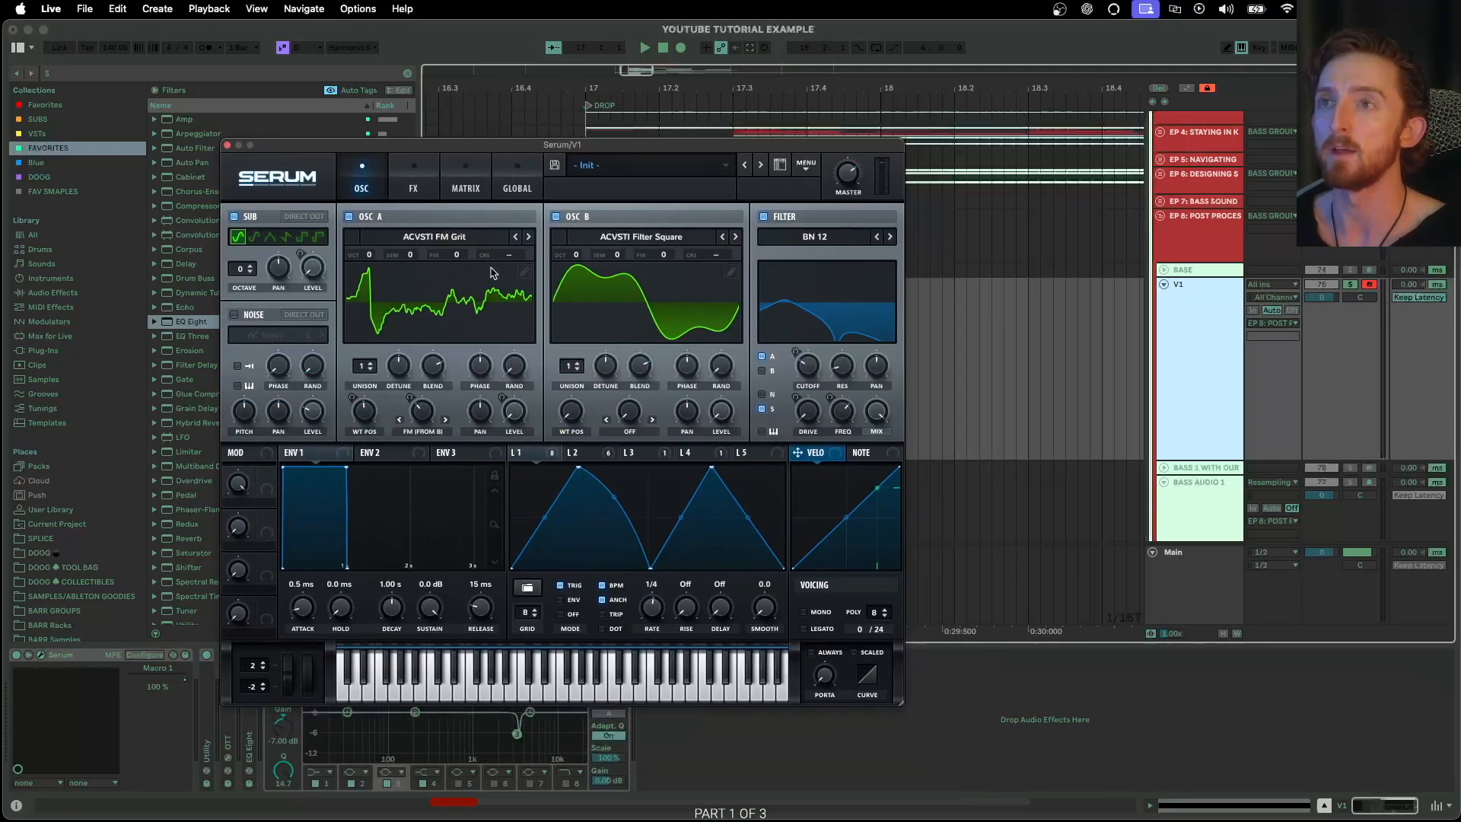
{"action": "left_click", "coordinate": [414, 182]}
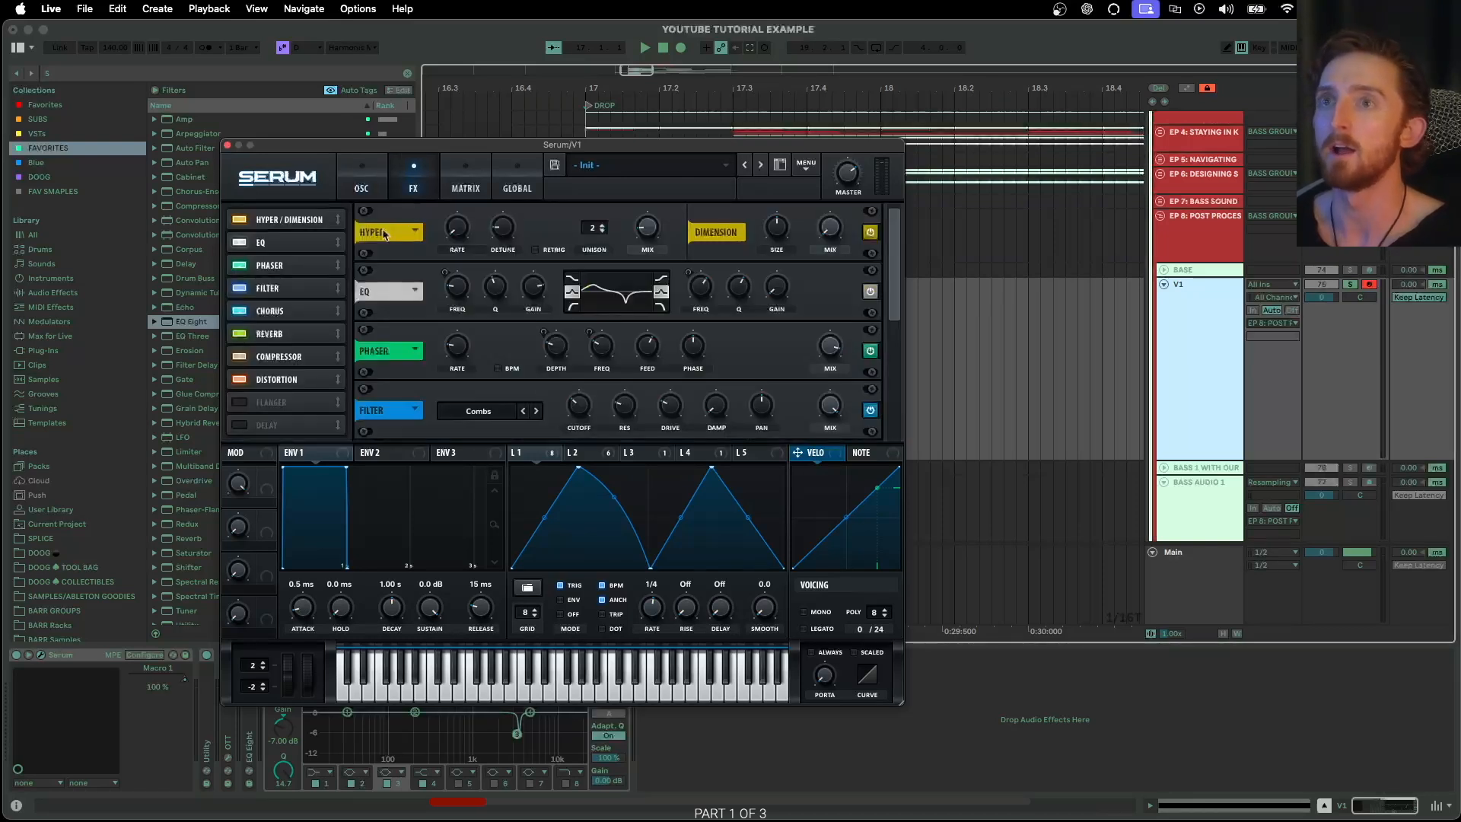
{"action": "left_click", "coordinate": [227, 145]}
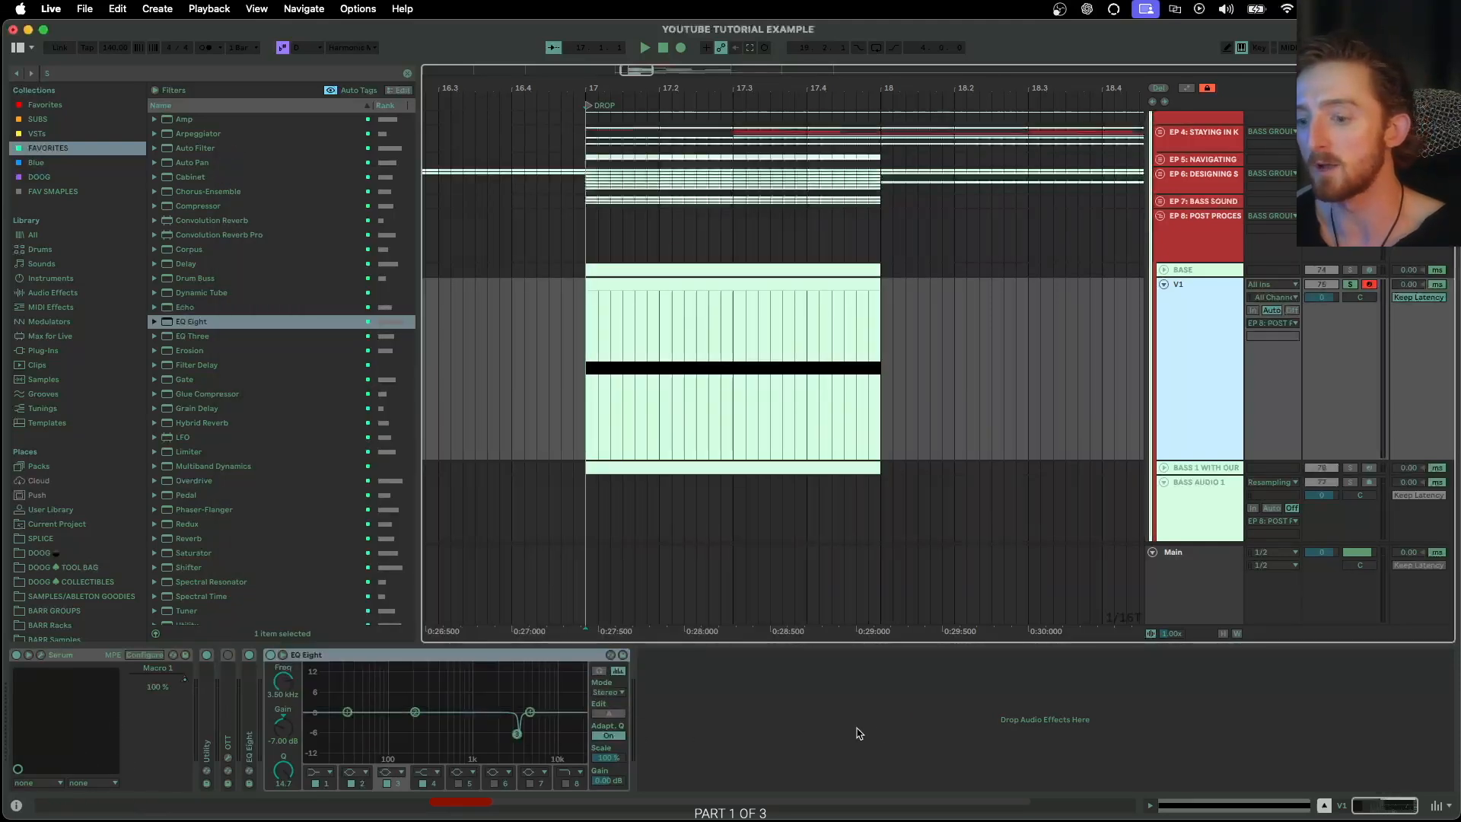
Expand the collapsed EQ Eight between OTT and the other EQ Eight on V1
{"action": "left_click", "coordinate": [251, 685]}
{"action": "double_click", "coordinate": [252, 685]}
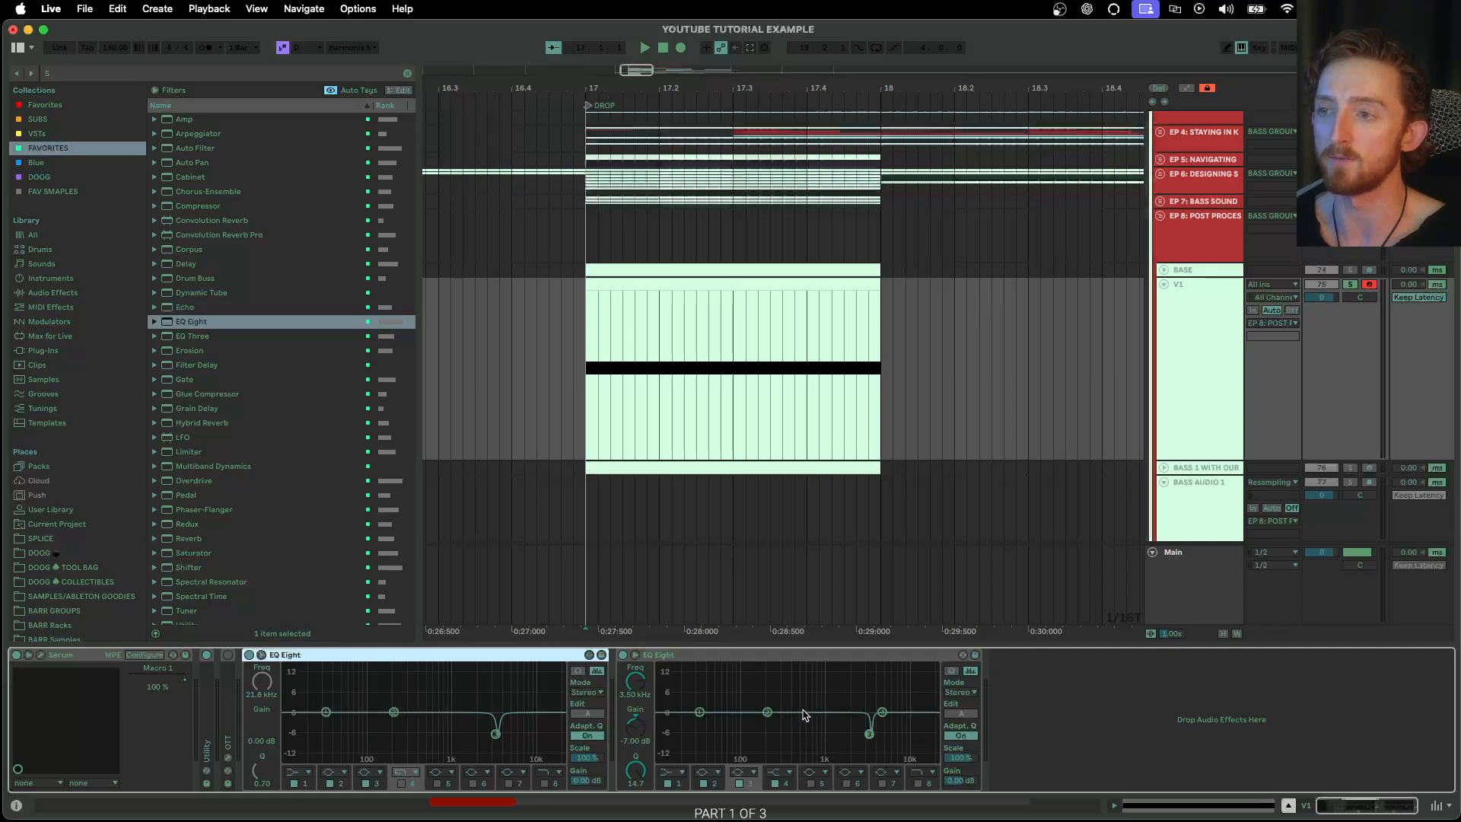
Compare the effects available in the FAVORITES collection with the full Audio Effects library
{"action": "scroll", "coordinate": [249, 421], "scroll_direction": "down", "scroll_amount": 10}
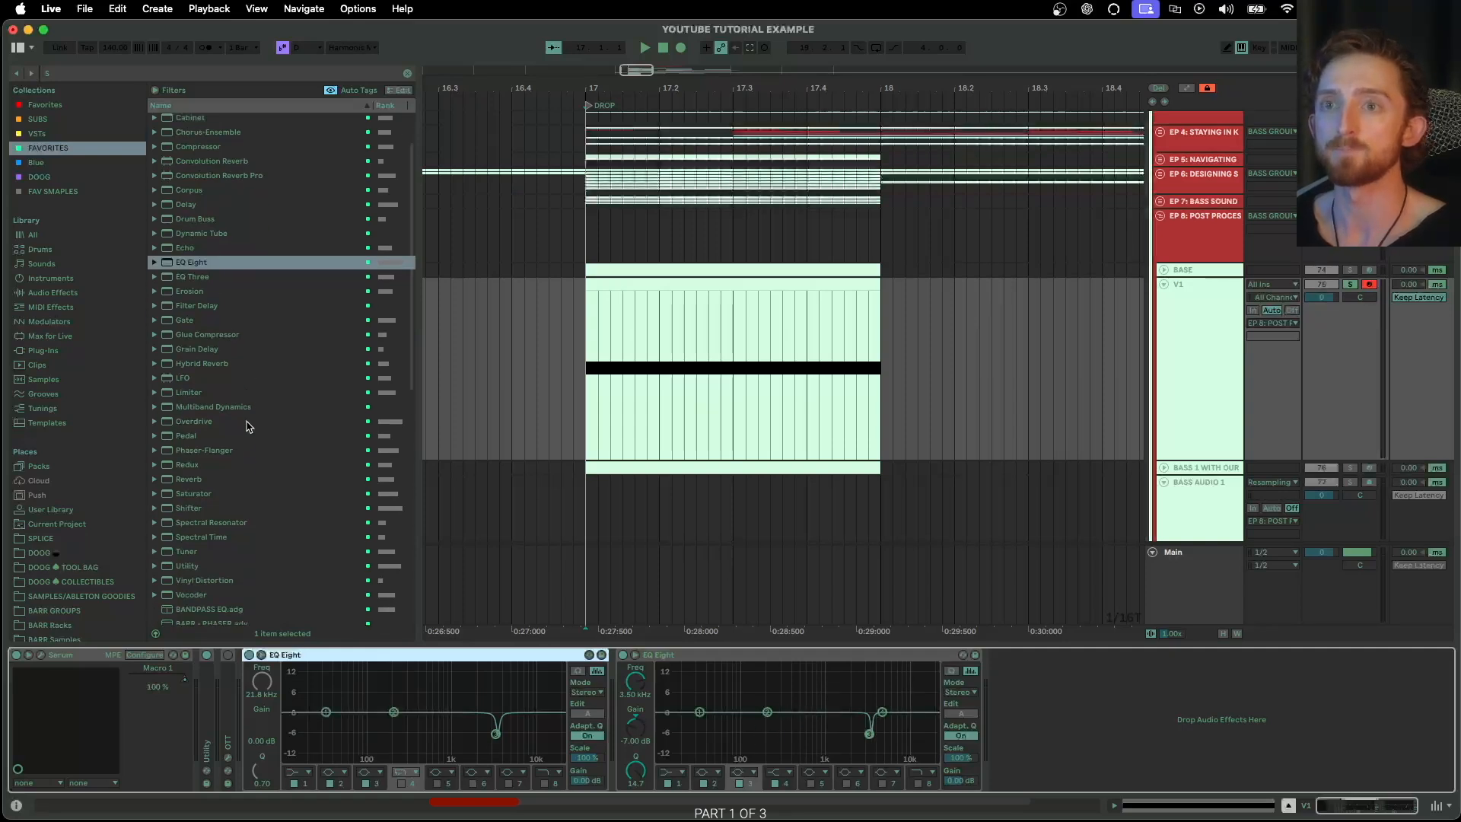
{"action": "scroll", "coordinate": [248, 422], "scroll_direction": "up", "scroll_amount": 10}
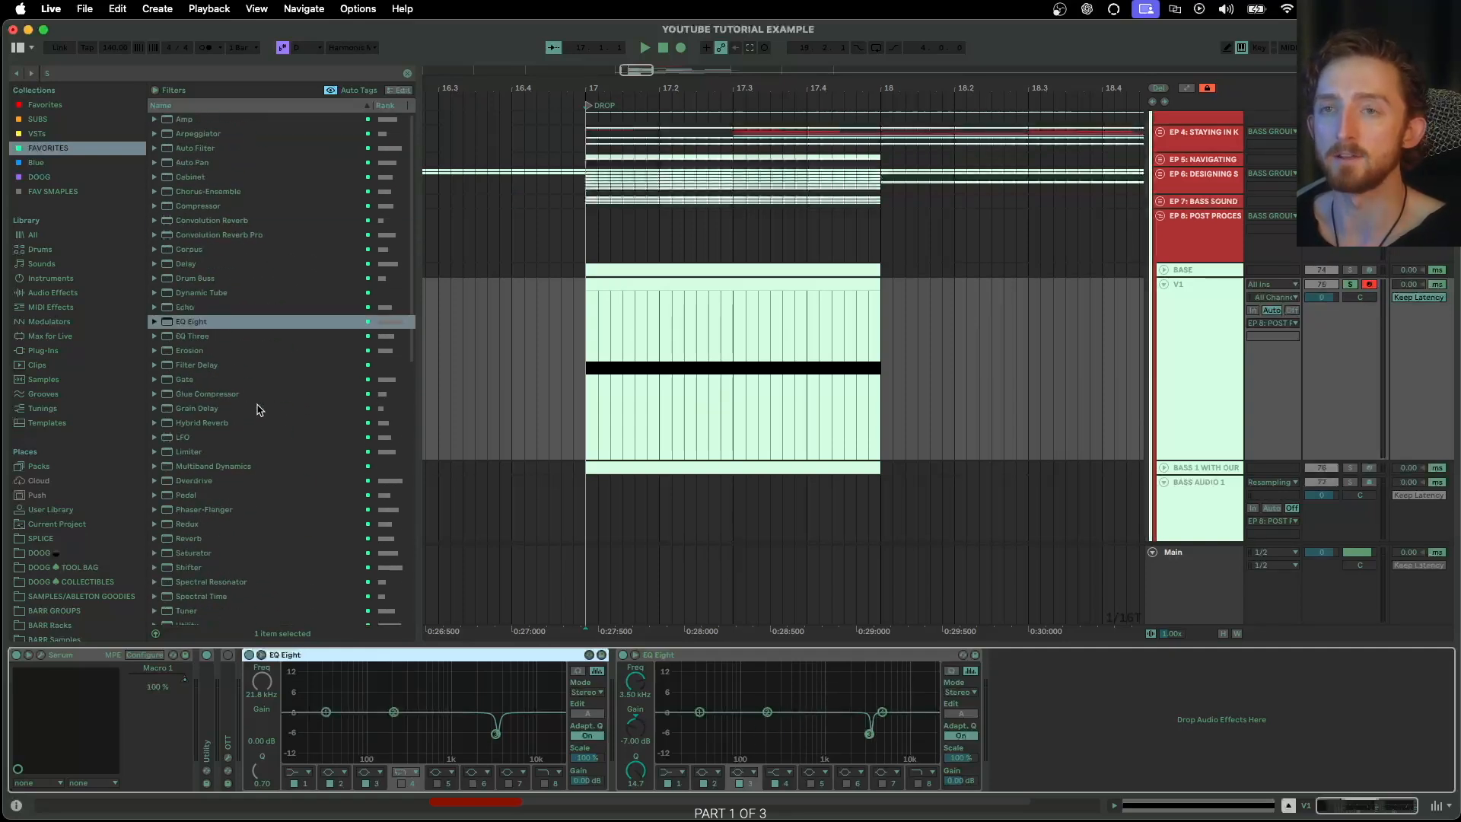
{"action": "scroll", "coordinate": [258, 411], "scroll_direction": "down", "scroll_amount": 10}
{"action": "left_click", "coordinate": [62, 292]}
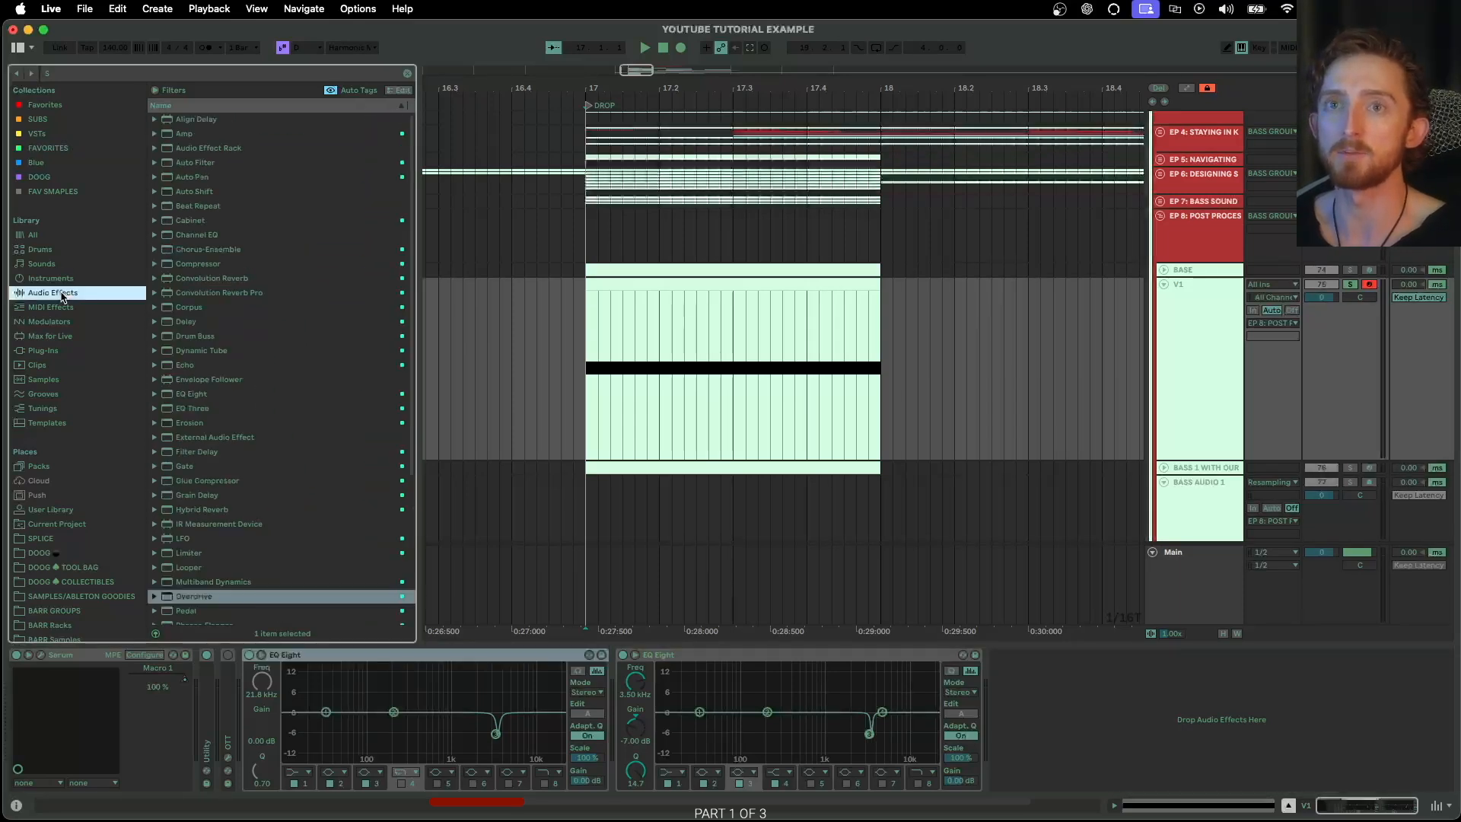
{"action": "key", "text": "super+f"}
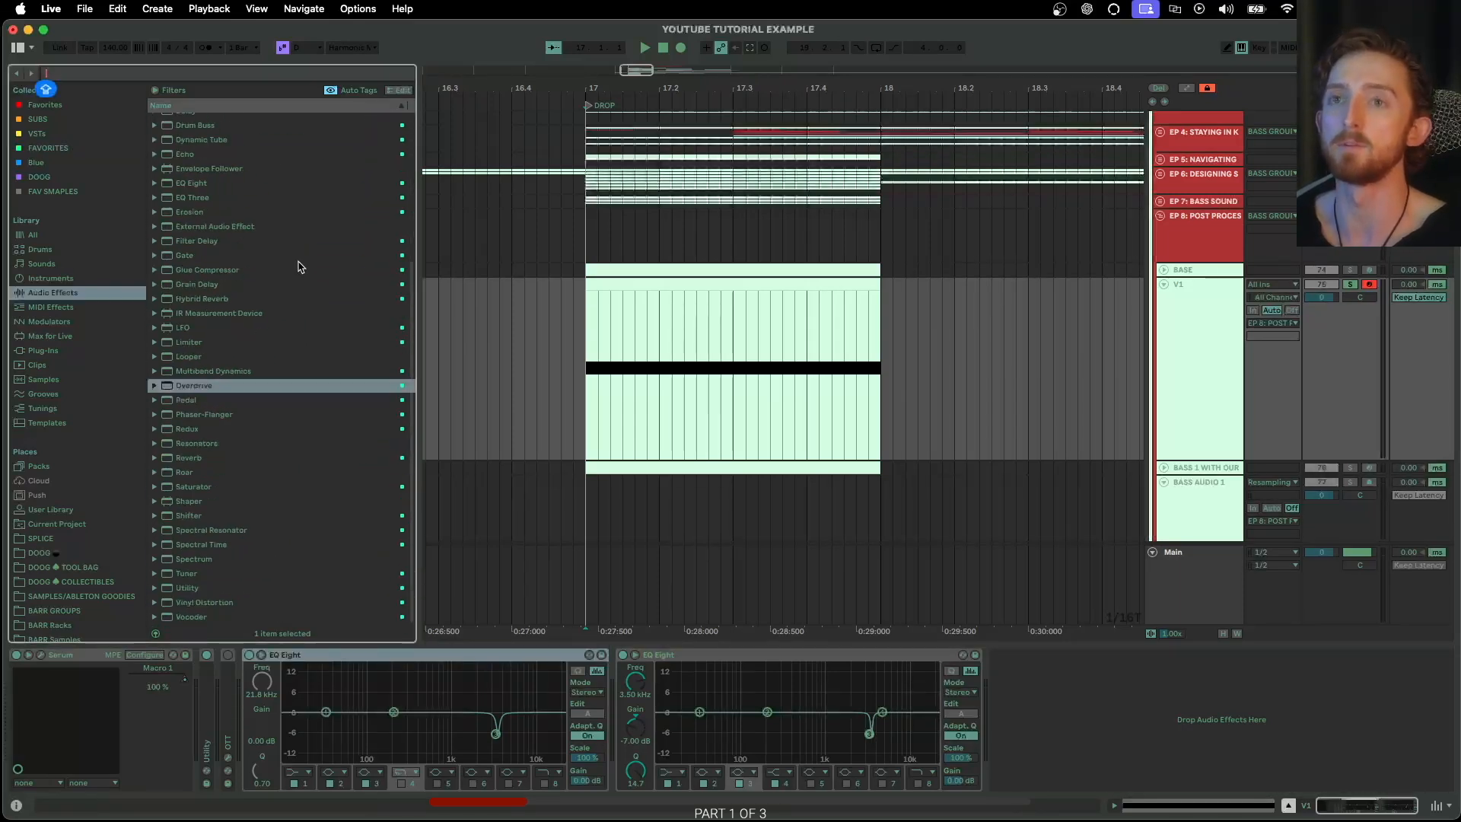
{"action": "left_click", "coordinate": [67, 152]}
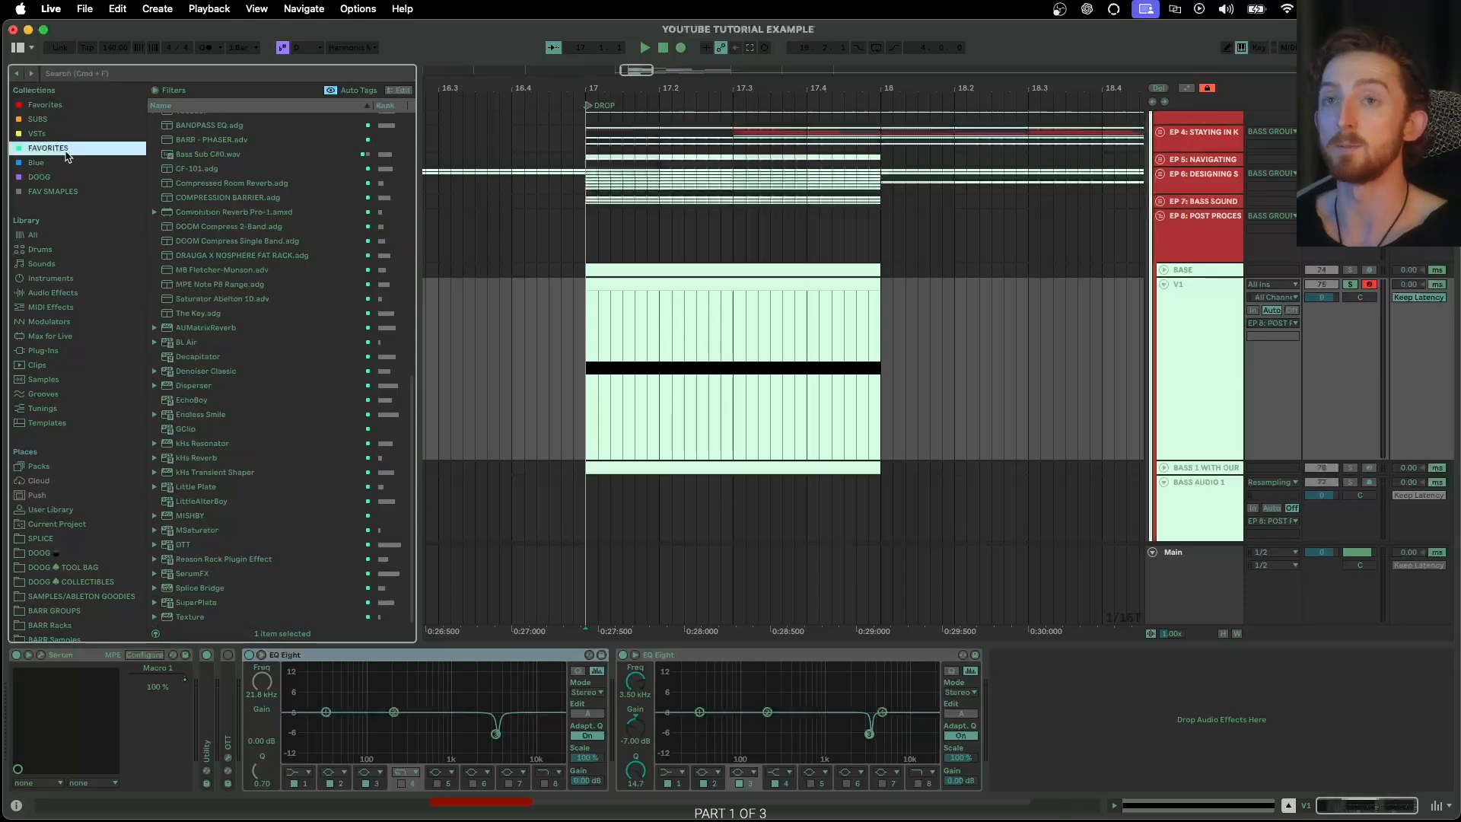
{"action": "scroll", "coordinate": [268, 272], "scroll_direction": "up", "scroll_amount": 10}
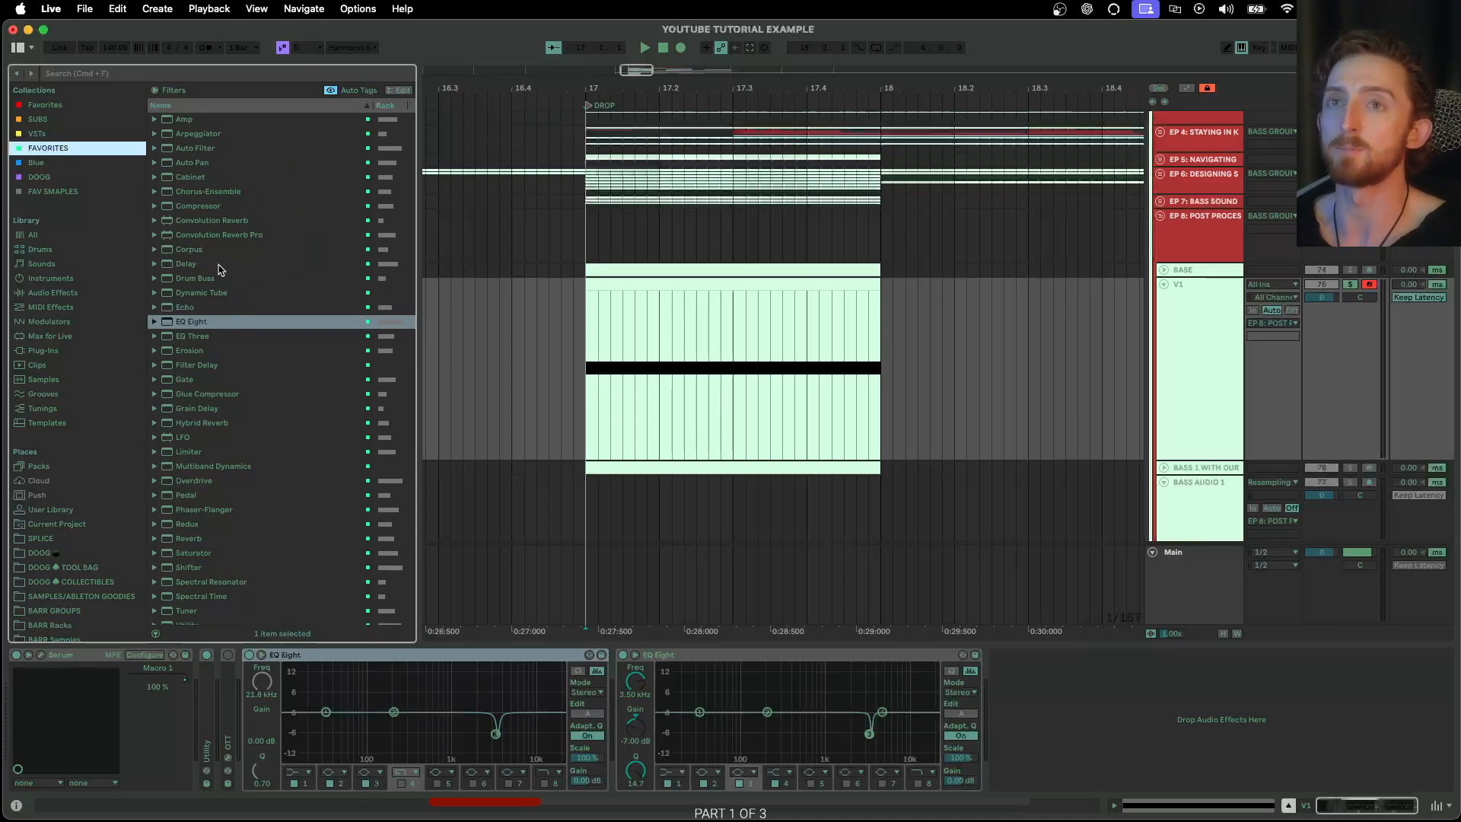
{"action": "left_click", "coordinate": [53, 294]}
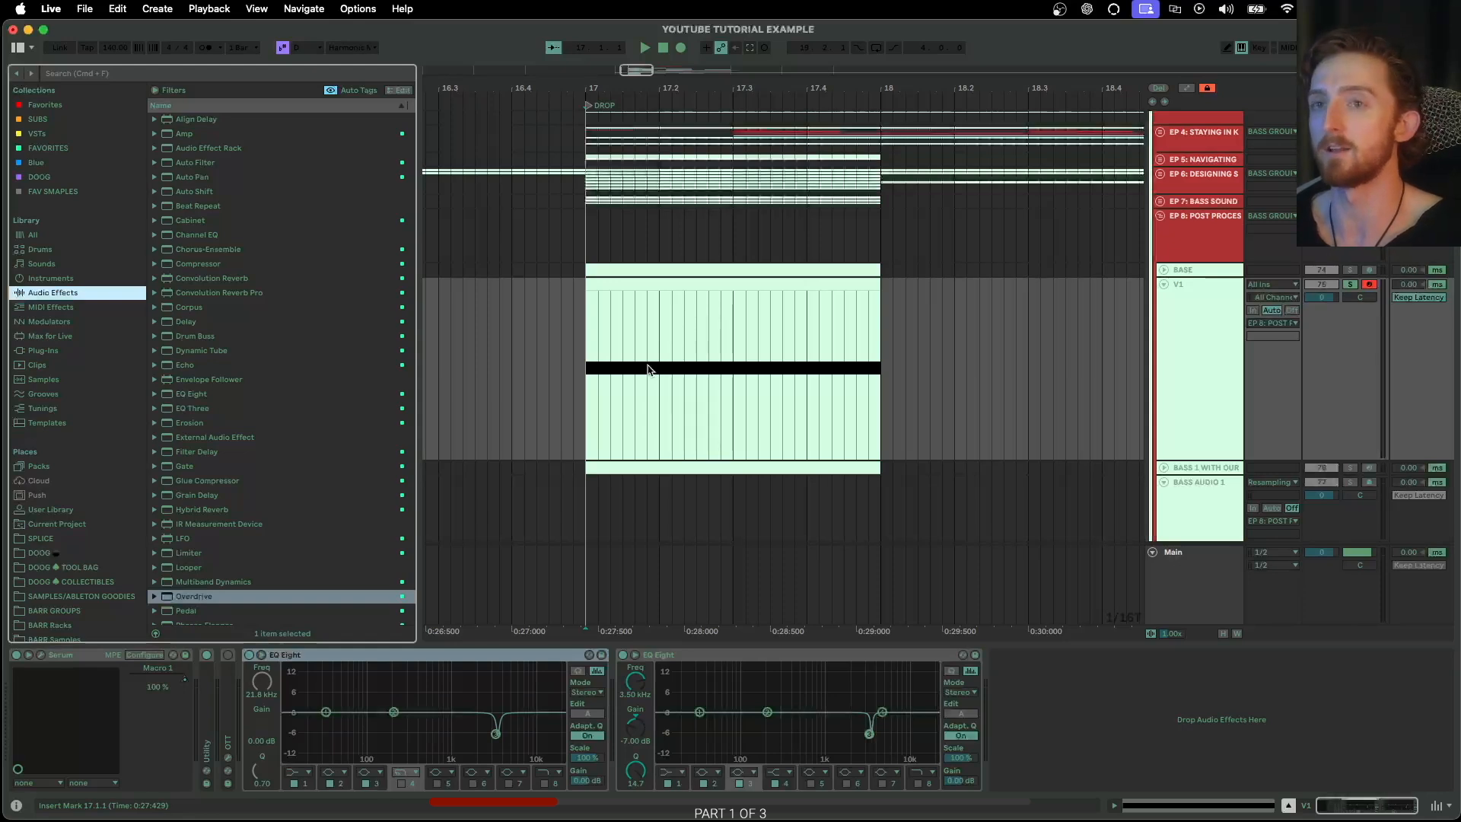
{"action": "left_click", "coordinate": [49, 148]}
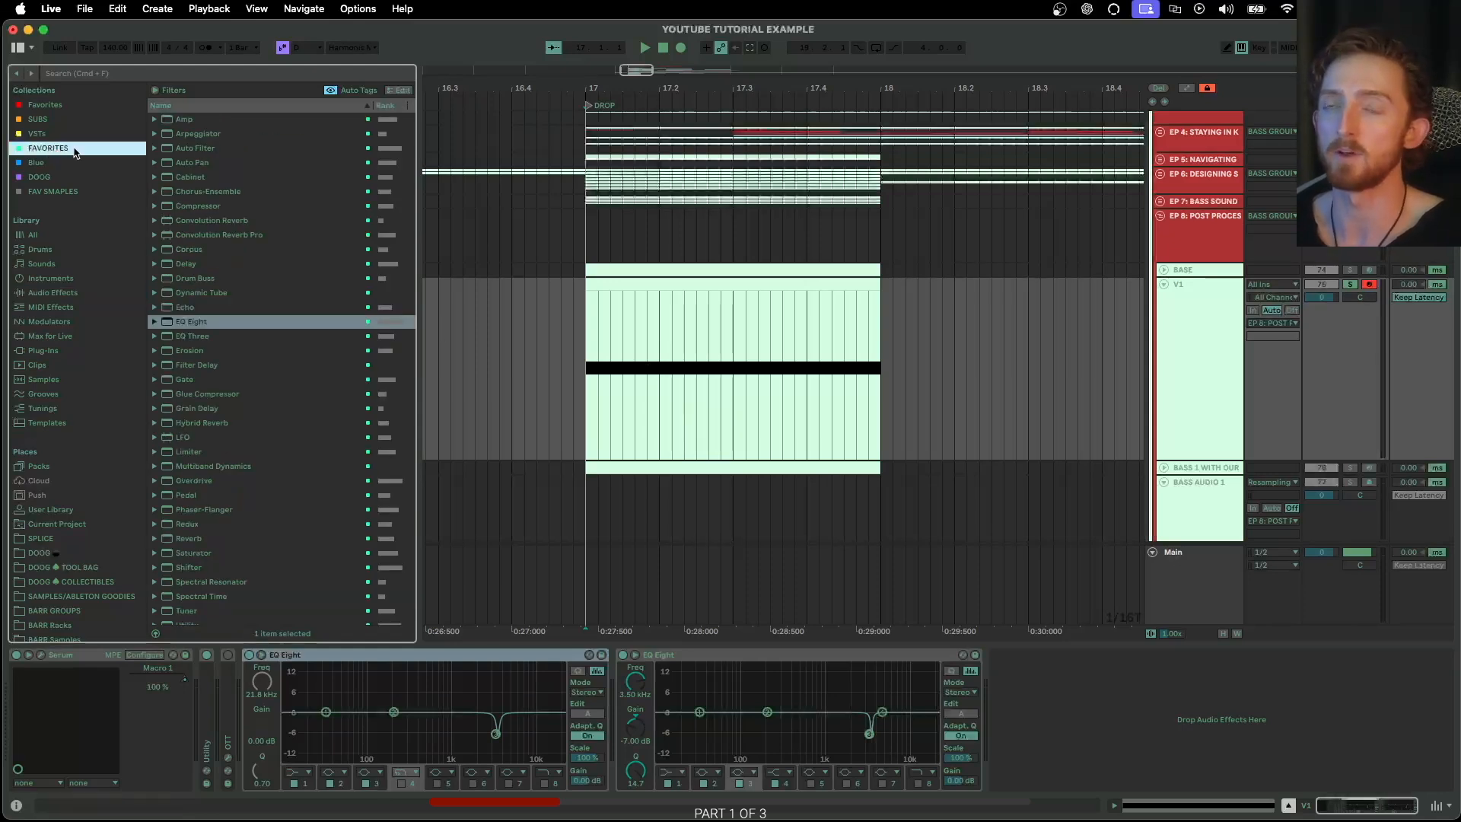
Audition V1 from bar 17 and insert a Phaser-Flanger from the FAVORITES collection between the two EQ Eights
{"action": "scroll", "coordinate": [254, 343], "scroll_direction": "down", "scroll_amount": 3}
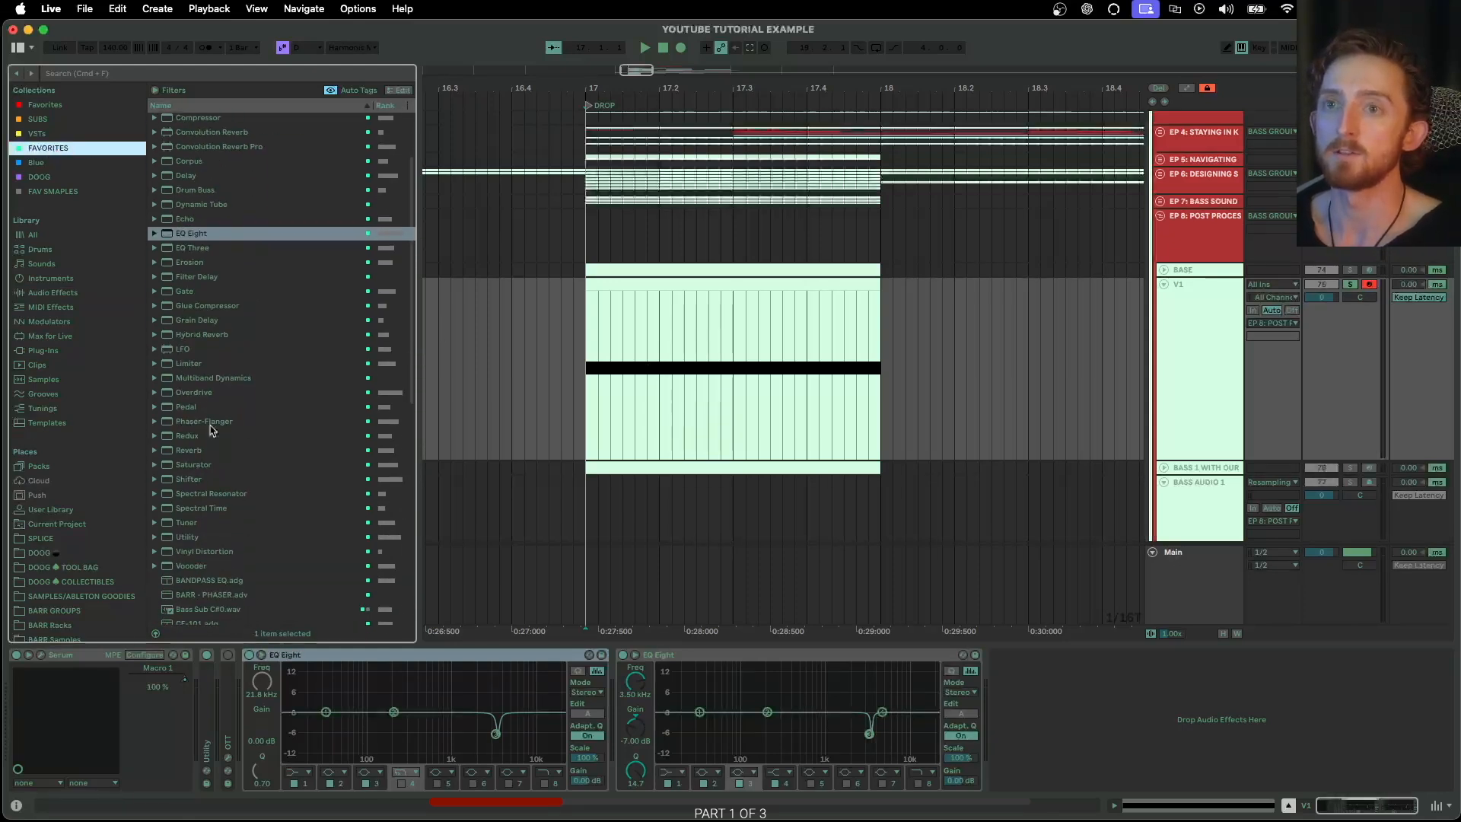
{"action": "left_click", "coordinate": [592, 405]}
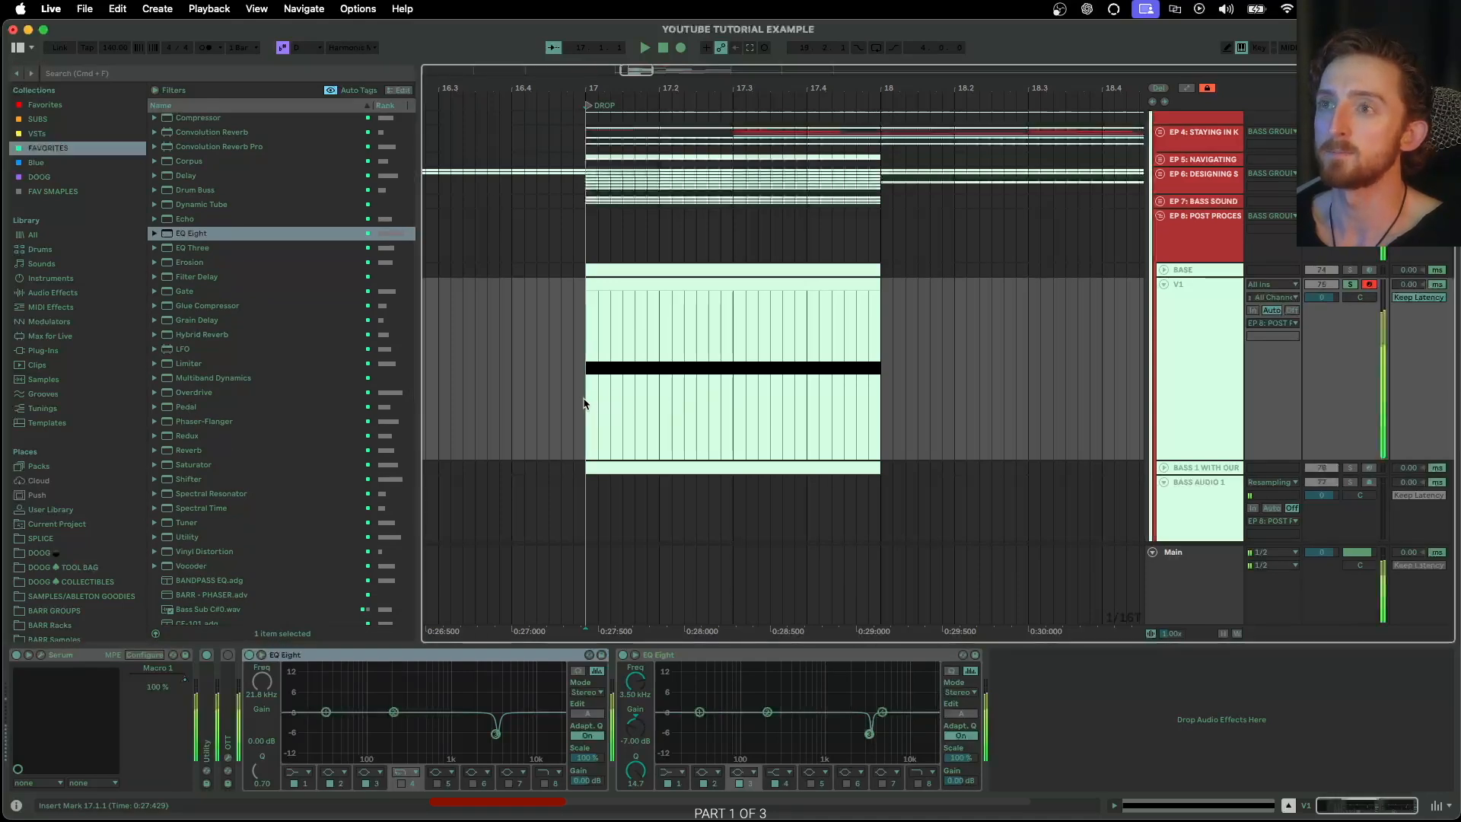
{"action": "key", "text": "space"}
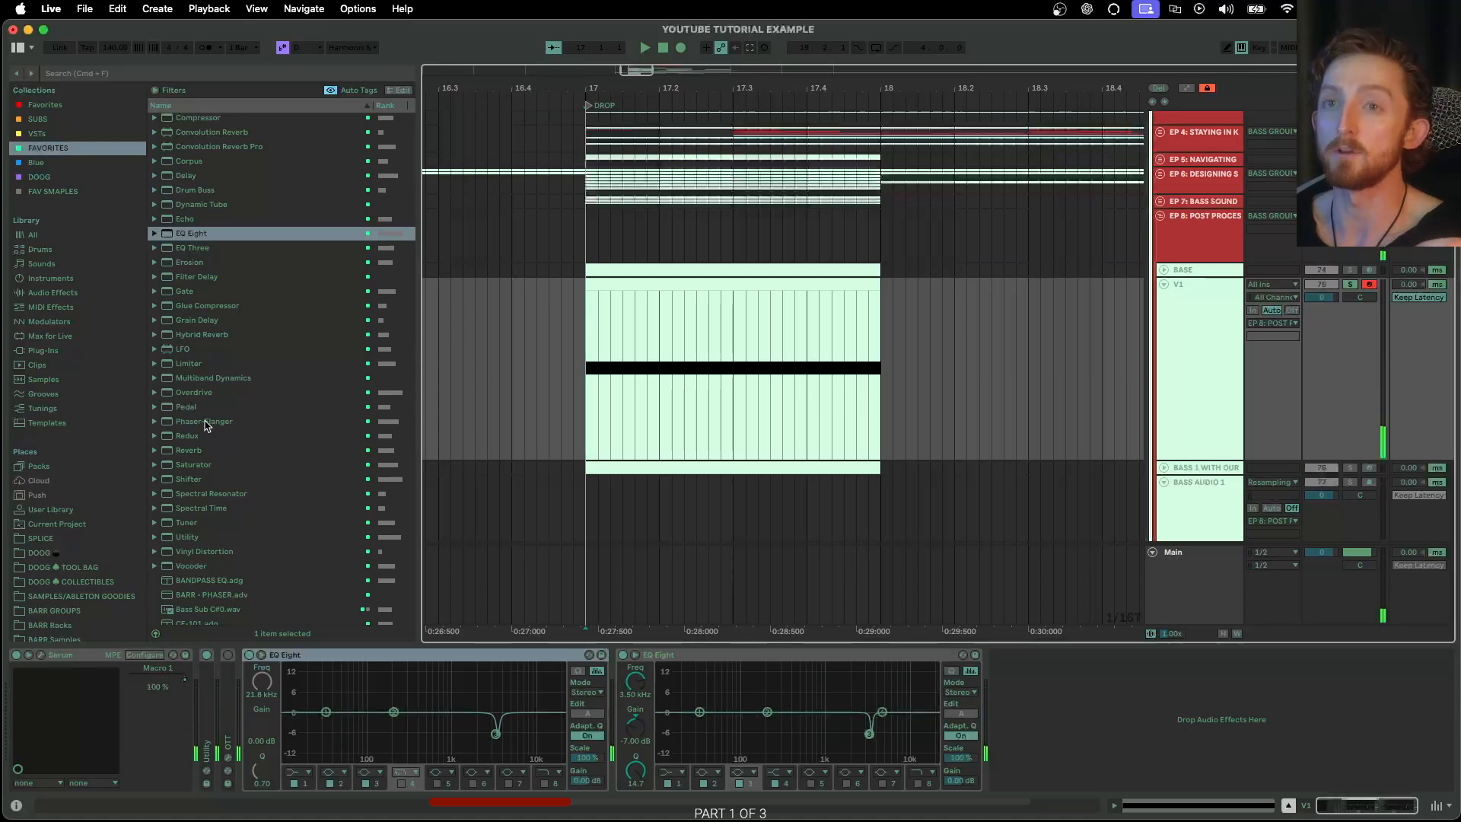
{"action": "left_click_drag", "start_coordinate": [197, 423], "coordinate": [641, 728]}
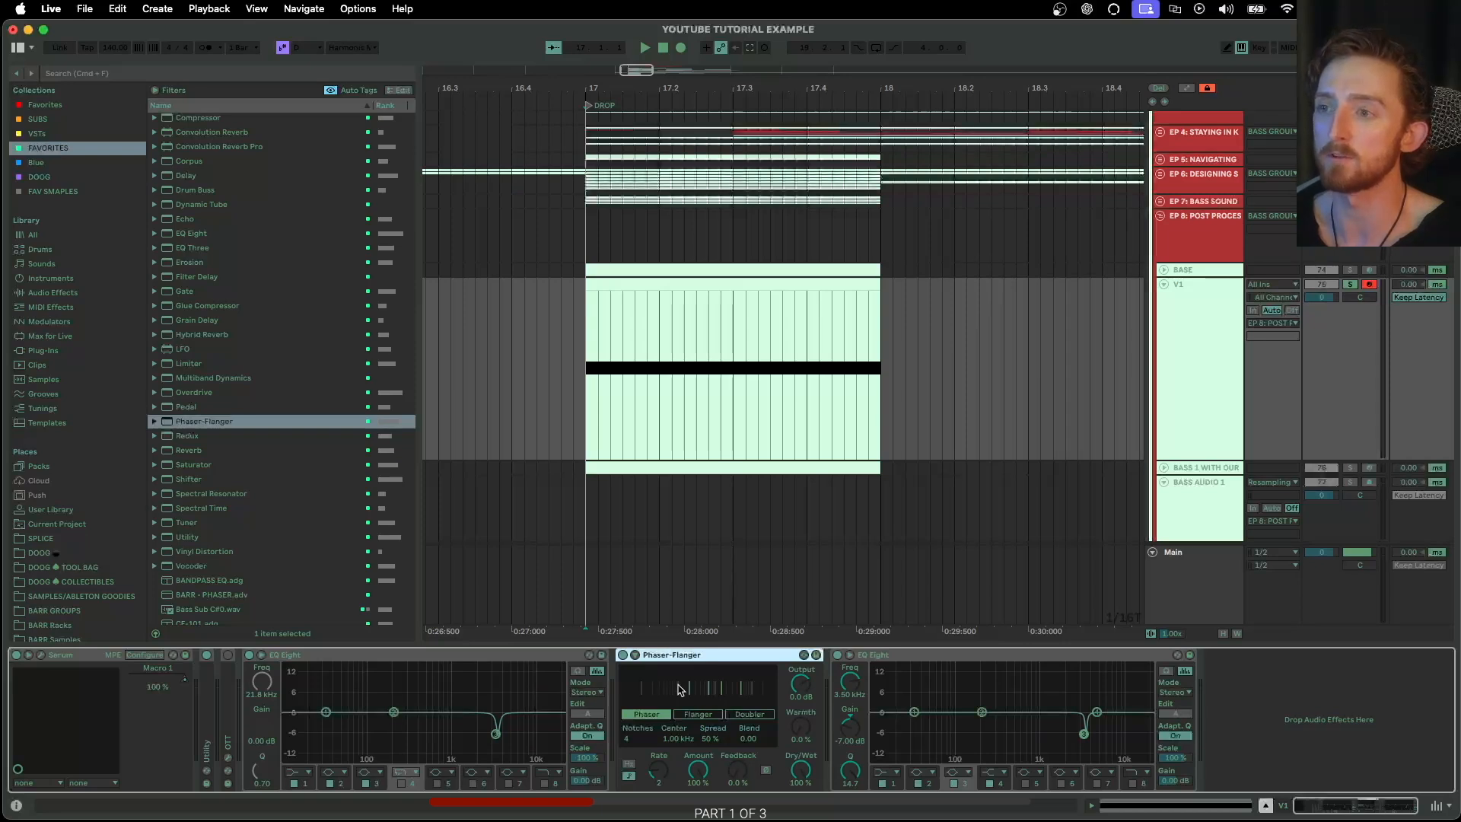
Set the Phaser-Flanger's feedback to 60%, amount to 0%, center to 367 Hz and dry/wet to 44%
{"action": "left_click_drag", "start_coordinate": [738, 775], "coordinate": [738, 715]}
{"action": "left_click_drag", "start_coordinate": [704, 777], "coordinate": [704, 820]}
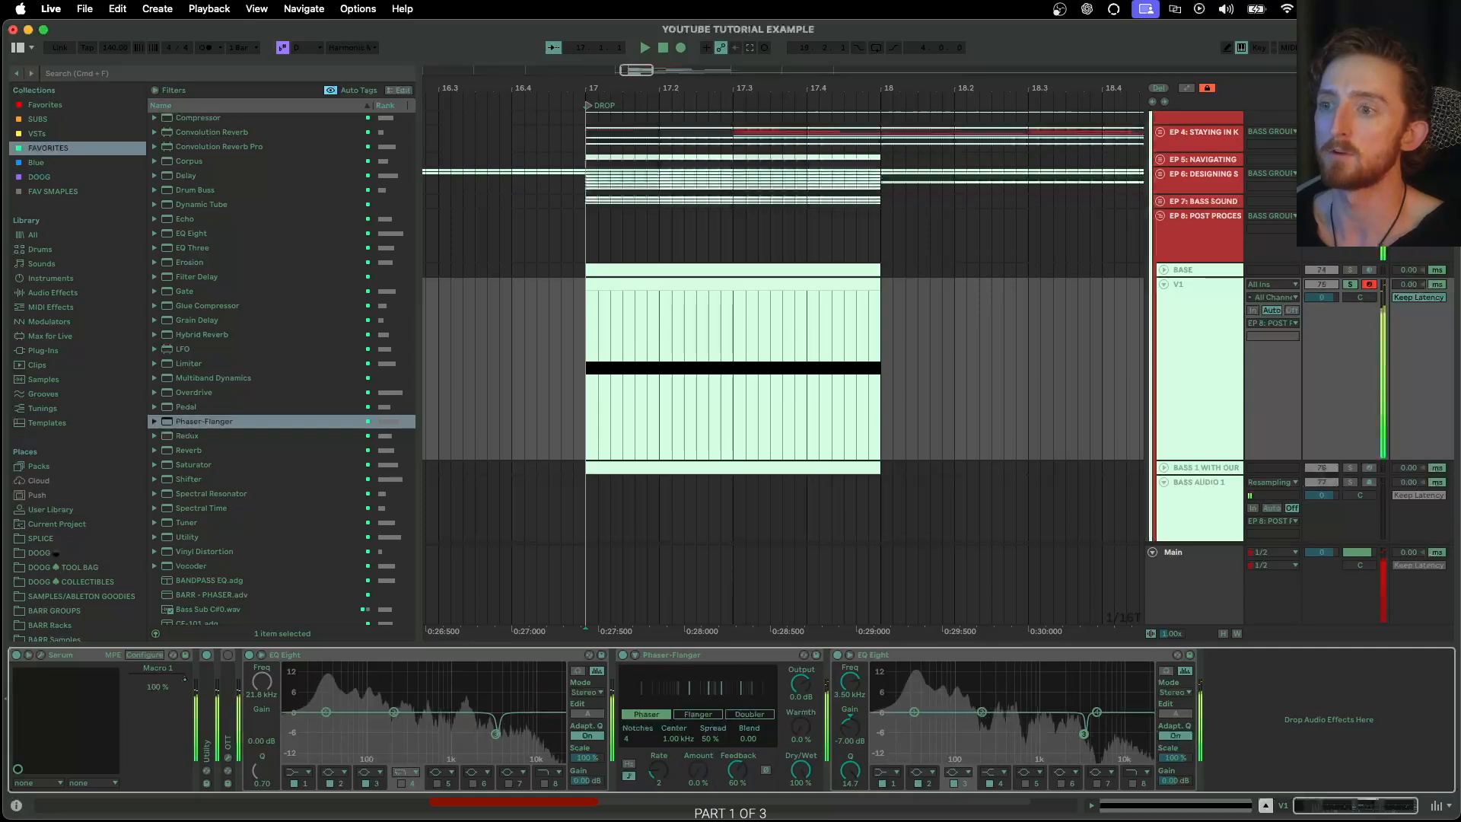
{"action": "left_click_drag", "start_coordinate": [676, 740], "coordinate": [677, 779]}
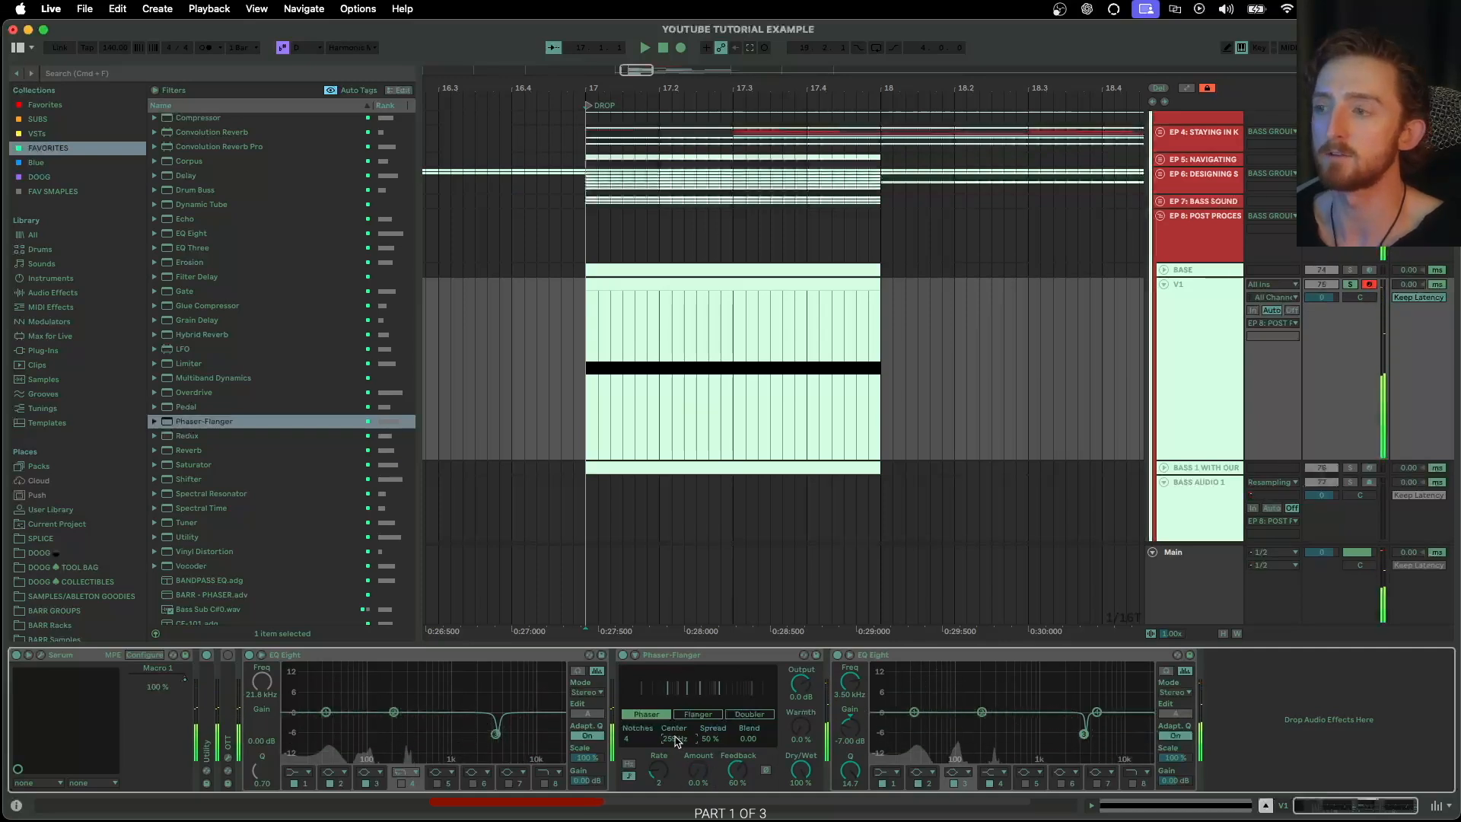
{"action": "left_click_drag", "start_coordinate": [674, 743], "coordinate": [673, 726]}
{"action": "left_click", "coordinate": [800, 770]}
{"action": "left_click_drag", "start_coordinate": [801, 770], "coordinate": [801, 813]}
Insert Disperser between the Phaser-Flanger and the last EQ Eight, and open its plug-in window over the arrangement
{"action": "scroll", "coordinate": [265, 409], "scroll_direction": "down", "scroll_amount": 10}
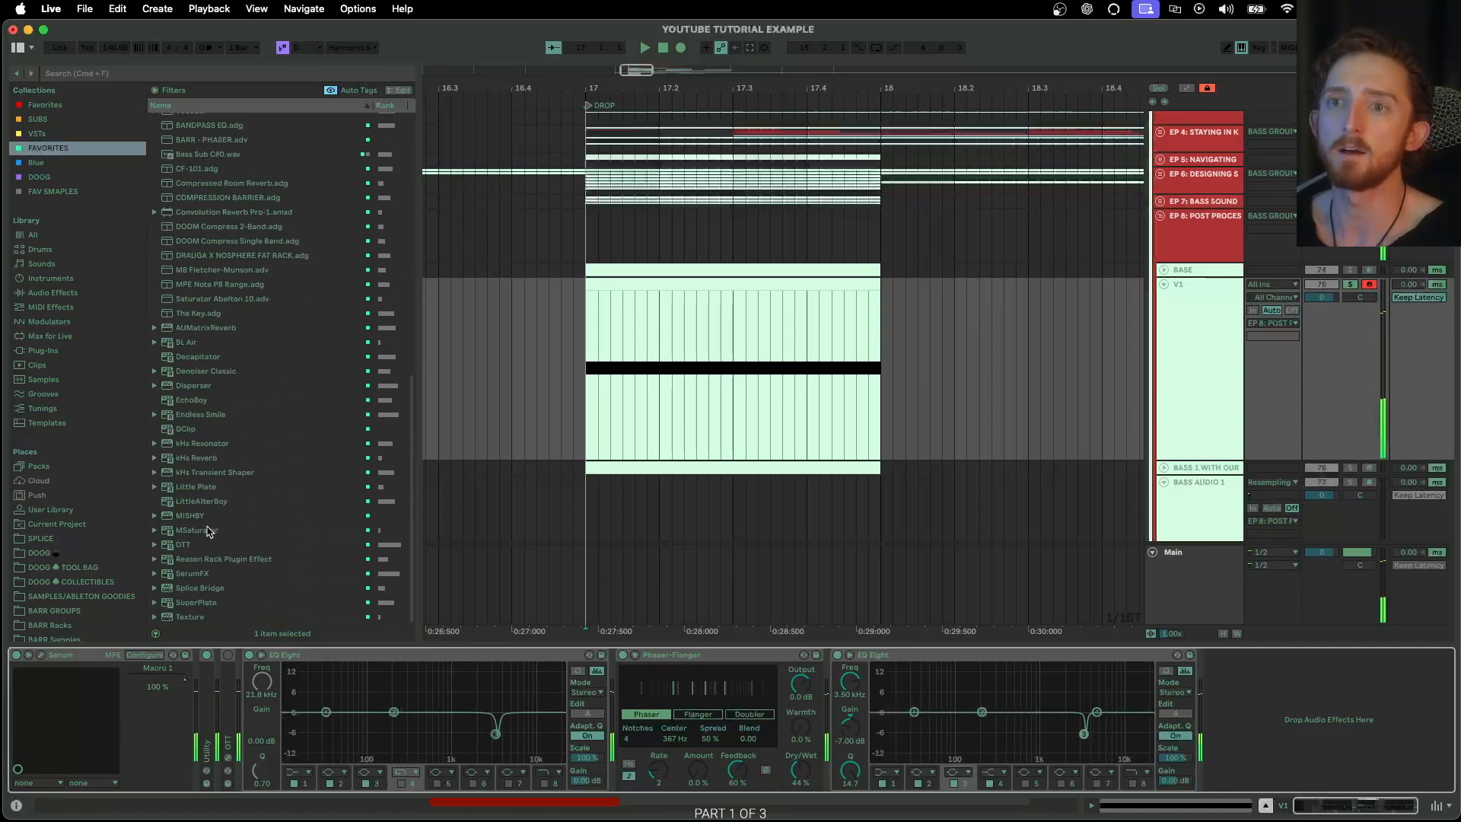
{"action": "left_click_drag", "start_coordinate": [193, 385], "coordinate": [829, 691]}
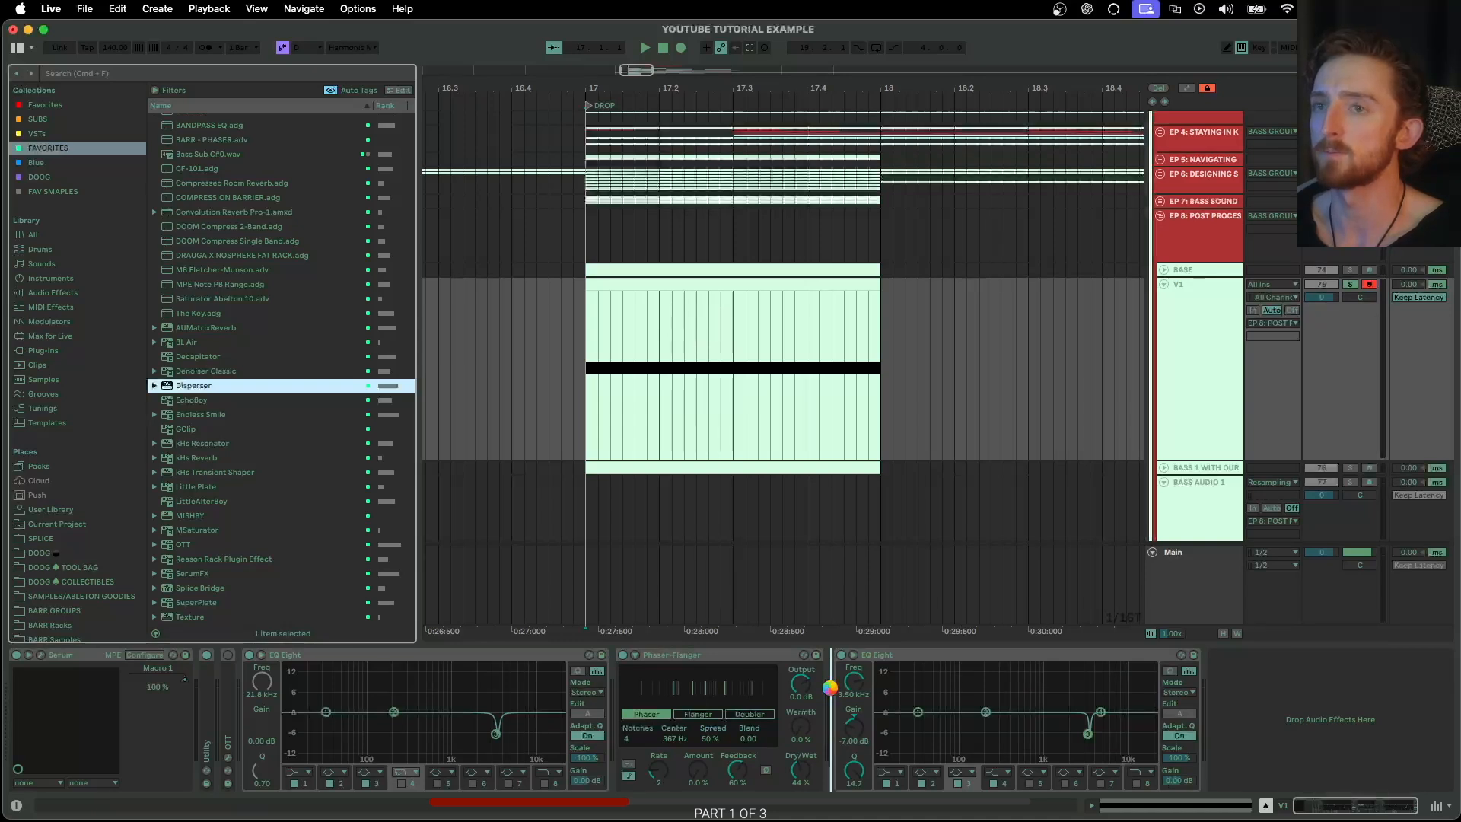
{"action": "left_click", "coordinate": [862, 655]}
{"action": "left_click_drag", "start_coordinate": [527, 665], "coordinate": [642, 254]}
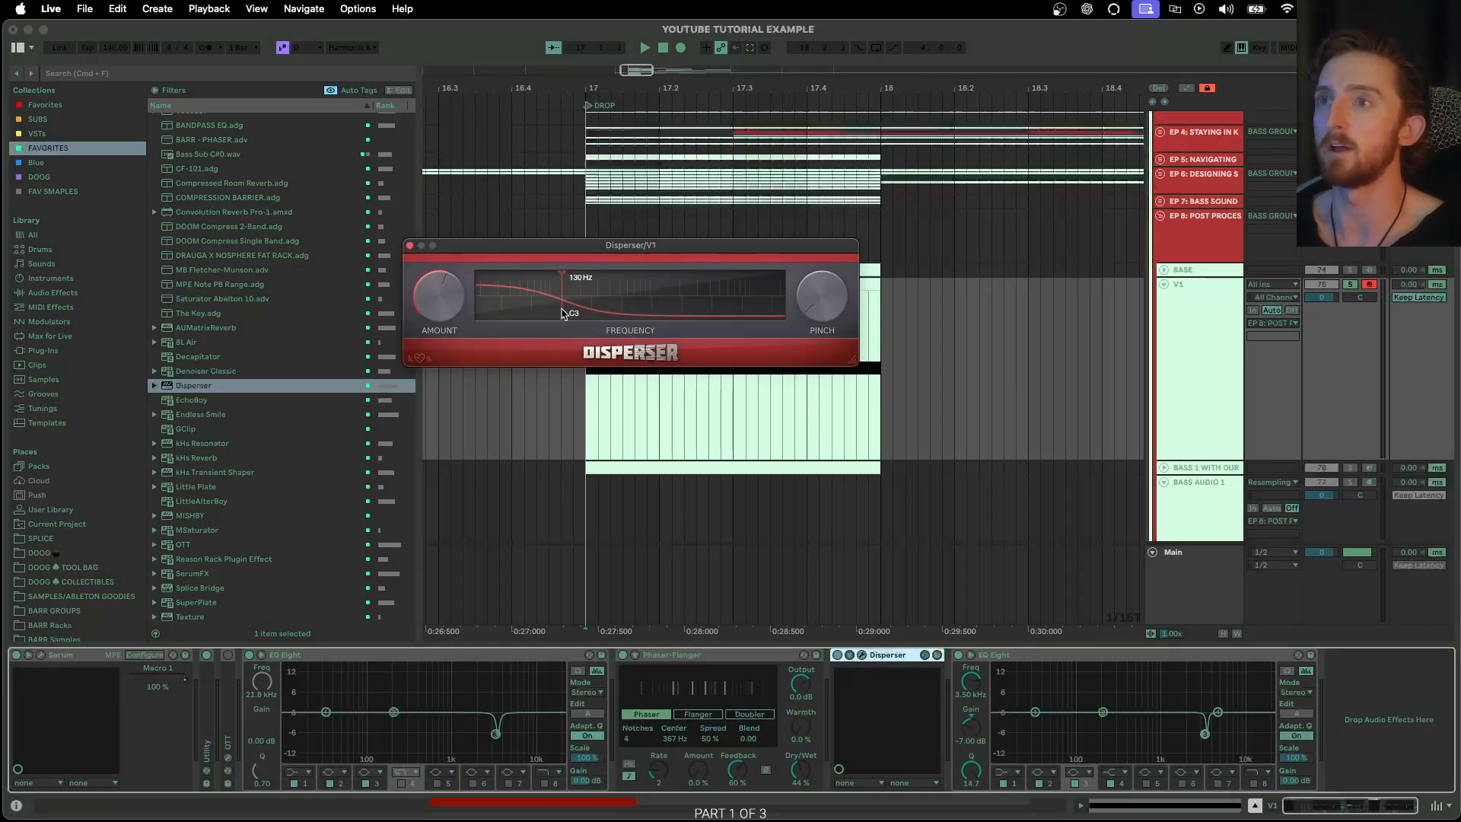
Adjust Disperser's amount, sweep its frequency to about 786 Hz during playback, and close the plug-in window
{"action": "left_click_drag", "start_coordinate": [450, 301], "coordinate": [451, 258]}
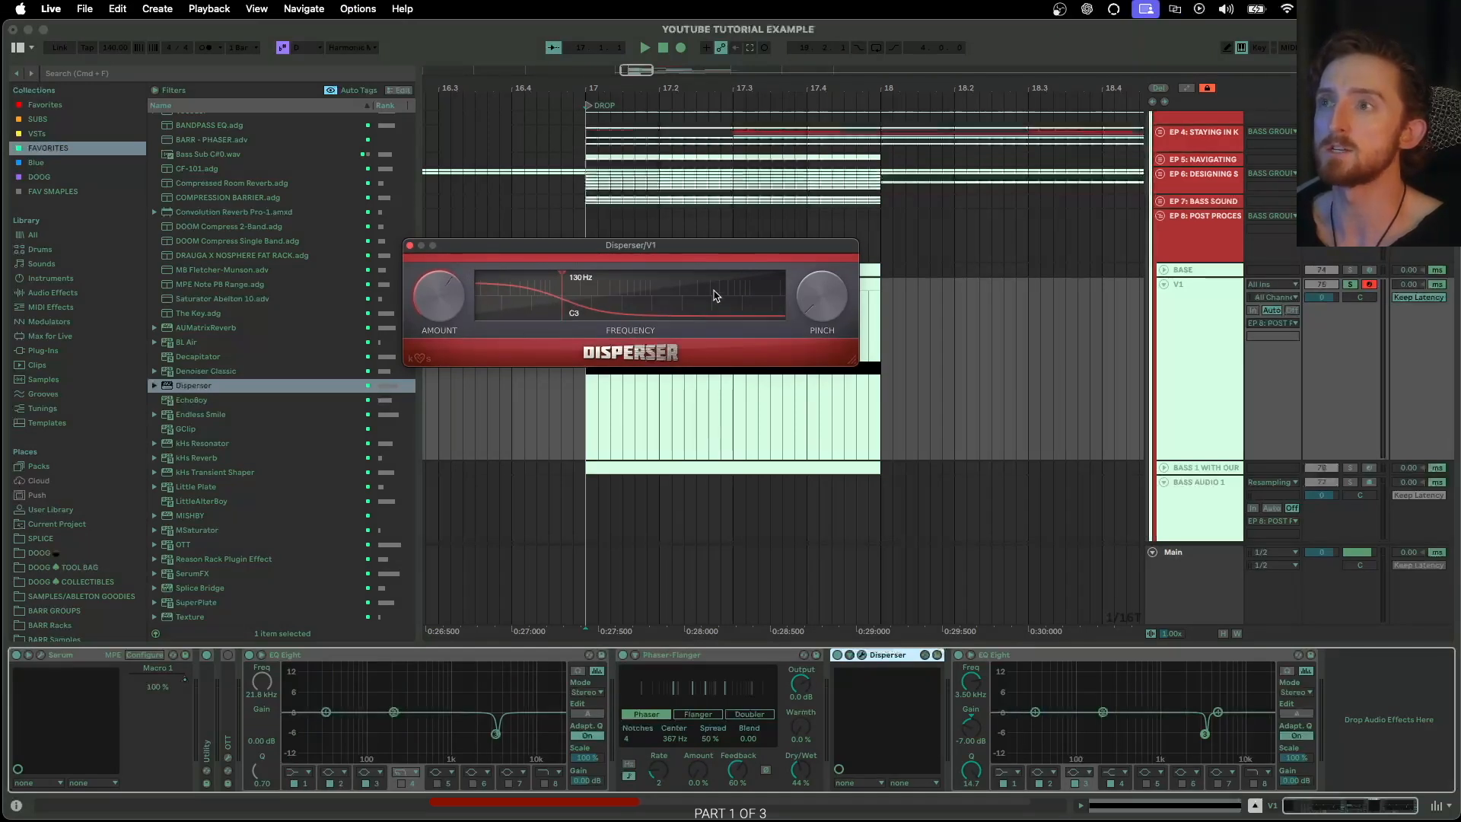
{"action": "mouse_move", "coordinate": [586, 312]}
{"action": "left_mouse_down"}
{"action": "mouse_move", "coordinate": [655, 314]}
{"action": "mouse_move", "coordinate": [606, 316]}
{"action": "left_mouse_up"}
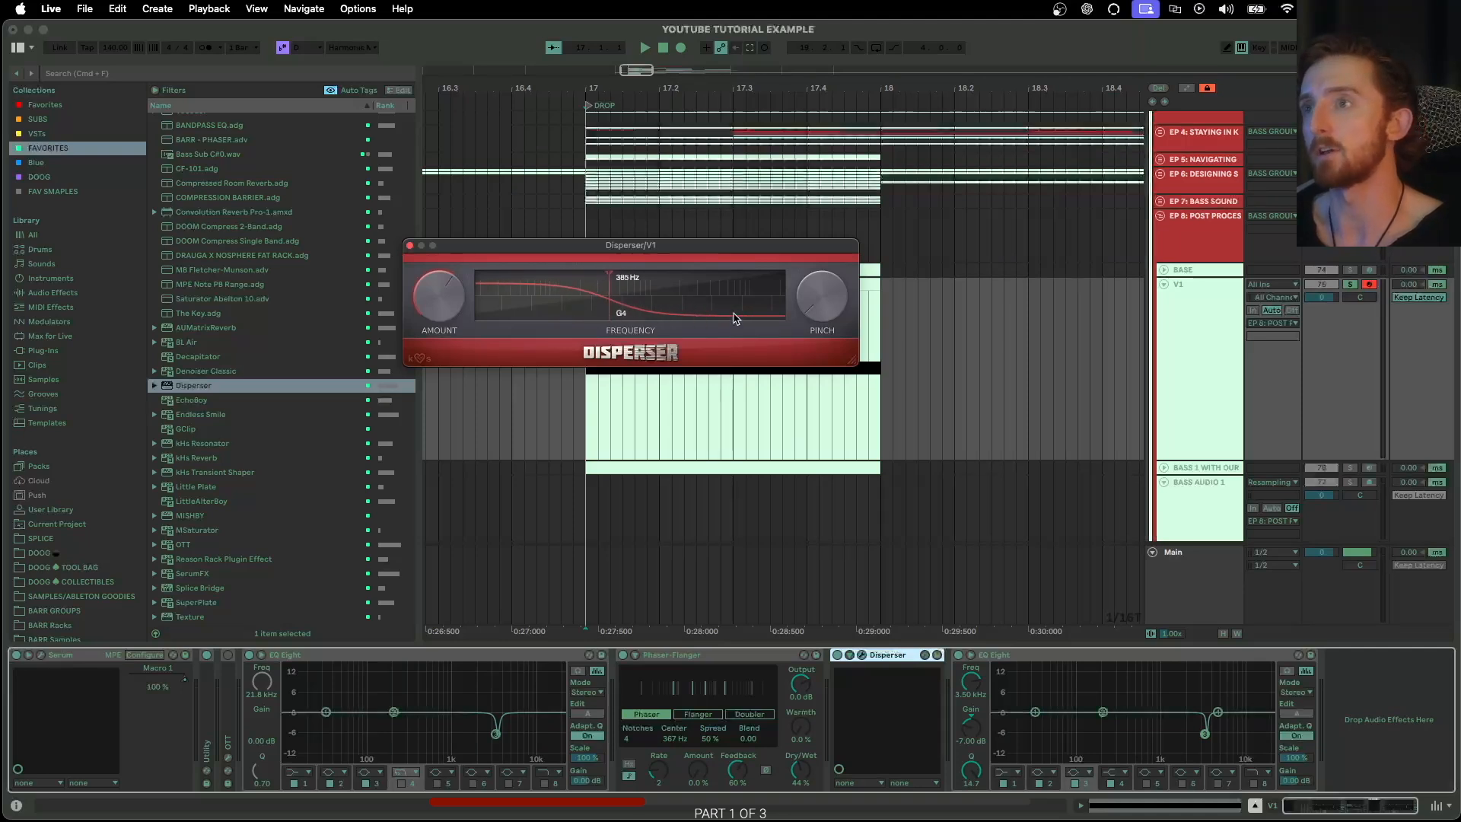
{"action": "left_click_drag", "start_coordinate": [607, 312], "coordinate": [576, 310]}
{"action": "key", "text": "space"}
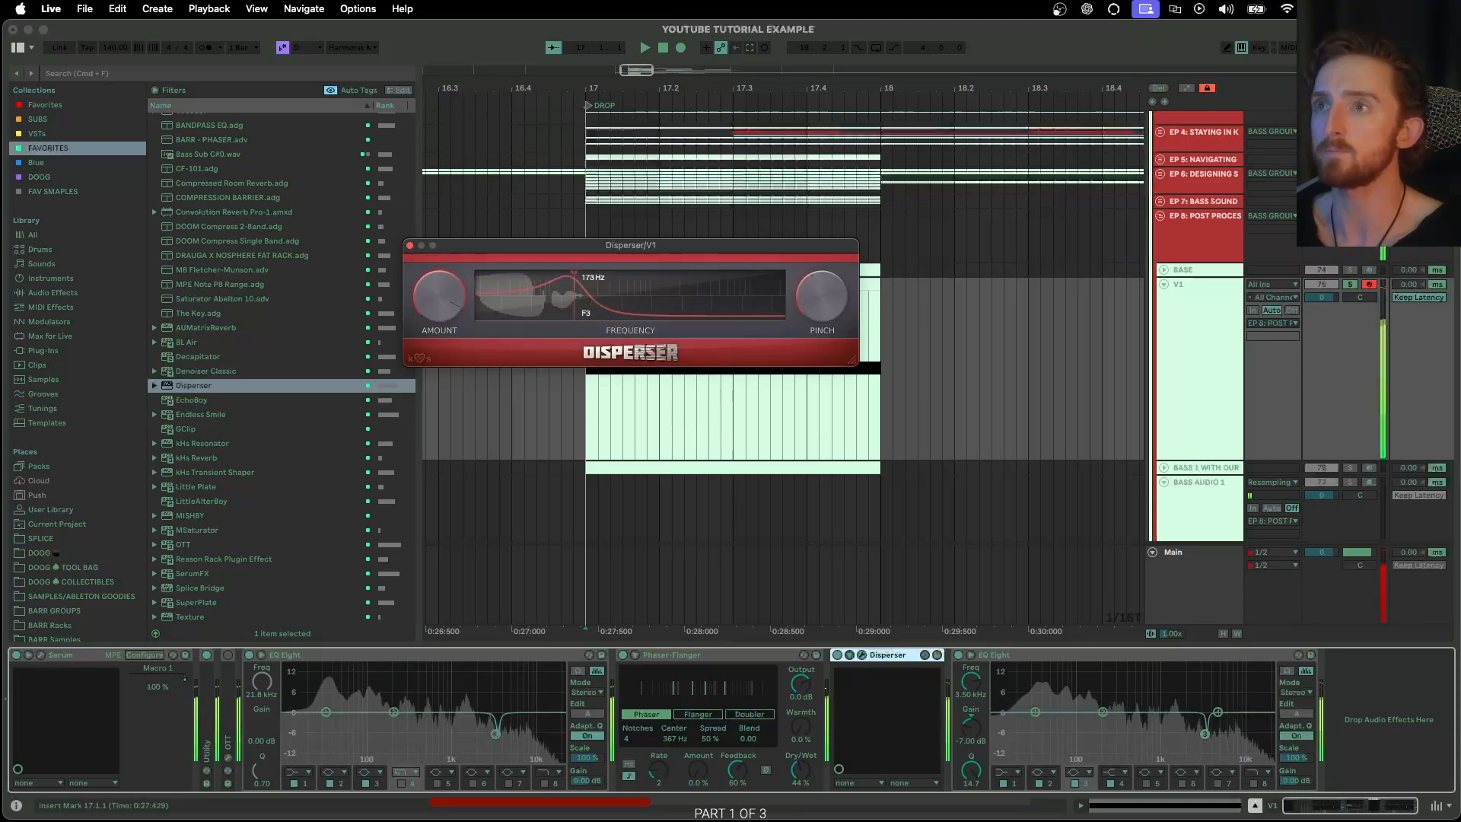
{"action": "mouse_move", "coordinate": [576, 310]}
{"action": "left_mouse_down"}
{"action": "mouse_move", "coordinate": [722, 318]}
{"action": "mouse_move", "coordinate": [588, 311]}
{"action": "mouse_move", "coordinate": [692, 315]}
{"action": "mouse_move", "coordinate": [617, 314]}
{"action": "mouse_move", "coordinate": [660, 307]}
{"action": "left_mouse_up"}
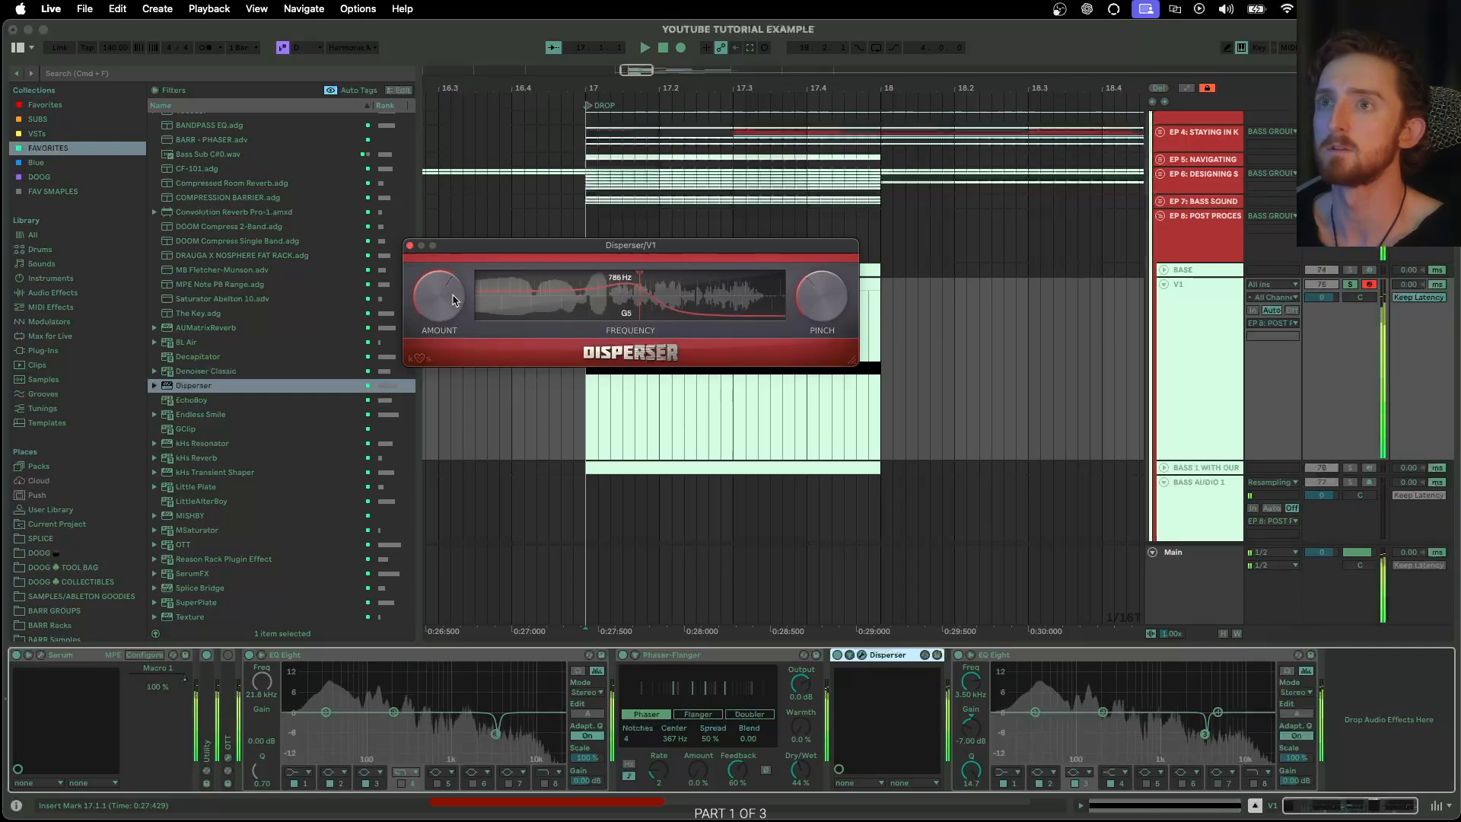
{"action": "left_click", "coordinate": [365, 241]}
Insert Overdrive from the FAVORITES collection between Disperser and the last EQ Eight
{"action": "scroll", "coordinate": [320, 316], "scroll_direction": "up", "scroll_amount": 15}
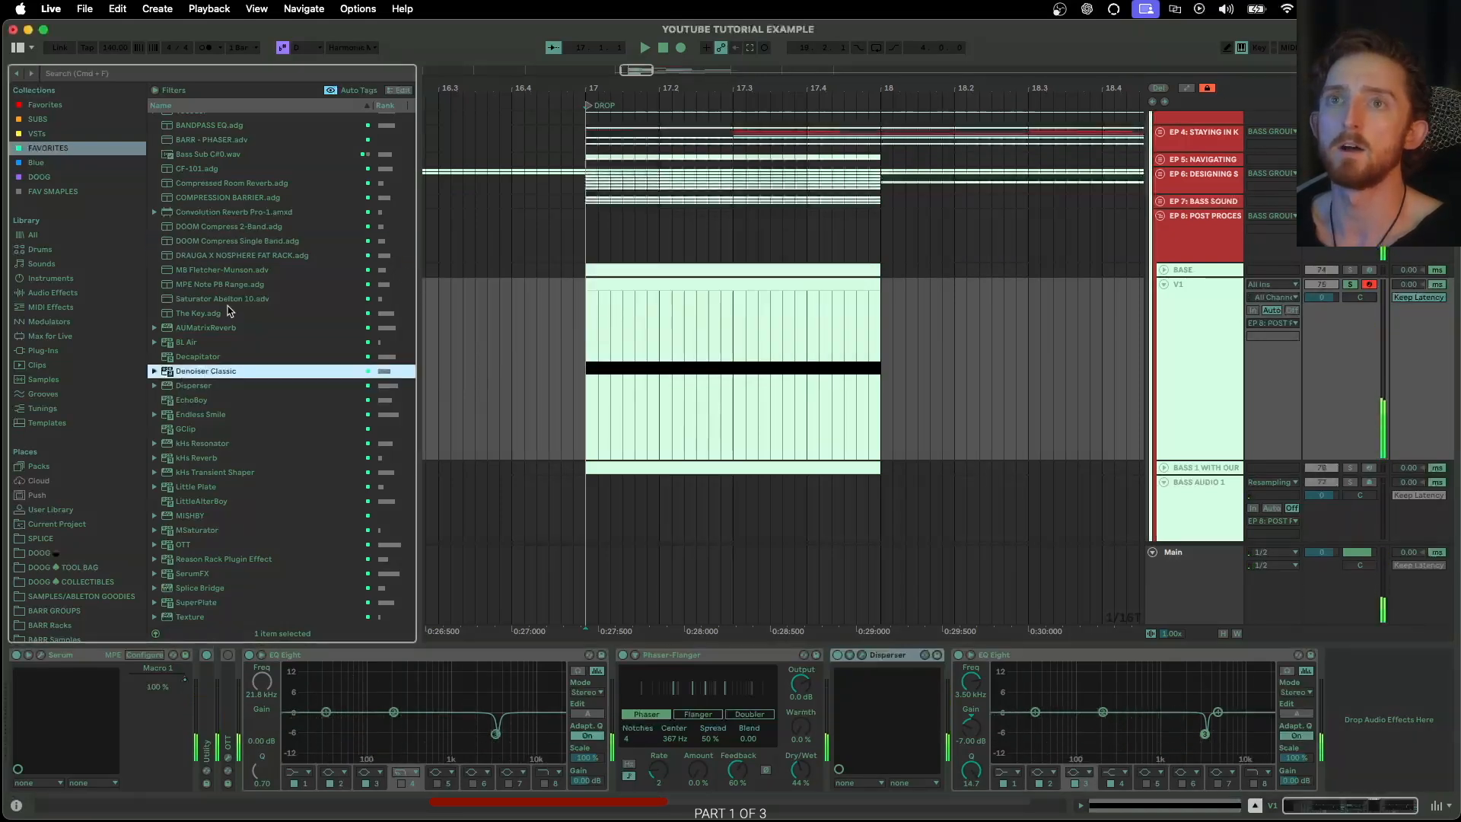
{"action": "scroll", "coordinate": [237, 461], "scroll_direction": "down", "scroll_amount": 4}
{"action": "left_click_drag", "start_coordinate": [192, 391], "coordinate": [960, 689]}
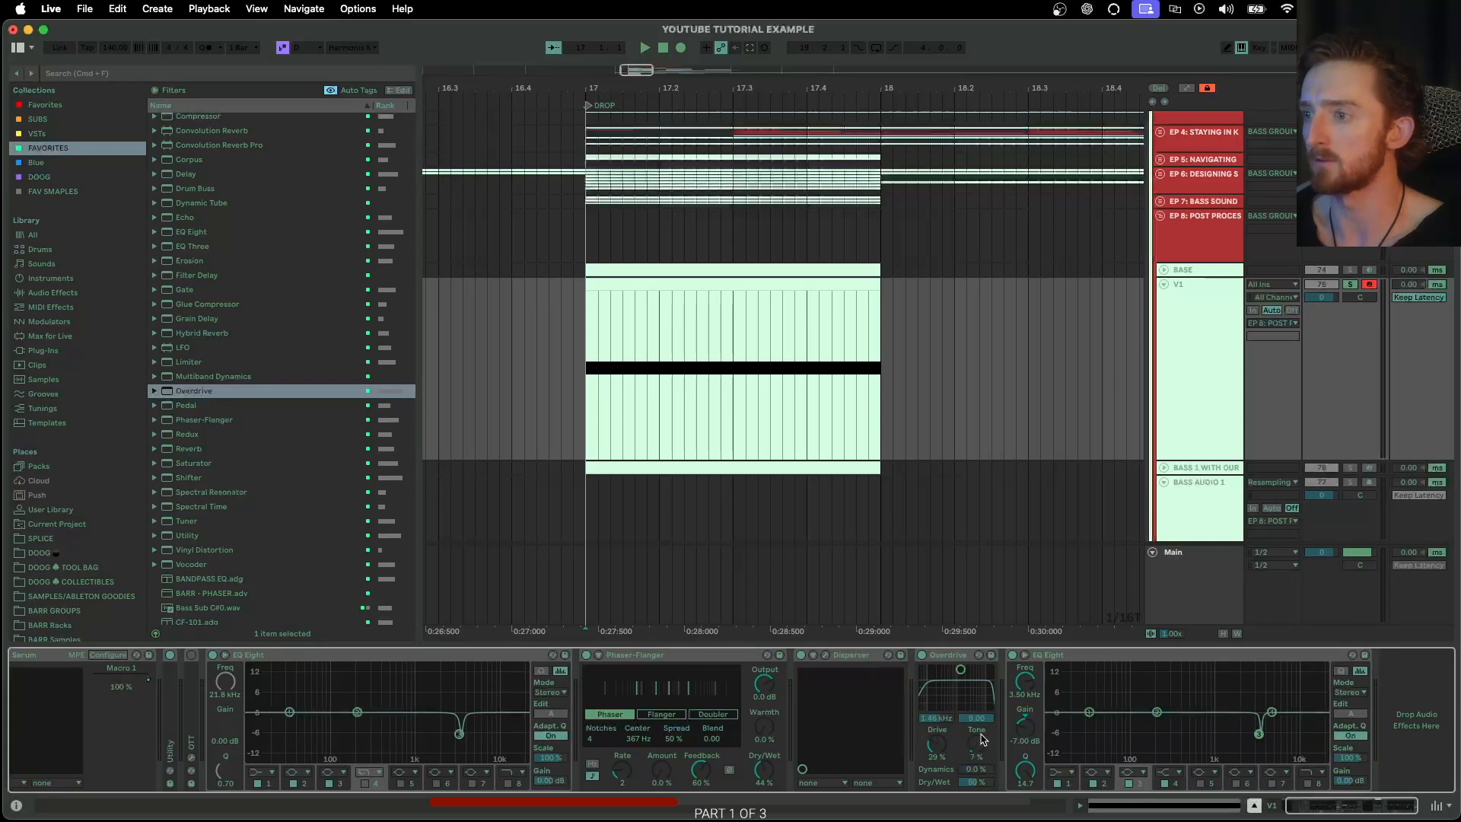
Set Overdrive's tone to 100%, drive to 18% and dry/wet to 100%
{"action": "left_click_drag", "start_coordinate": [940, 753], "coordinate": [975, 669]}
{"action": "left_click_drag", "start_coordinate": [937, 745], "coordinate": [937, 727]}
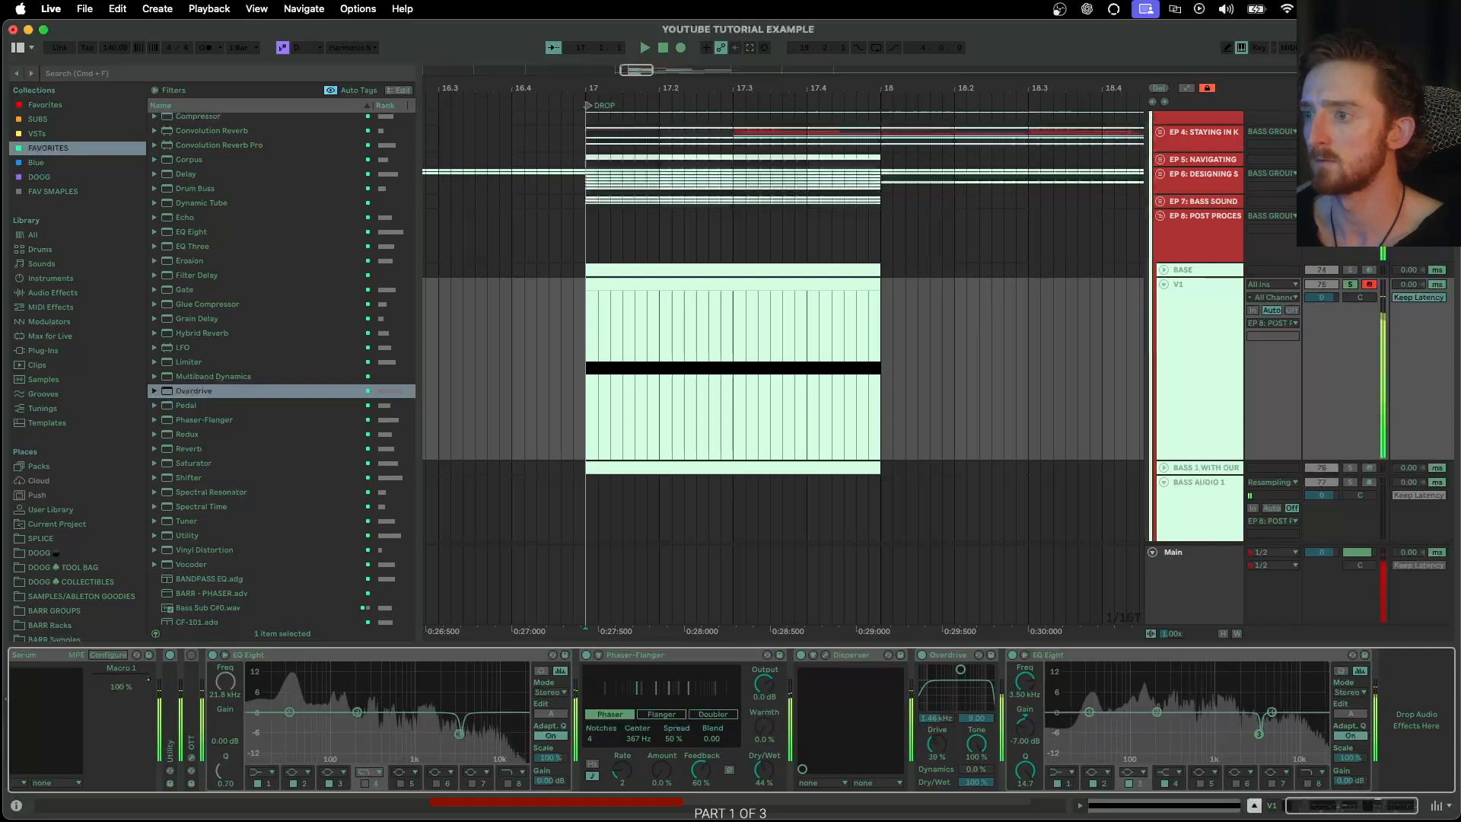
{"action": "left_click_drag", "start_coordinate": [976, 782], "coordinate": [975, 715]}
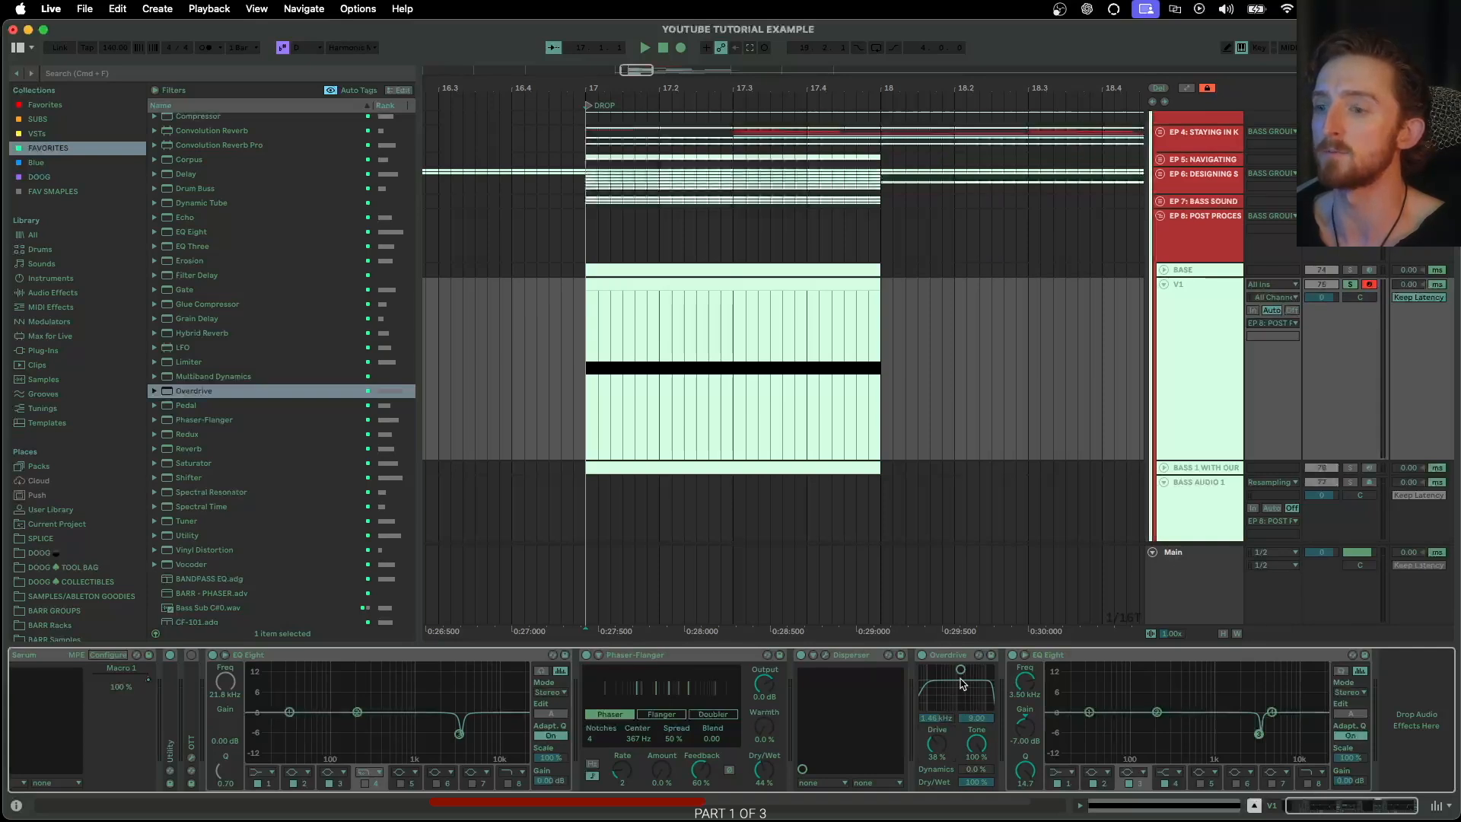
Tune Overdrive's filter frequency to about 1.9 kHz and set its drive to 25% during playback
{"action": "key", "text": "a"}
{"action": "left_click_drag", "start_coordinate": [964, 674], "coordinate": [967, 675]}
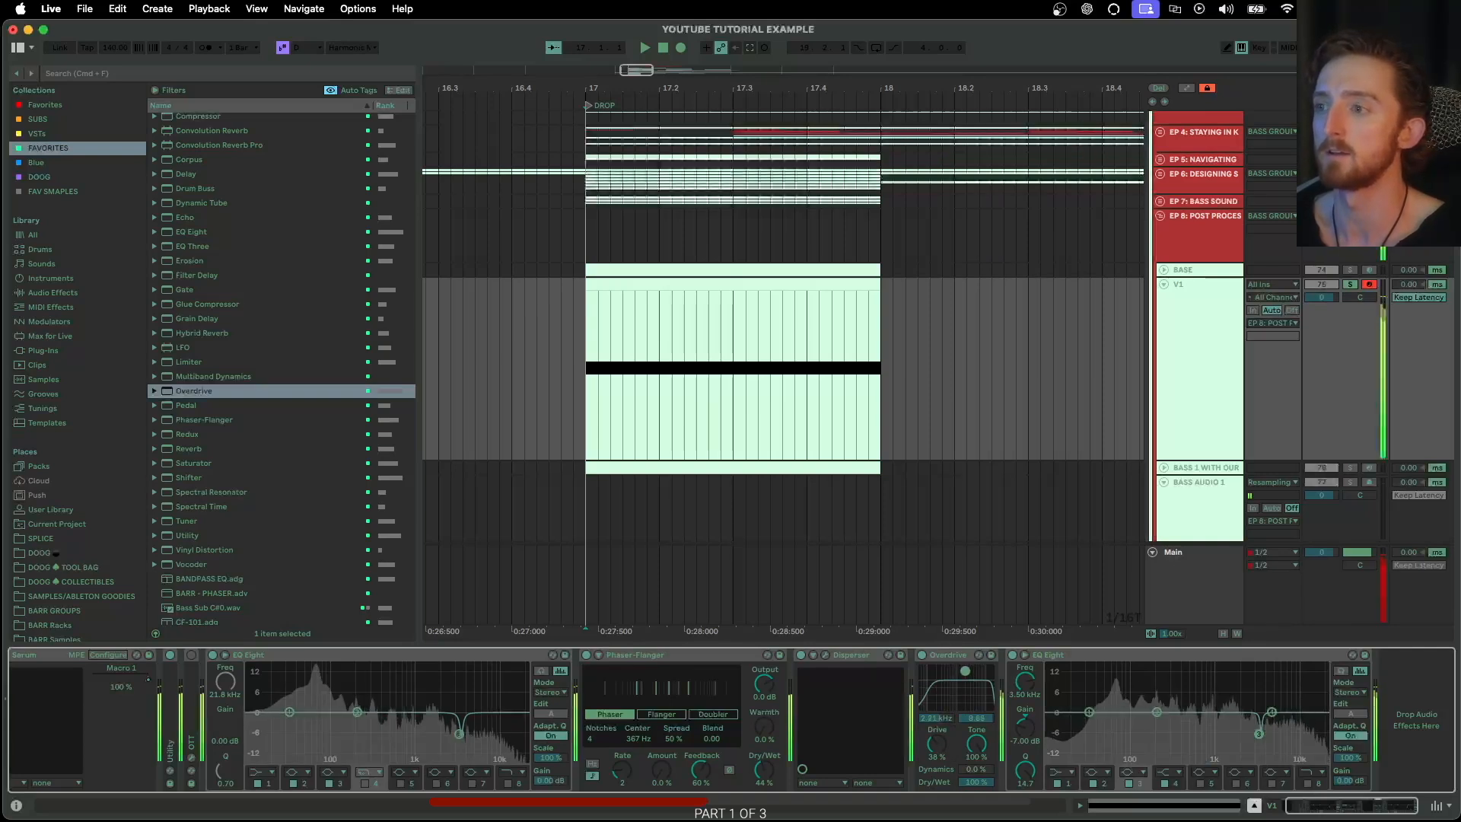
{"action": "left_click_drag", "start_coordinate": [937, 743], "coordinate": [936, 756]}
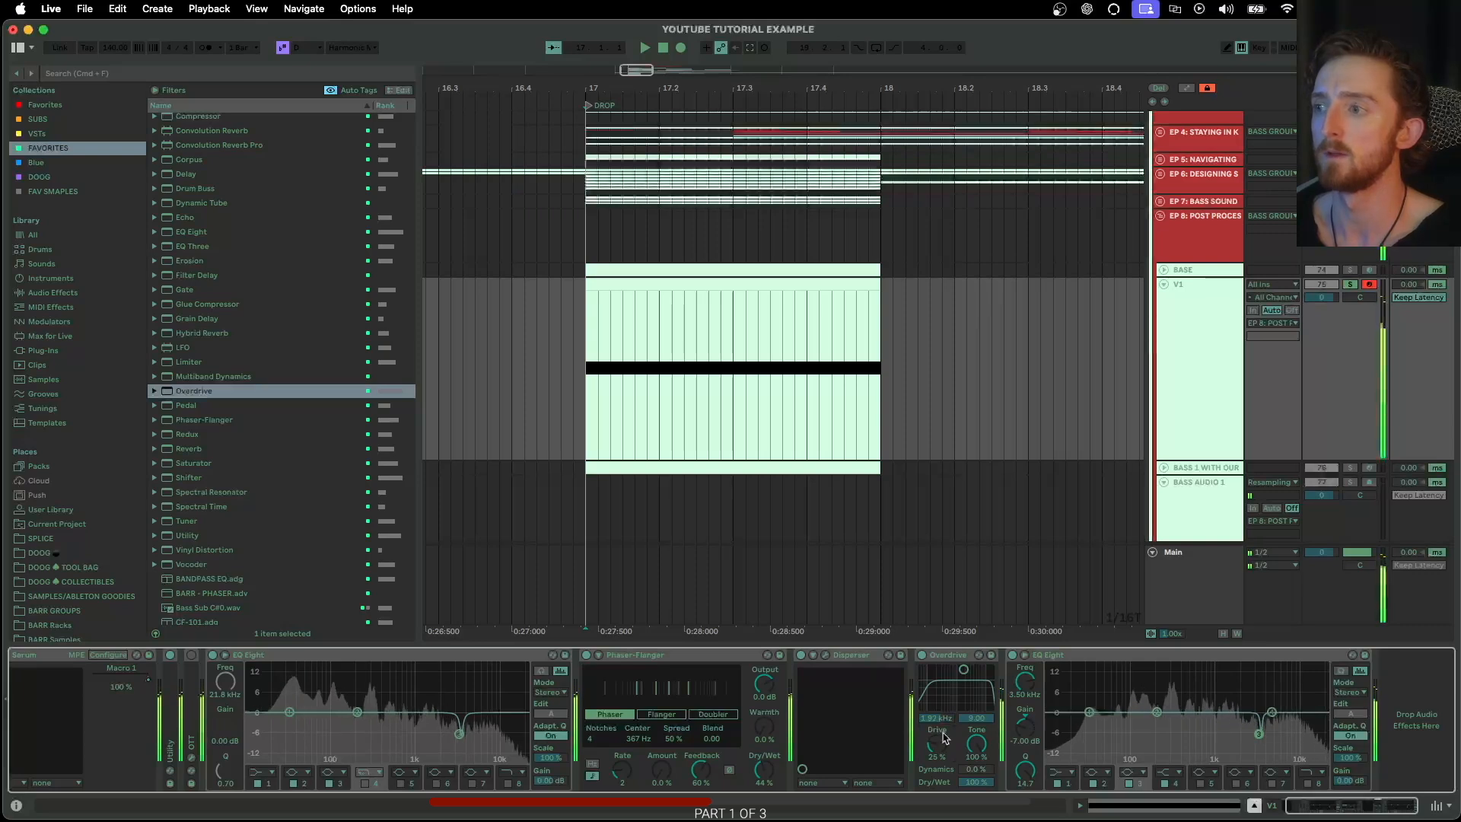
Group Overdrive into an Audio Effect Rack on the V1 track and show the rack's chain list
{"action": "left_click", "coordinate": [945, 661]}
{"action": "key", "text": "super+g"}
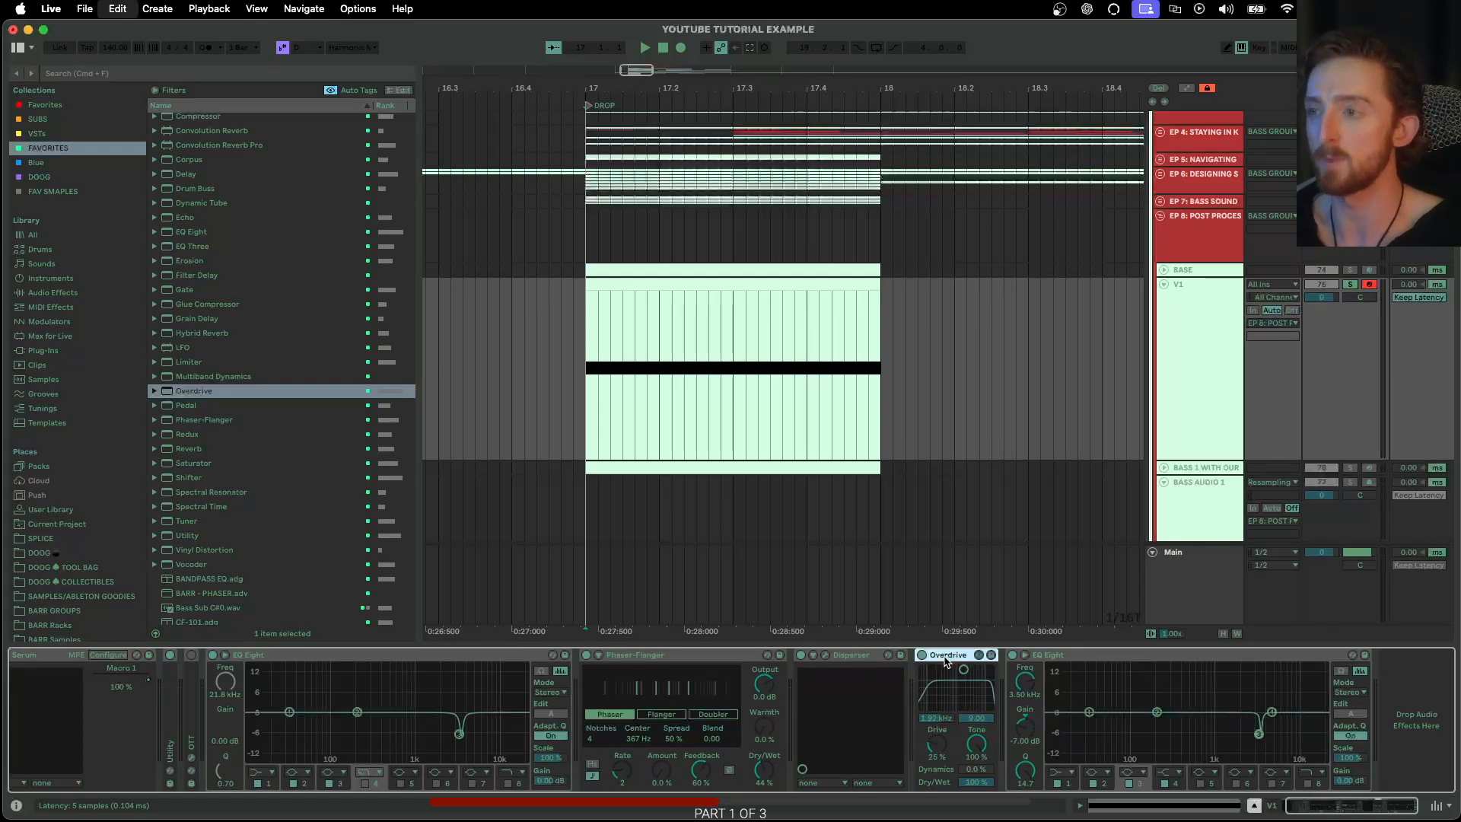
{"action": "left_click", "coordinate": [1183, 245]}
{"action": "left_click", "coordinate": [1161, 217]}
{"action": "left_click", "coordinate": [1161, 217]}
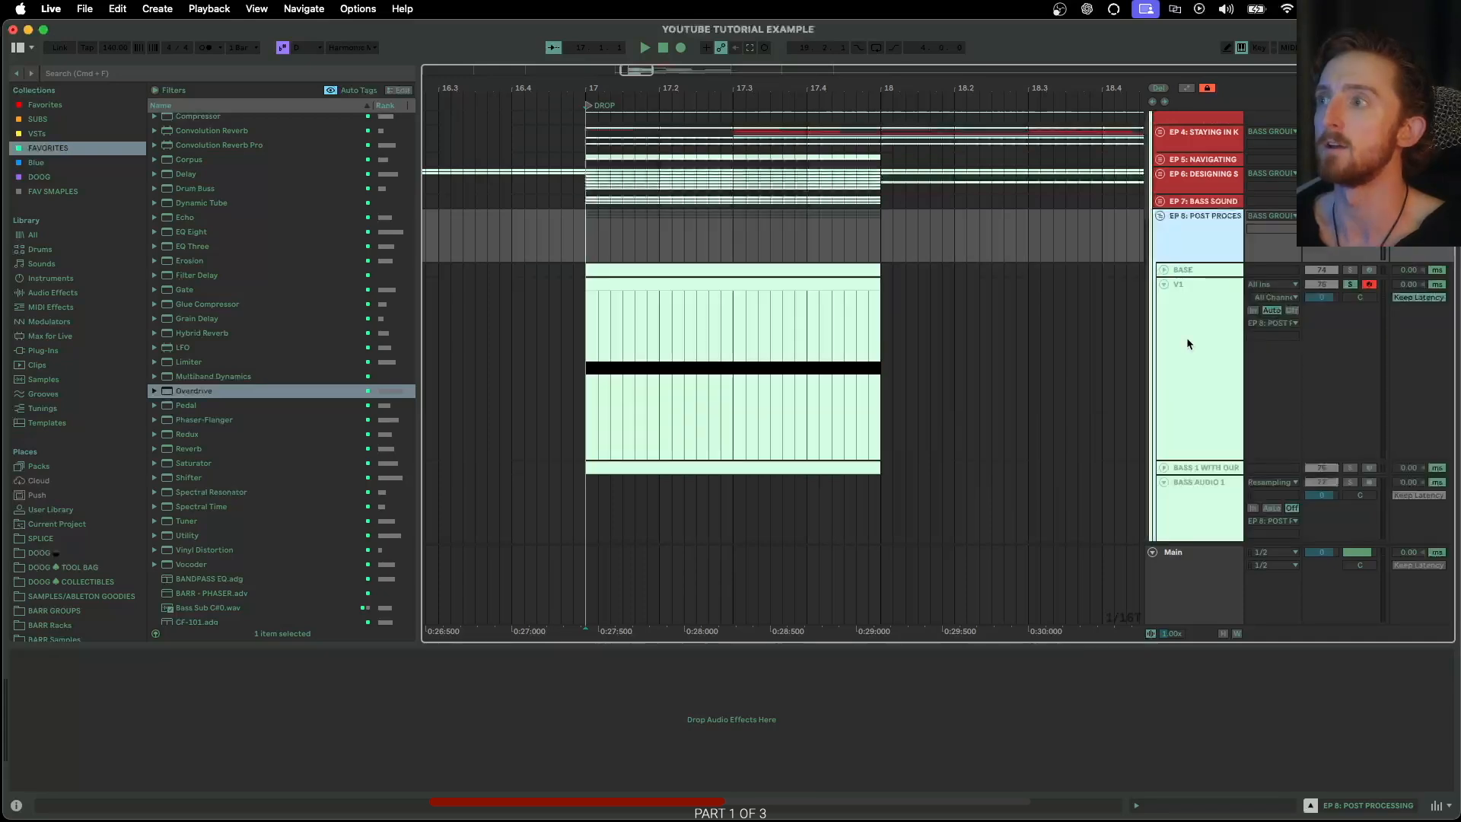
{"action": "left_click", "coordinate": [1176, 449]}
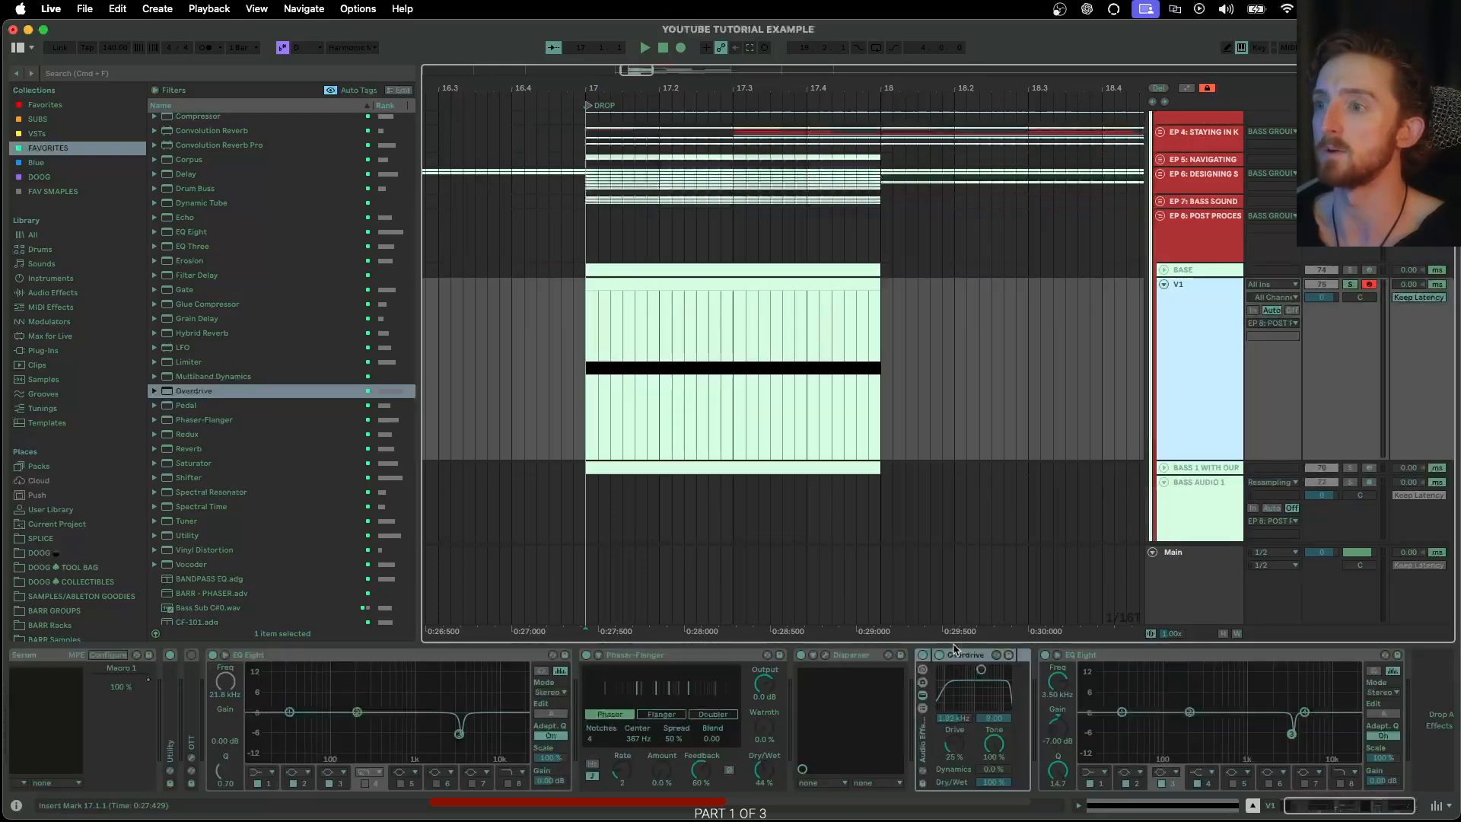
{"action": "left_click", "coordinate": [922, 709]}
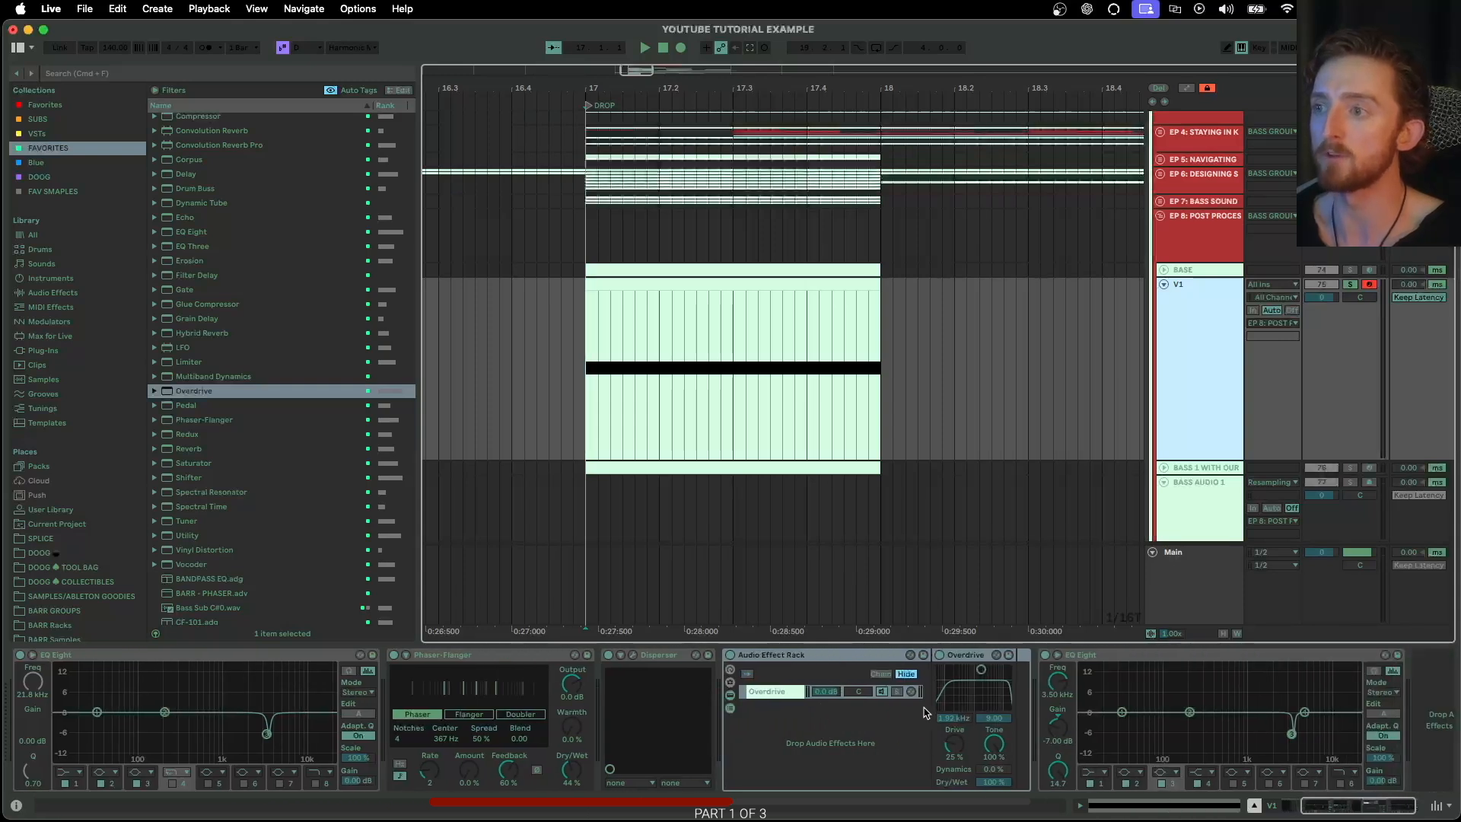
Create a second, empty chain in the rack and name the Overdrive chain WET and the empty one DRY
{"action": "left_click", "coordinate": [787, 729]}
{"action": "right_click", "coordinate": [787, 726]}
{"action": "left_click", "coordinate": [819, 732]}
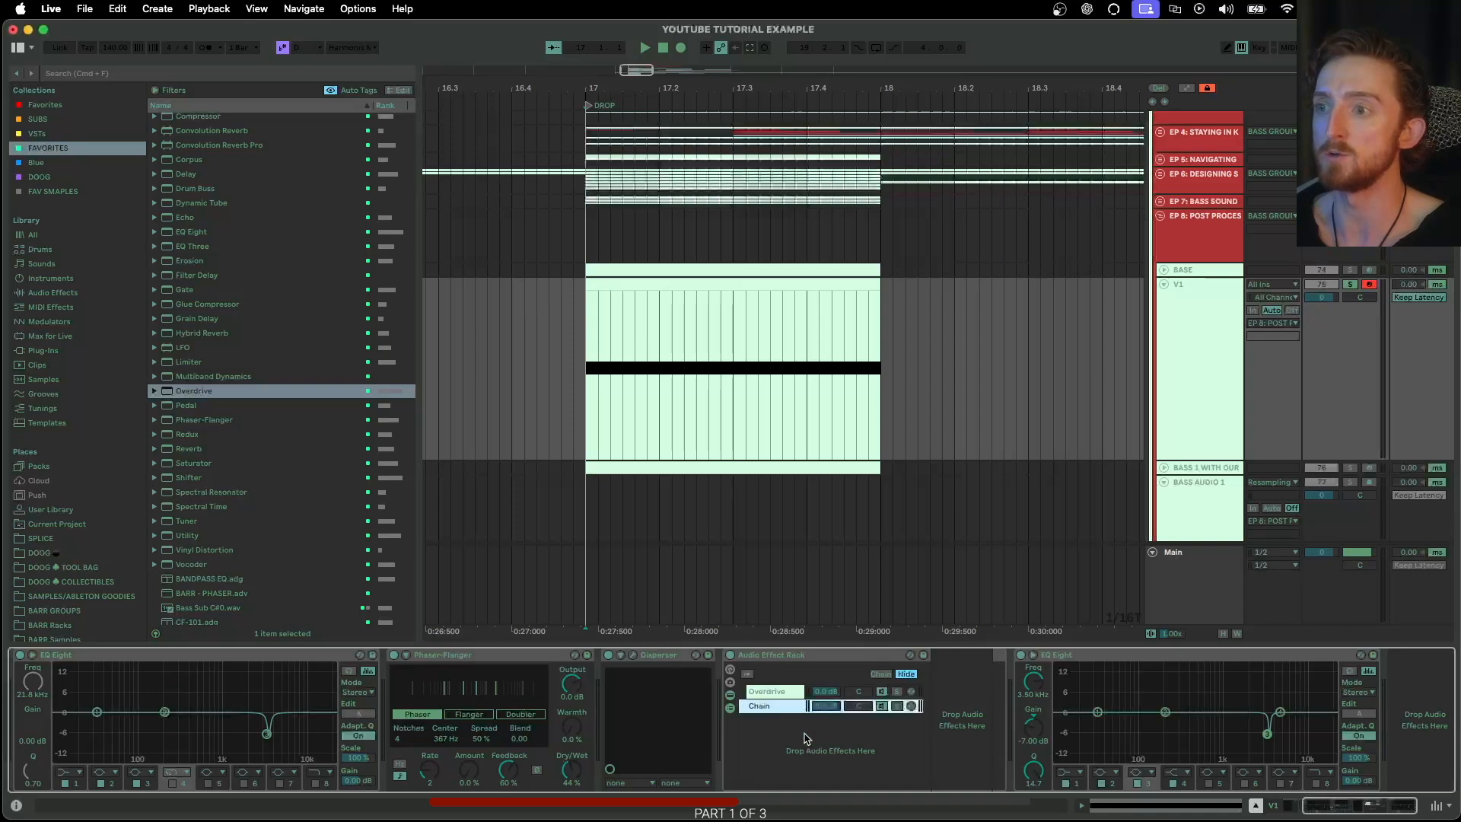
{"action": "left_click", "coordinate": [776, 692]}
{"action": "key", "text": "super+r"}
{"action": "type", "text": "WET"}
{"action": "key", "text": "Return"}
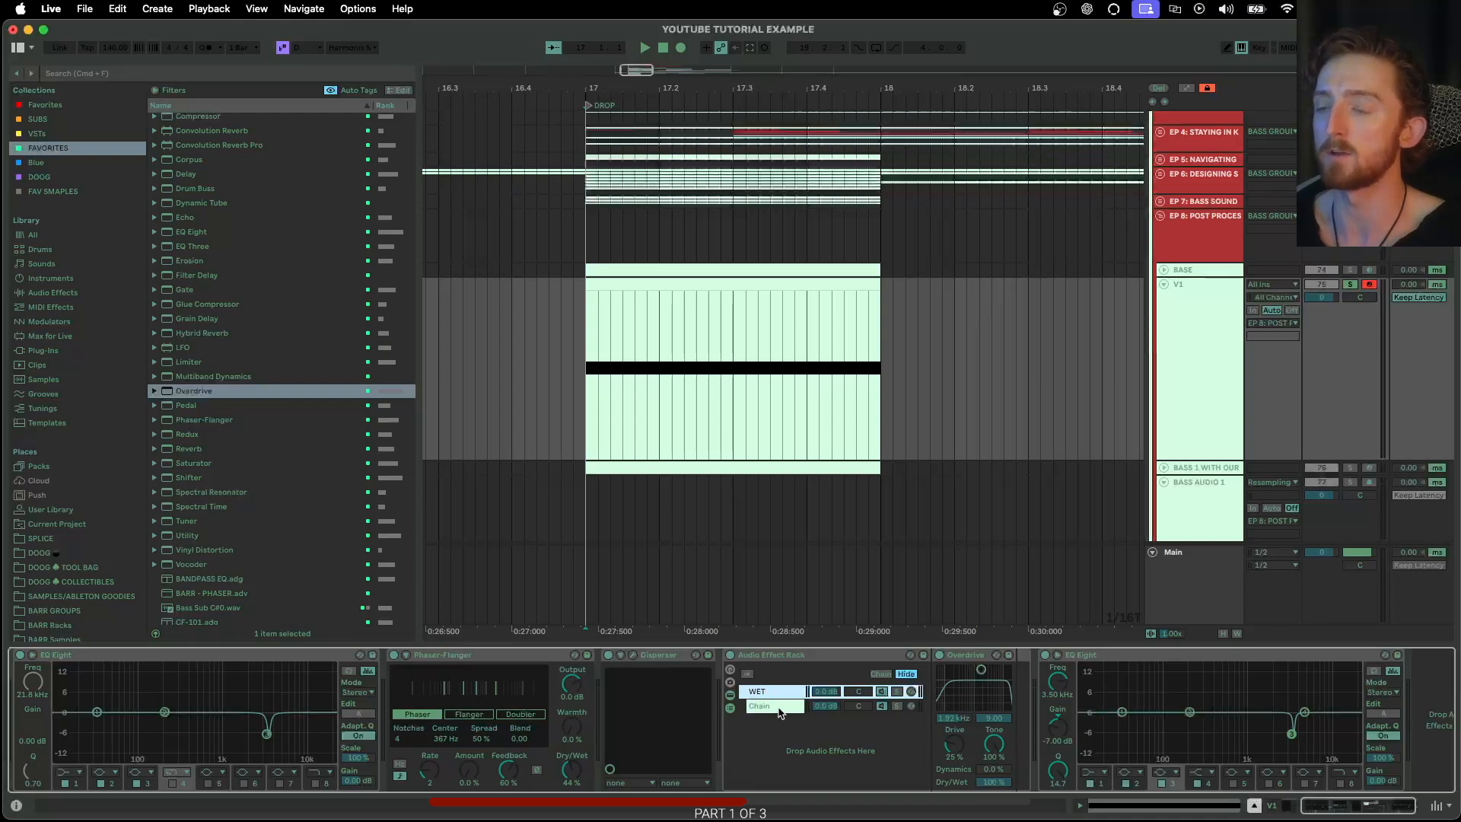
{"action": "left_click", "coordinate": [773, 706]}
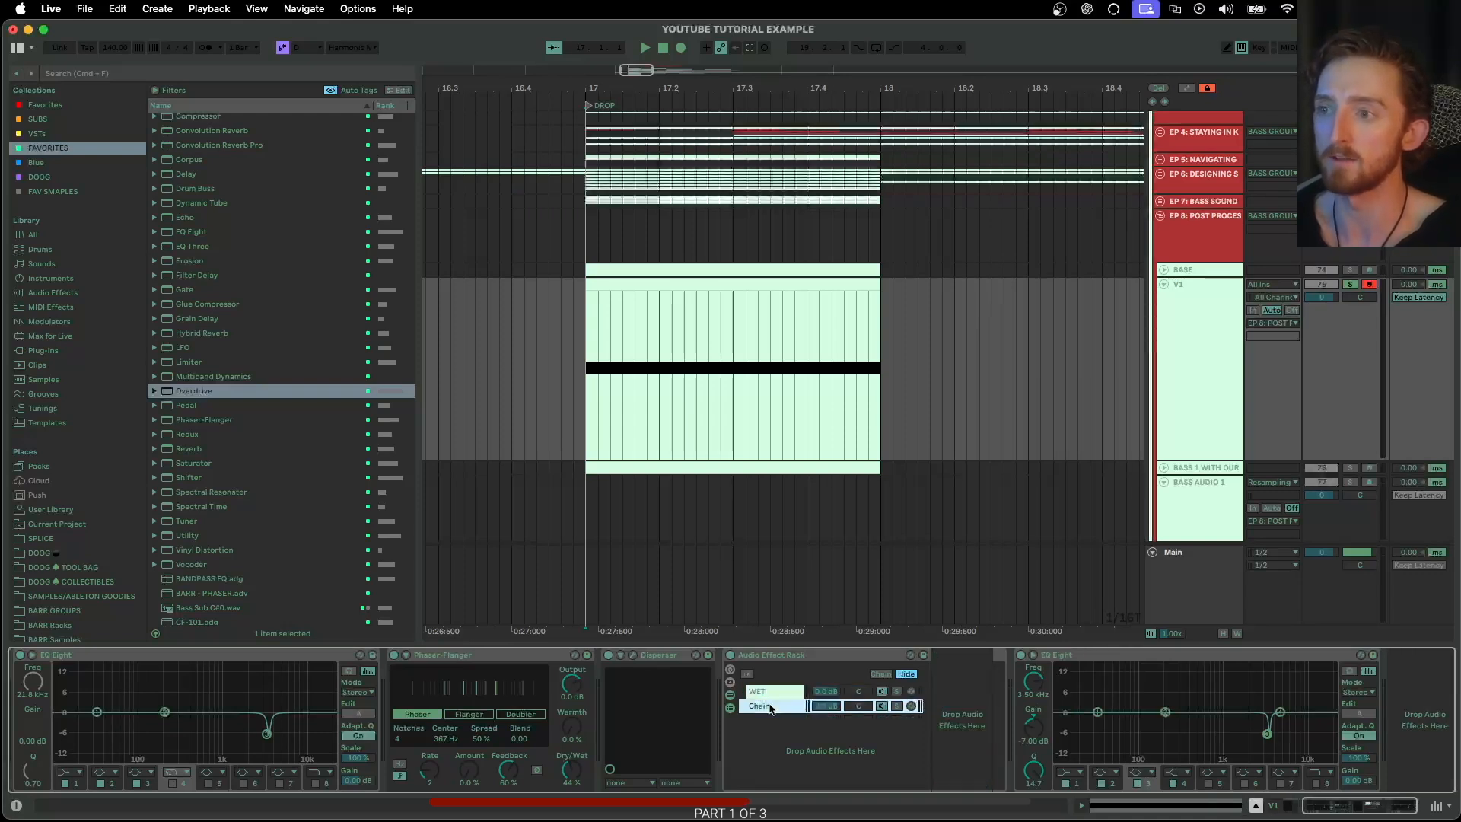
{"action": "key", "text": "super+r"}
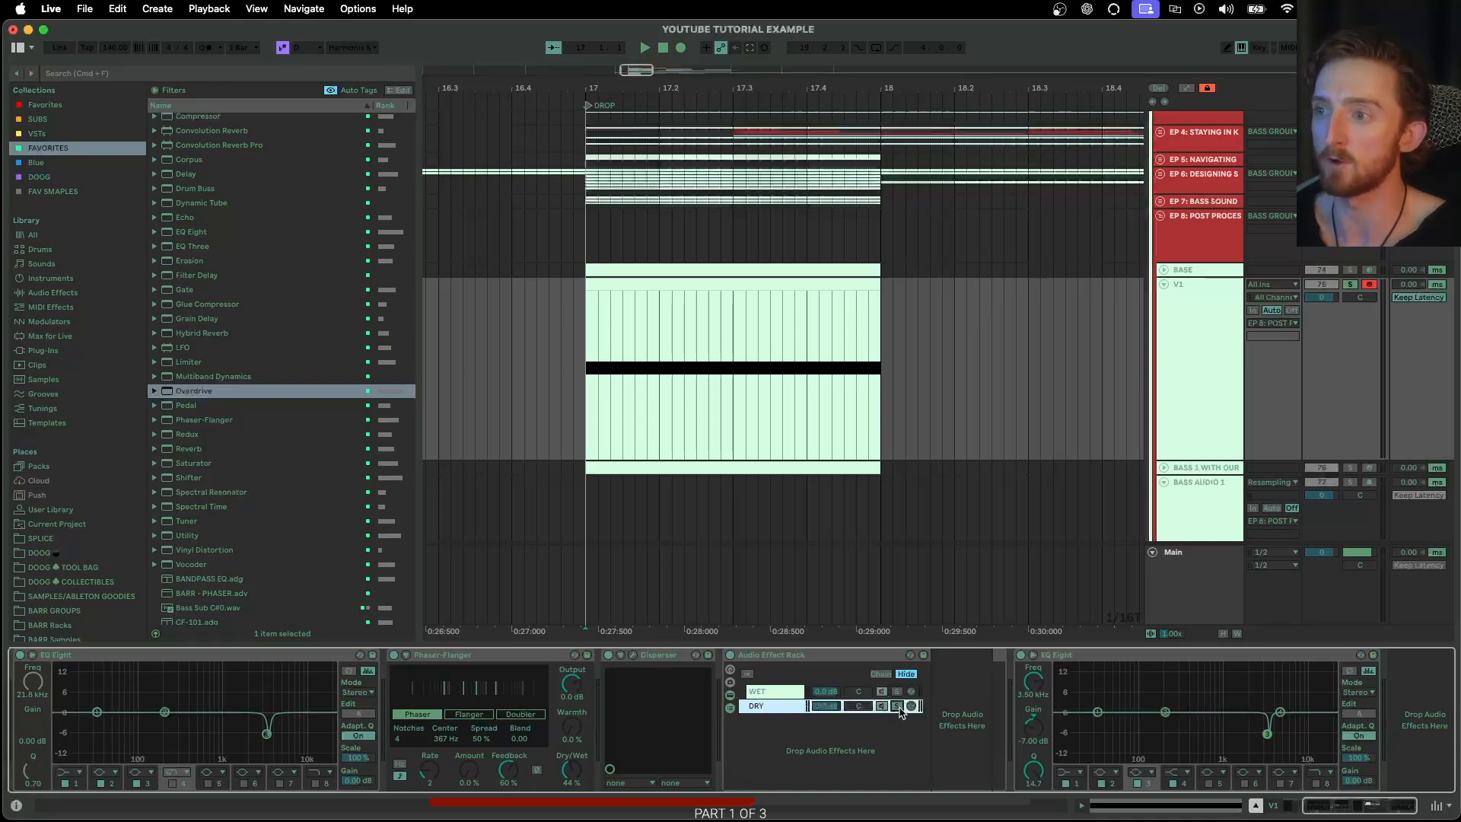
Audition the WET chain and insert an EQ Eight after its Overdrive, with a gentle low cut at 202 Hz and Q 0.26
{"action": "key", "text": "space"}
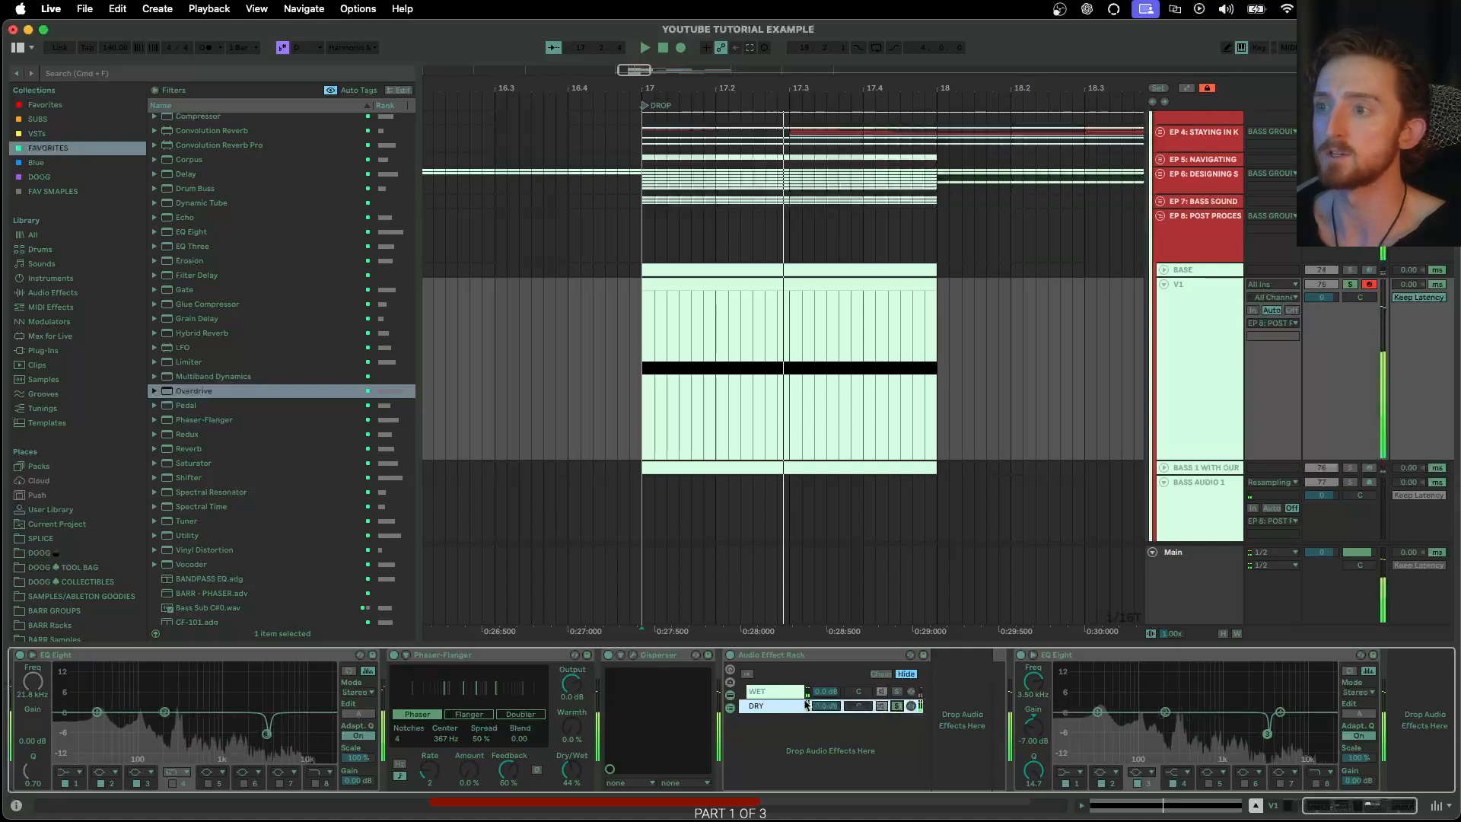
{"action": "left_click", "coordinate": [896, 693]}
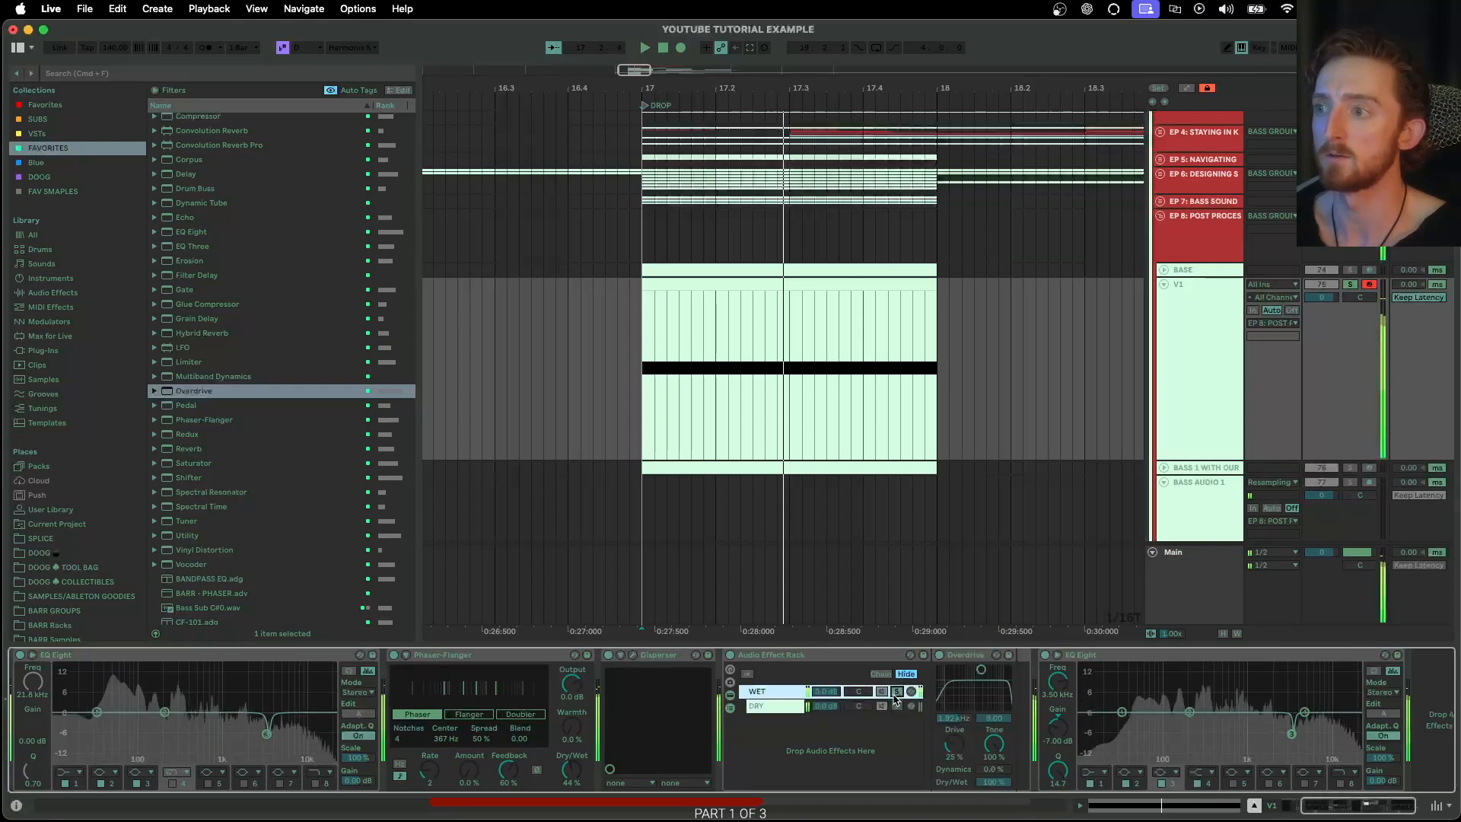
{"action": "left_click_drag", "start_coordinate": [192, 232], "coordinate": [968, 687]}
{"action": "left_click", "coordinate": [819, 772]}
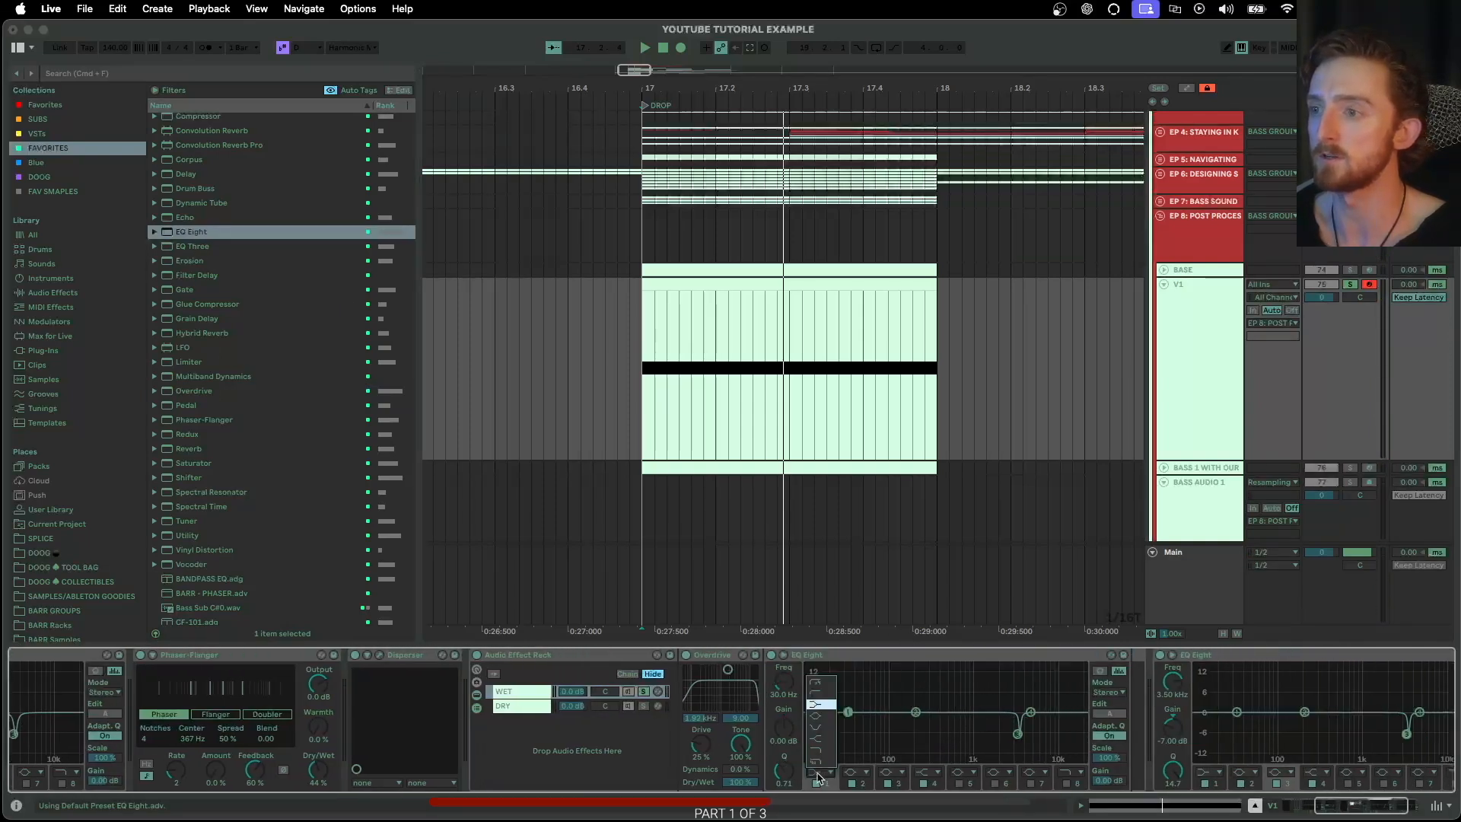
{"action": "left_click", "coordinate": [818, 693]}
{"action": "left_click_drag", "start_coordinate": [784, 681], "coordinate": [783, 670]}
{"action": "left_click_drag", "start_coordinate": [919, 722], "coordinate": [915, 740]}
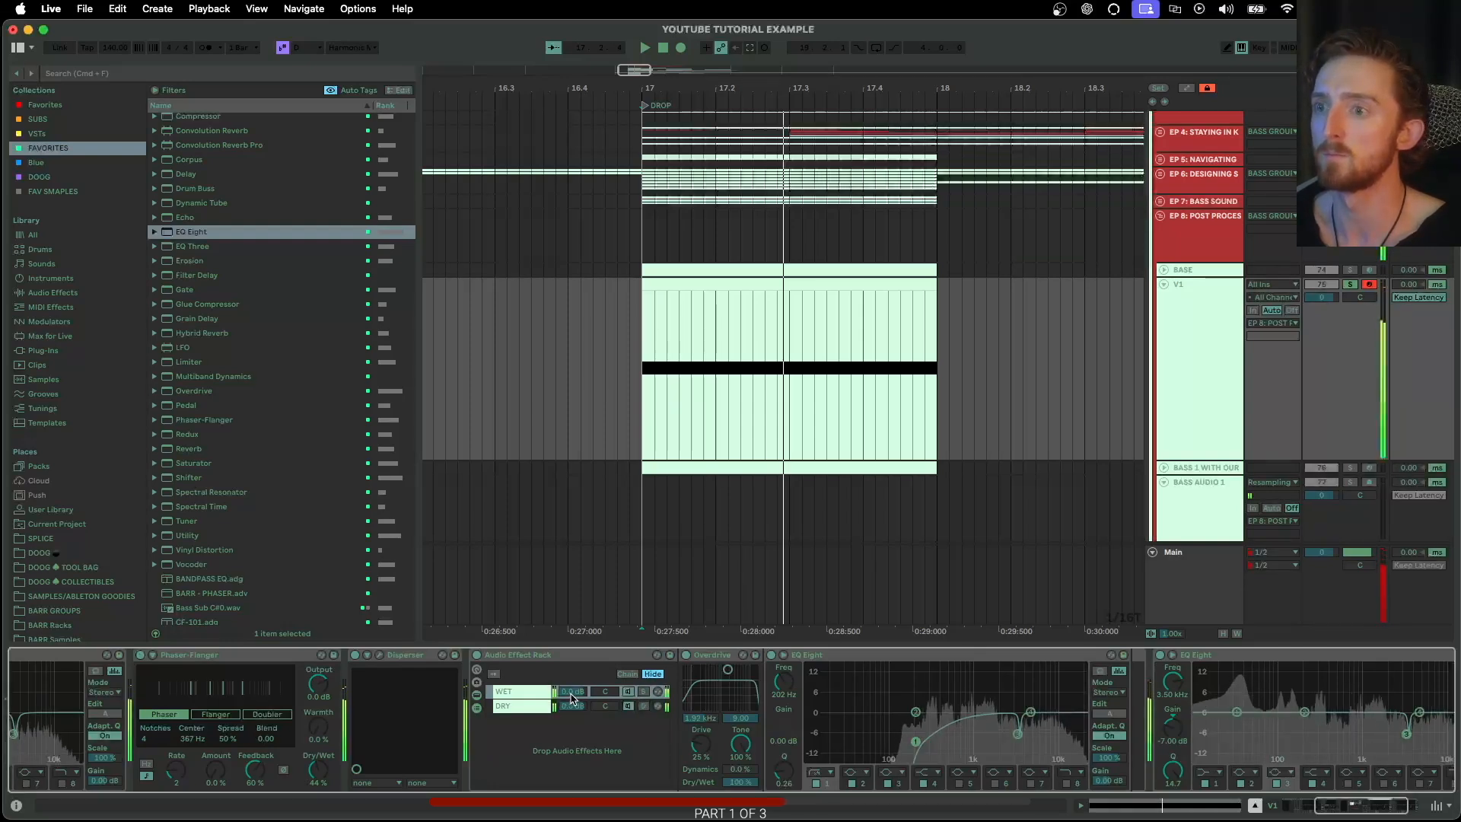
Pull the WET chain's volume down and bring it back up to blend with DRY, and fold the Phaser-Flanger, Disperser and rack
{"action": "left_click_drag", "start_coordinate": [575, 698], "coordinate": [575, 761]}
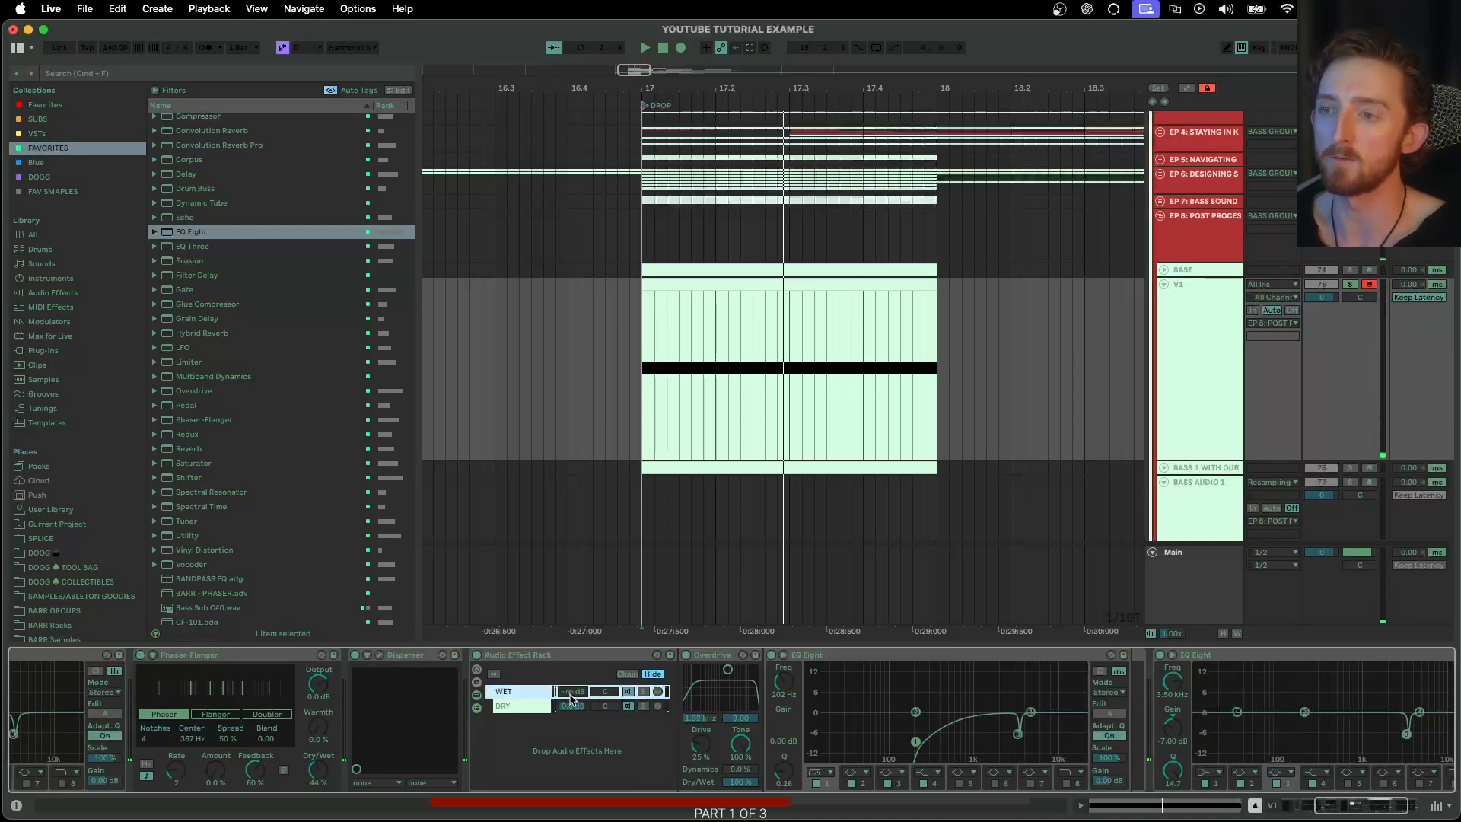
{"action": "left_click_drag", "start_coordinate": [573, 698], "coordinate": [573, 674]}
{"action": "scroll", "coordinate": [508, 669], "scroll_direction": "left", "scroll_amount": 1}
{"action": "scroll", "coordinate": [508, 669], "scroll_direction": "left", "scroll_amount": 3}
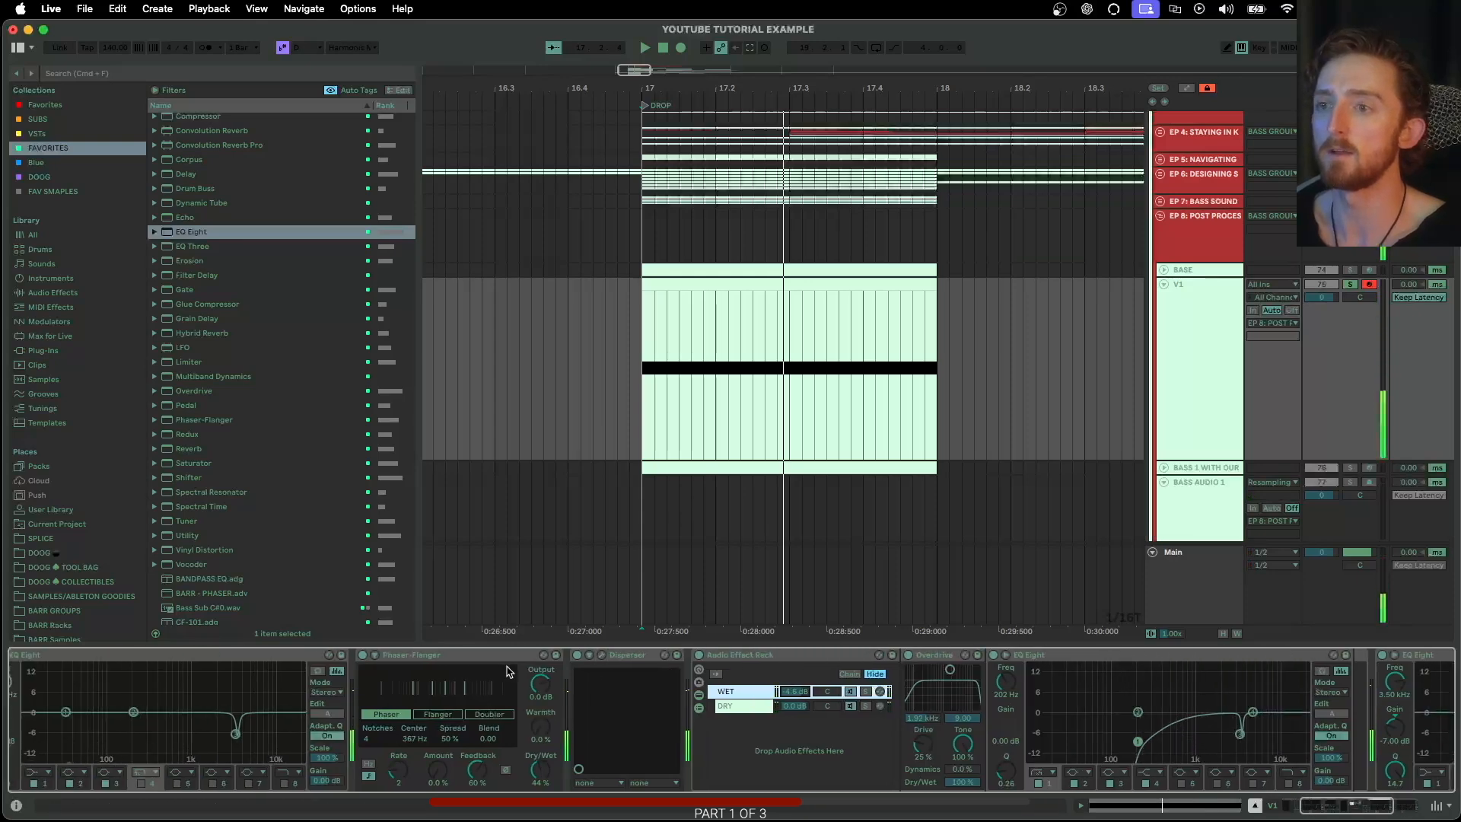
{"action": "double_click", "coordinate": [349, 656]}
{"action": "double_click", "coordinate": [349, 656]}
{"action": "double_click", "coordinate": [375, 656]}
Insert Saturator from the FAVORITES collection after the rack, with the Soft Sine curve and Soft Clip
{"action": "scroll", "coordinate": [234, 484], "scroll_direction": "down", "scroll_amount": 2}
{"action": "scroll", "coordinate": [234, 484], "scroll_direction": "down", "scroll_amount": 5}
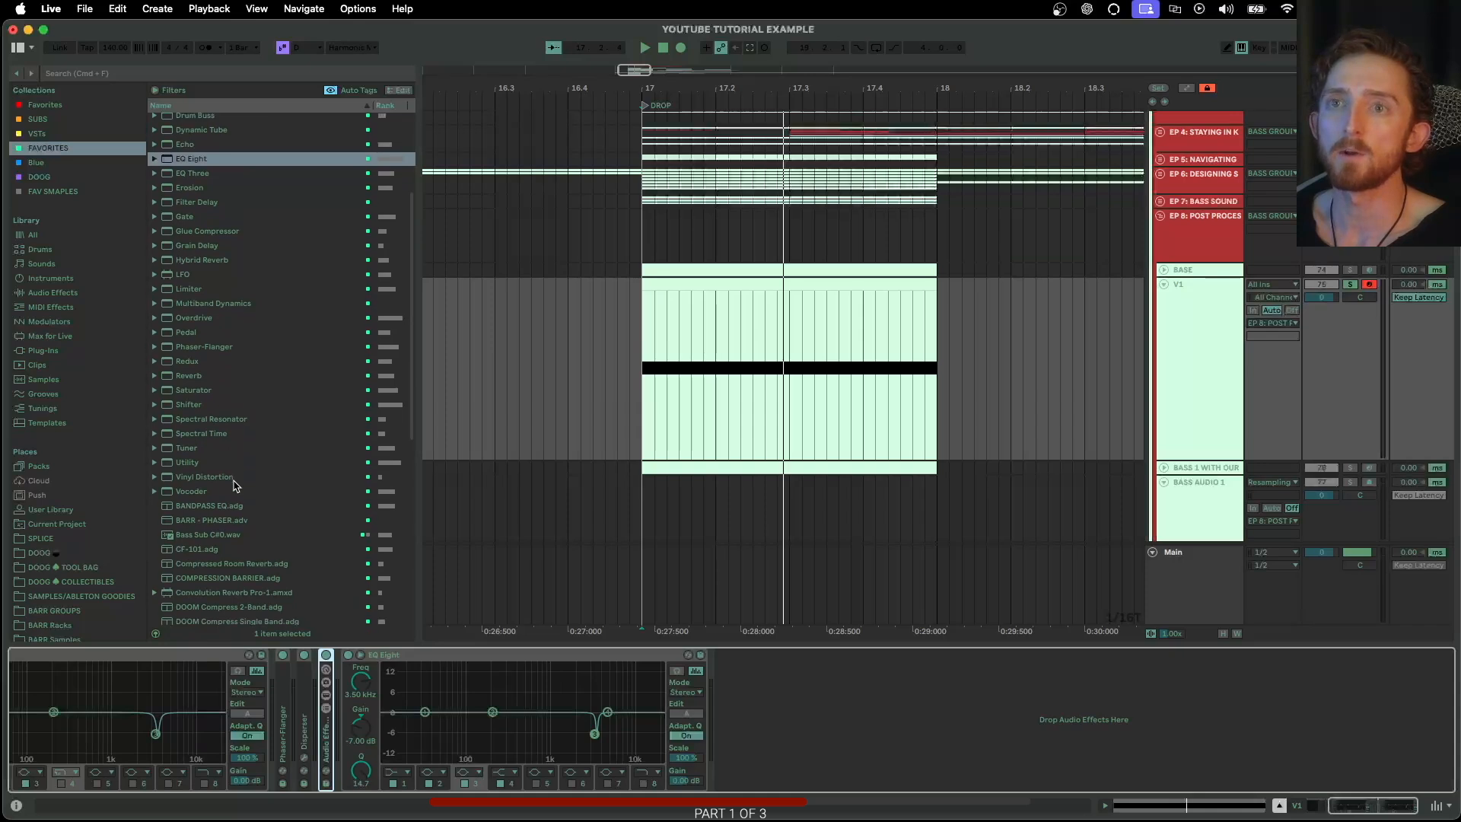
{"action": "left_click_drag", "start_coordinate": [188, 251], "coordinate": [353, 694]}
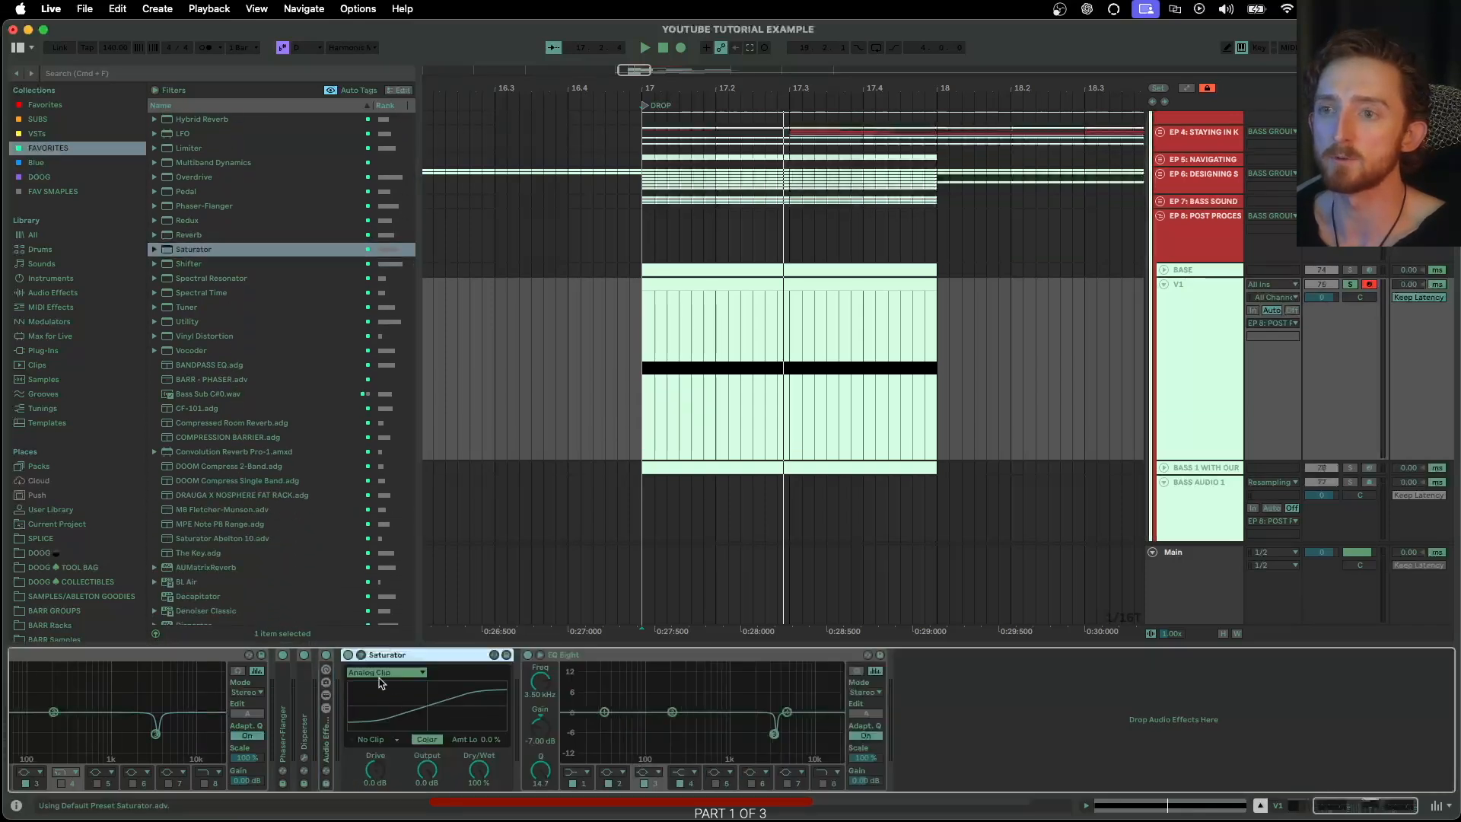
{"action": "left_click", "coordinate": [409, 673]}
{"action": "left_click", "coordinate": [388, 684]}
{"action": "left_click", "coordinate": [375, 740]}
{"action": "left_click", "coordinate": [374, 762]}
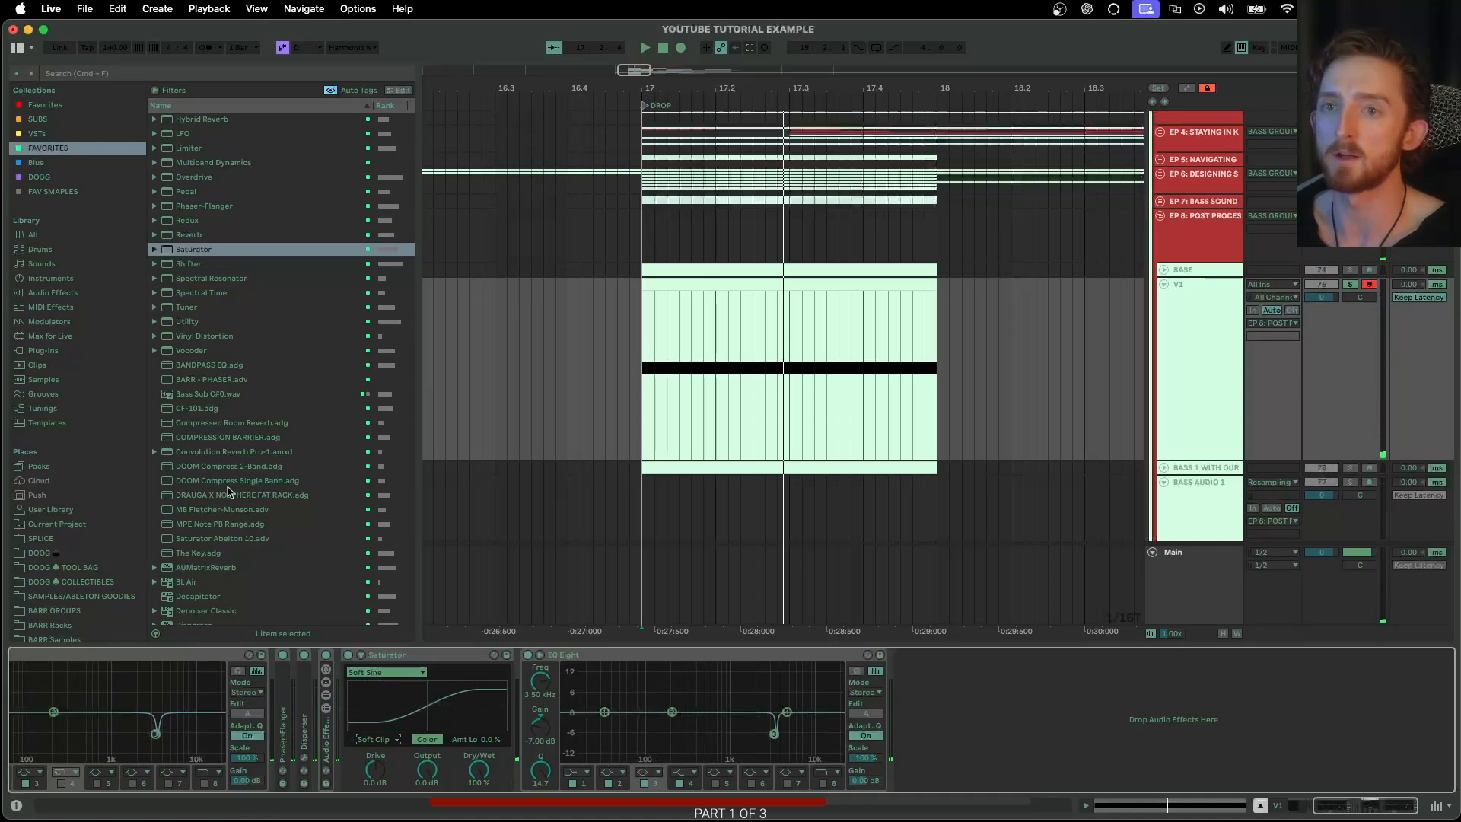
Insert CHORUS WIDE BOI.adg from the DOOG TOOL BAG's WIDTH BOIS folder between Saturator and the last EQ Eight, and fold Saturator
{"action": "scroll", "coordinate": [228, 491], "scroll_direction": "down", "scroll_amount": 10}
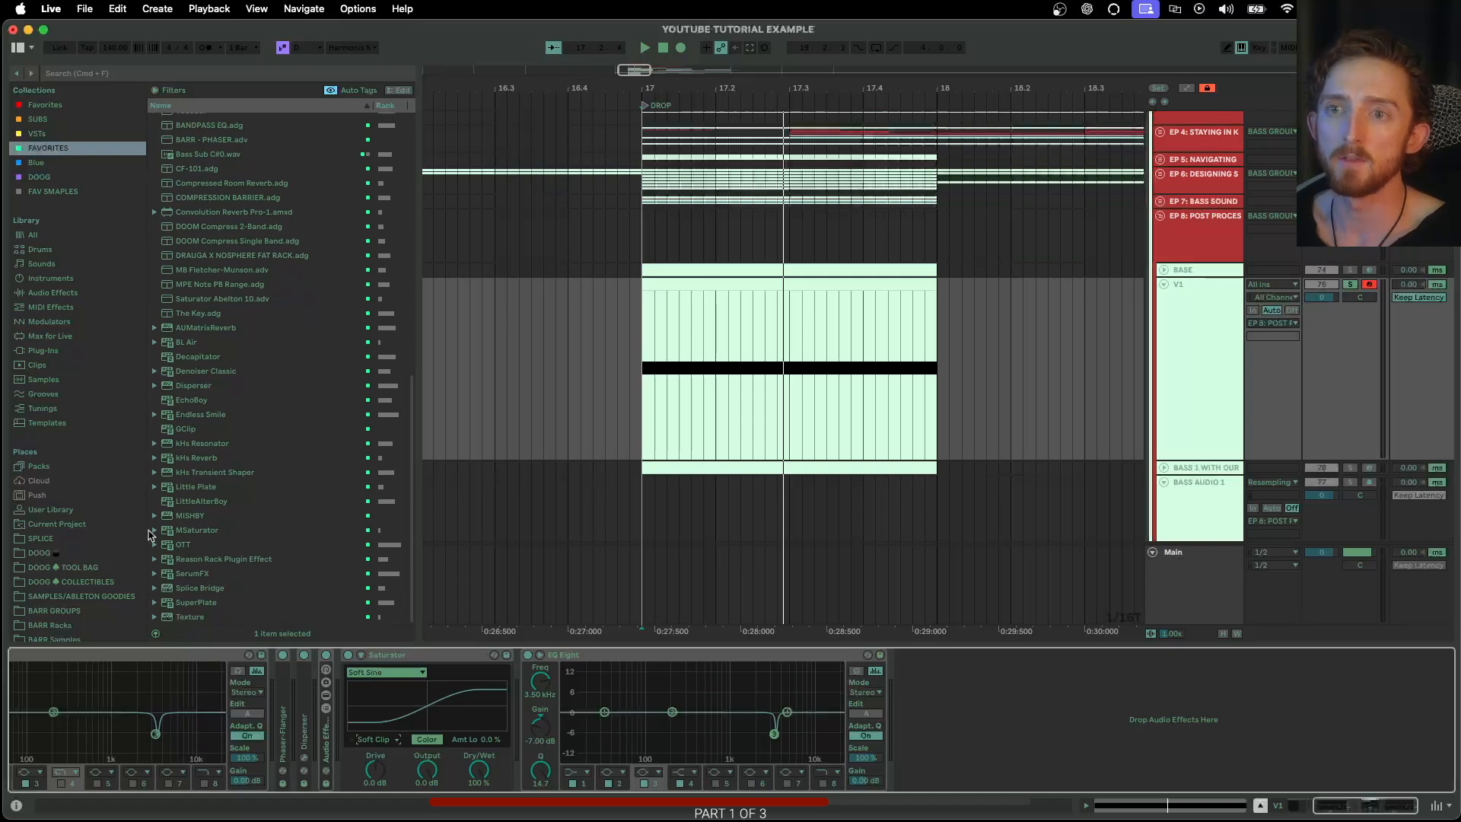
{"action": "left_click", "coordinate": [84, 581]}
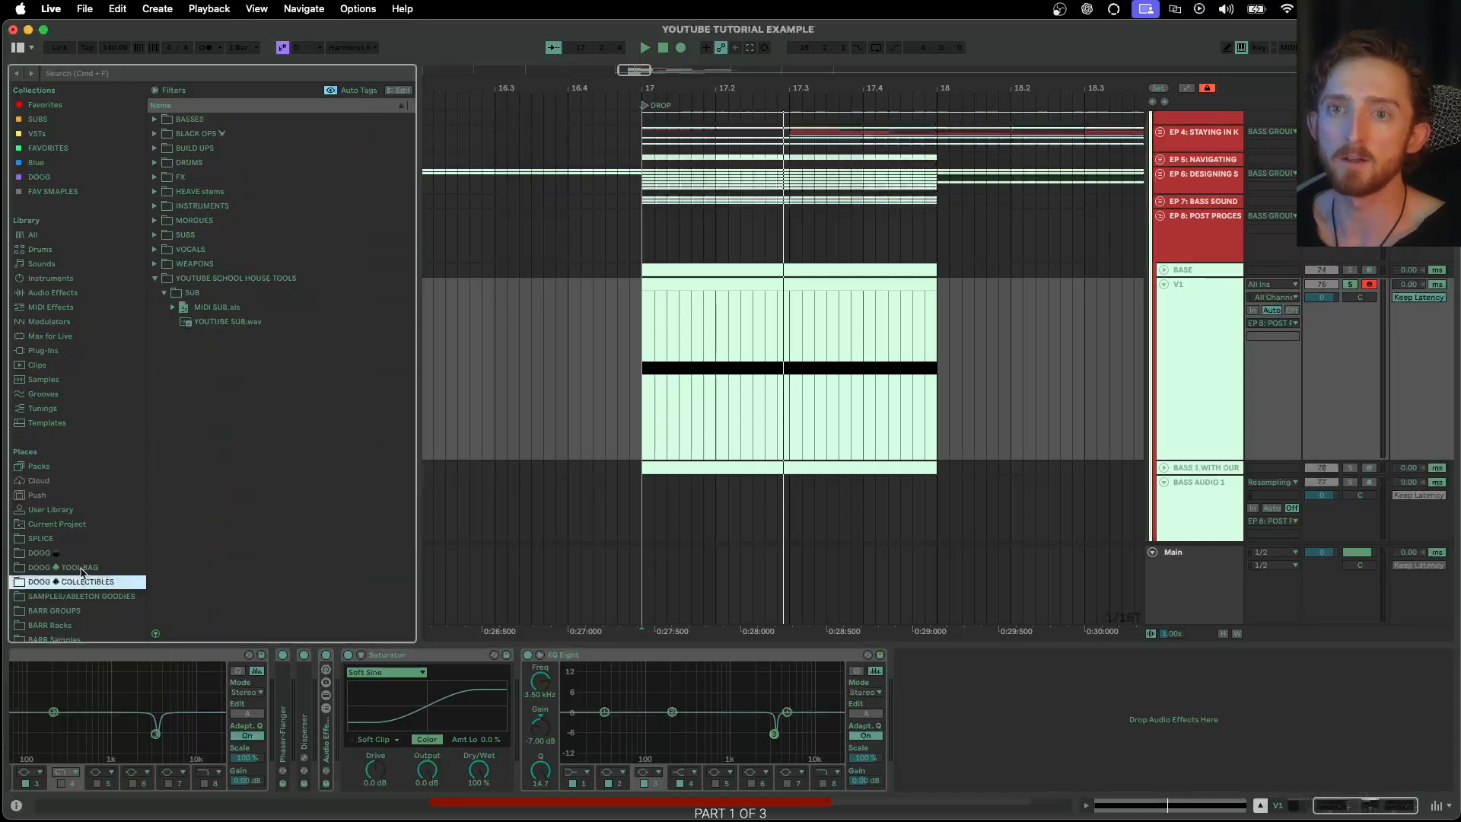
{"action": "left_click", "coordinate": [90, 567]}
{"action": "left_click", "coordinate": [154, 351]}
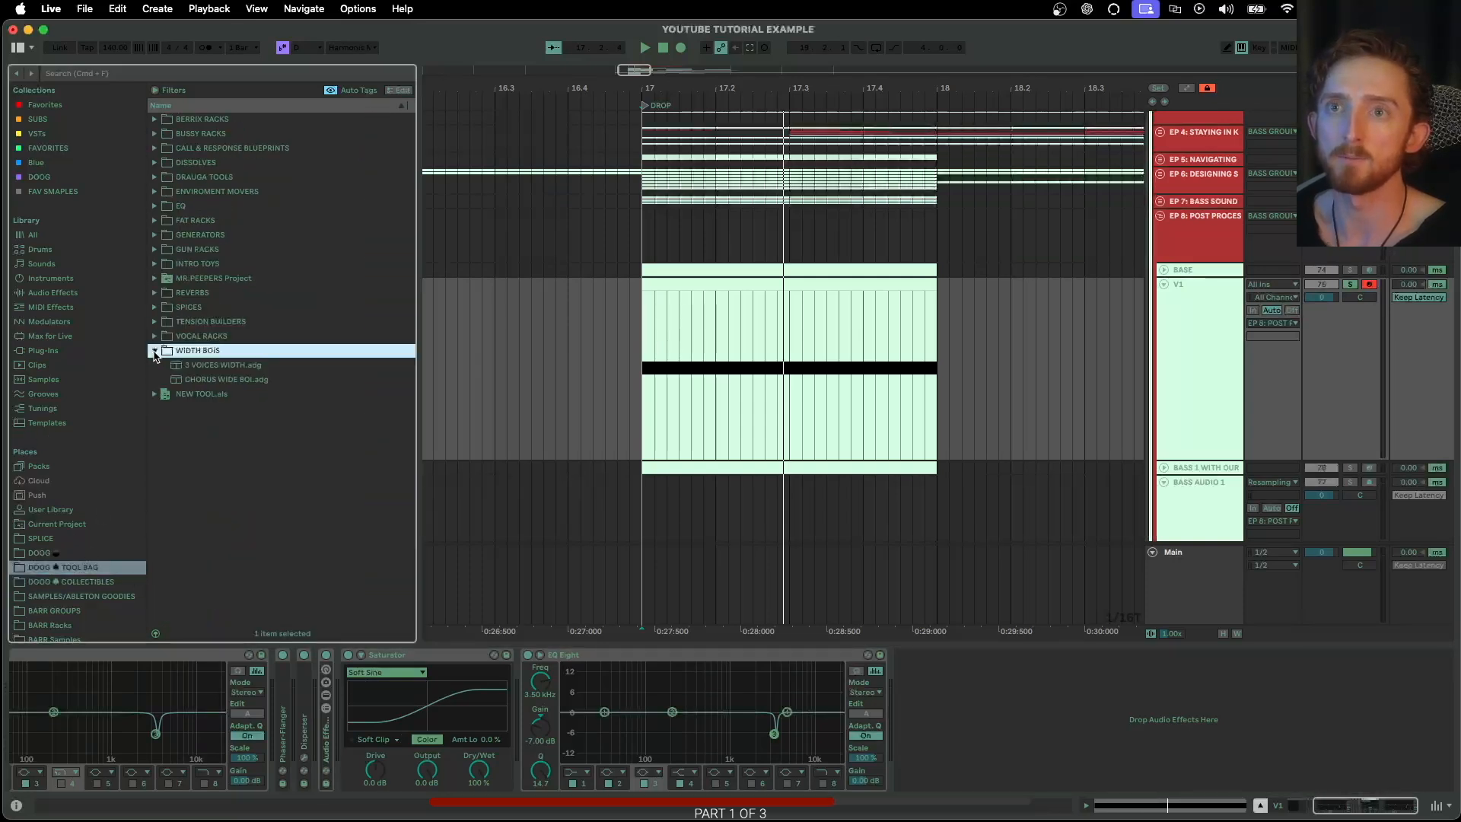
{"action": "mouse_move", "coordinate": [193, 382]}
{"action": "left_mouse_down"}
{"action": "mouse_move", "coordinate": [512, 581]}
{"action": "mouse_move", "coordinate": [510, 685]}
{"action": "left_mouse_up"}
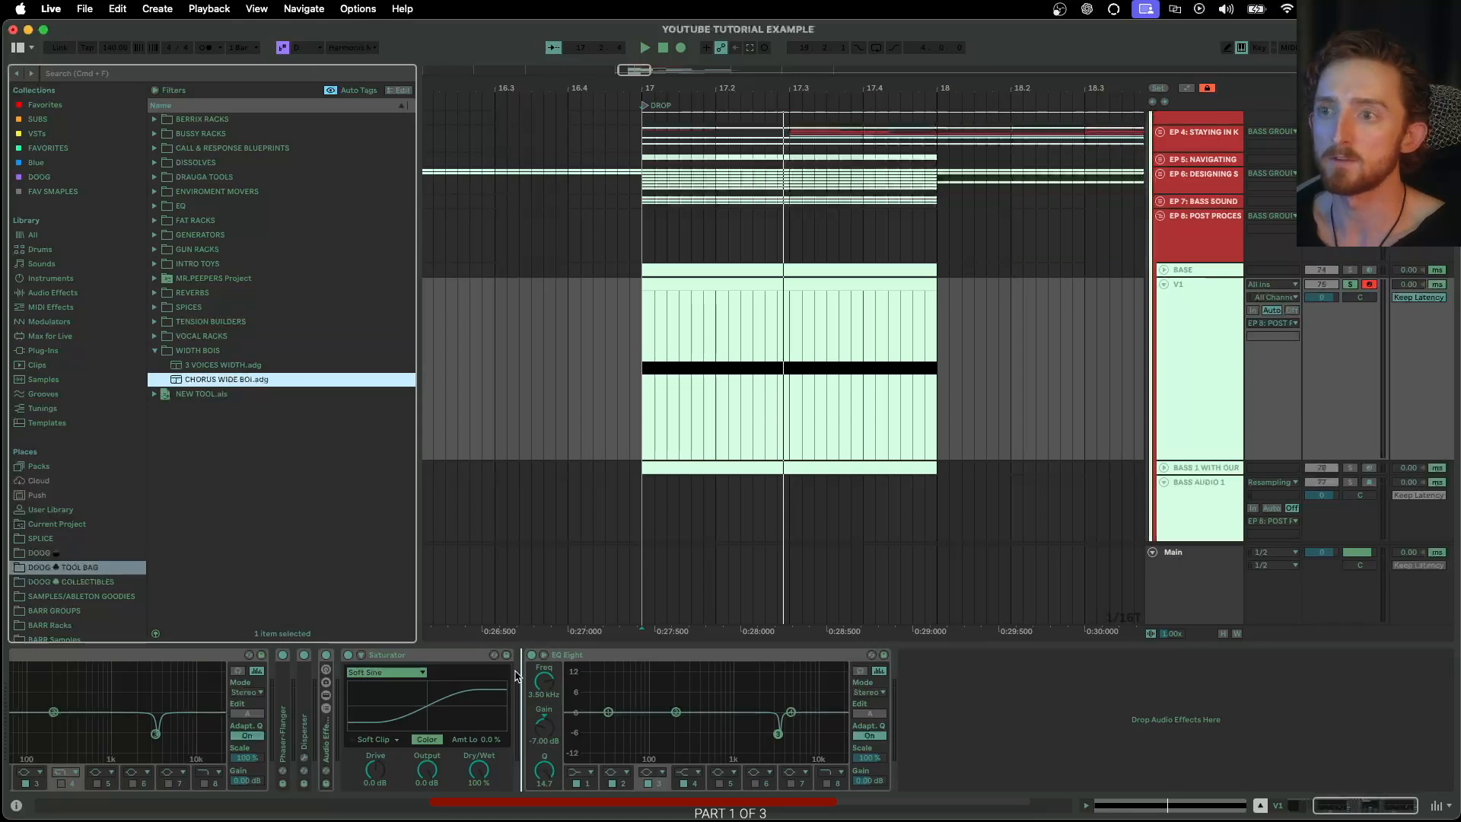
{"action": "left_click_drag", "start_coordinate": [394, 660], "coordinate": [397, 674]}
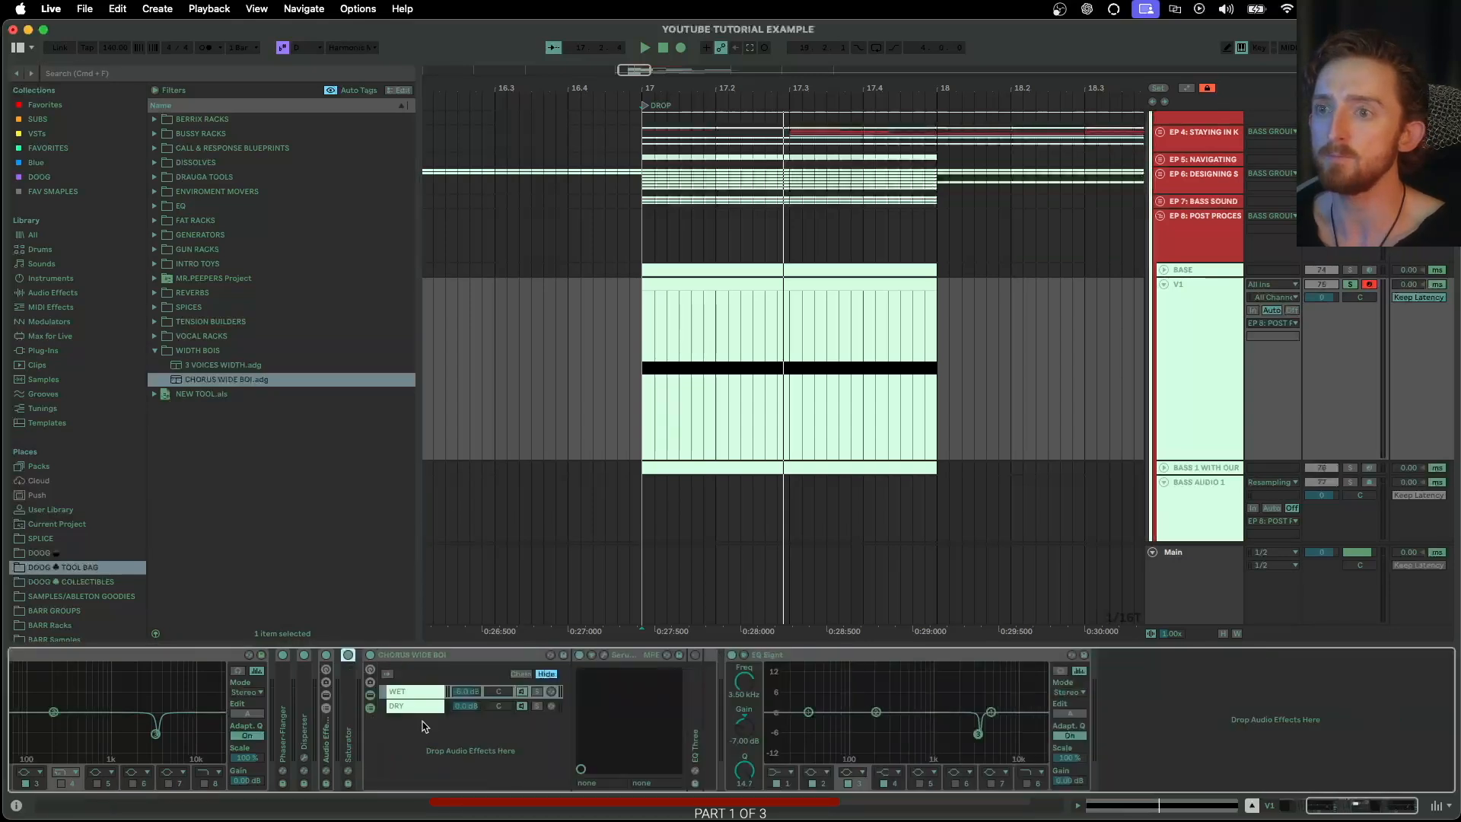
Audition the chorus rack's DRY and WET chains, and open the WET chain's SerumFX plug-in window
{"action": "left_click", "coordinate": [422, 709]}
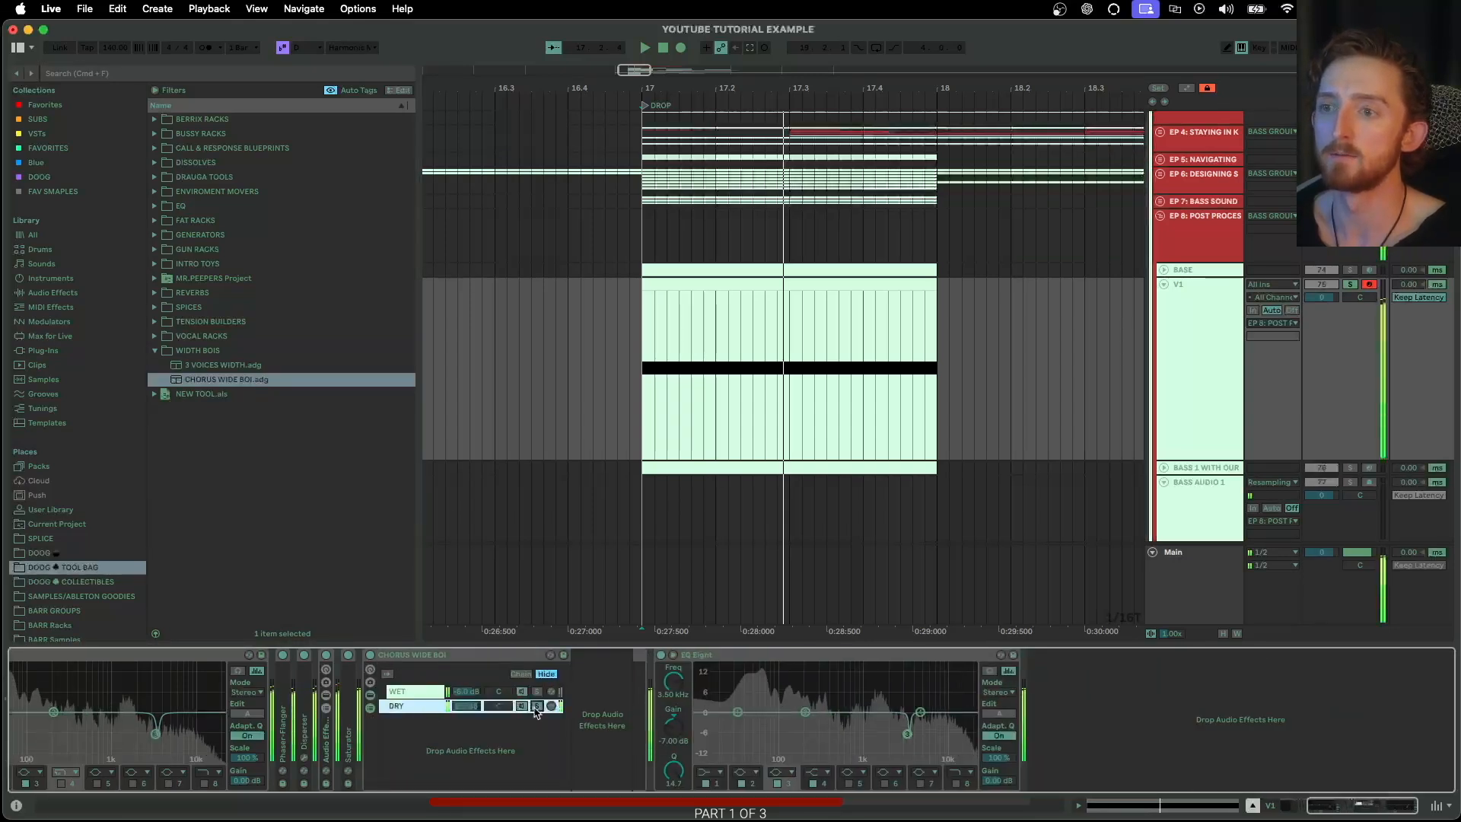
{"action": "left_click", "coordinate": [549, 694]}
{"action": "left_click", "coordinate": [599, 657]}
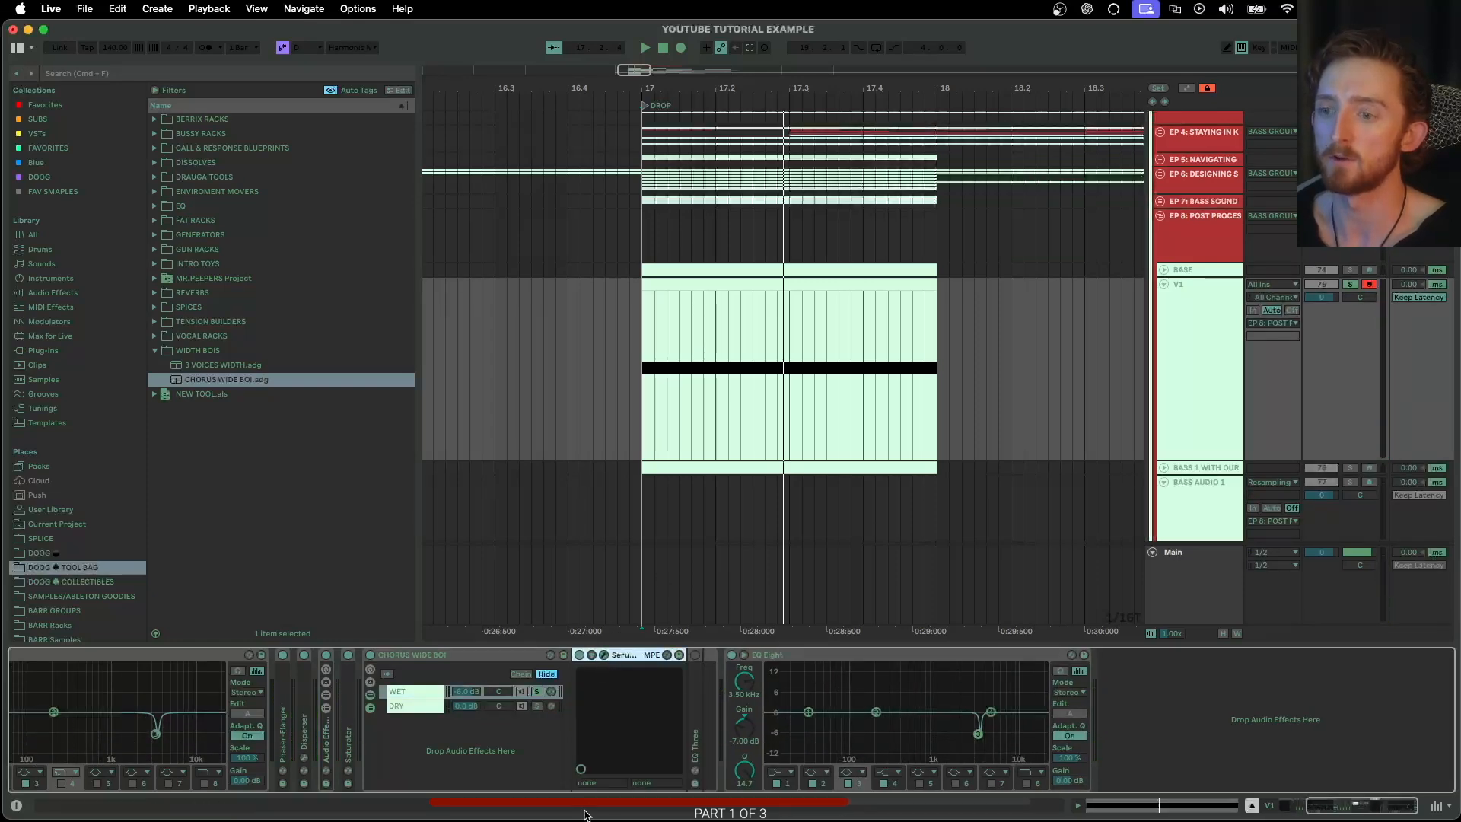
{"action": "left_click_drag", "start_coordinate": [559, 815], "coordinate": [502, 100]}
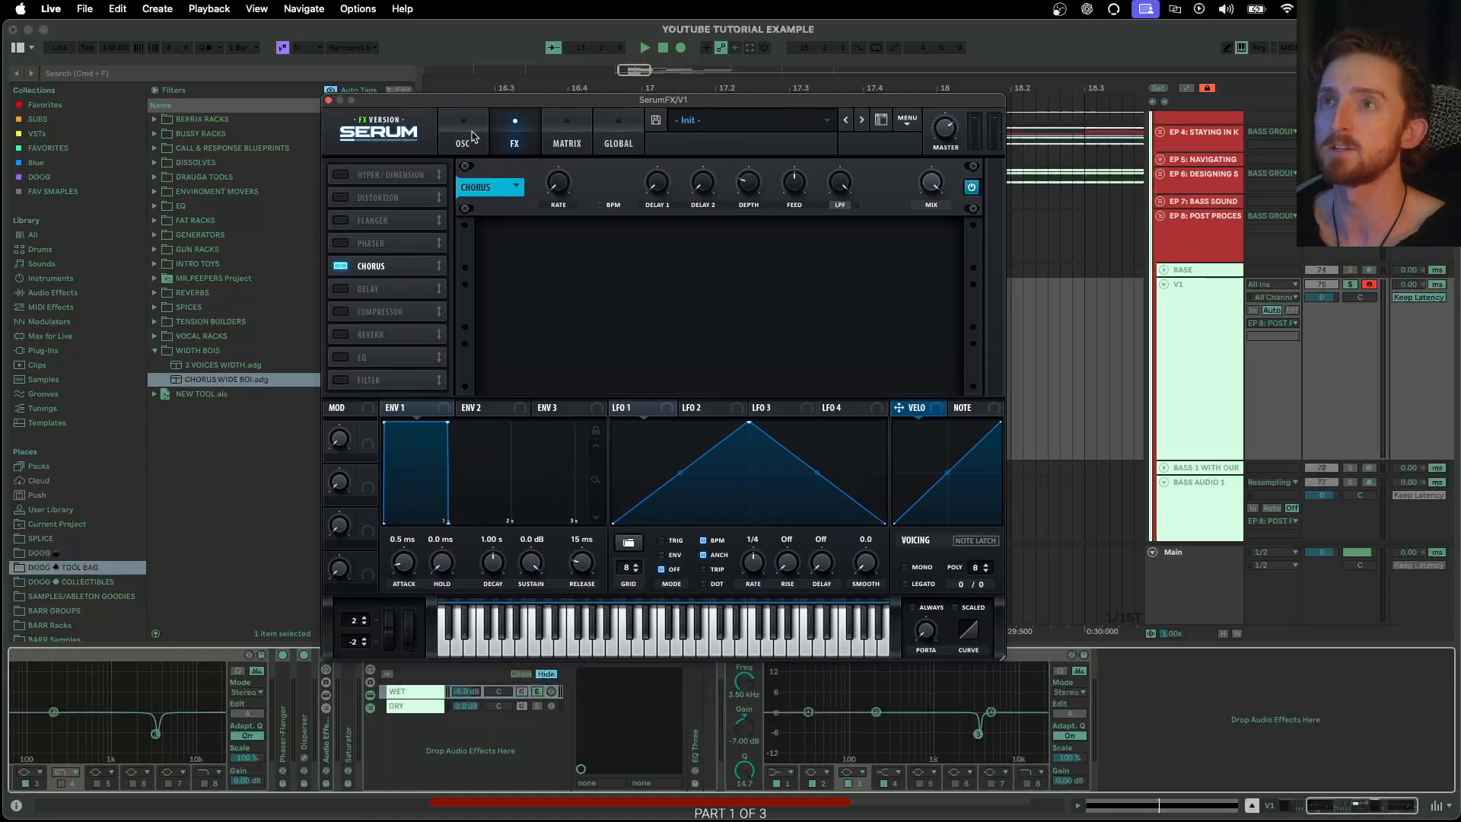
Review SerumFX's oscillator and effects pages, adjust the chorus depth, and close the plug-in window
{"action": "left_click", "coordinate": [475, 134]}
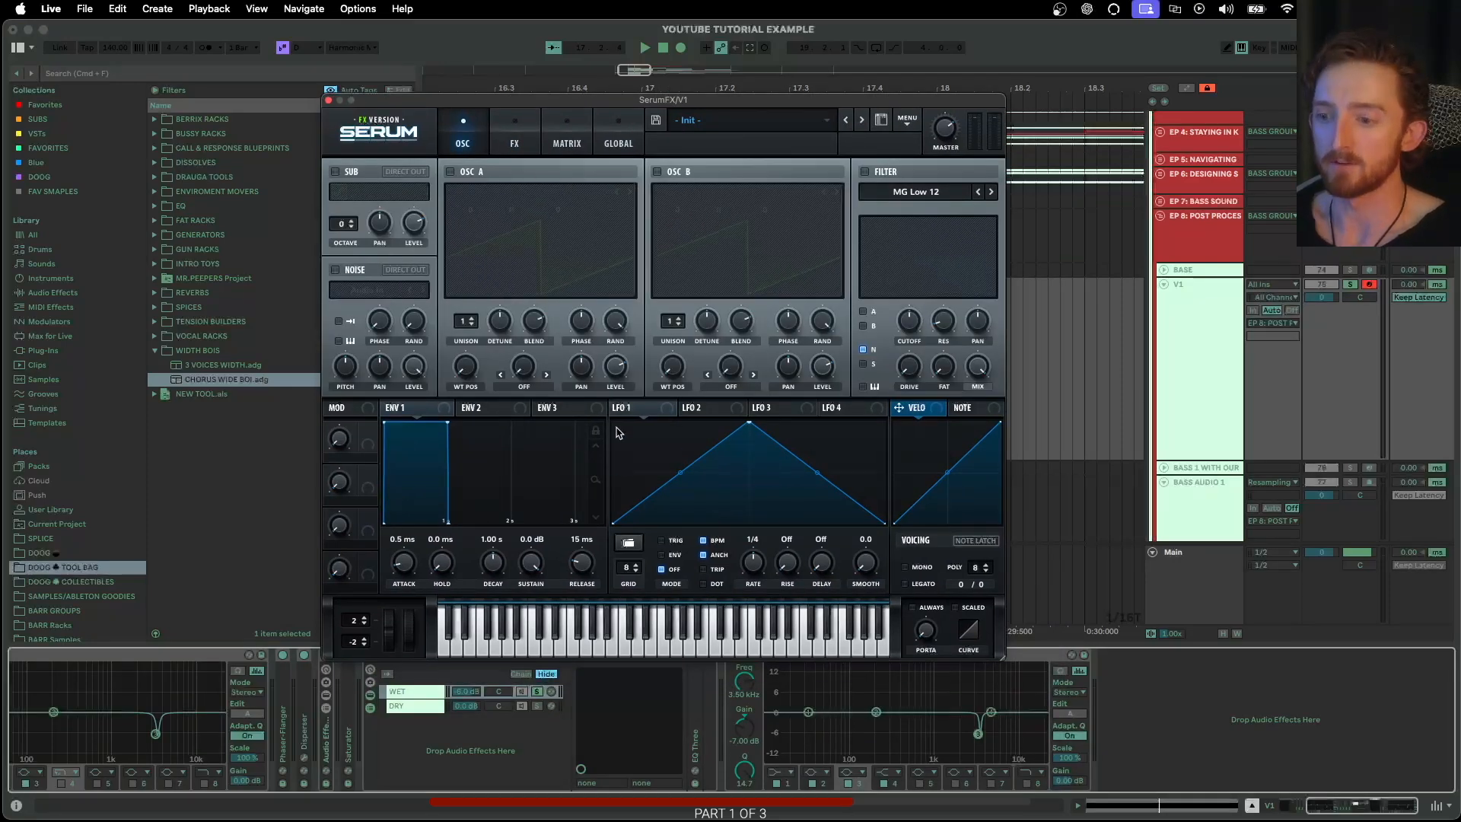
{"action": "left_click", "coordinate": [515, 141]}
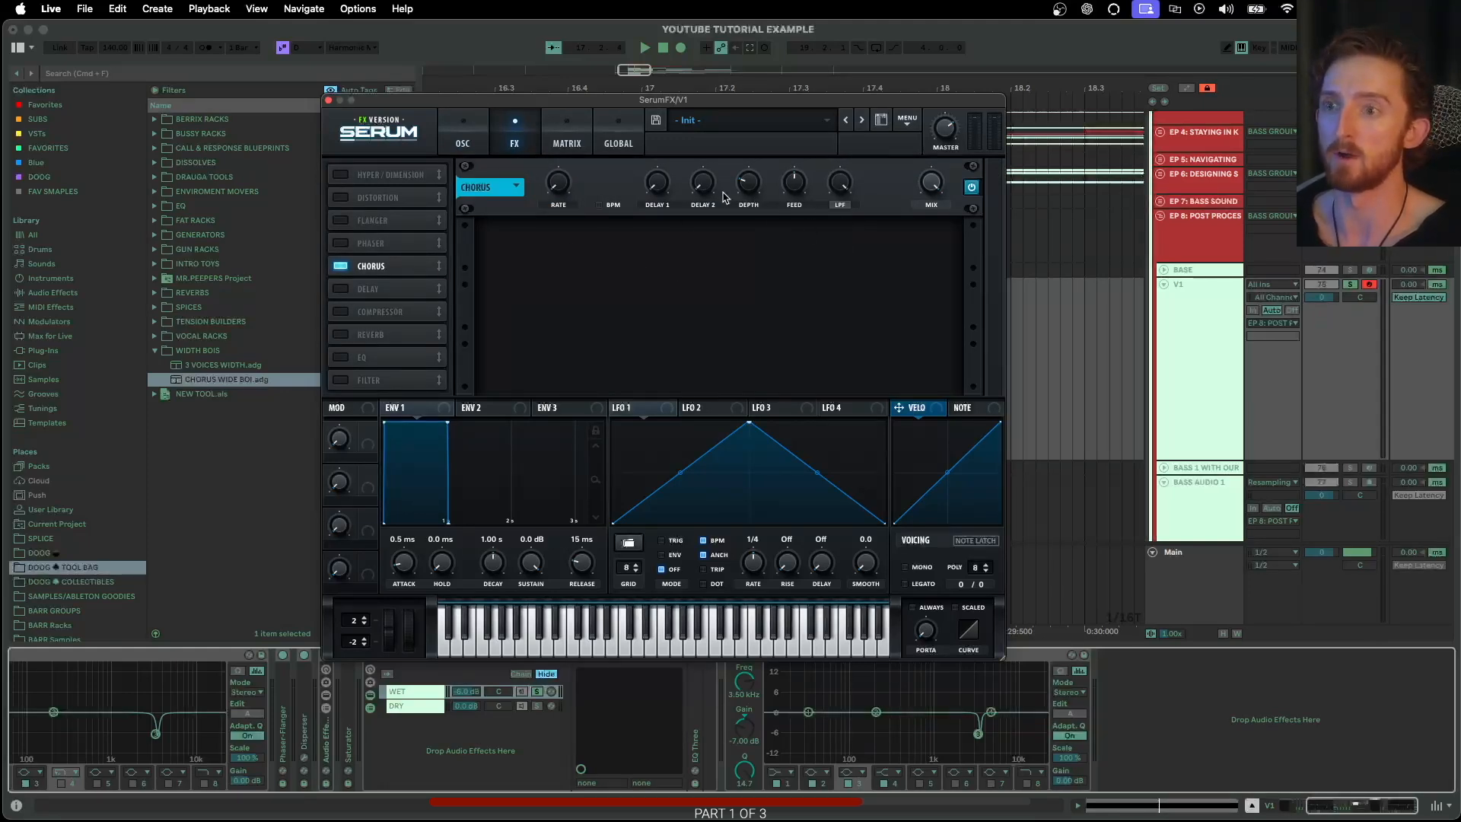
{"action": "left_click_drag", "start_coordinate": [749, 187], "coordinate": [753, 173]}
{"action": "left_click", "coordinate": [328, 99]}
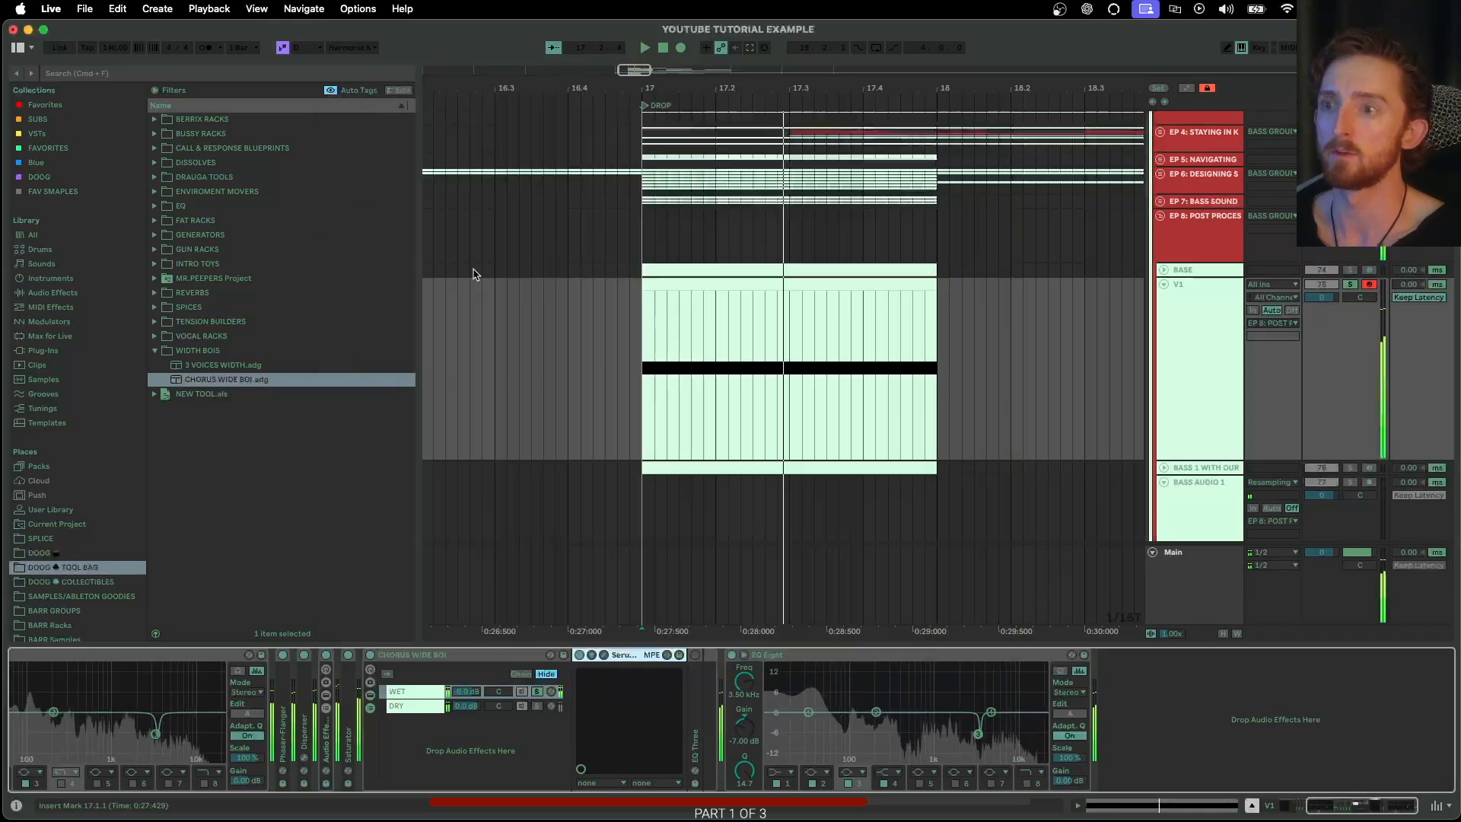
Unfold the chorus rack's EQ Three, reset its mid and high gains to 0.00 dB, and play the bass
{"action": "double_click", "coordinate": [695, 679]}
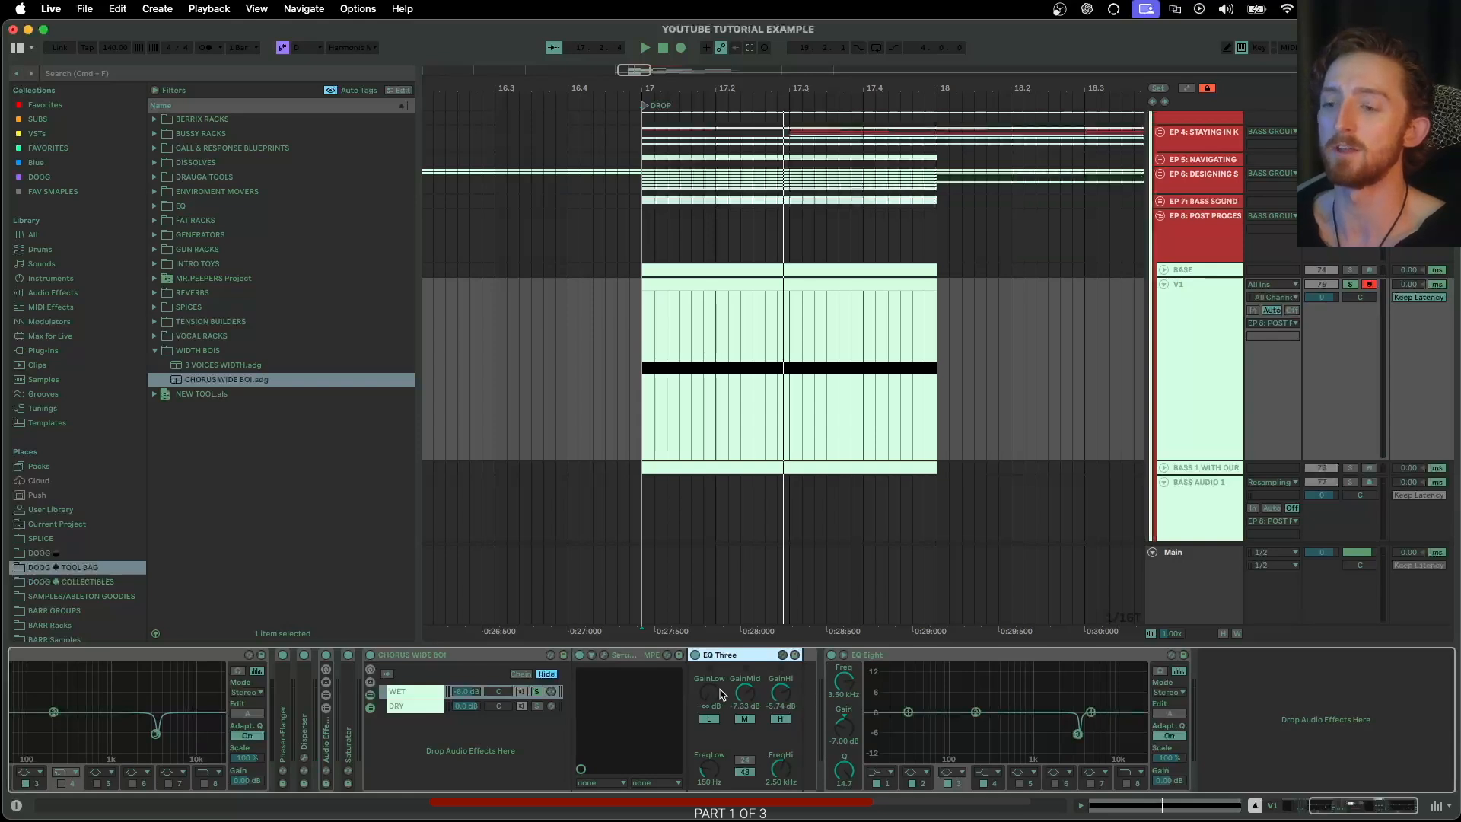
{"action": "double_click", "coordinate": [745, 692]}
{"action": "double_click", "coordinate": [778, 693]}
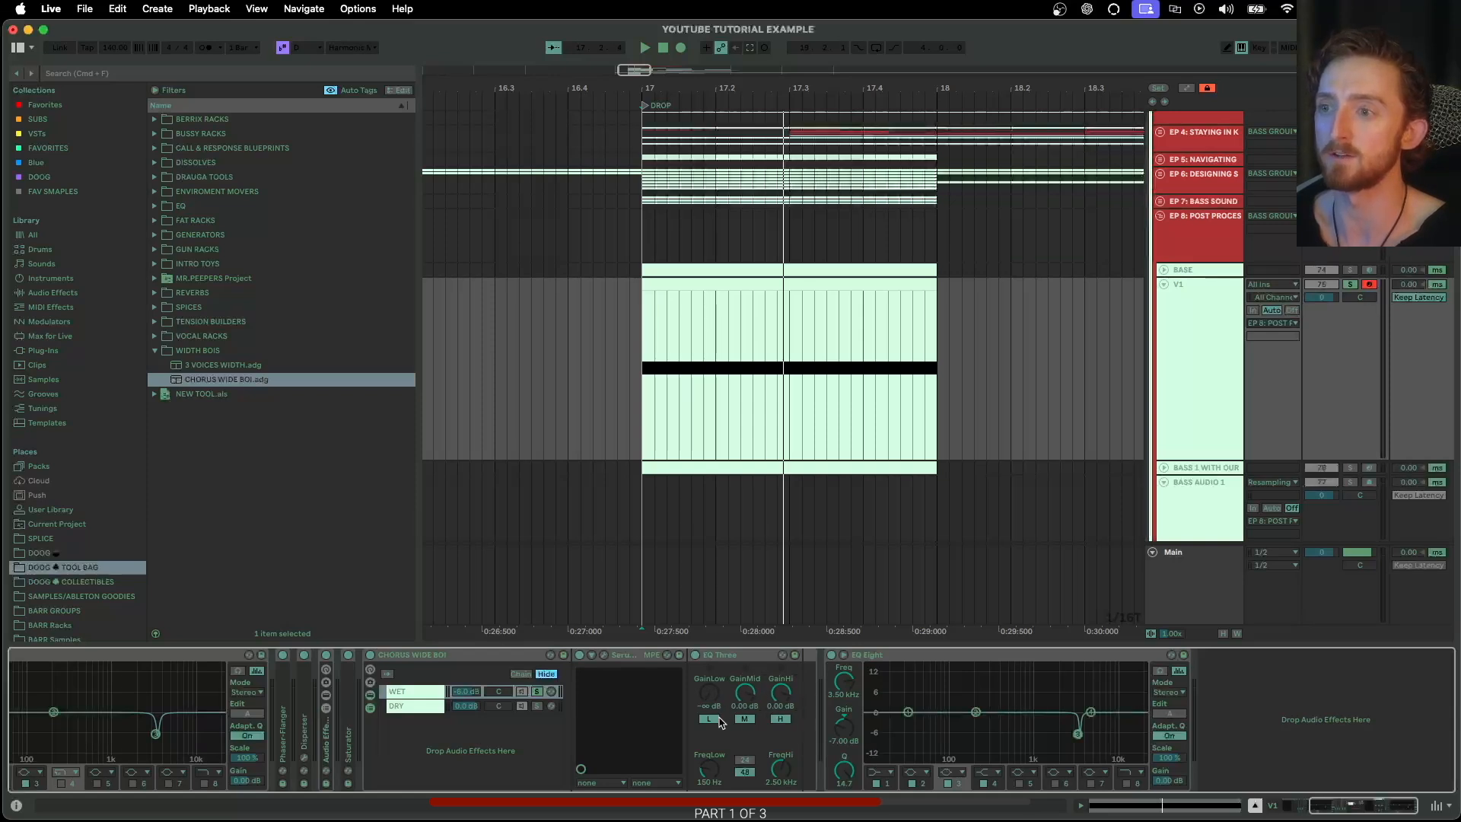
{"action": "key", "text": "a"}
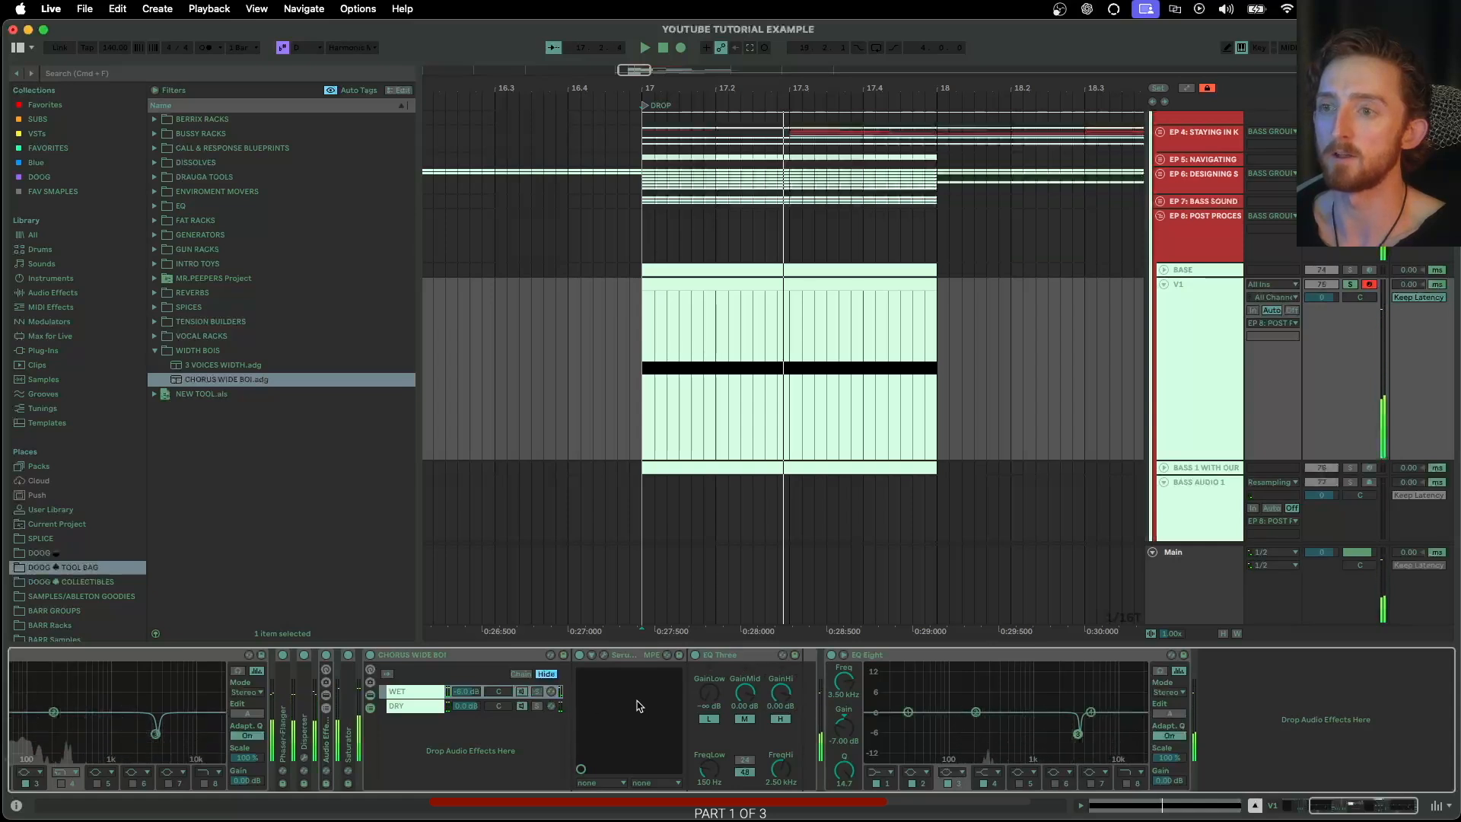
Fold the CHORUS WIDE BOI rack and select the folded devices from Phaser-Flanger through the chorus rack
{"action": "double_click", "coordinate": [381, 656]}
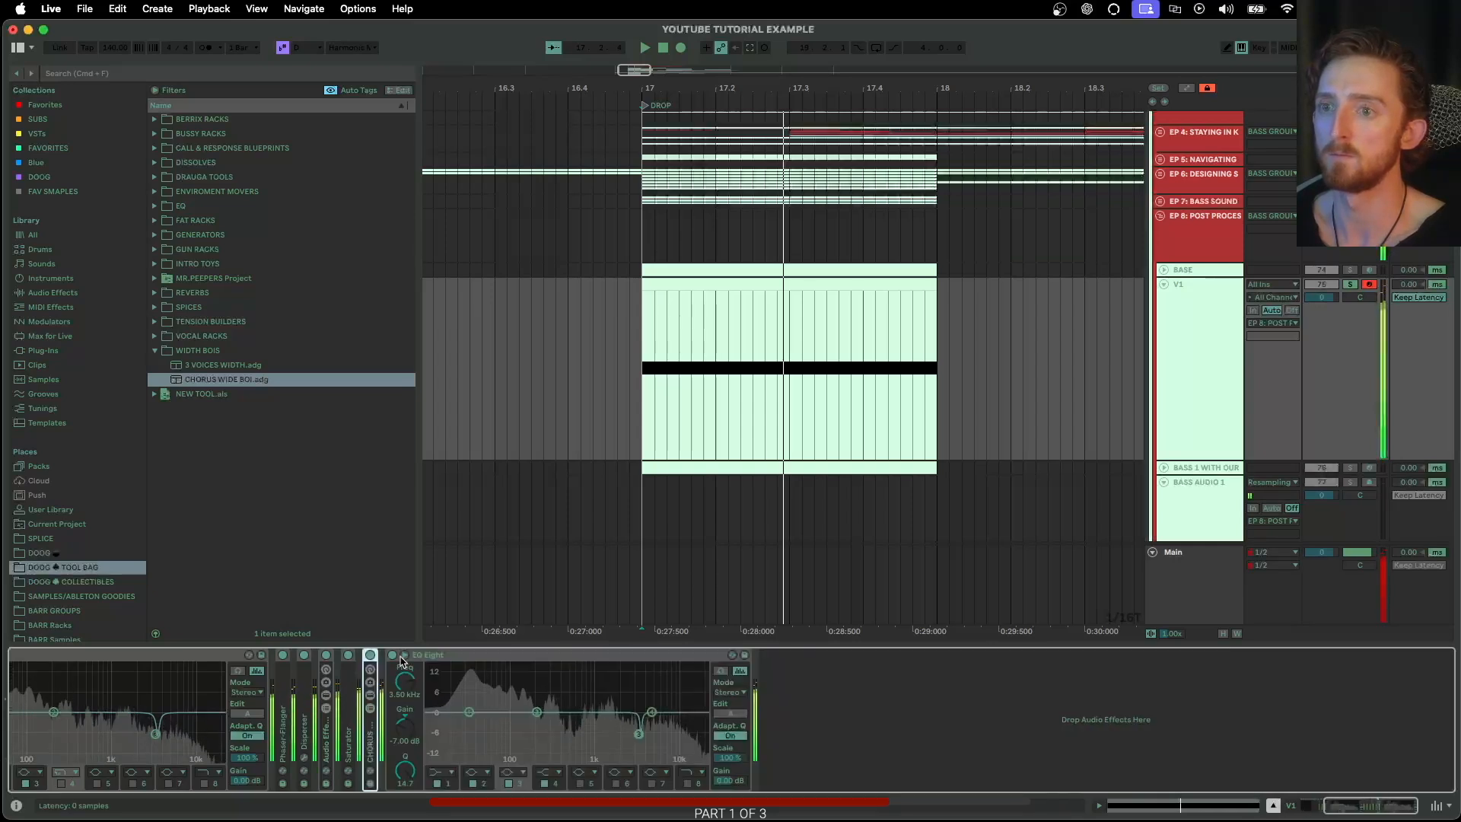
{"action": "scroll", "coordinate": [403, 671], "scroll_direction": "left", "scroll_amount": 3}
{"action": "left_click", "coordinate": [623, 687], "text": "shift"}
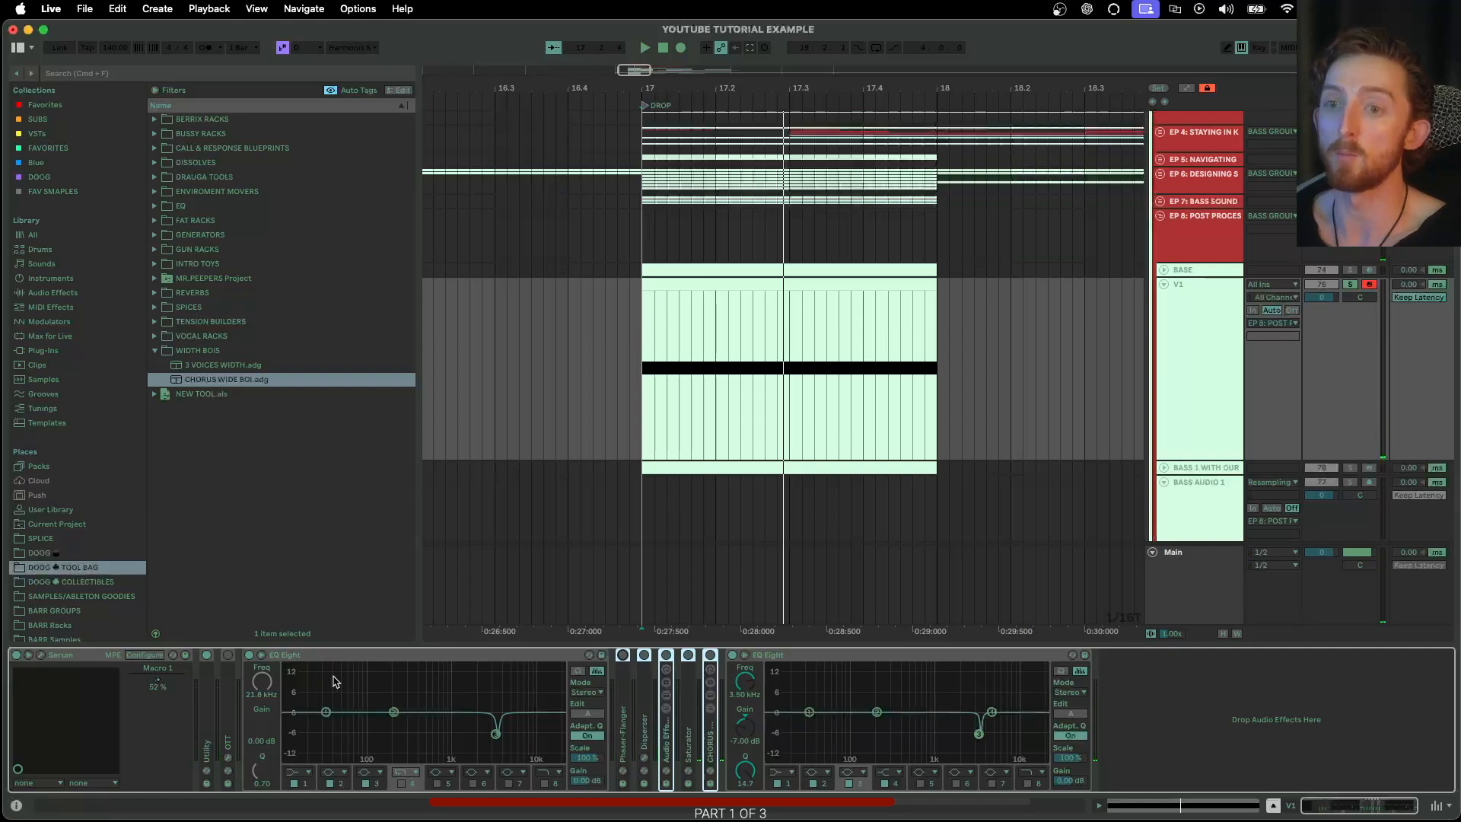
Play the bass through the selected post-processing devices
{"action": "key", "text": "s"}
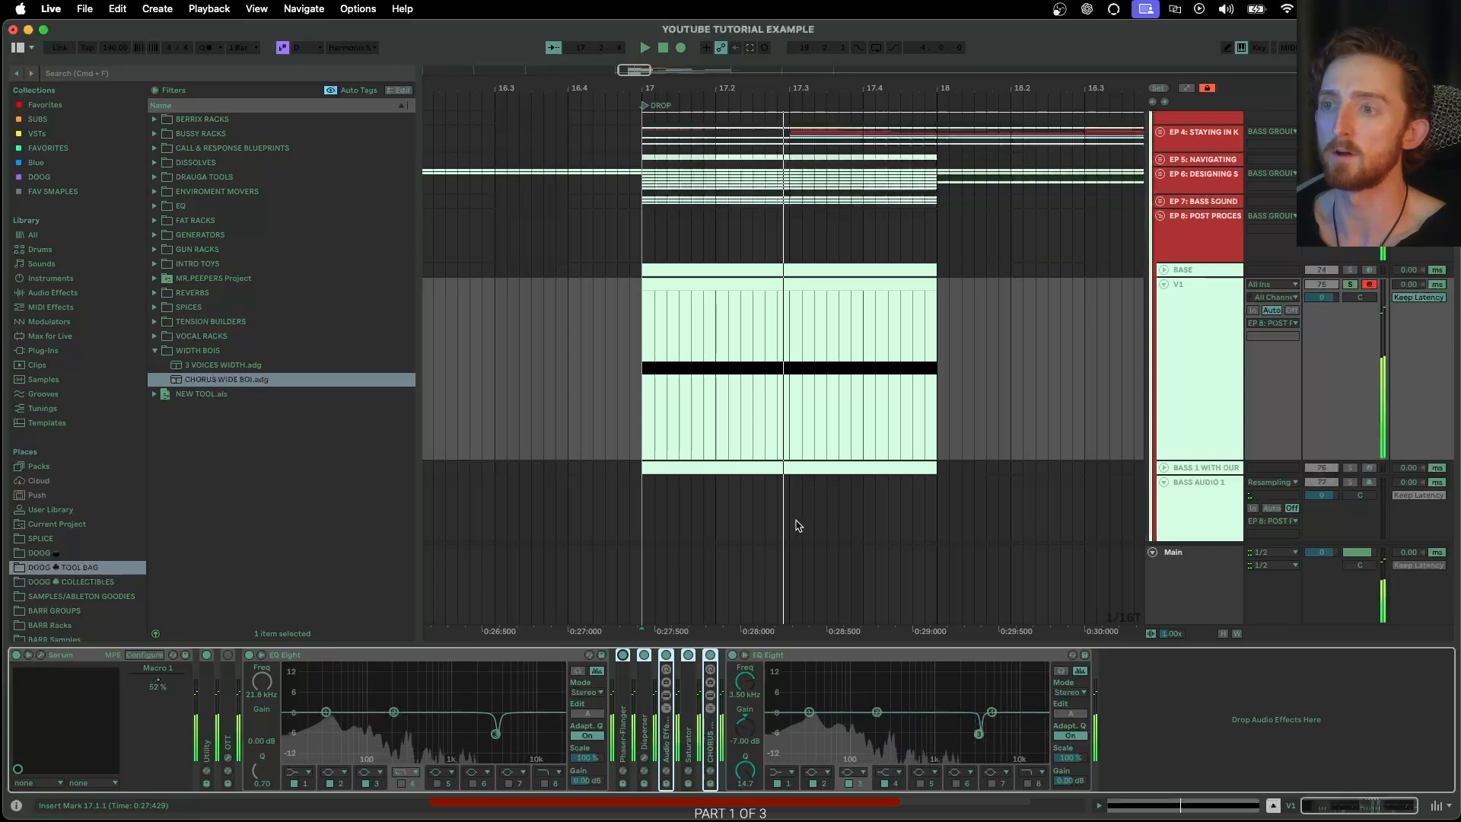
{"action": "scroll", "coordinate": [788, 540], "scroll_direction": "left", "scroll_amount": 1}
{"action": "scroll", "coordinate": [791, 533], "scroll_direction": "right", "scroll_amount": 1}
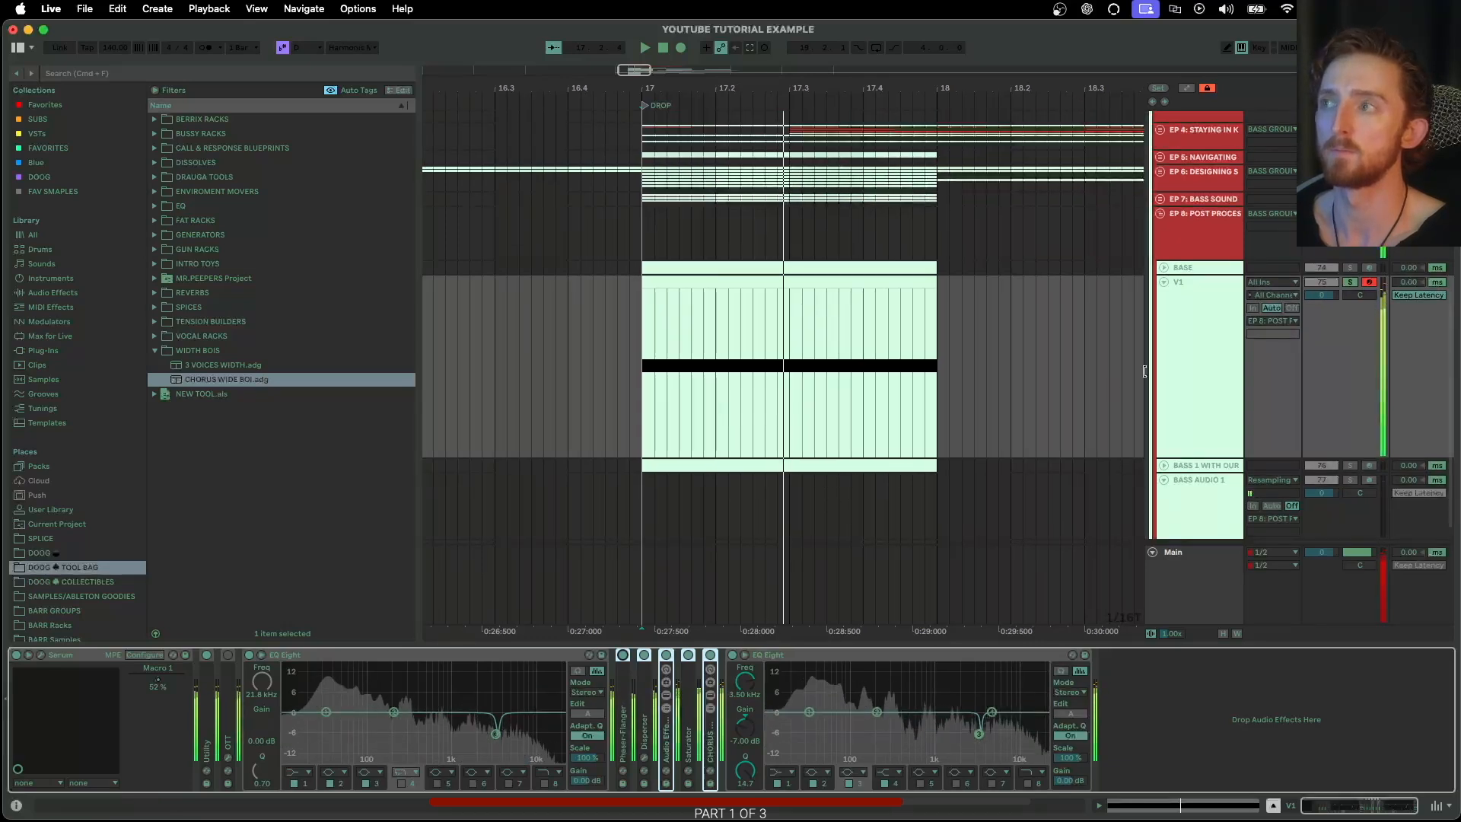
Duplicate the V1 track twice and select the Phaser-Flanger in a duplicate's device chain
{"action": "left_click", "coordinate": [1189, 394]}
{"action": "key", "text": "super+d"}
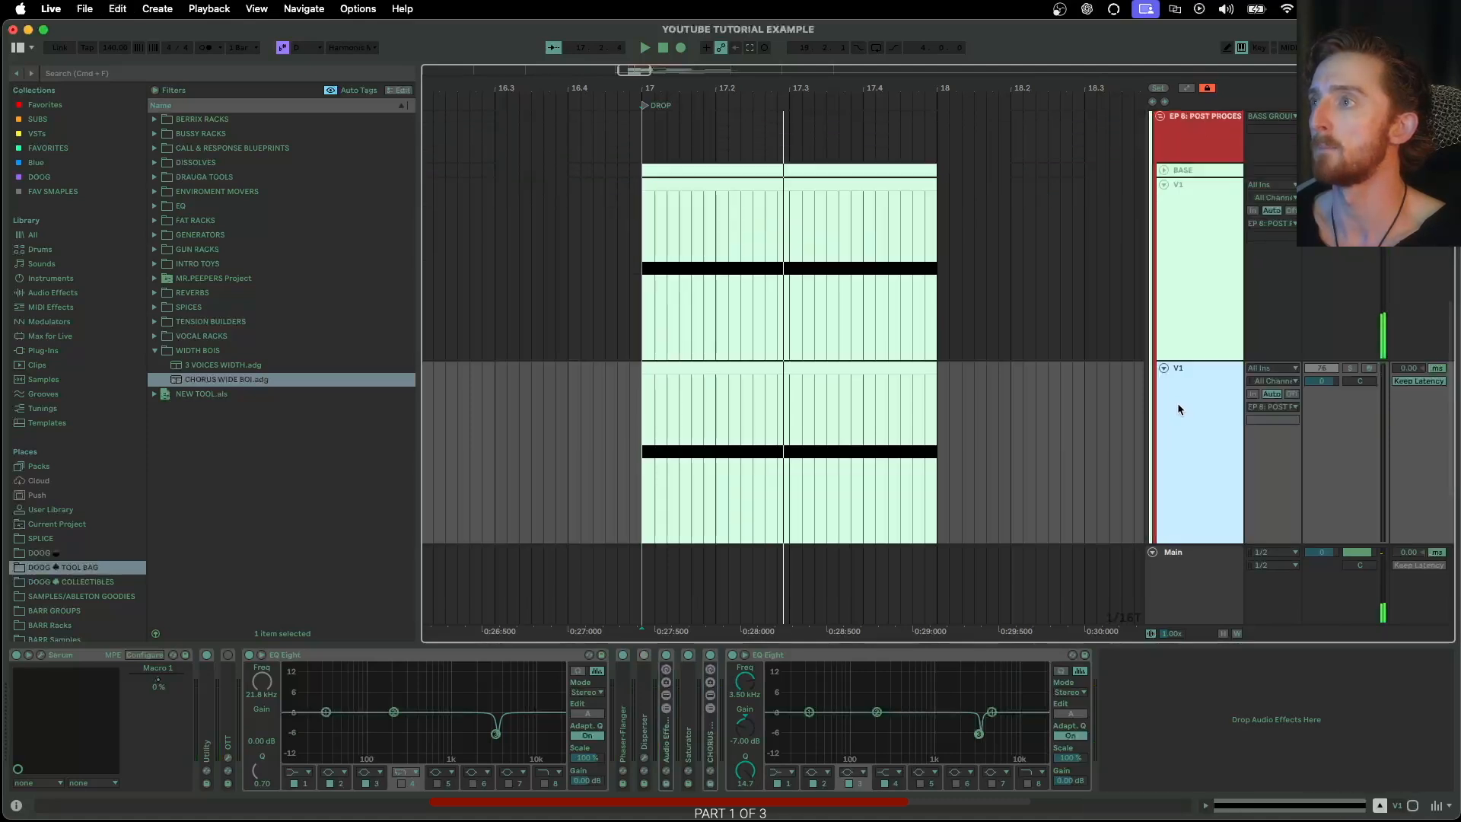
{"action": "key", "text": "super+d"}
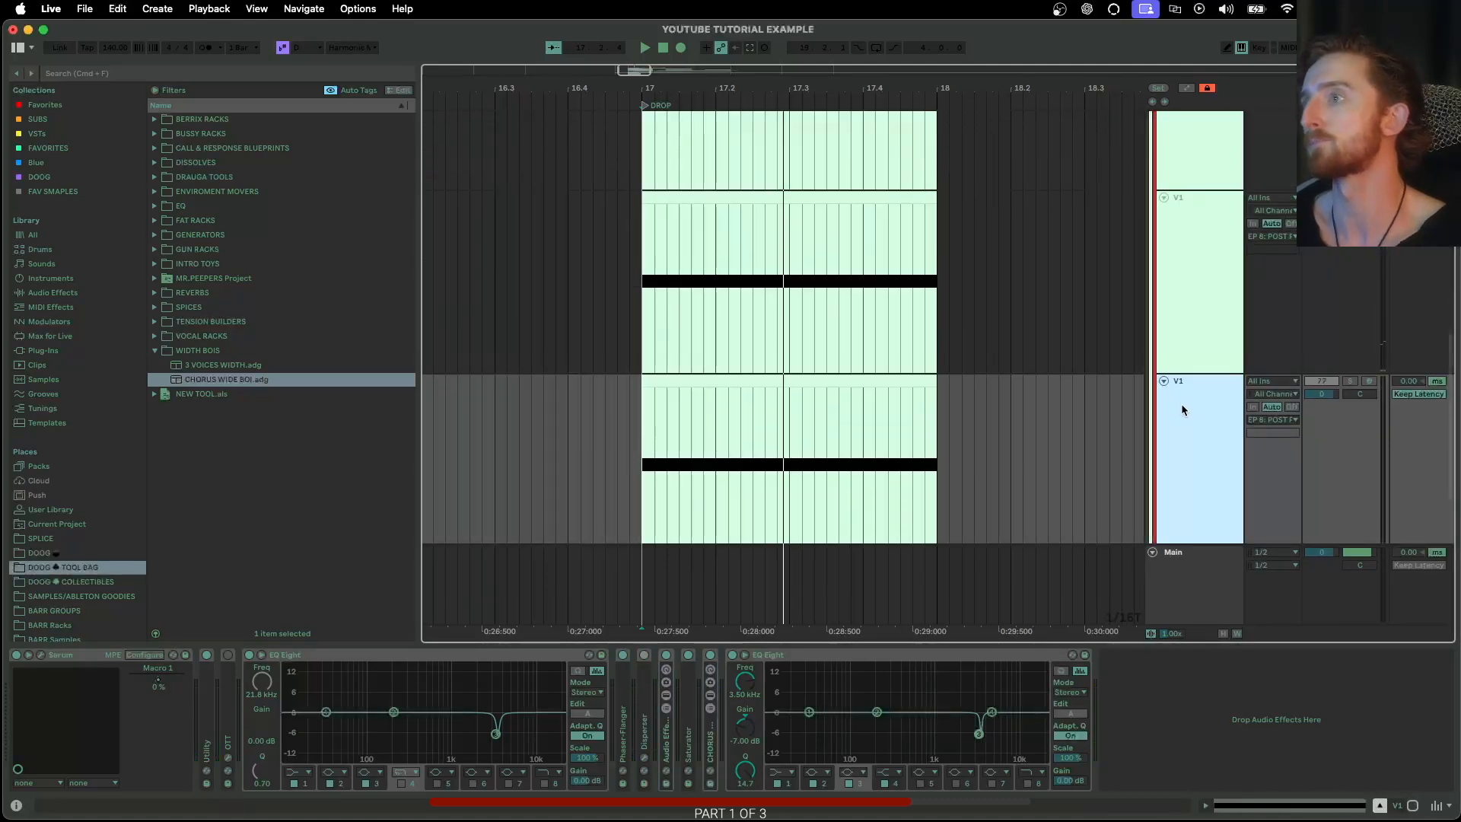
{"action": "left_click", "coordinate": [630, 690]}
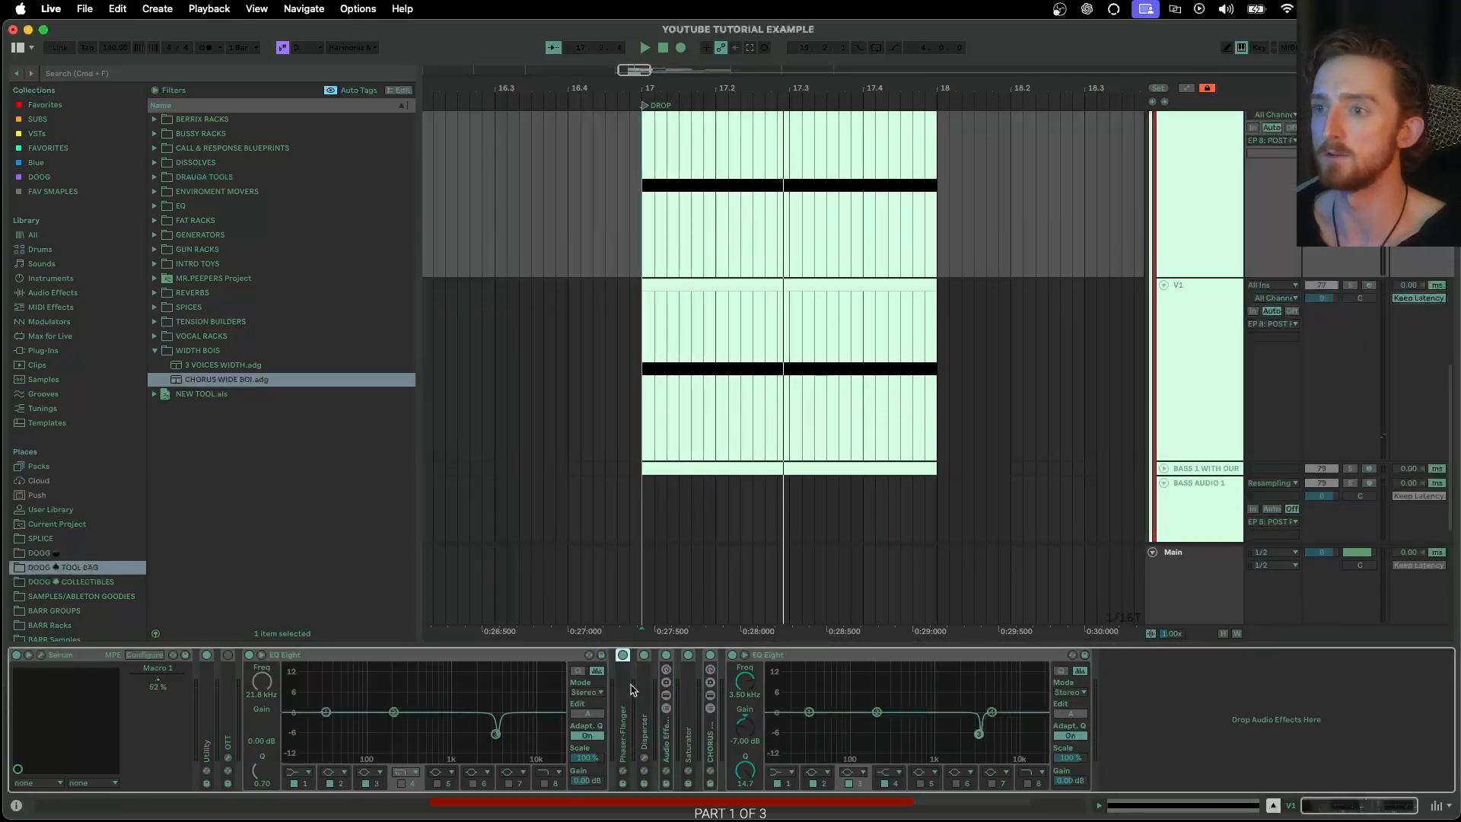
Select the duplicated V1 tracks and freeze and flatten them to audio
{"action": "left_click", "coordinate": [1176, 357]}
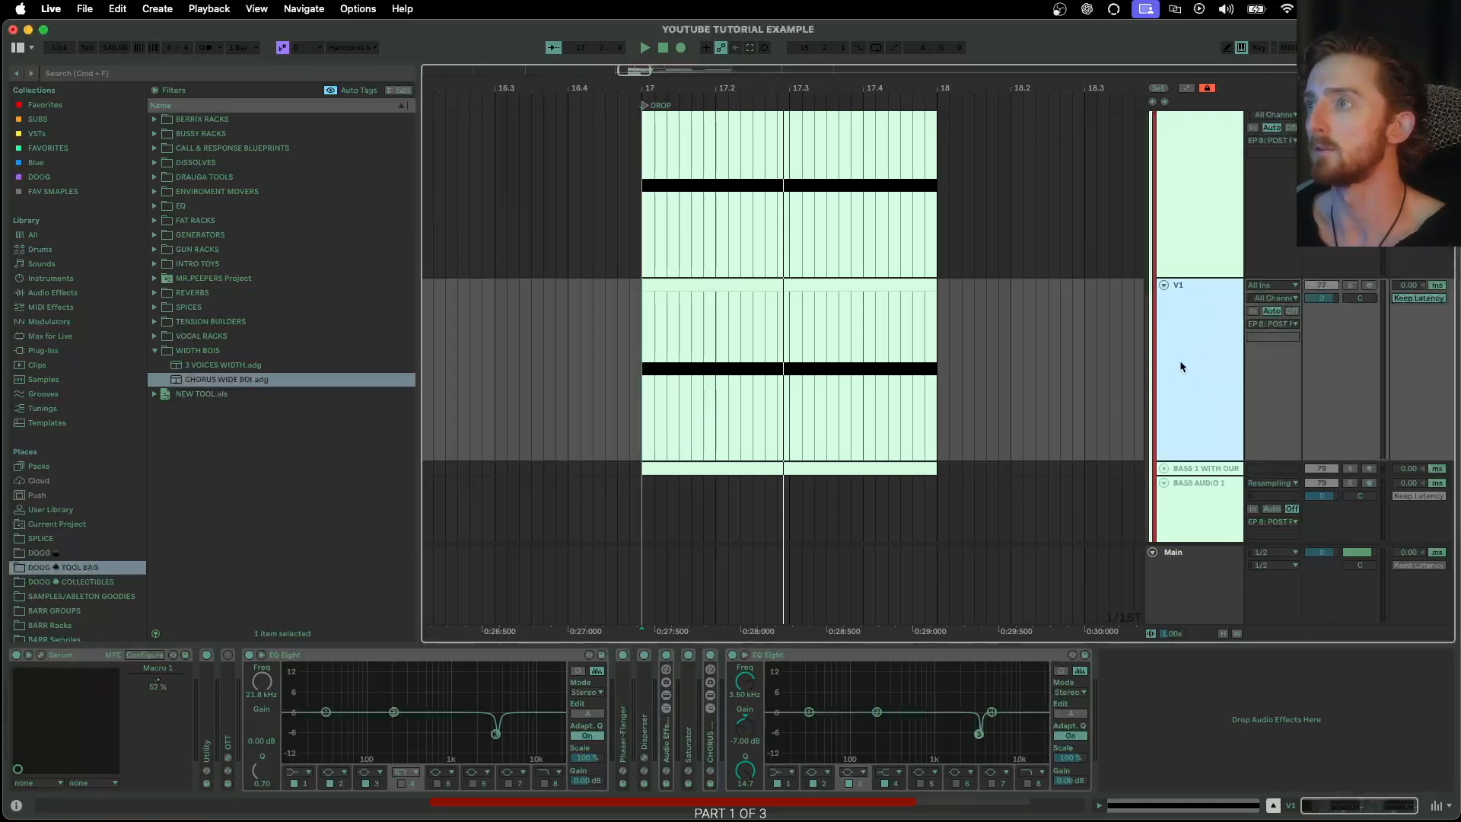
{"action": "scroll", "coordinate": [1157, 380], "scroll_direction": "up", "scroll_amount": 1}
{"action": "scroll", "coordinate": [1157, 381], "scroll_direction": "down", "scroll_amount": 2}
{"action": "right_click", "coordinate": [1184, 331]}
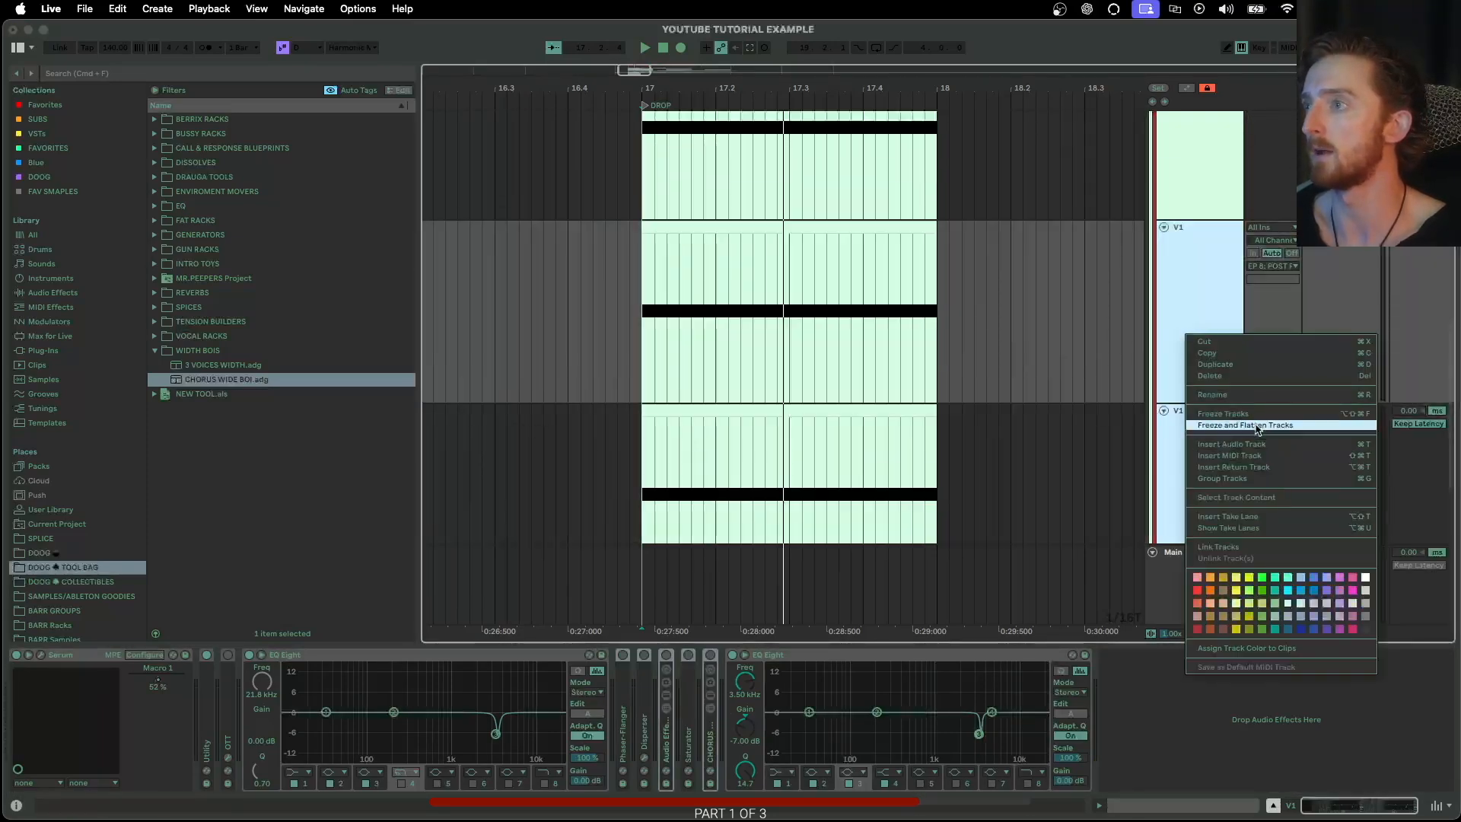
{"action": "left_click", "coordinate": [1257, 426]}
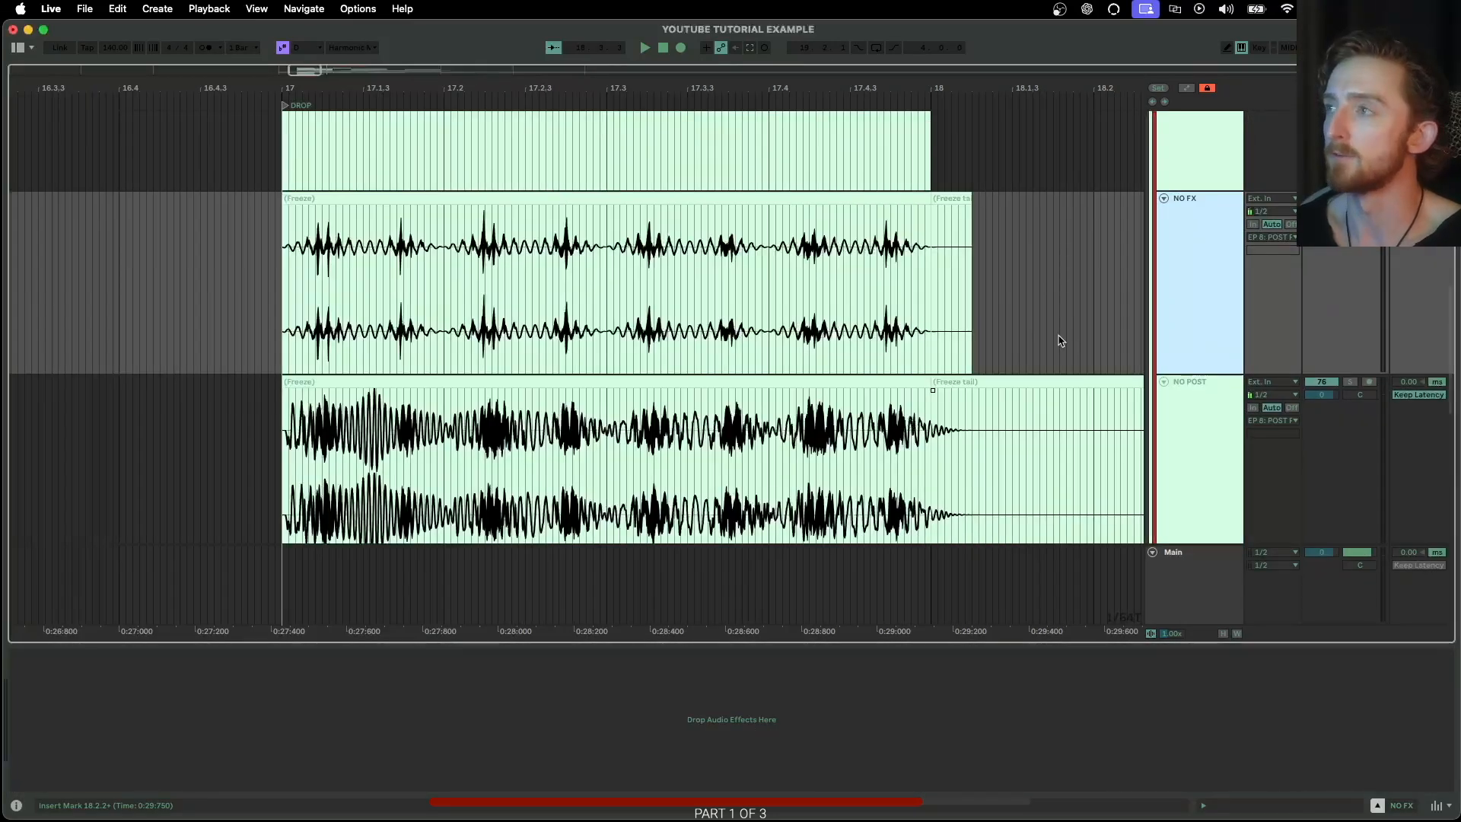
Review the flattened NO FX, NO POST and POST PROCESSED tracks and select the V1.1 MIDI track
{"action": "left_click", "coordinate": [1209, 412]}
{"action": "scroll", "coordinate": [679, 421], "scroll_direction": "down", "scroll_amount": 3}
{"action": "scroll", "coordinate": [673, 421], "scroll_direction": "down", "scroll_amount": 4}
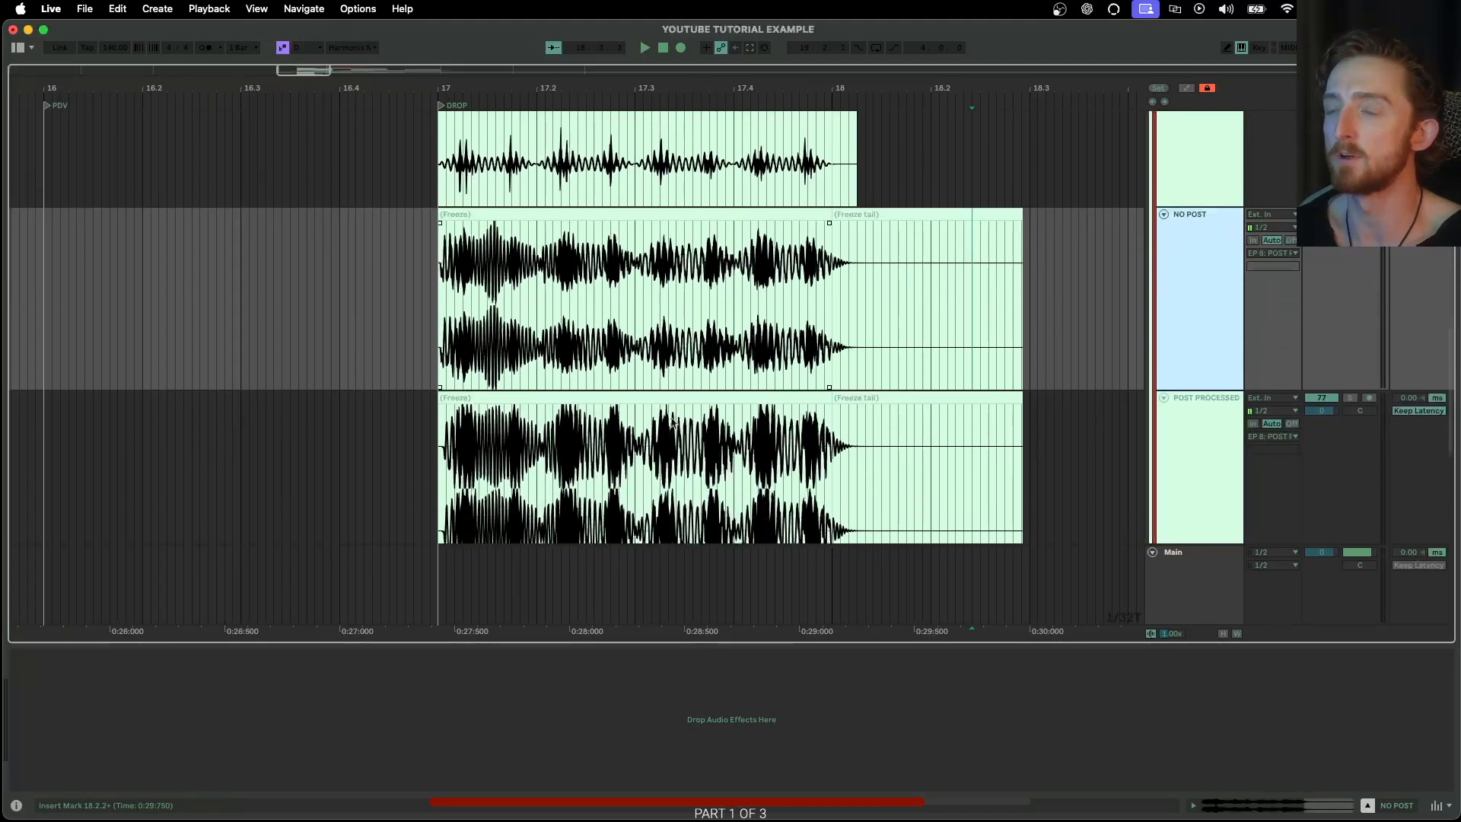
{"action": "scroll", "coordinate": [672, 421], "scroll_direction": "down", "scroll_amount": 6}
{"action": "left_click", "coordinate": [1179, 364]}
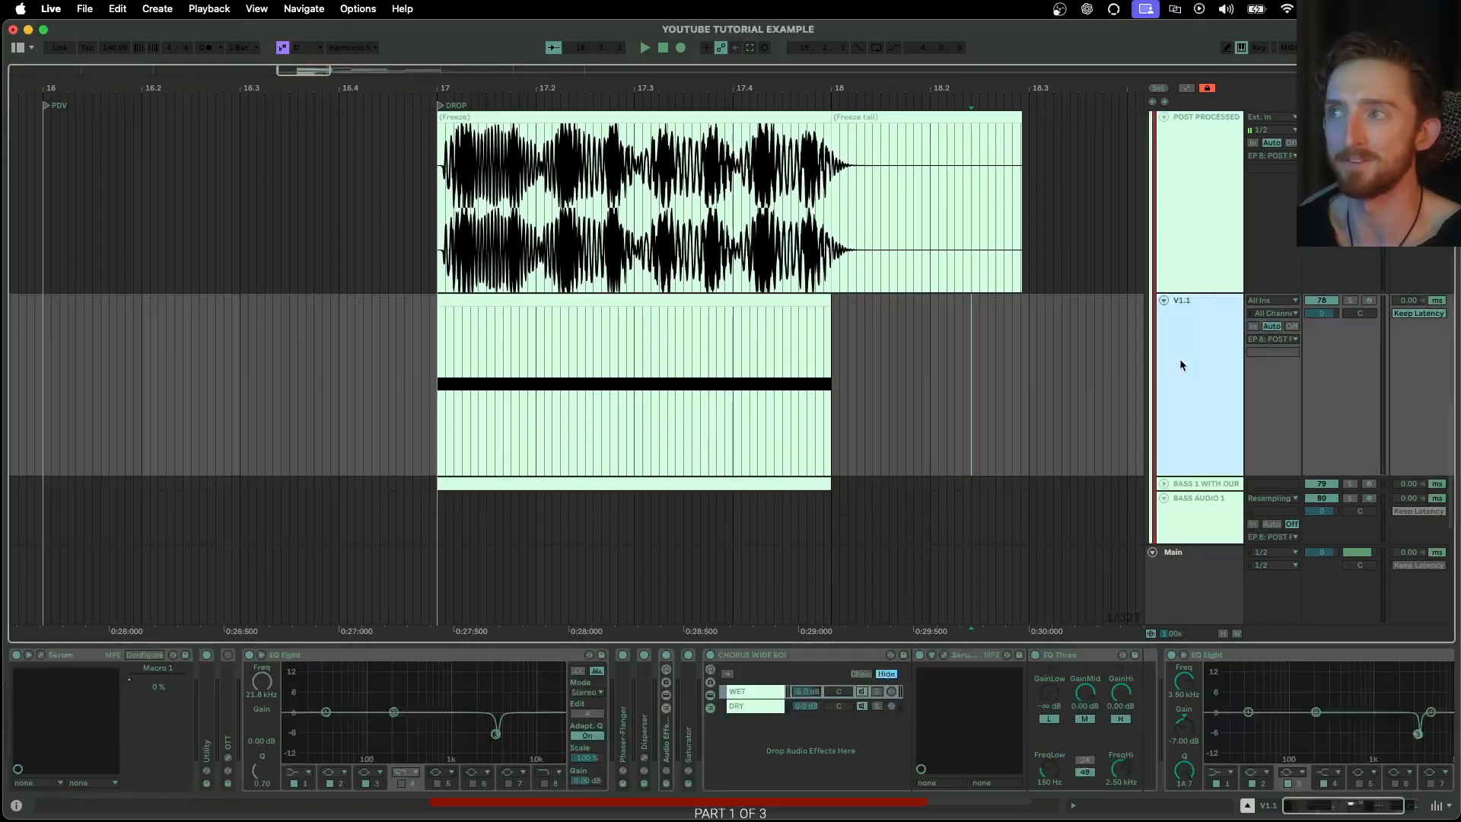
Record-arm V1.1, audition the bass from the start of bar 17, then disarm and fold the track
{"action": "left_click", "coordinate": [1367, 301]}
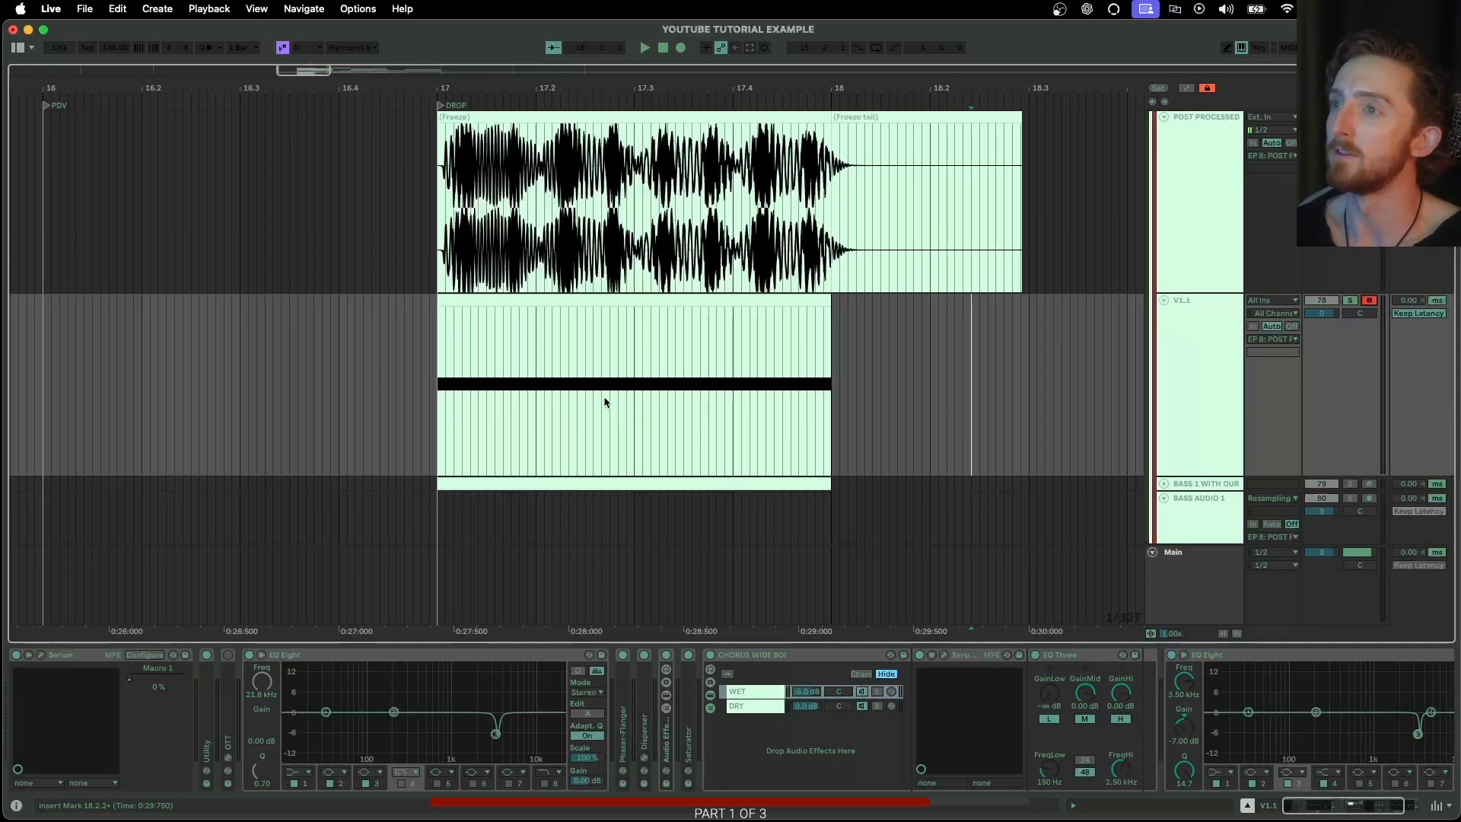
{"action": "left_click", "coordinate": [438, 396]}
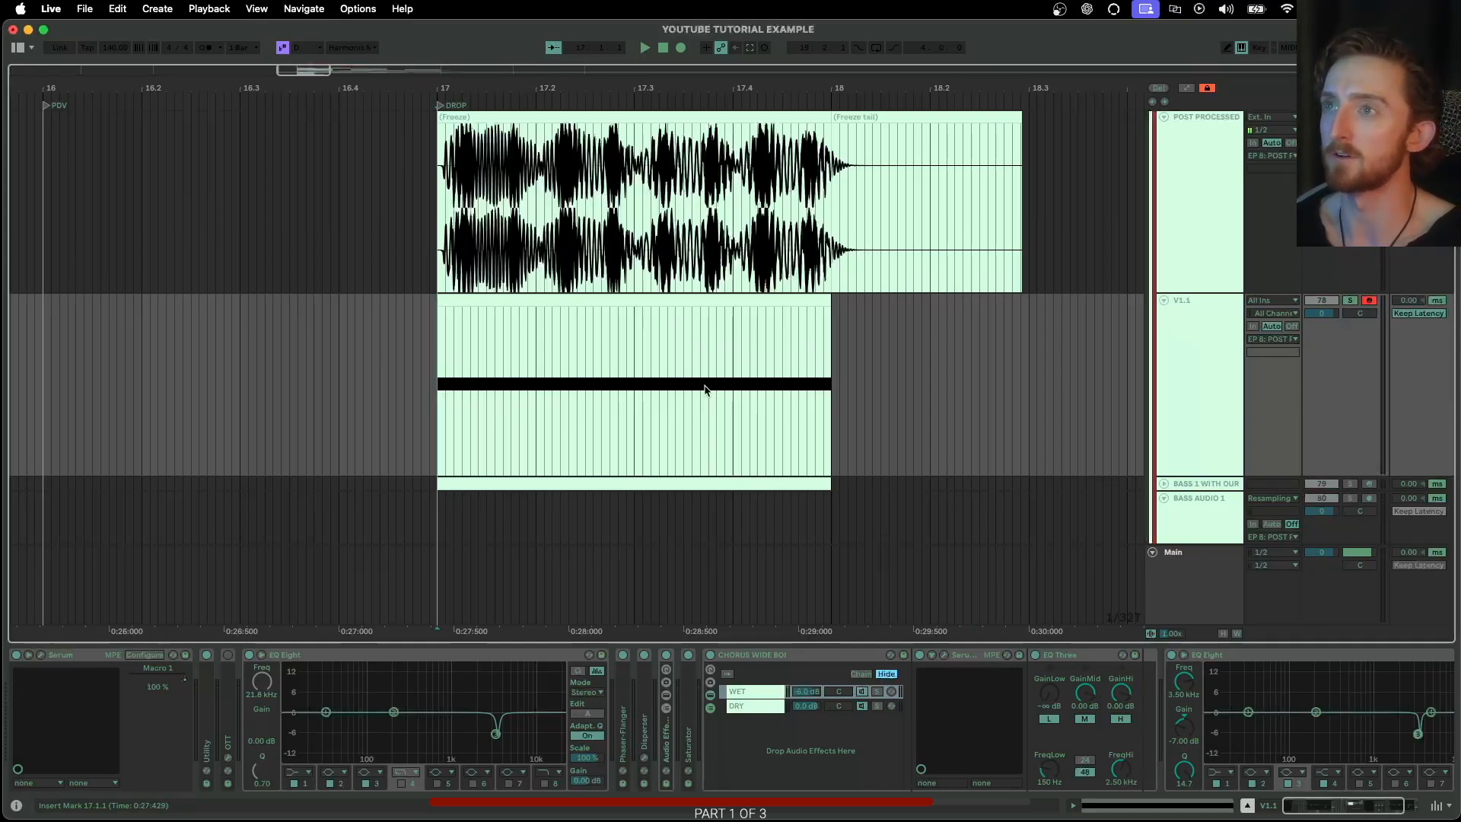
{"action": "left_click", "coordinate": [1368, 301]}
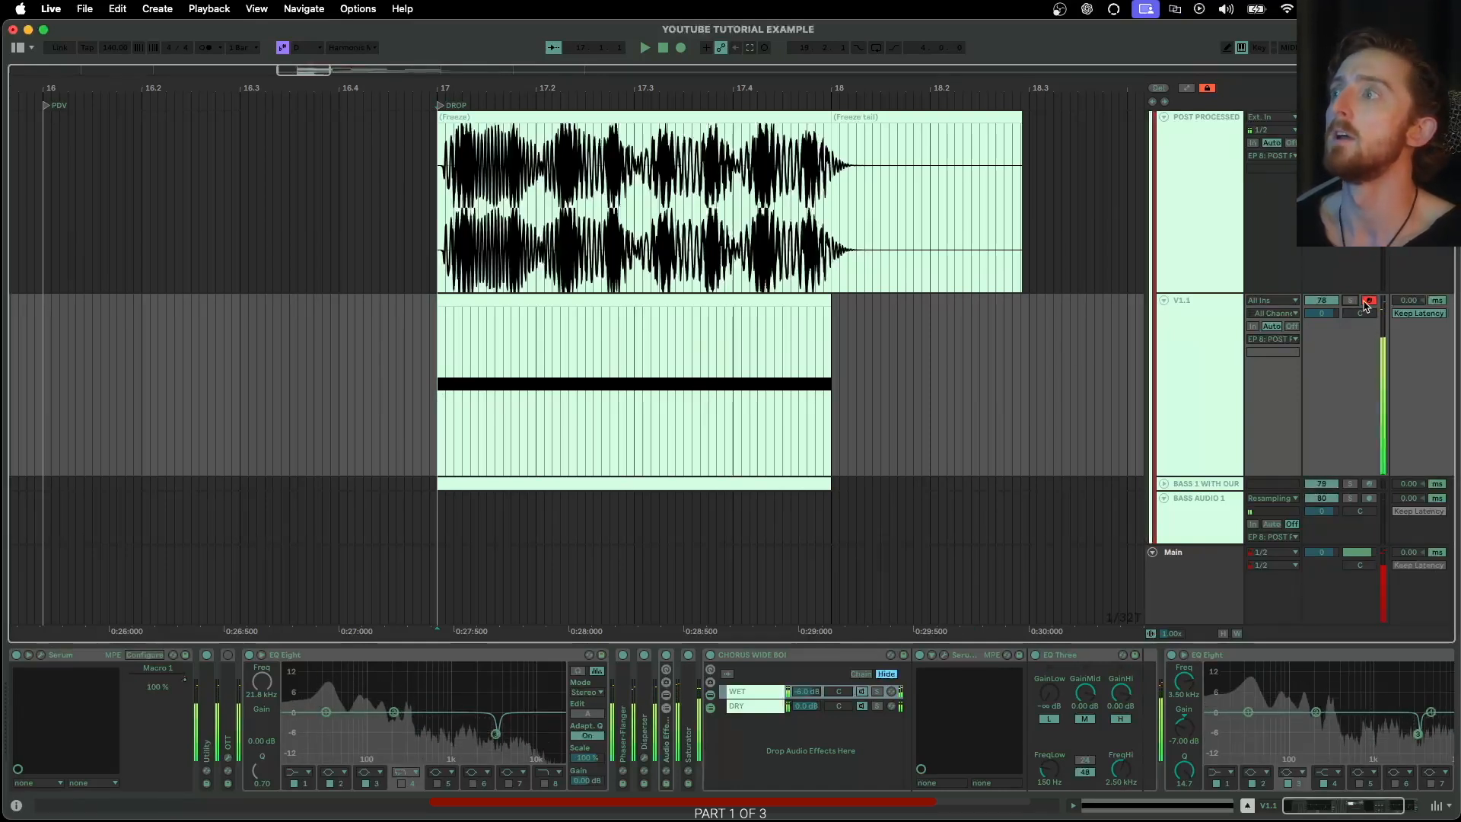
{"action": "left_click", "coordinate": [1164, 301]}
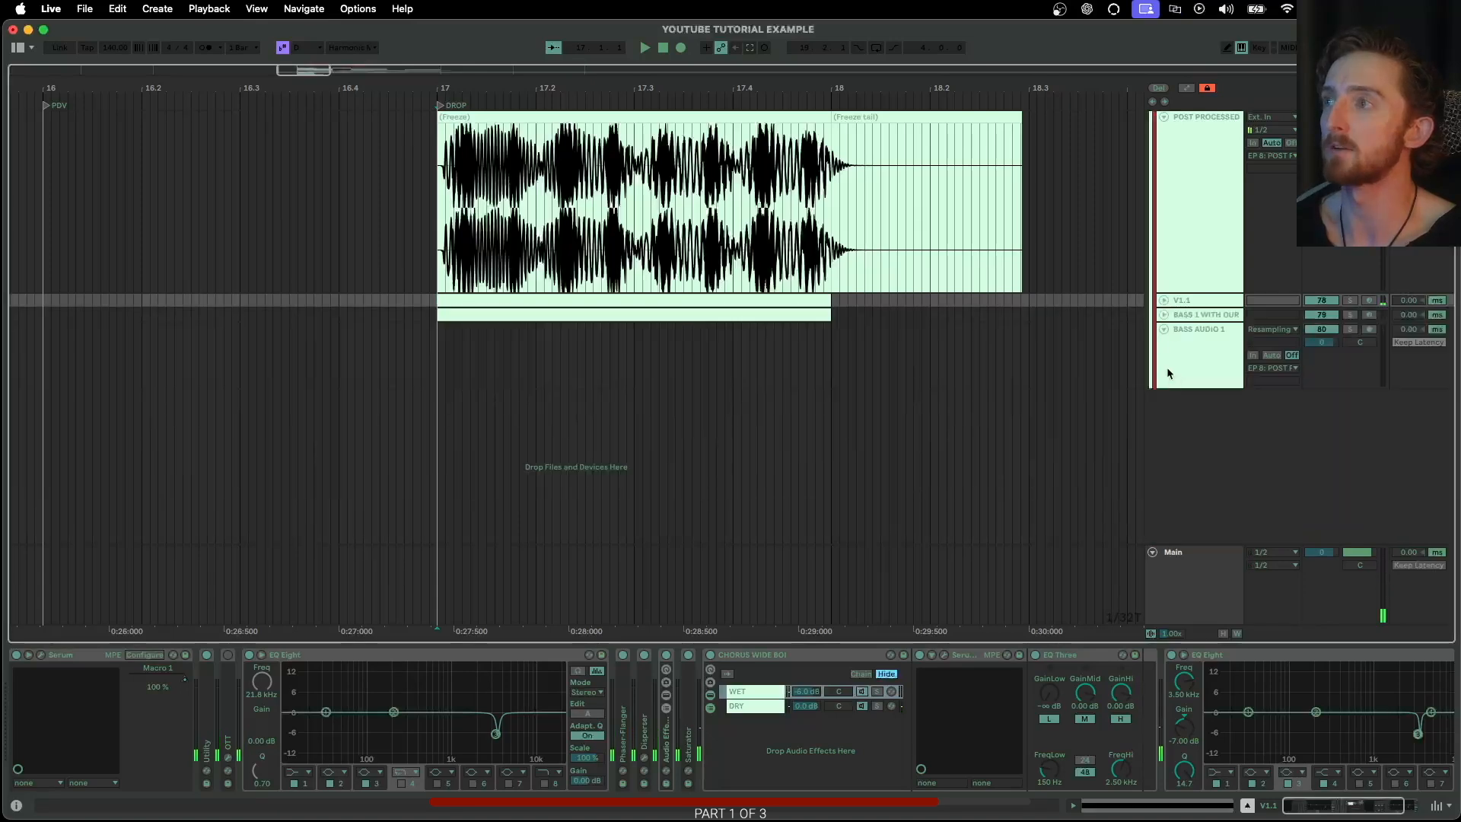
Delete the freeze tails after bar 18 on the NO FX, NO POST and POST PROCESSED tracks
{"action": "scroll", "coordinate": [1166, 368], "scroll_direction": "up", "scroll_amount": 5}
{"action": "scroll", "coordinate": [1161, 383], "scroll_direction": "up", "scroll_amount": 5}
{"action": "scroll", "coordinate": [1161, 383], "scroll_direction": "down", "scroll_amount": 5}
{"action": "left_click", "coordinate": [828, 290]}
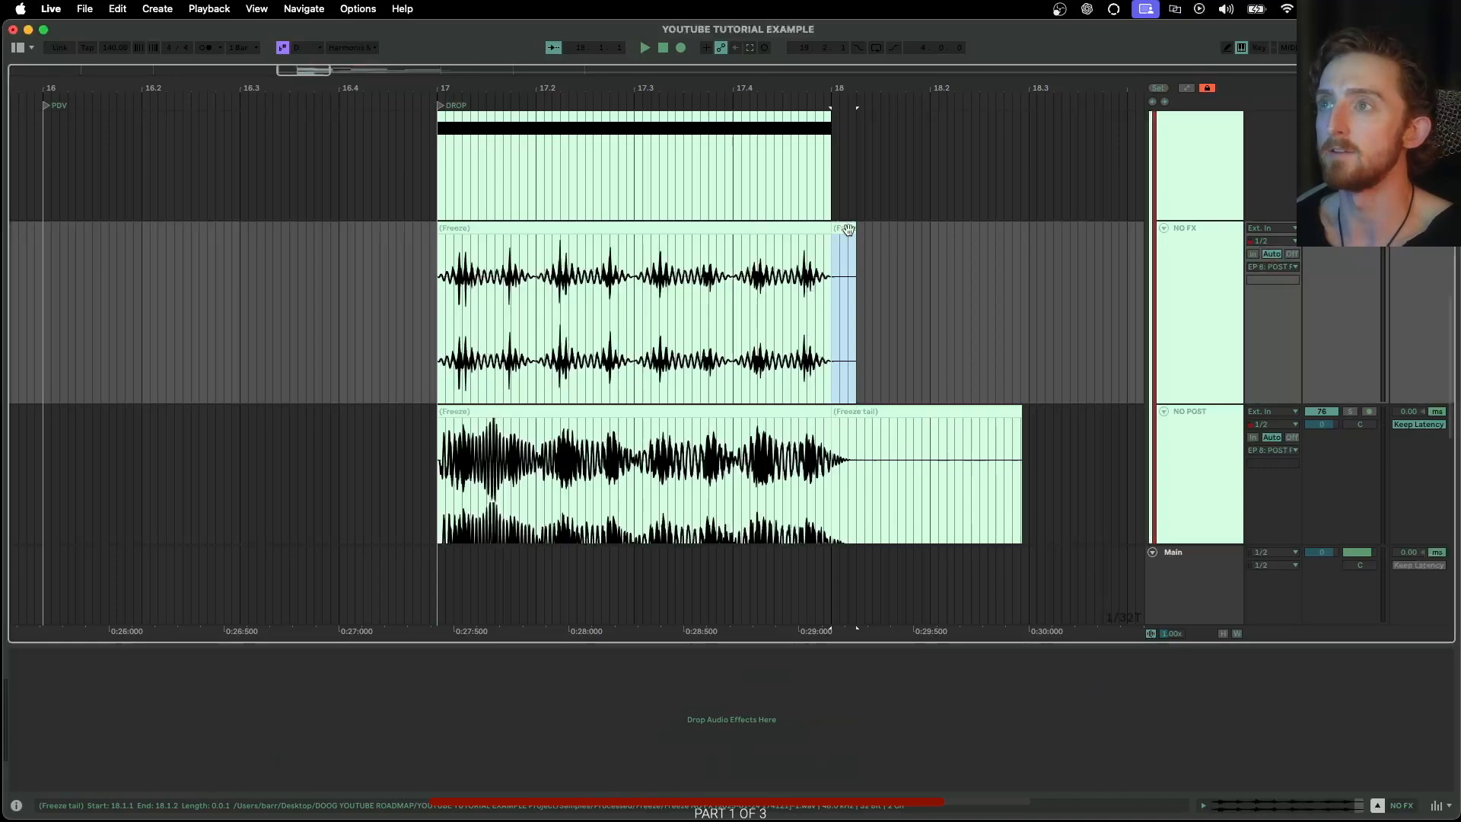
{"action": "scroll", "coordinate": [960, 385], "scroll_direction": "down", "scroll_amount": 3}
{"action": "left_click", "coordinate": [1061, 476], "text": "shift"}
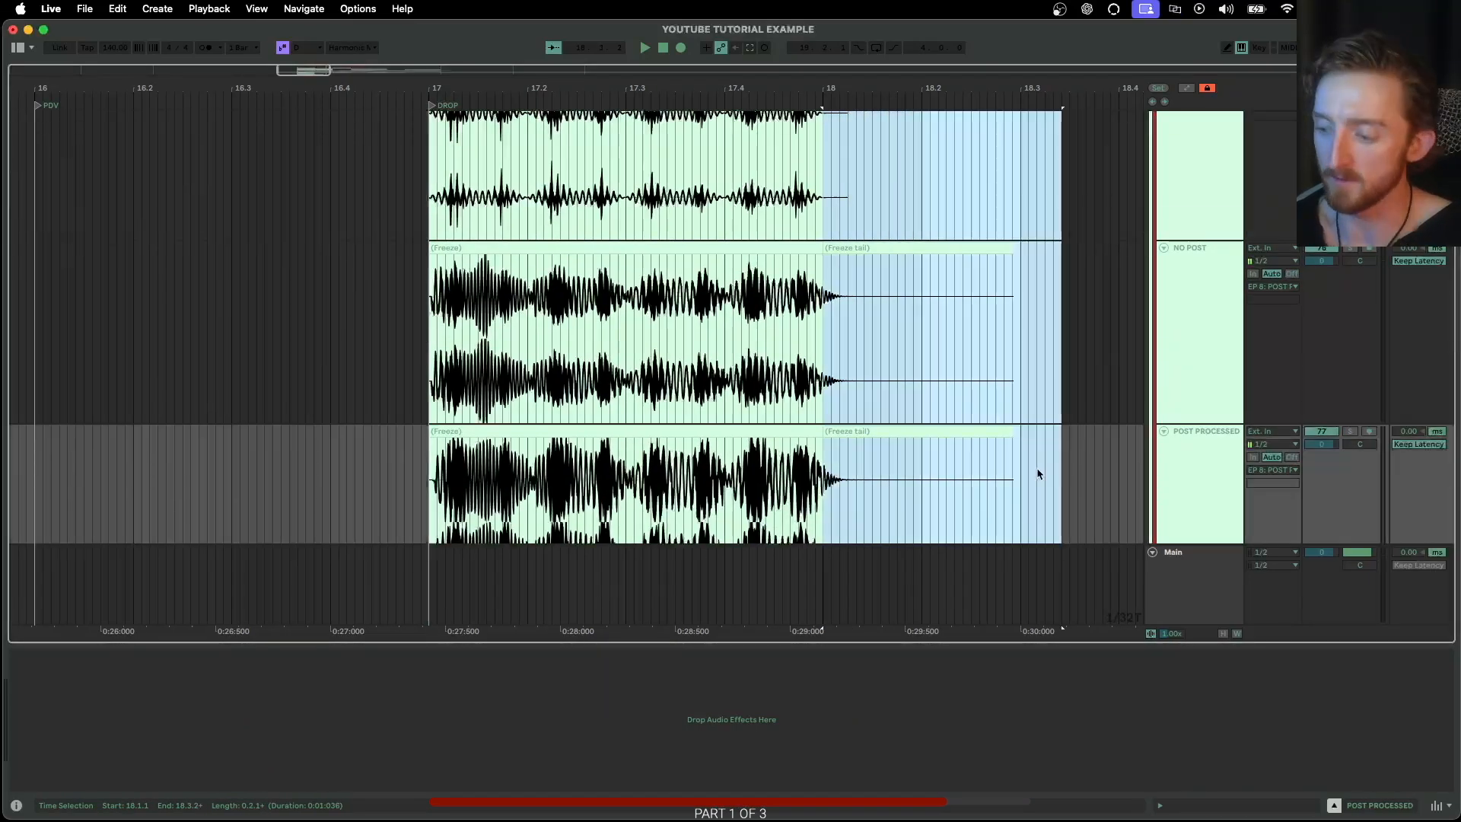
{"action": "key", "text": "Delete"}
Solo the NO FX track and place the playback start at the beginning of bar 17
{"action": "scroll", "coordinate": [812, 463], "scroll_direction": "up", "scroll_amount": 5}
{"action": "left_click", "coordinate": [1215, 320]}
{"action": "left_click", "coordinate": [1350, 216]}
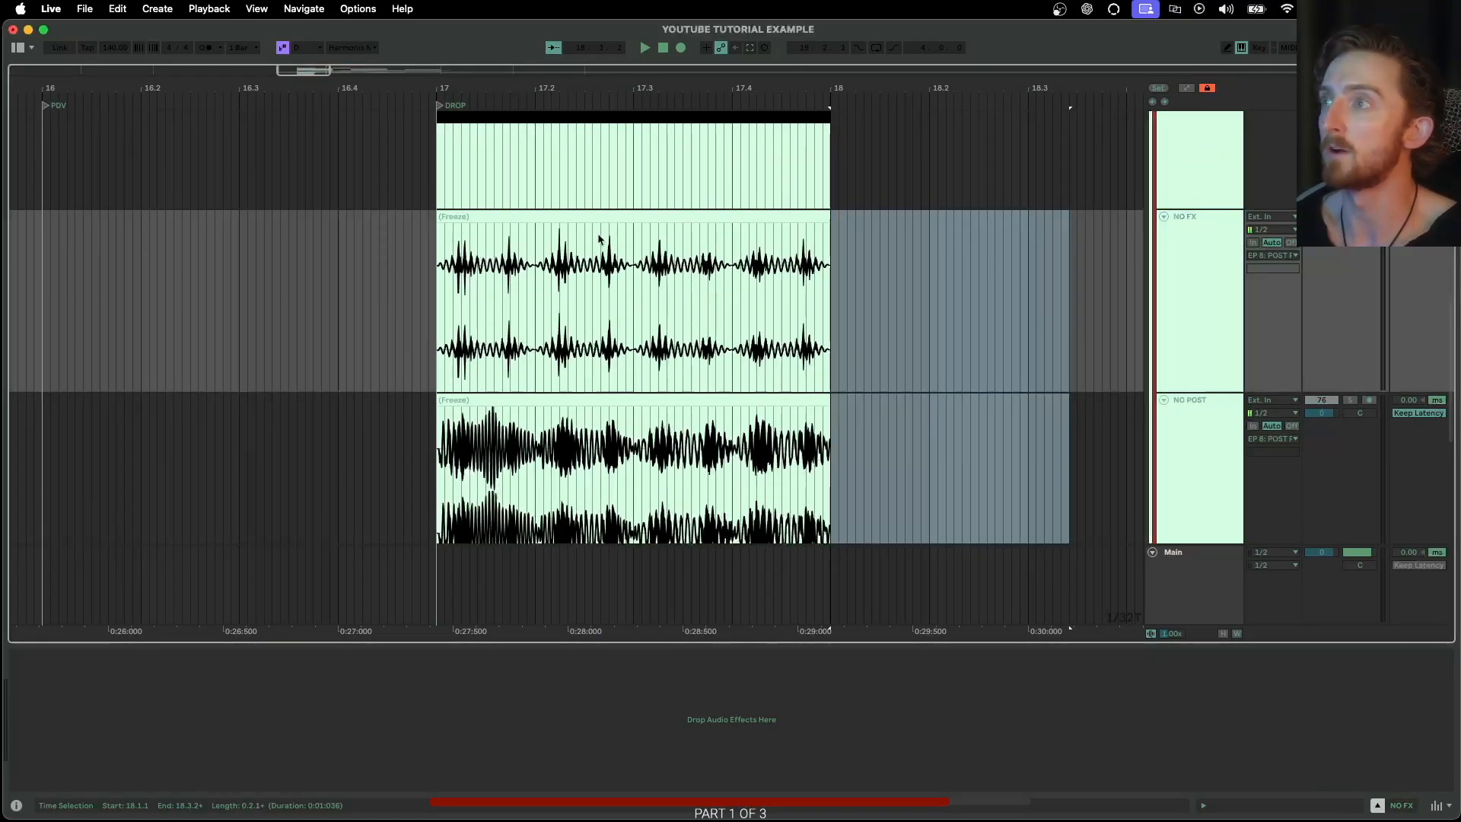
{"action": "left_click", "coordinate": [441, 285]}
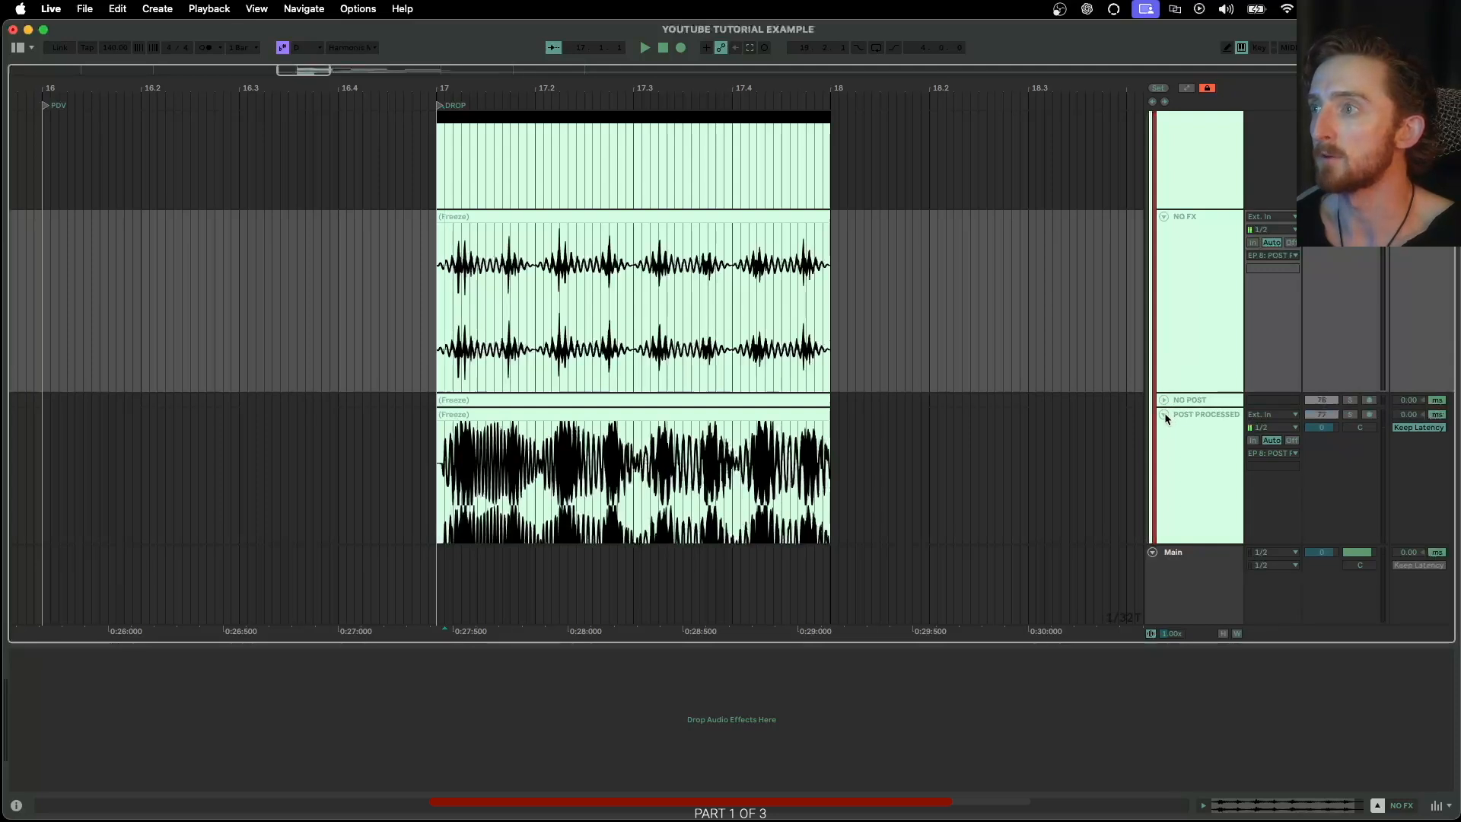
Fold the remaining tracks around NO FX, including NO POST and BASE, and play the NO FX clip
{"action": "left_click", "coordinate": [1164, 401]}
{"action": "scroll", "coordinate": [590, 242], "scroll_direction": "up", "scroll_amount": 3}
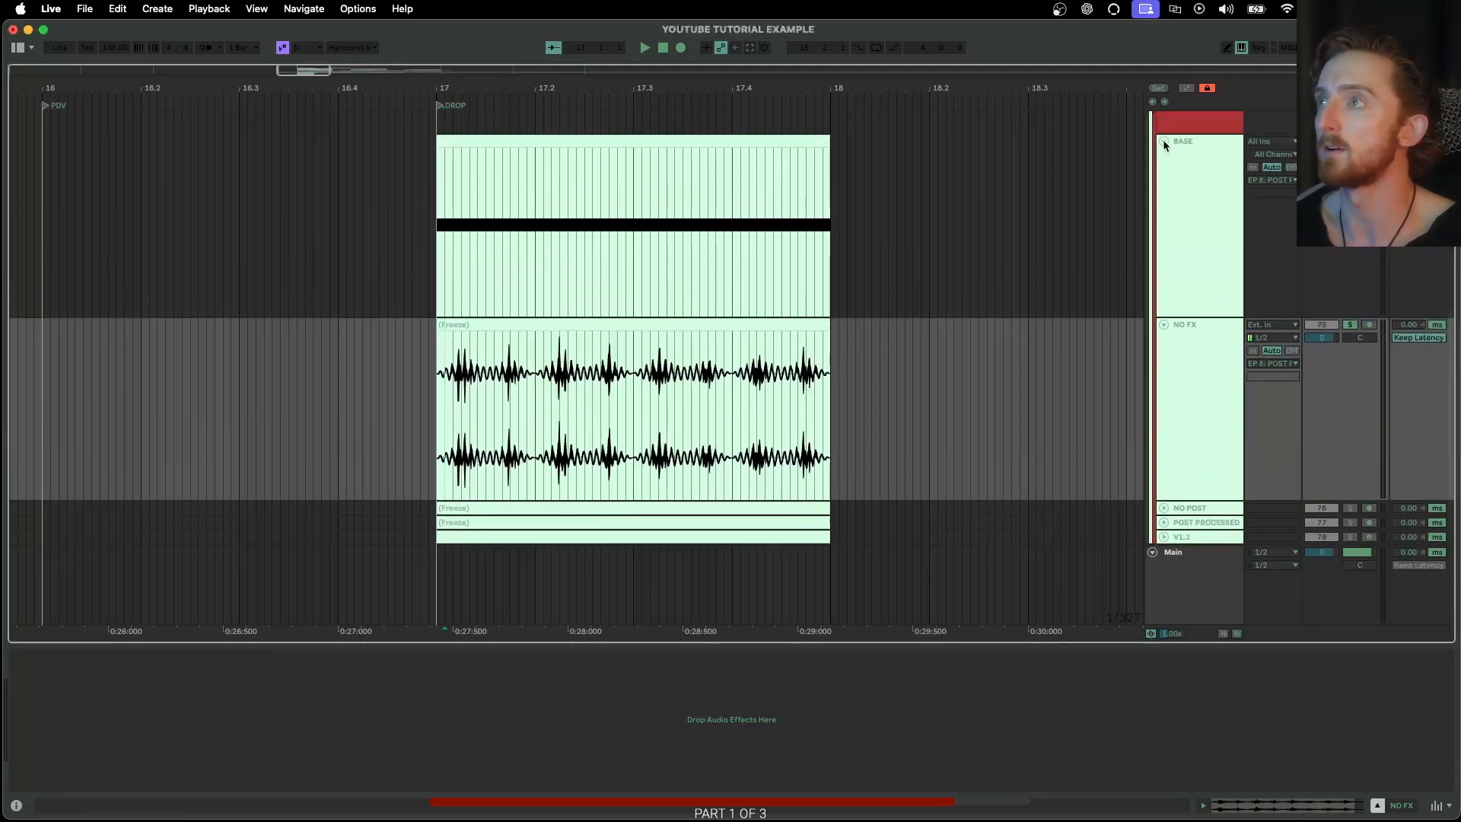
{"action": "left_click", "coordinate": [1163, 136]}
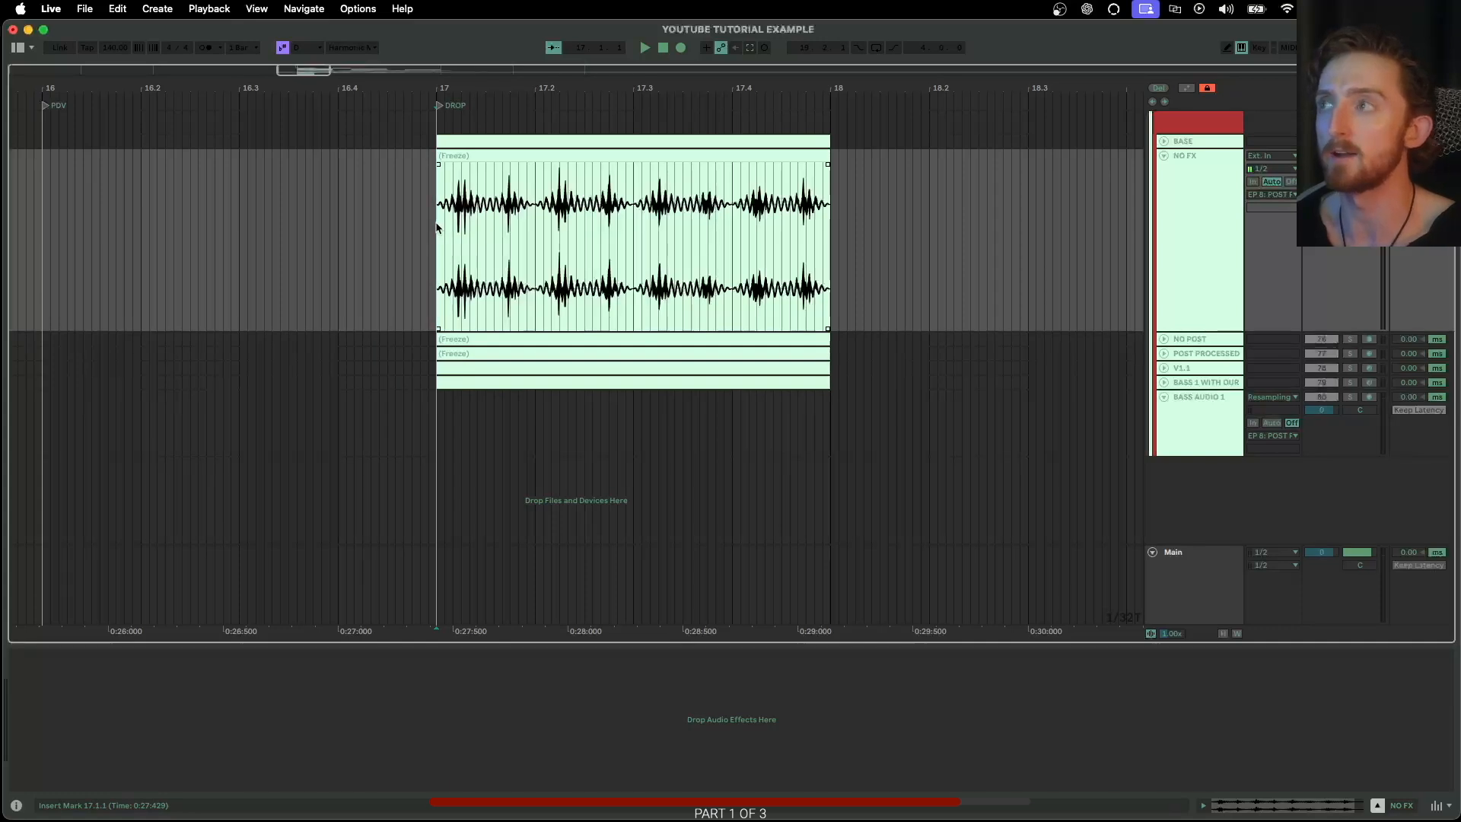
{"action": "key", "text": "space"}
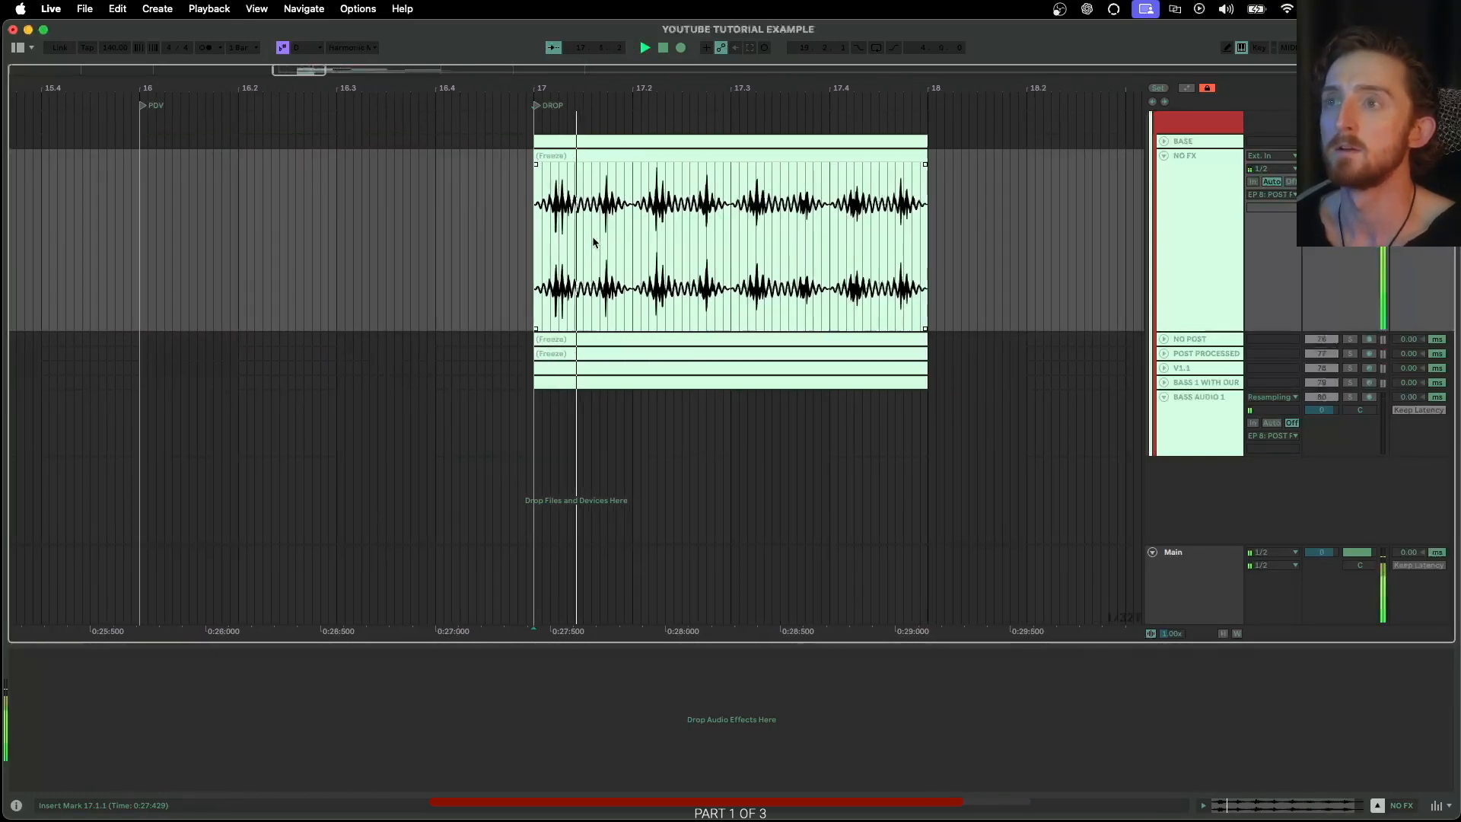
{"action": "scroll", "coordinate": [595, 242], "scroll_direction": "left", "scroll_amount": 3}
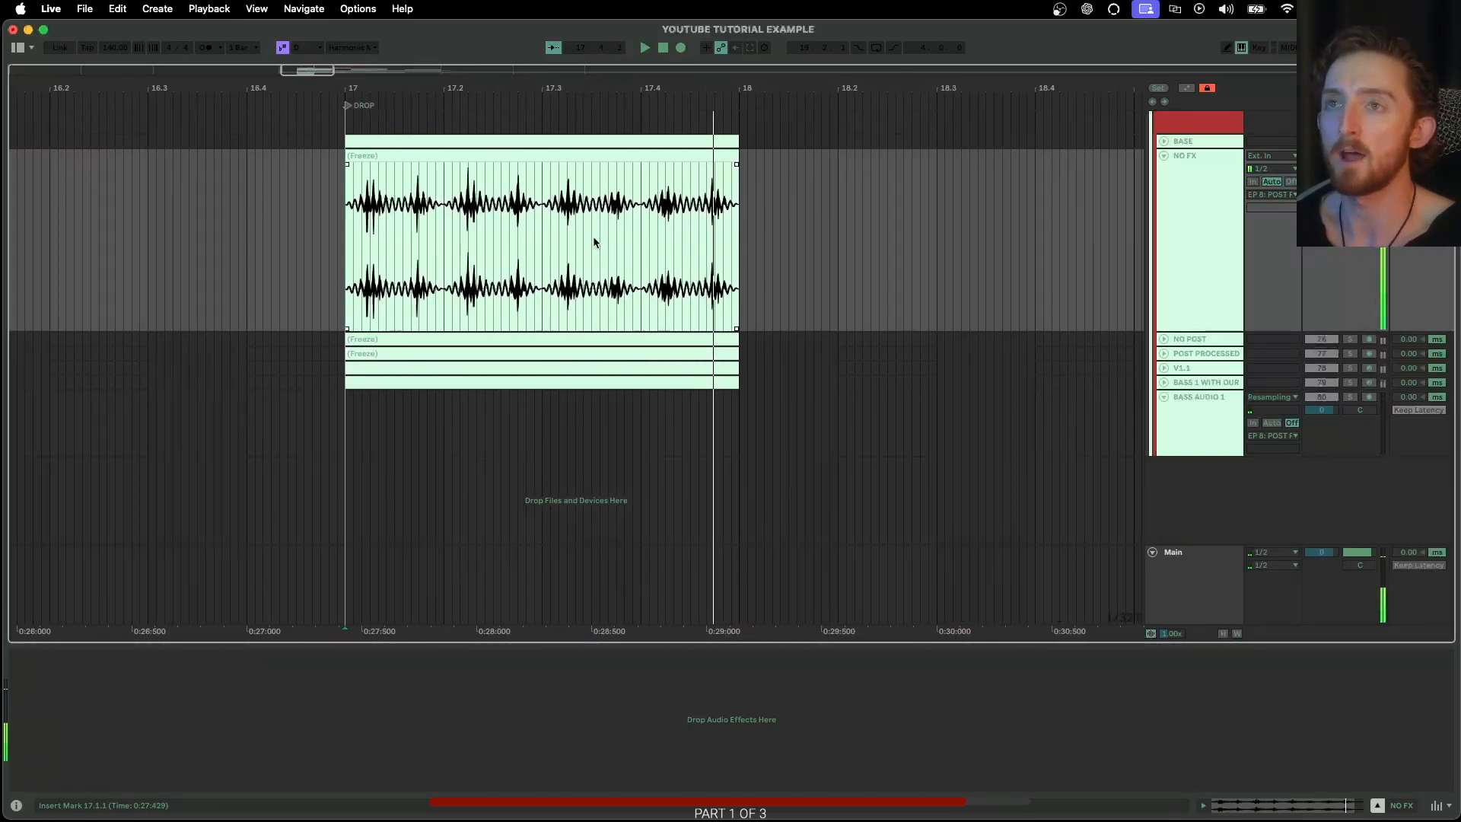
Fold NO FX, unfold NO POST, and play the NO POST clip from bar 17
{"action": "left_click", "coordinate": [1163, 155]}
{"action": "left_click", "coordinate": [1163, 169]}
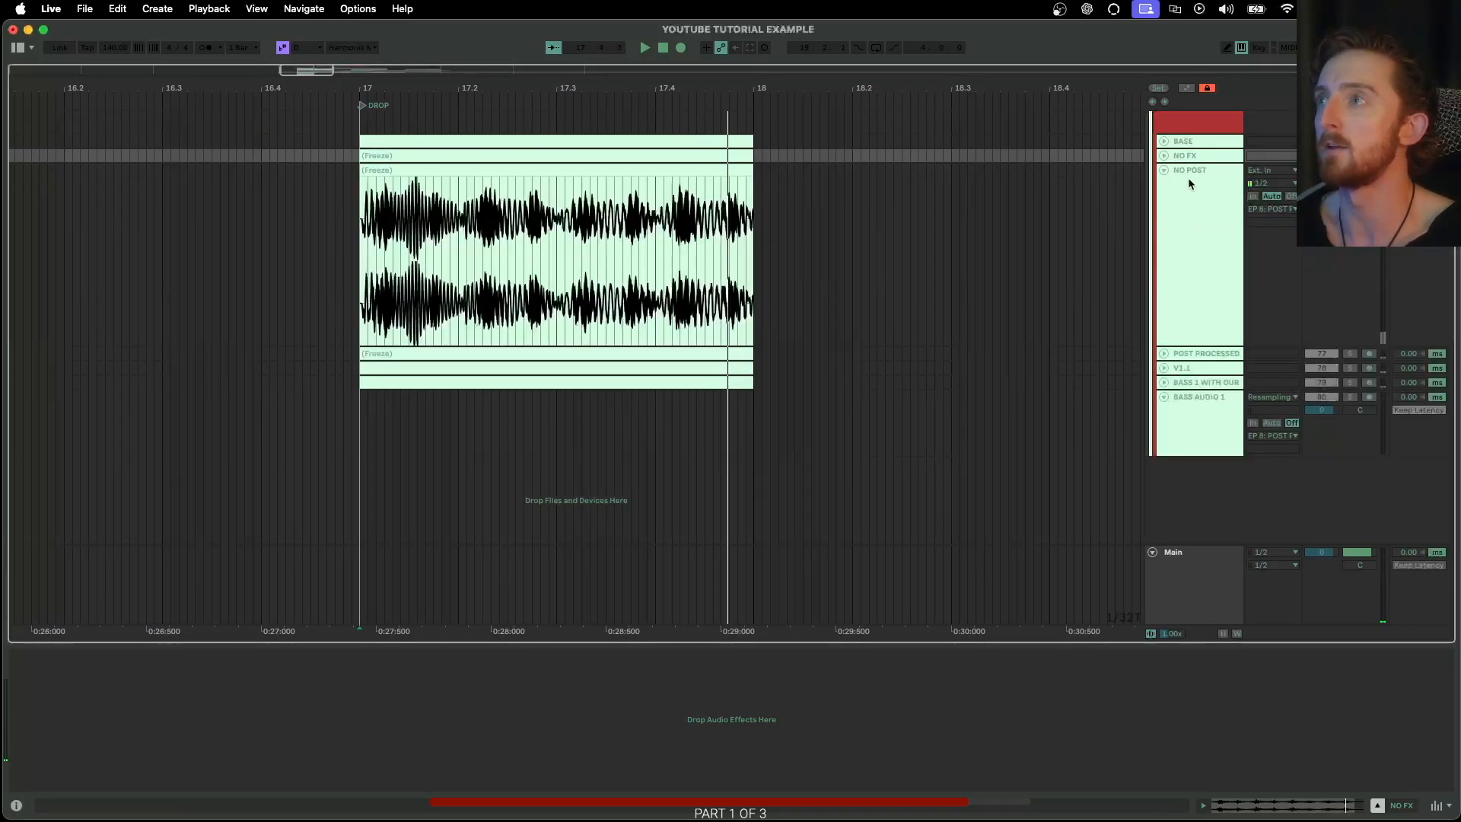
{"action": "left_click", "coordinate": [1189, 177]}
{"action": "scroll", "coordinate": [376, 242], "scroll_direction": "left", "scroll_amount": 1}
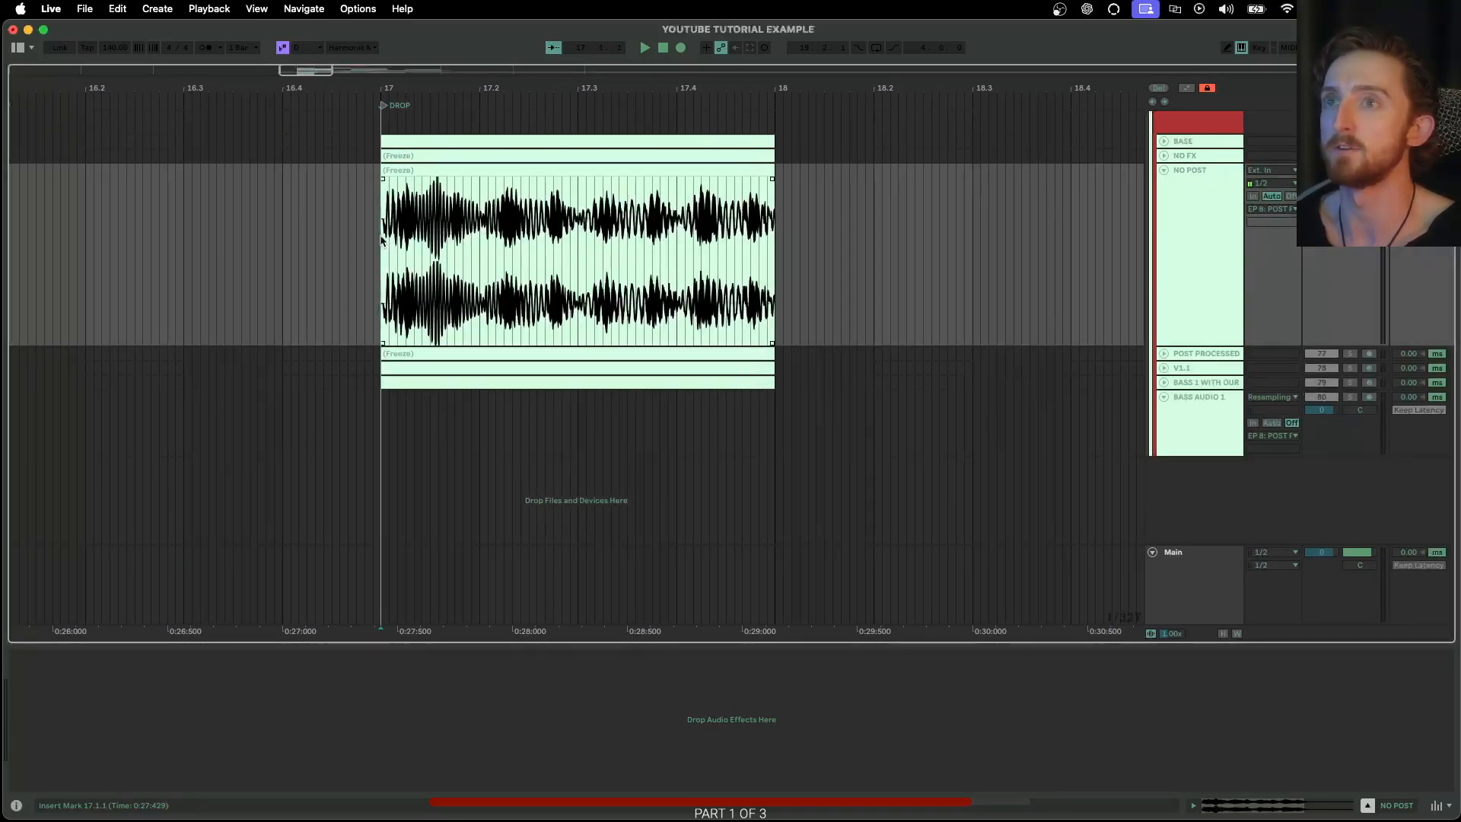
{"action": "key", "text": "space"}
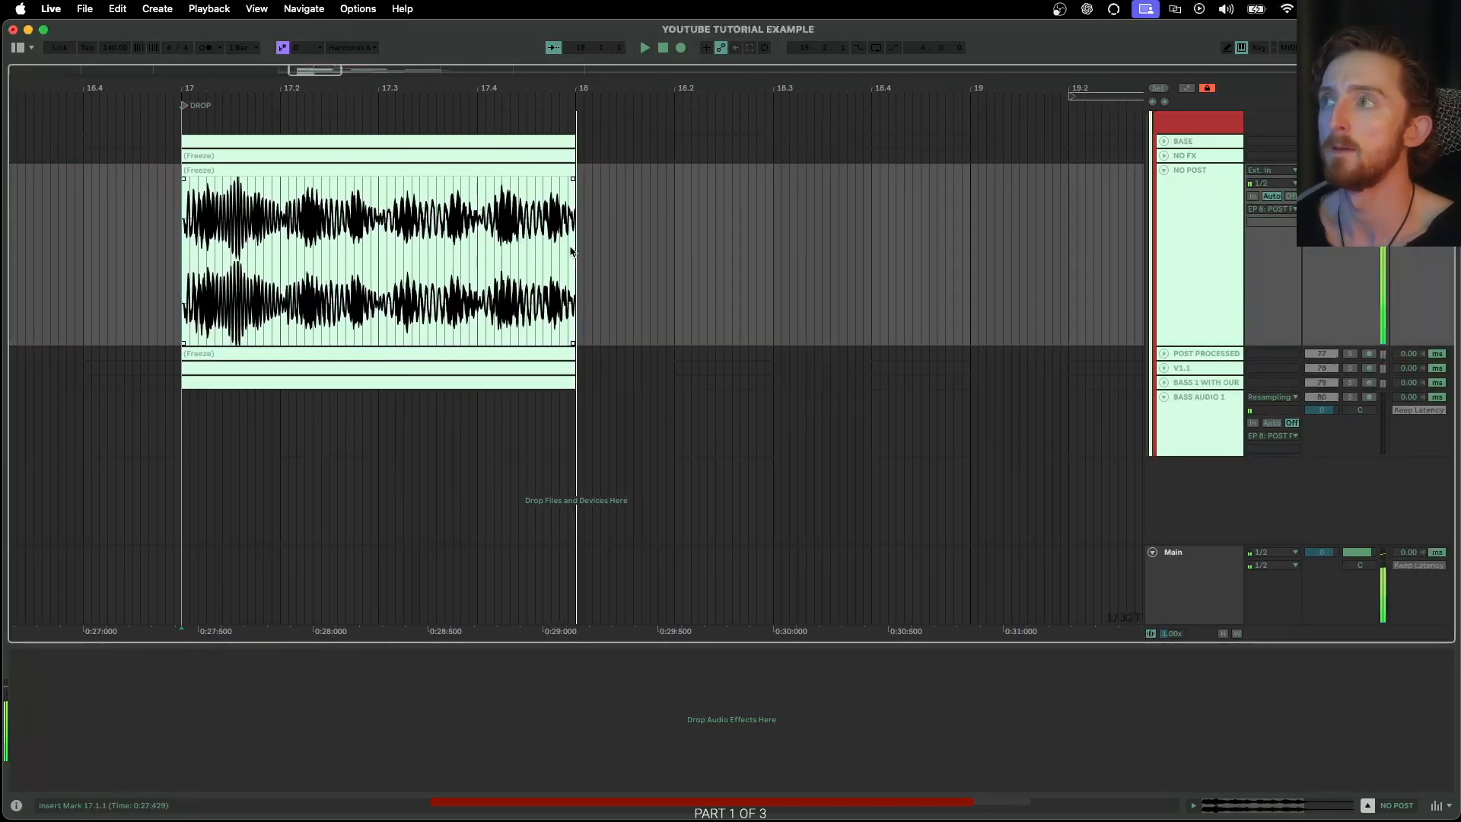
Fold NO POST, unfold POST PROCESSED, and play the POST PROCESSED clip from bar 17
{"action": "left_click", "coordinate": [1164, 170]}
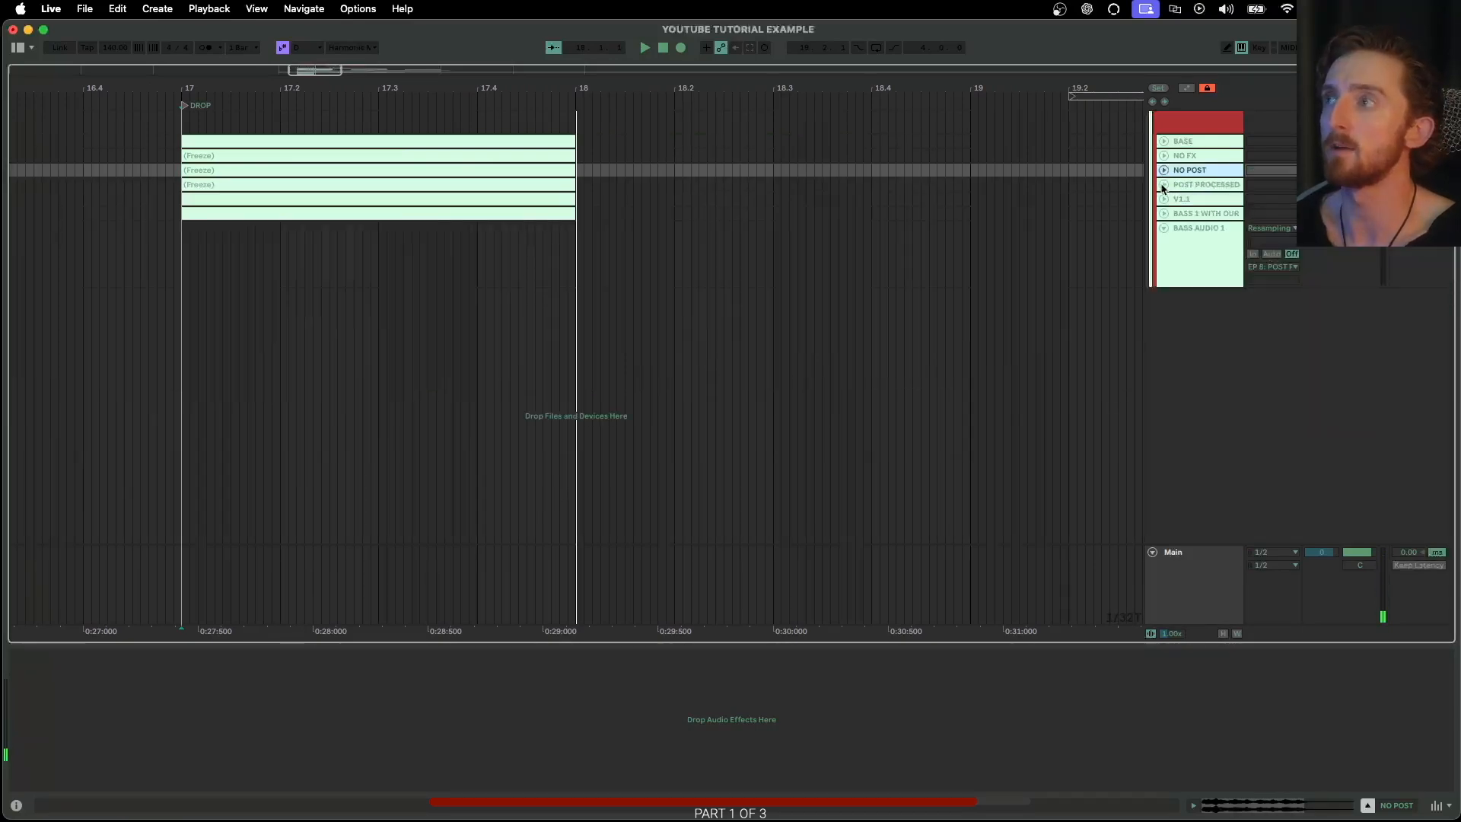
{"action": "left_click", "coordinate": [1163, 185]}
{"action": "left_click", "coordinate": [1180, 197]}
{"action": "scroll", "coordinate": [395, 274], "scroll_direction": "left", "scroll_amount": 3}
{"action": "left_click", "coordinate": [299, 255]}
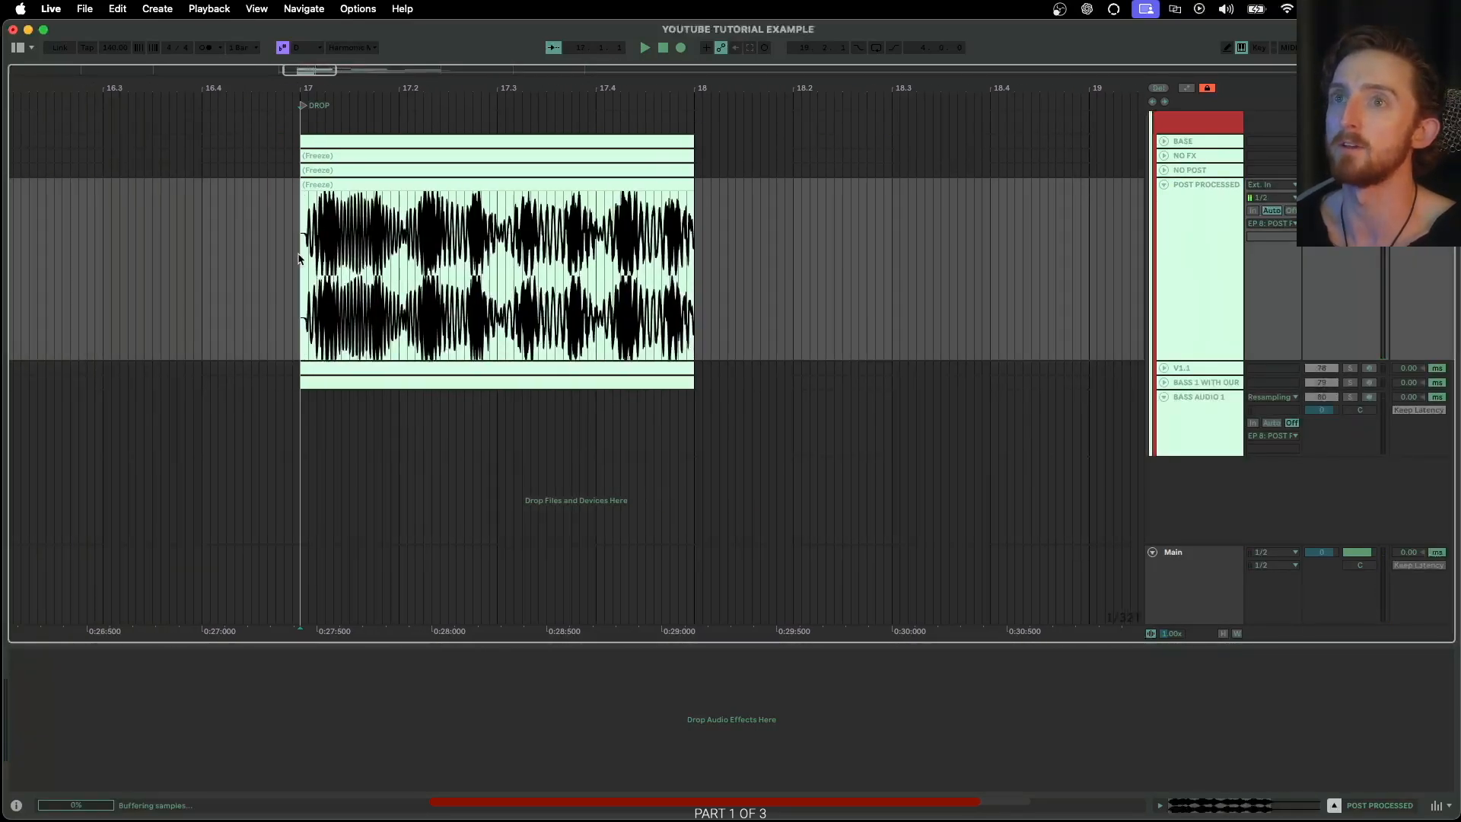
{"action": "key", "text": "space"}
{"action": "scroll", "coordinate": [583, 271], "scroll_direction": "left", "scroll_amount": 1}
{"action": "key", "text": "space"}
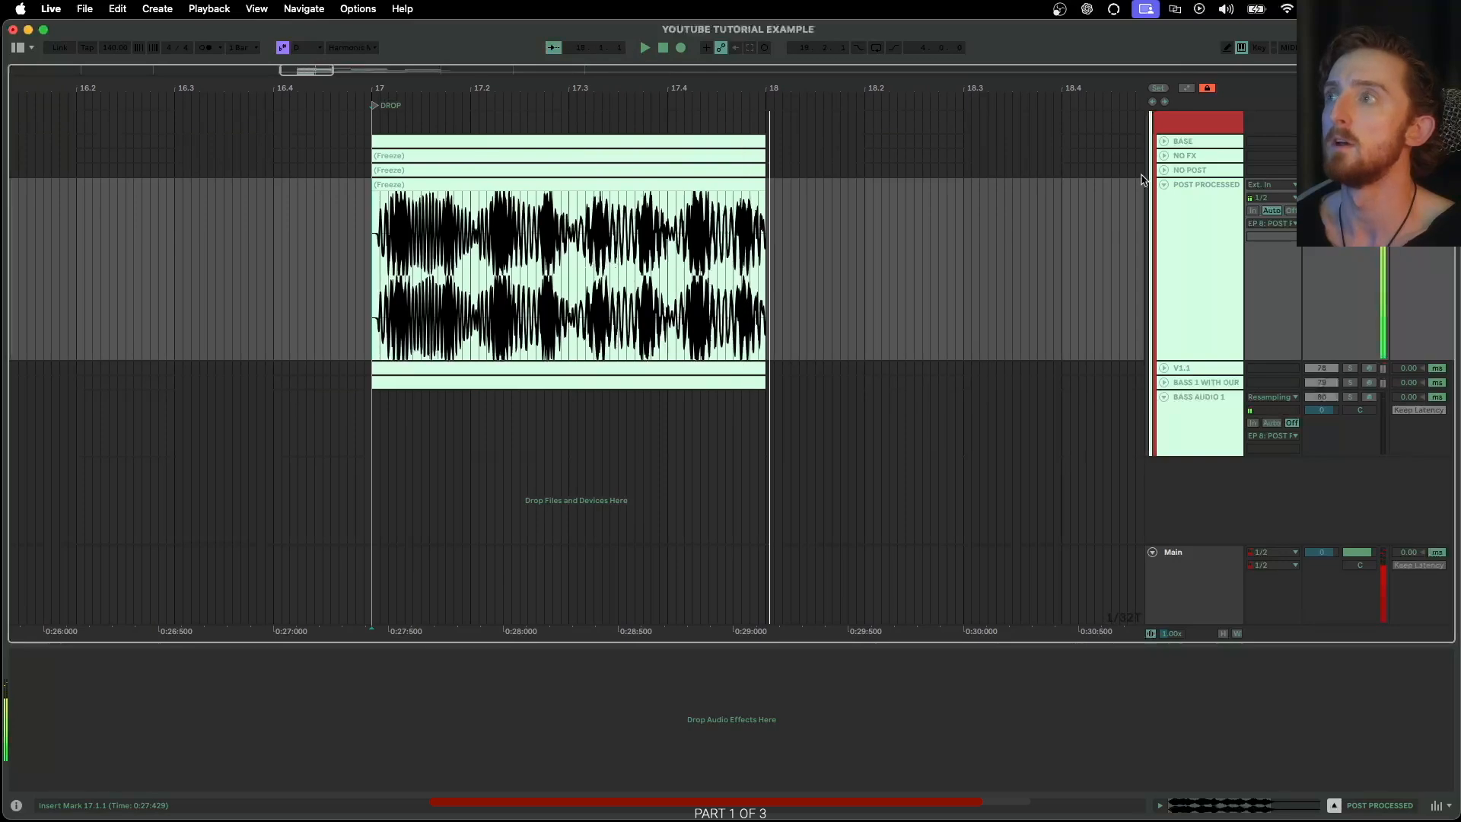
Unfold NO POST and NO FX, and compare their waveforms with POST PROCESSED by selecting each track in turn
{"action": "left_click", "coordinate": [1163, 170]}
{"action": "scroll", "coordinate": [848, 278], "scroll_direction": "down", "scroll_amount": 5}
{"action": "scroll", "coordinate": [776, 278], "scroll_direction": "up", "scroll_amount": 3}
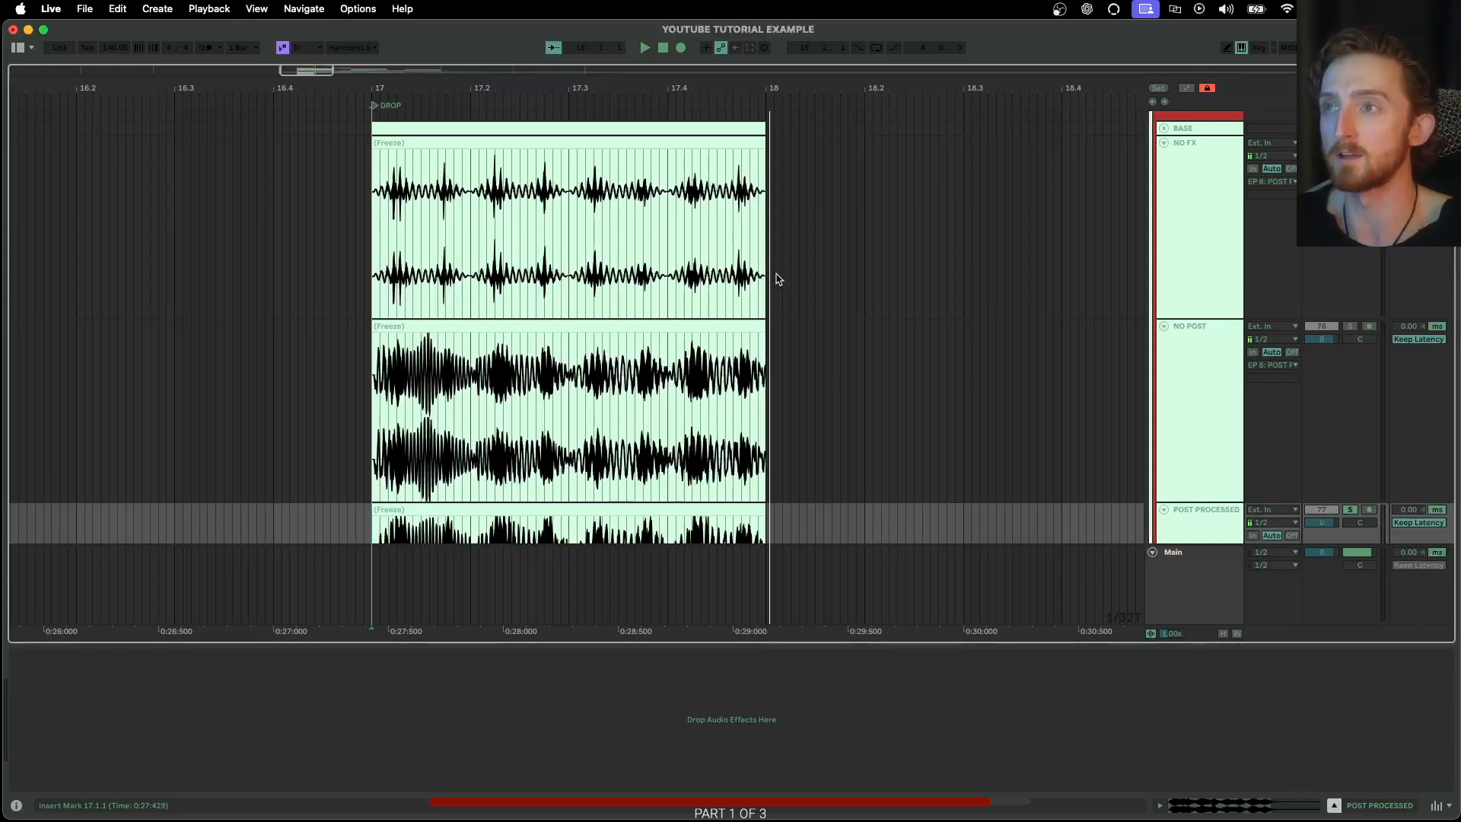
{"action": "left_click", "coordinate": [1197, 255]}
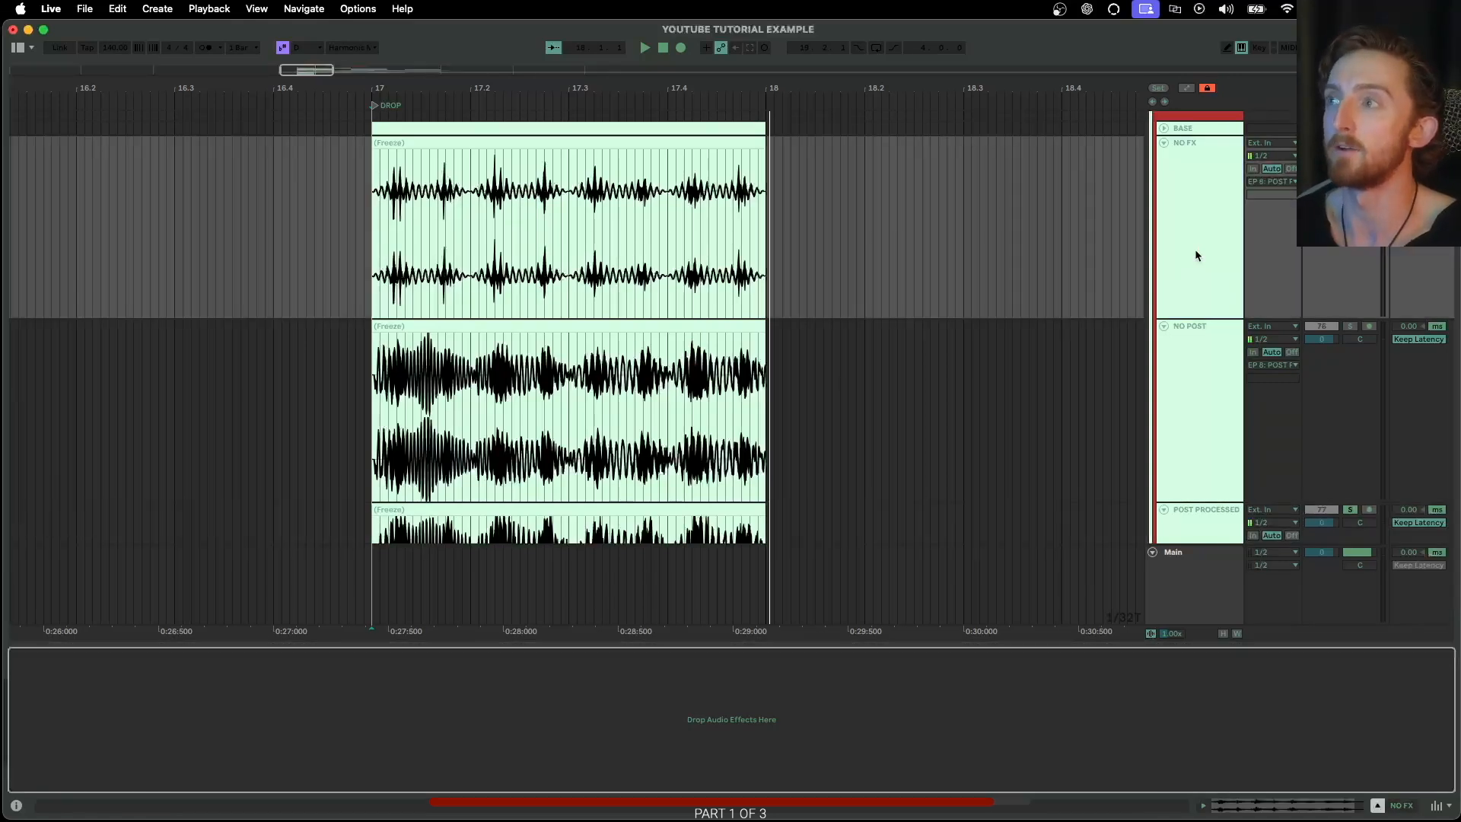
{"action": "left_click", "coordinate": [1174, 364]}
{"action": "scroll", "coordinate": [1181, 362], "scroll_direction": "down", "scroll_amount": 4}
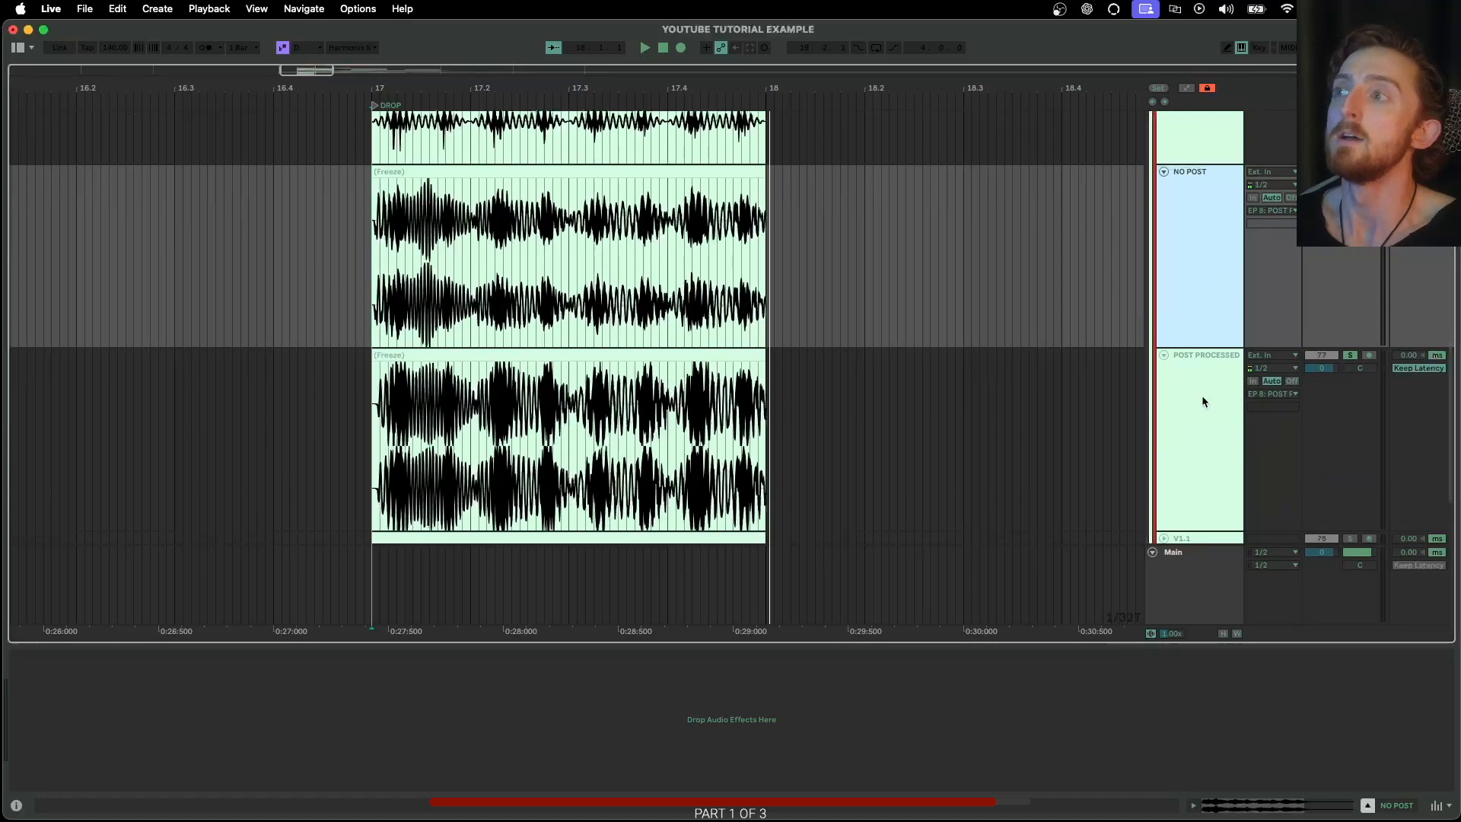
{"action": "left_click", "coordinate": [1202, 400]}
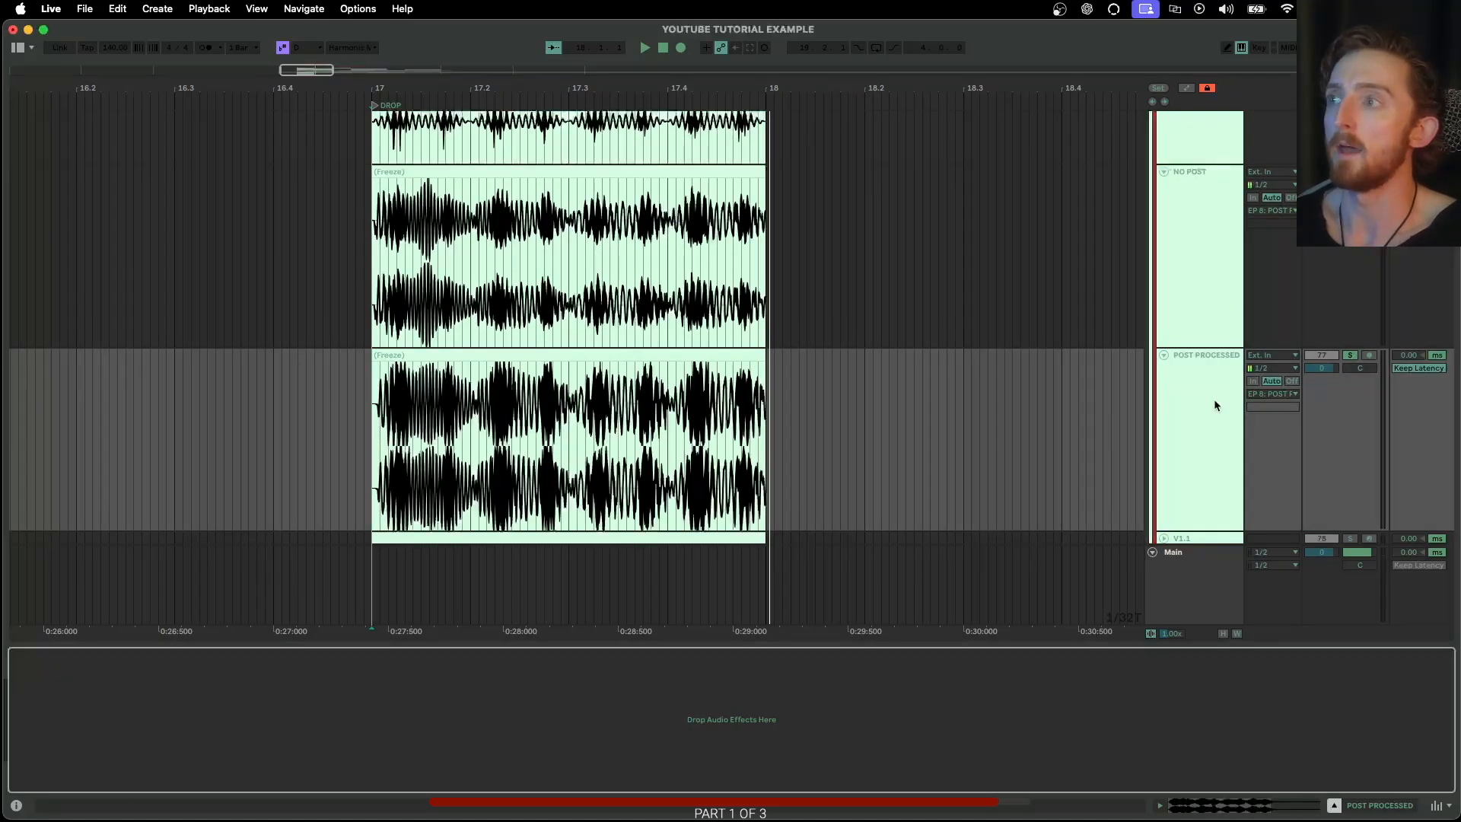
{"action": "scroll", "coordinate": [1198, 434], "scroll_direction": "down", "scroll_amount": 3}
Open the V1.1 track's Serum plug-in window and review its oscillator and FX pages
{"action": "left_click", "coordinate": [1187, 424]}
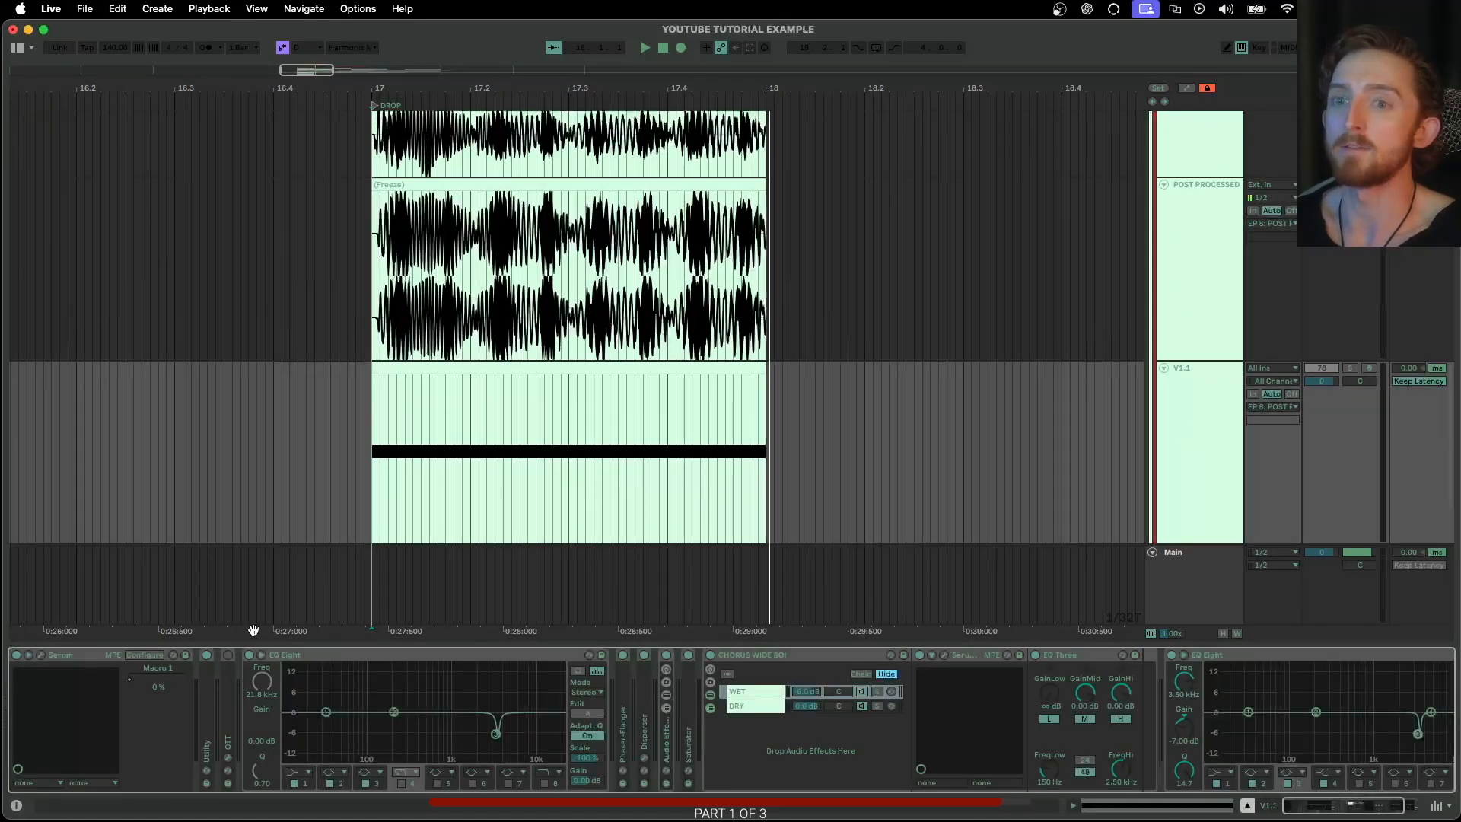
{"action": "left_click", "coordinate": [41, 655]}
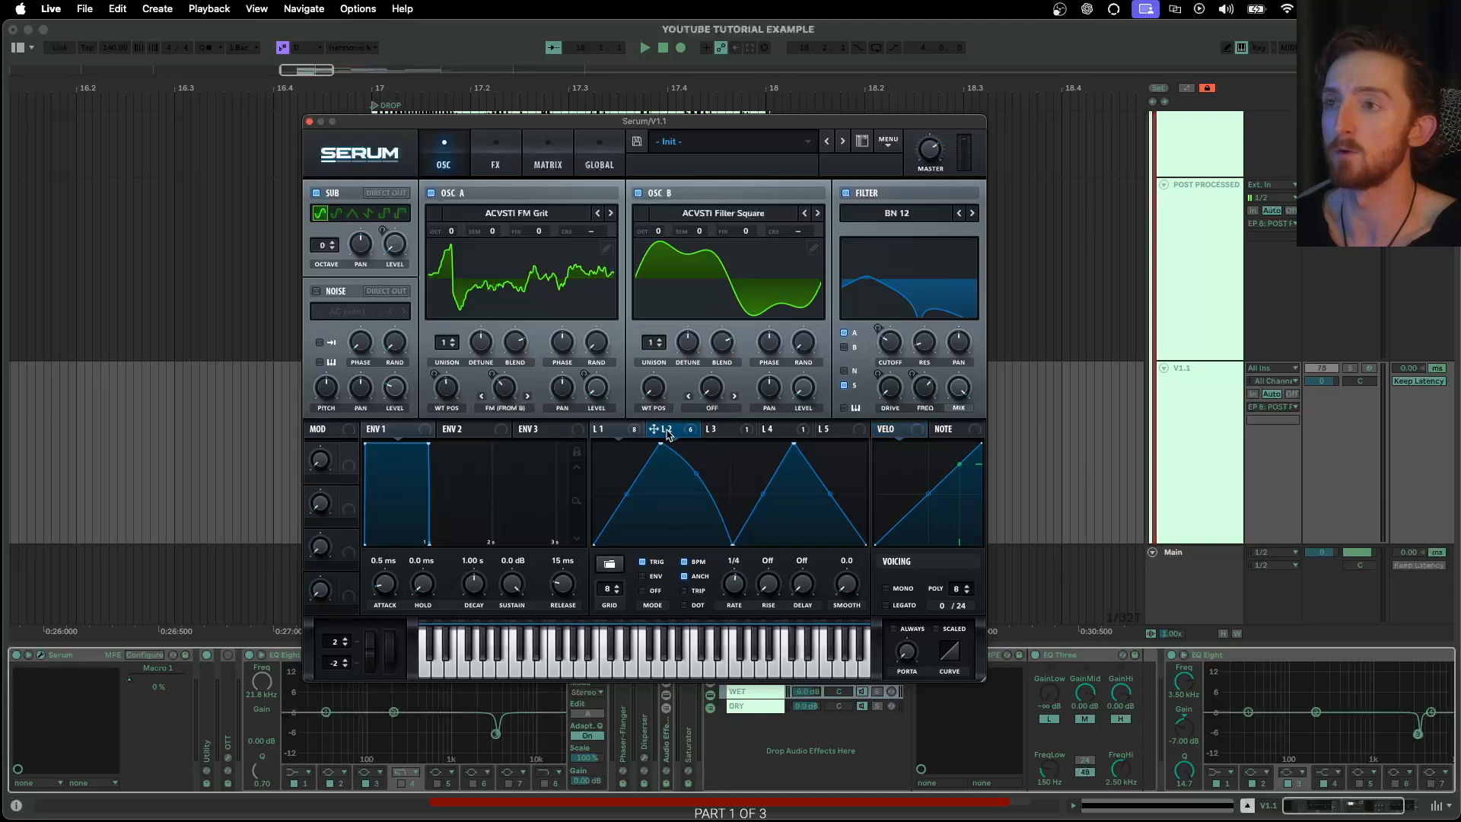
{"action": "left_click", "coordinate": [493, 162]}
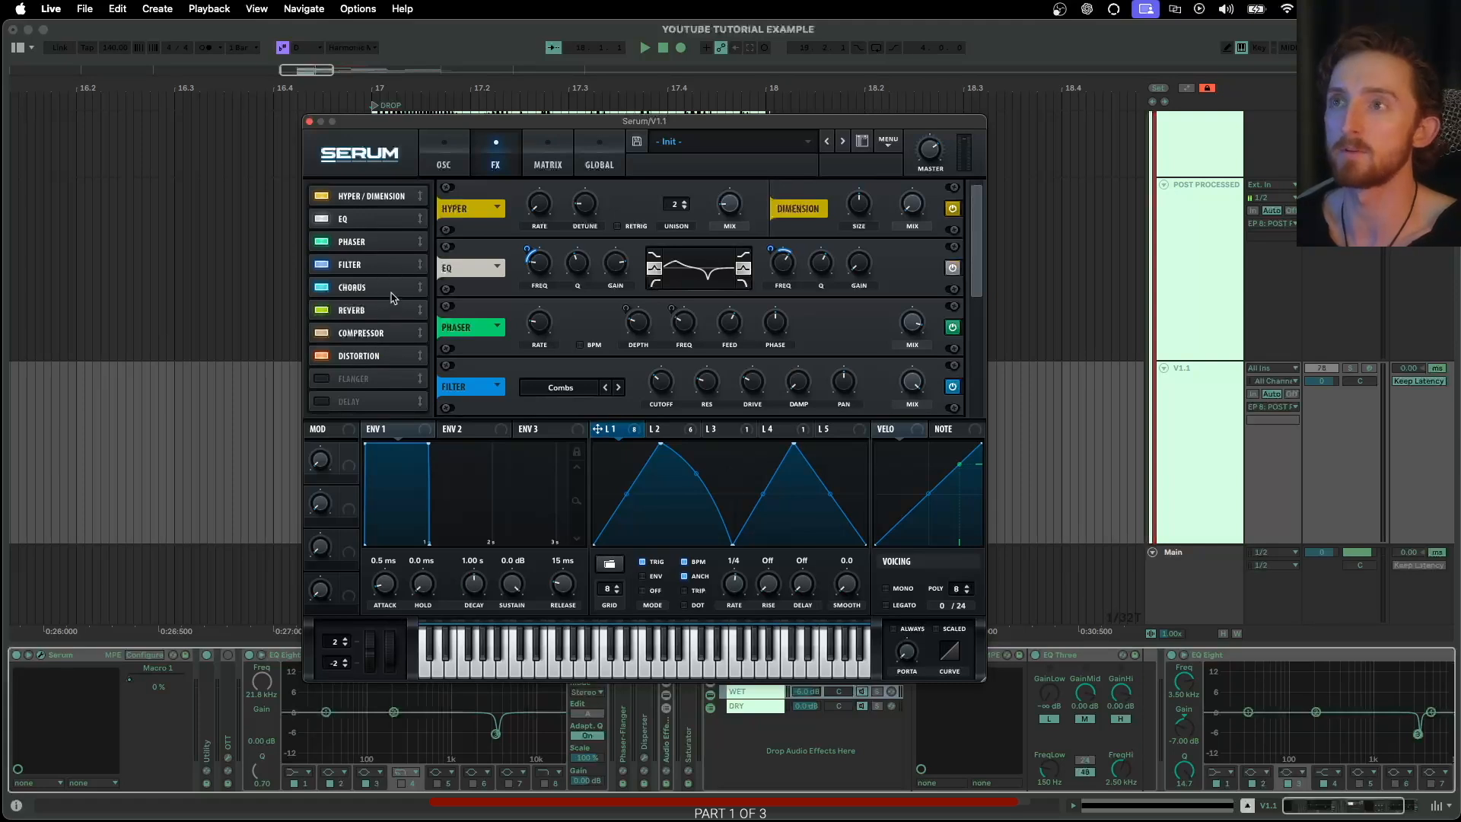
Close V1.1's Serum window and inspect the Serum oscillator page of the BASS 1 WITH OUR SUB track
{"action": "left_click", "coordinate": [309, 122]}
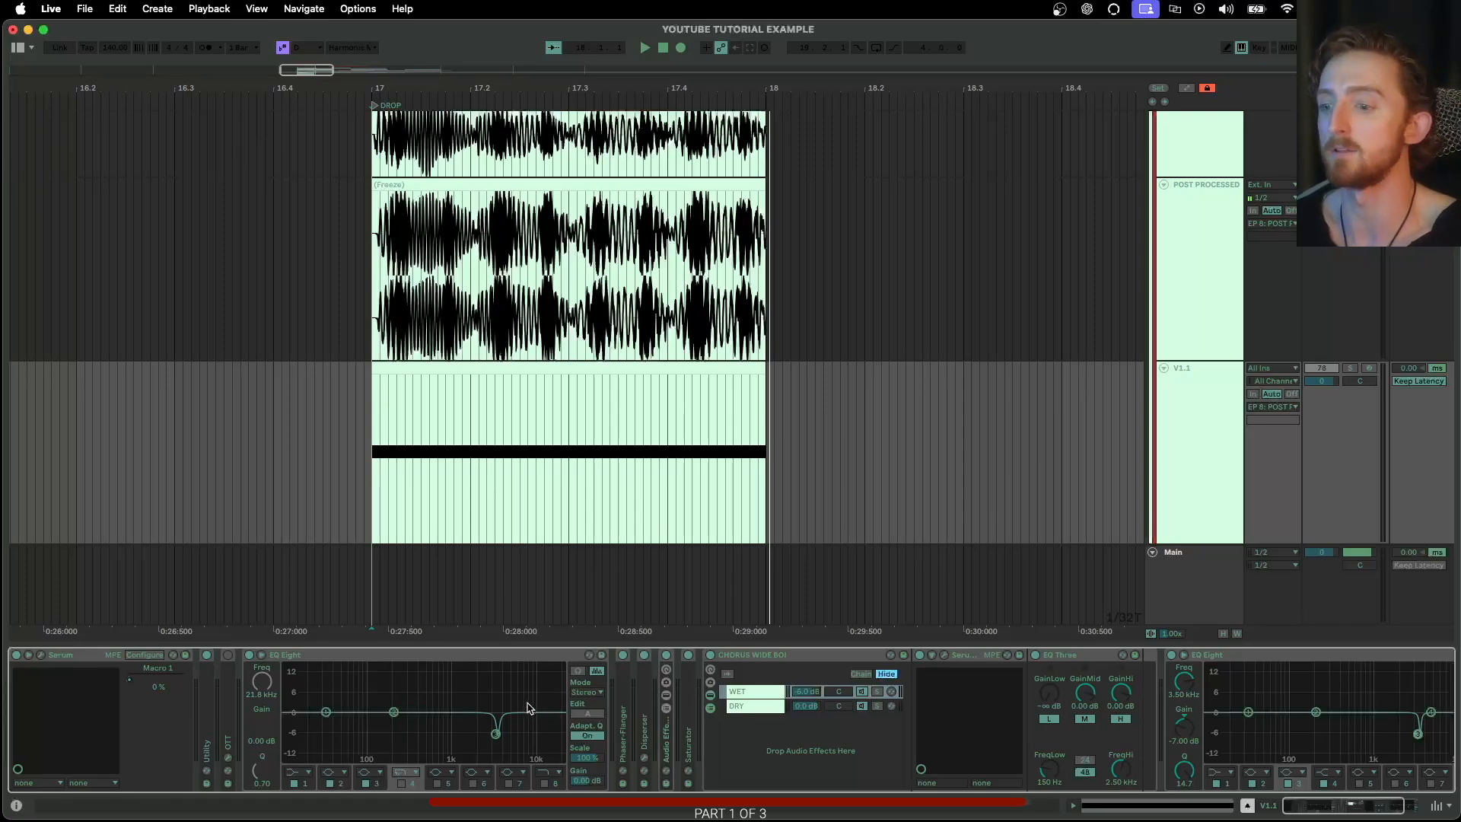
{"action": "scroll", "coordinate": [1014, 280], "scroll_direction": "down", "scroll_amount": 3}
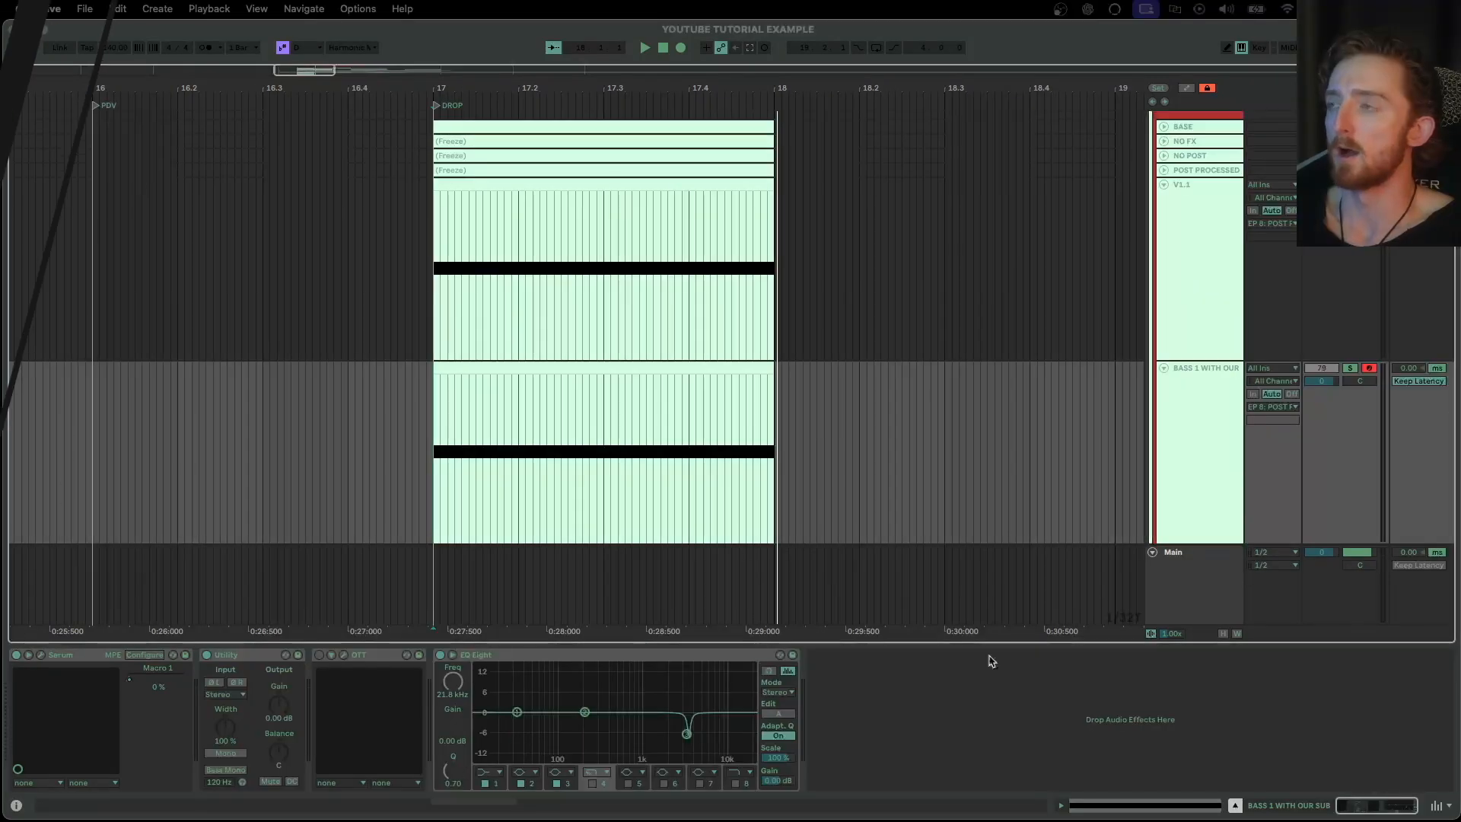
{"action": "scroll", "coordinate": [1033, 543], "scroll_direction": "down", "scroll_amount": 1}
{"action": "scroll", "coordinate": [715, 298], "scroll_direction": "left", "scroll_amount": 1}
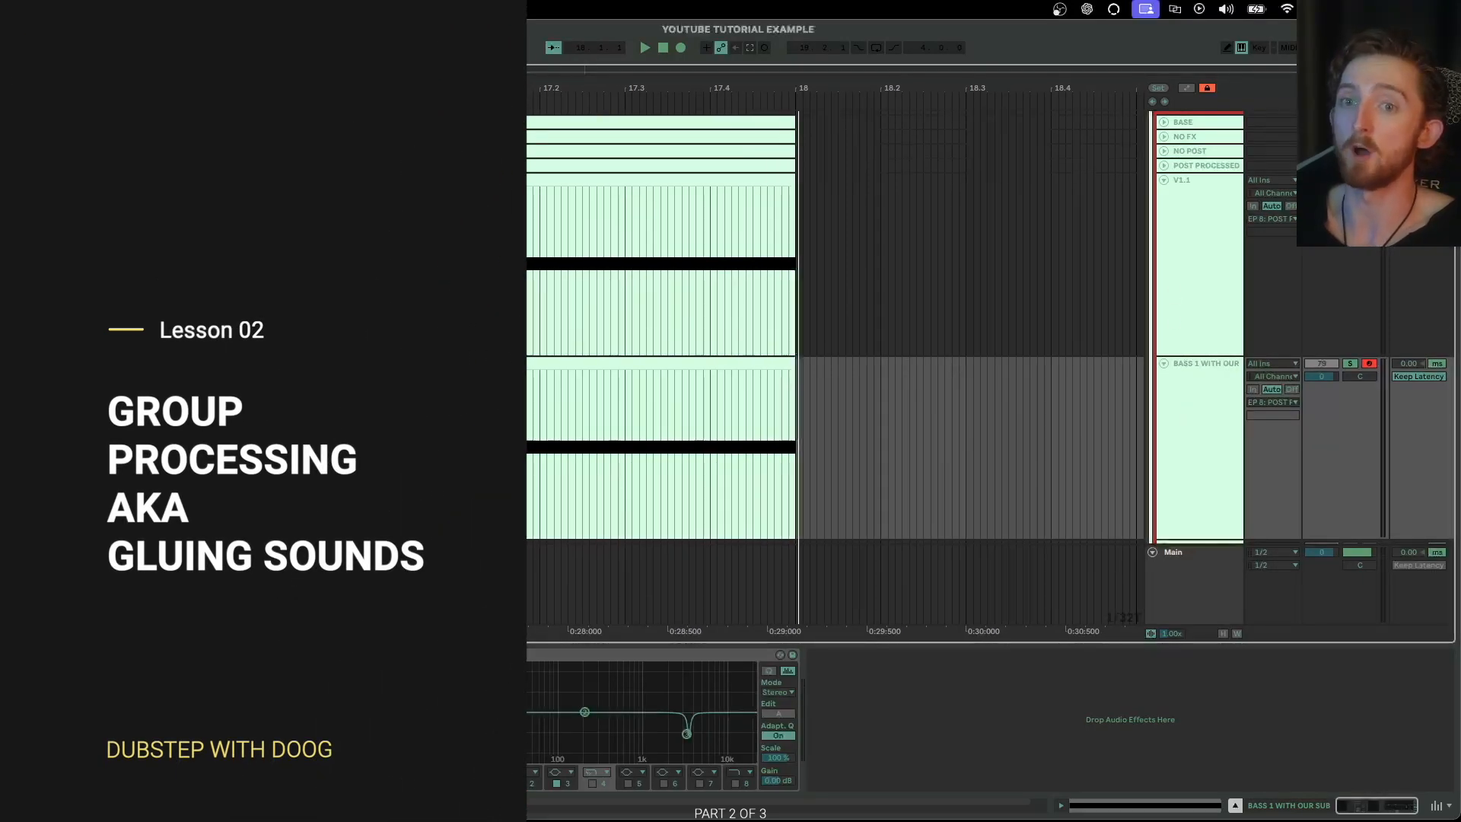
{"action": "left_click", "coordinate": [41, 655]}
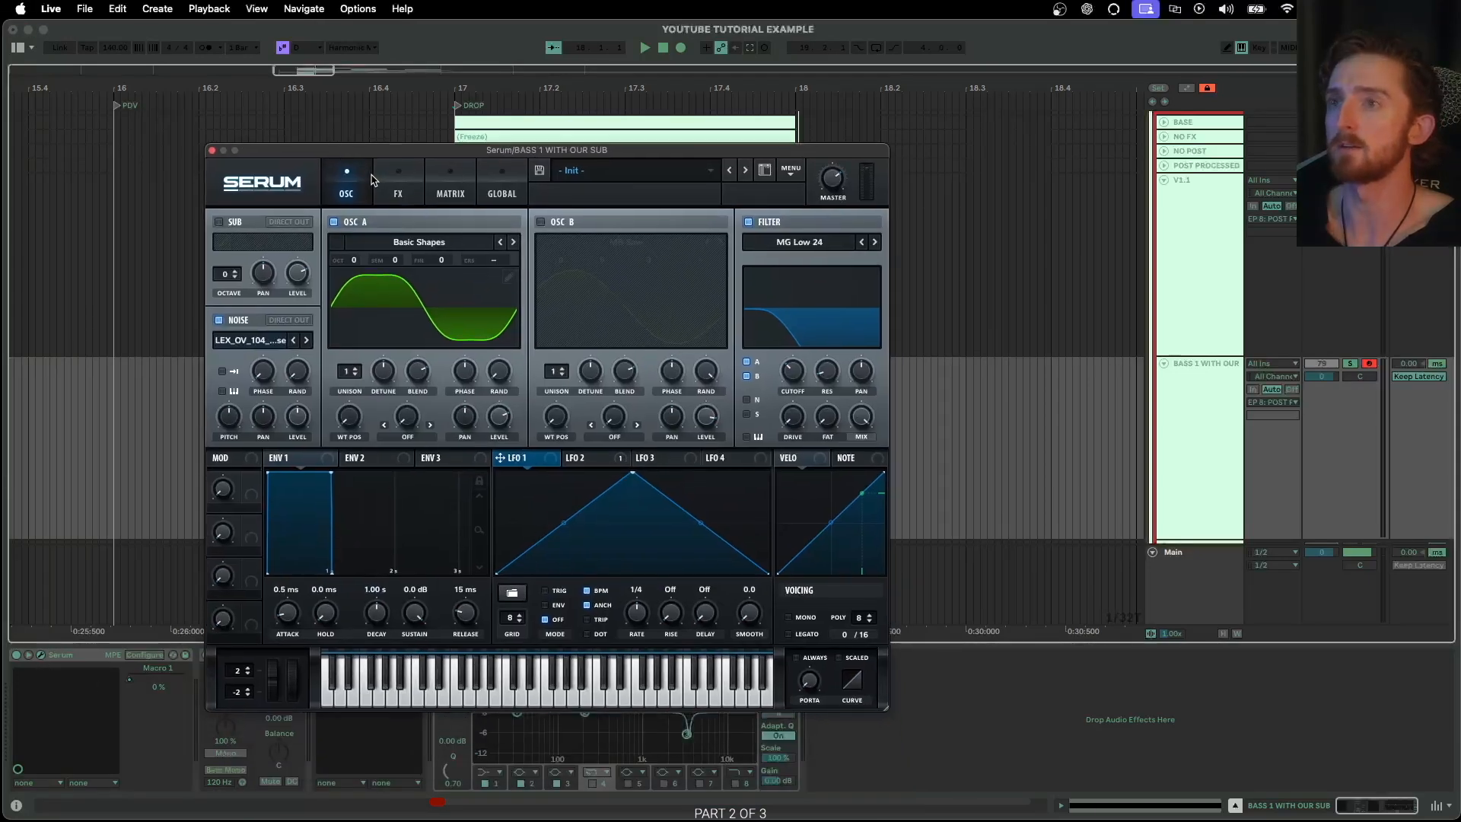
{"action": "left_click", "coordinate": [212, 150]}
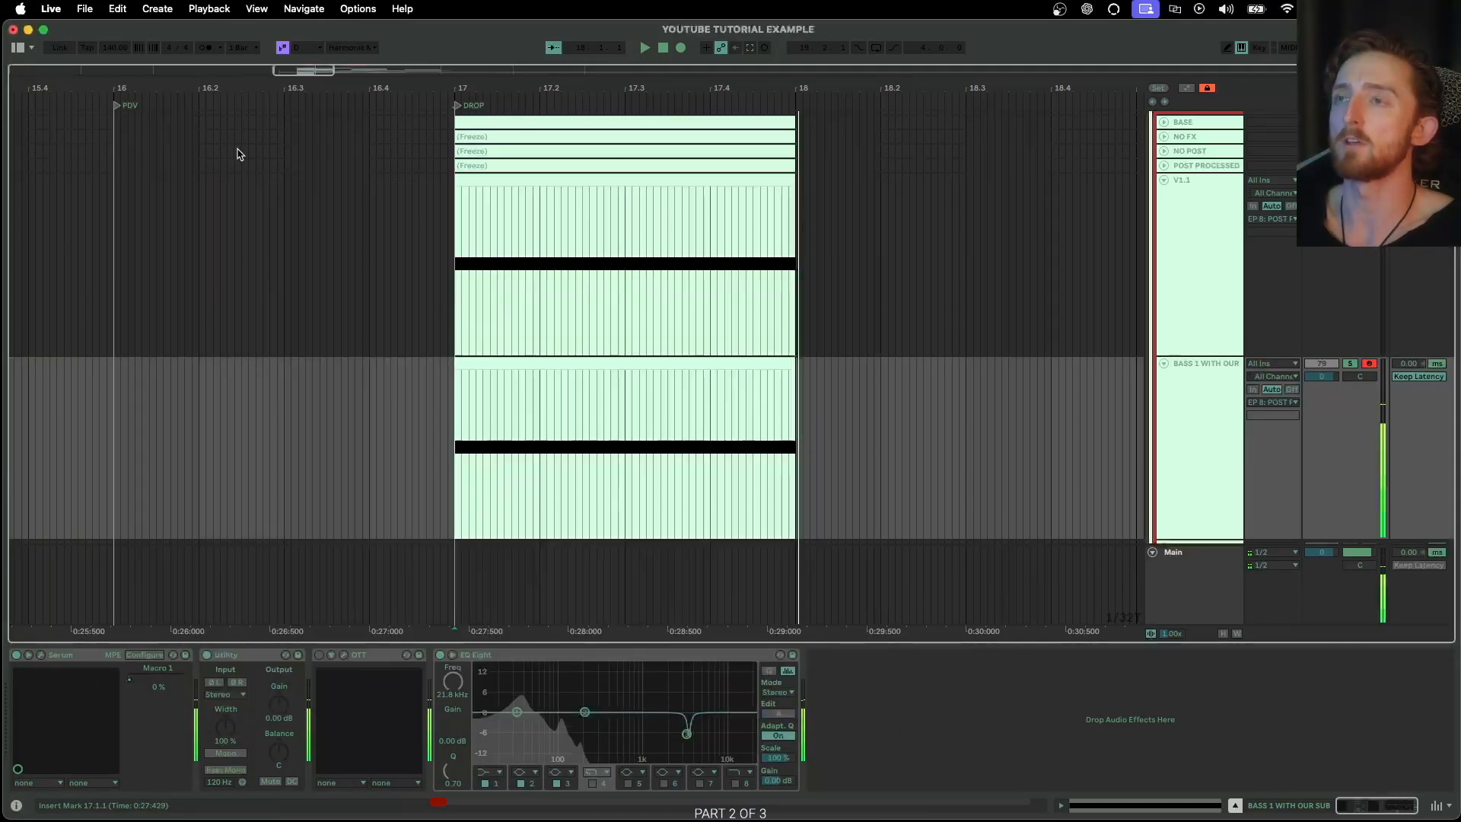
Select the V1.1 track, play it, and review the shapes of LFOs 2, 3, 4 and 1 in its Serum plug-in
{"action": "left_click", "coordinate": [1185, 199]}
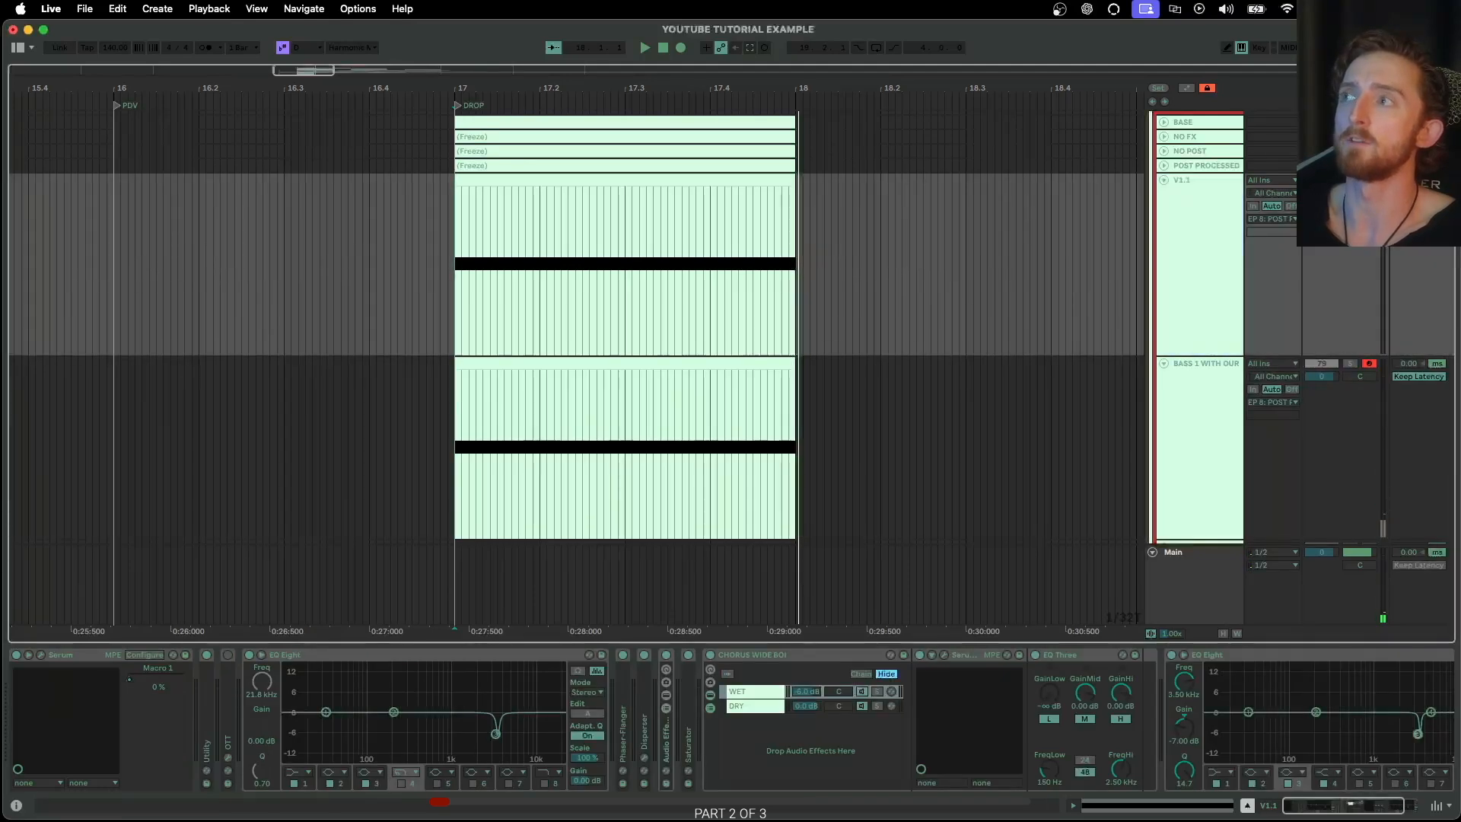
{"action": "key", "text": "space"}
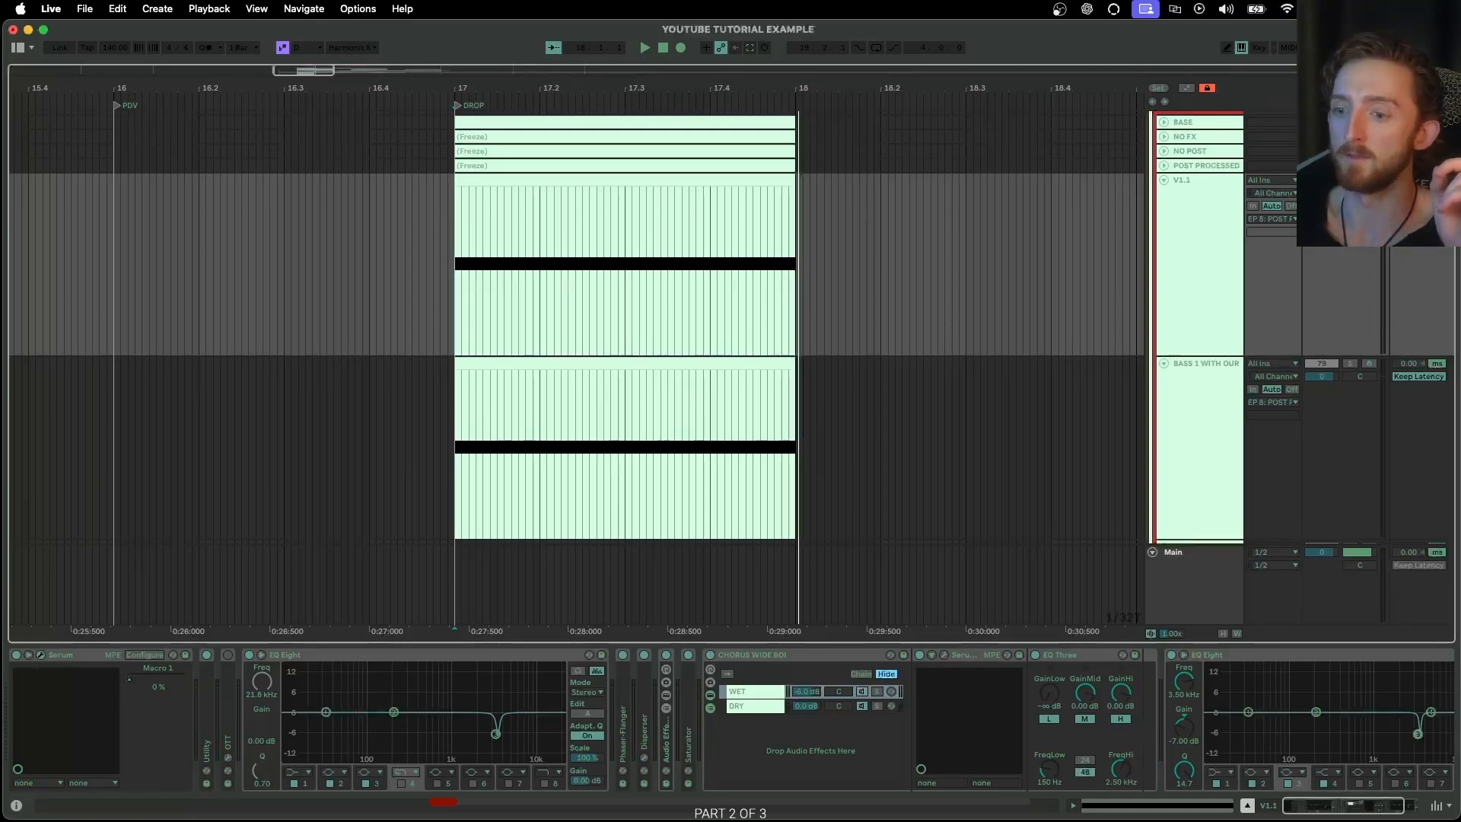
{"action": "key", "text": "alt+super+p"}
{"action": "left_click", "coordinate": [644, 422]}
{"action": "left_click", "coordinate": [686, 419]}
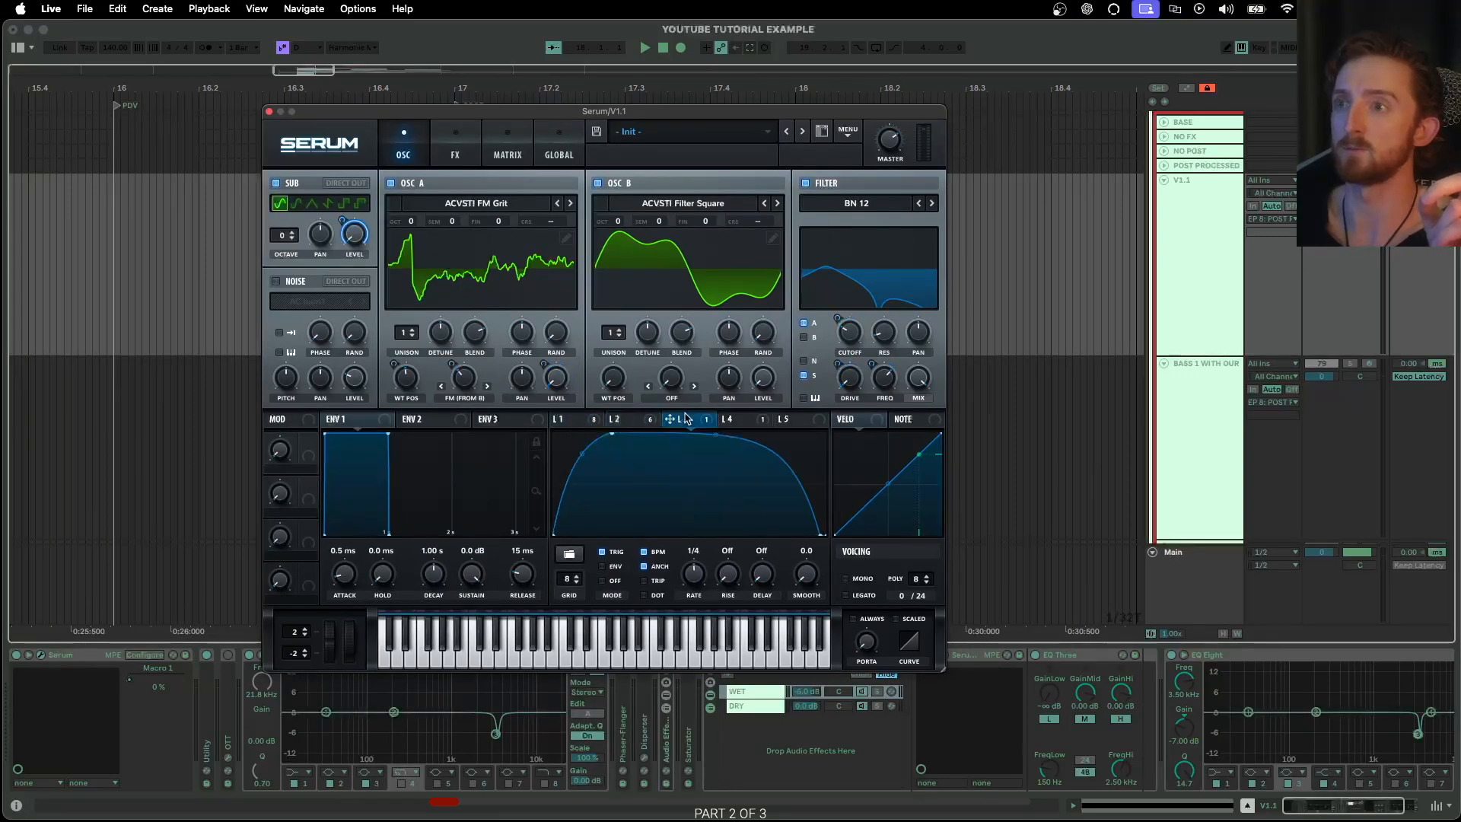
{"action": "left_click", "coordinate": [728, 419]}
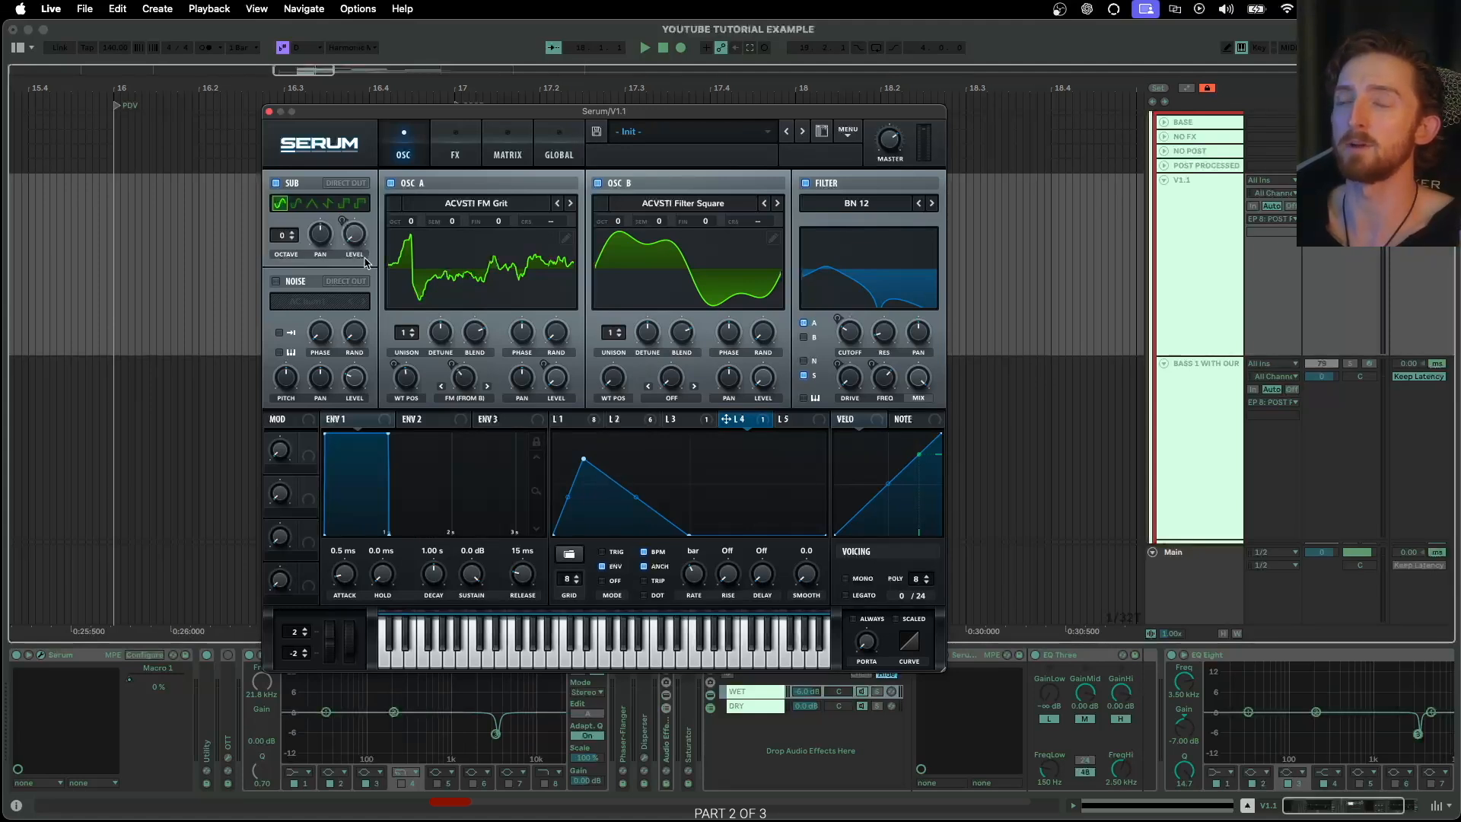
{"action": "left_click", "coordinate": [567, 420]}
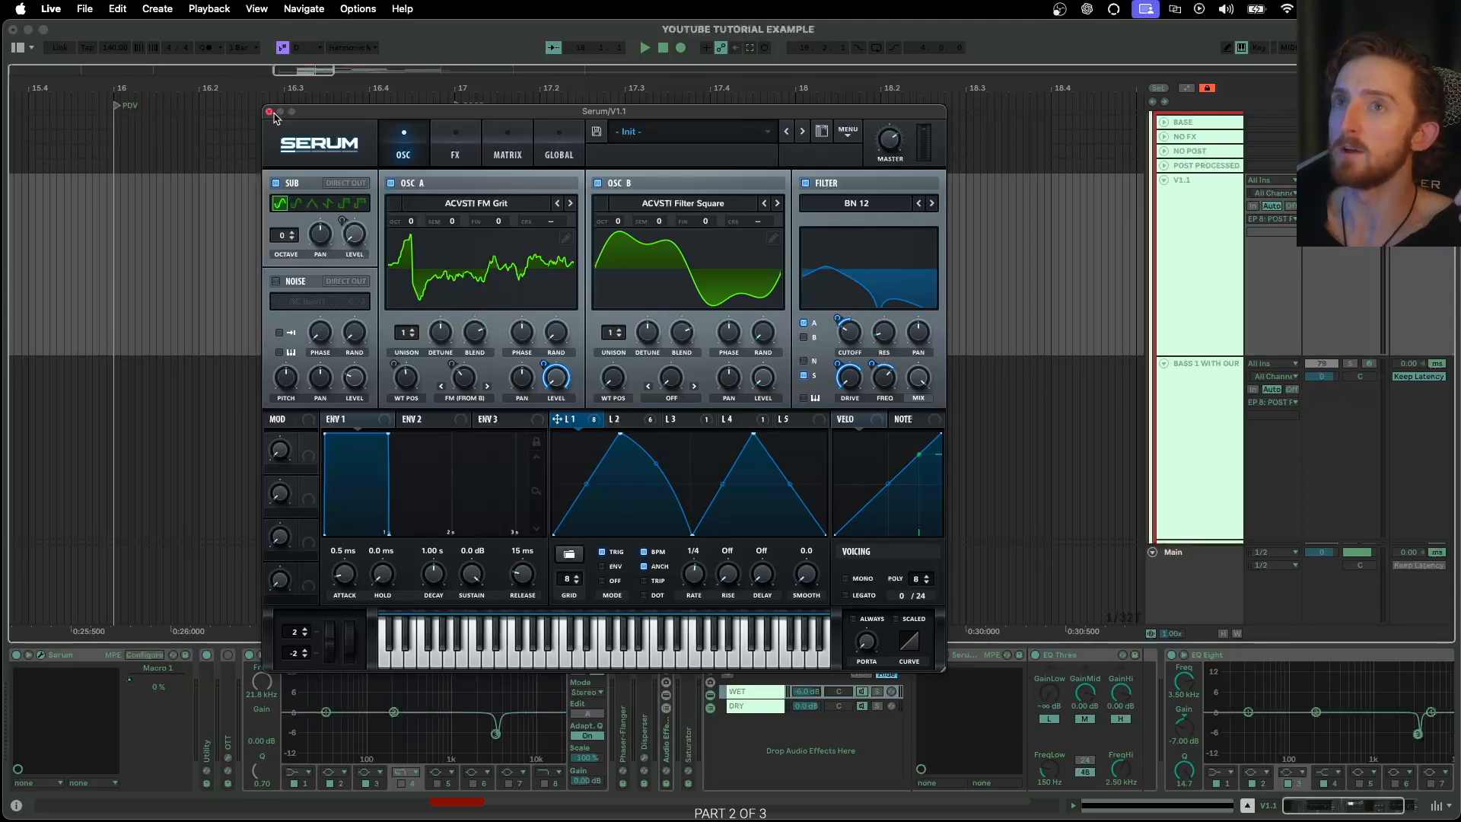
Play the V1.1 clip from bar 17 with its Serum window in view, and close the plug-in window
{"action": "left_click_drag", "start_coordinate": [392, 118], "coordinate": [407, 96]}
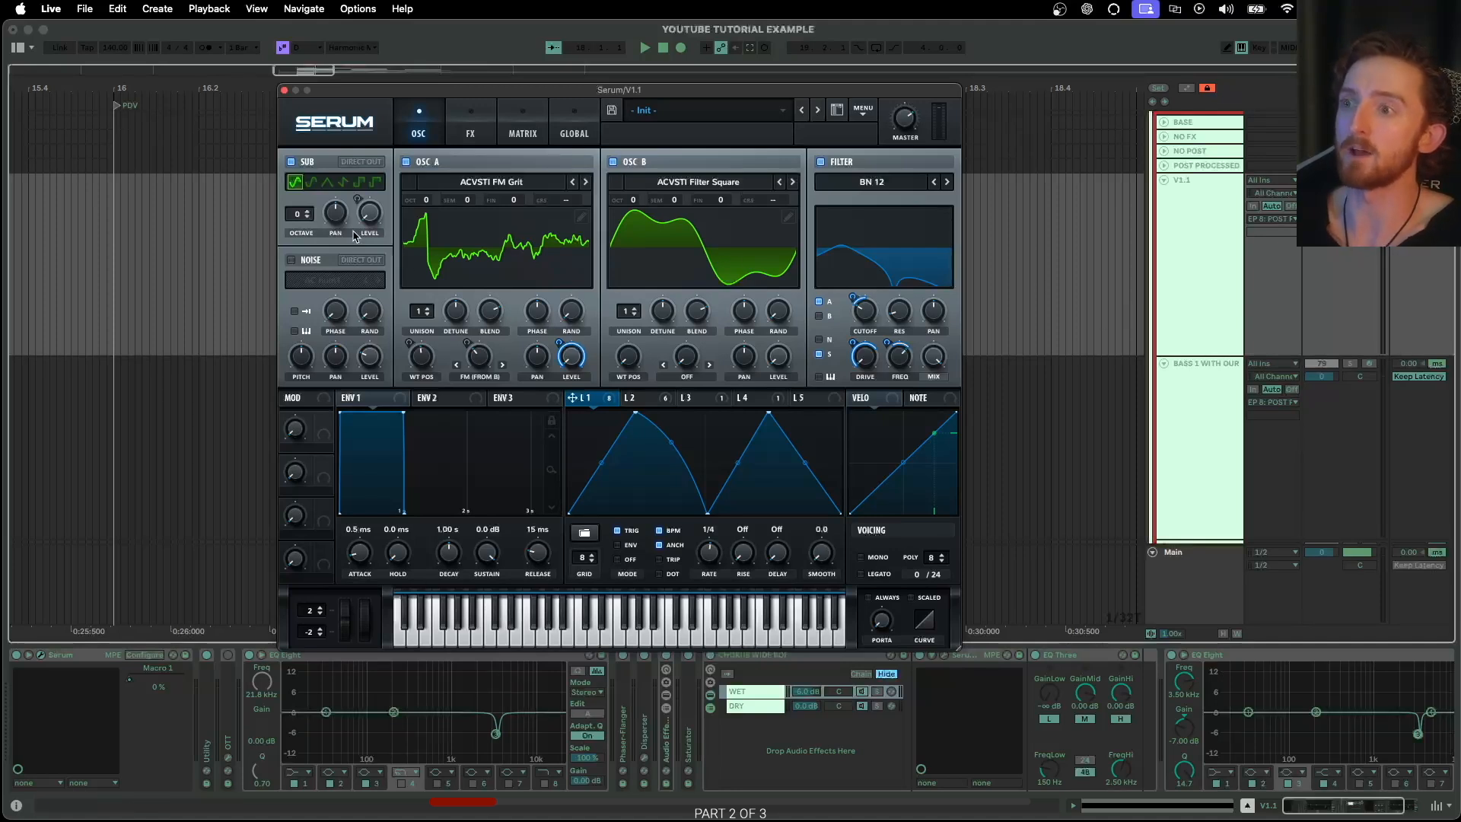
{"action": "key", "text": "space"}
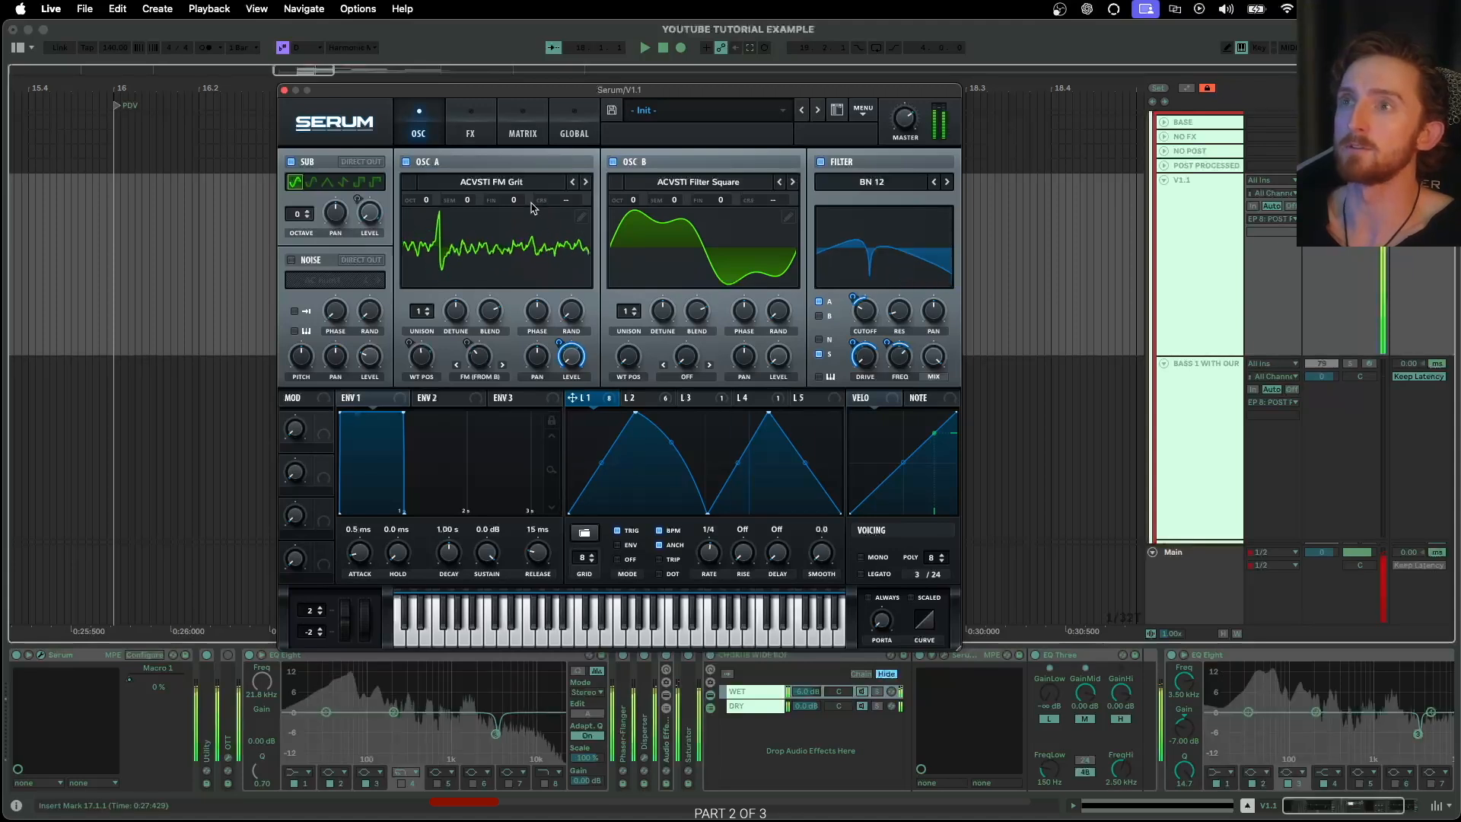
{"action": "left_click", "coordinate": [284, 90]}
Collapse the CHORUS WIDE BOI rack in the V1.1 device chain and select the final EQ Eight
{"action": "left_click", "coordinate": [1212, 234]}
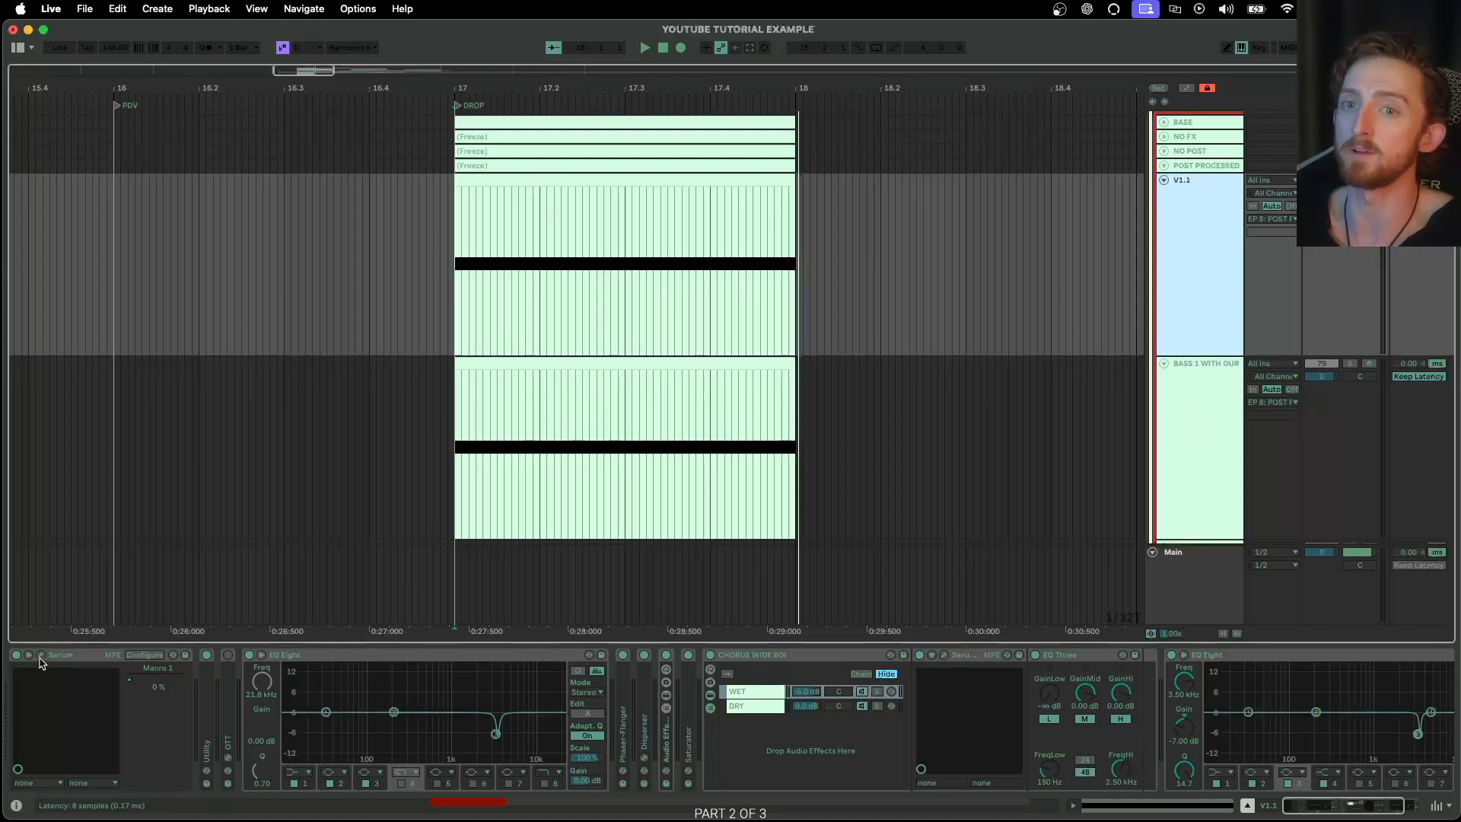
{"action": "left_click_drag", "start_coordinate": [408, 820], "coordinate": [395, 120]}
{"action": "left_click", "coordinate": [263, 117]}
{"action": "left_click", "coordinate": [745, 655]}
{"action": "double_click", "coordinate": [746, 655]}
{"action": "left_click", "coordinate": [792, 657]}
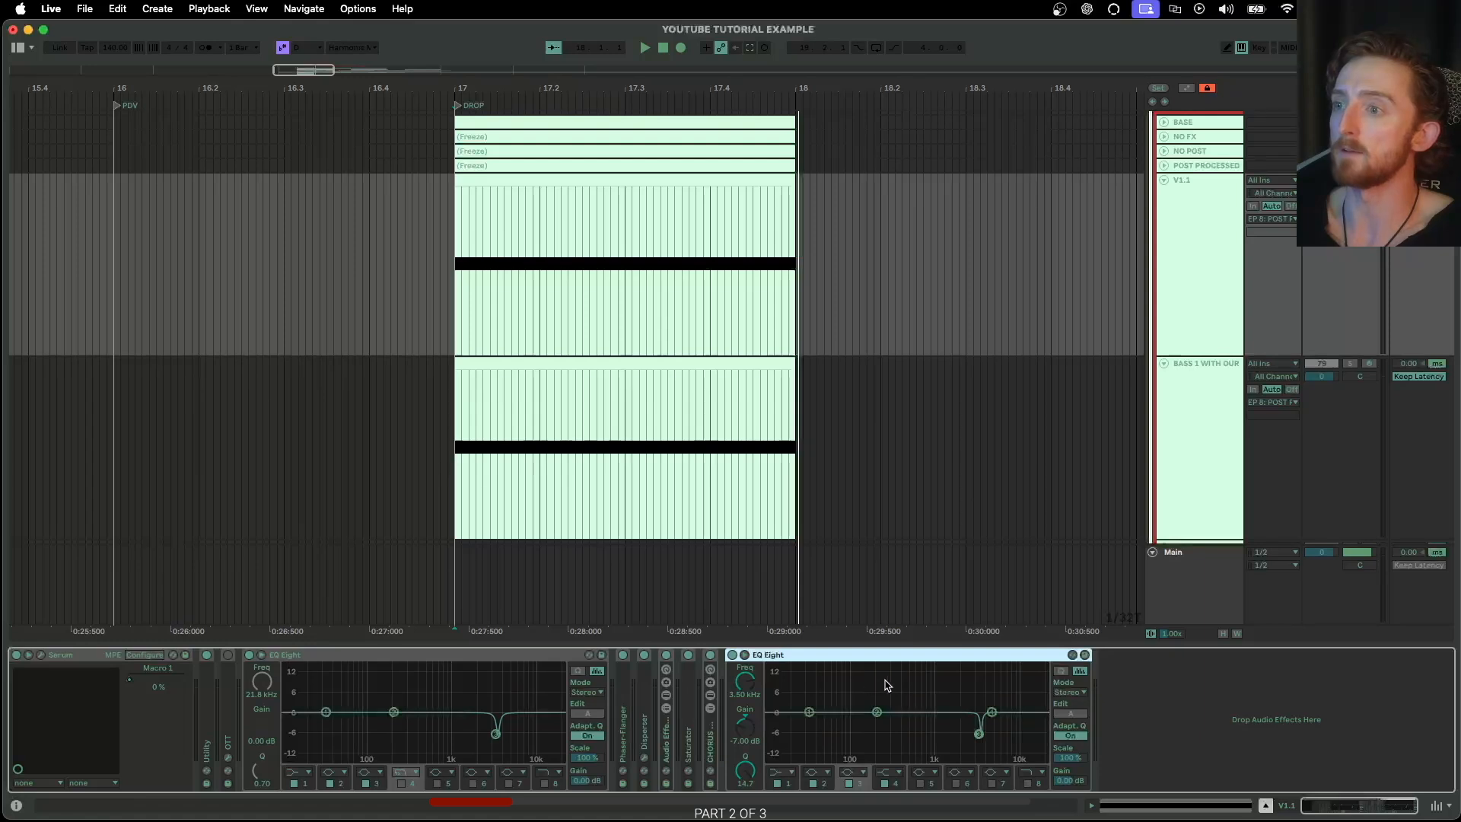
Switch band 1 of V1.1's last EQ Eight to low cut at 150 Hz and lower it to about 111 Hz during playback
{"action": "left_click", "coordinate": [1185, 216]}
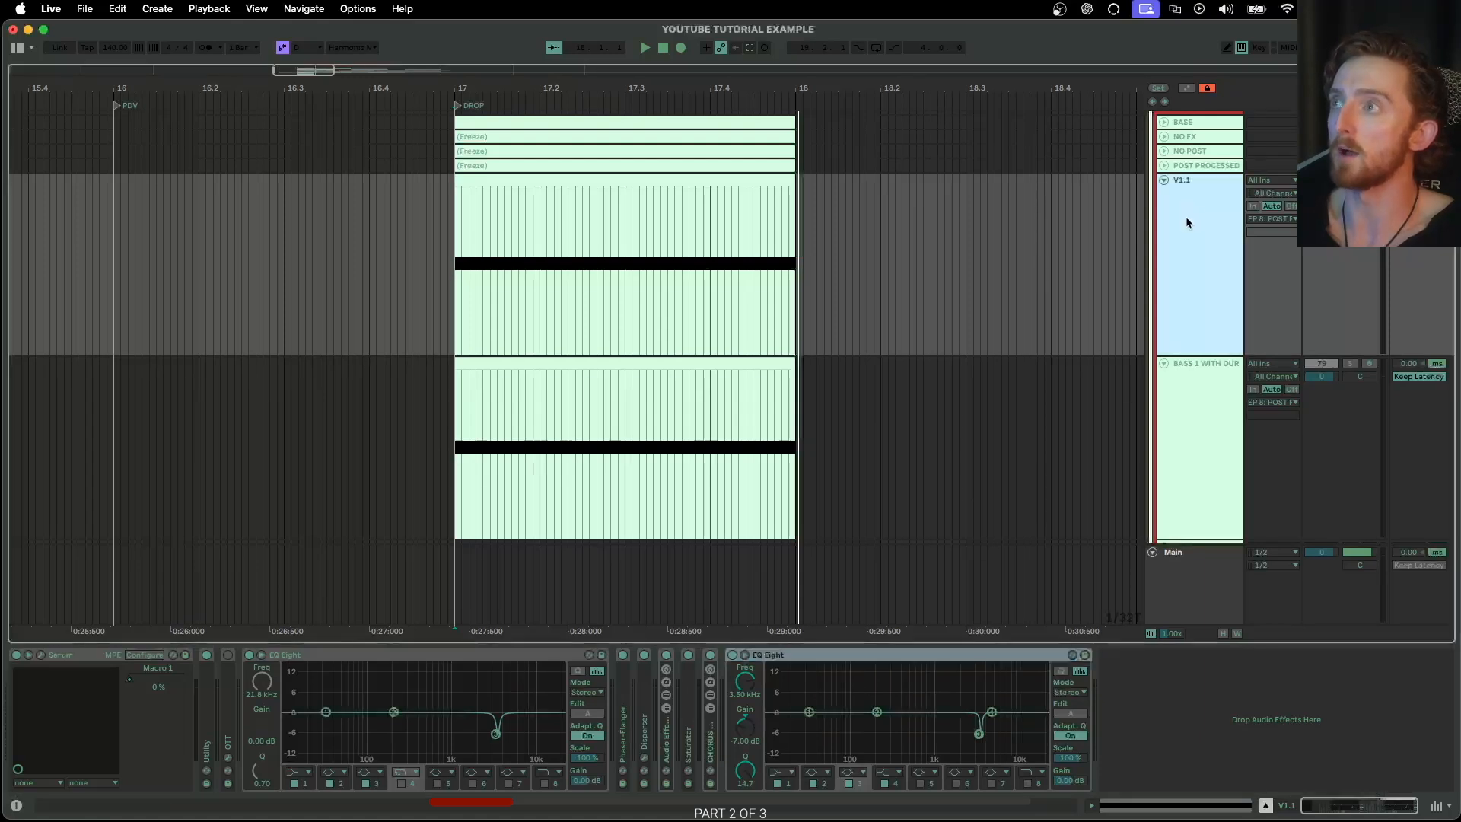
{"action": "left_click", "coordinate": [782, 772]}
{"action": "left_click", "coordinate": [788, 682]}
{"action": "left_click_drag", "start_coordinate": [750, 683], "coordinate": [750, 673]}
{"action": "type", "text": "150"}
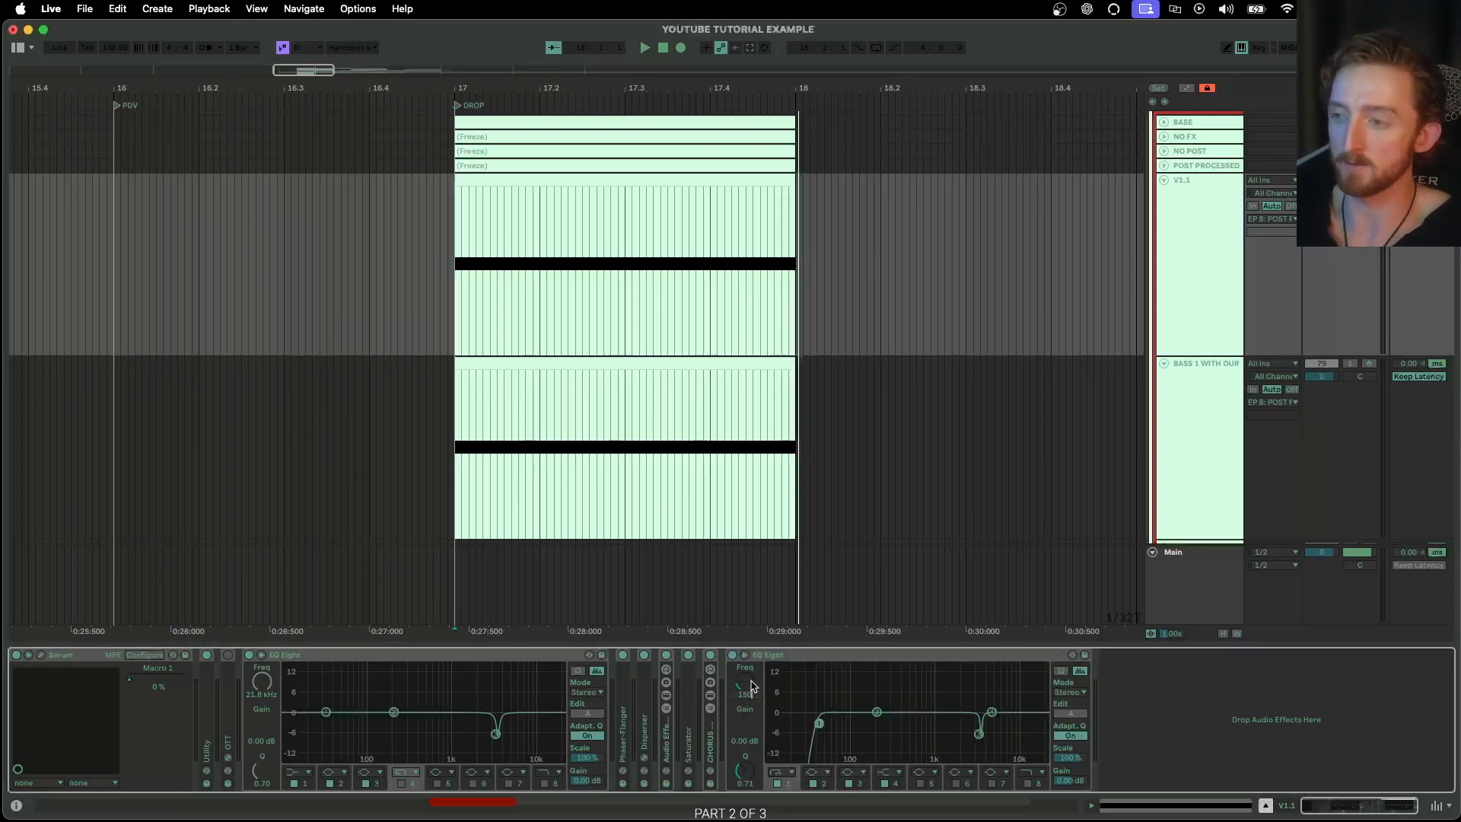
{"action": "key", "text": "Return"}
{"action": "key", "text": "space"}
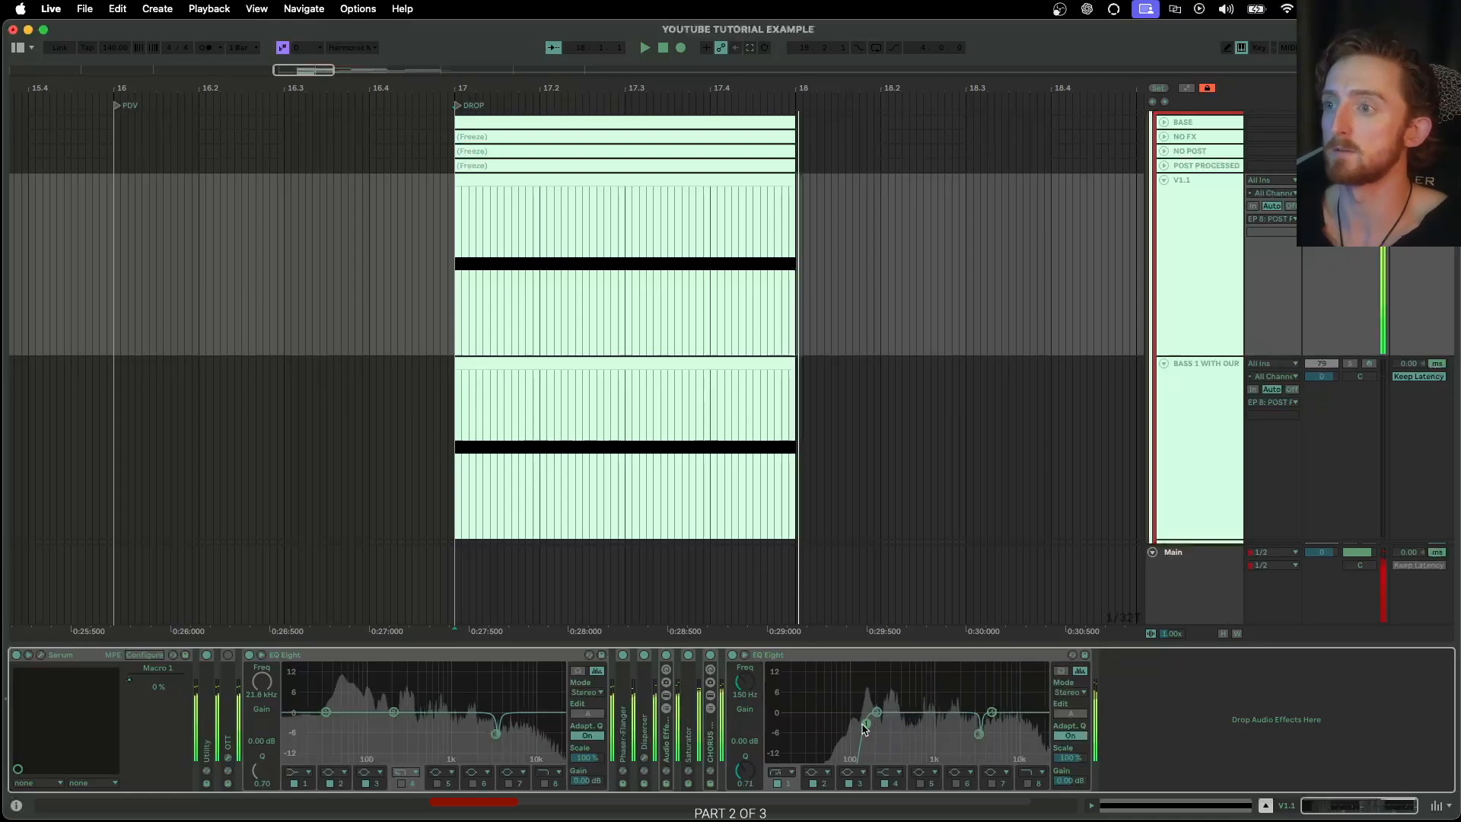
{"action": "left_click_drag", "start_coordinate": [864, 722], "coordinate": [855, 727]}
Save the LFO 1 shape of V1.1's Serum as "YT SHAPE V1.1" in the User shapes folder
{"action": "left_click", "coordinate": [1162, 190]}
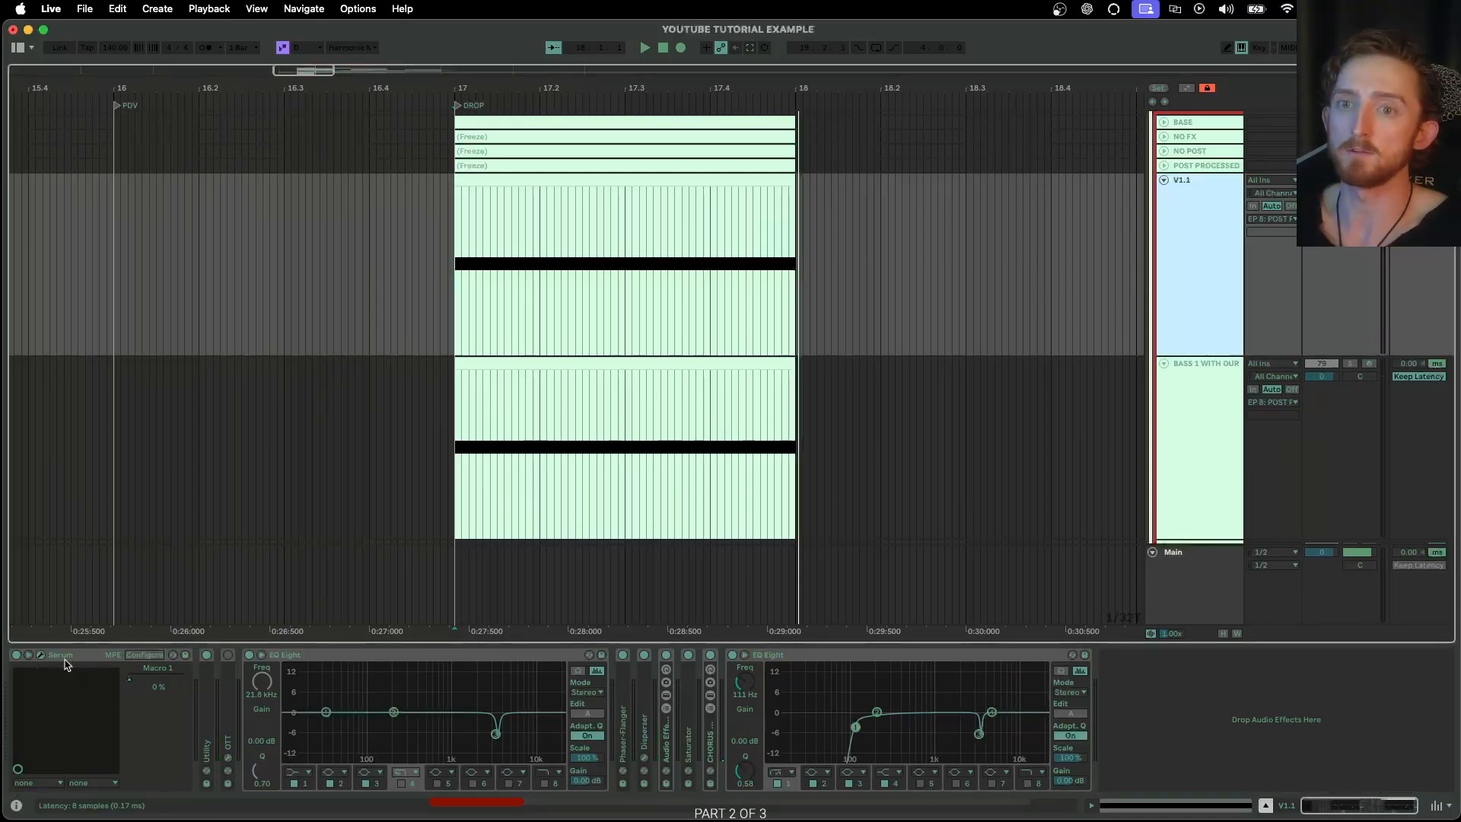
{"action": "left_click", "coordinate": [41, 655]}
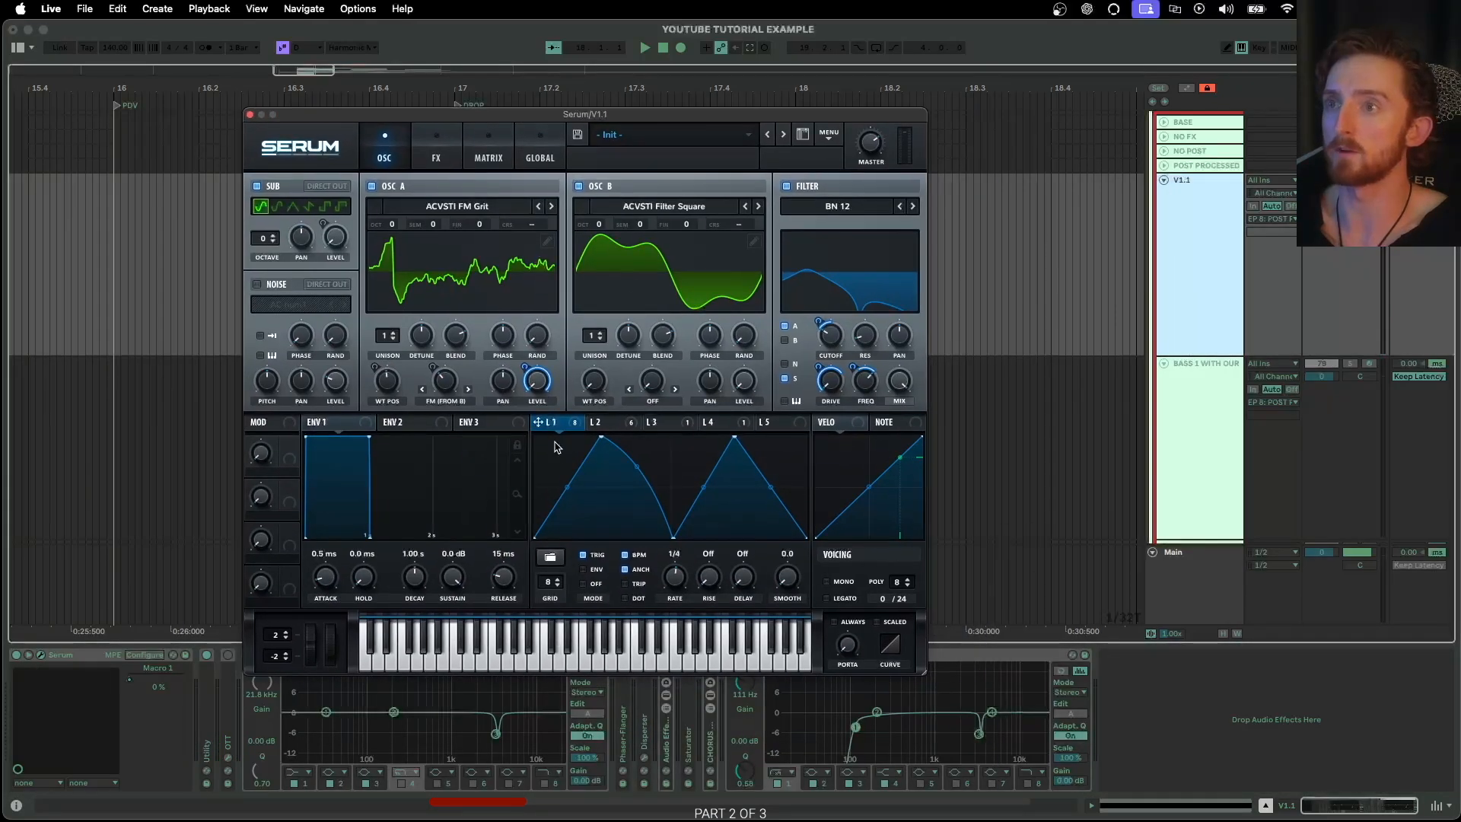
{"action": "left_click", "coordinate": [550, 559]}
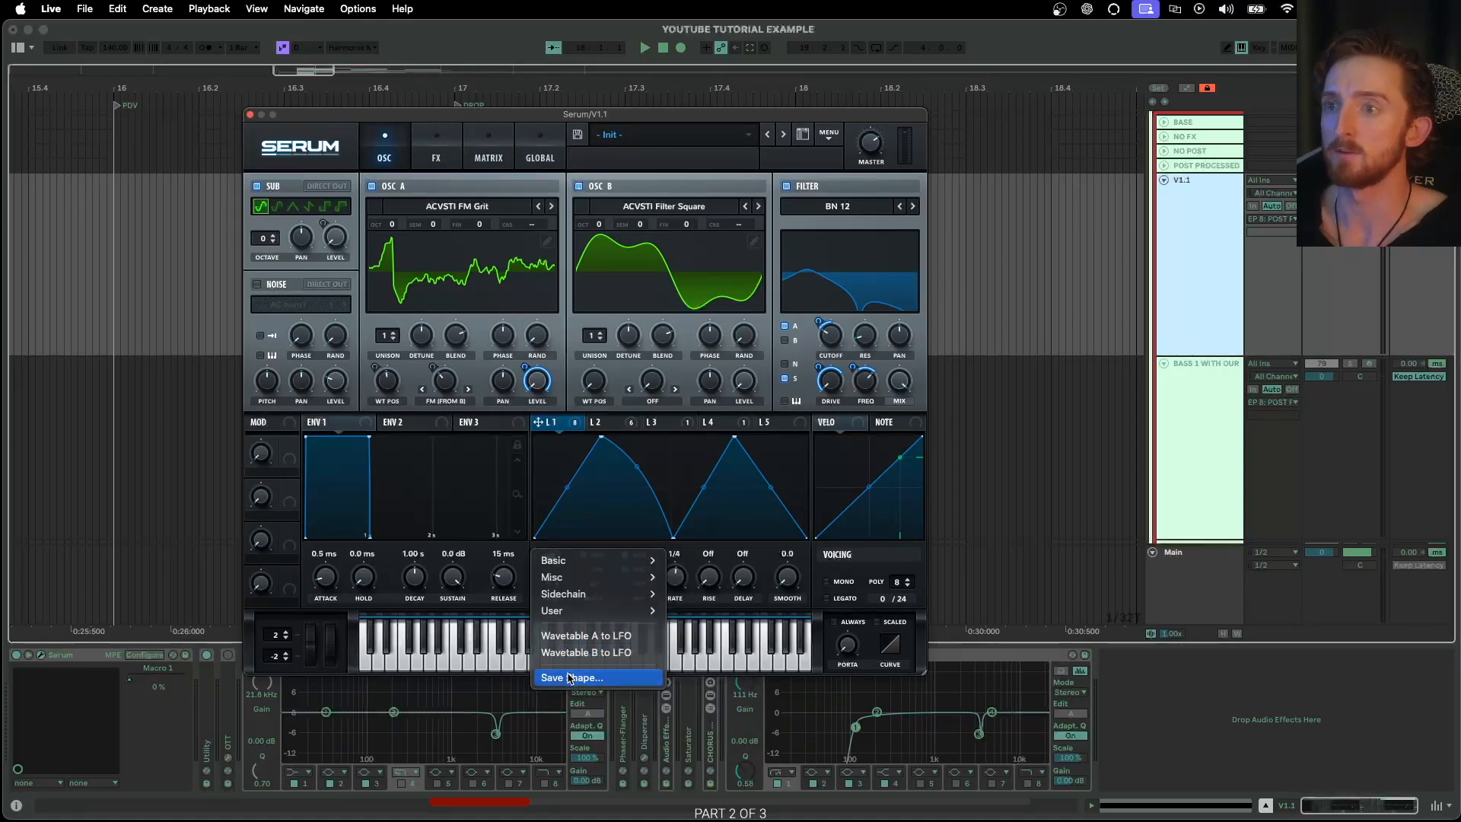
{"action": "left_click", "coordinate": [569, 677]}
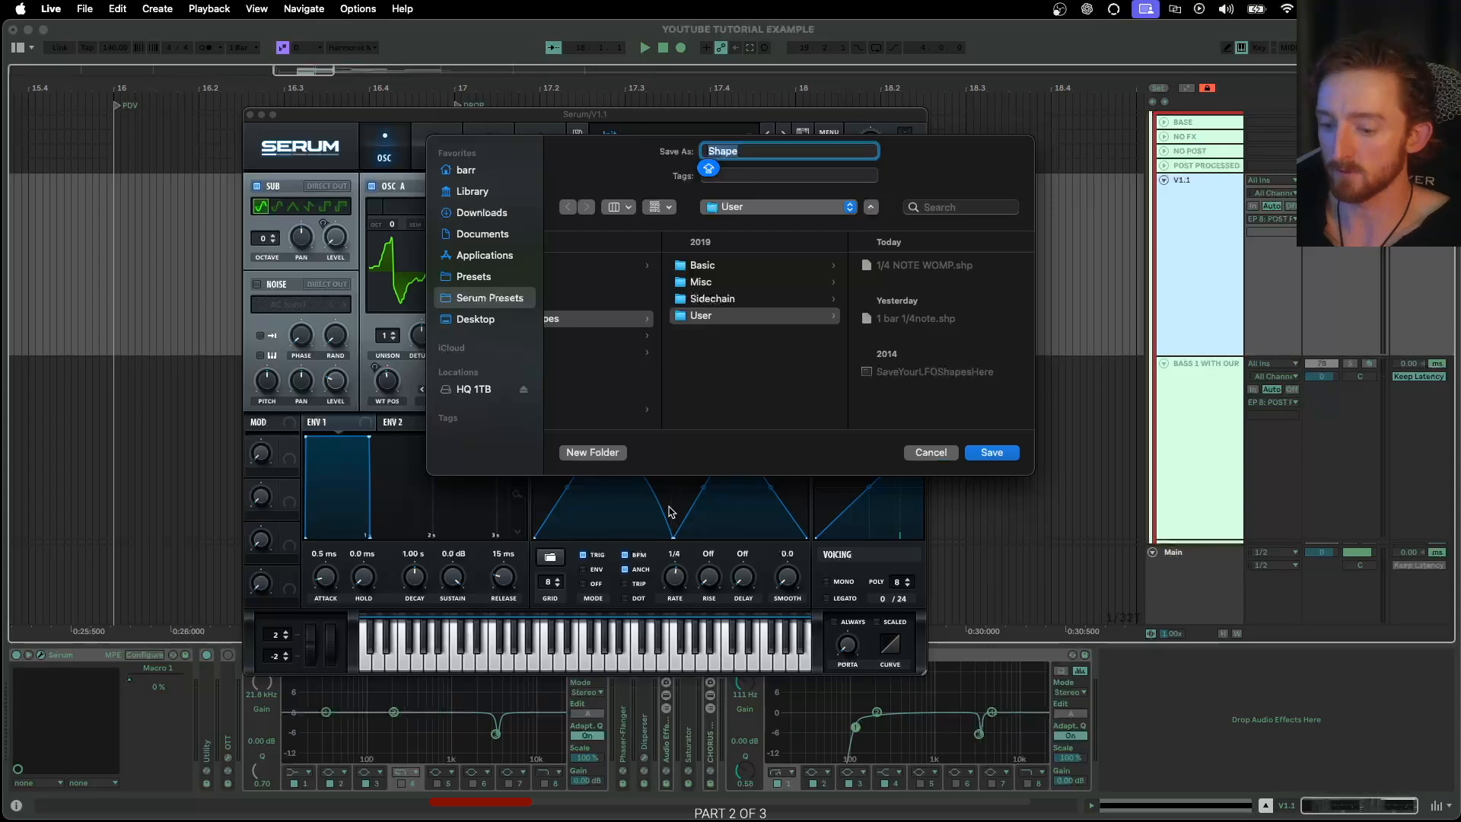
{"action": "type", "text": "YT SHAPE V1.1"}
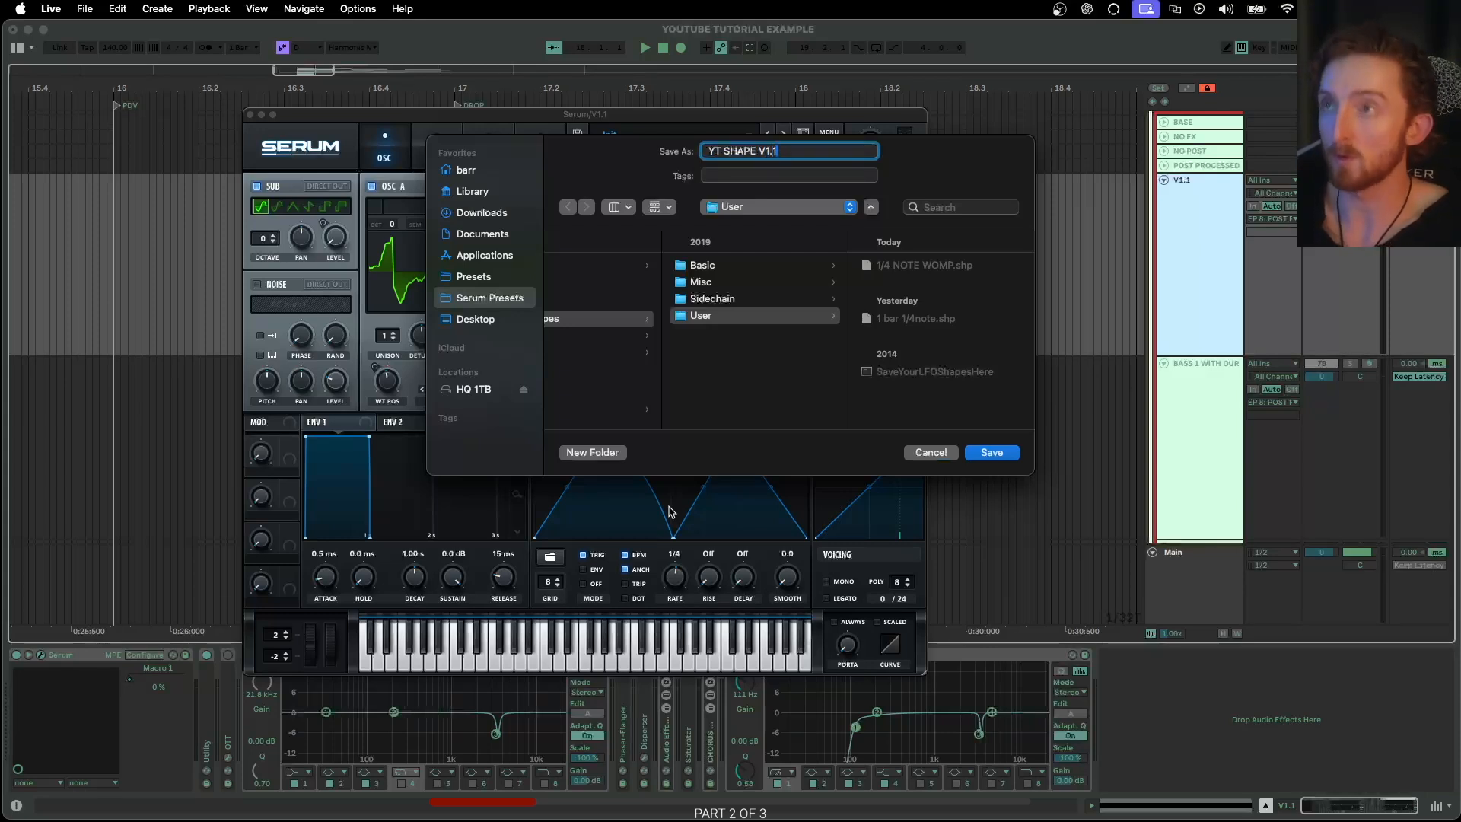
{"action": "left_click", "coordinate": [992, 452]}
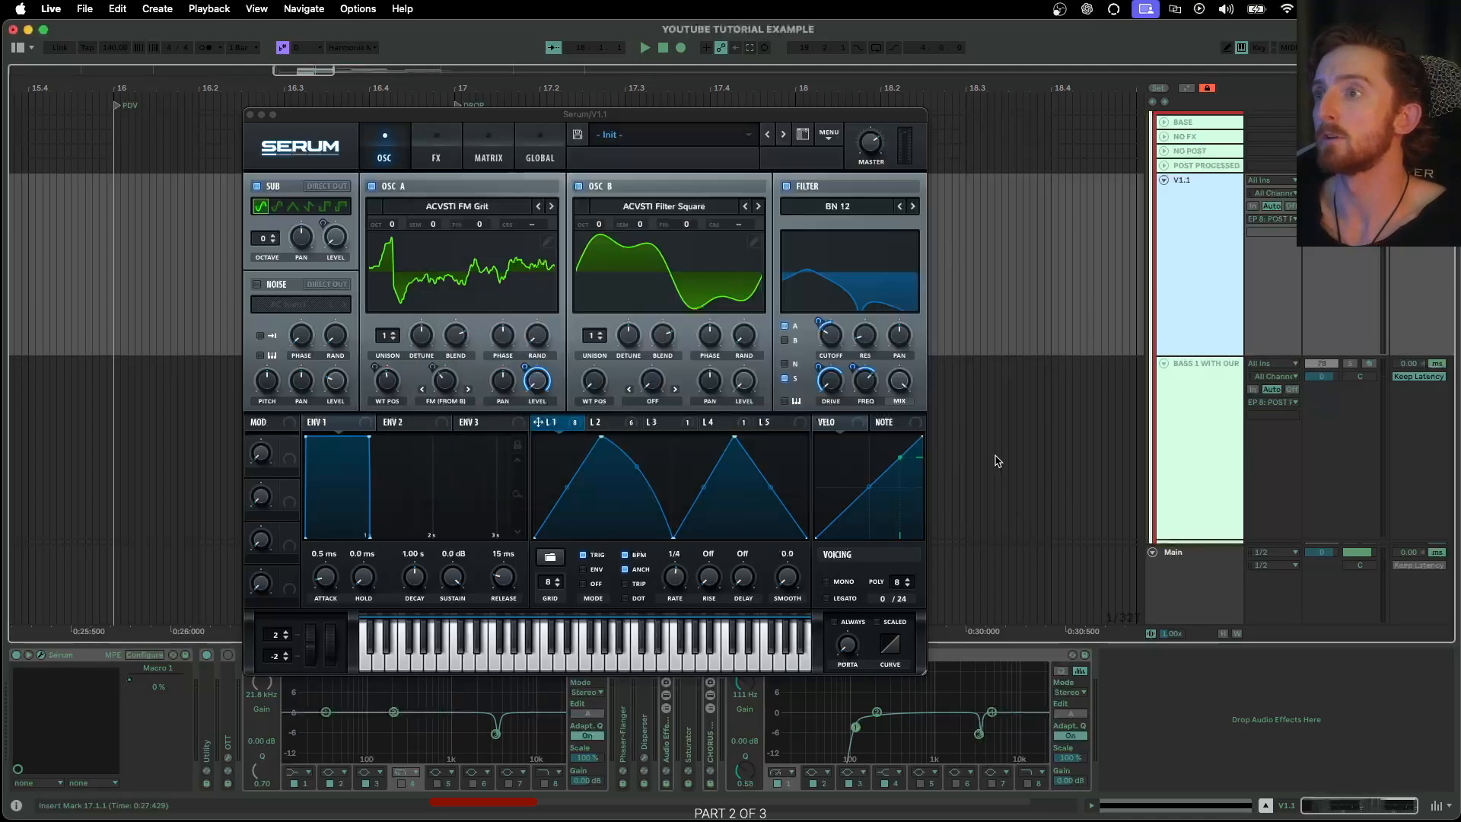
{"action": "left_click", "coordinate": [249, 114]}
Save the LFO 4 shape of V1.1's Serum as "YT SHAPE PITCH V1.1" in the User shapes folder
{"action": "left_click", "coordinate": [1079, 365]}
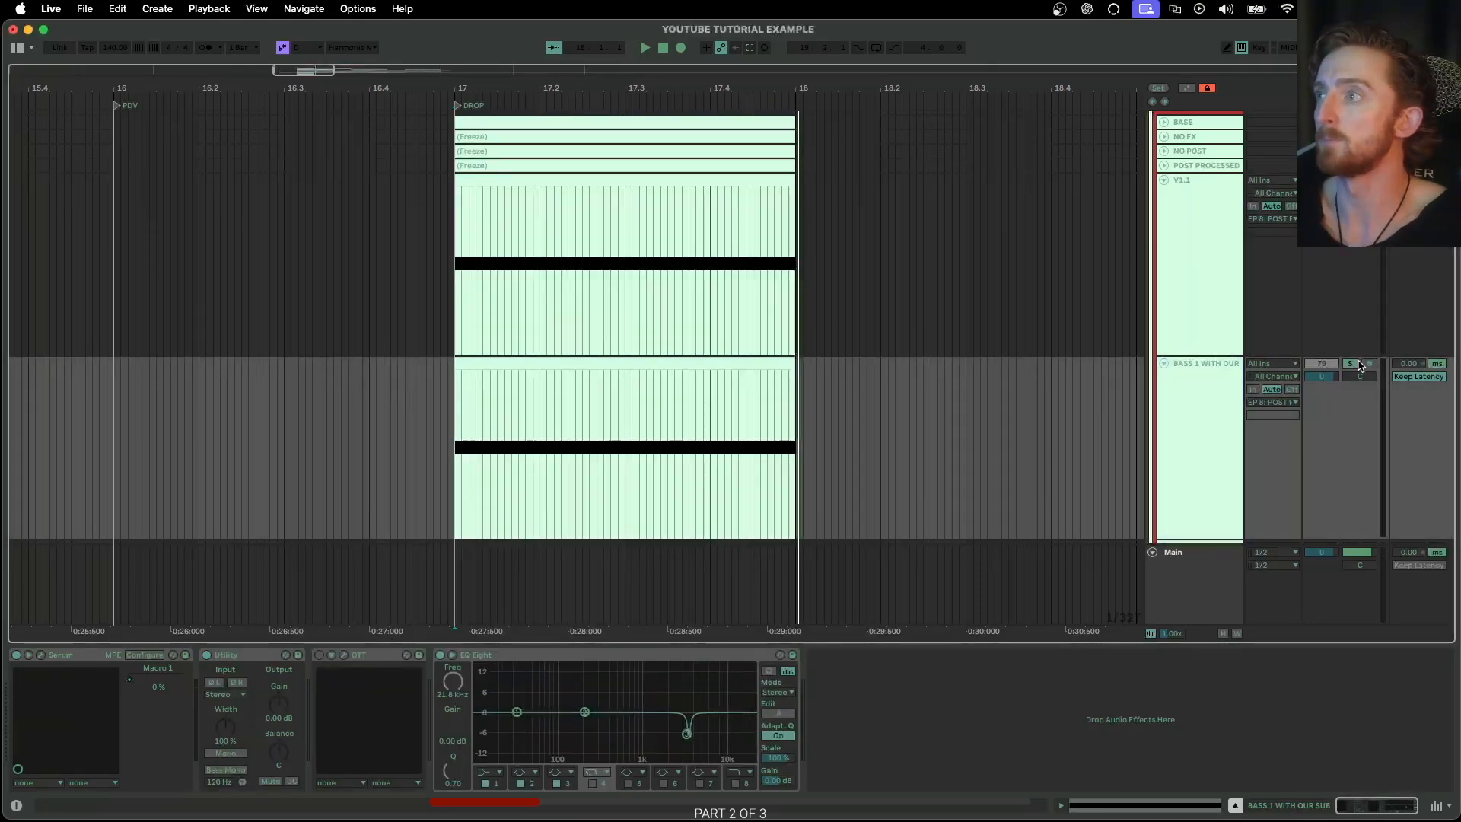
{"action": "left_click", "coordinate": [1199, 257]}
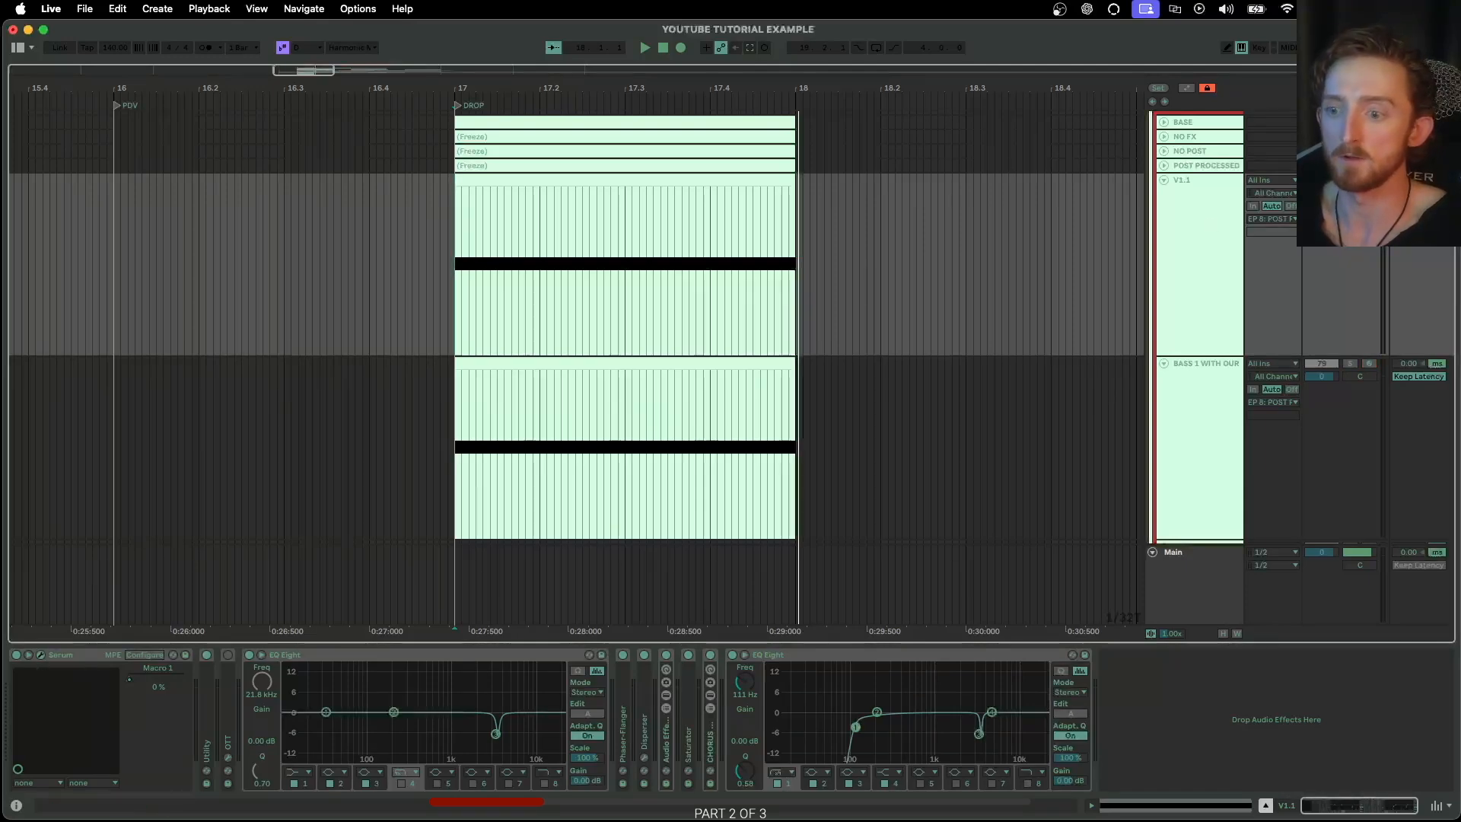
{"action": "left_click", "coordinate": [40, 655]}
{"action": "left_click", "coordinate": [684, 485]}
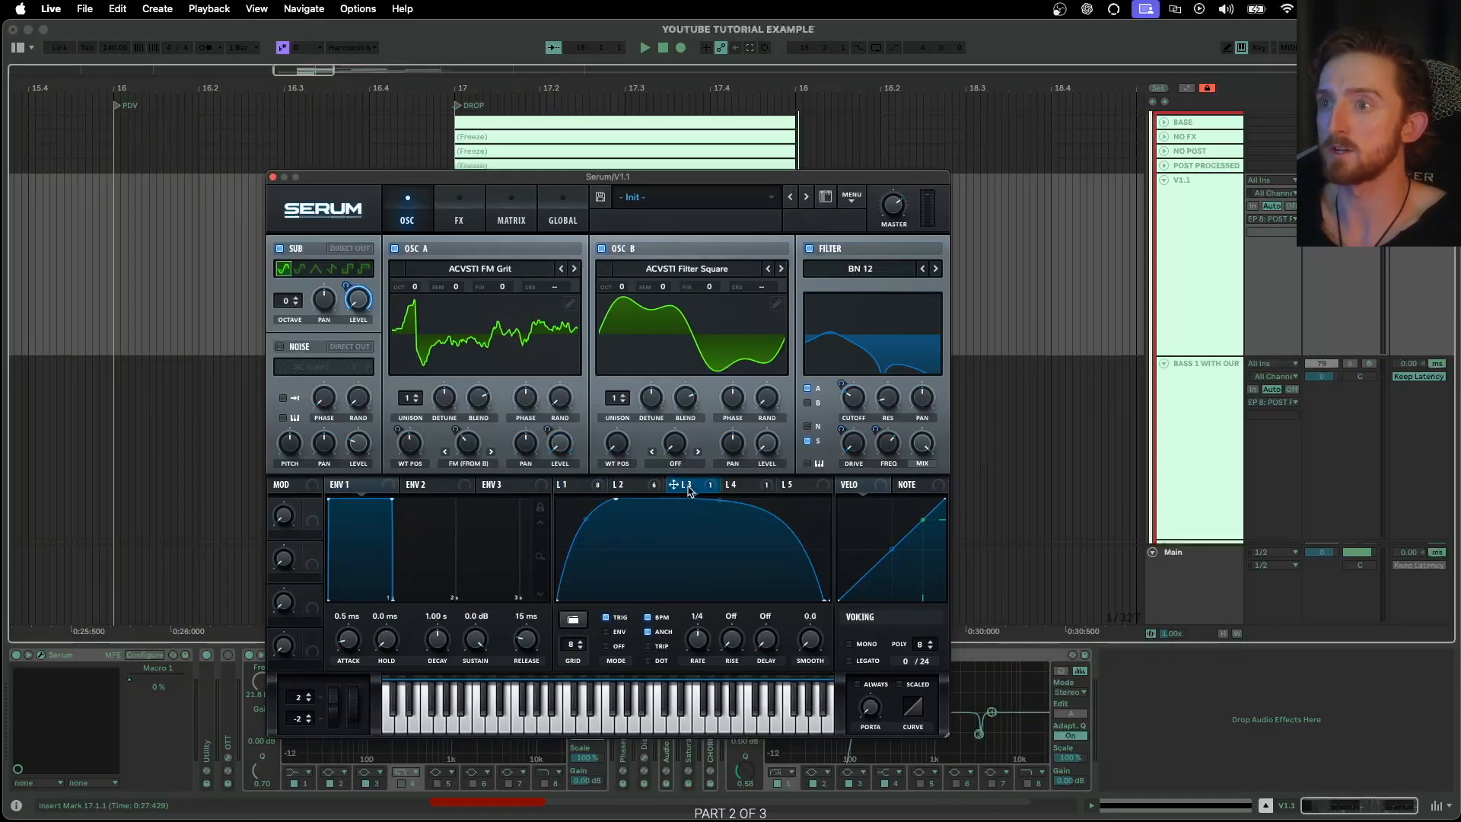
{"action": "left_click", "coordinate": [738, 484]}
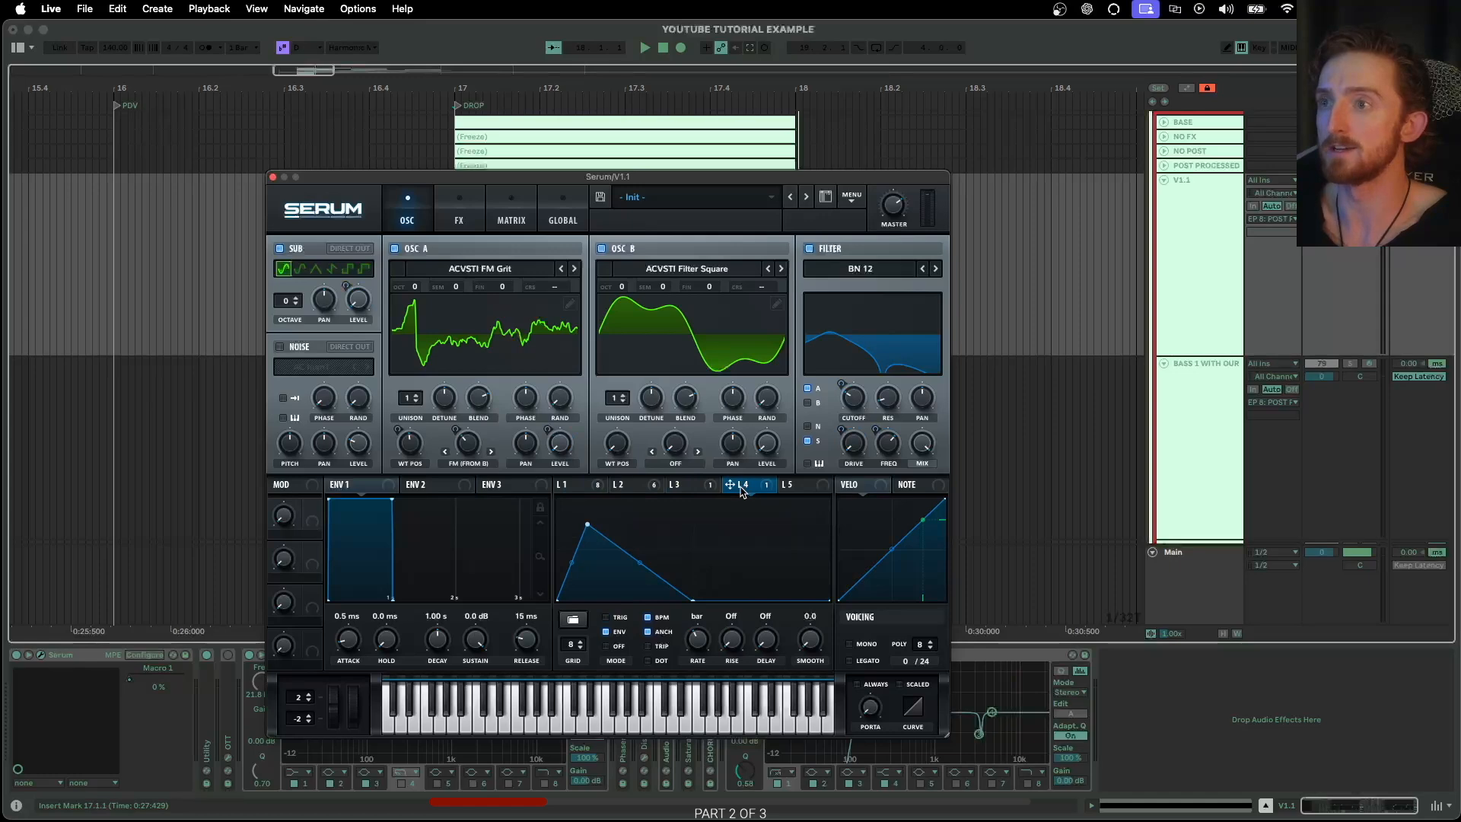
{"action": "left_click", "coordinate": [580, 620]}
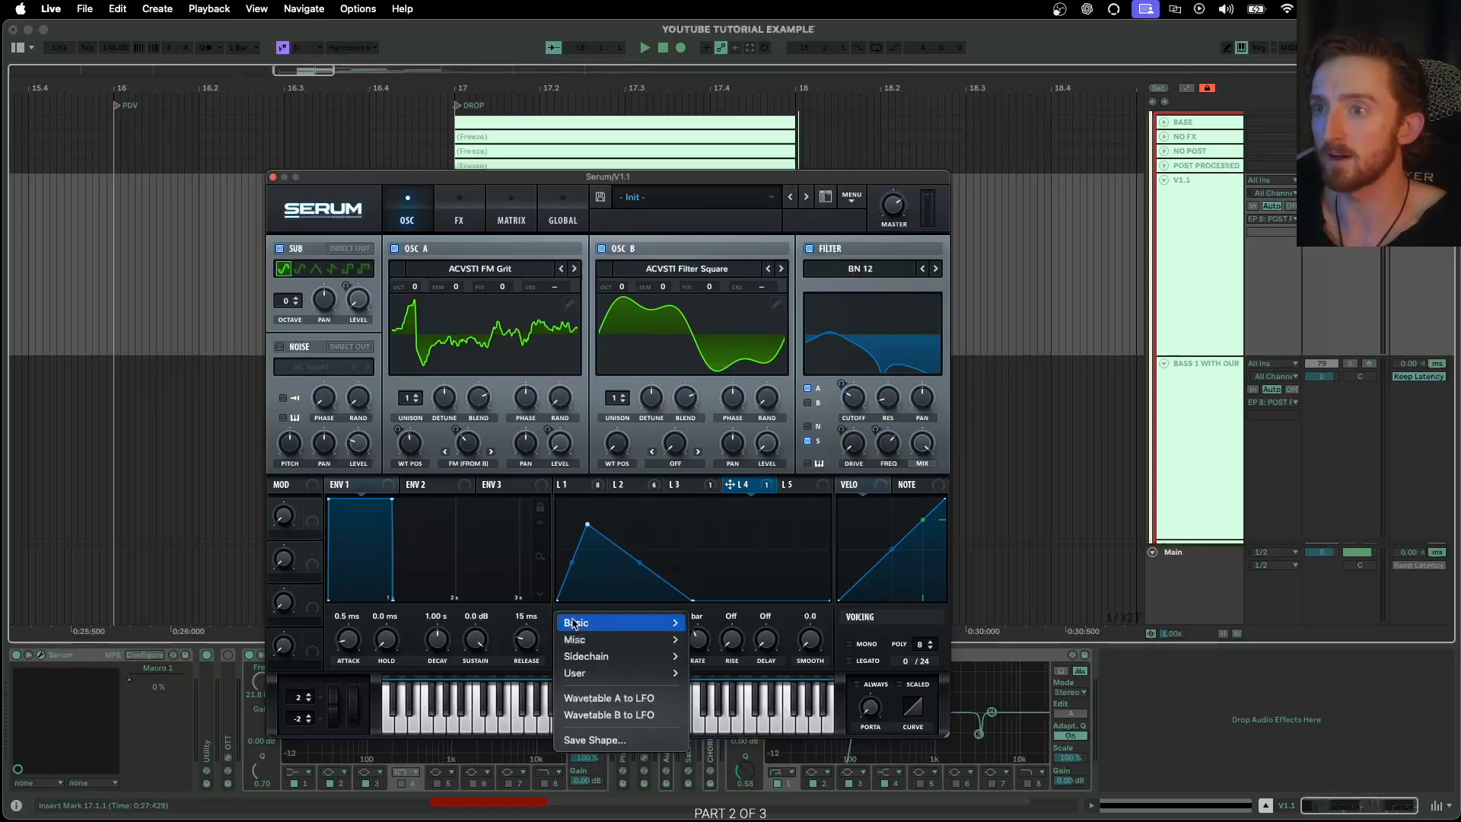
{"action": "left_click", "coordinate": [605, 738]}
{"action": "type", "text": "YT SHAPE PITCH V1.1"}
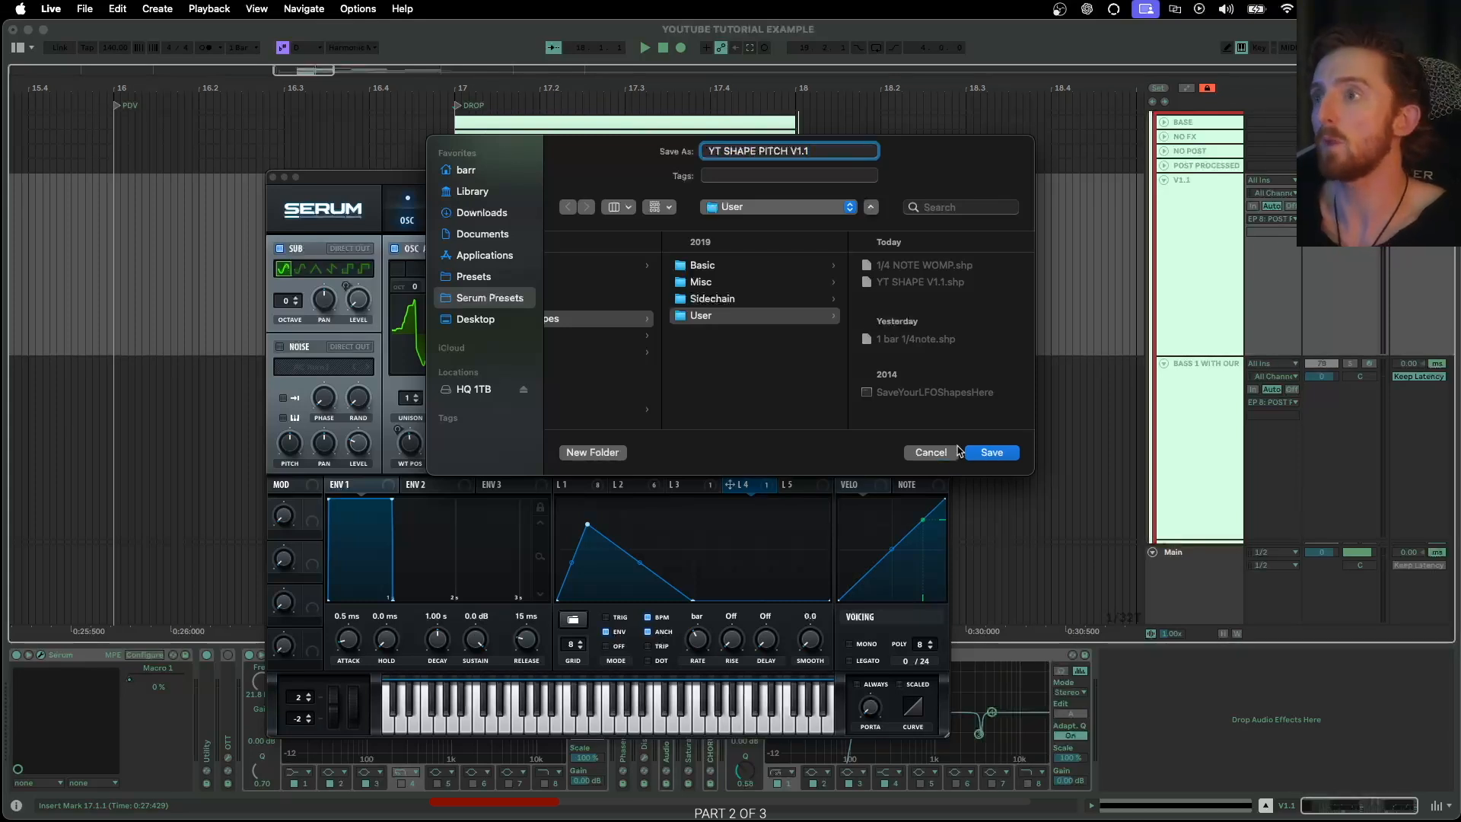
{"action": "left_click", "coordinate": [983, 454]}
{"action": "left_click", "coordinate": [273, 177]}
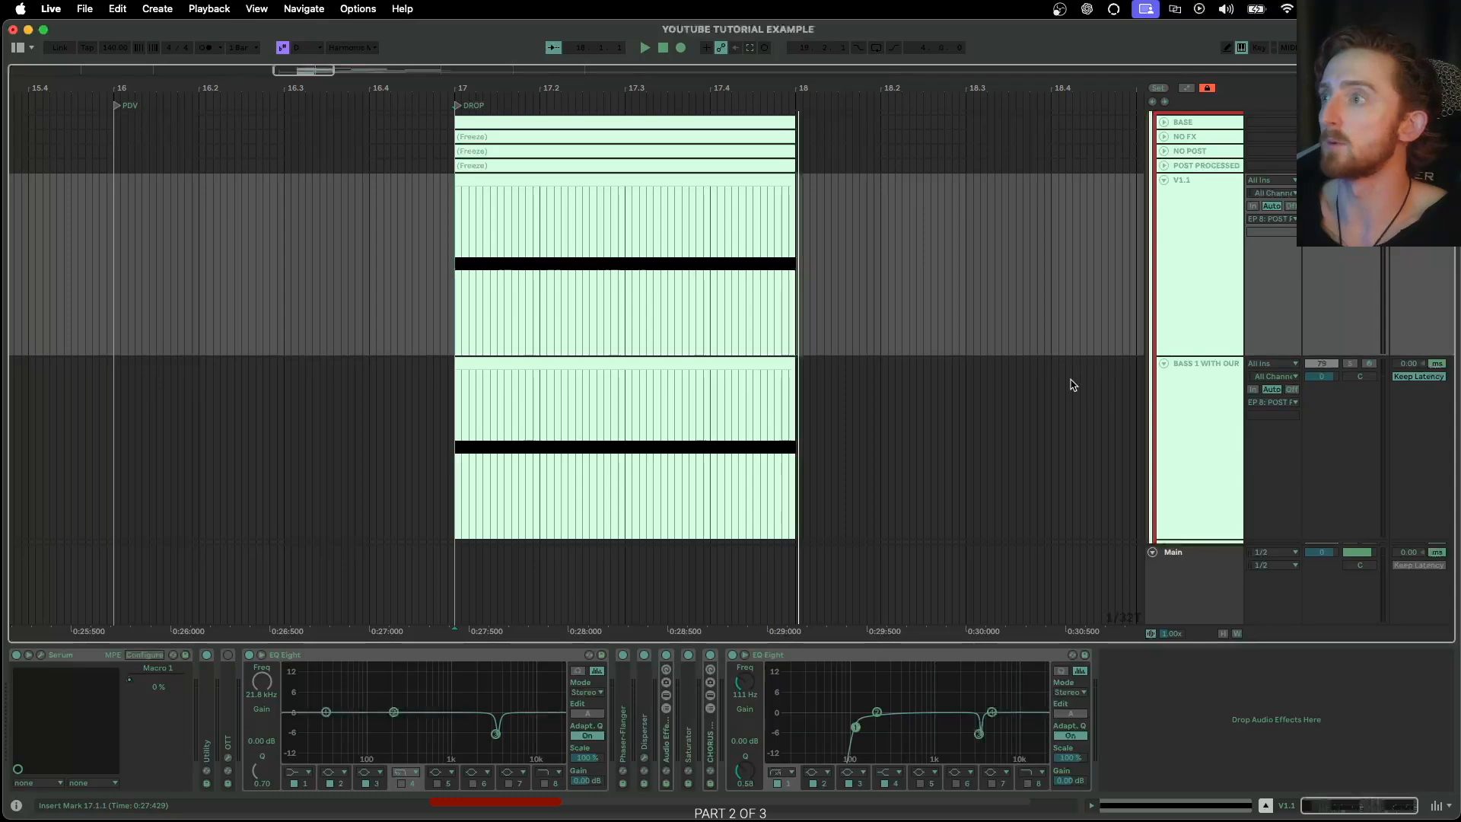
{"action": "left_click", "coordinate": [1197, 398]}
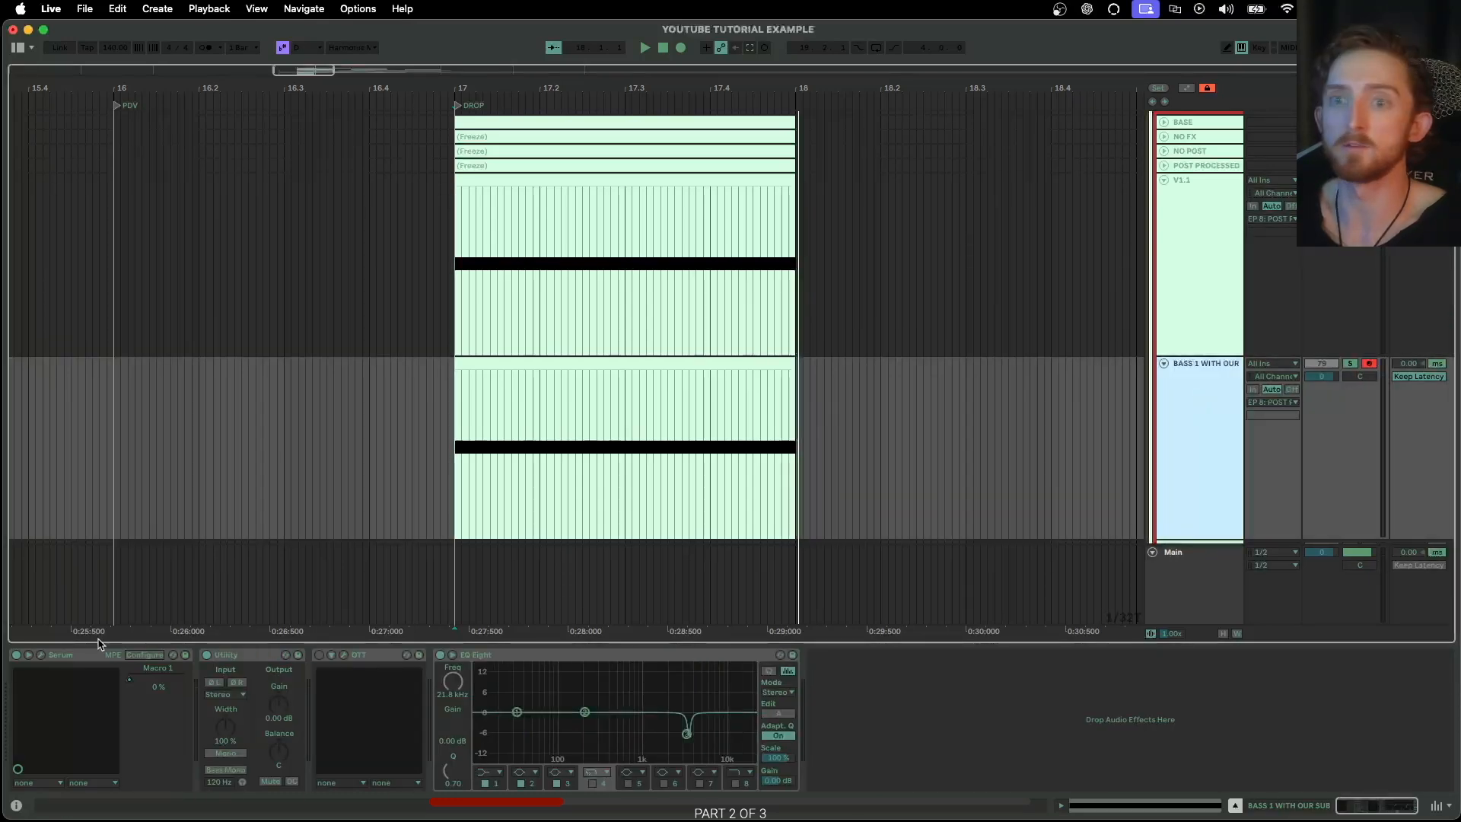
{"action": "left_click", "coordinate": [41, 654]}
{"action": "left_click_drag", "start_coordinate": [589, 792], "coordinate": [613, 138]}
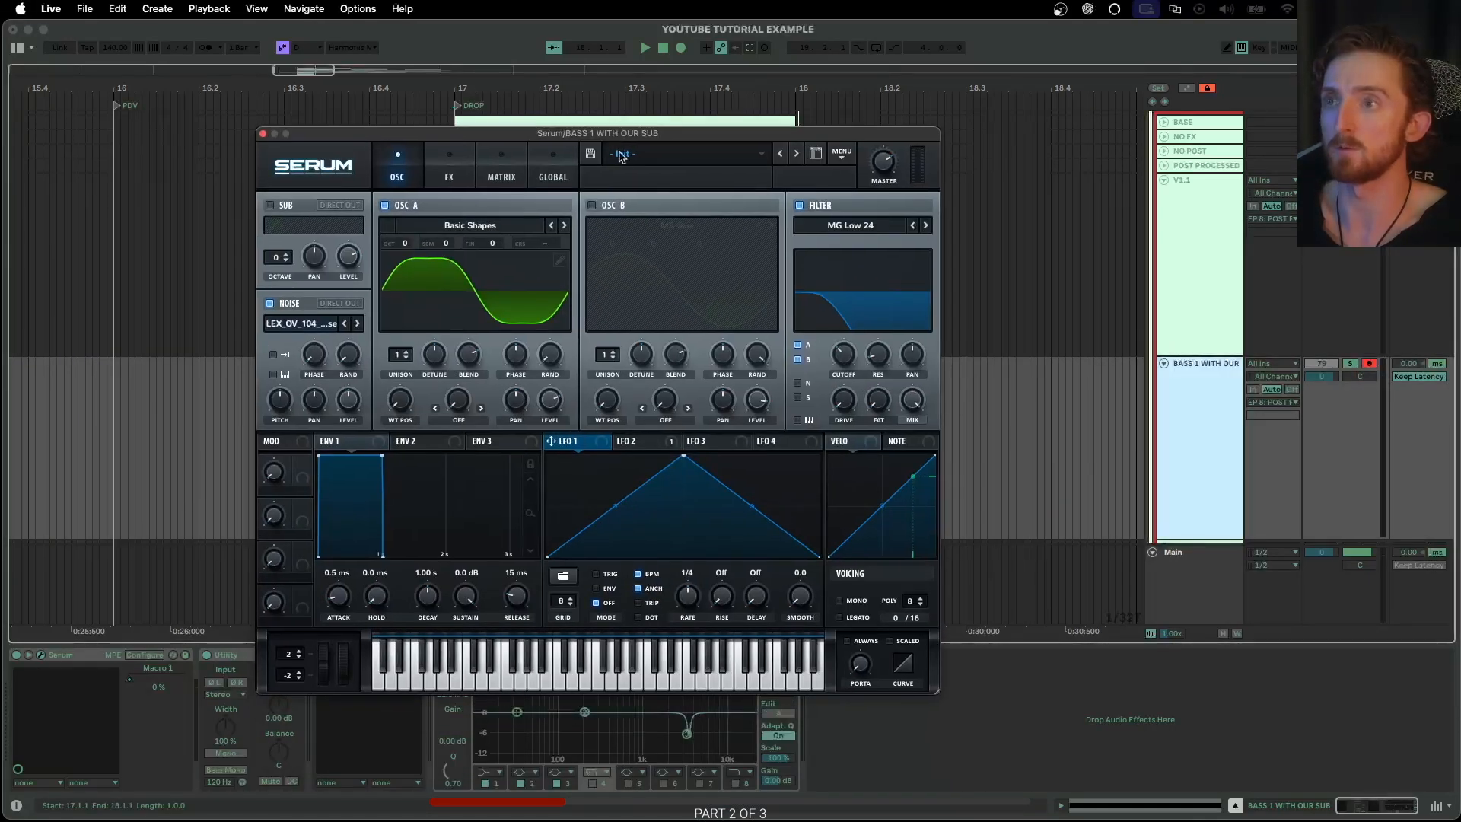
{"action": "left_click", "coordinate": [563, 578]}
{"action": "mouse_move", "coordinate": [650, 629]}
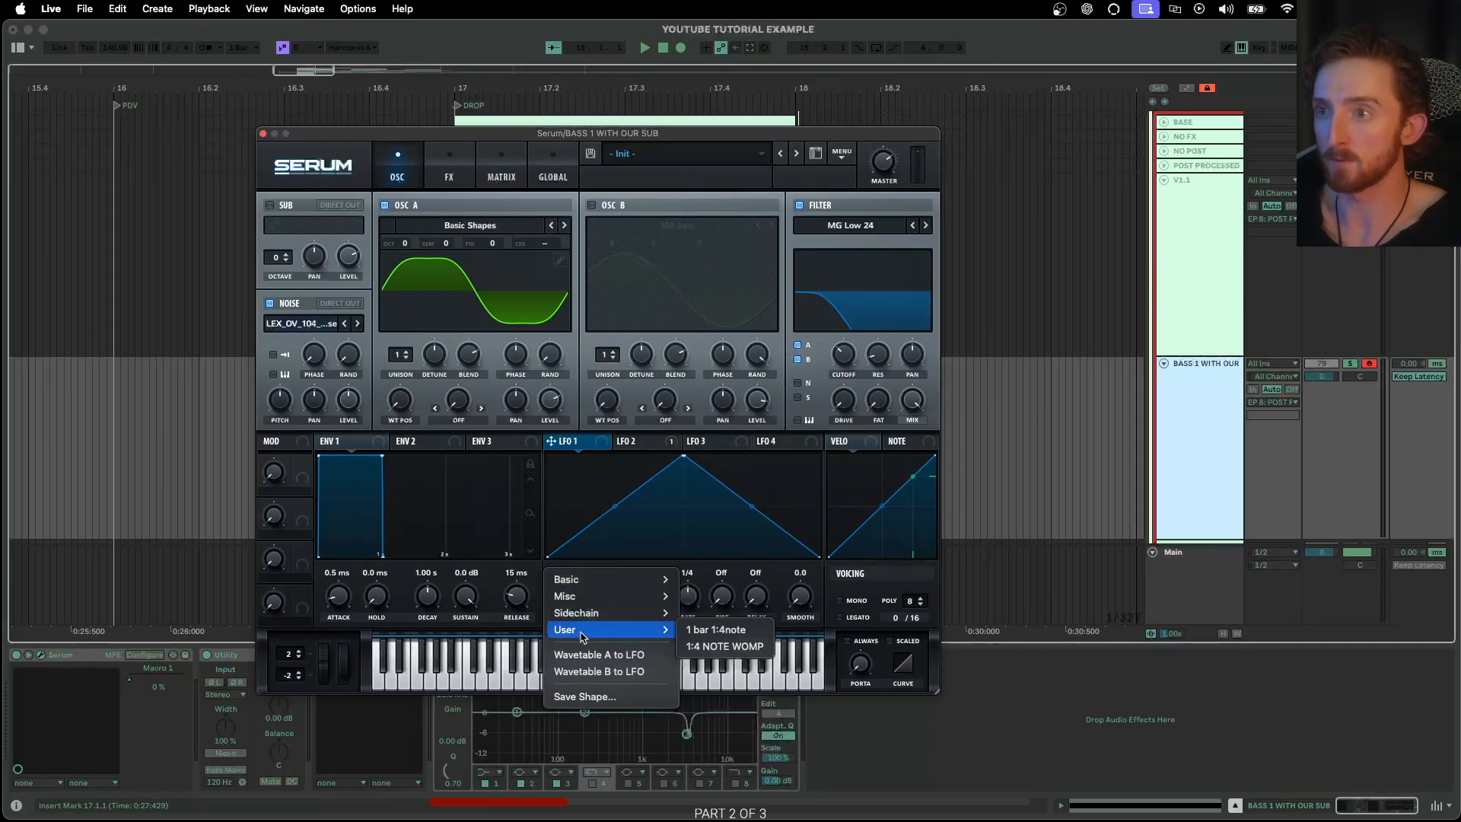
{"action": "left_click", "coordinate": [657, 530]}
{"action": "left_click", "coordinate": [264, 133]}
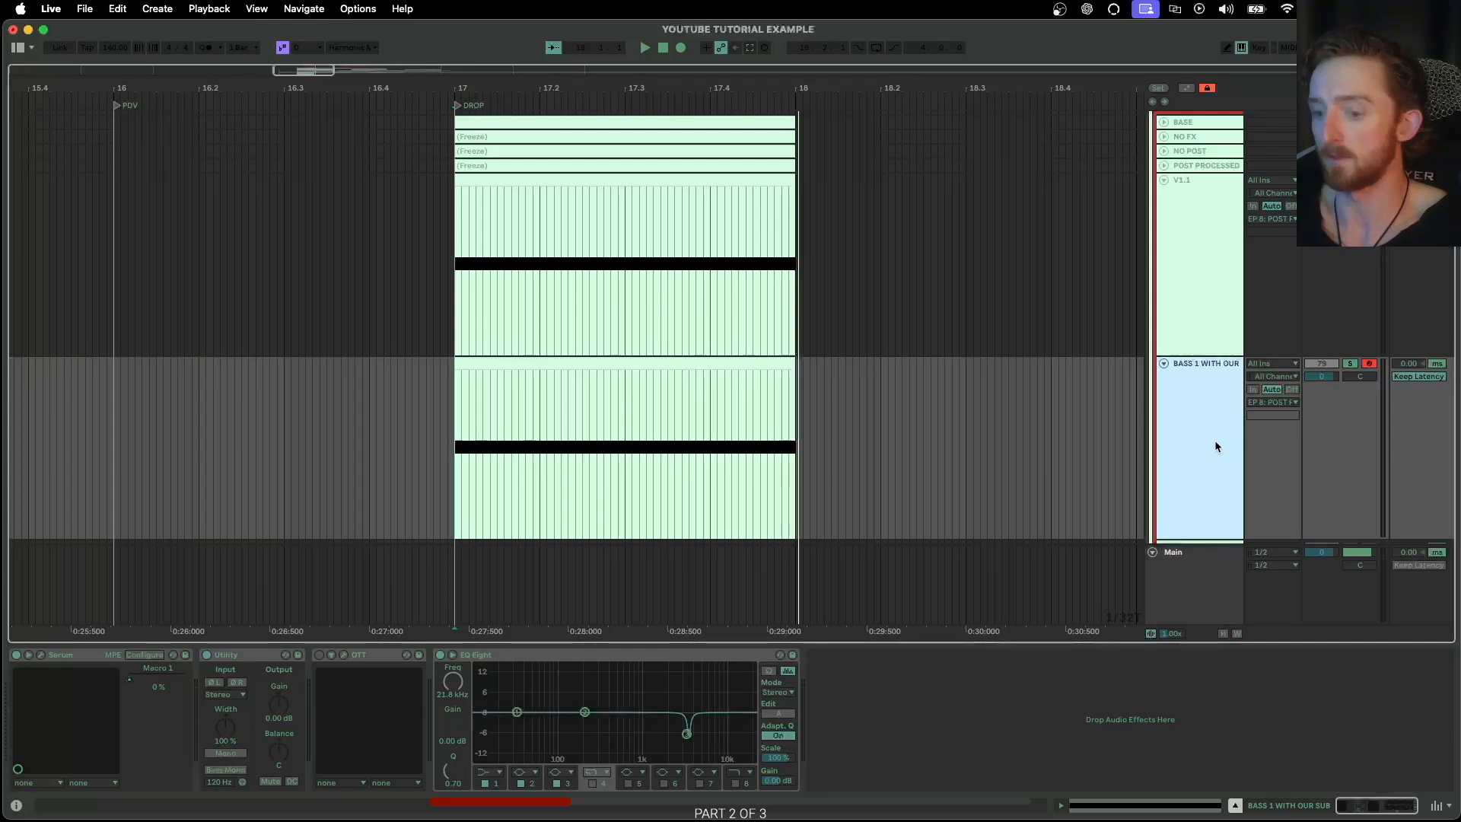
Duplicate the BASS 1 WITH OUR SUB track together with its clip and devices
{"action": "key", "text": "super+d"}
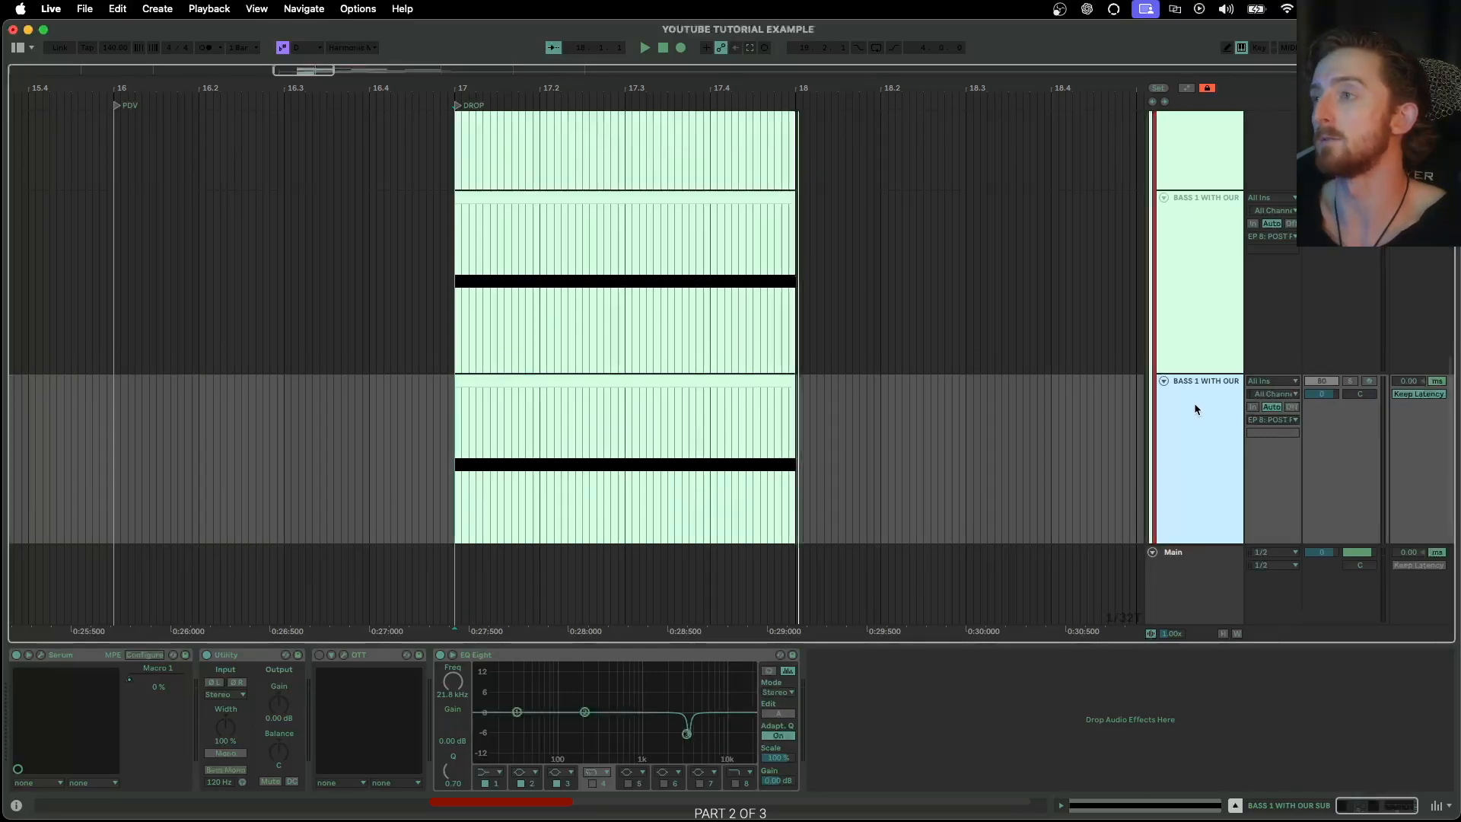
Solo and arm the lowest duplicate of BASS 1 WITH OUR SUB and open its Serum
{"action": "left_click", "coordinate": [1199, 302]}
{"action": "left_click", "coordinate": [1349, 382]}
{"action": "left_click", "coordinate": [1368, 381]}
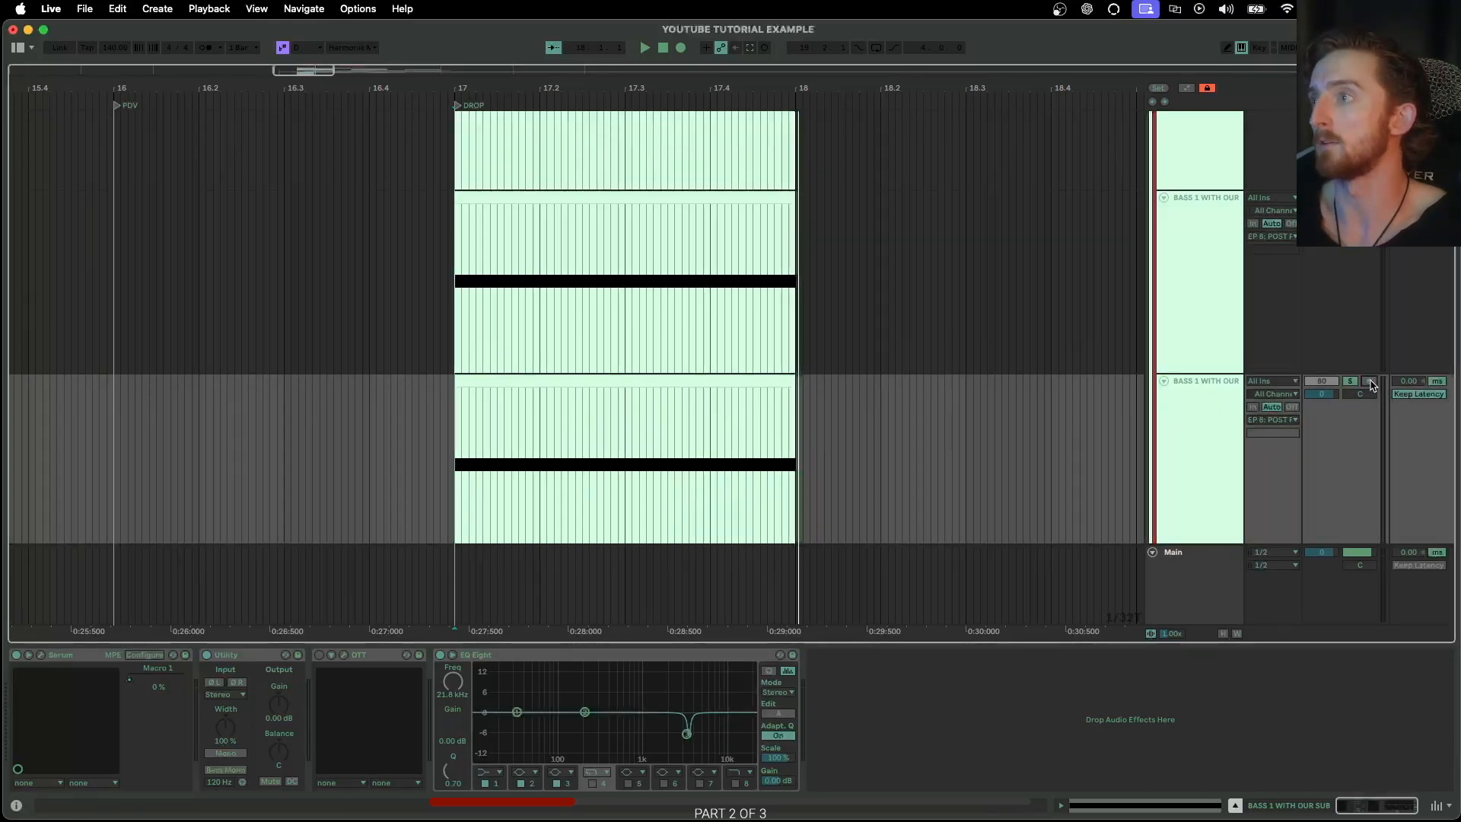
{"action": "left_click", "coordinate": [40, 655]}
{"action": "left_click_drag", "start_coordinate": [557, 647], "coordinate": [495, 144]}
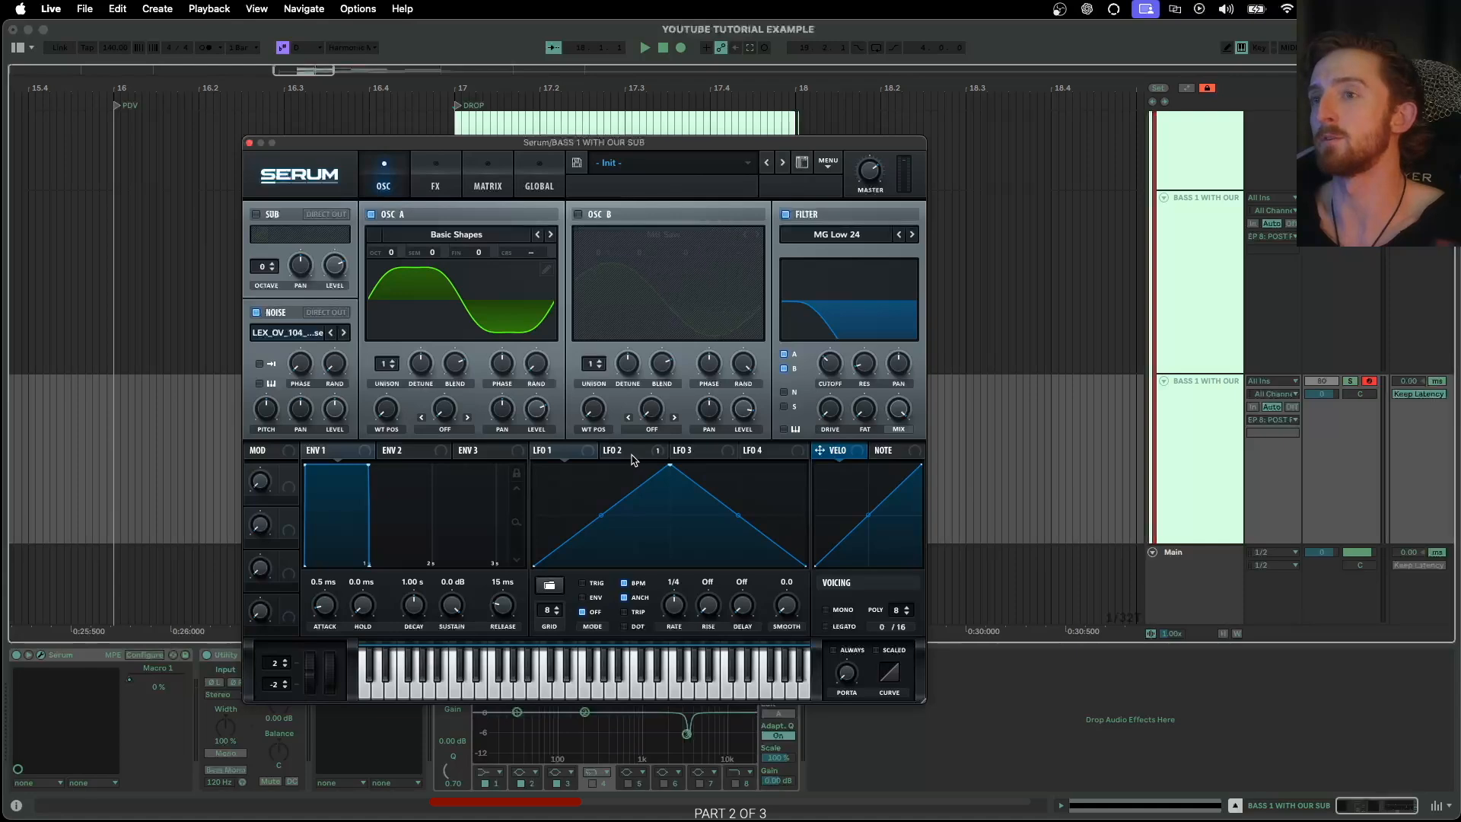
Load the user shape YT SHAPE V1.1 into LFO 1 and bend its segments into two rounded humps
{"action": "left_click", "coordinate": [549, 585]}
{"action": "mouse_move", "coordinate": [578, 639]}
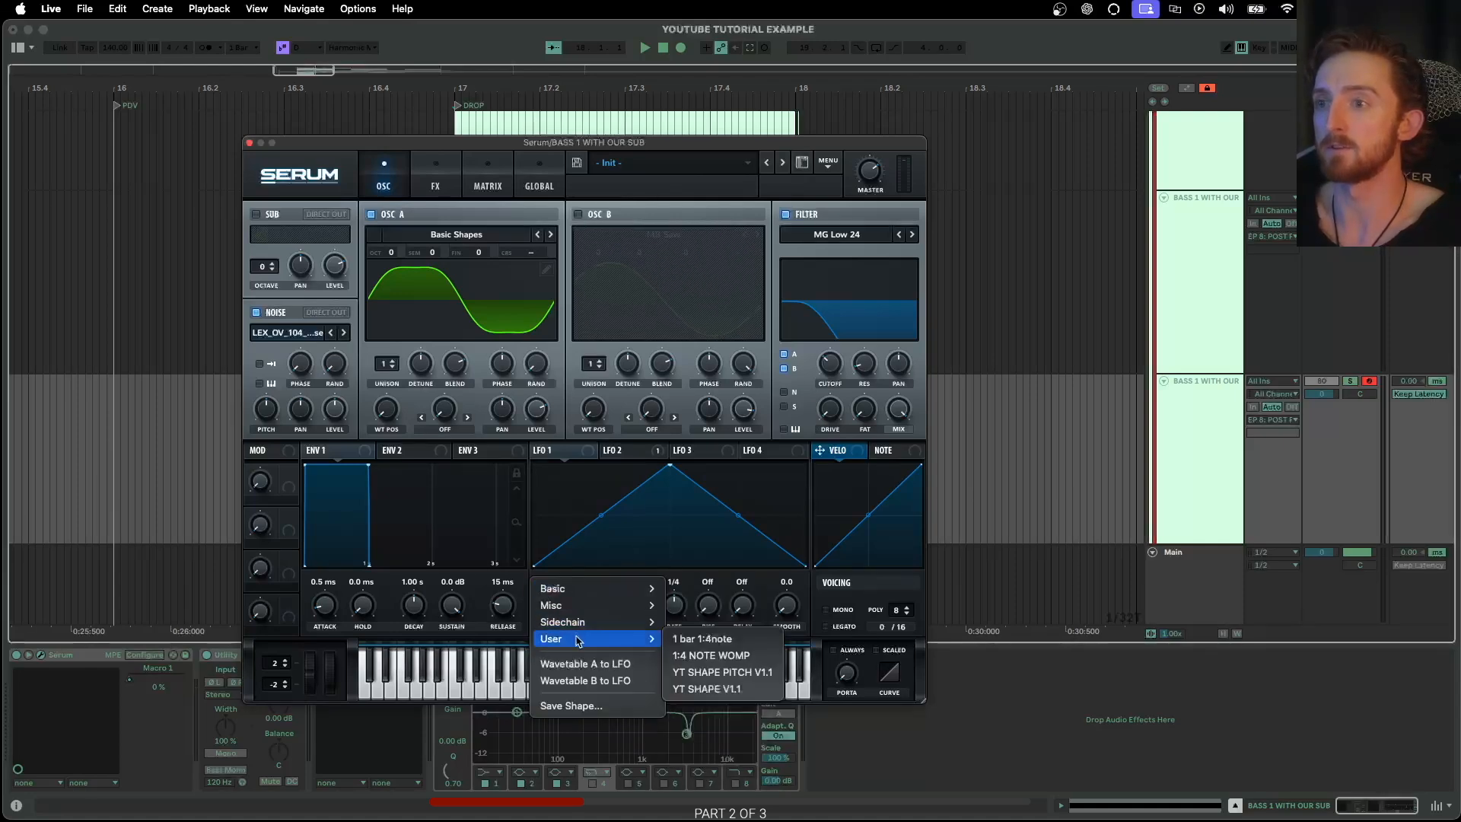
{"action": "left_click", "coordinate": [716, 689]}
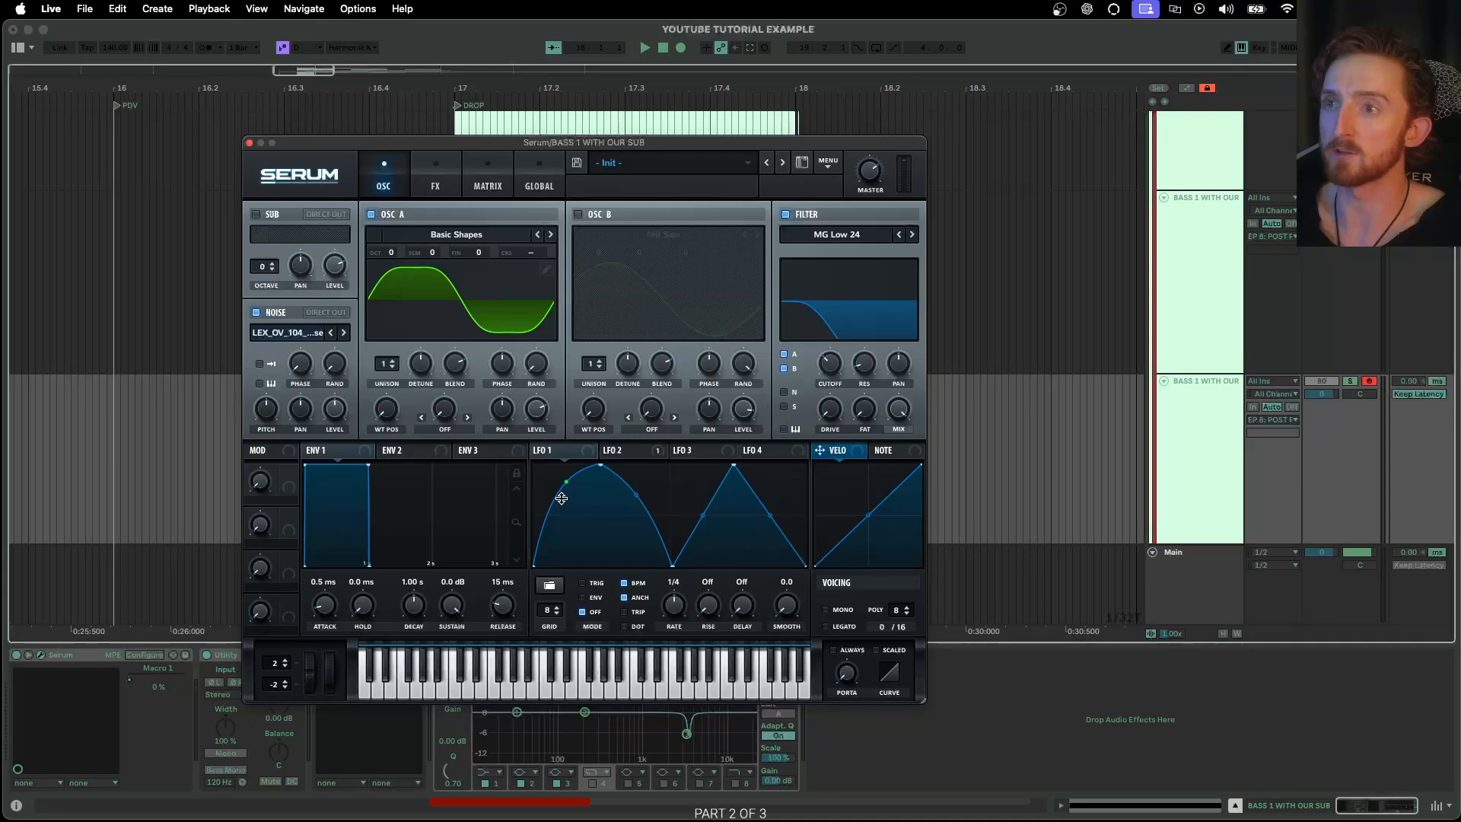
{"action": "left_click_drag", "start_coordinate": [705, 516], "coordinate": [787, 493]}
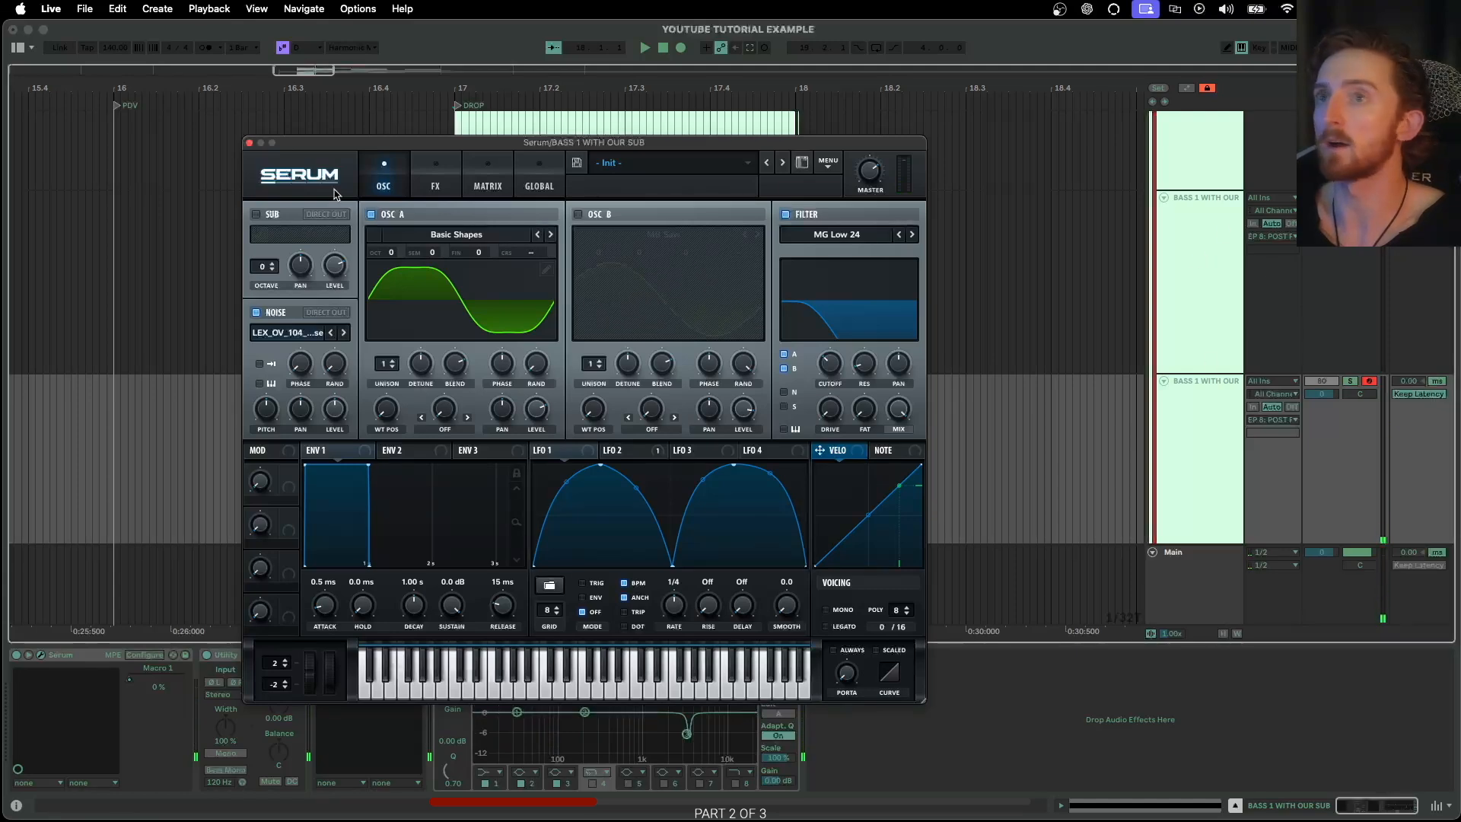
Assign LFO 1 to the oscillator A level in the lowest BASS 1 WITH OUR SUB track's Serum
{"action": "left_click", "coordinate": [250, 143]}
{"action": "scroll", "coordinate": [1103, 350], "scroll_direction": "down", "scroll_amount": 2}
{"action": "left_click", "coordinate": [1161, 364]}
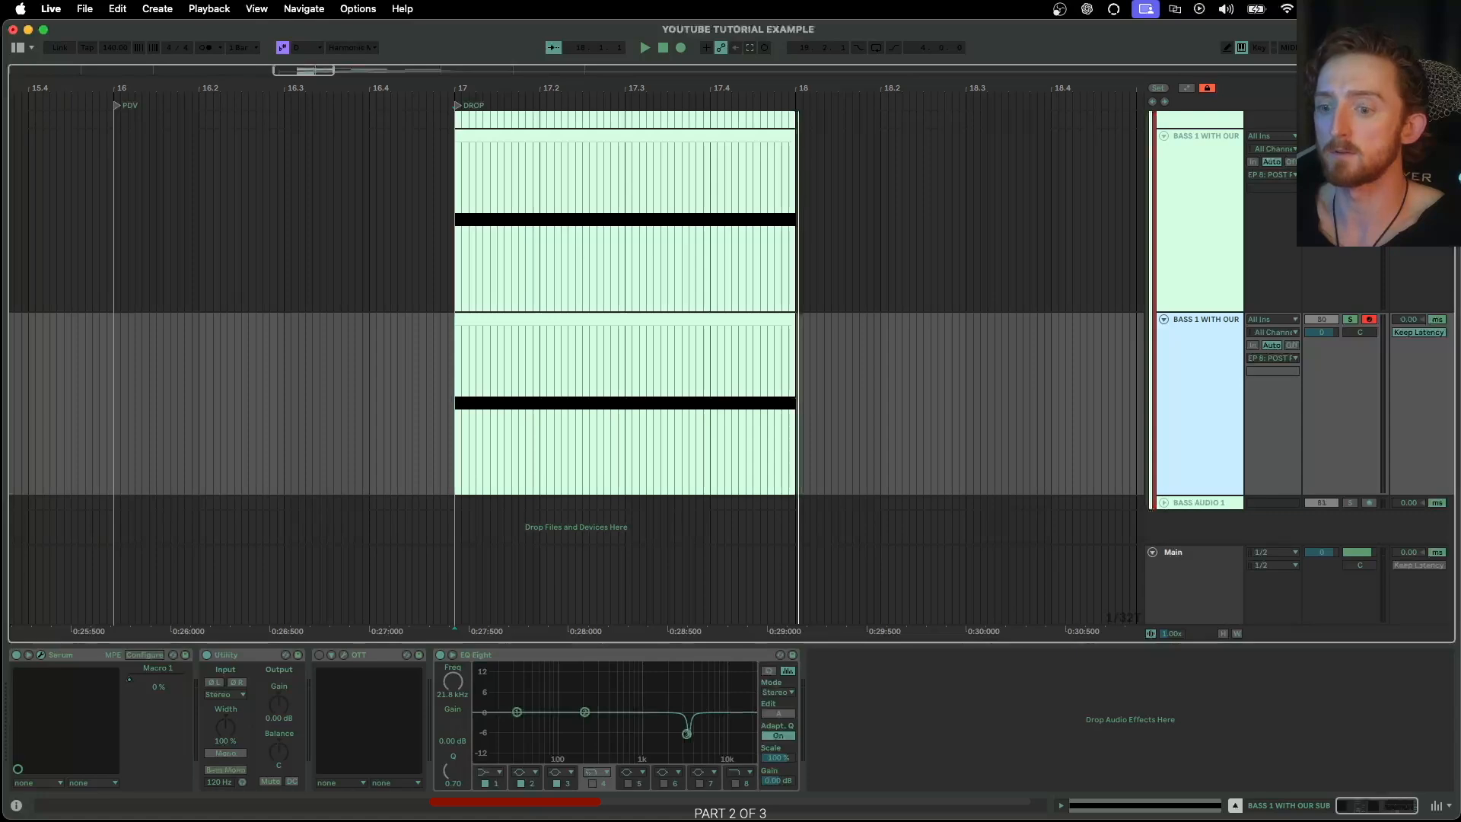
{"action": "left_click_drag", "start_coordinate": [582, 820], "coordinate": [559, 145]}
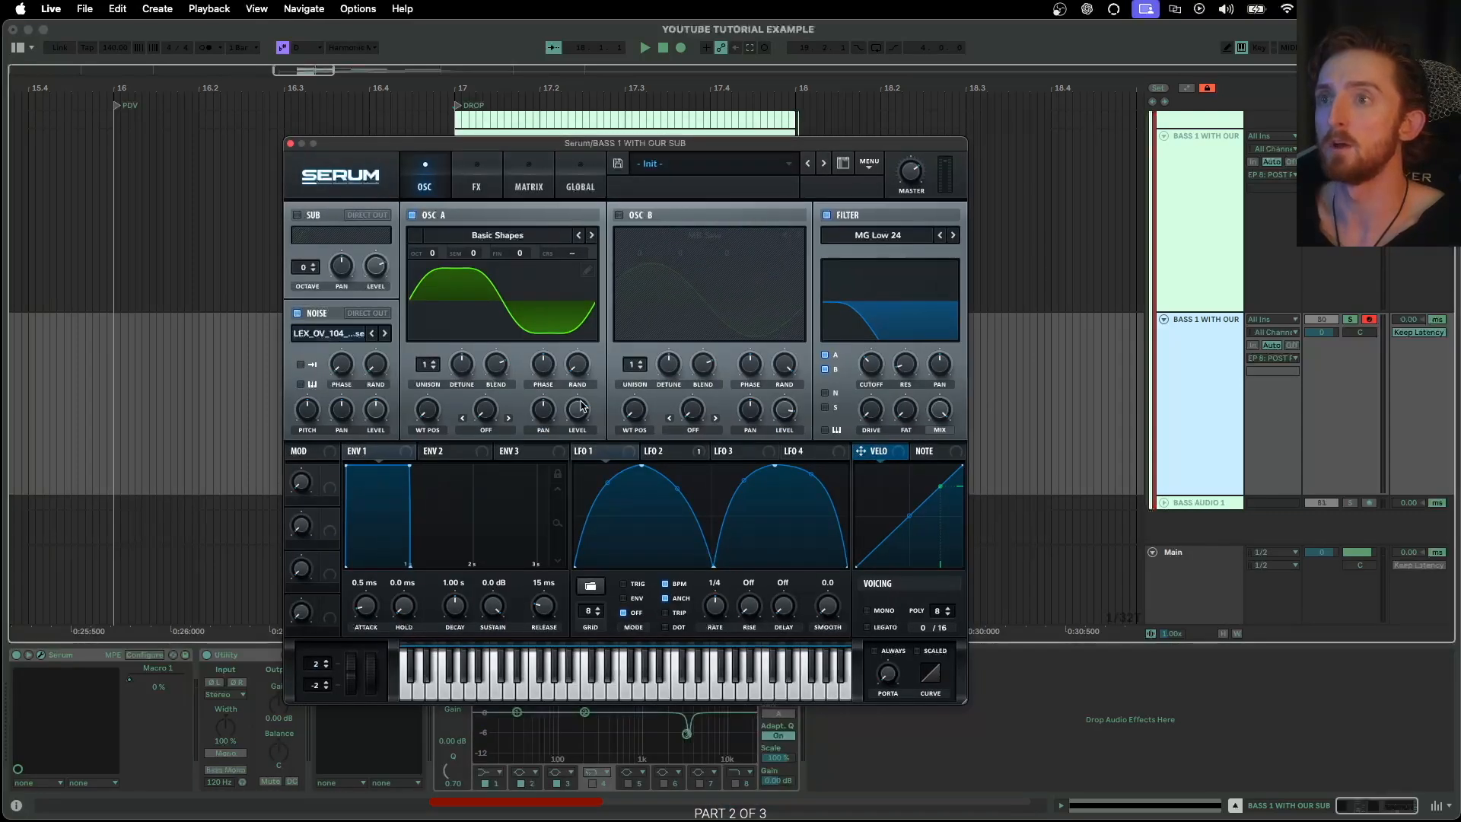
{"action": "left_click_drag", "start_coordinate": [575, 417], "coordinate": [577, 411]}
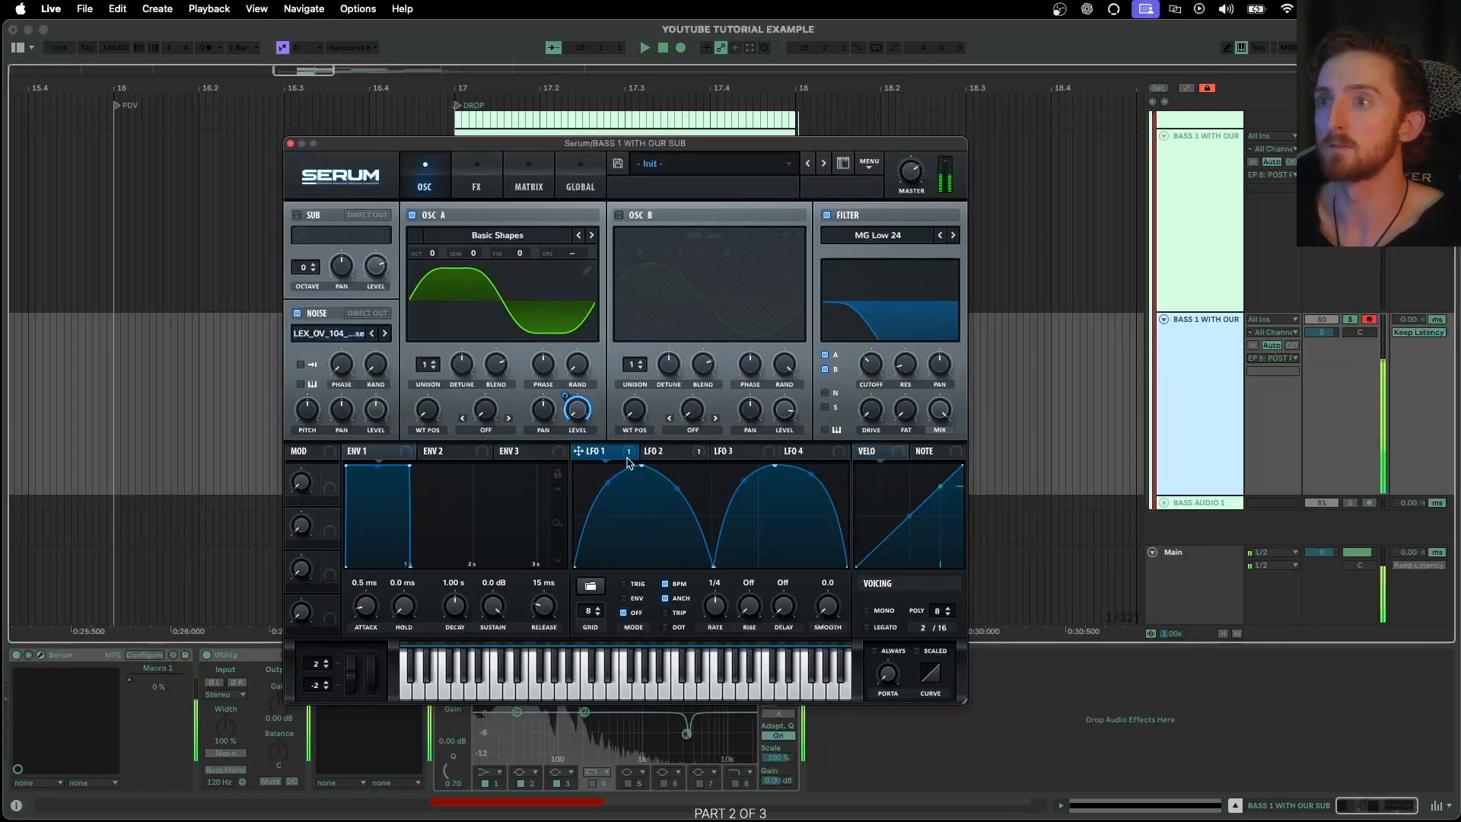
Load the user shape YT SHAPE PITCH V1.1 into LFO 2, set its rate to bar and close Serum
{"action": "left_click", "coordinate": [680, 453]}
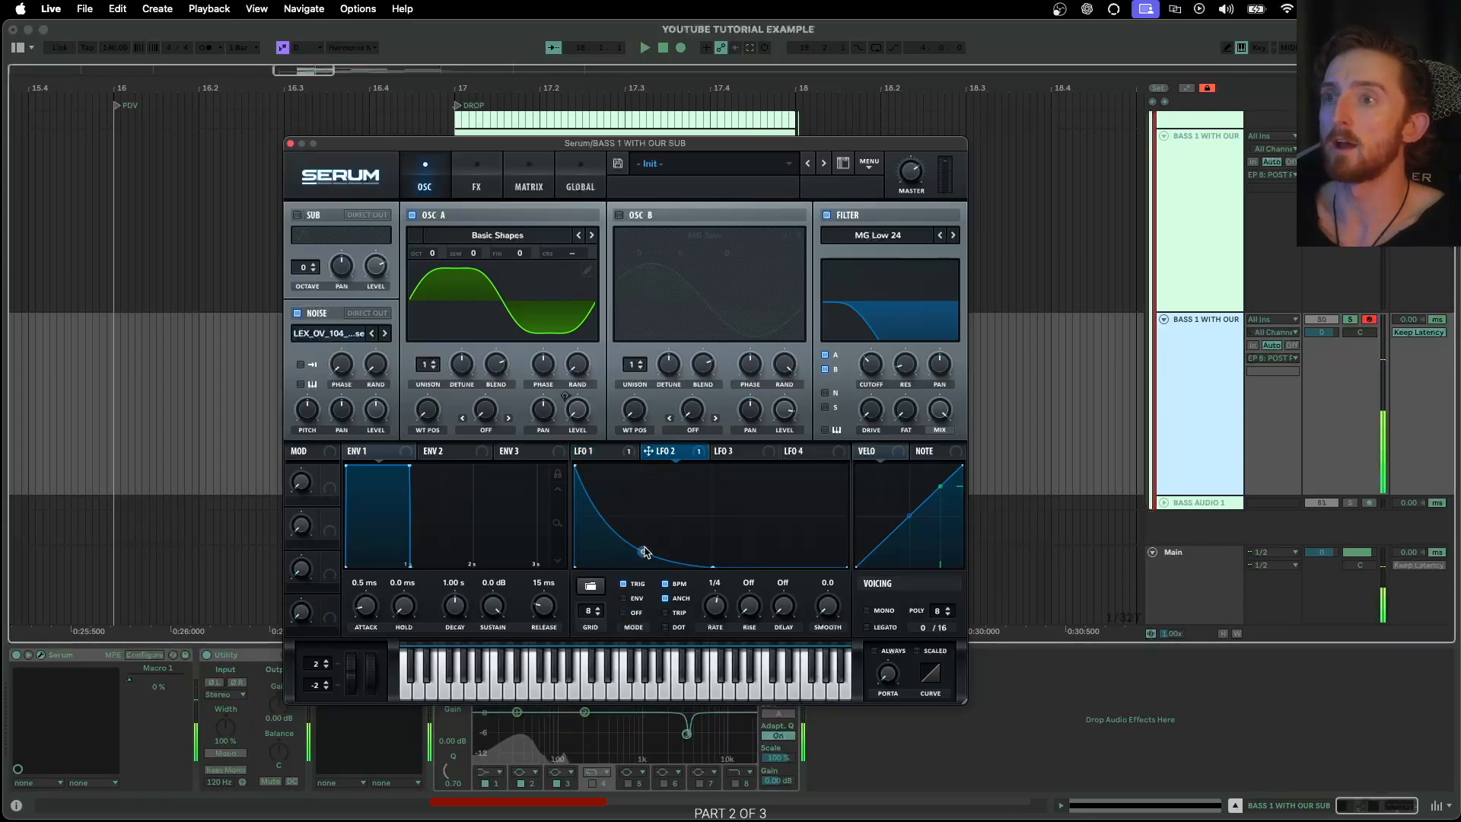
{"action": "left_click", "coordinate": [590, 586]}
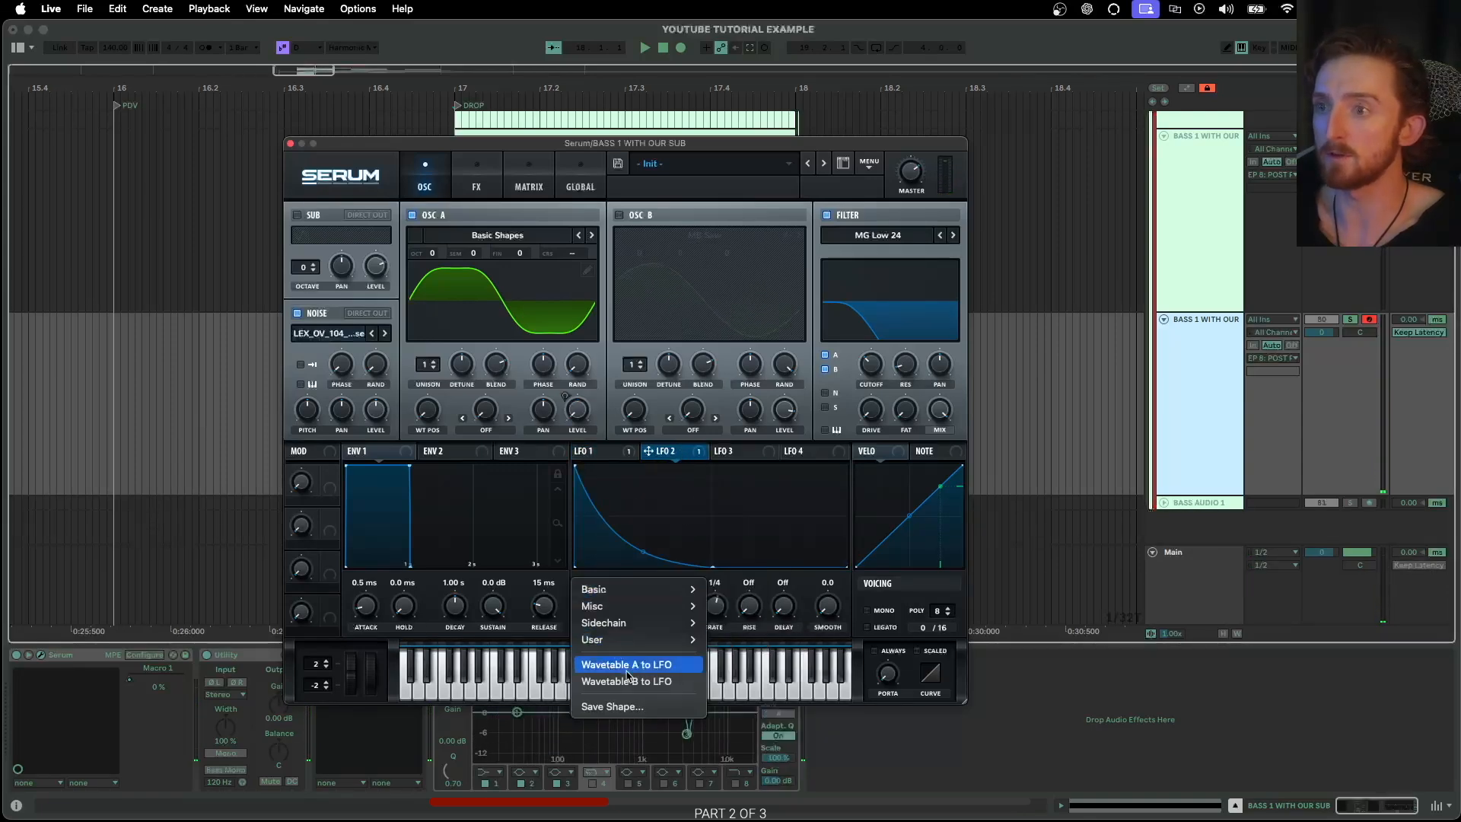
{"action": "mouse_move", "coordinate": [639, 641]}
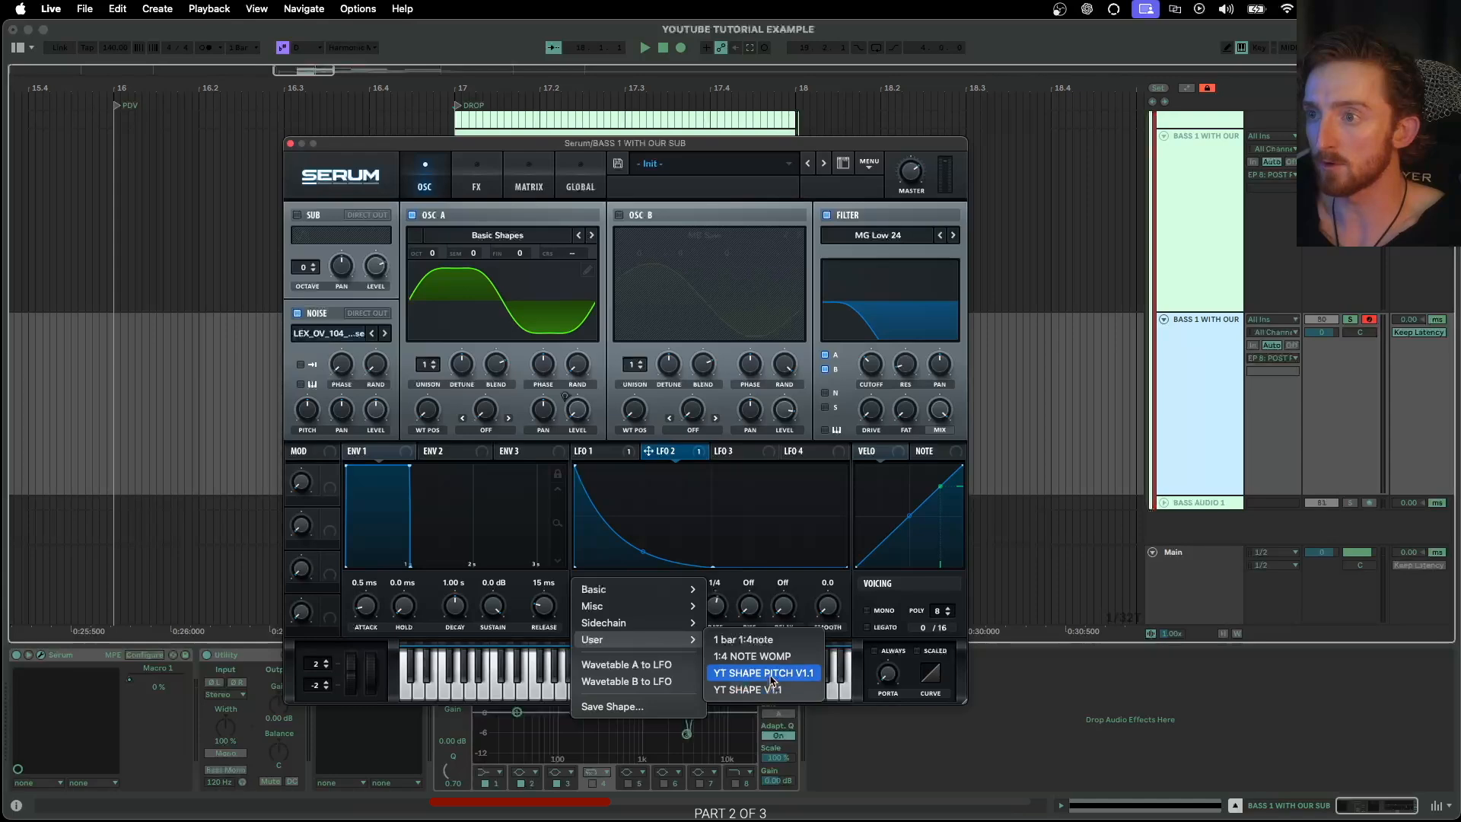
{"action": "left_click", "coordinate": [763, 672]}
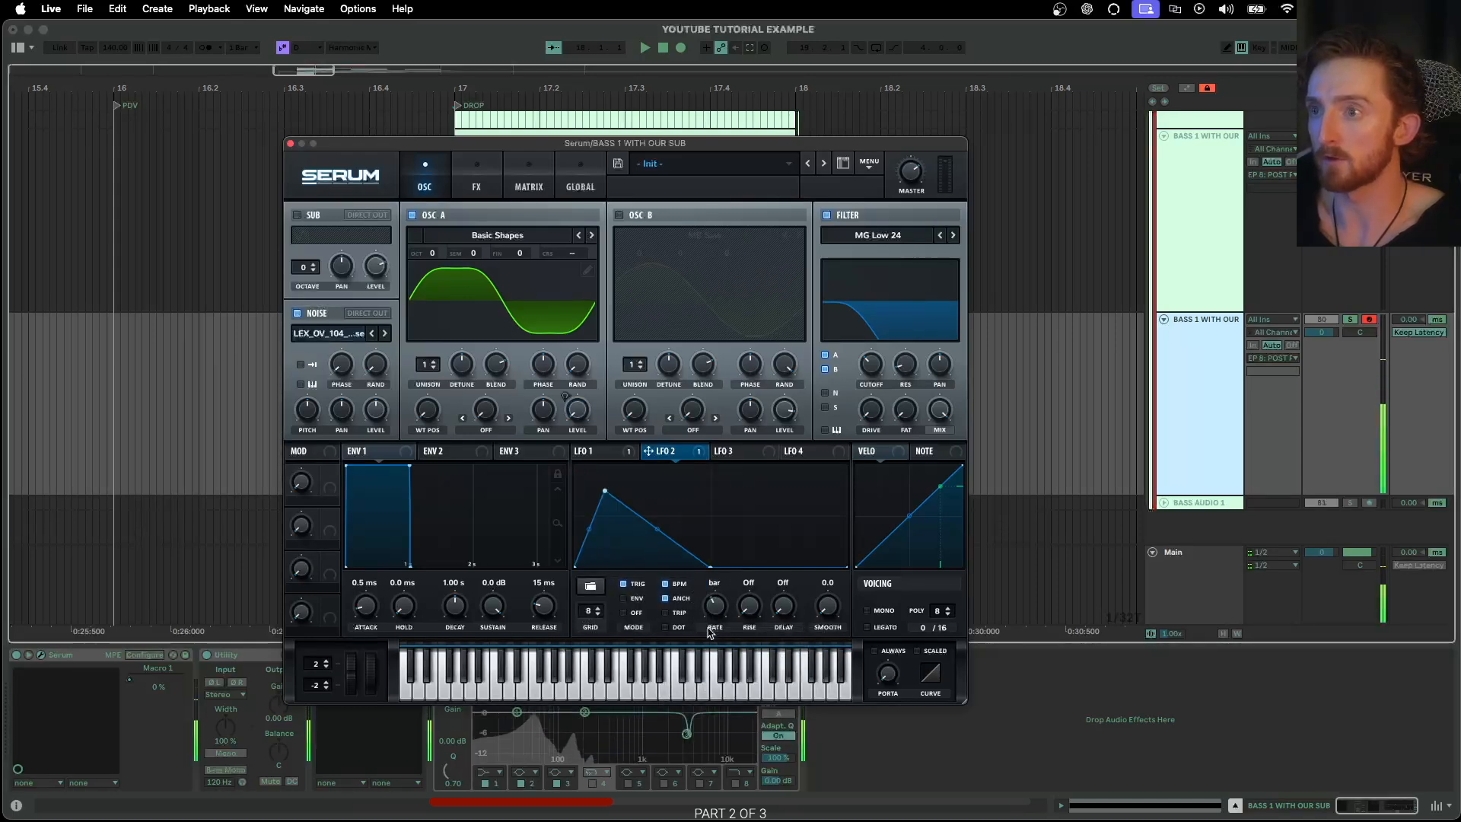
{"action": "left_click", "coordinate": [607, 453]}
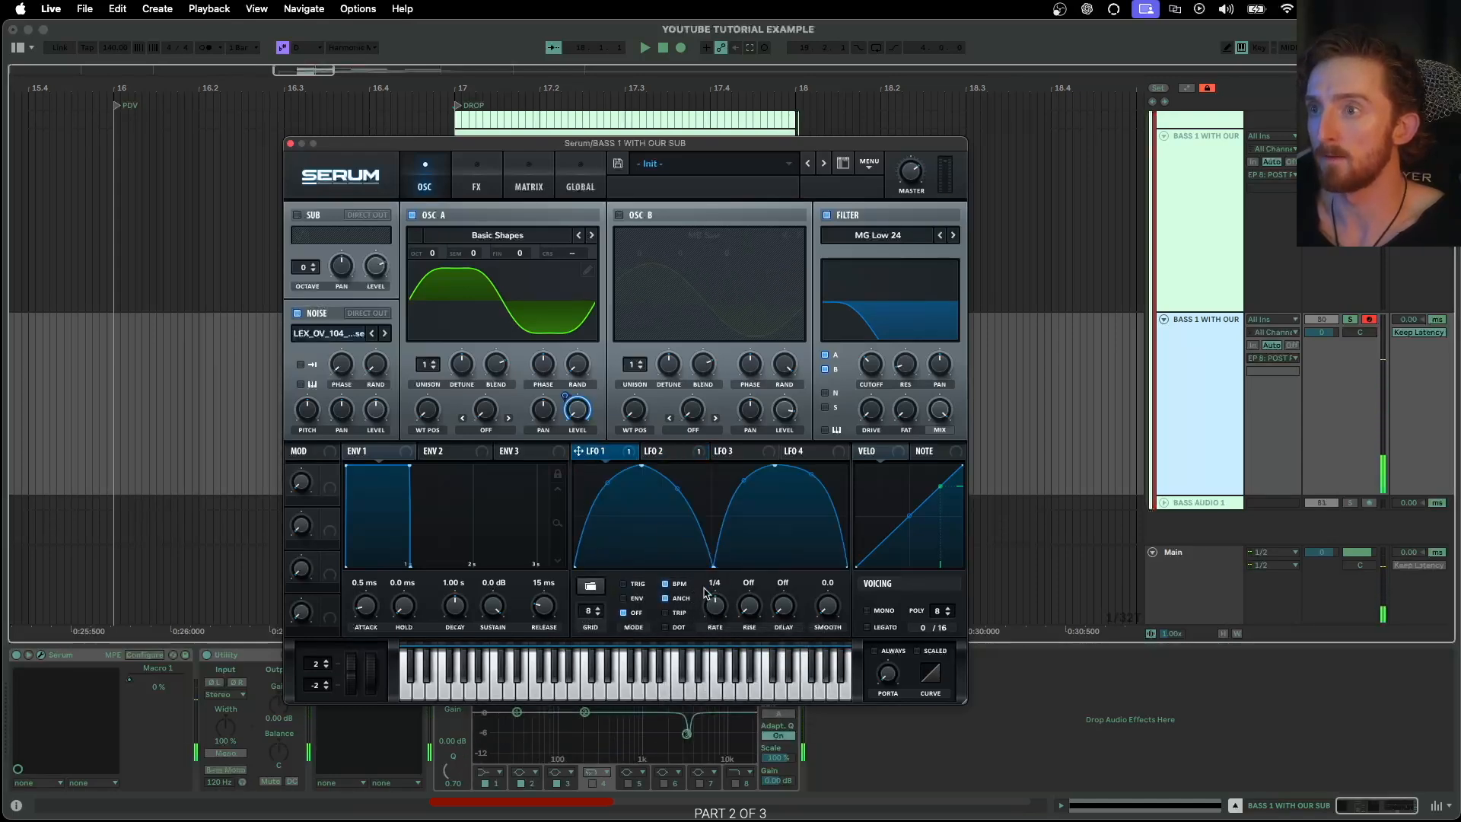
{"action": "left_click", "coordinate": [664, 451]}
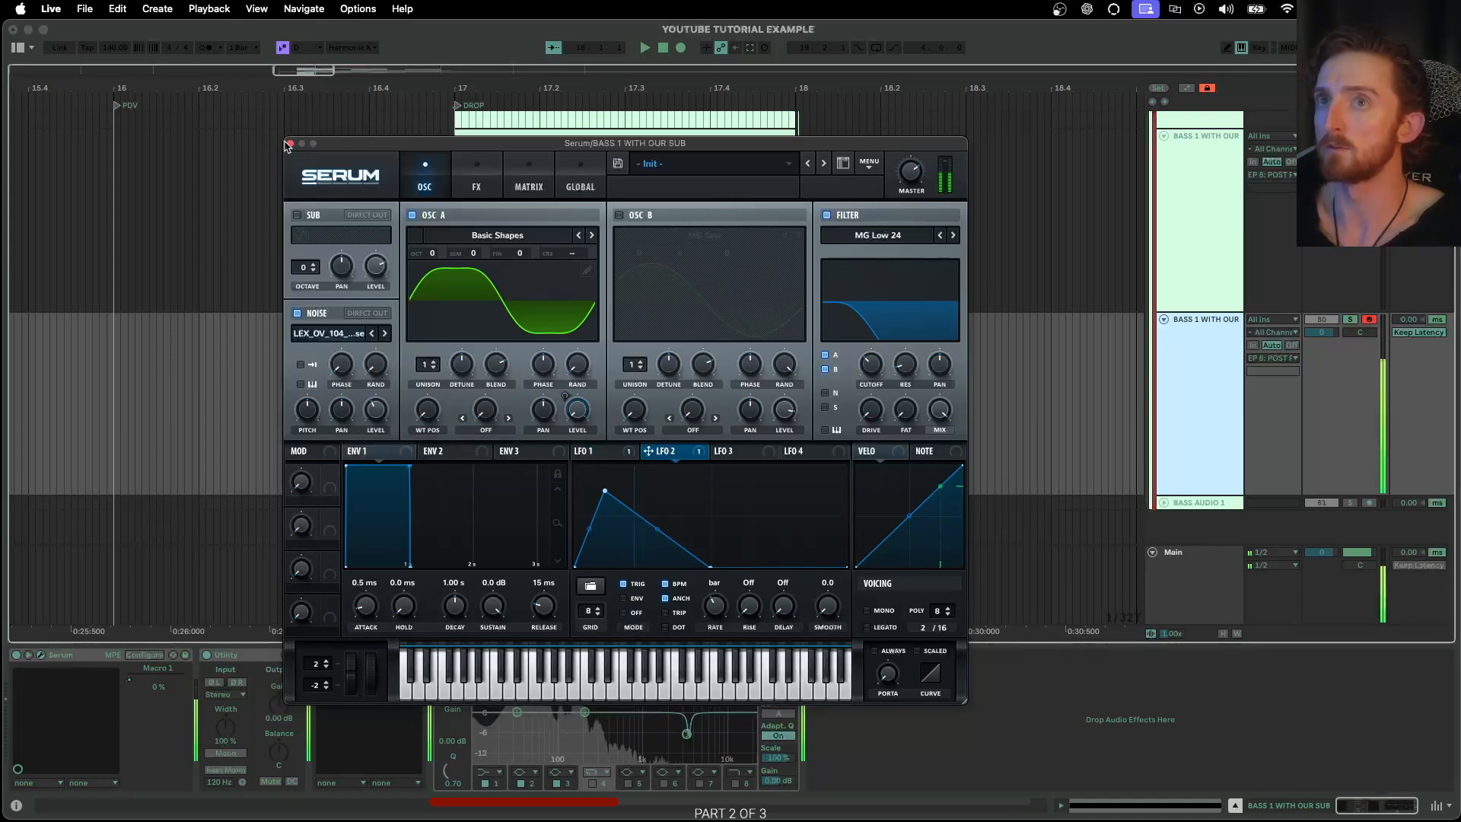
{"action": "left_click", "coordinate": [289, 143]}
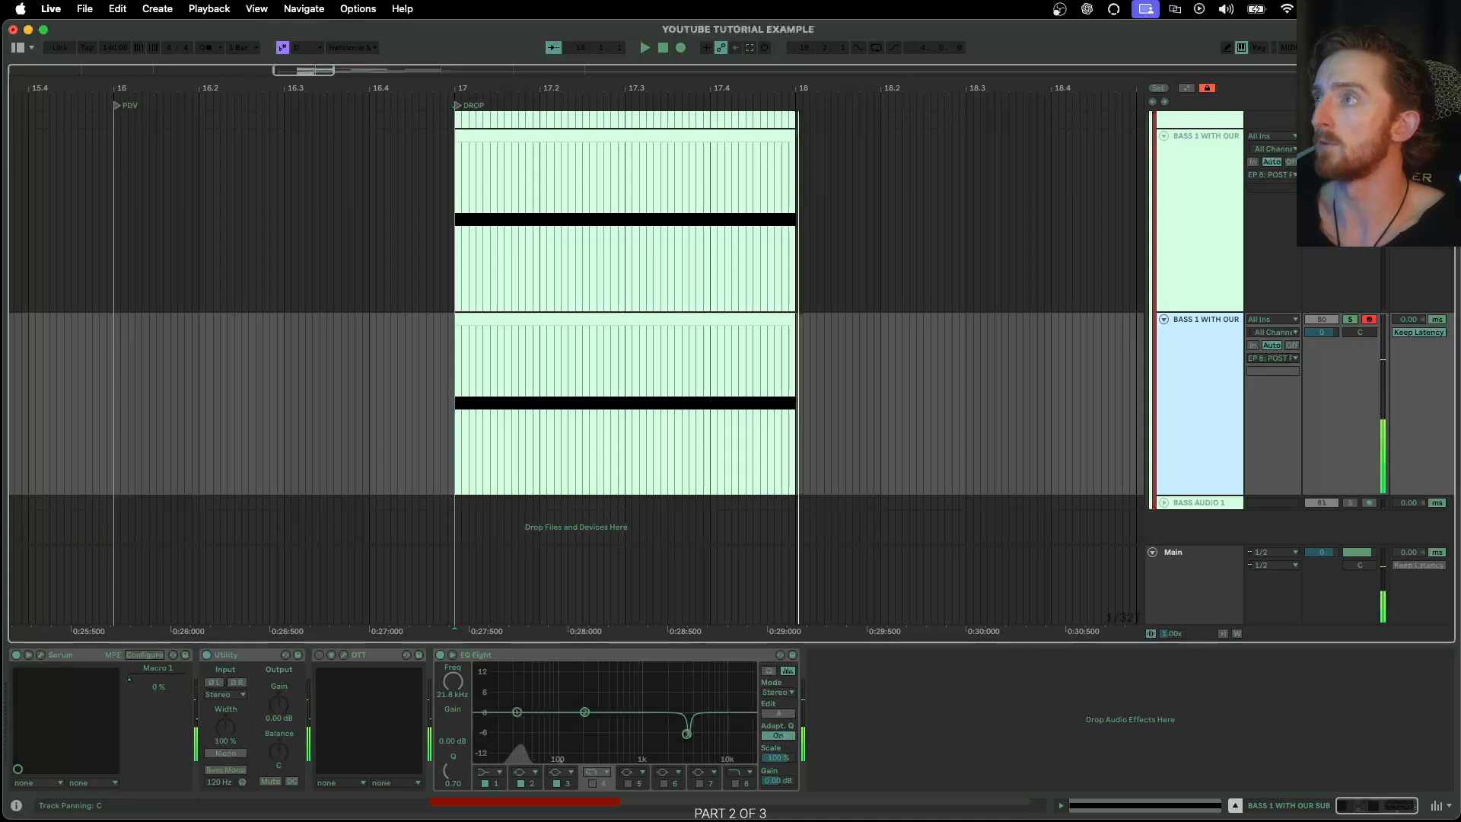
Group the two duplicated BASS 1 WITH OUR SUB tracks
{"action": "key", "text": "Up"}
{"action": "scroll", "coordinate": [1186, 255], "scroll_direction": "up", "scroll_amount": 3}
{"action": "left_click", "coordinate": [1198, 457], "text": "shift"}
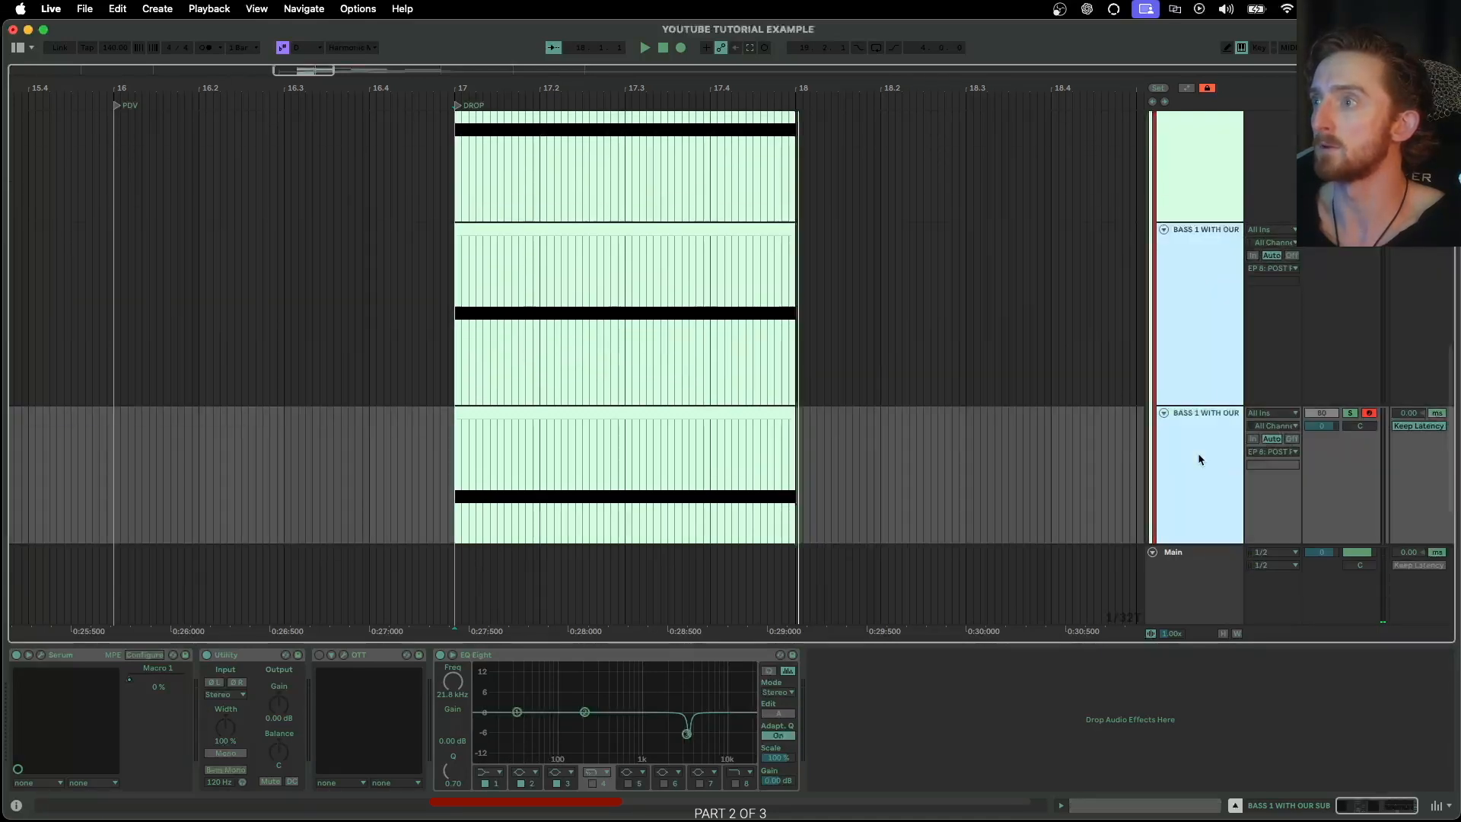
{"action": "key", "text": "super+g"}
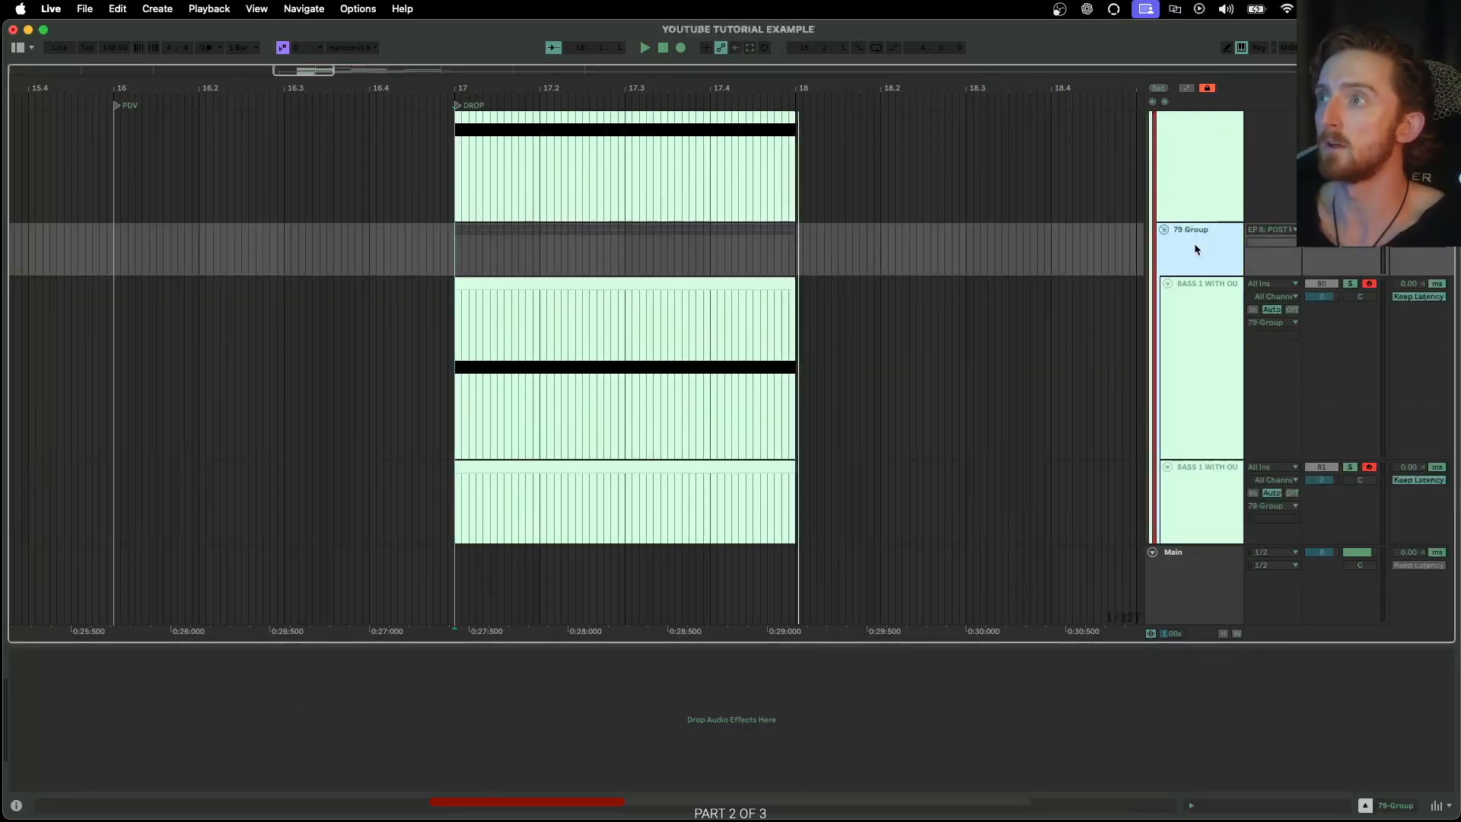
Add an EQ Eight from the FAVORITES collection to the new group and delete the mistakenly added EQ Three
{"action": "left_click", "coordinate": [22, 50]}
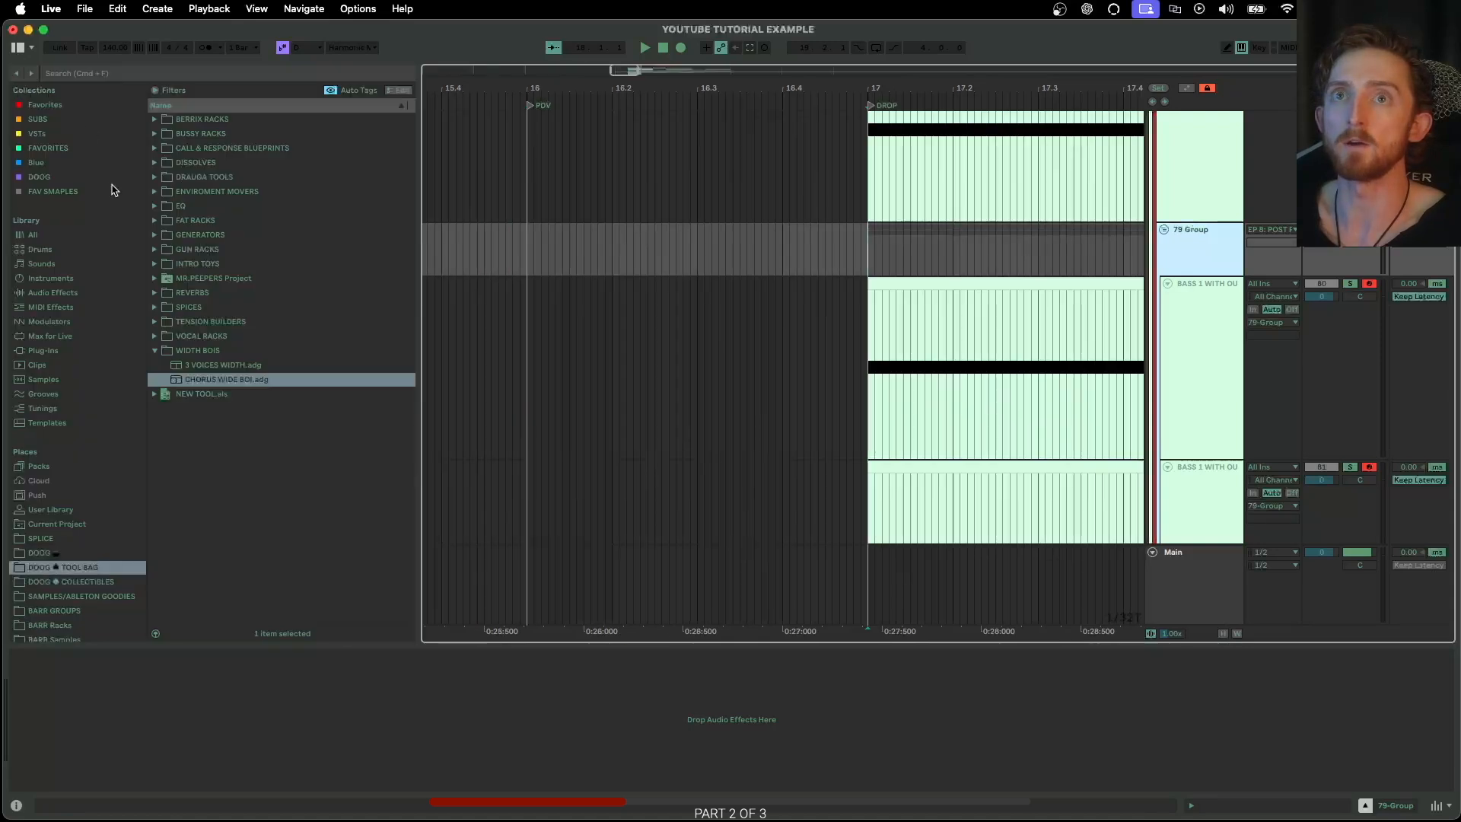
{"action": "left_click", "coordinate": [48, 148]}
{"action": "scroll", "coordinate": [251, 228], "scroll_direction": "down", "scroll_amount": 4}
{"action": "scroll", "coordinate": [231, 329], "scroll_direction": "up", "scroll_amount": 4}
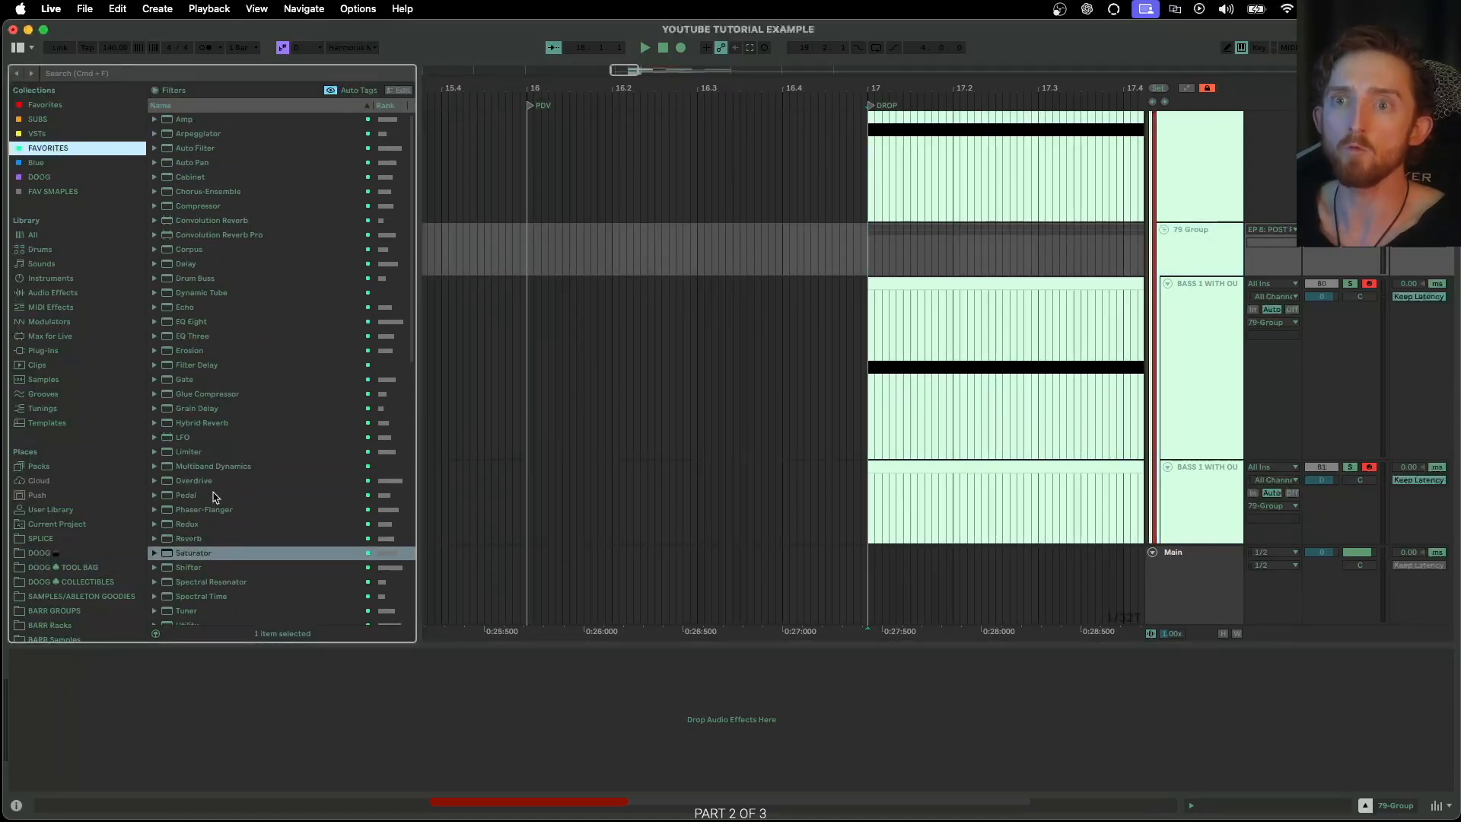
{"action": "left_click", "coordinate": [204, 336]}
{"action": "double_click", "coordinate": [204, 334]}
{"action": "left_click", "coordinate": [200, 325]}
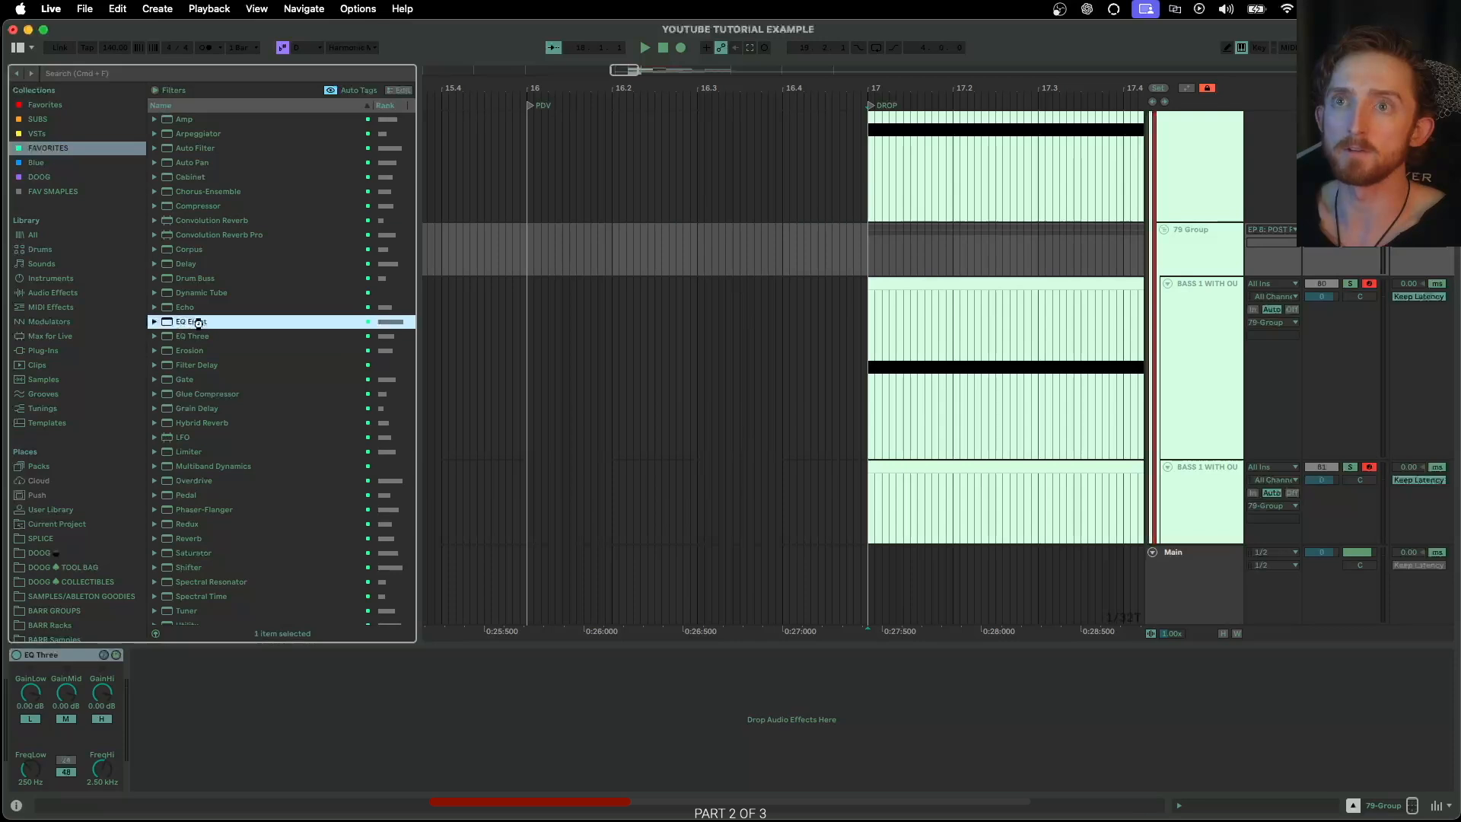
{"action": "key", "text": "Return"}
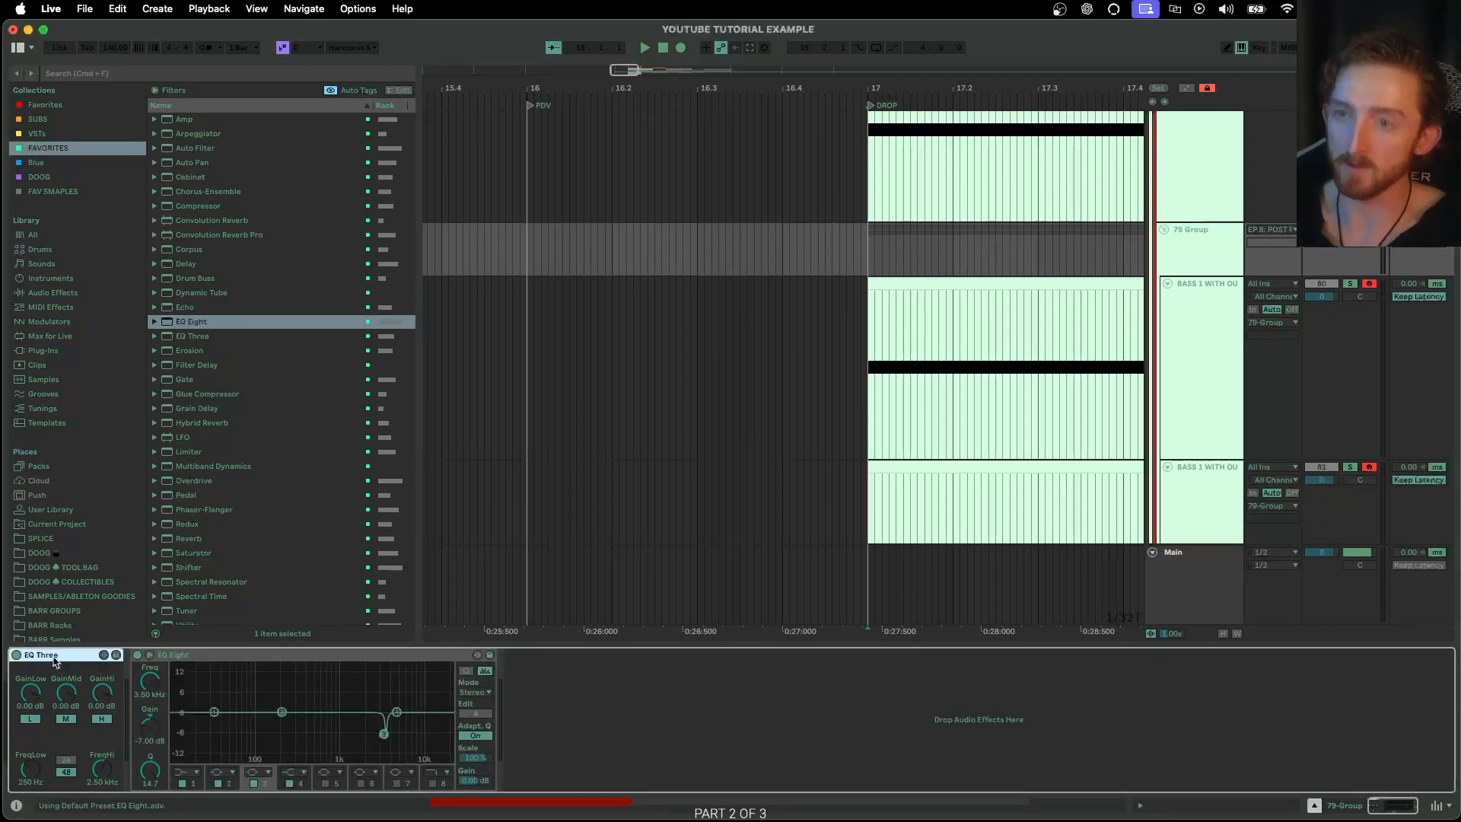
{"action": "key", "text": "Delete"}
Play the group from the DROP marker at bar 17 and watch its EQ Eight spectrum
{"action": "scroll", "coordinate": [776, 342], "scroll_direction": "right", "scroll_amount": 5}
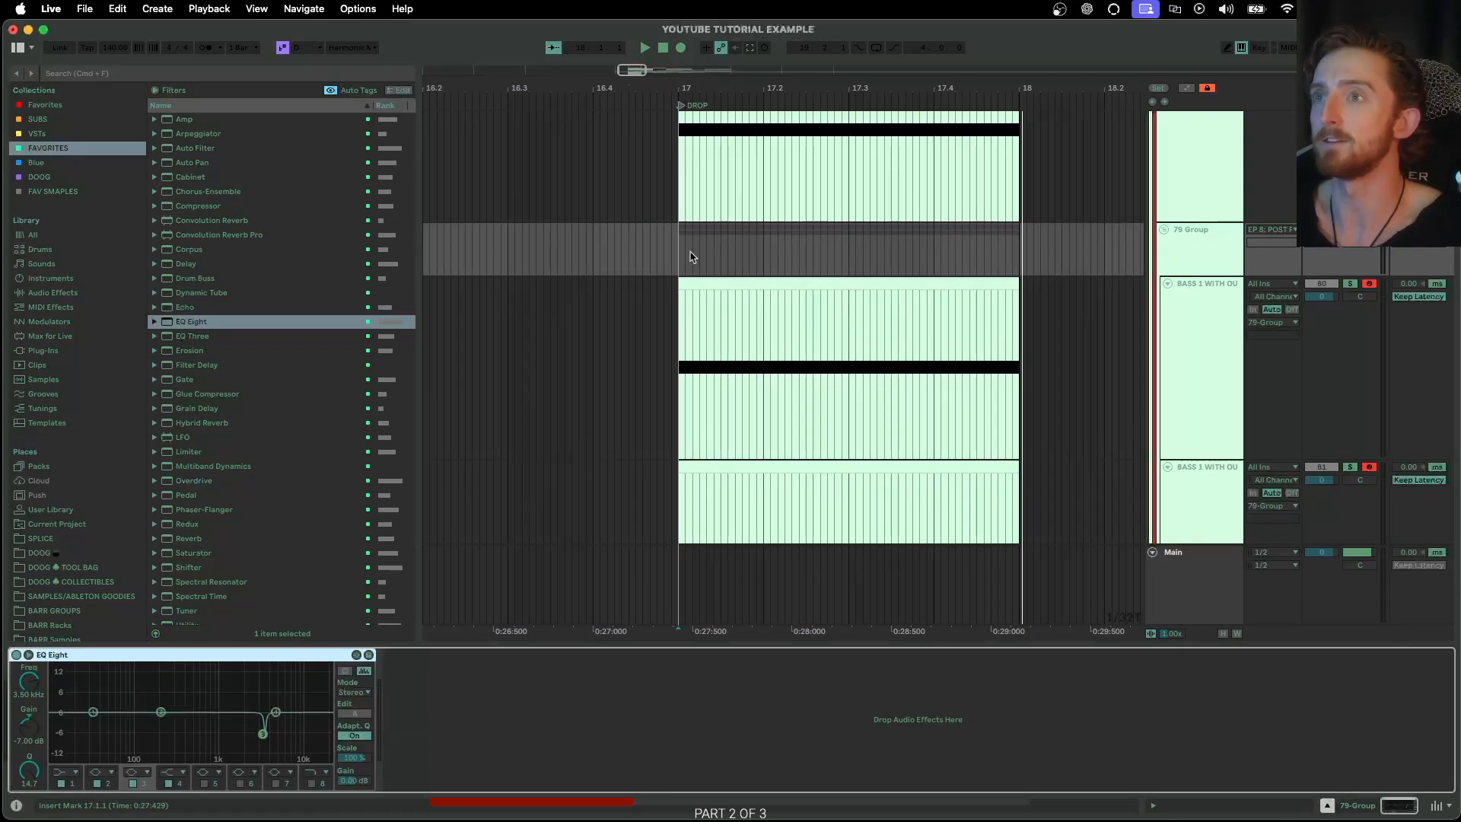
{"action": "left_click_drag", "start_coordinate": [685, 253], "coordinate": [693, 255]}
{"action": "left_click", "coordinate": [685, 253]}
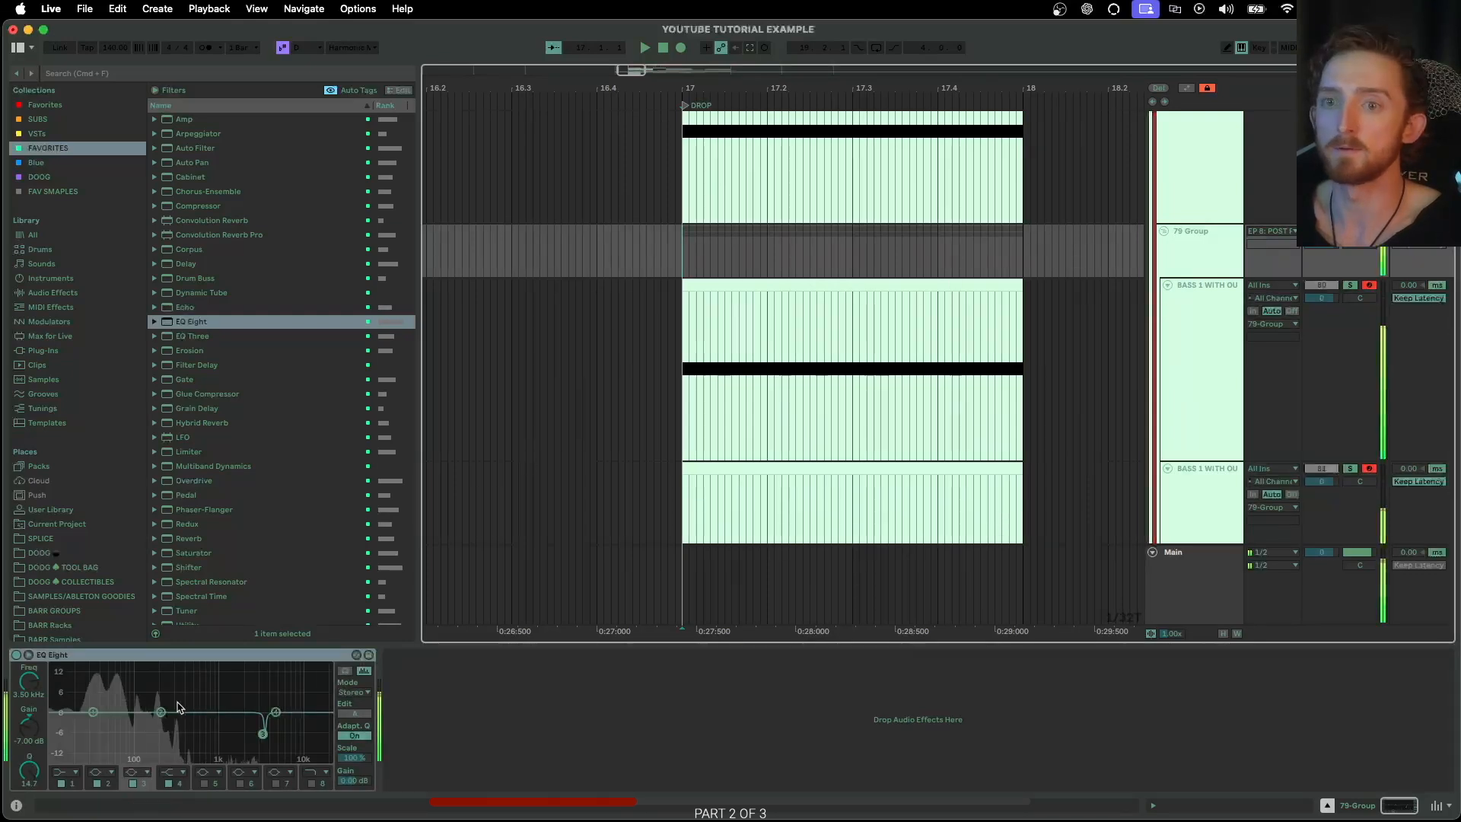
Move the V1.1 track into the group above the two BASS 1 WITH OUR SUB tracks
{"action": "left_click", "coordinate": [1190, 327]}
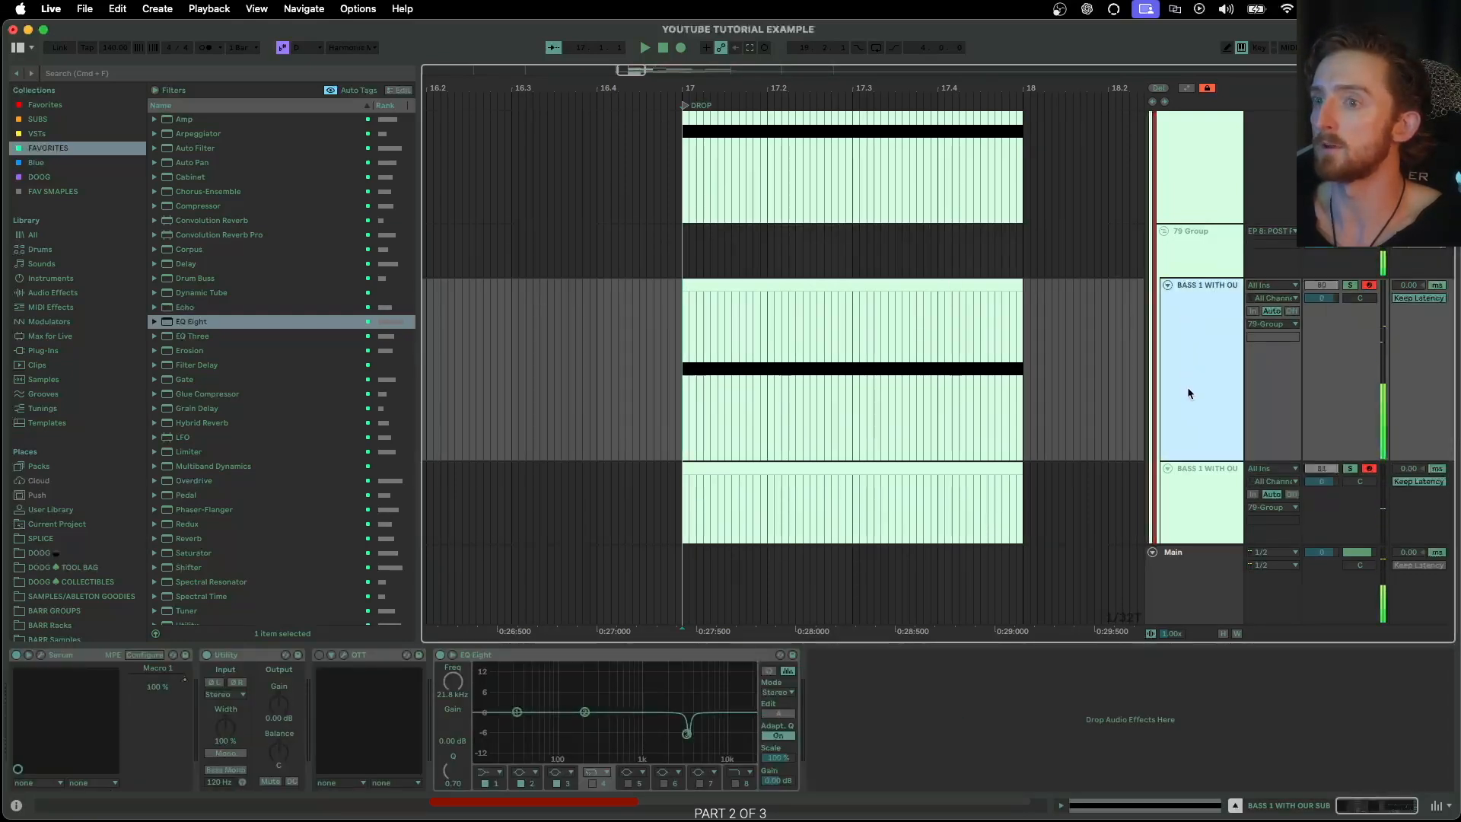
{"action": "scroll", "coordinate": [1222, 313], "scroll_direction": "up", "scroll_amount": 4}
{"action": "scroll", "coordinate": [1217, 304], "scroll_direction": "down", "scroll_amount": 3}
{"action": "left_click_drag", "start_coordinate": [1206, 237], "coordinate": [1193, 336]}
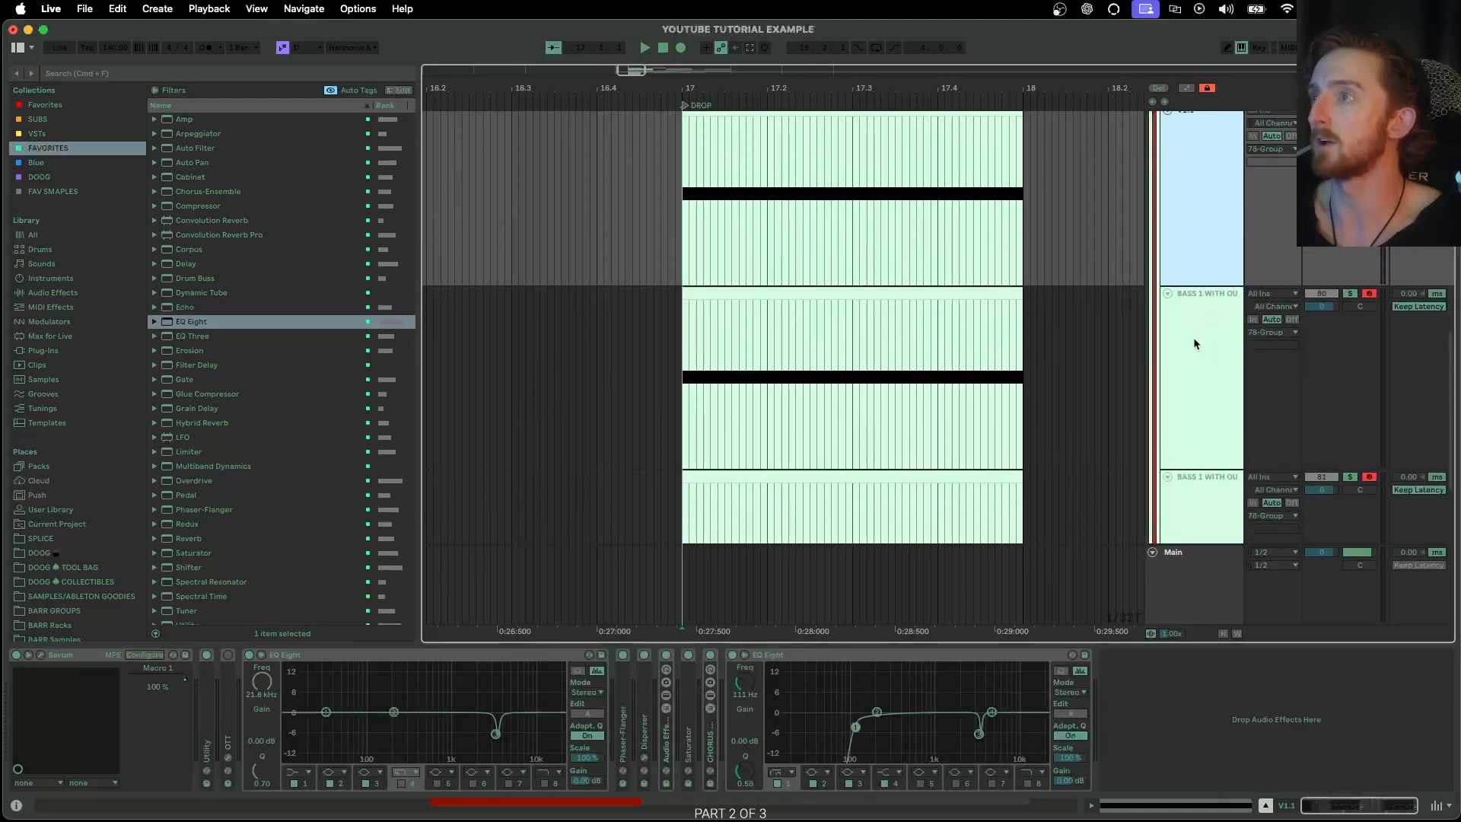
Solo V1.1 along with the other bass layers and play back the whole group
{"action": "left_click", "coordinate": [1193, 329]}
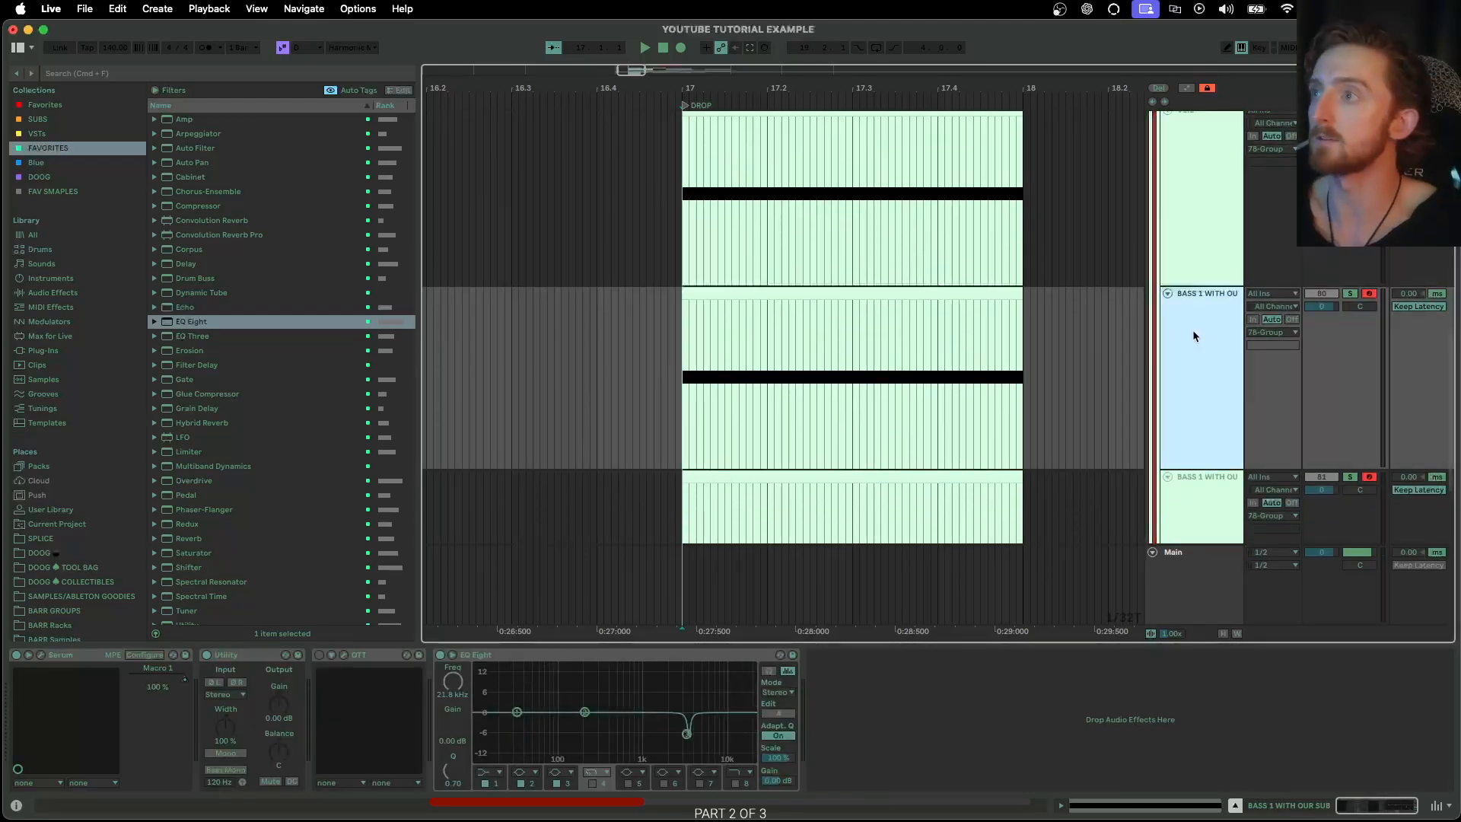
{"action": "scroll", "coordinate": [1193, 331], "scroll_direction": "up", "scroll_amount": 4}
{"action": "left_click", "coordinate": [1354, 241]}
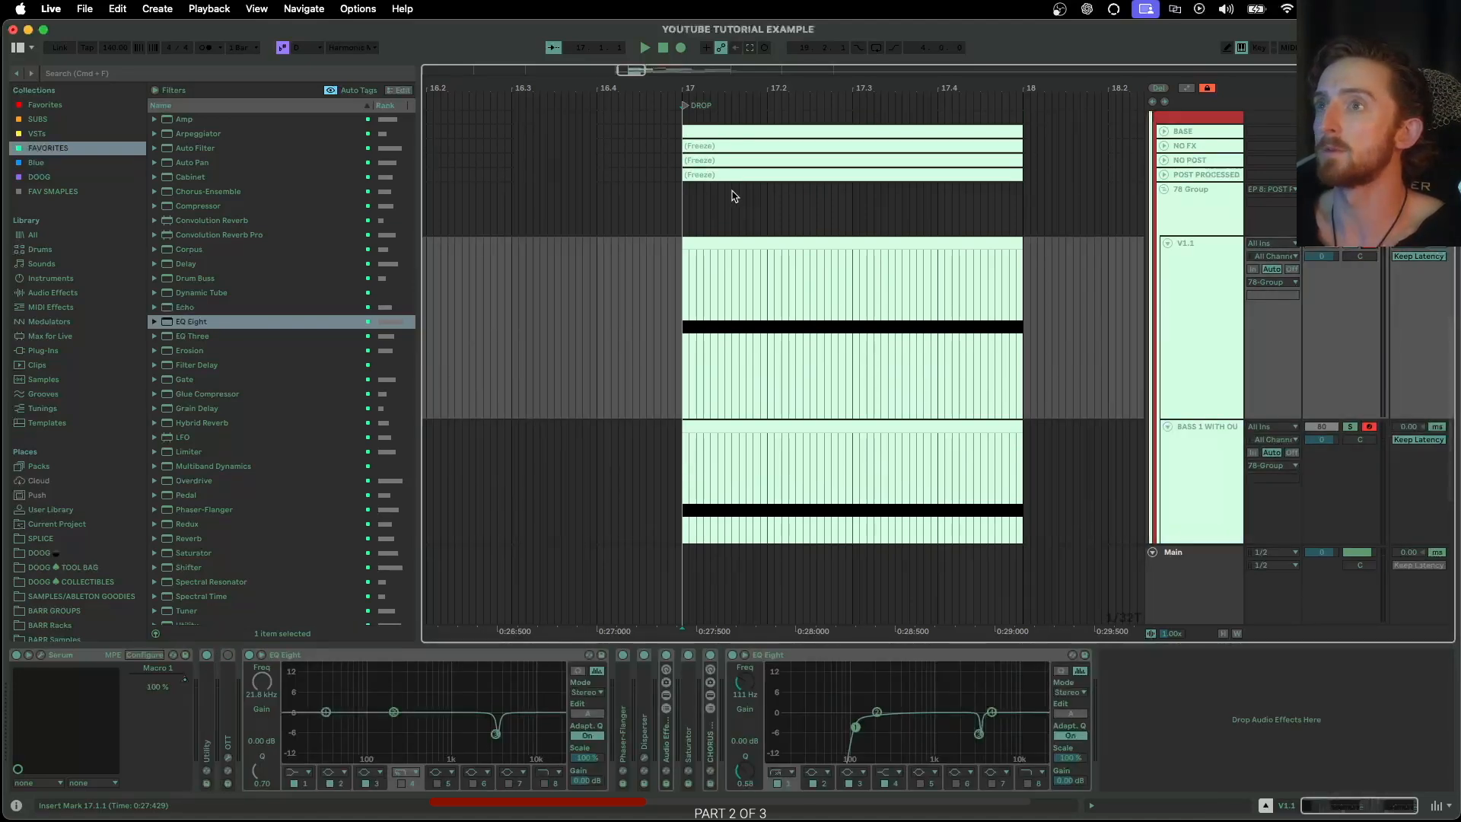
{"action": "left_click", "coordinate": [709, 201]}
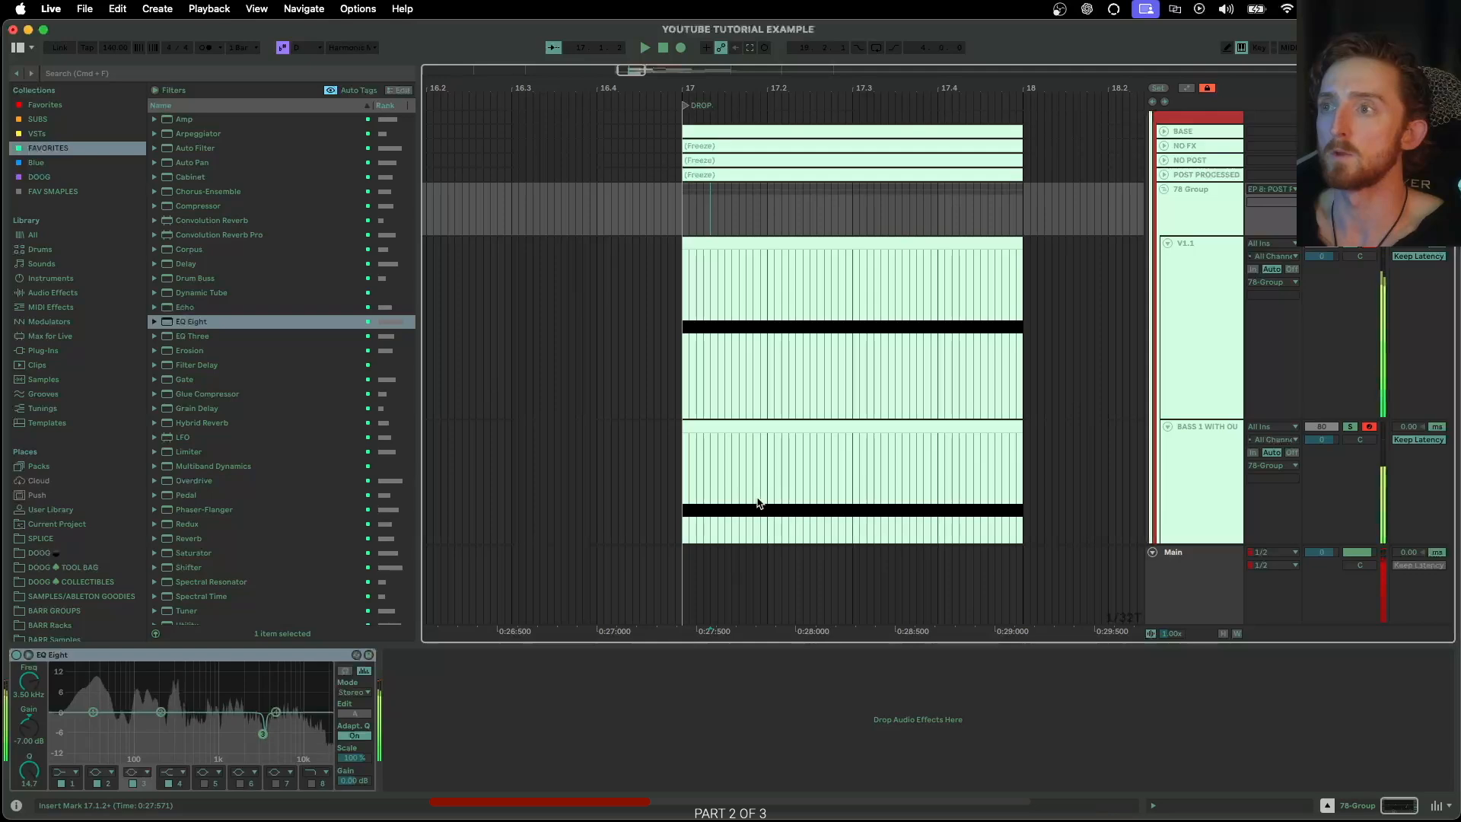
Examine the LFO 2 shape in the Serum of the BASS 1 WITH OUR SUB track below V1.1
{"action": "left_click", "coordinate": [1197, 462]}
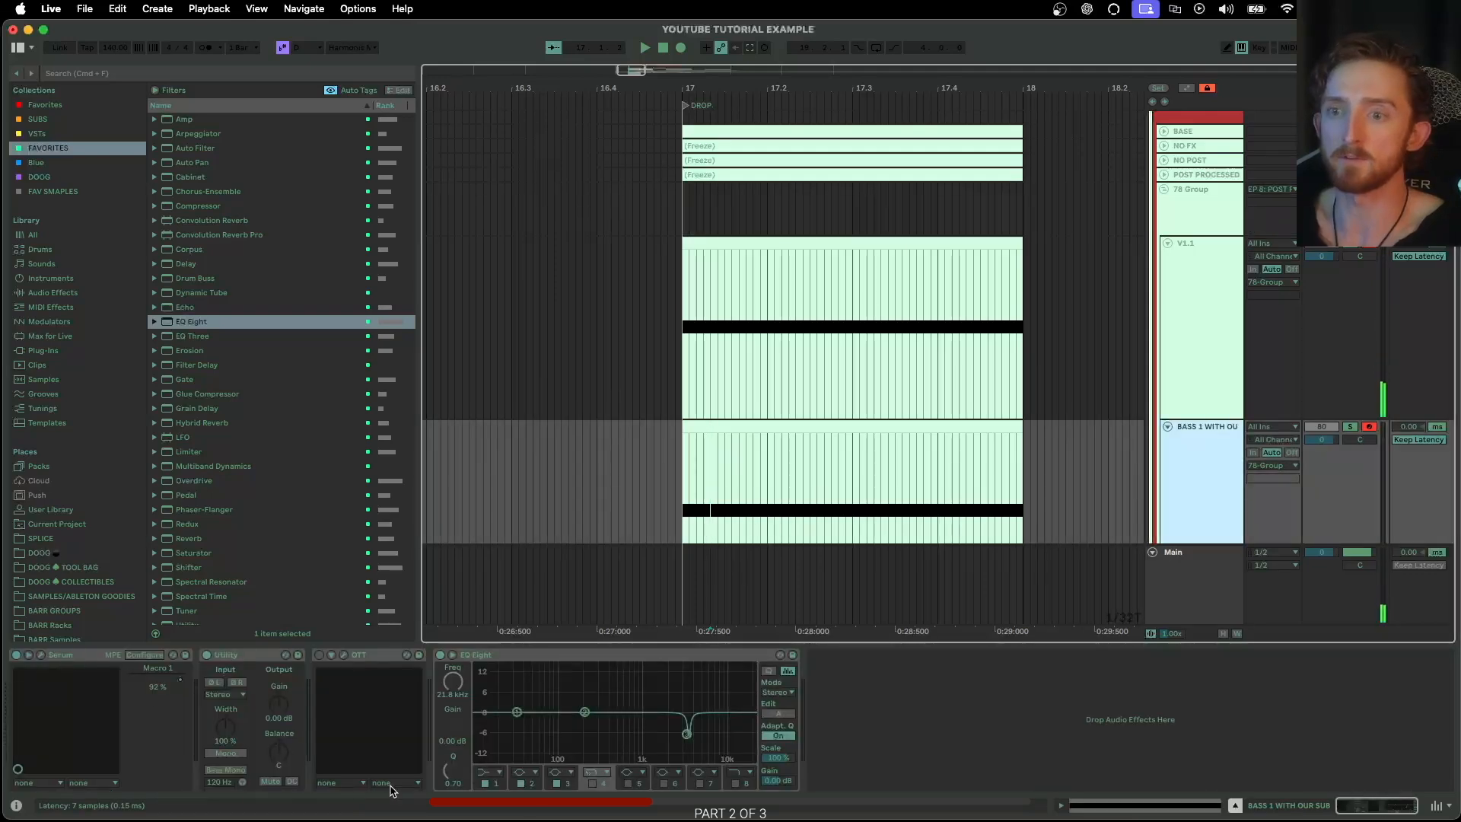
{"action": "left_click", "coordinate": [41, 655]}
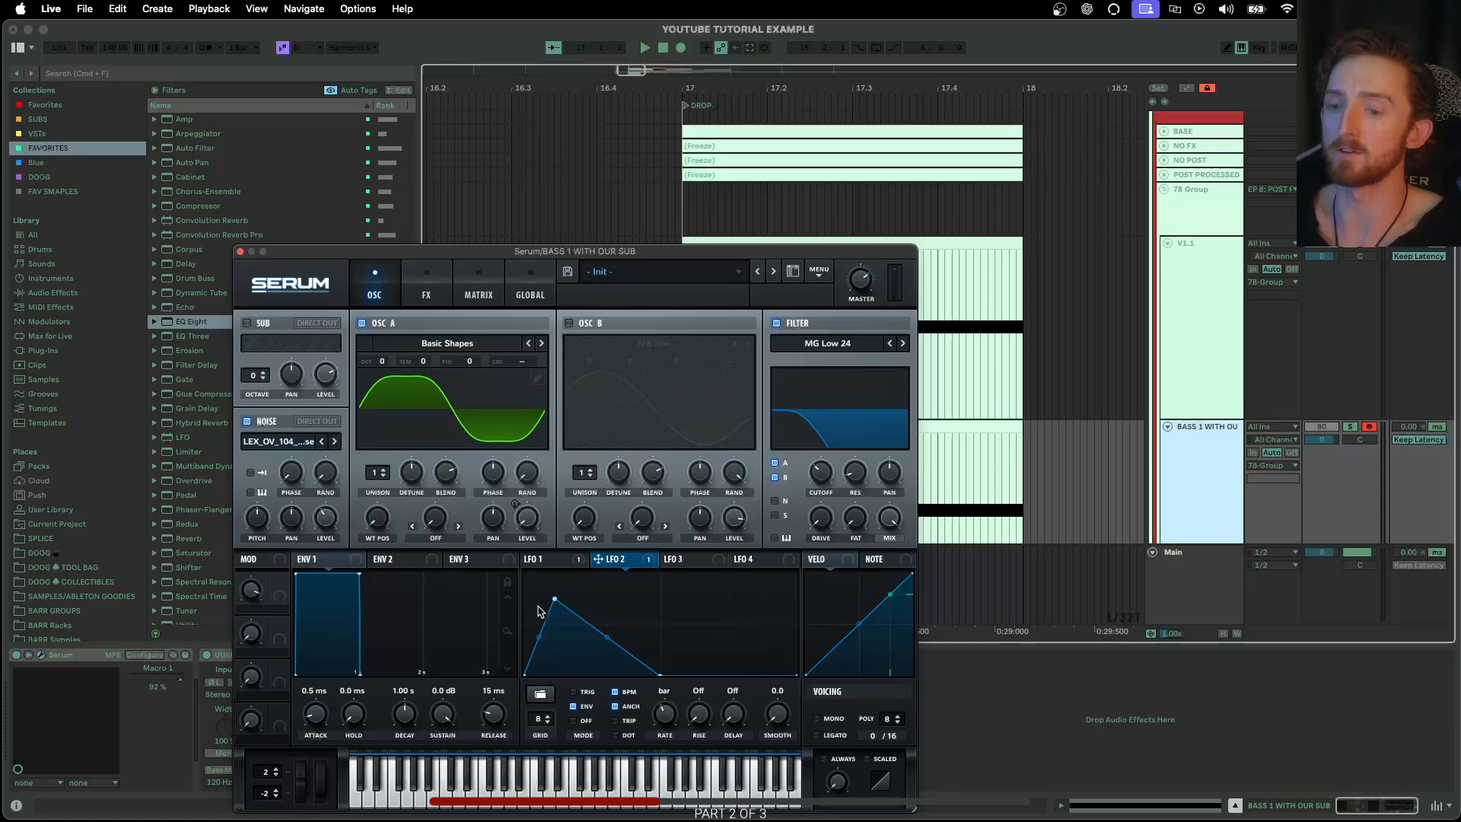
{"action": "left_click", "coordinate": [239, 252]}
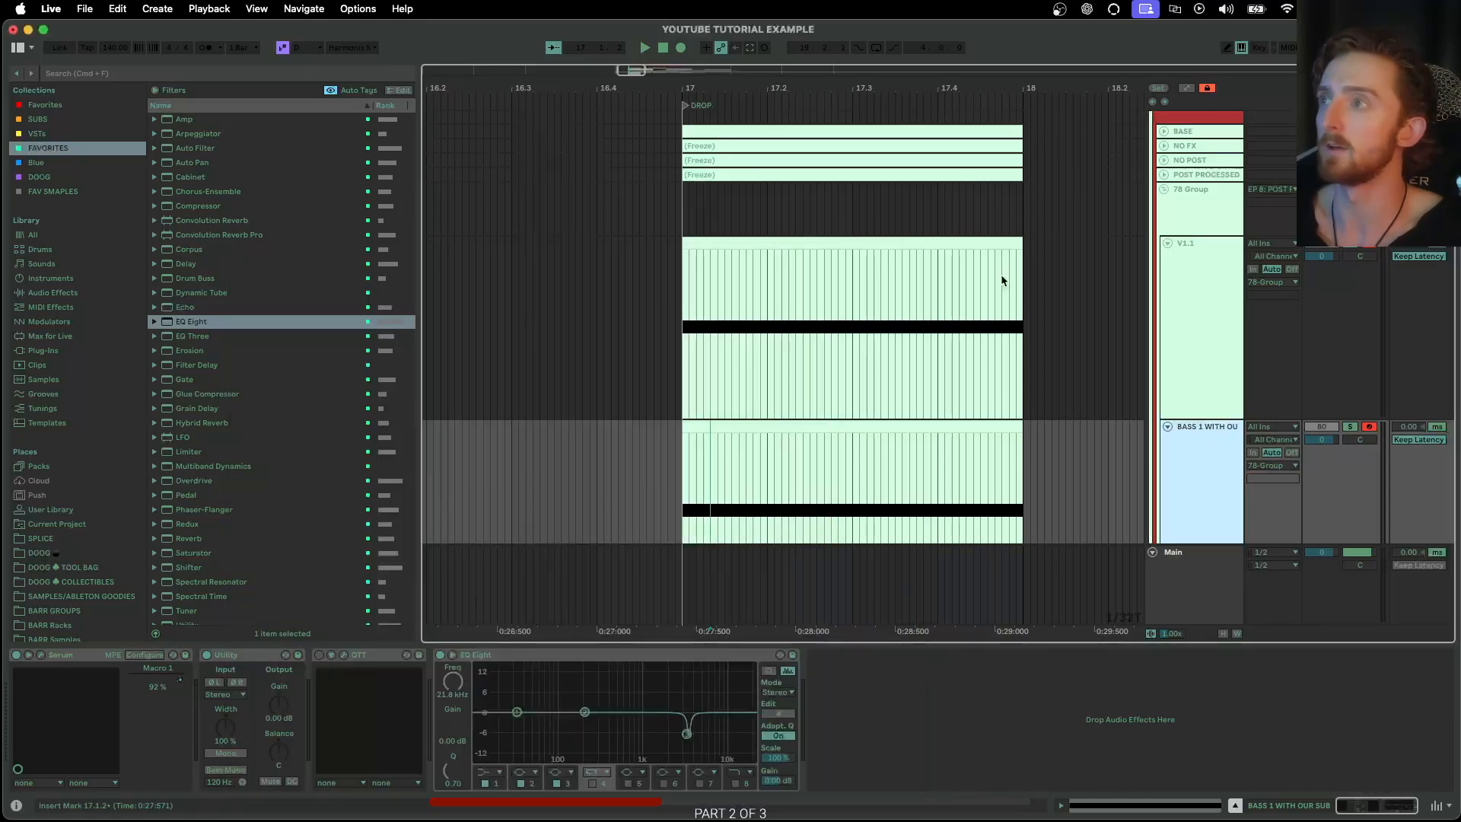
Examine the group's combined frequency spectrum in the expanded EQ Eight display during playback
{"action": "left_click", "coordinate": [1220, 215]}
{"action": "left_click", "coordinate": [28, 654]}
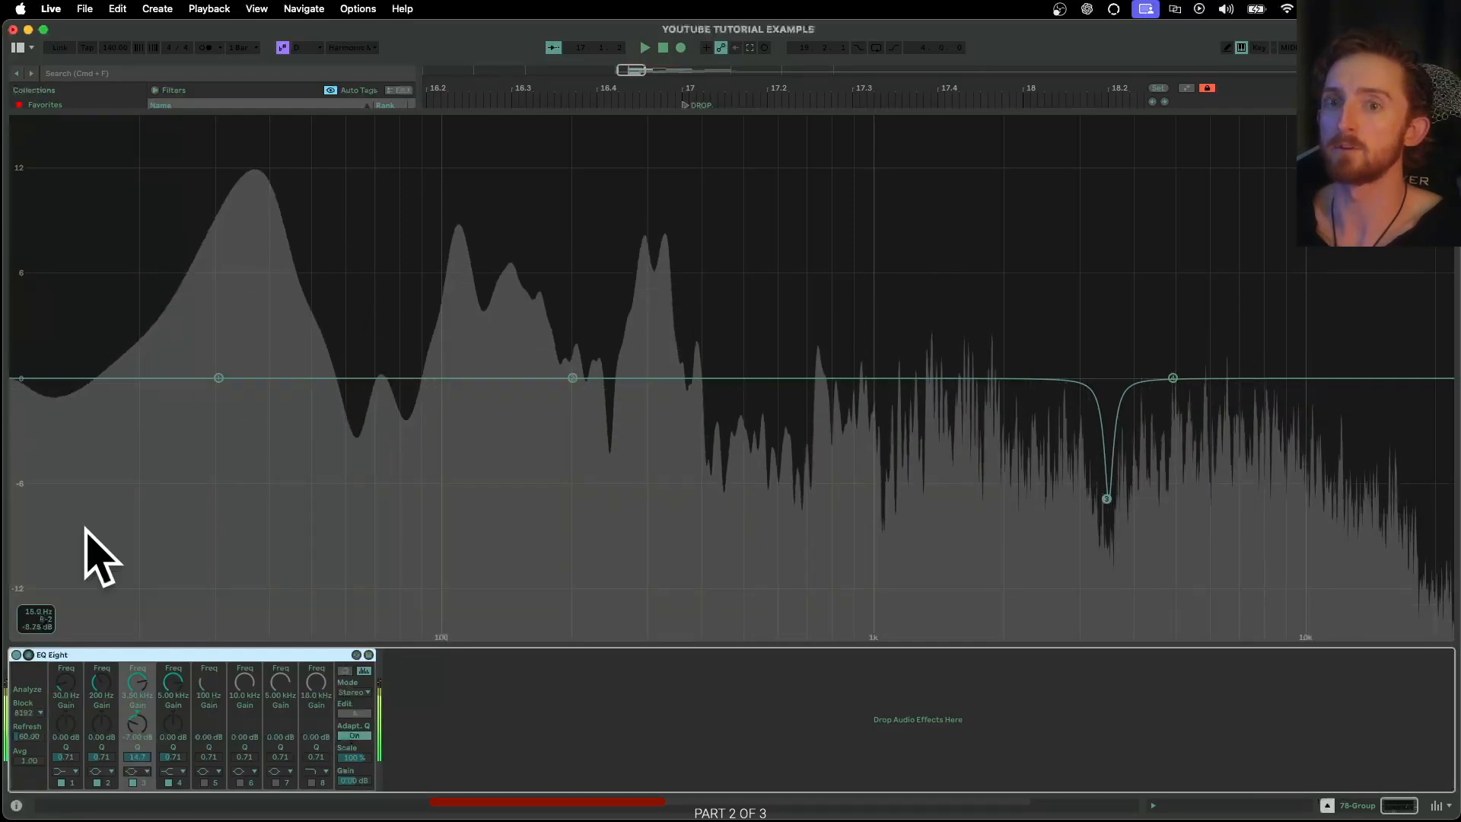
{"action": "left_click", "coordinate": [29, 654]}
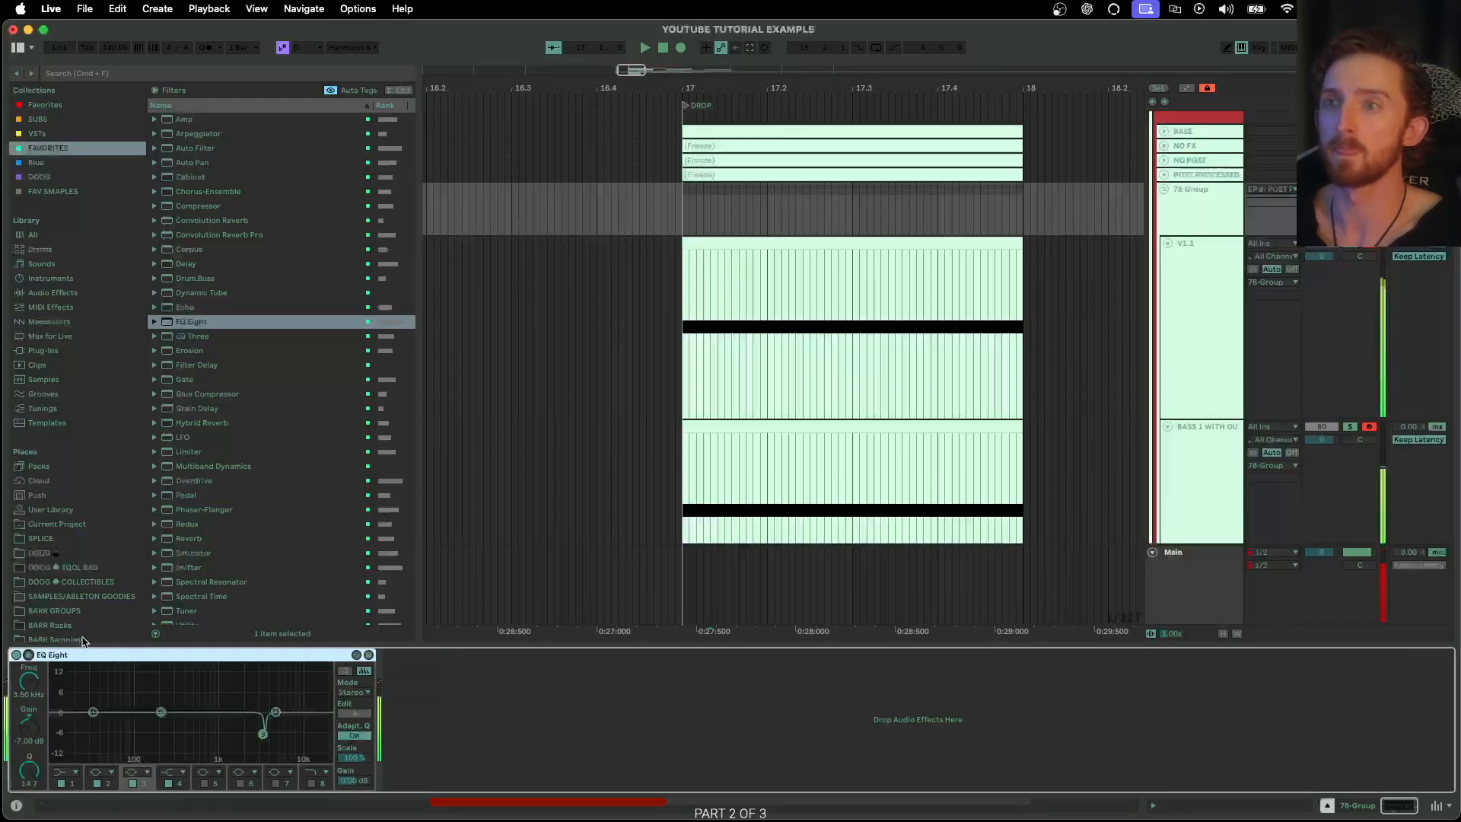
Turn off V1.1's solo and toggle its track activator while auditioning the group
{"action": "left_click", "coordinate": [1346, 245]}
{"action": "left_click", "coordinate": [1229, 197]}
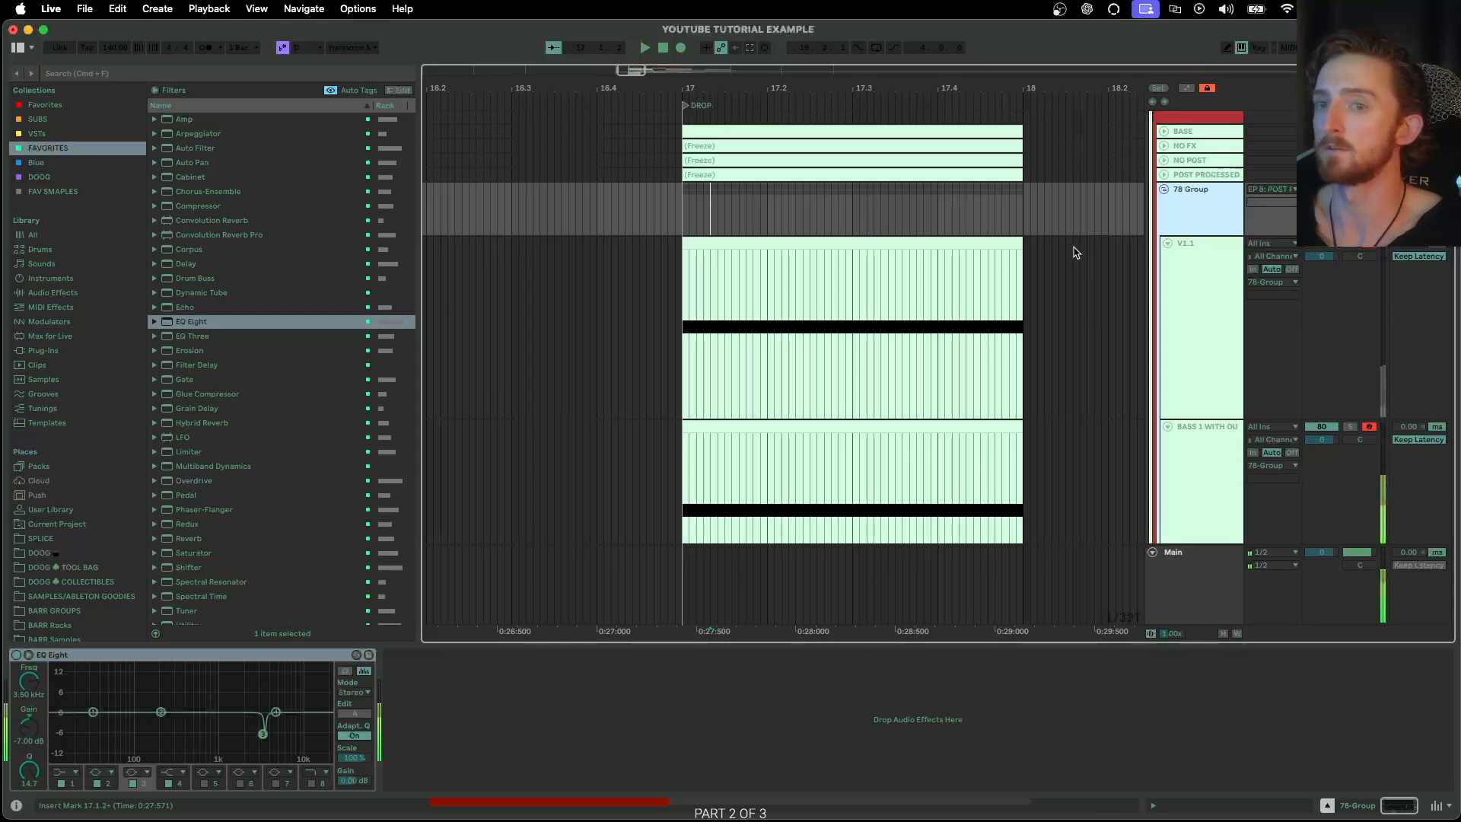
{"action": "left_click", "coordinate": [1320, 244]}
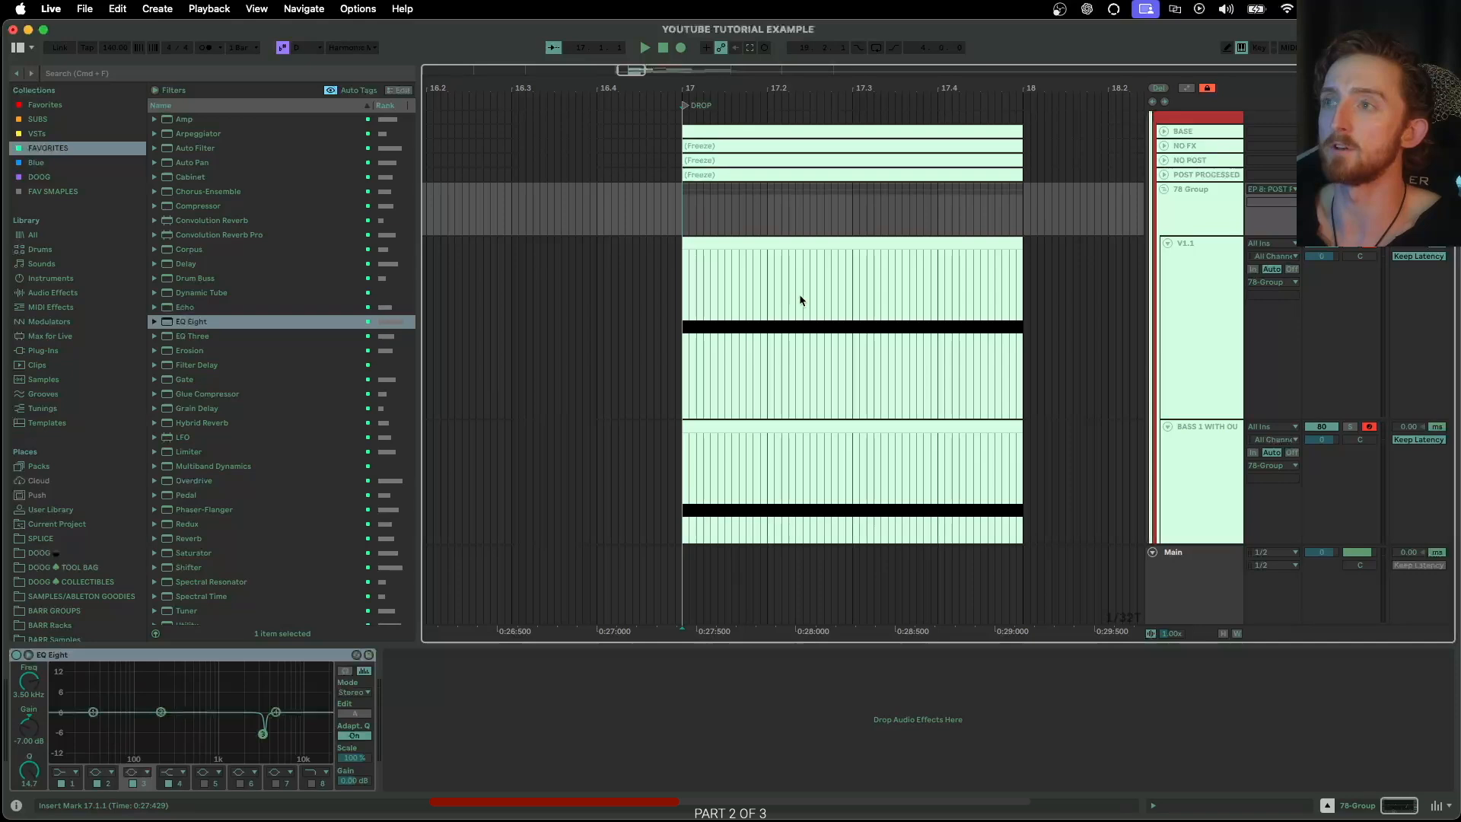
Add OTT after EQ Eight on the 78 Group
{"action": "left_click", "coordinate": [1191, 221]}
{"action": "scroll", "coordinate": [1065, 304], "scroll_direction": "up", "scroll_amount": 2}
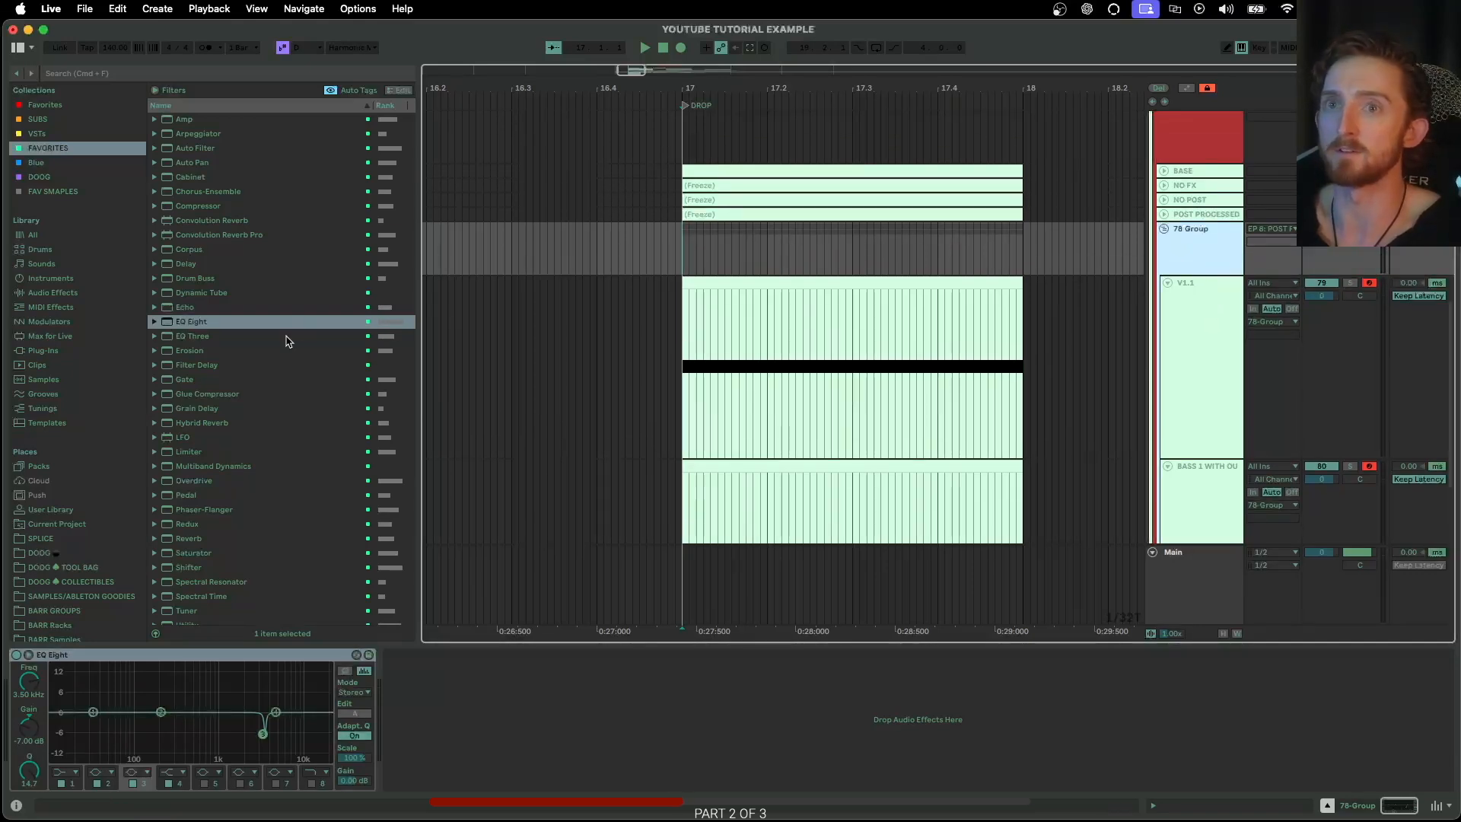
{"action": "scroll", "coordinate": [289, 365], "scroll_direction": "down", "scroll_amount": 3}
{"action": "scroll", "coordinate": [289, 391], "scroll_direction": "down", "scroll_amount": 15}
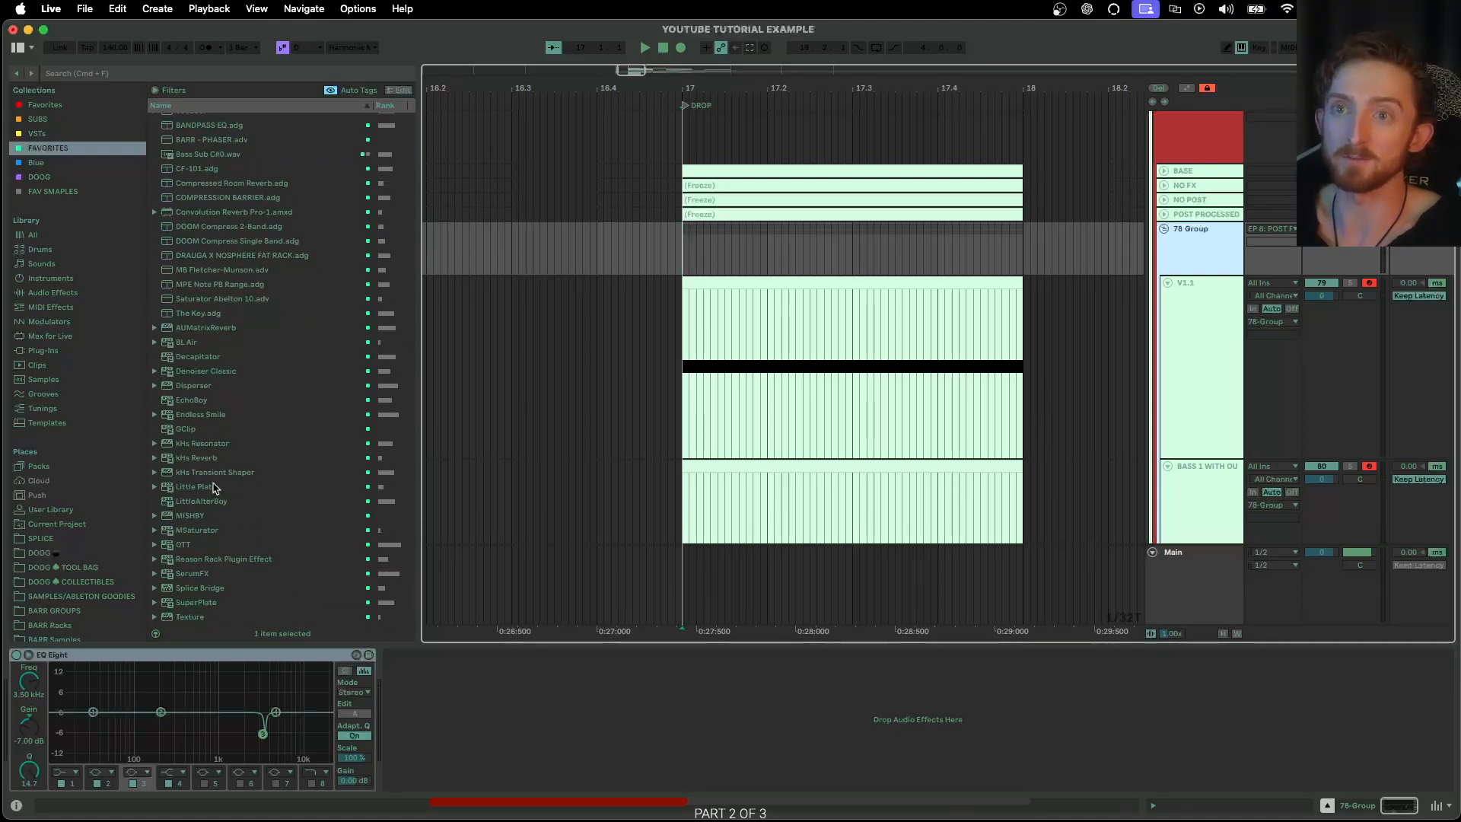
{"action": "left_click_drag", "start_coordinate": [202, 548], "coordinate": [421, 675]}
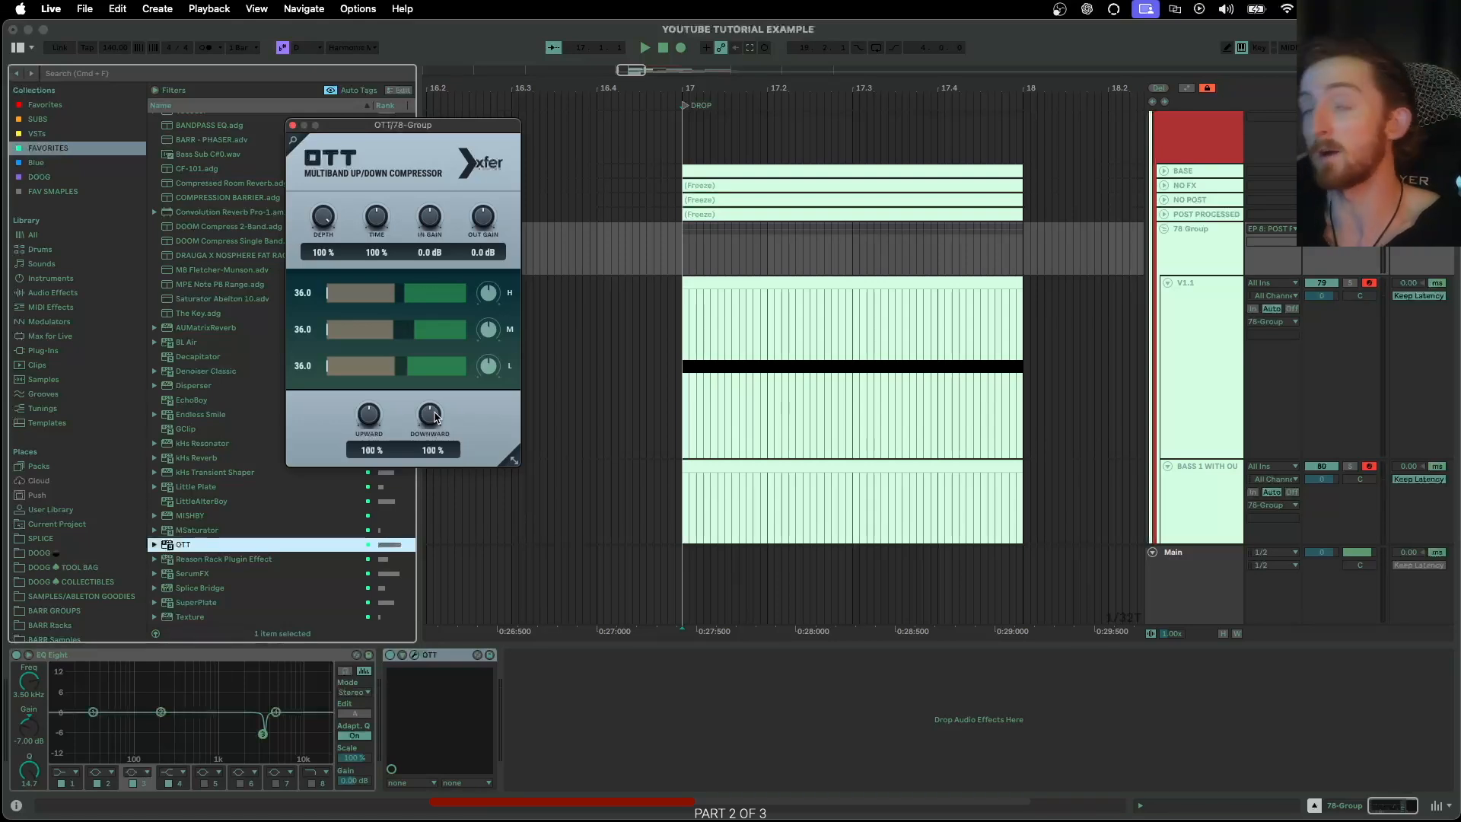
Set OTT's time to 1000% and downward compression to 29%, and lower V1.1's track volume to about -7 dB
{"action": "left_click_drag", "start_coordinate": [427, 411], "coordinate": [419, 450]}
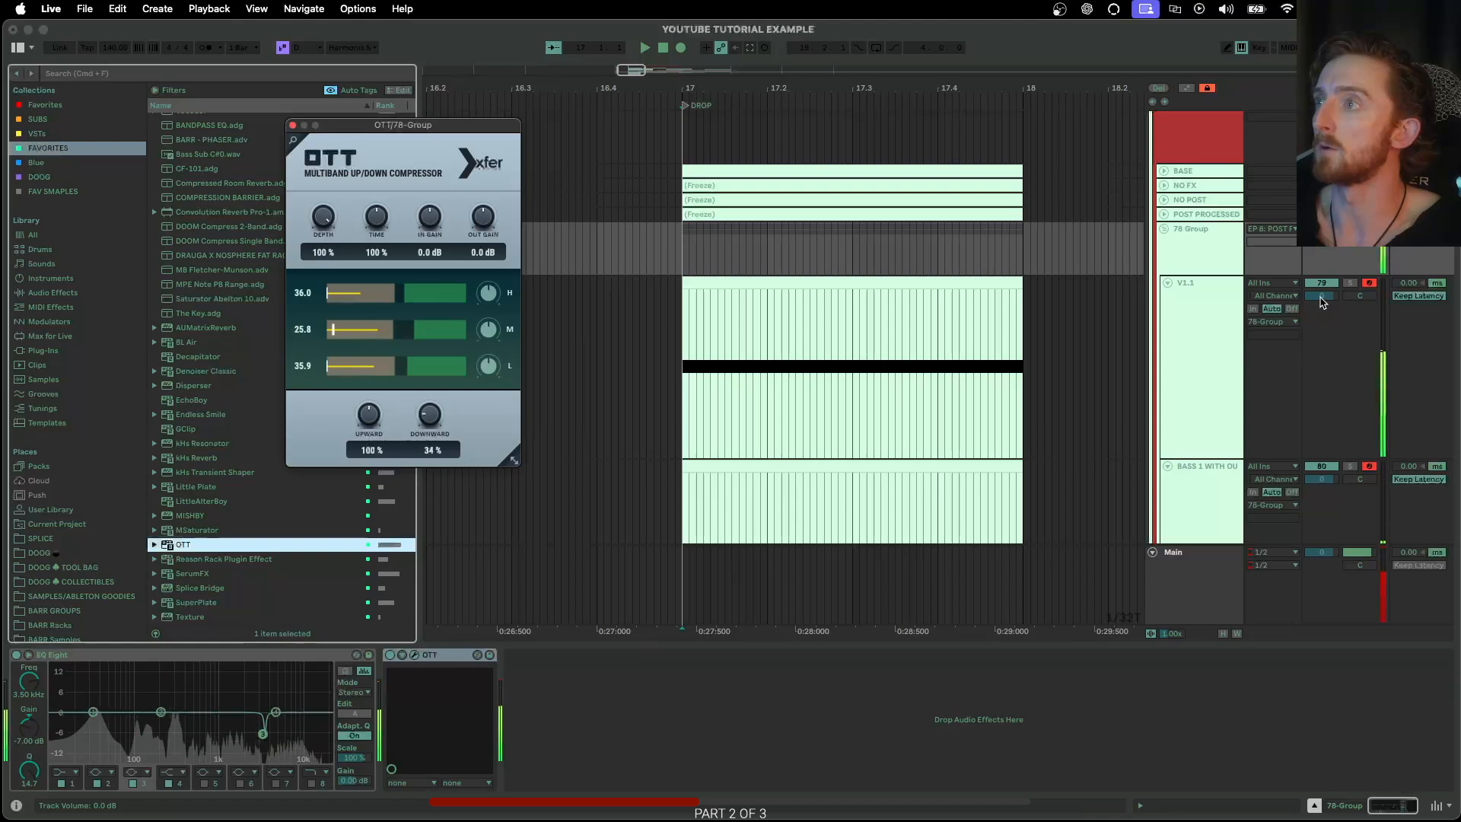
{"action": "left_click_drag", "start_coordinate": [386, 228], "coordinate": [386, 200]}
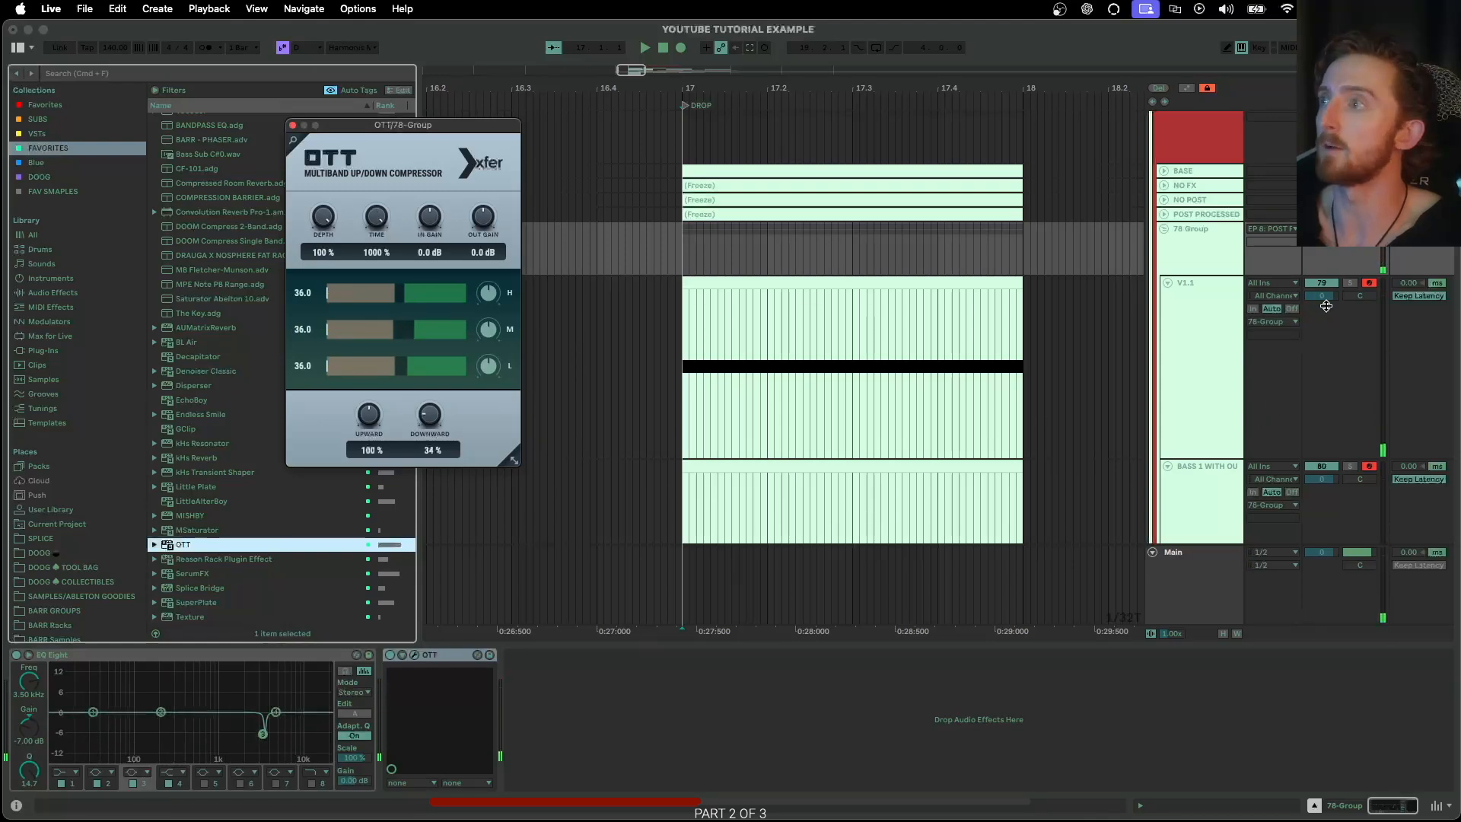
{"action": "left_click_drag", "start_coordinate": [1324, 296], "coordinate": [1324, 327]}
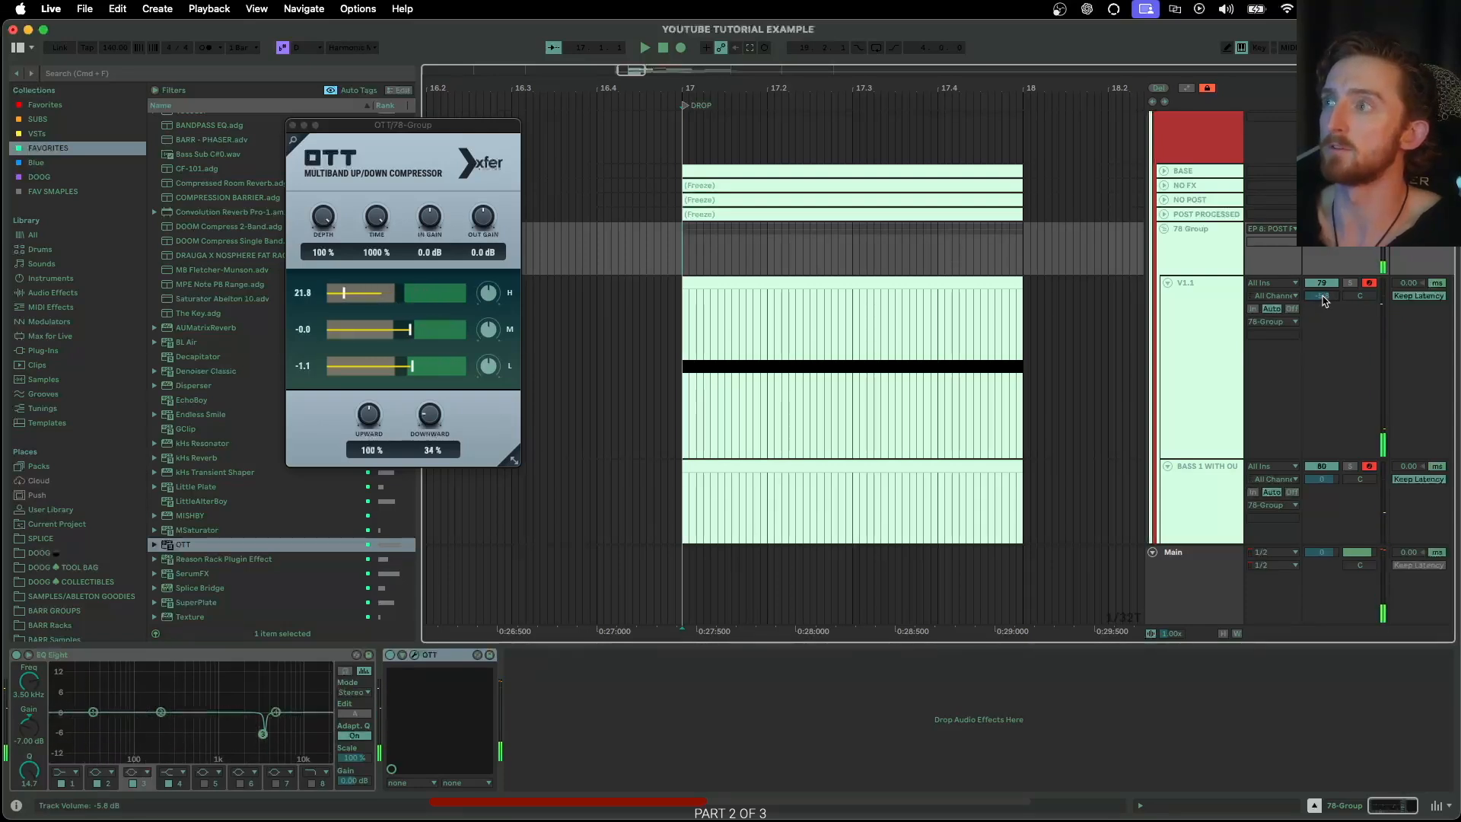
{"action": "left_click_drag", "start_coordinate": [1322, 296], "coordinate": [1322, 306]}
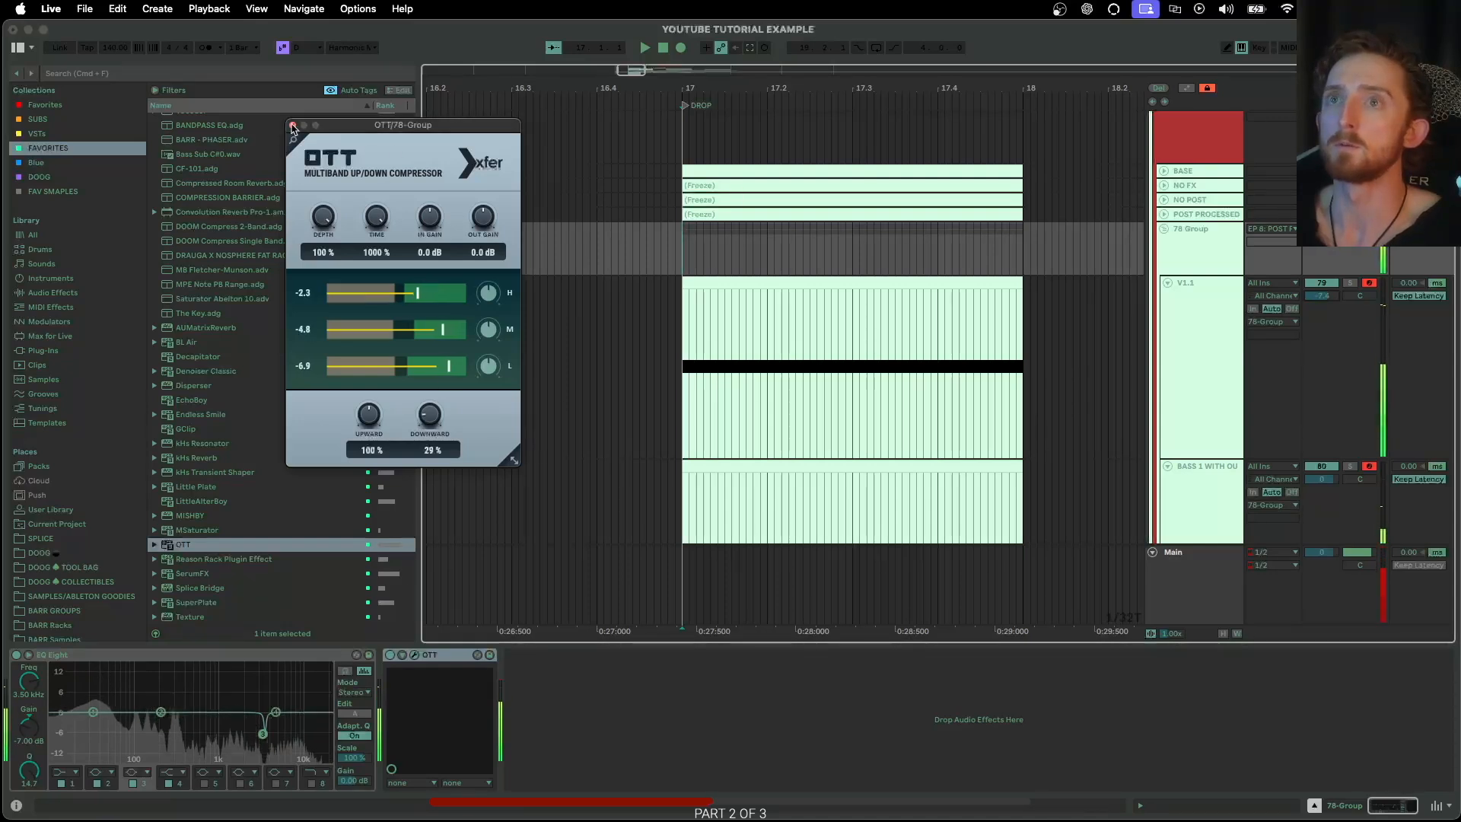
{"action": "left_click", "coordinate": [292, 125]}
Add a Saturator after OTT on the group, set to Soft Sine with Soft Clip, and audition it
{"action": "scroll", "coordinate": [256, 423], "scroll_direction": "up", "scroll_amount": 10}
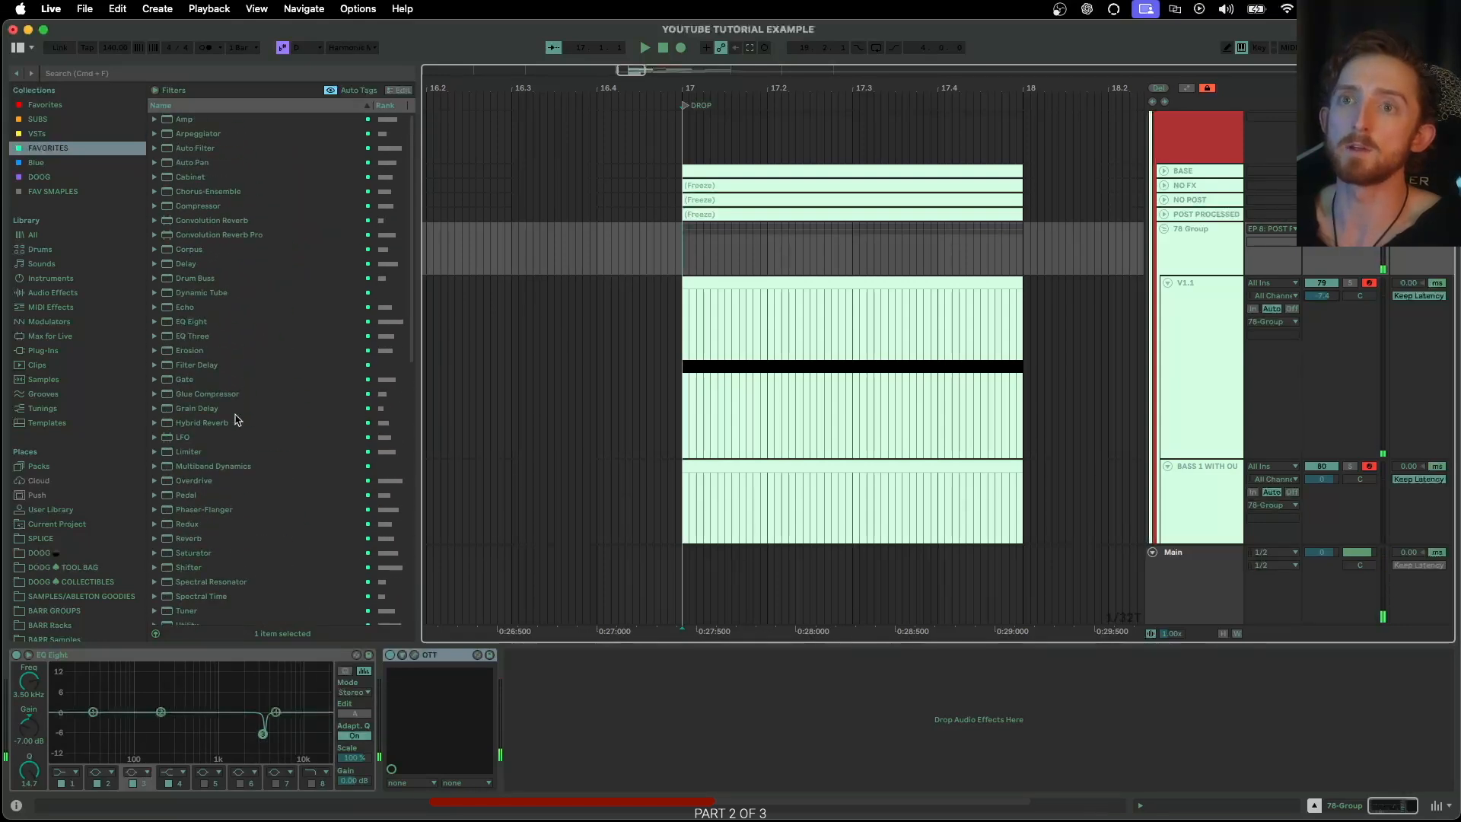
{"action": "scroll", "coordinate": [223, 470], "scroll_direction": "down", "scroll_amount": 3}
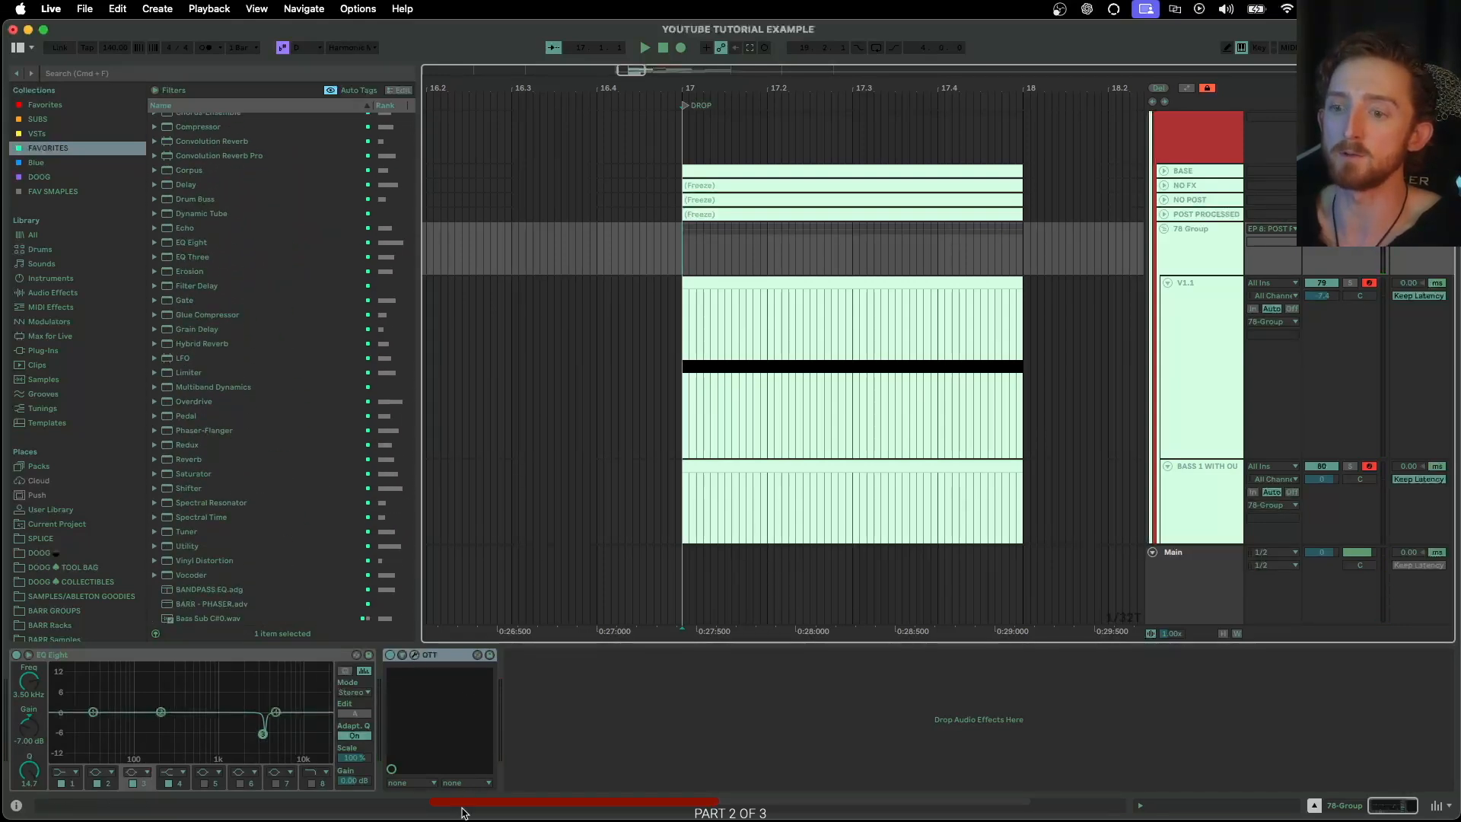
{"action": "key", "text": "alt+super+p"}
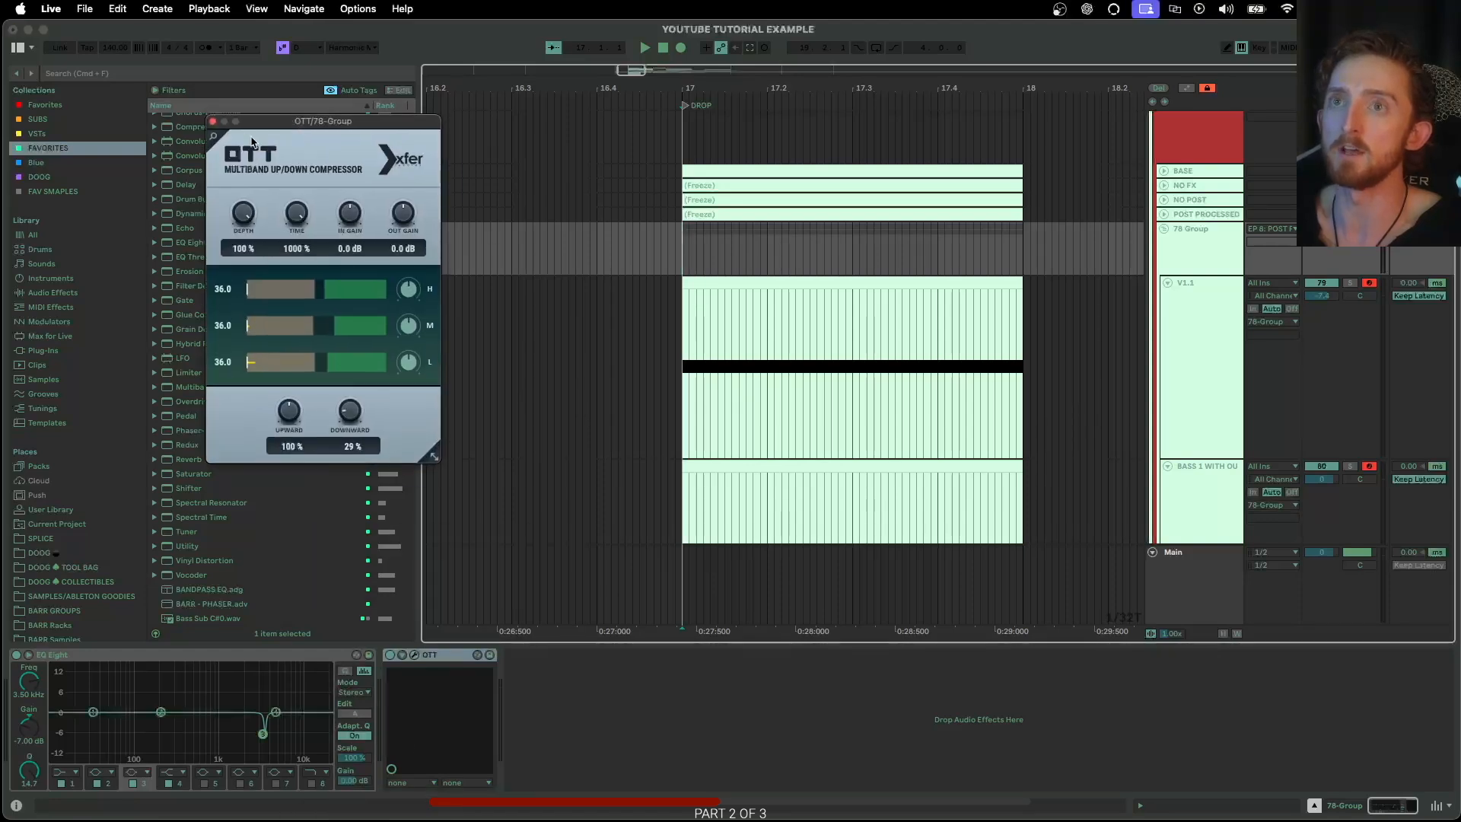
{"action": "left_click", "coordinate": [214, 122]}
{"action": "left_click_drag", "start_coordinate": [219, 474], "coordinate": [515, 658]}
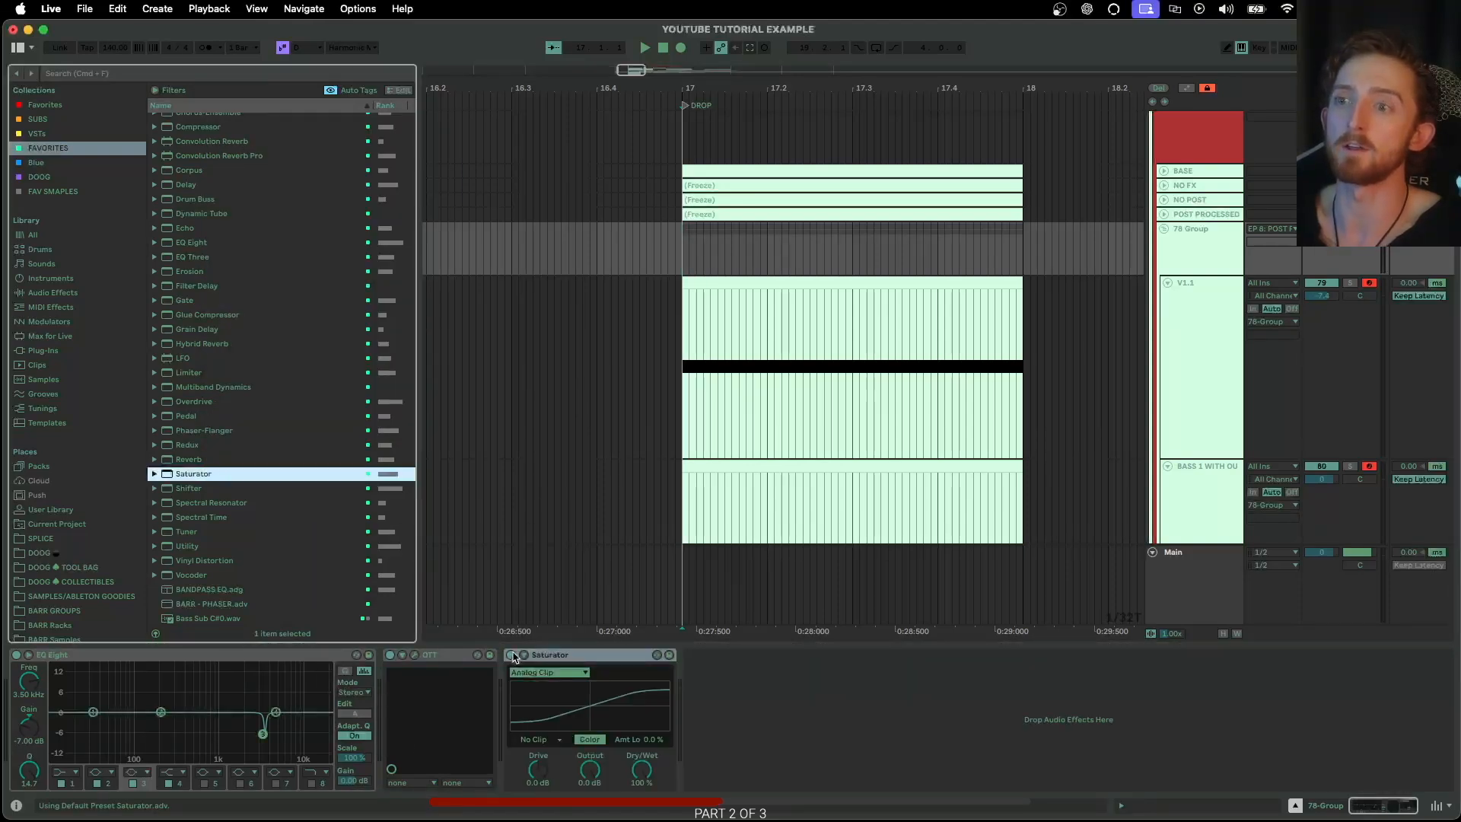
{"action": "left_click", "coordinate": [539, 670]}
{"action": "left_click", "coordinate": [542, 690]}
{"action": "left_click", "coordinate": [542, 740]}
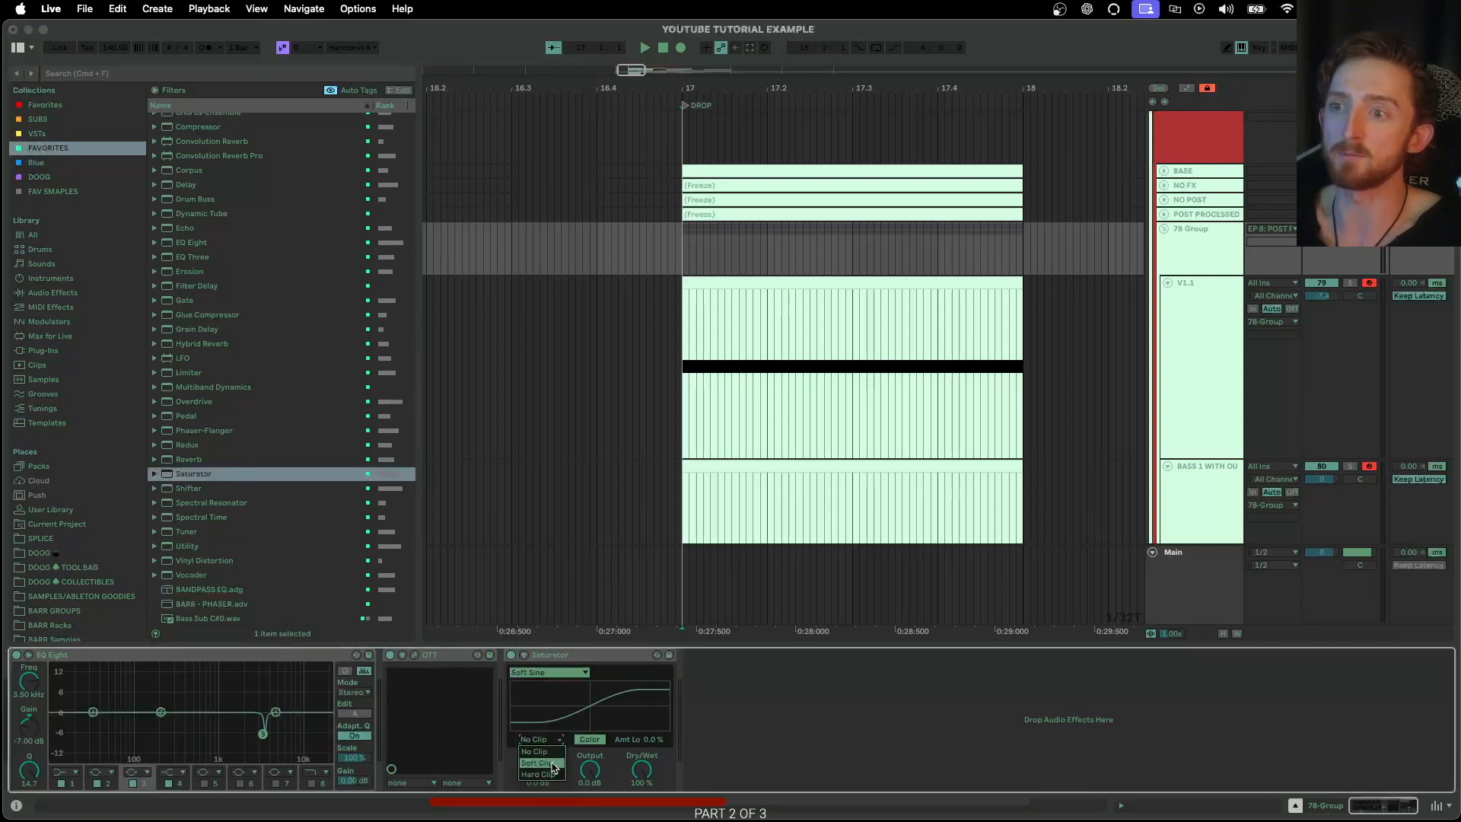
{"action": "left_click", "coordinate": [538, 762]}
{"action": "left_click", "coordinate": [549, 657]}
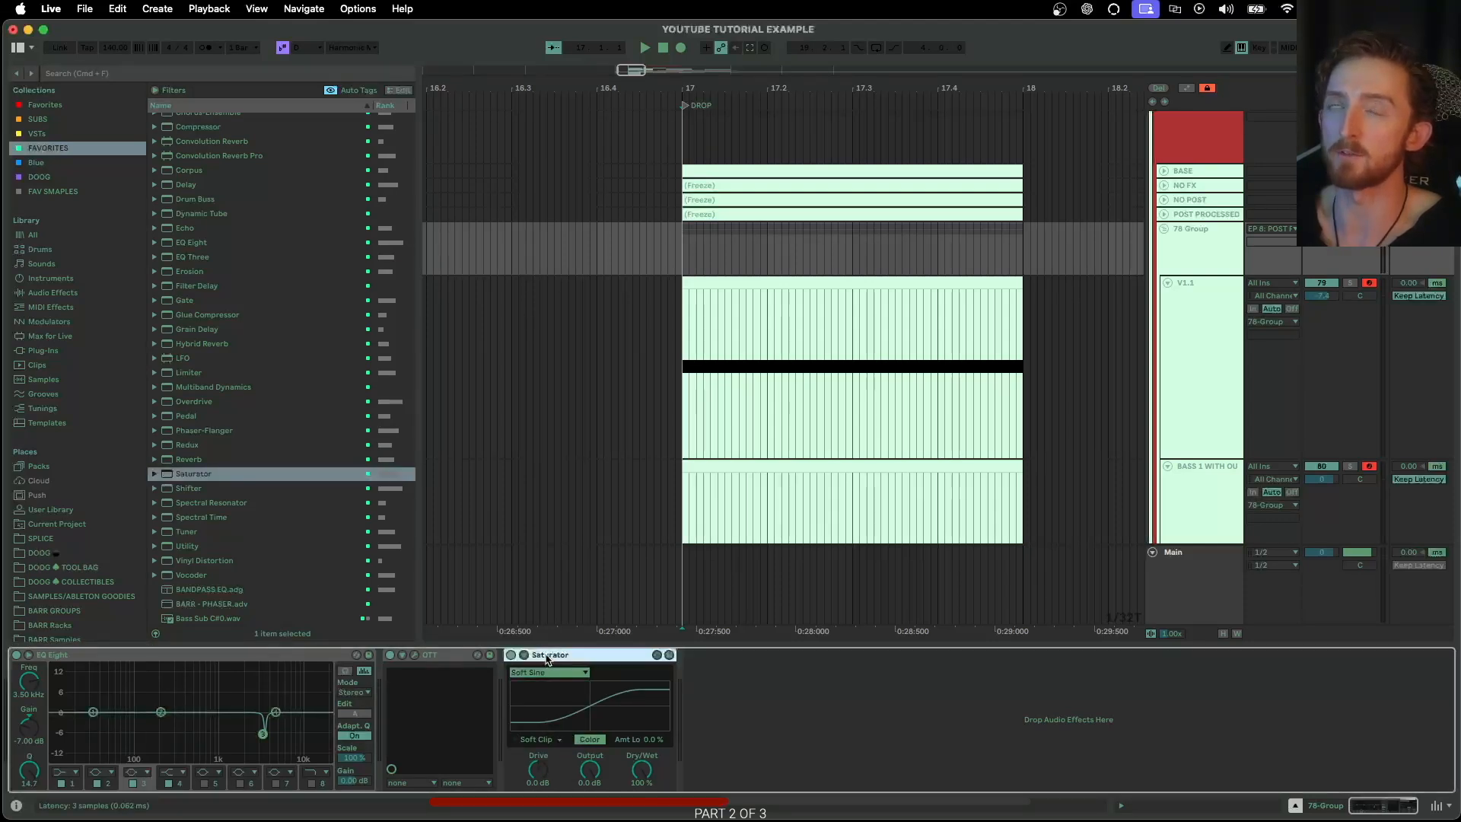
{"action": "key", "text": "s"}
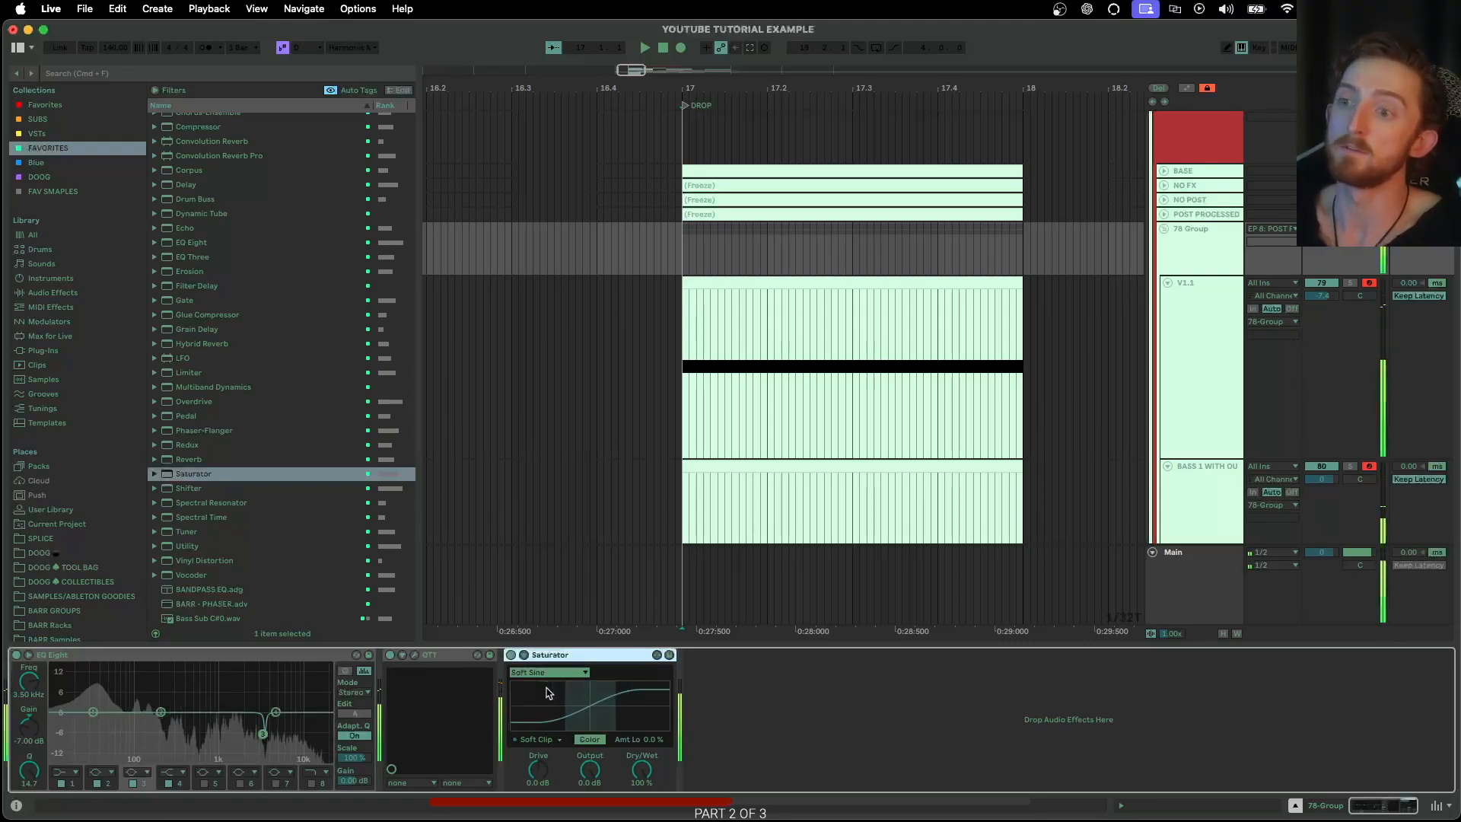
Try the Saturator with Hard Clip and the Medium Curve and Hard Curve shapes, adjusting its dry/wet mix
{"action": "left_click", "coordinate": [539, 739]}
{"action": "left_click", "coordinate": [544, 773]}
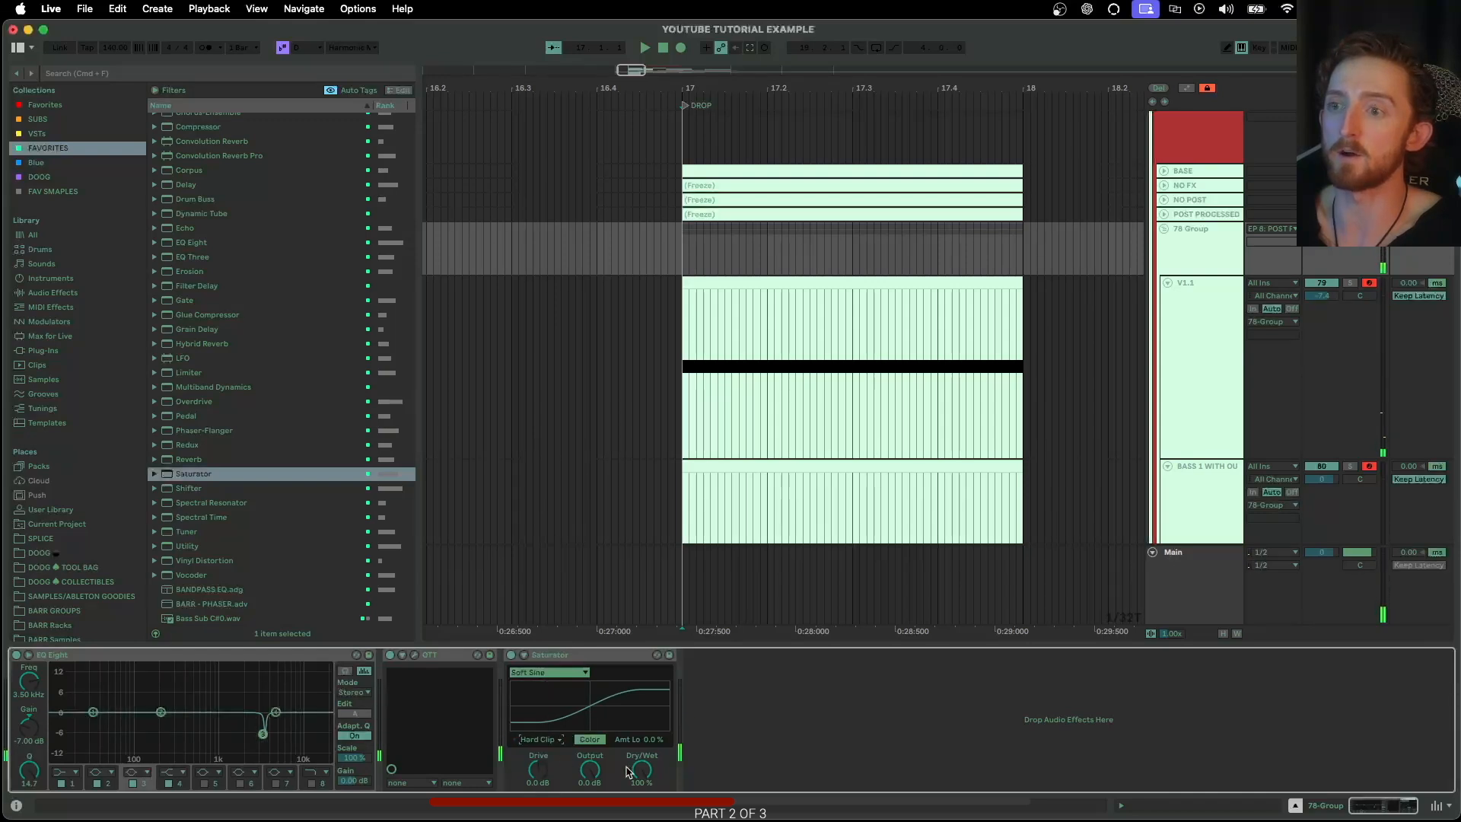
{"action": "left_click", "coordinate": [547, 672]}
{"action": "left_click", "coordinate": [548, 704]}
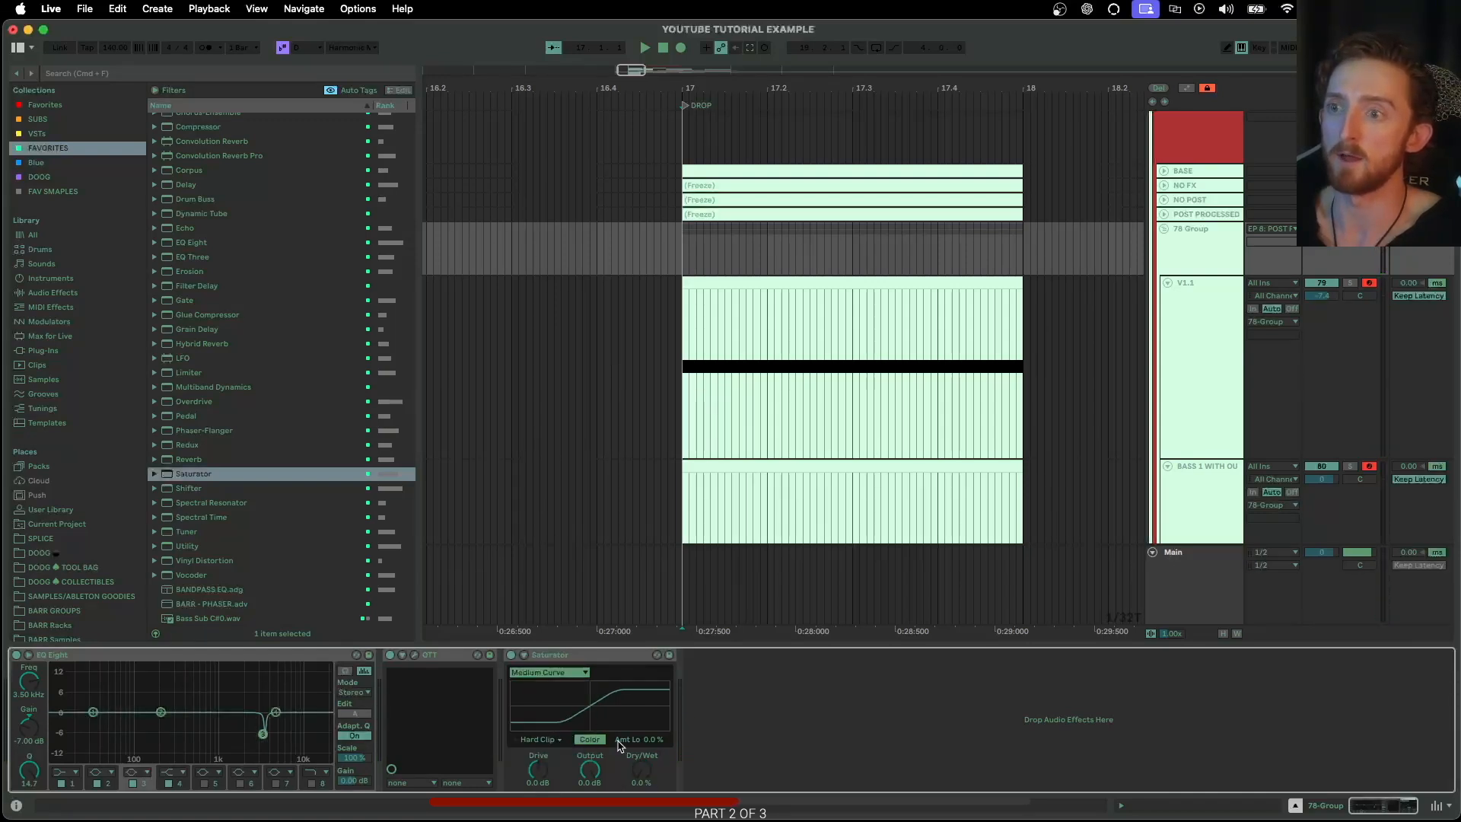
{"action": "left_click", "coordinate": [531, 669]}
{"action": "left_click", "coordinate": [550, 716]}
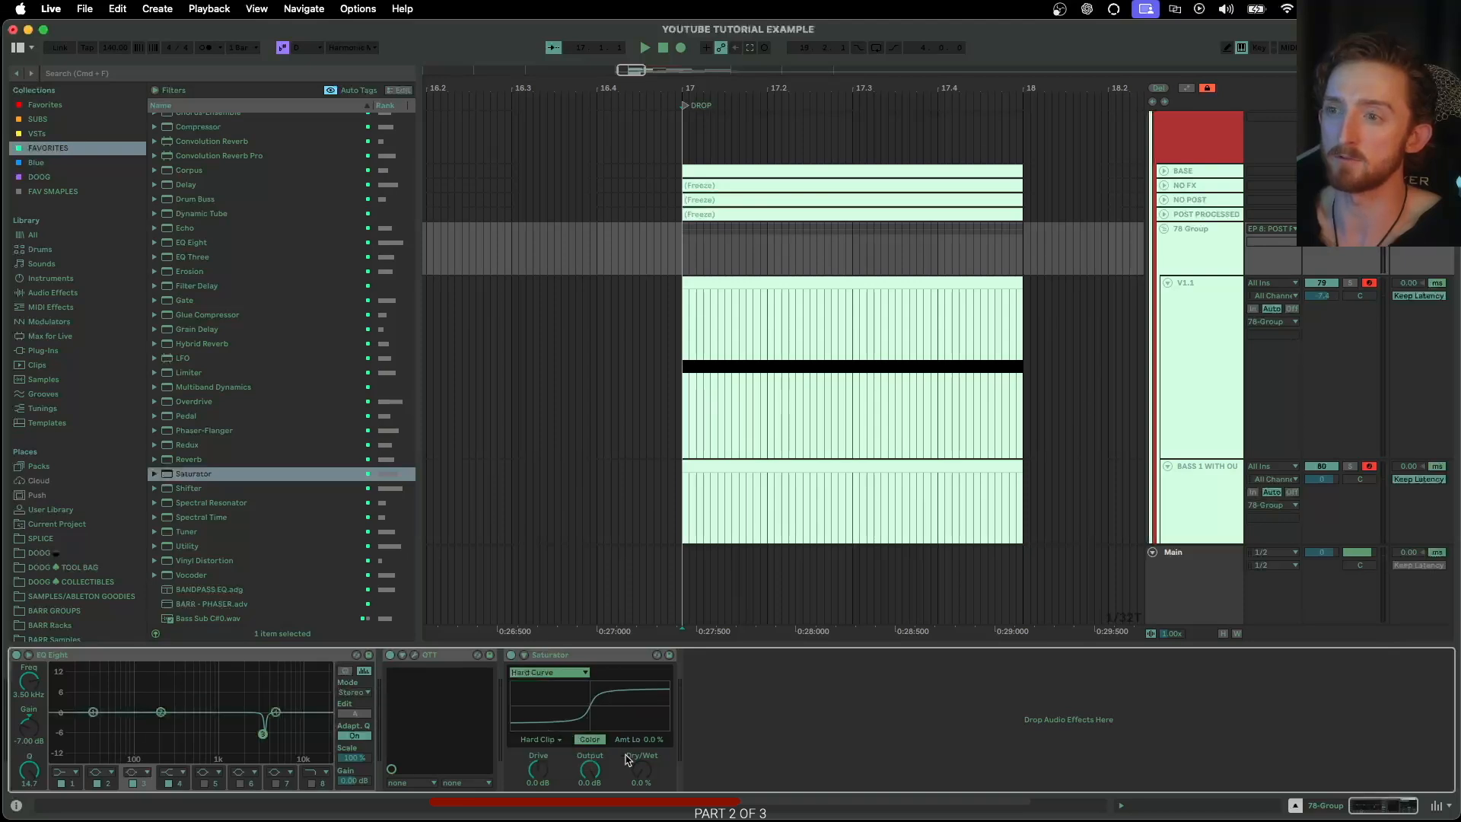
{"action": "left_click_drag", "start_coordinate": [643, 776], "coordinate": [642, 783]}
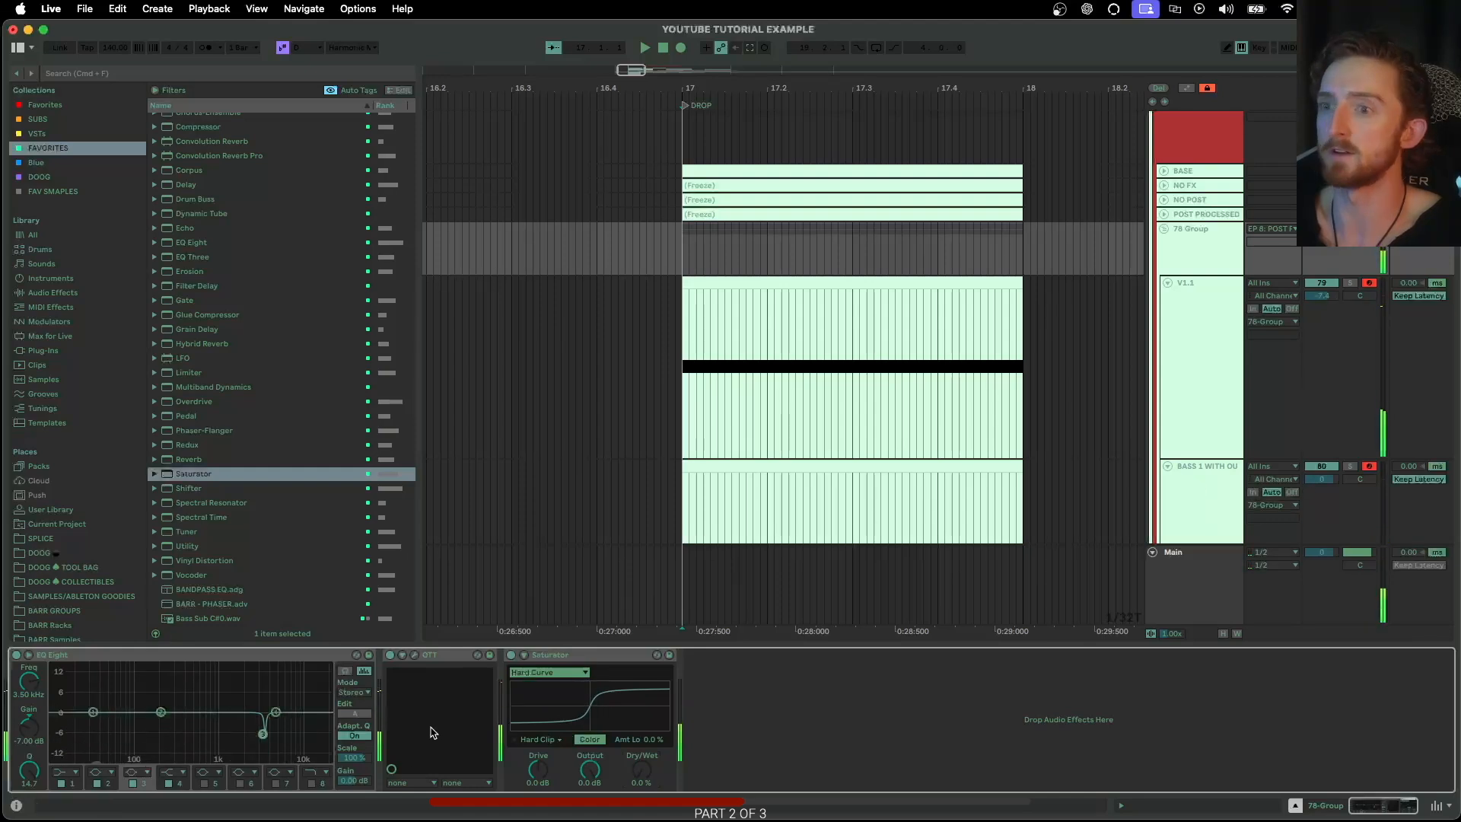
Return the Saturator to Soft Sine with Soft Clip and play back the group
{"action": "left_click", "coordinate": [531, 672]}
{"action": "left_click", "coordinate": [533, 695]}
{"action": "left_click", "coordinate": [540, 740]}
{"action": "left_click", "coordinate": [540, 762]}
{"action": "key", "text": "s"}
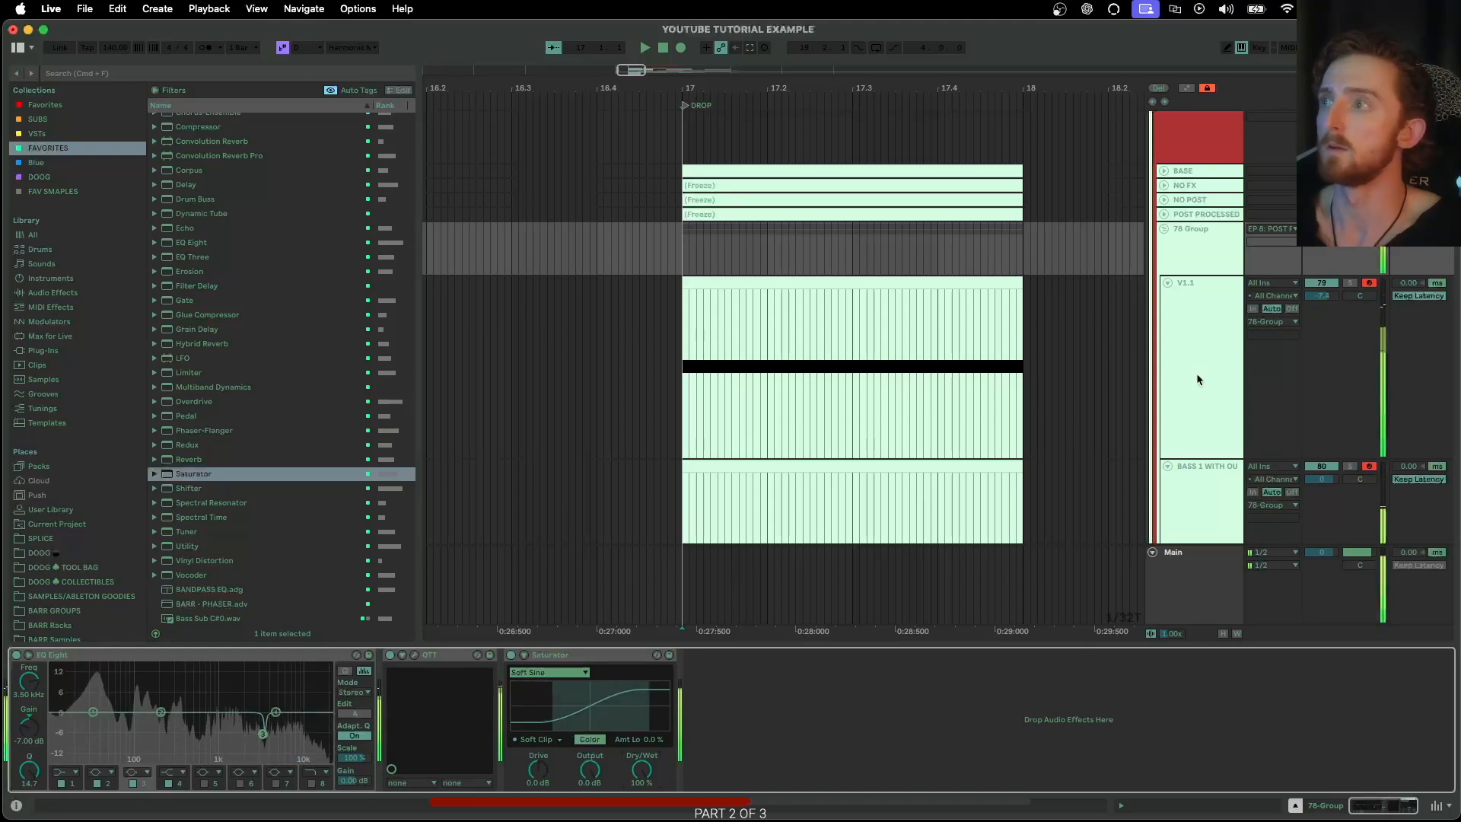
Insert a Phaser-Flanger between EQ Eight and OTT, with its amount at 0% and its center lowered to about 208 Hz
{"action": "scroll", "coordinate": [241, 352], "scroll_direction": "down", "scroll_amount": 5}
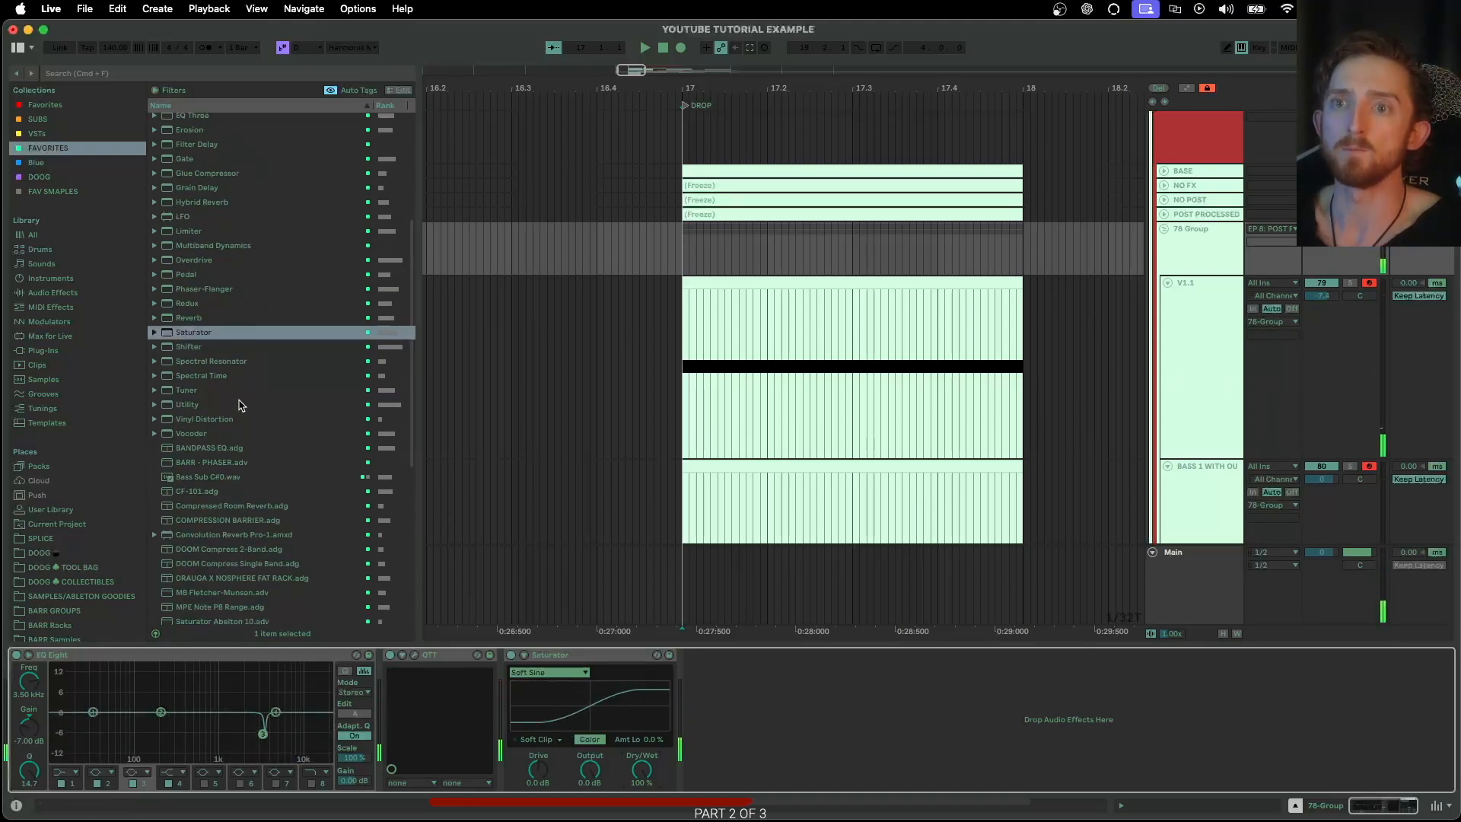
{"action": "mouse_move", "coordinate": [218, 292]}
{"action": "left_mouse_down"}
{"action": "mouse_move", "coordinate": [491, 676]}
{"action": "mouse_move", "coordinate": [387, 689]}
{"action": "left_mouse_up"}
{"action": "left_click_drag", "start_coordinate": [505, 775], "coordinate": [505, 742]}
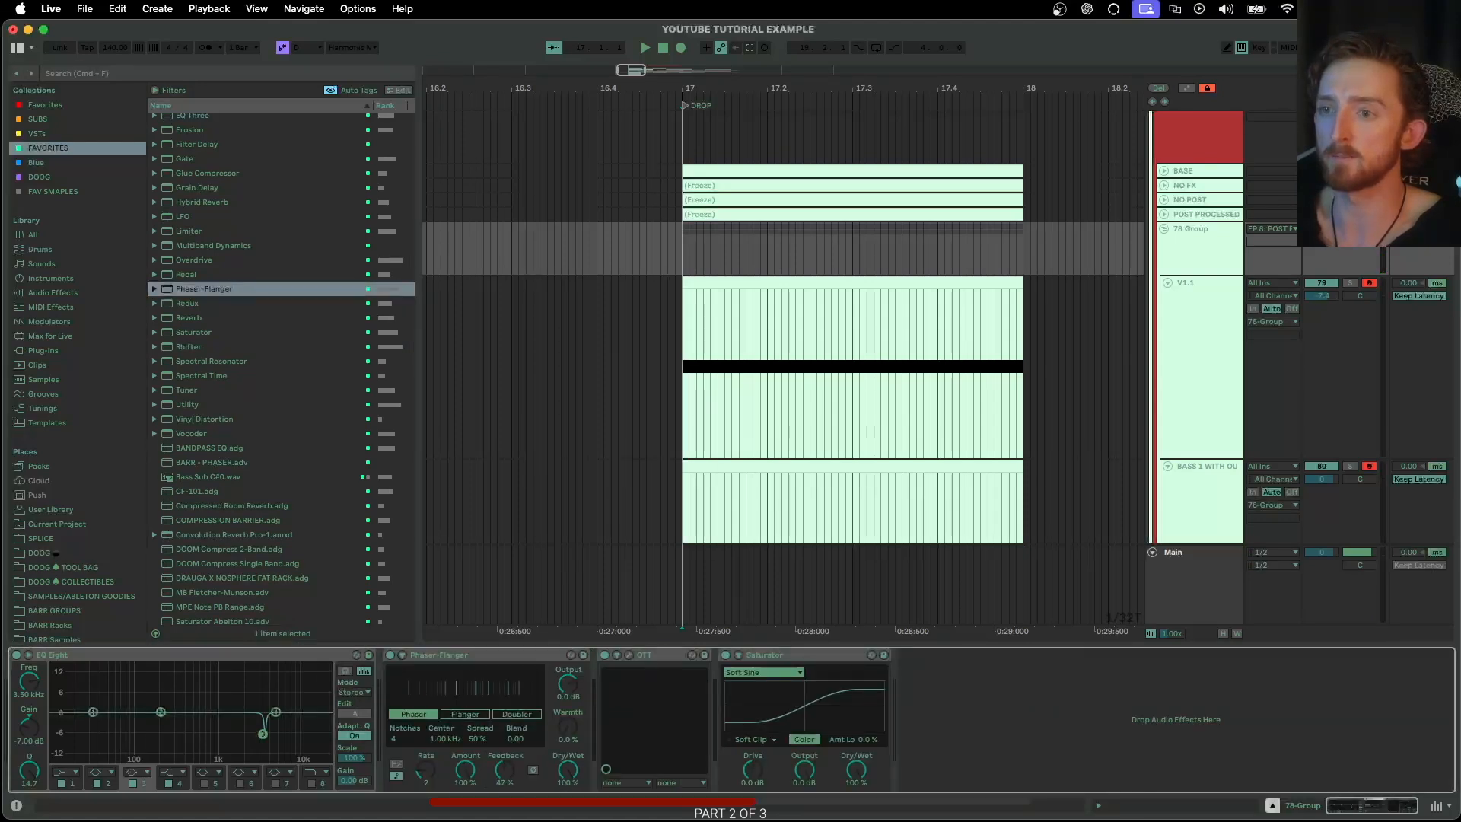
{"action": "key", "text": "space"}
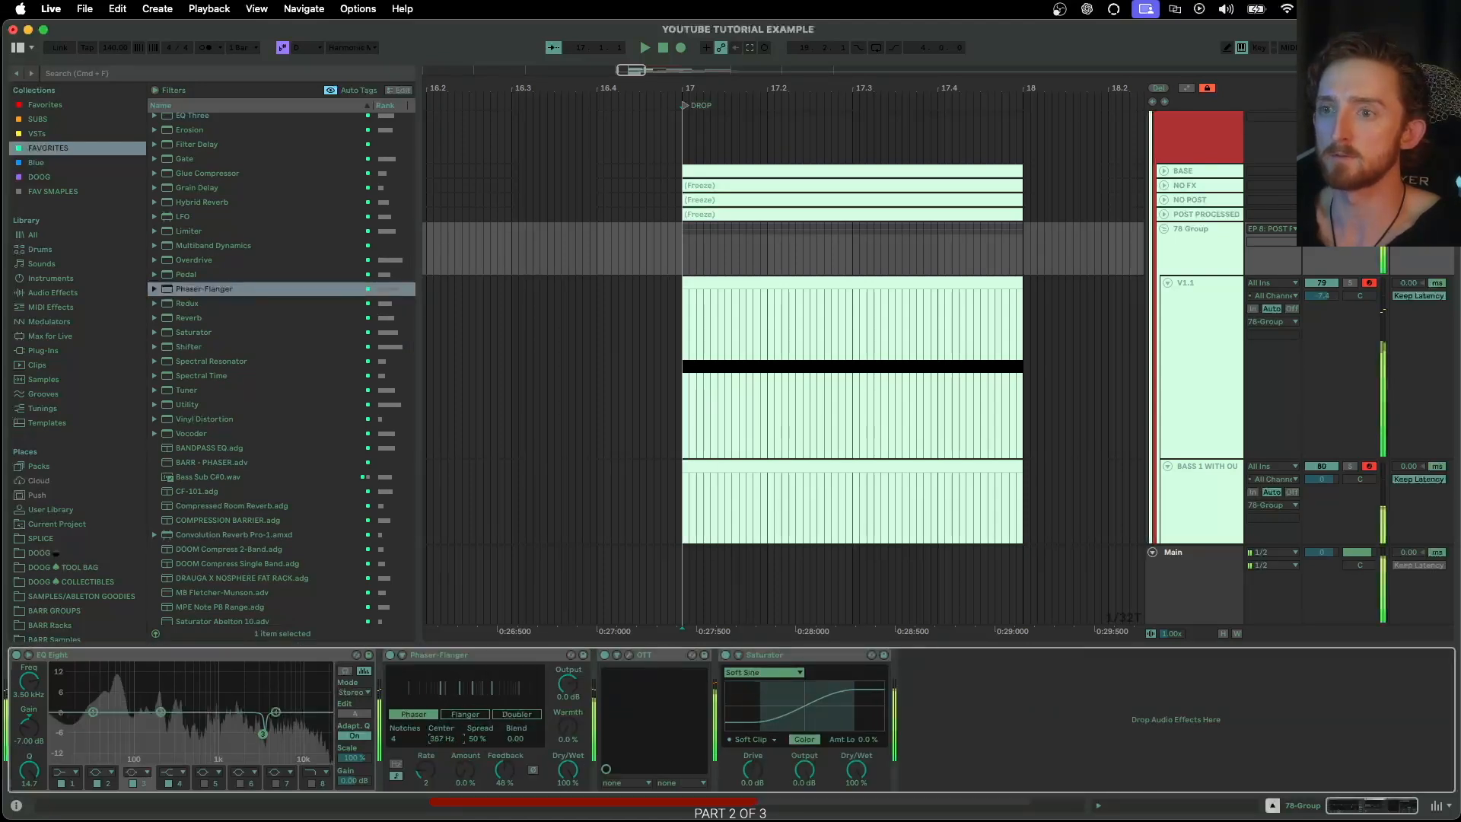
{"action": "left_click_drag", "start_coordinate": [441, 739], "coordinate": [441, 745]}
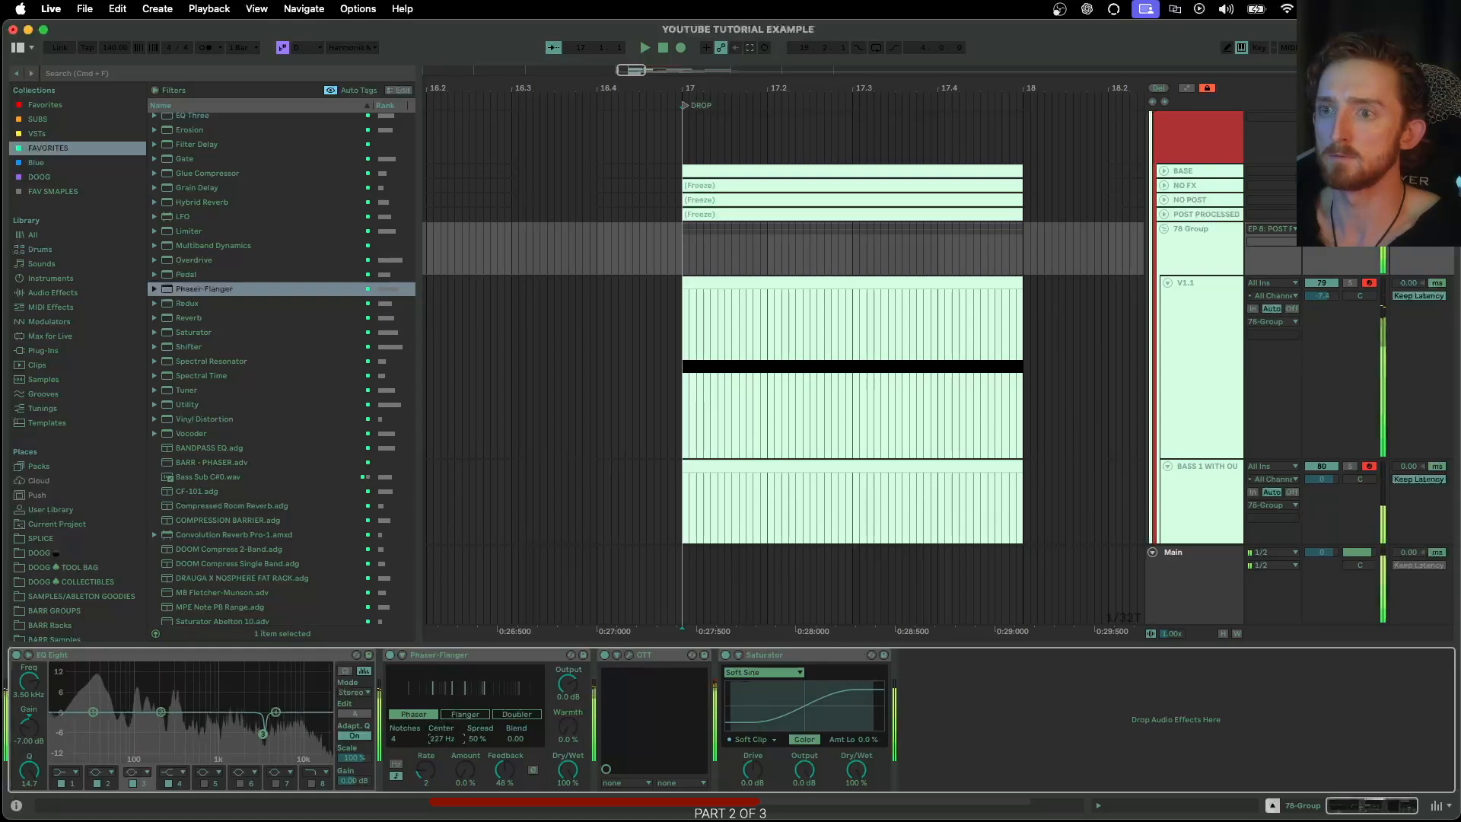
Copy the group's EQ Eight to the end of the device chain after the Saturator
{"action": "left_click", "coordinate": [317, 656]}
{"action": "key", "text": "super+c"}
{"action": "key", "text": "super+v"}
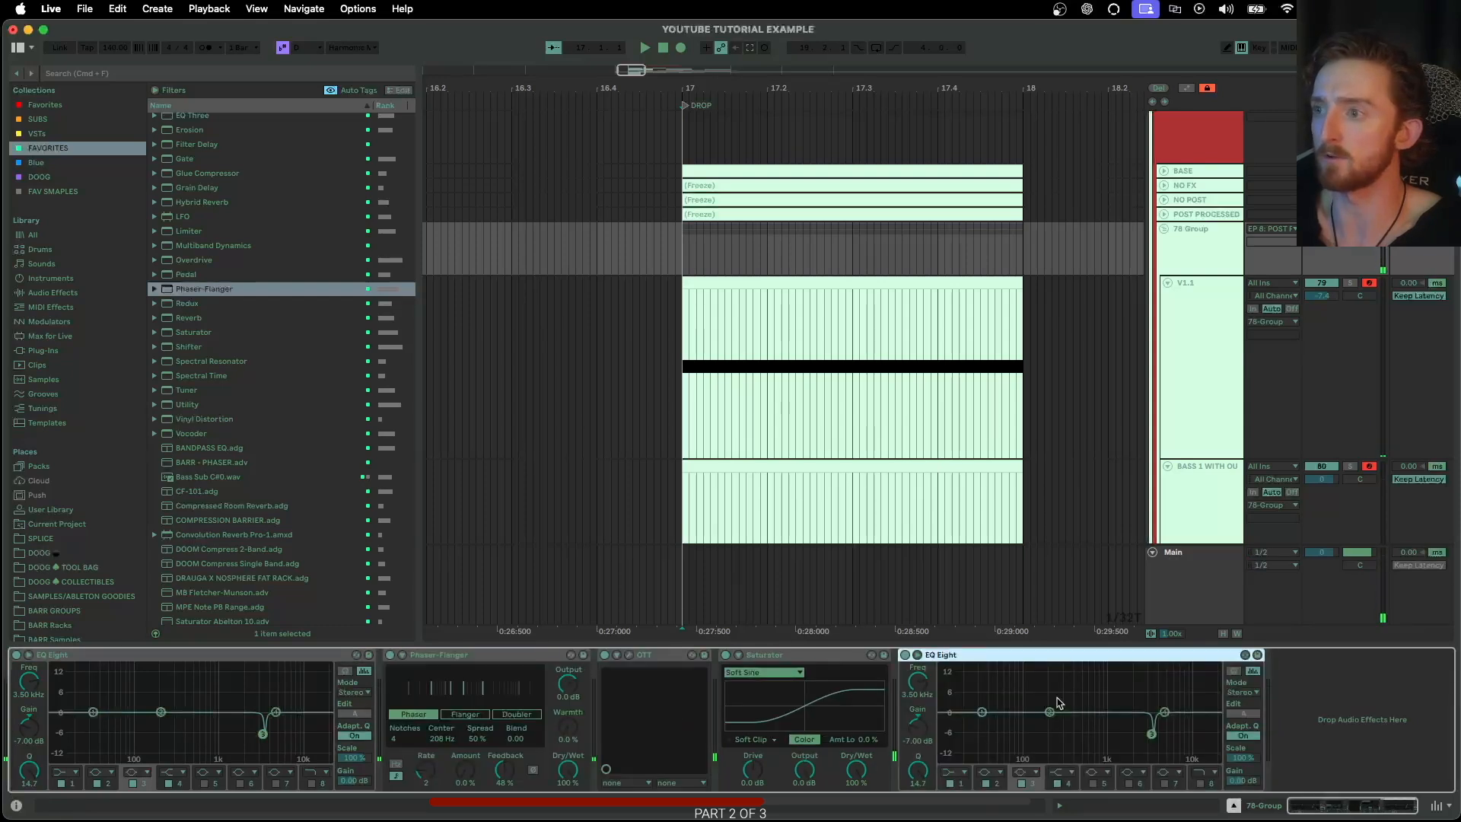
Set the Phaser-Flanger's center to 367 Hz and its dry/wet to 63%
{"action": "left_click", "coordinate": [442, 739]}
{"action": "left_click_drag", "start_coordinate": [441, 739], "coordinate": [442, 725]}
{"action": "left_click_drag", "start_coordinate": [572, 769], "coordinate": [572, 797]}
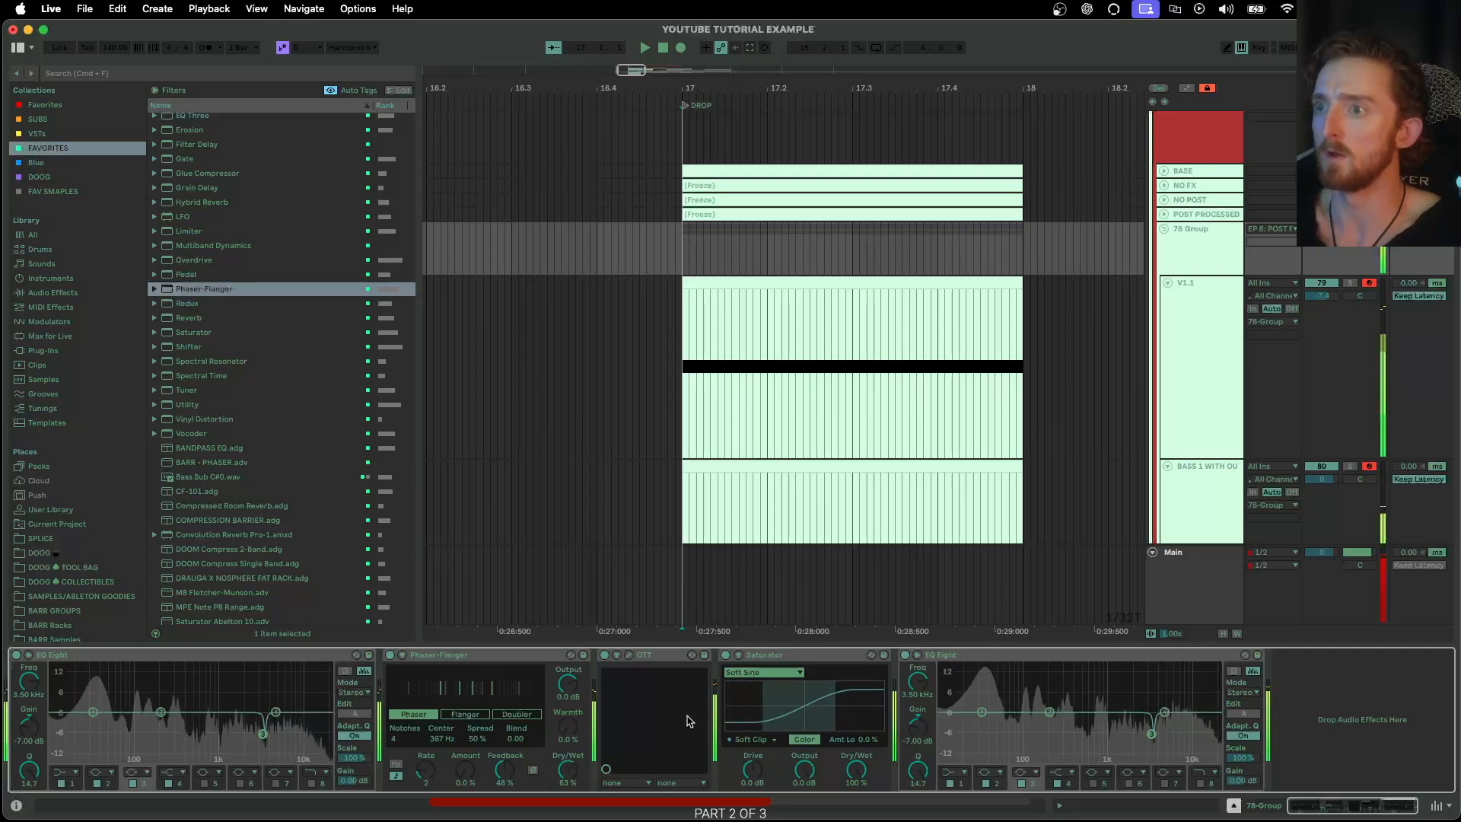
Copy the V1.1 track out of the 78 Group to above POST PROCESSED and disable the copy's last EQ Eight
{"action": "left_click", "coordinate": [1207, 236]}
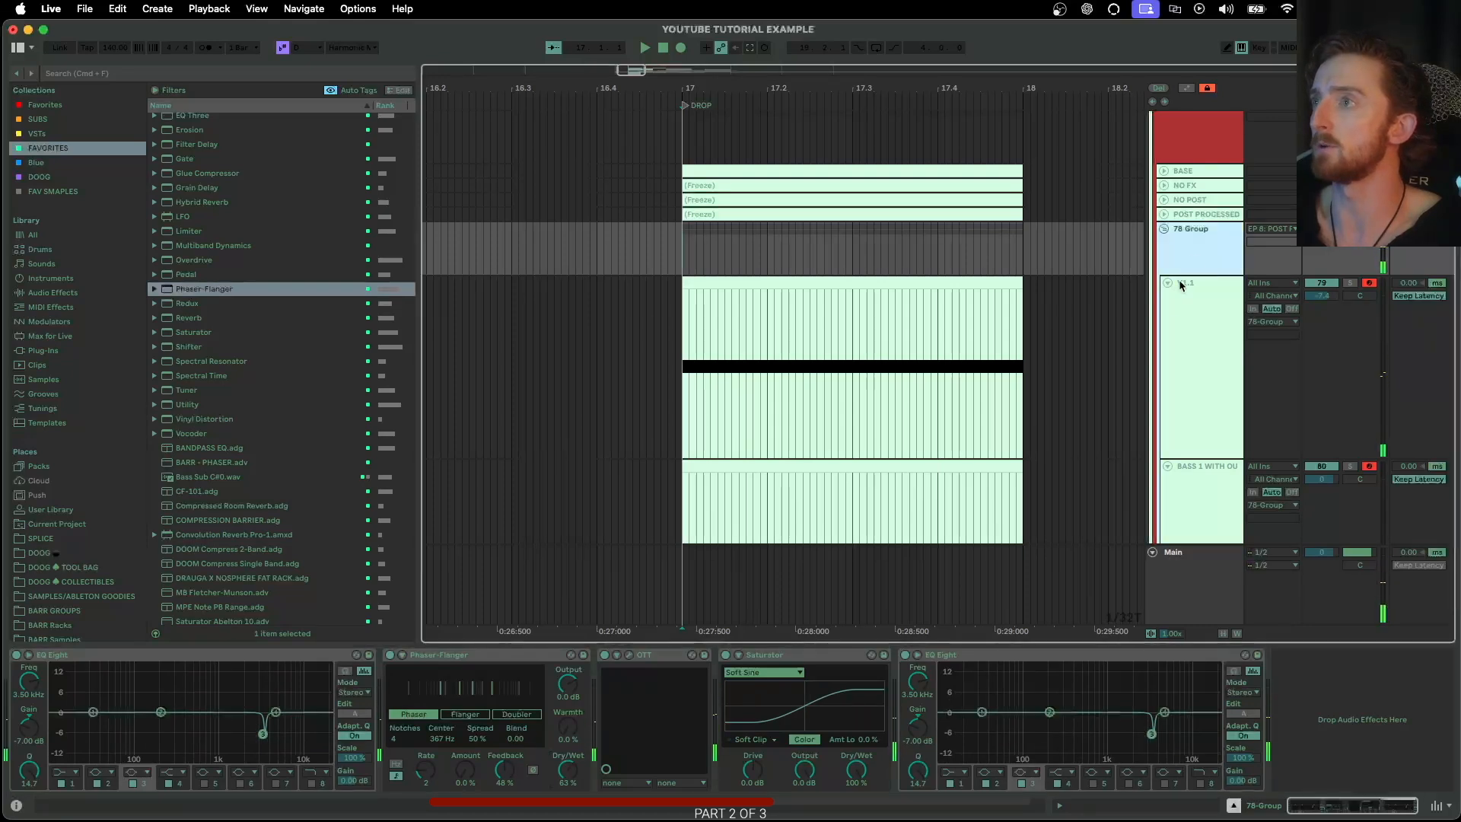
{"action": "left_click", "coordinate": [1202, 297]}
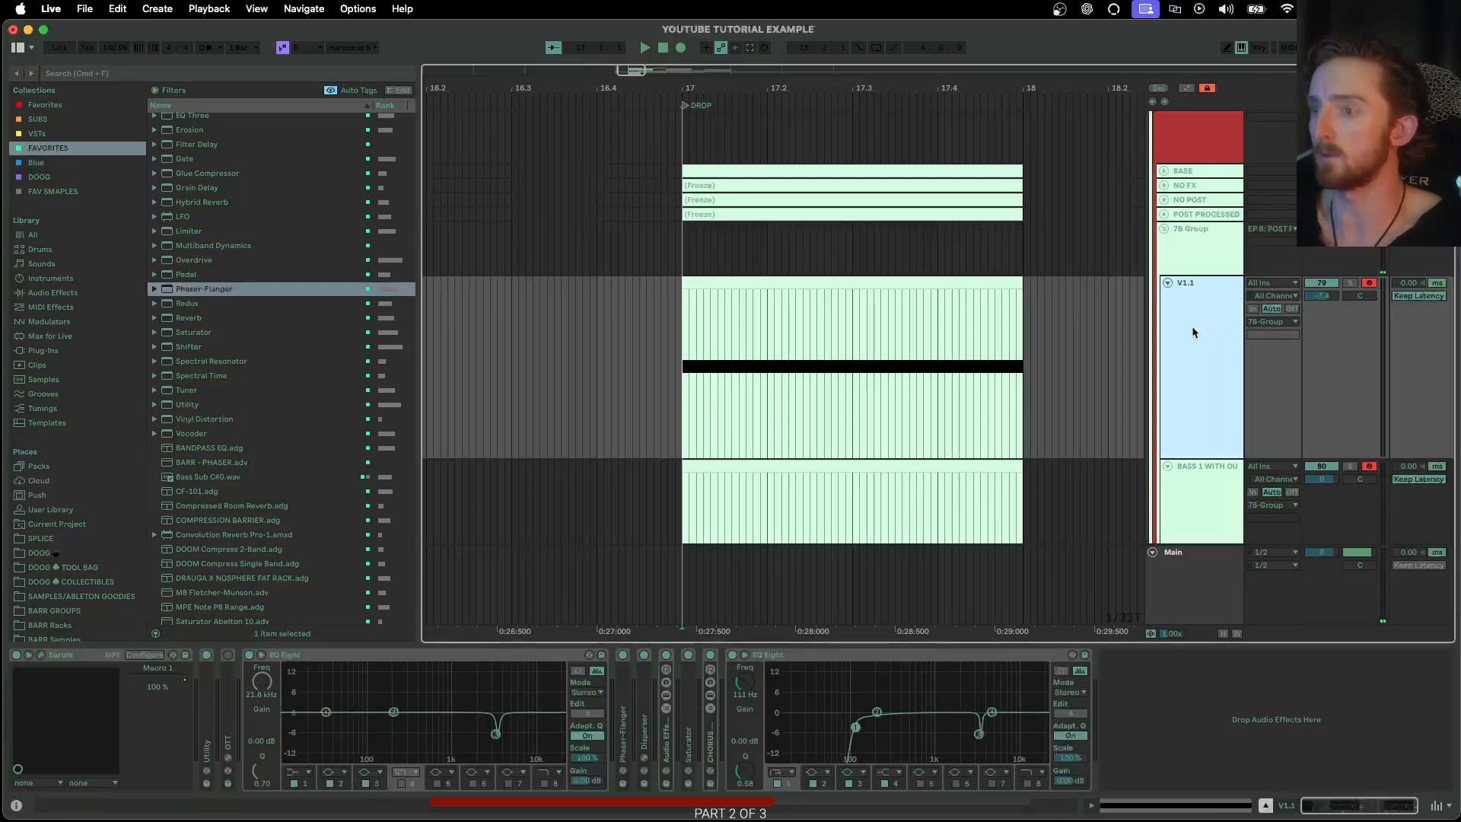
{"action": "left_click", "coordinate": [1188, 216]}
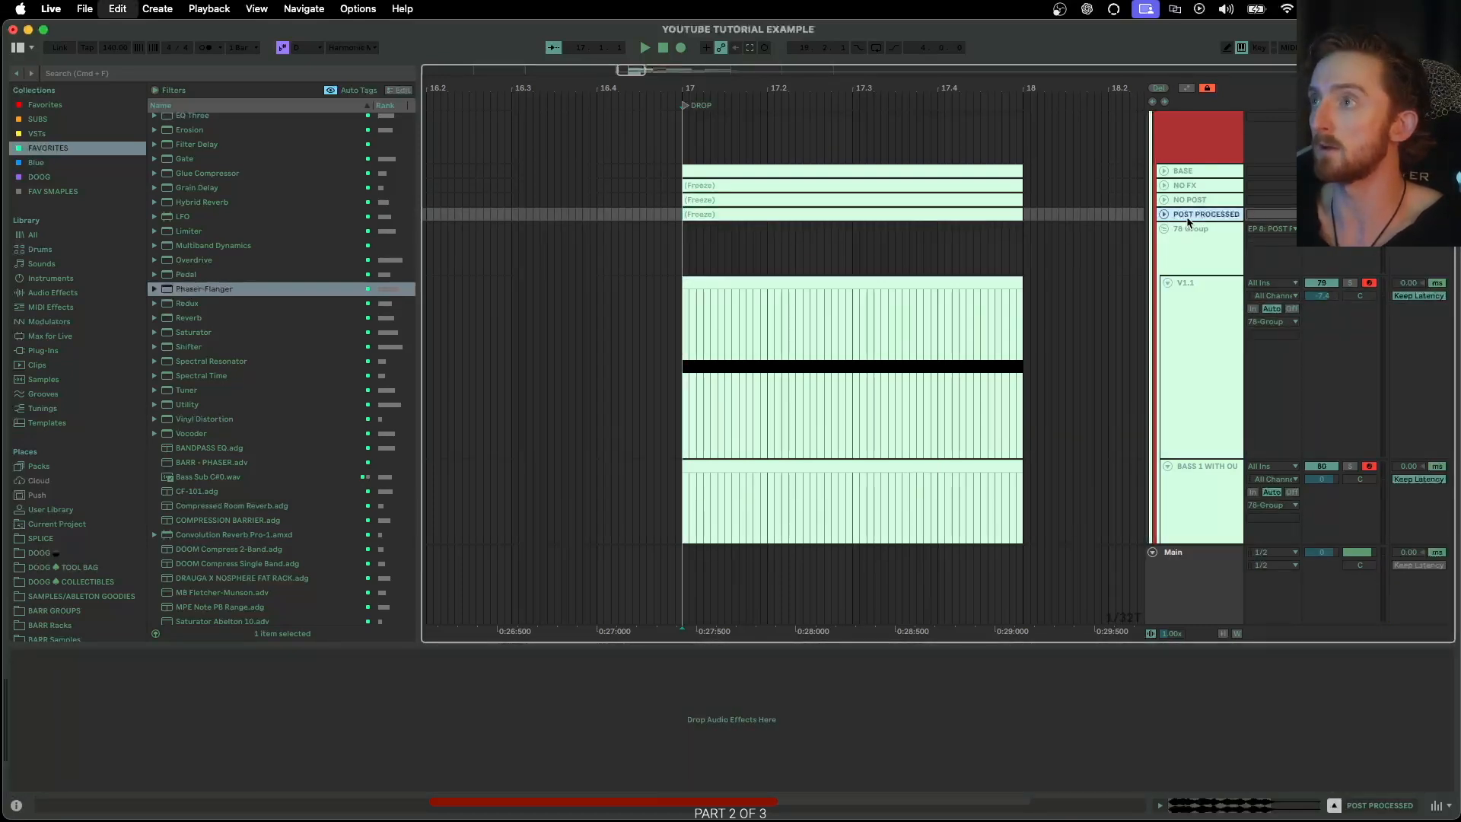
{"action": "key", "text": "super+v"}
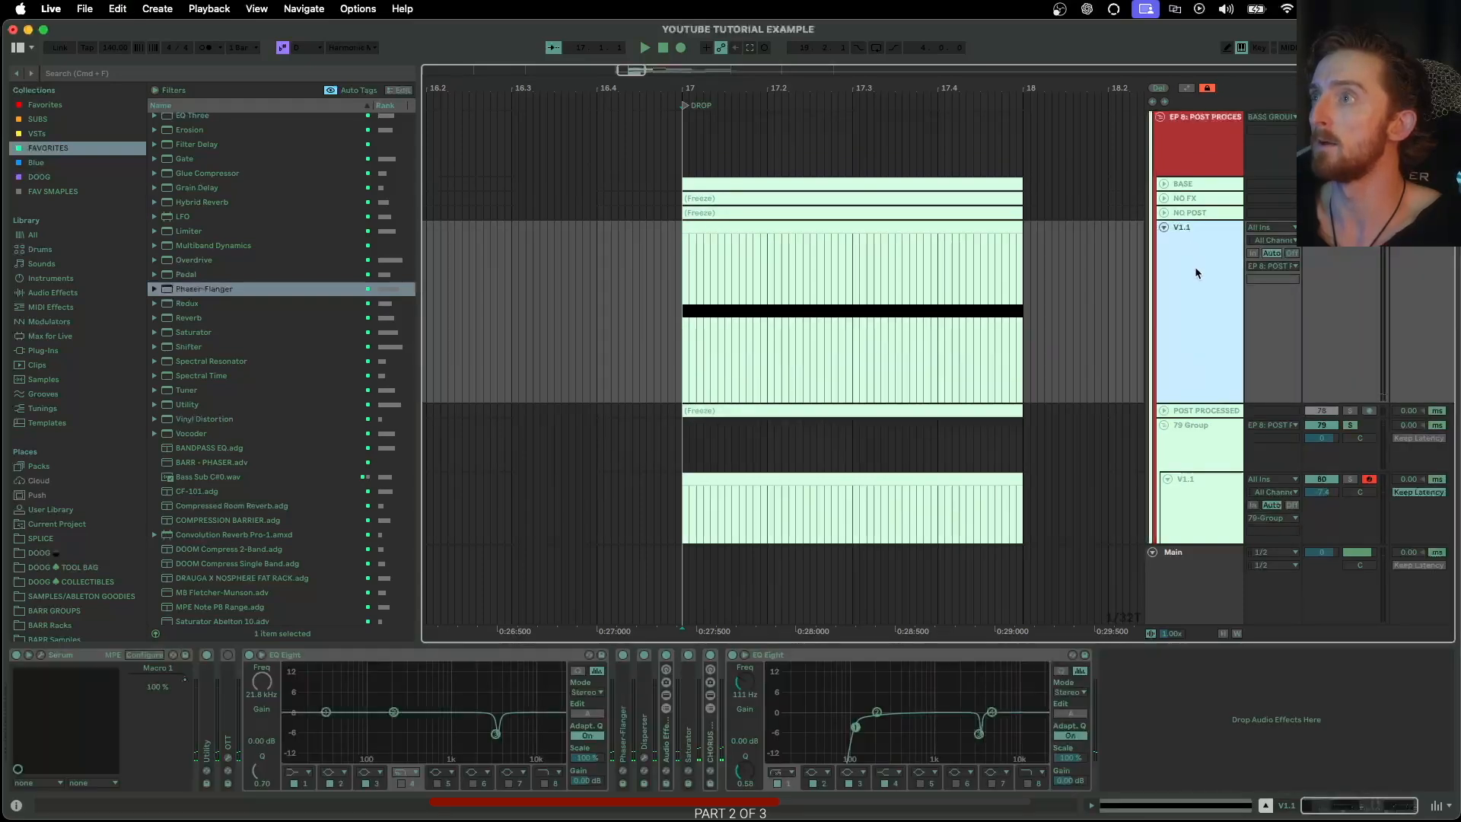
{"action": "left_click", "coordinate": [731, 655]}
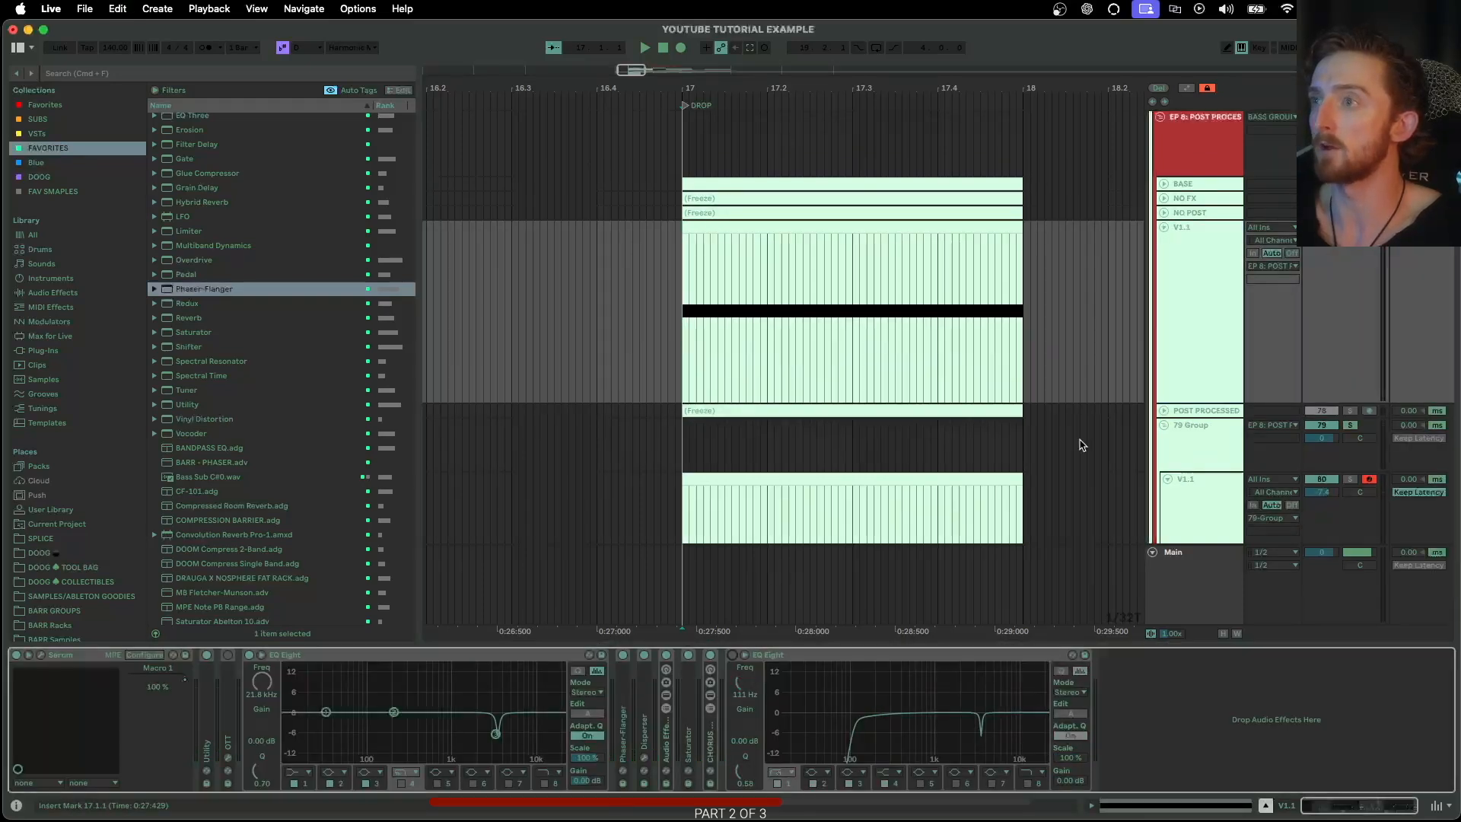
Duplicate the ungrouped V1.1 track and collapse the upper of the two
{"action": "left_click", "coordinate": [1178, 280]}
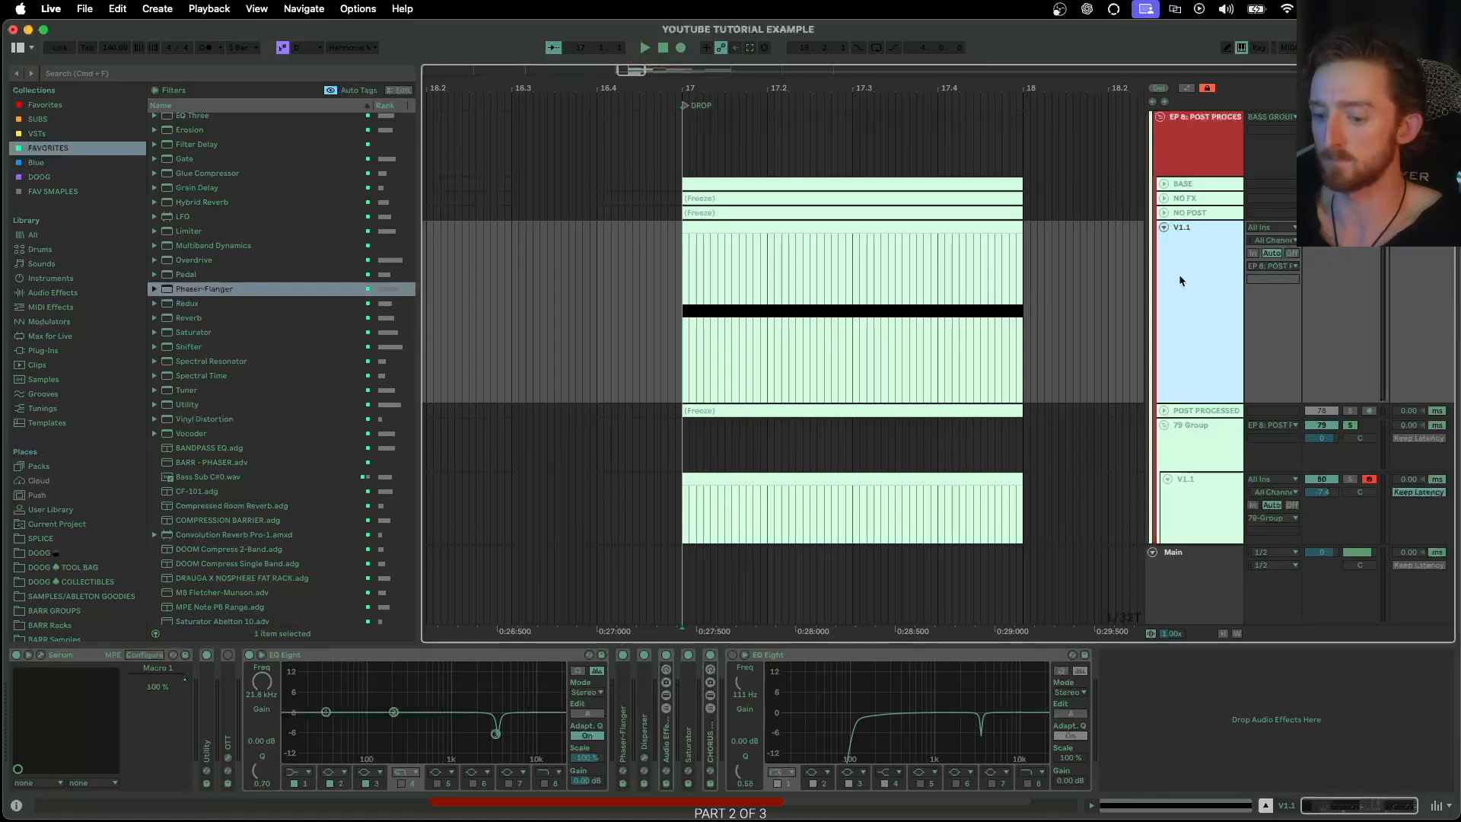
{"action": "key", "text": "super+d"}
{"action": "key", "text": "super+d"}
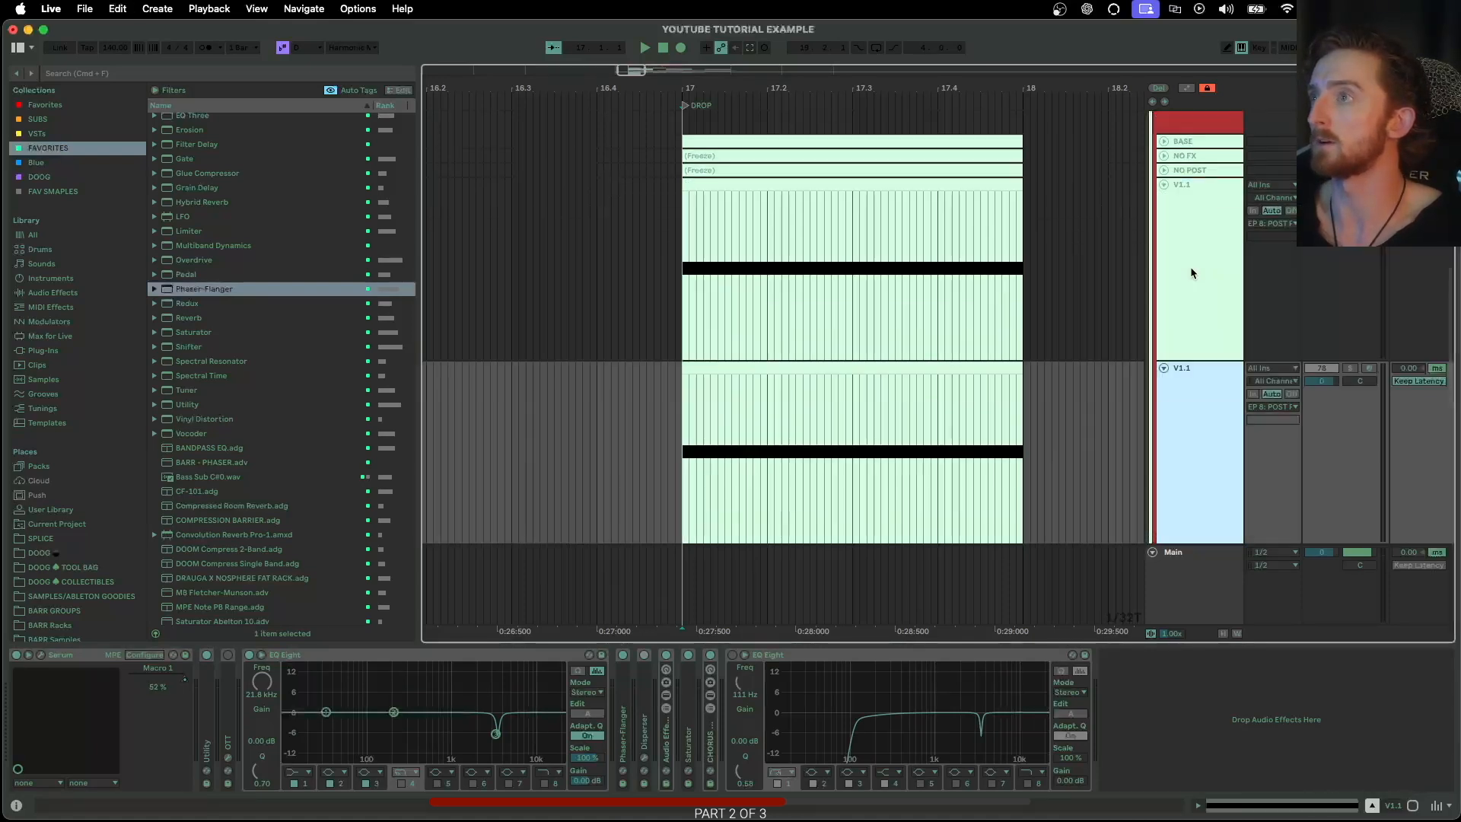
{"action": "left_click", "coordinate": [1163, 185]}
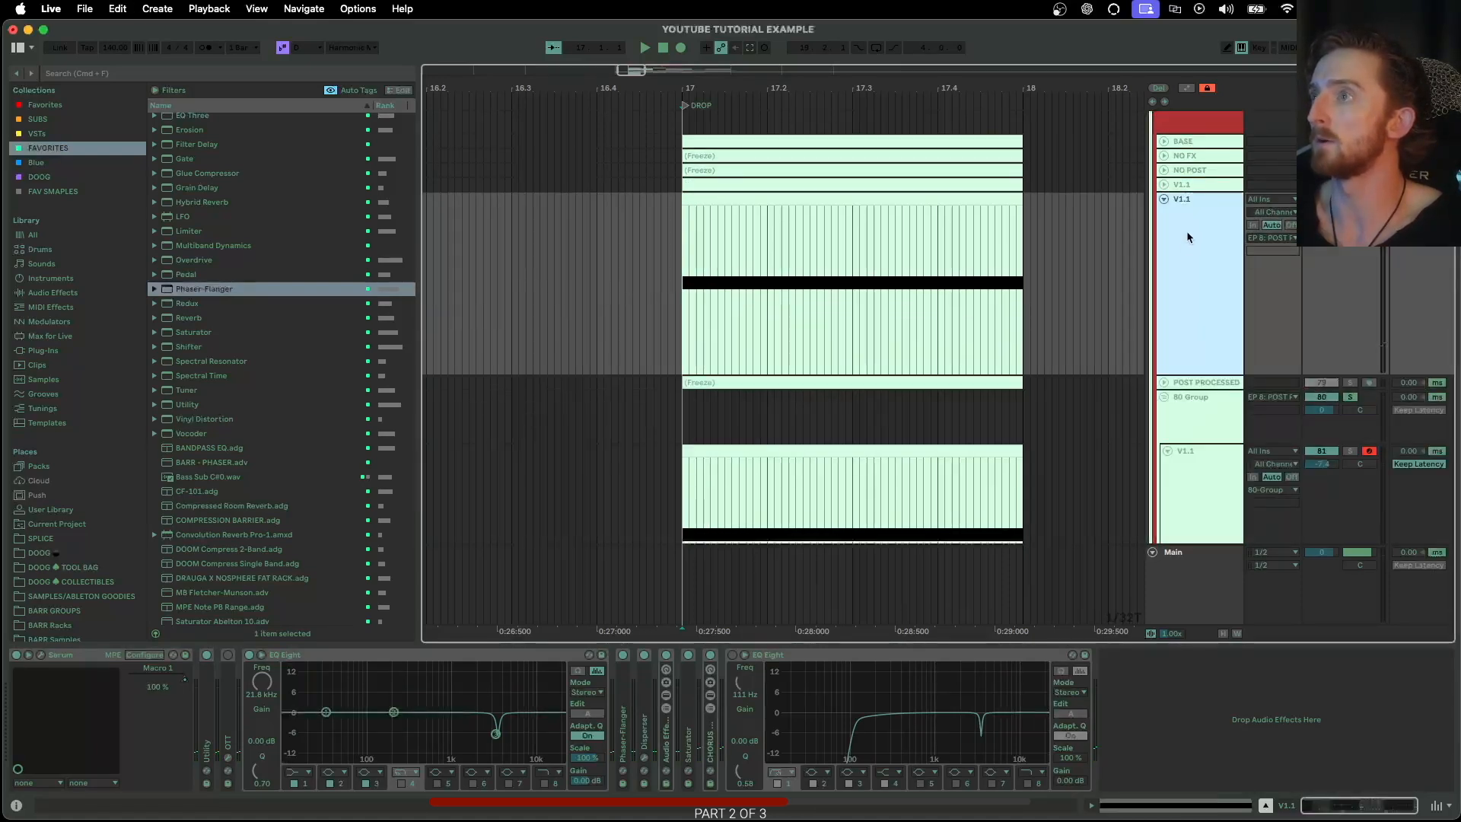
Freeze and flatten the expanded V1.1 duplicate to audio and zoom in on the start of its waveform
{"action": "right_click", "coordinate": [1183, 236]}
{"action": "left_click", "coordinate": [1239, 349]}
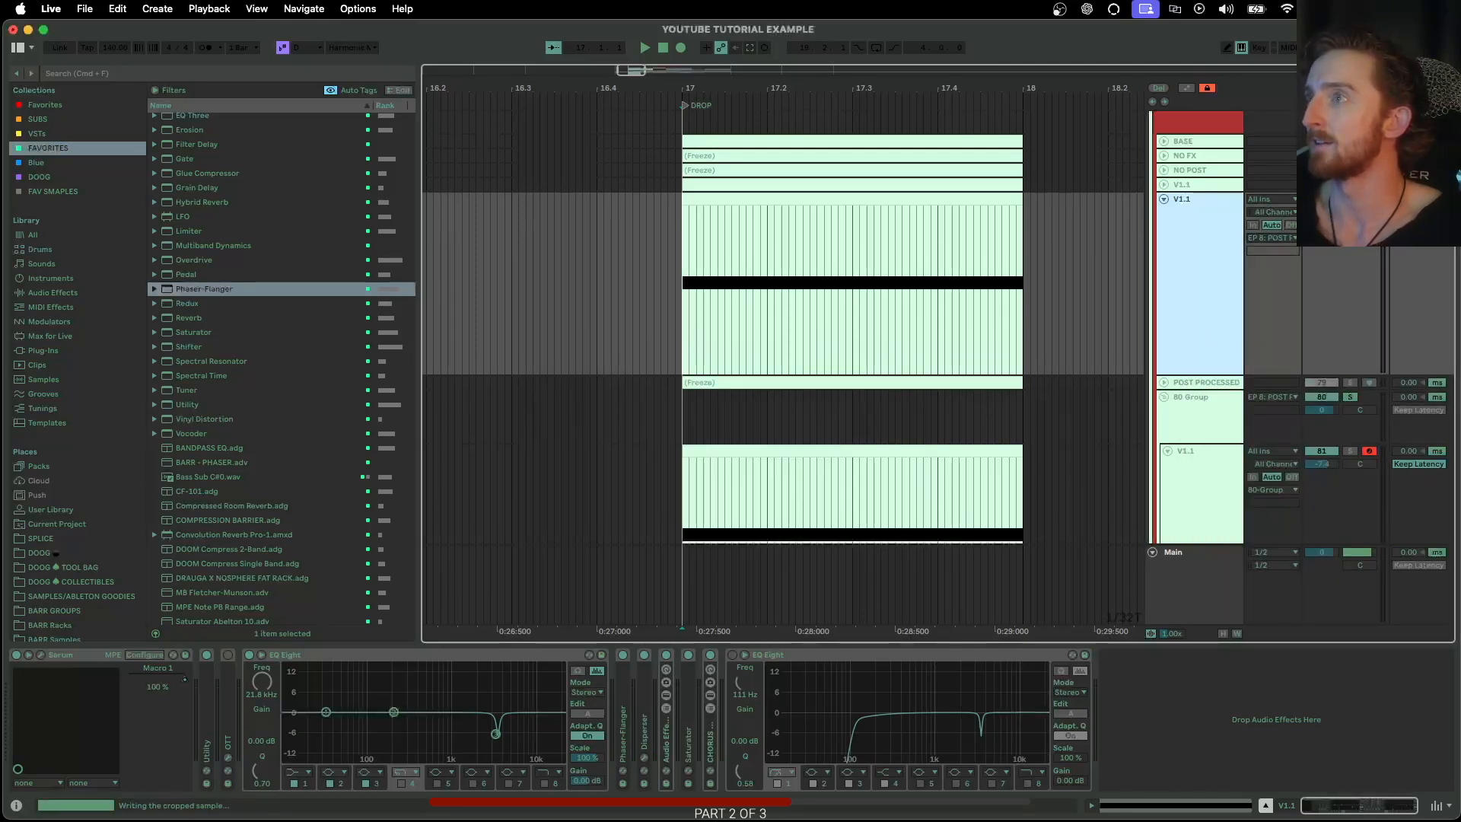
{"action": "left_click", "coordinate": [683, 276]}
{"action": "scroll", "coordinate": [683, 276], "scroll_direction": "up", "scroll_amount": 5}
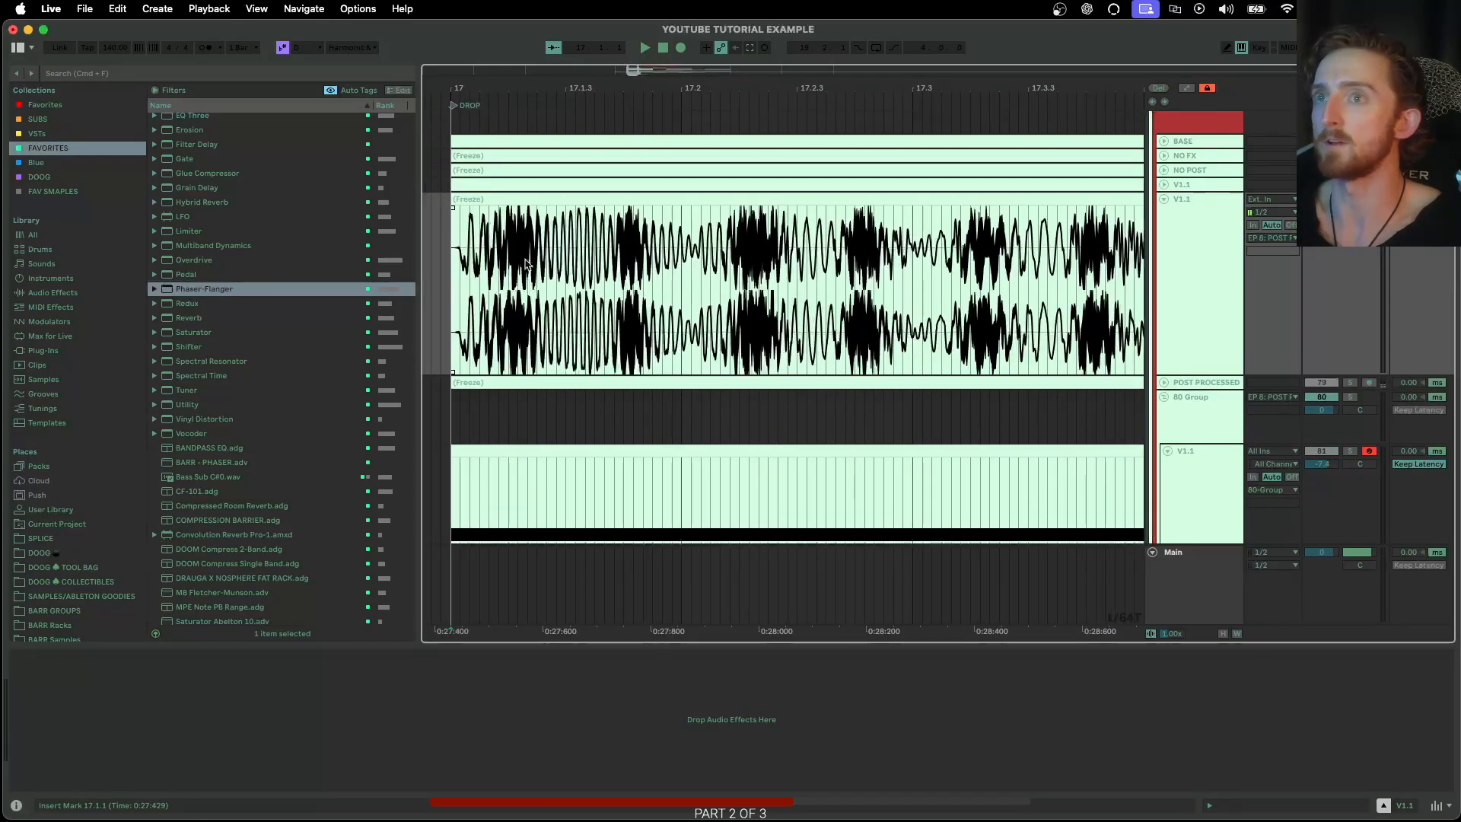
Play back the flattened V1.1 audio from bar 17 and inspect its waveform up to the tail
{"action": "scroll", "coordinate": [473, 276], "scroll_direction": "down", "scroll_amount": 2}
{"action": "key", "text": "space"}
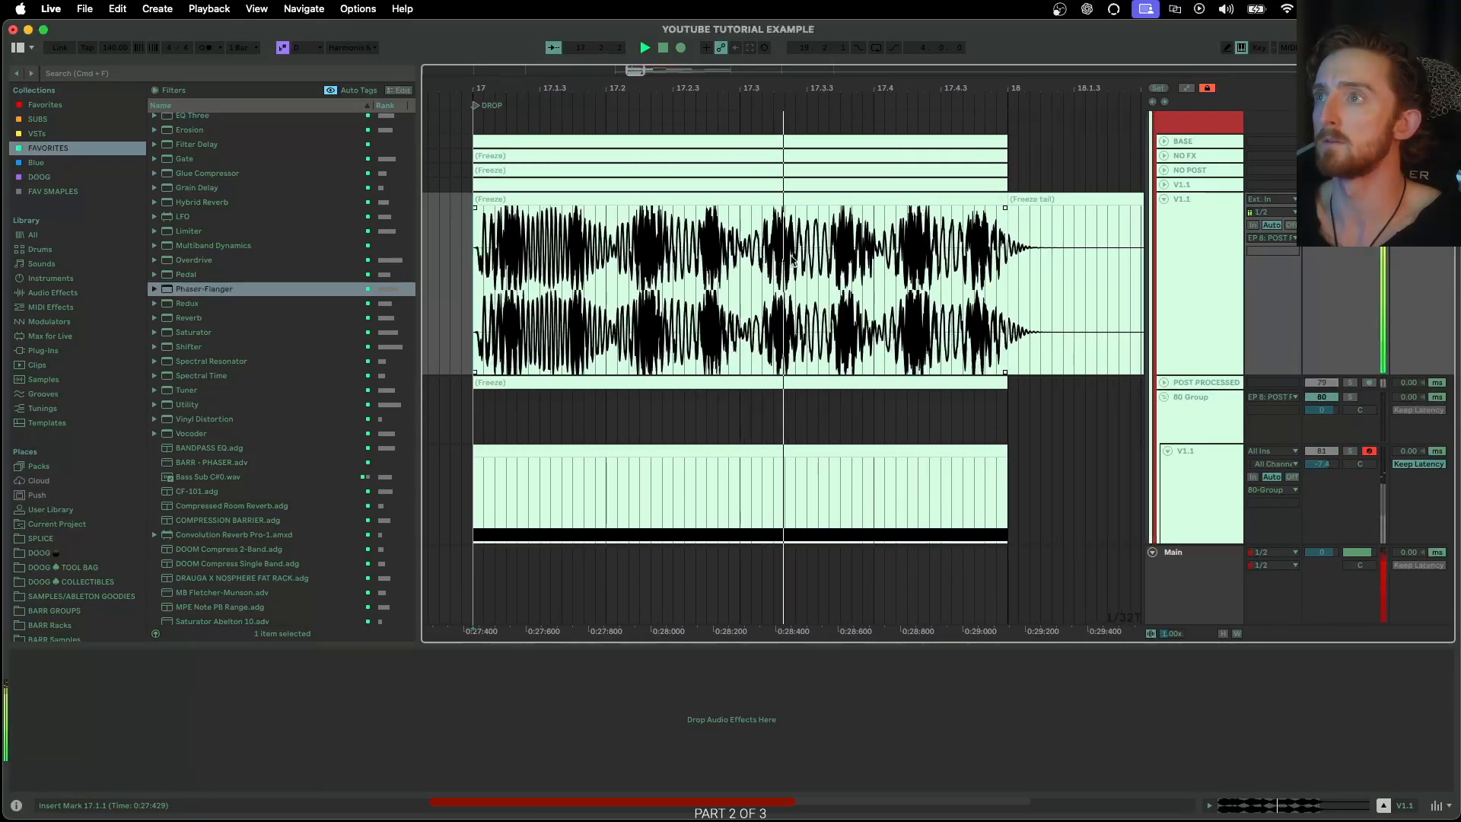
{"action": "key", "text": "space"}
{"action": "scroll", "coordinate": [920, 261], "scroll_direction": "left", "scroll_amount": 2}
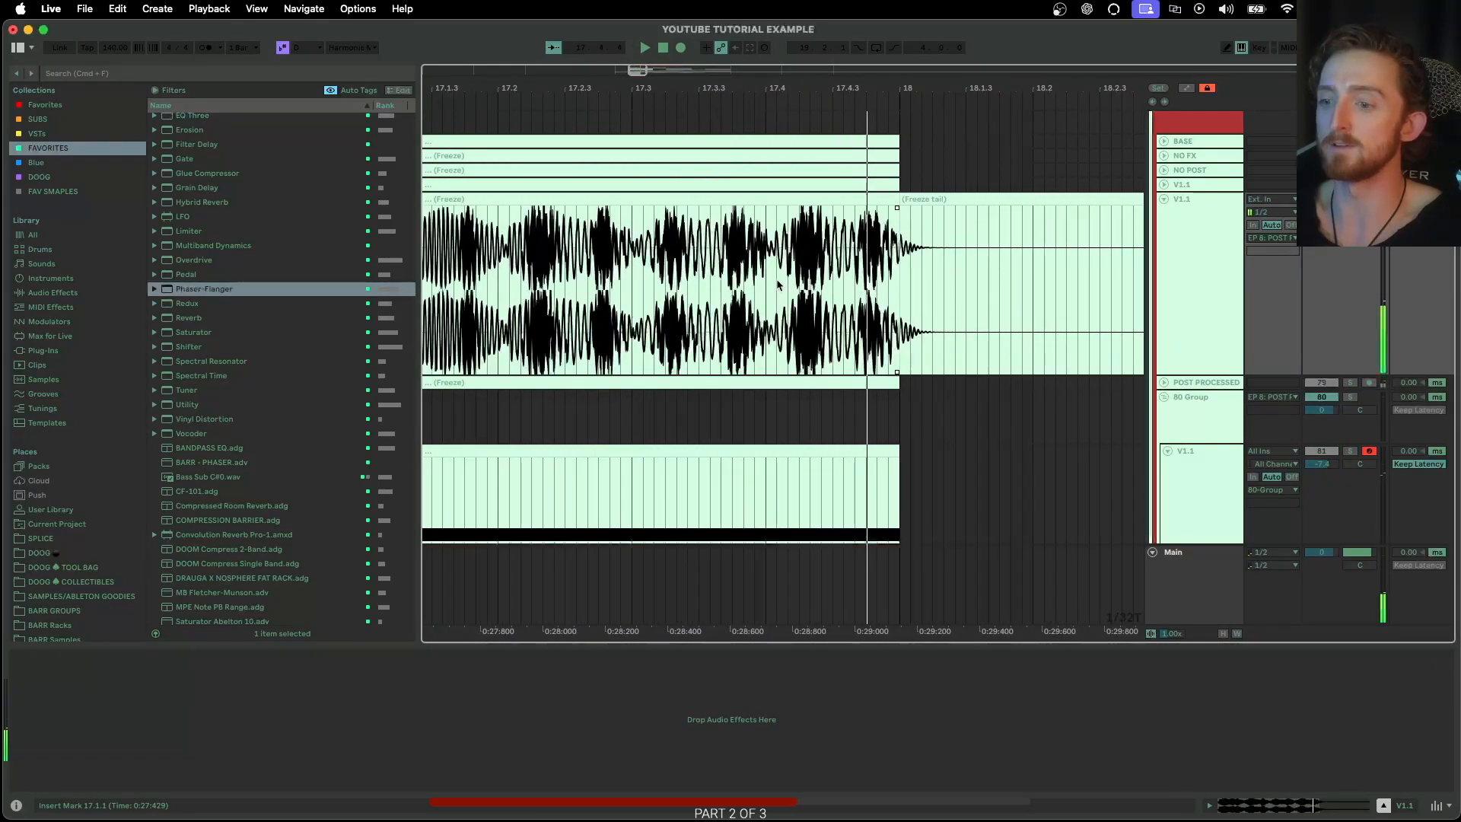
{"action": "scroll", "coordinate": [797, 284], "scroll_direction": "down", "scroll_amount": 5}
{"action": "scroll", "coordinate": [798, 284], "scroll_direction": "down", "scroll_amount": 2}
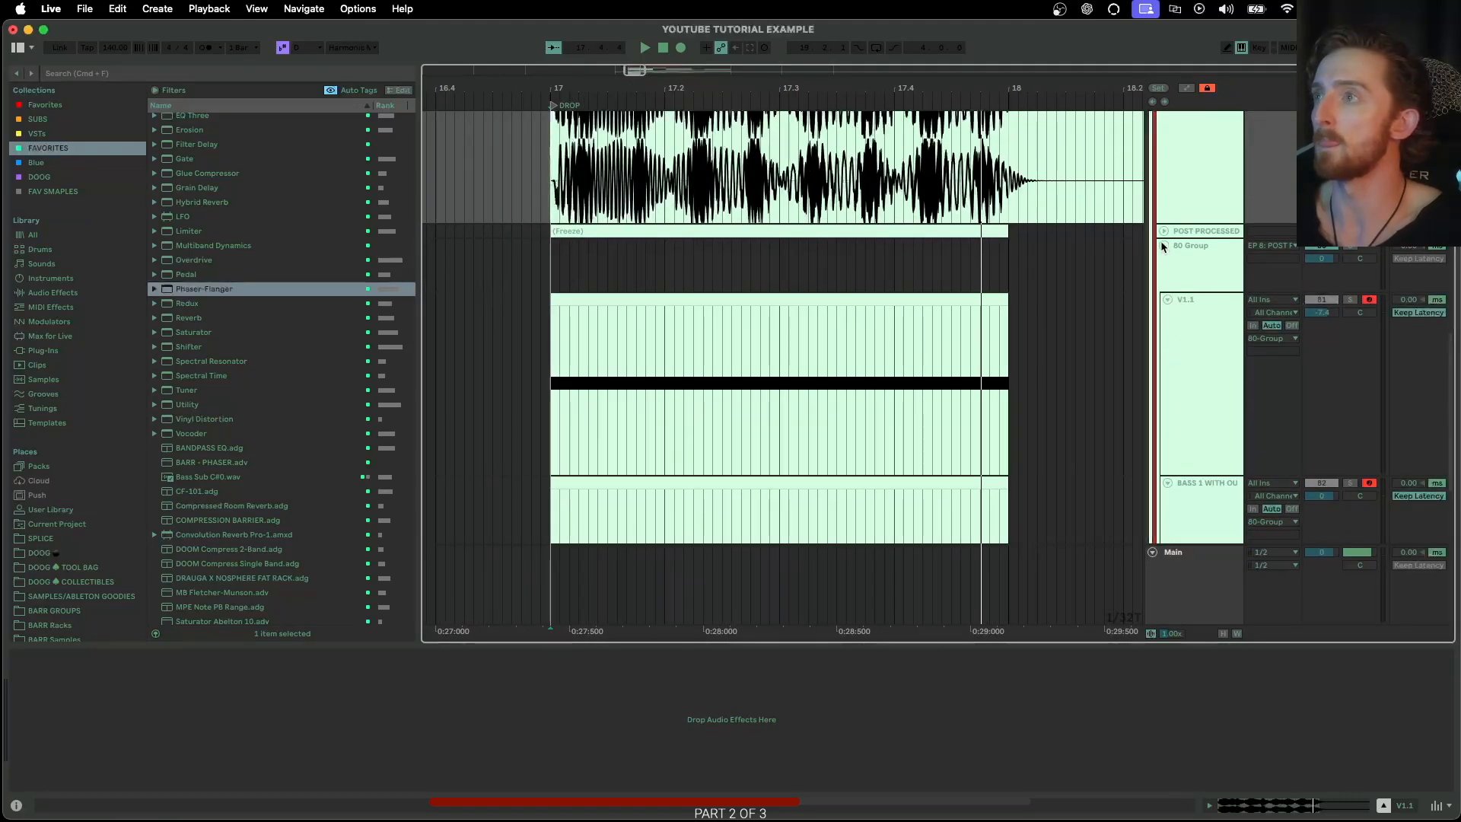
Insert a new audio track below POST PROCESSED and colour it pale blue
{"action": "left_click", "coordinate": [1183, 232]}
{"action": "key", "text": "super+t"}
{"action": "scroll", "coordinate": [1183, 274], "scroll_direction": "down", "scroll_amount": 3}
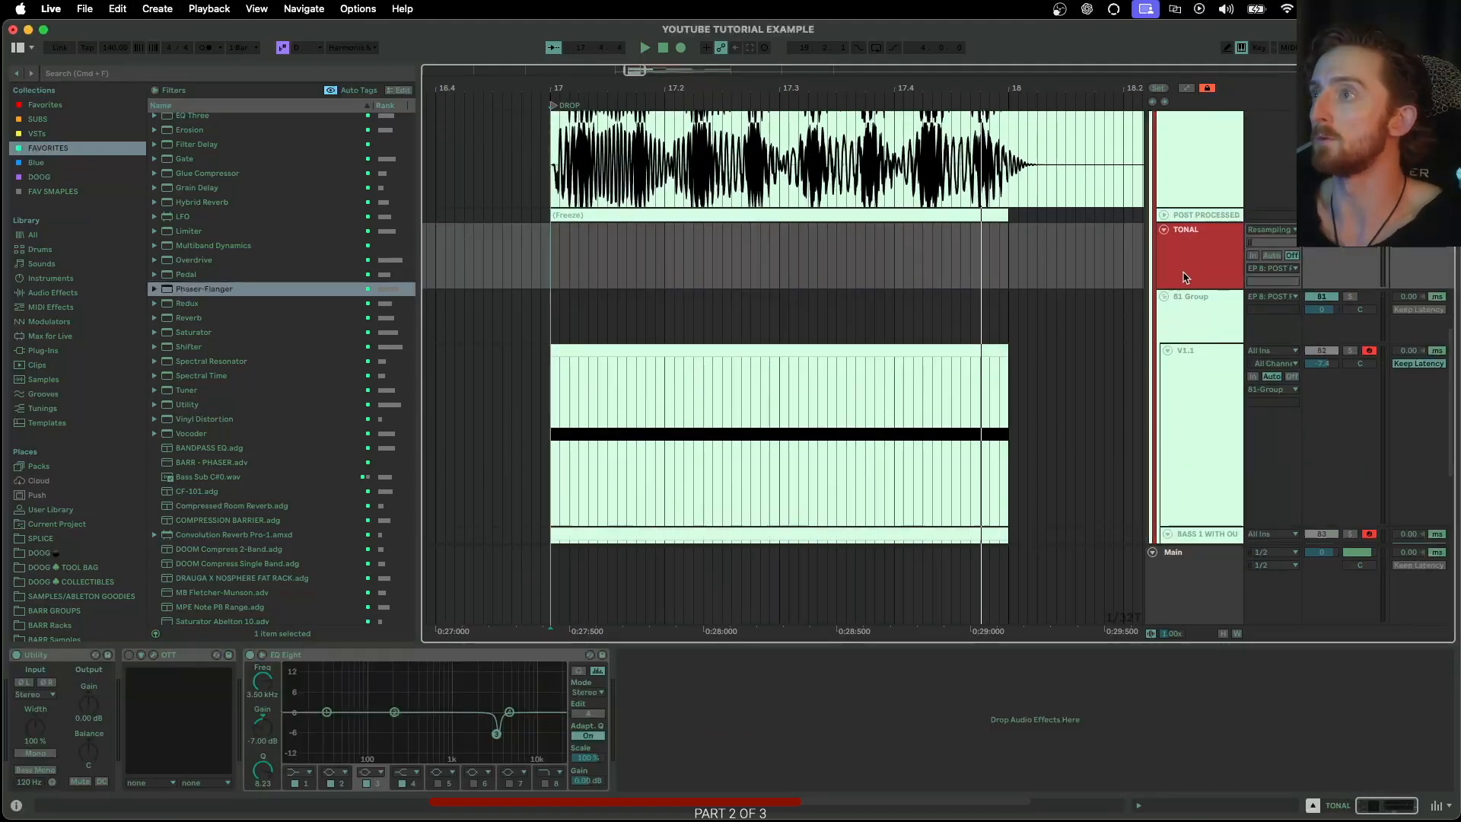
{"action": "right_click", "coordinate": [1215, 185]}
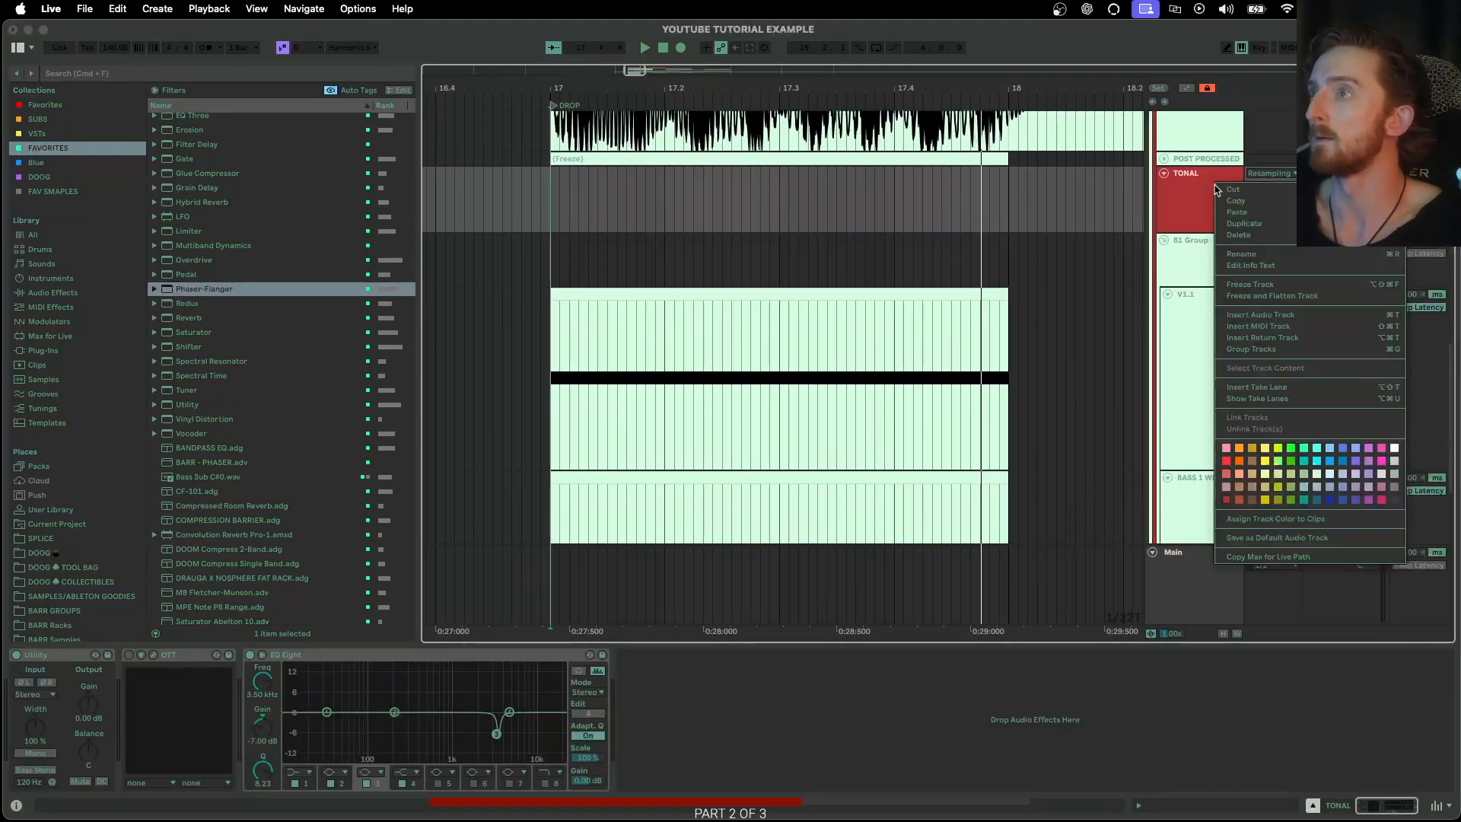
{"action": "left_click", "coordinate": [1329, 473]}
Solo the 81 Group and resample its output onto the TONAL track, recording from bar 17 to past bar 18
{"action": "left_click", "coordinate": [1351, 249]}
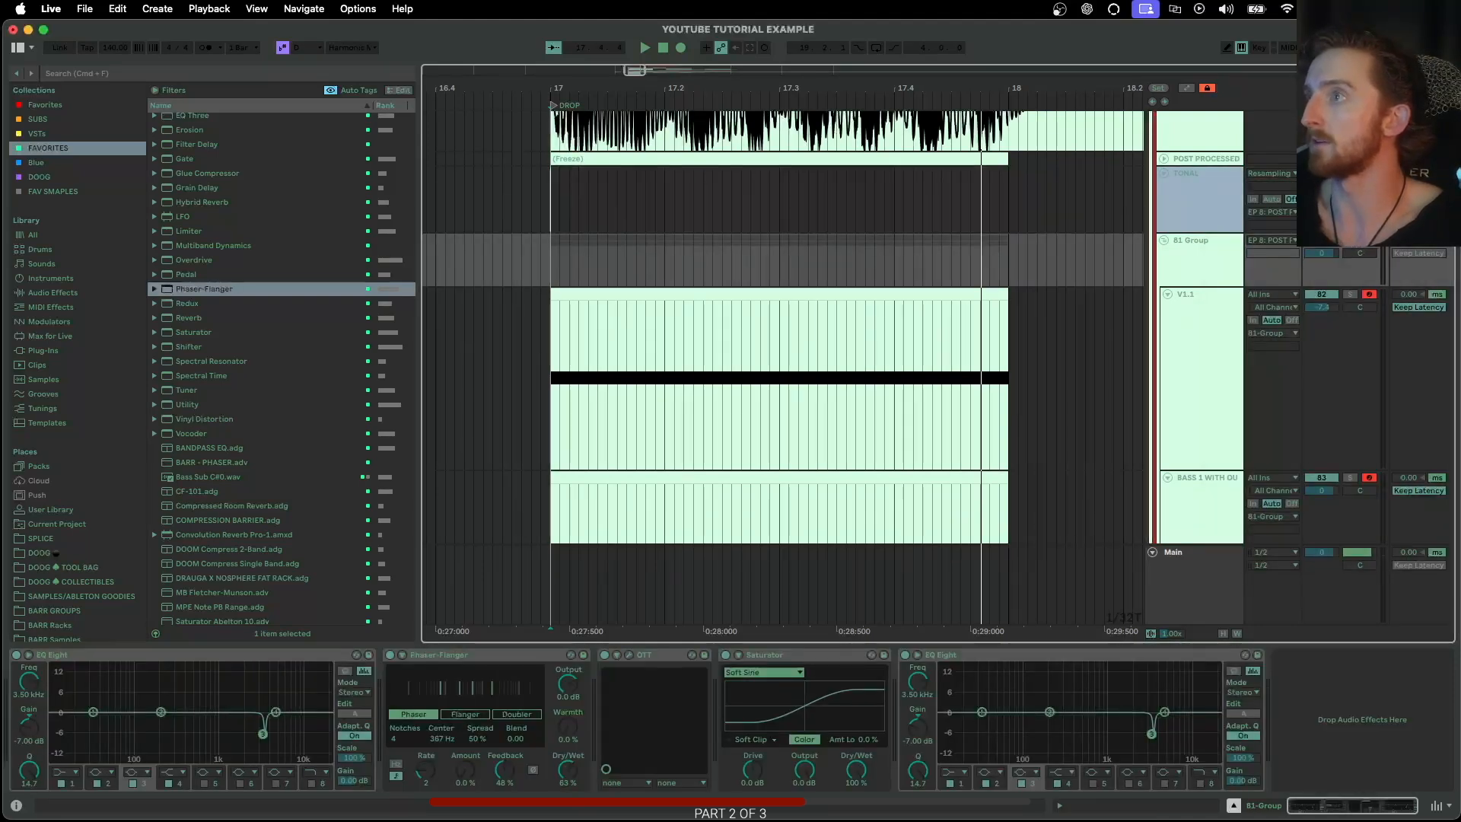
{"action": "left_click", "coordinate": [828, 189]}
{"action": "left_click", "coordinate": [1190, 580]}
{"action": "left_click", "coordinate": [527, 200]}
{"action": "left_click", "coordinate": [678, 48]}
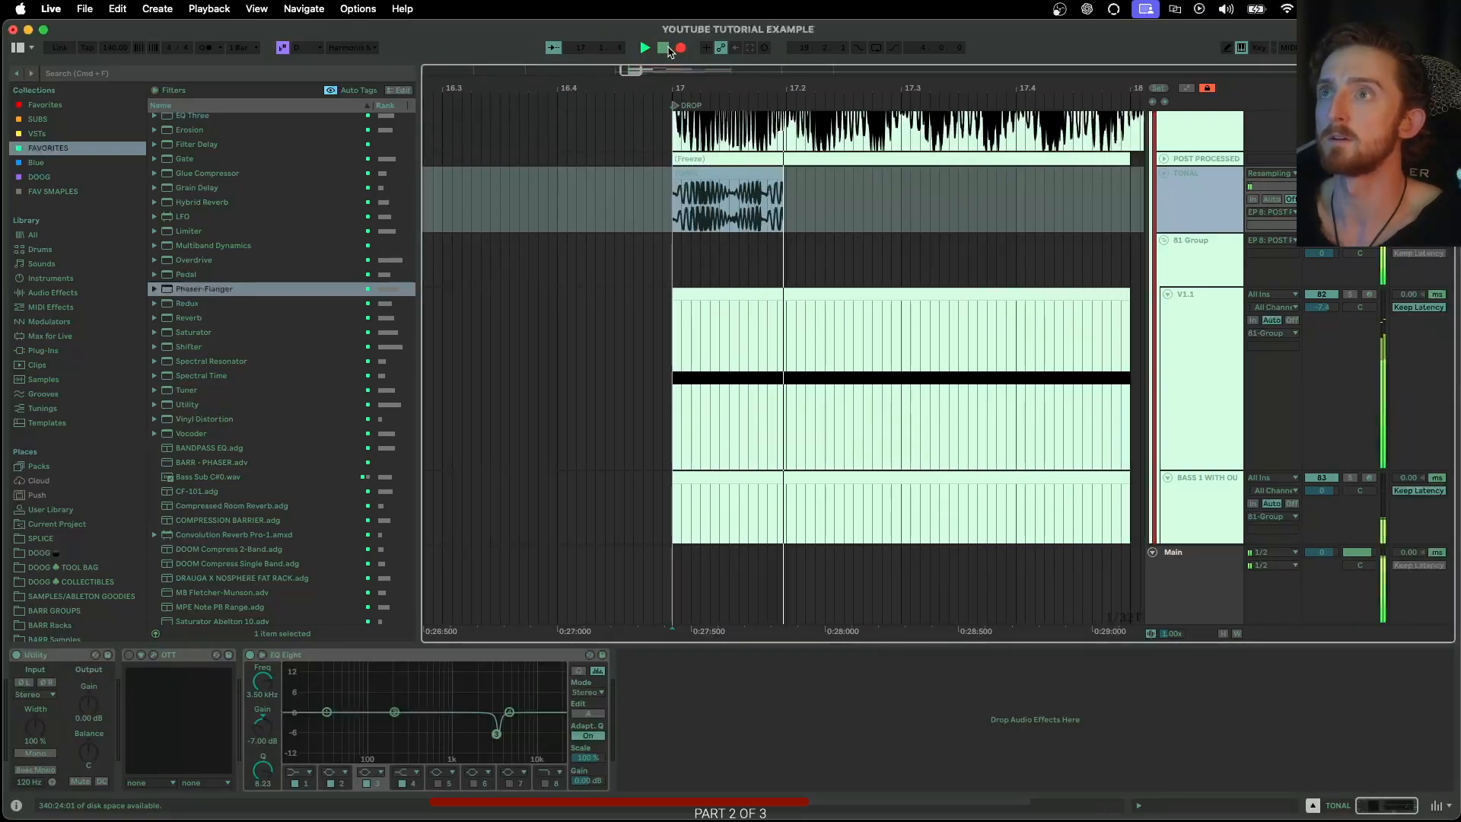
{"action": "left_click", "coordinate": [667, 49]}
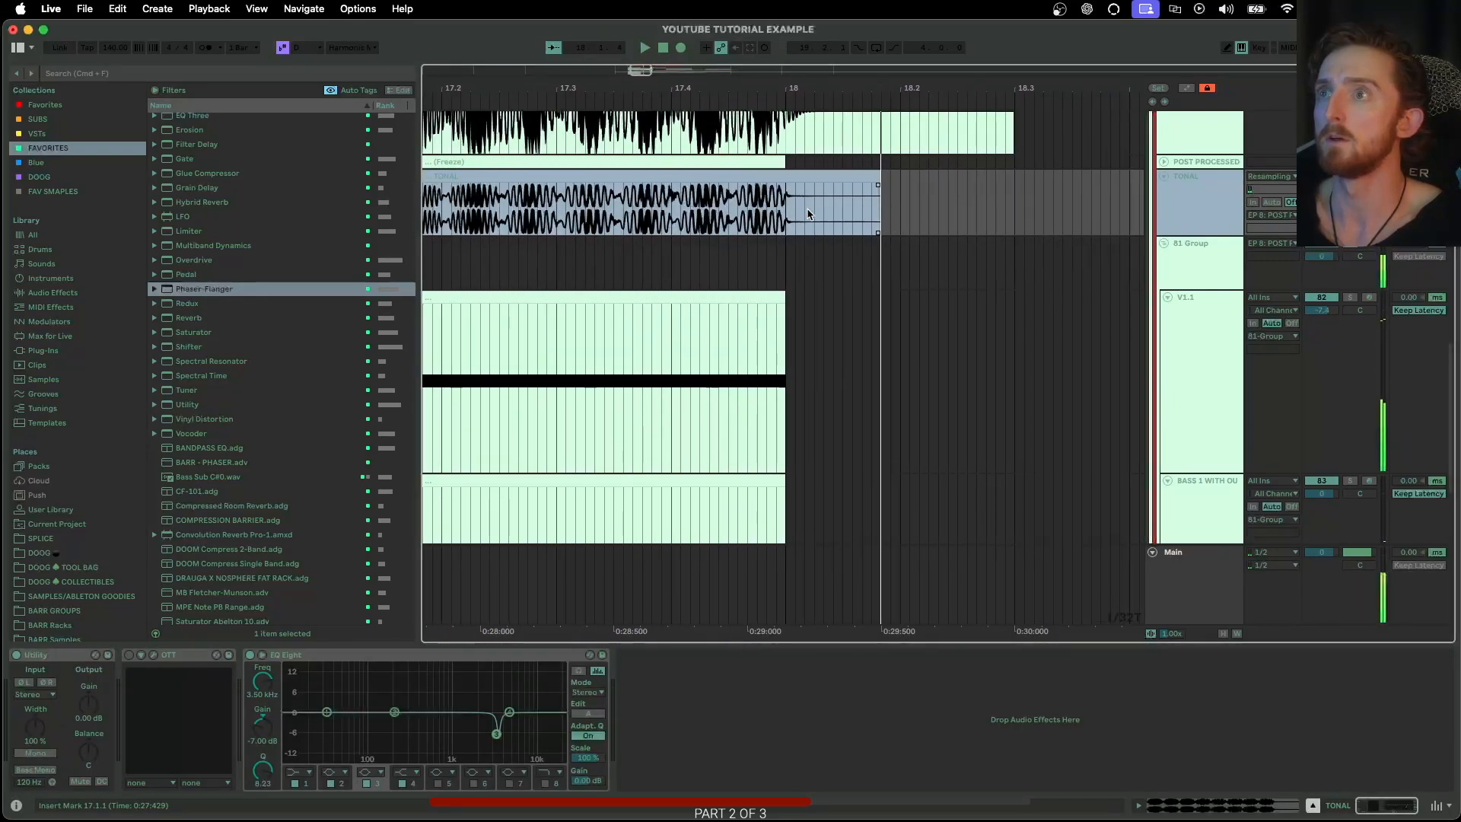
Turn off the reverb in the effects of the Serum instance on the 81 Group's V1.1 track and close Serum
{"action": "left_click", "coordinate": [1214, 268]}
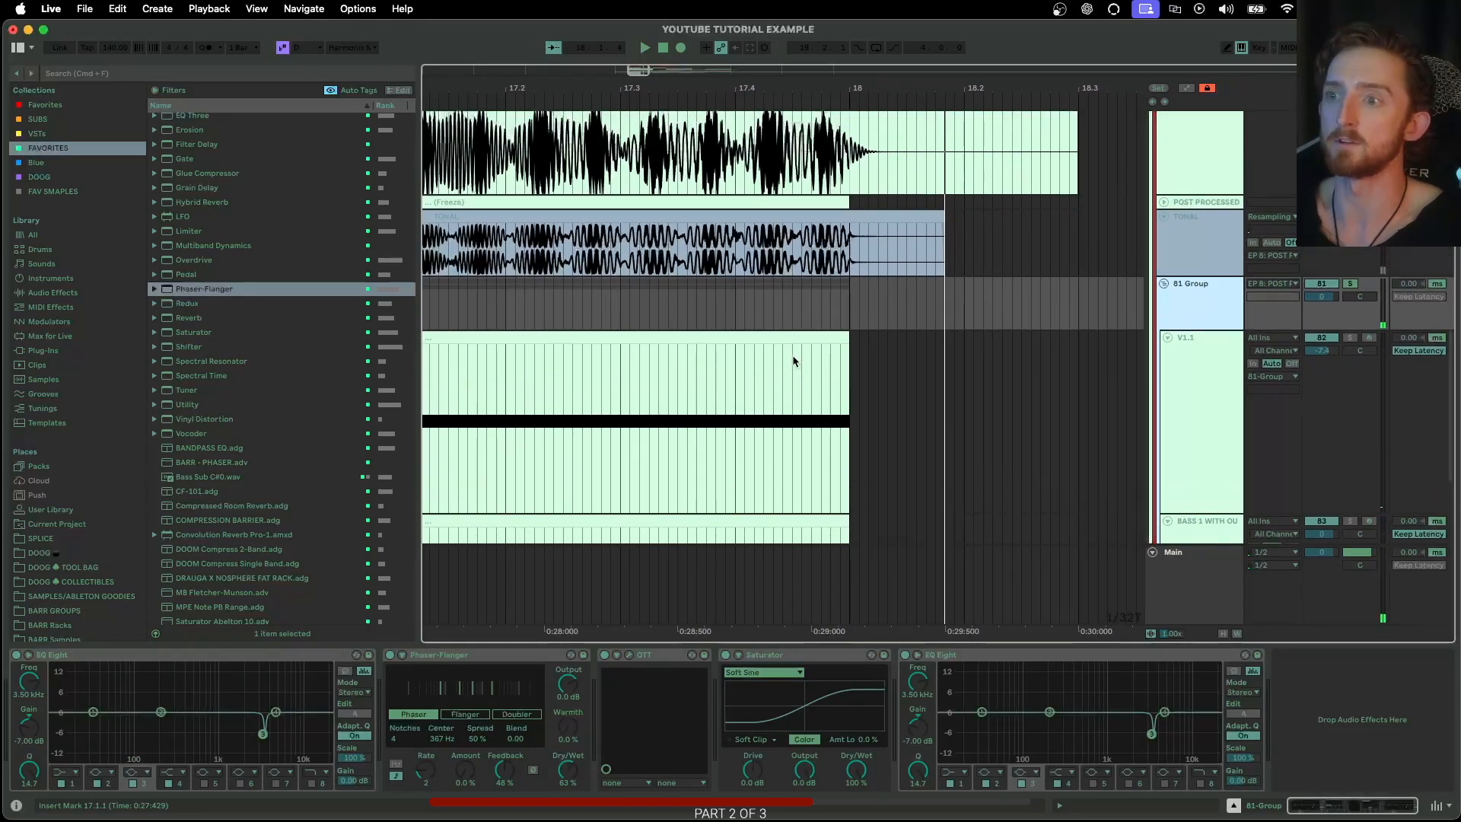
{"action": "left_click", "coordinate": [1177, 435]}
{"action": "left_click", "coordinate": [43, 656]}
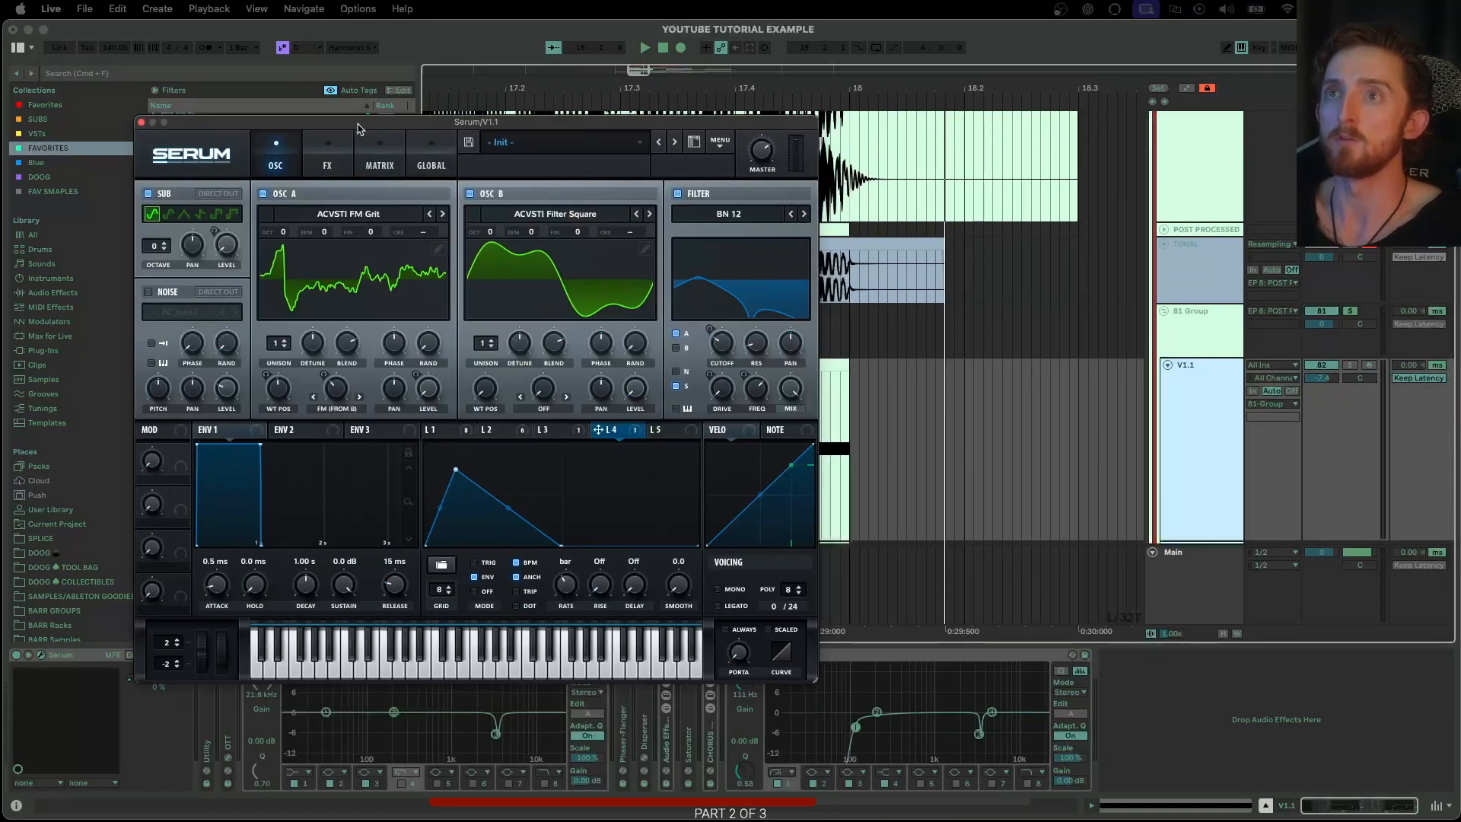
{"action": "left_click", "coordinate": [319, 161]}
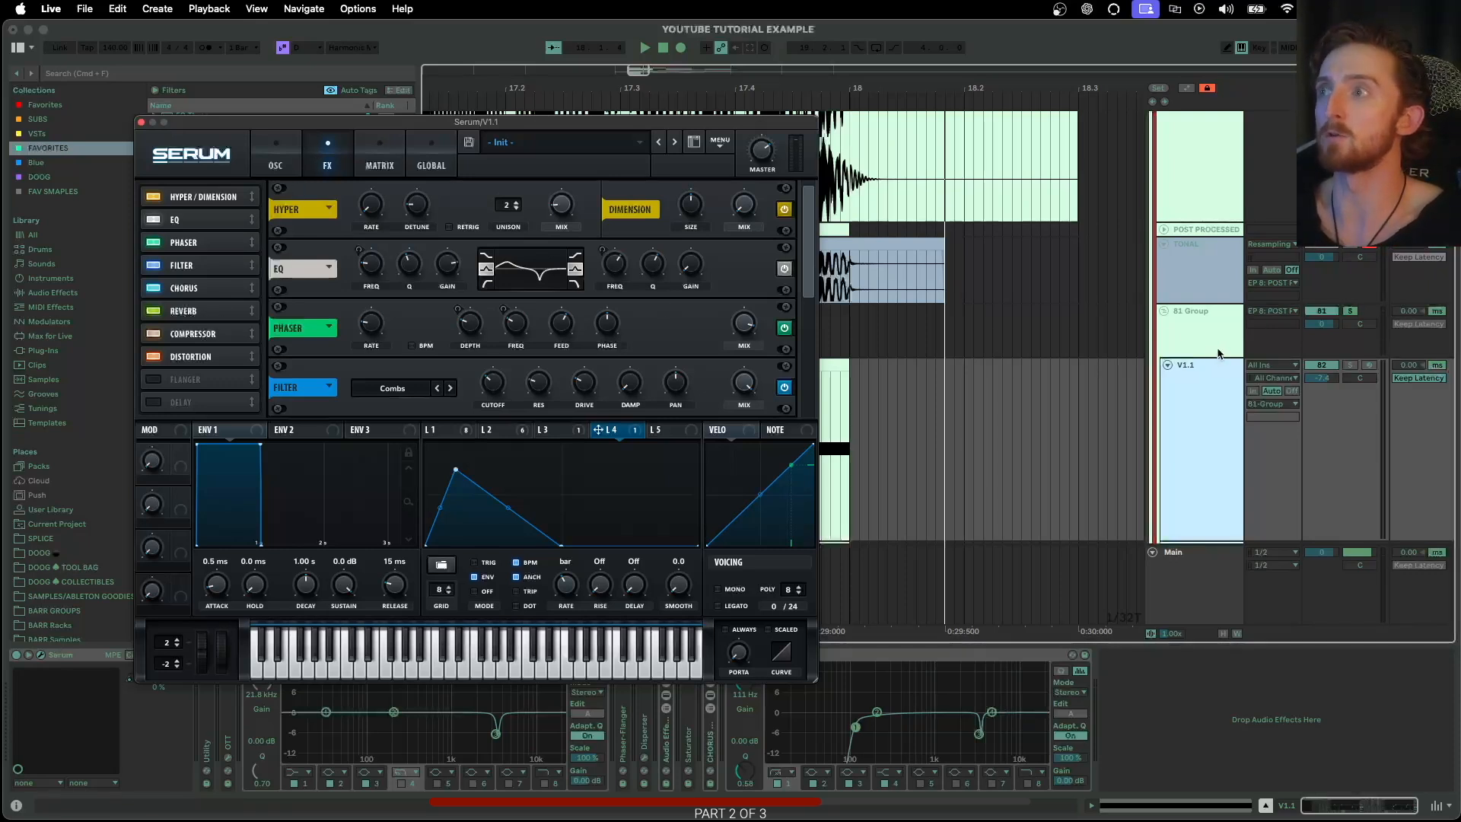
{"action": "left_click", "coordinate": [192, 315]}
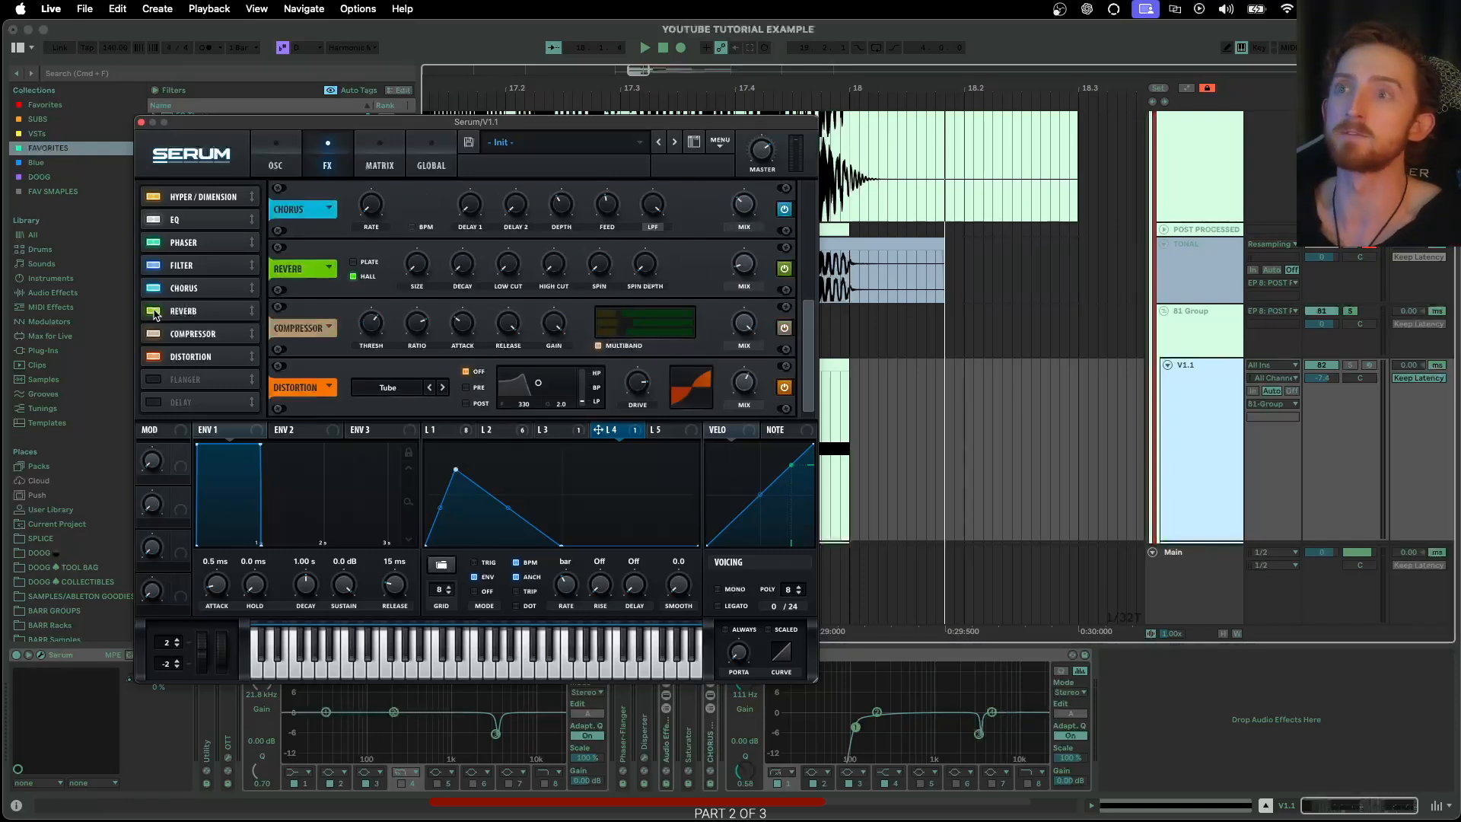
{"action": "left_click", "coordinate": [156, 312]}
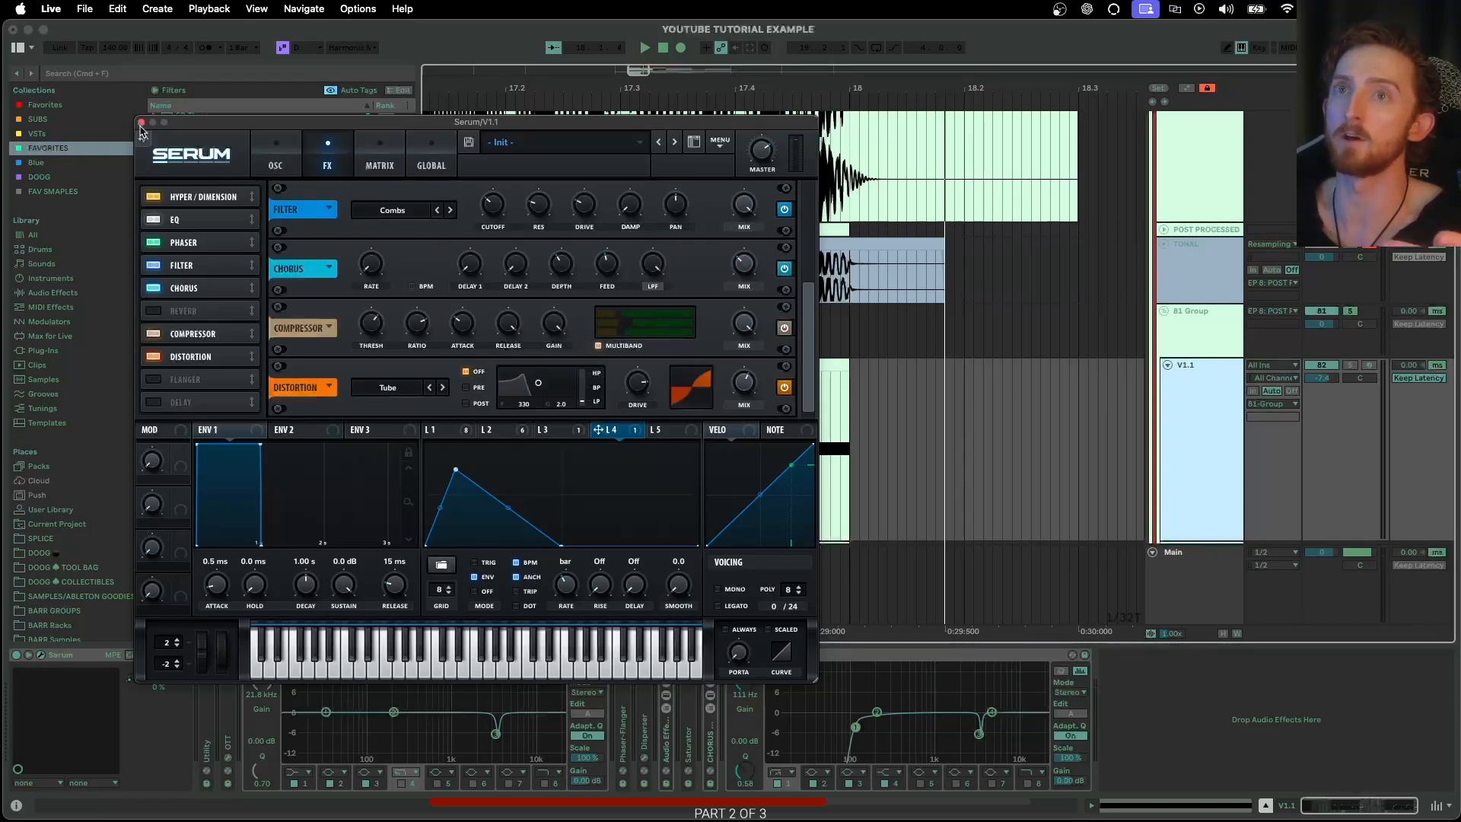
{"action": "left_click", "coordinate": [141, 123]}
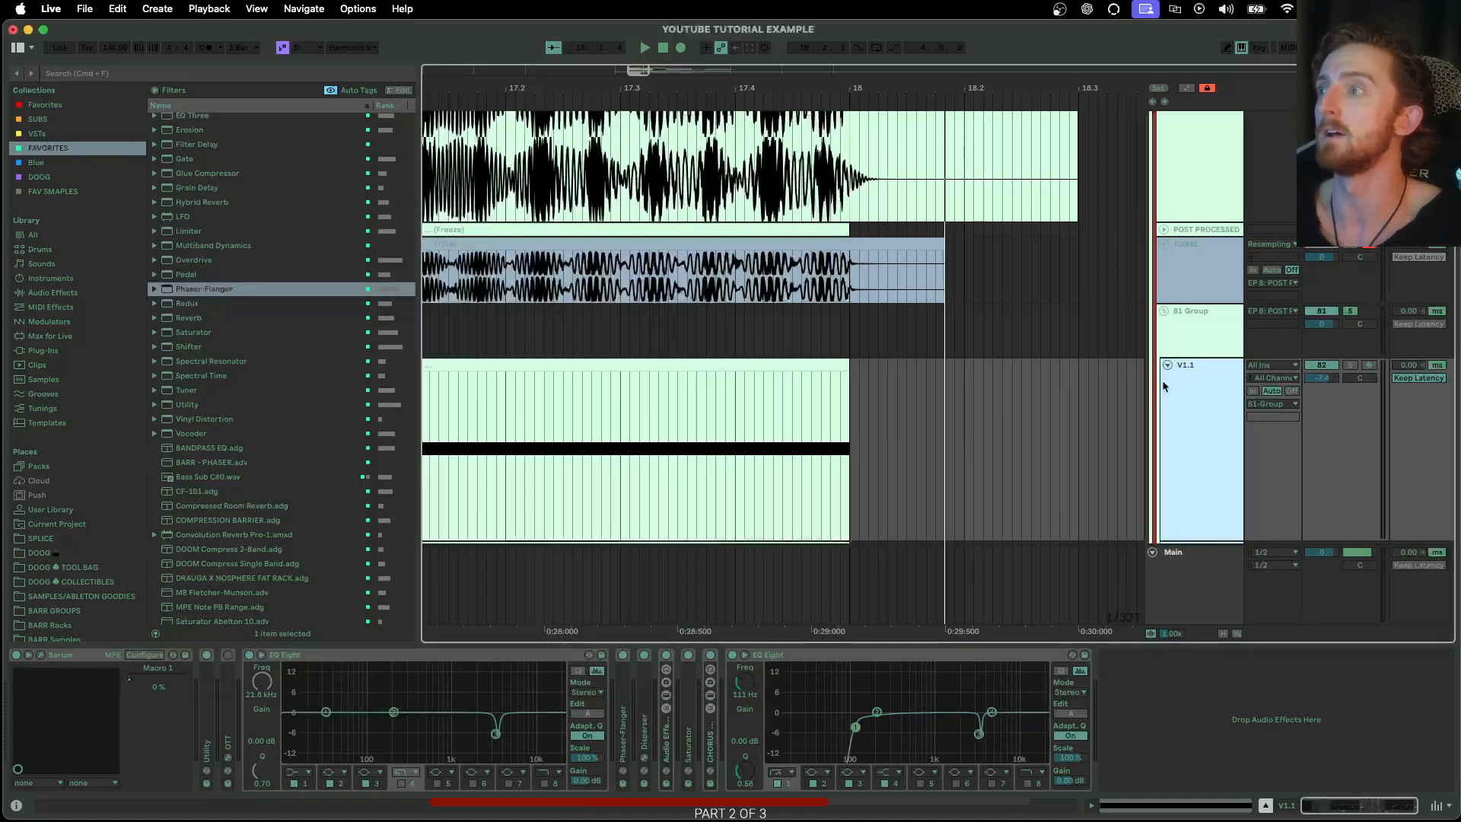
Record the soloed 81 Group onto the TONAL track again from bar 17, over the previous take
{"action": "left_click", "coordinate": [948, 297]}
{"action": "scroll", "coordinate": [1003, 312], "scroll_direction": "left", "scroll_amount": 4}
{"action": "left_click", "coordinate": [539, 279]}
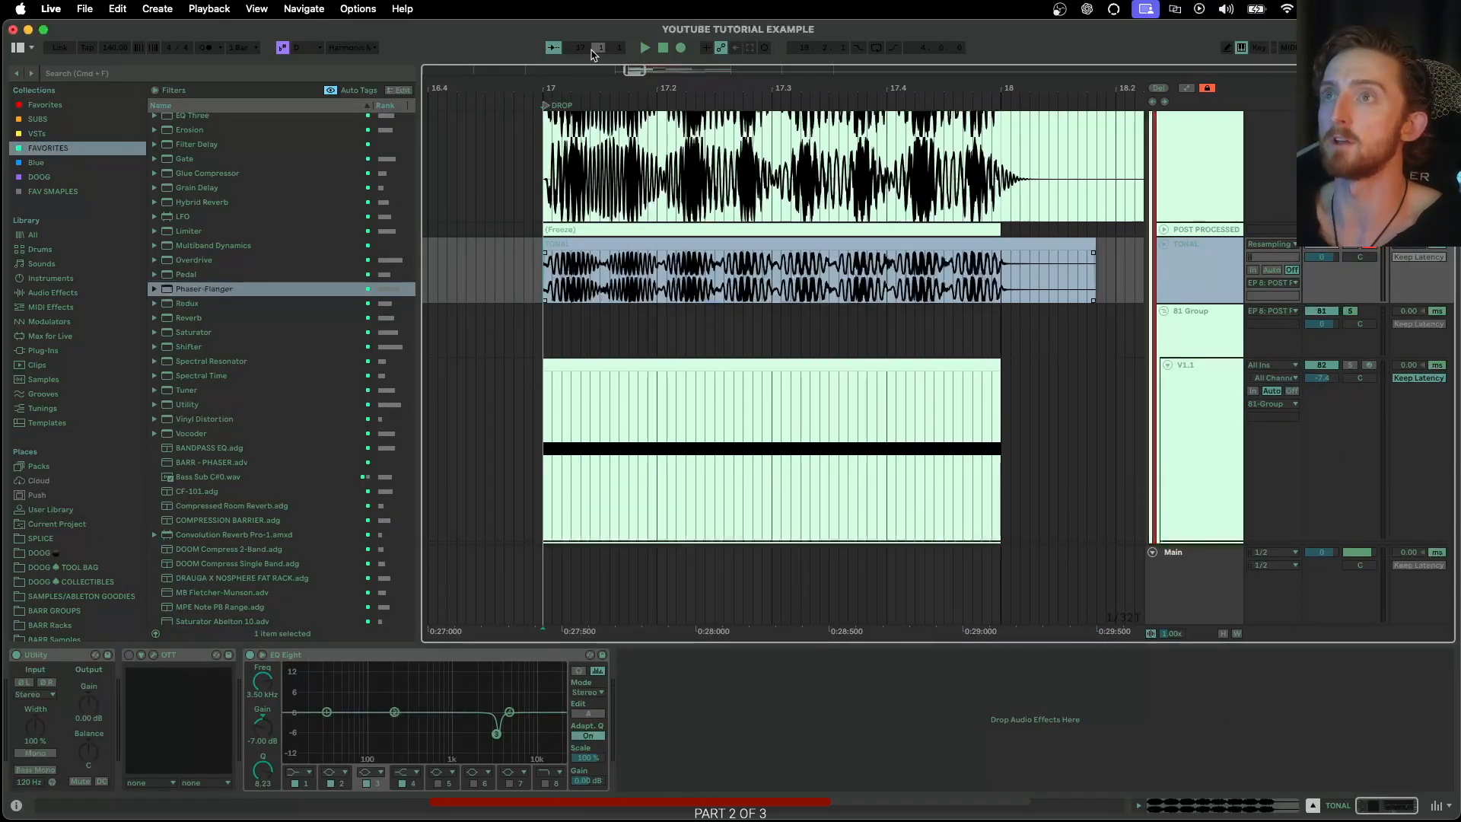
{"action": "left_click", "coordinate": [680, 48]}
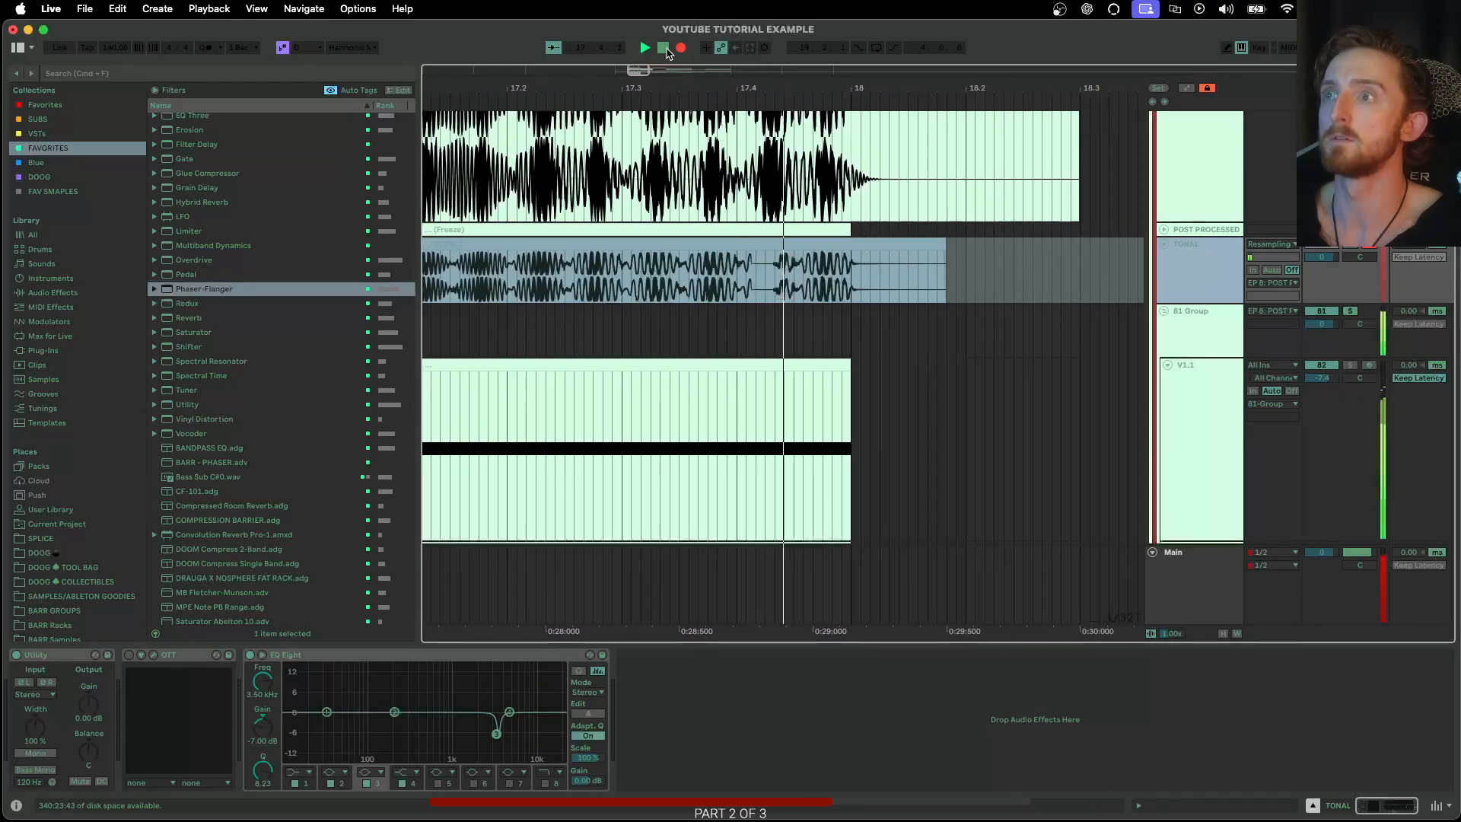
{"action": "key", "text": "space"}
Delete the recorded tail after bar 18 on the TONAL track and collapse the 81 Group
{"action": "left_click", "coordinate": [811, 245]}
{"action": "key", "text": "Delete"}
{"action": "key", "text": "super+z"}
{"action": "left_click_drag", "start_coordinate": [788, 245], "coordinate": [734, 247]}
{"action": "left_click", "coordinate": [810, 245]}
{"action": "key", "text": "Delete"}
{"action": "left_click", "coordinate": [1164, 310]}
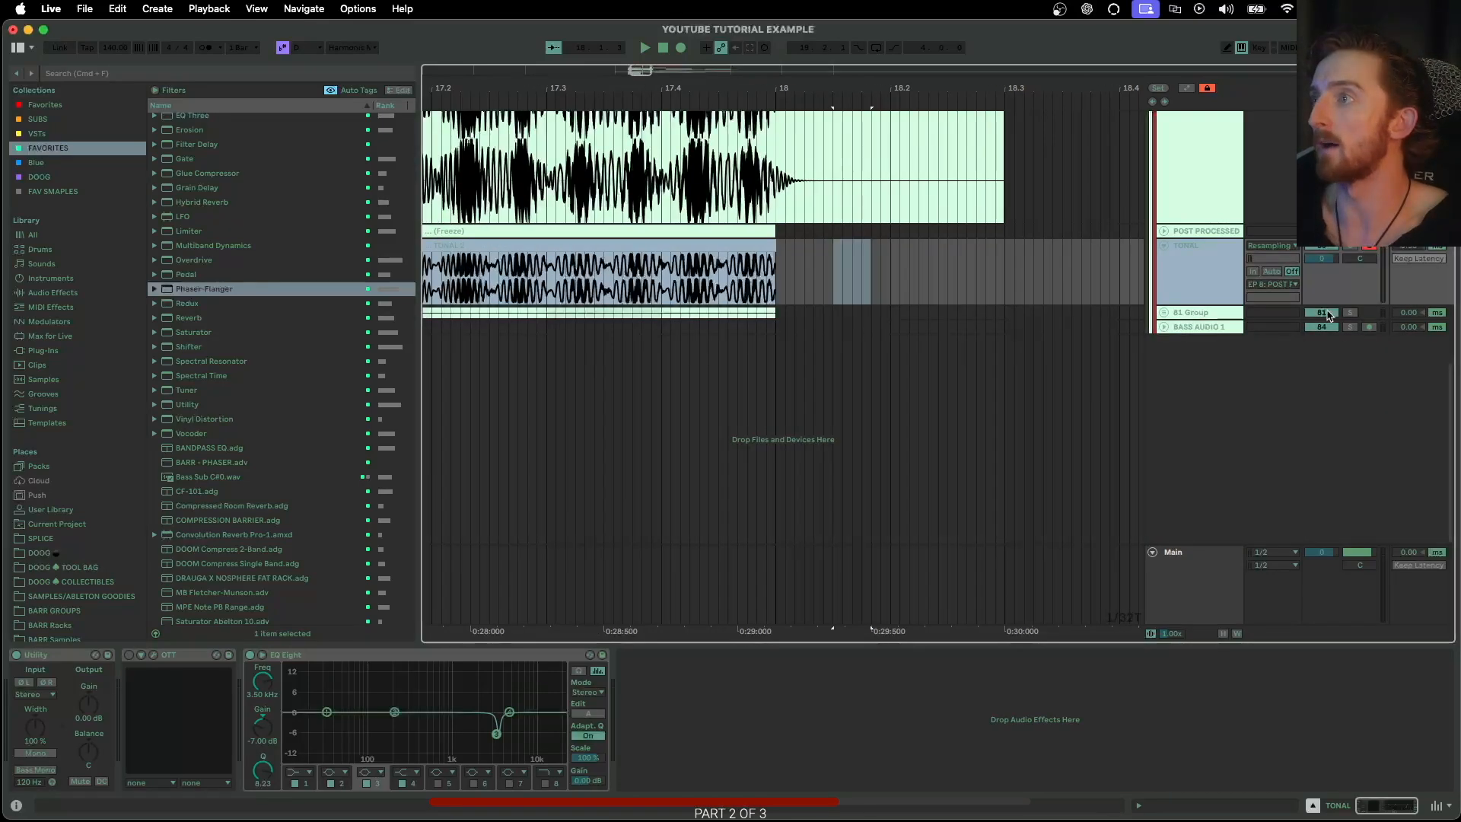
Compare the flattened V1.1 waveform with the resampled TONAL waveform across bar 17
{"action": "scroll", "coordinate": [1142, 316], "scroll_direction": "up", "scroll_amount": 3}
{"action": "scroll", "coordinate": [1109, 312], "scroll_direction": "left", "scroll_amount": 5}
{"action": "scroll", "coordinate": [550, 264], "scroll_direction": "up", "scroll_amount": 4}
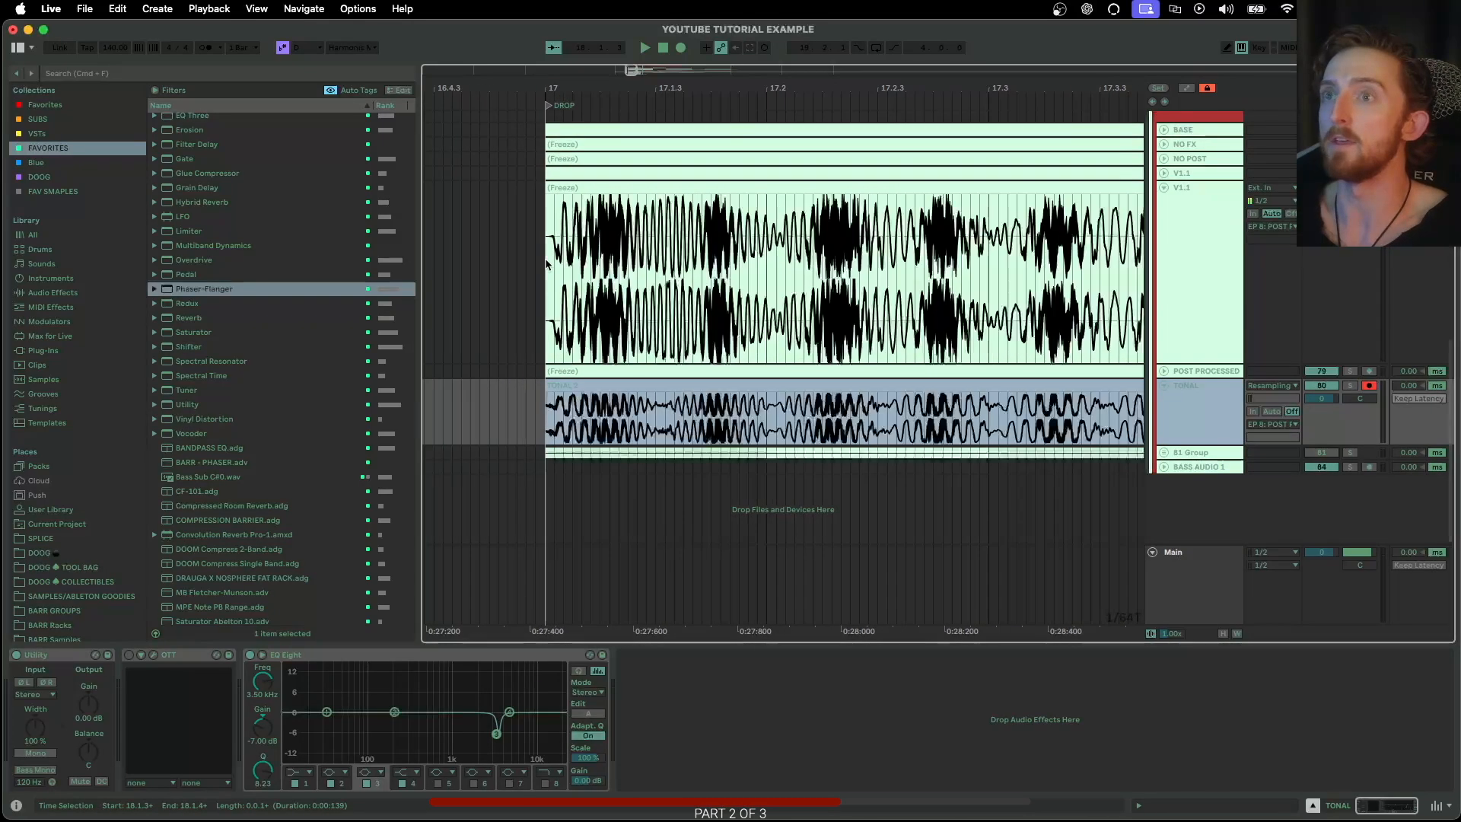
{"action": "left_click", "coordinate": [549, 264]}
{"action": "scroll", "coordinate": [549, 264], "scroll_direction": "right", "scroll_amount": 5}
{"action": "left_click_drag", "start_coordinate": [434, 264], "coordinate": [949, 288]}
{"action": "scroll", "coordinate": [671, 358], "scroll_direction": "down", "scroll_amount": 3}
{"action": "left_click", "coordinate": [576, 419]}
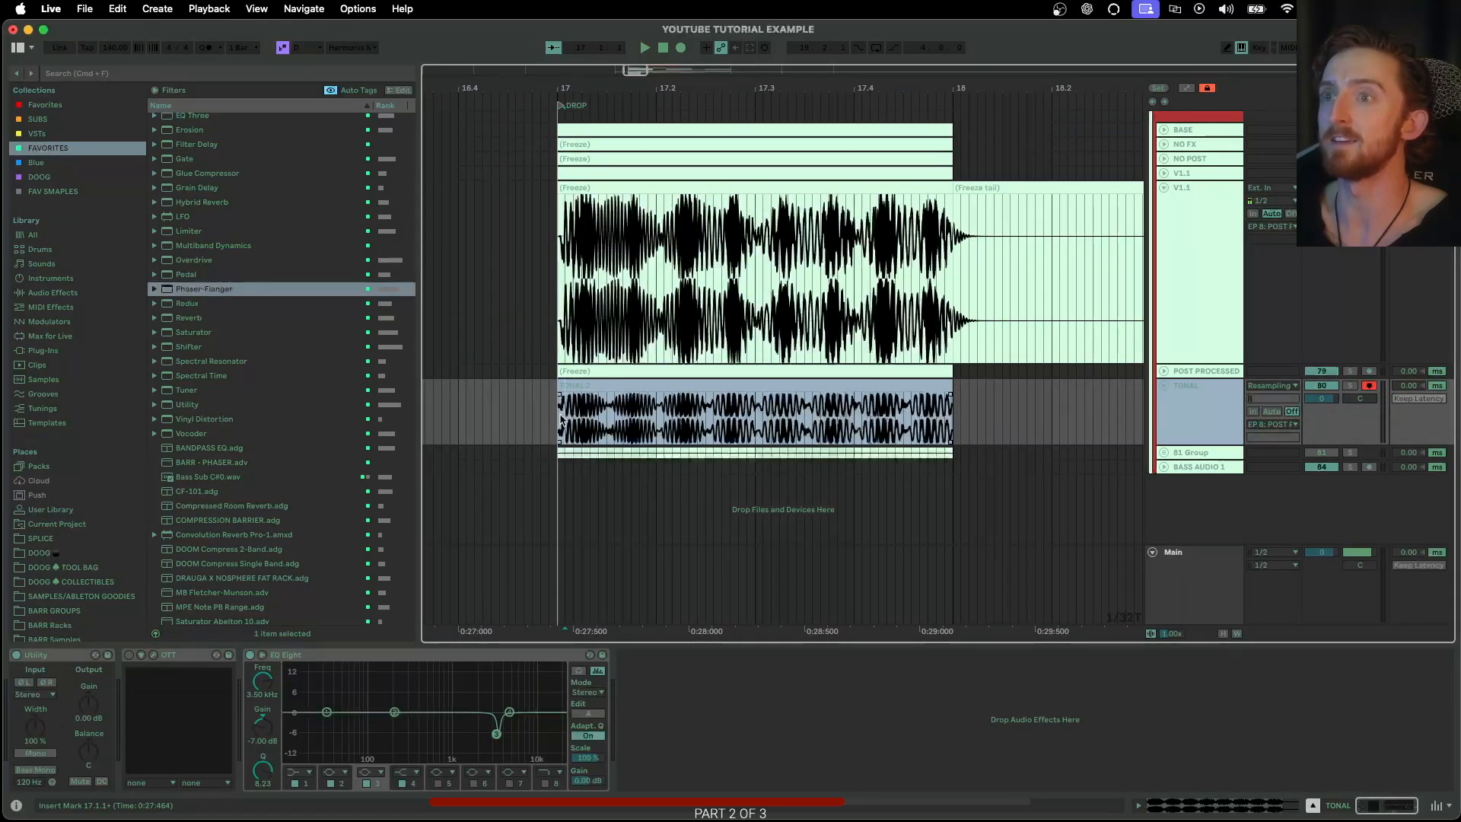
{"action": "left_click_drag", "start_coordinate": [576, 419], "coordinate": [953, 426]}
{"action": "scroll", "coordinate": [955, 426], "scroll_direction": "up", "scroll_amount": 3}
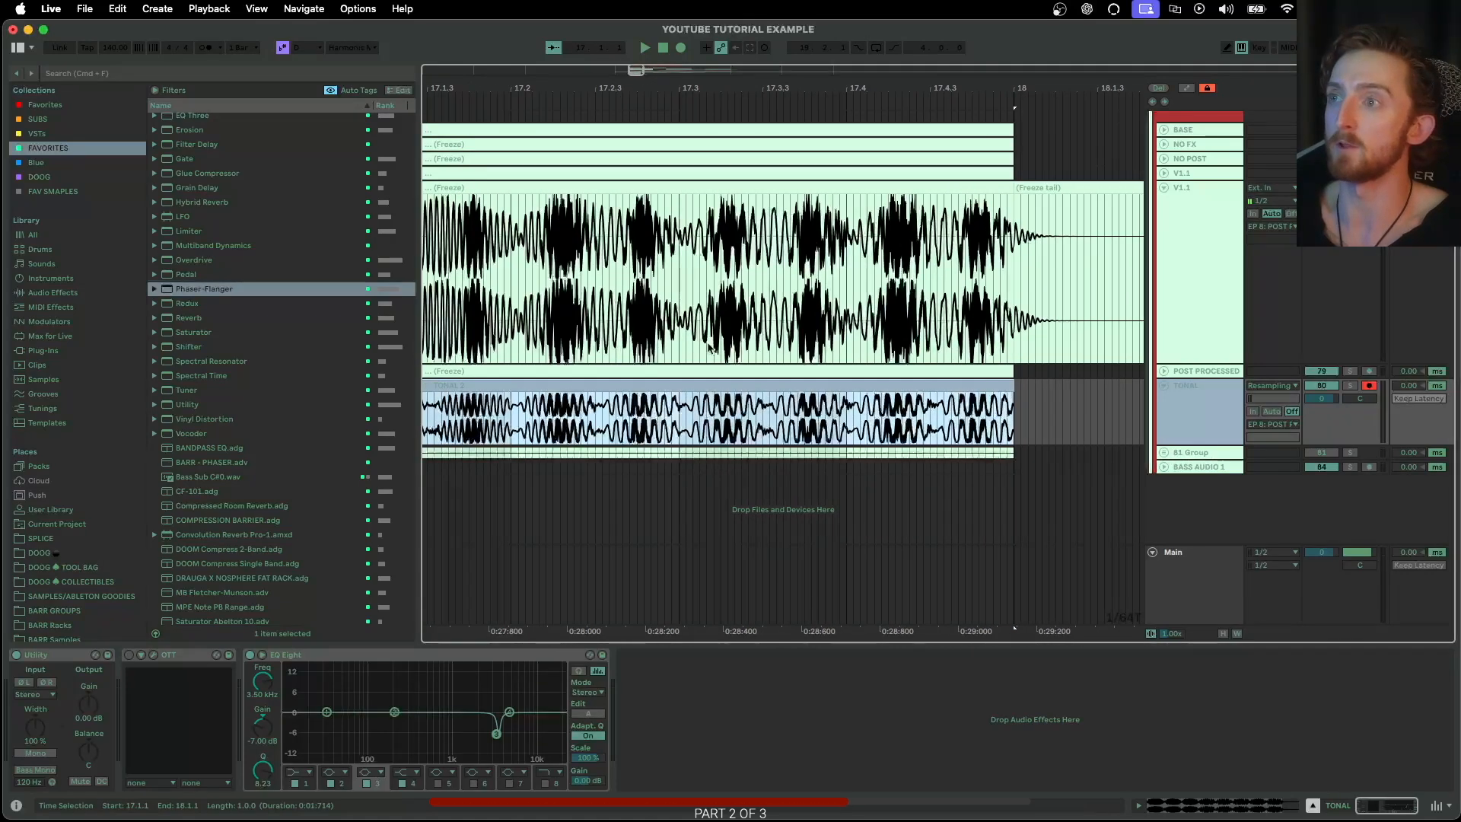
{"action": "scroll", "coordinate": [570, 433], "scroll_direction": "left", "scroll_amount": 3}
Review the 81 Group's OTT, Saturator and Phaser-Flanger and look through the favourite audio effects
{"action": "left_click", "coordinate": [1189, 454]}
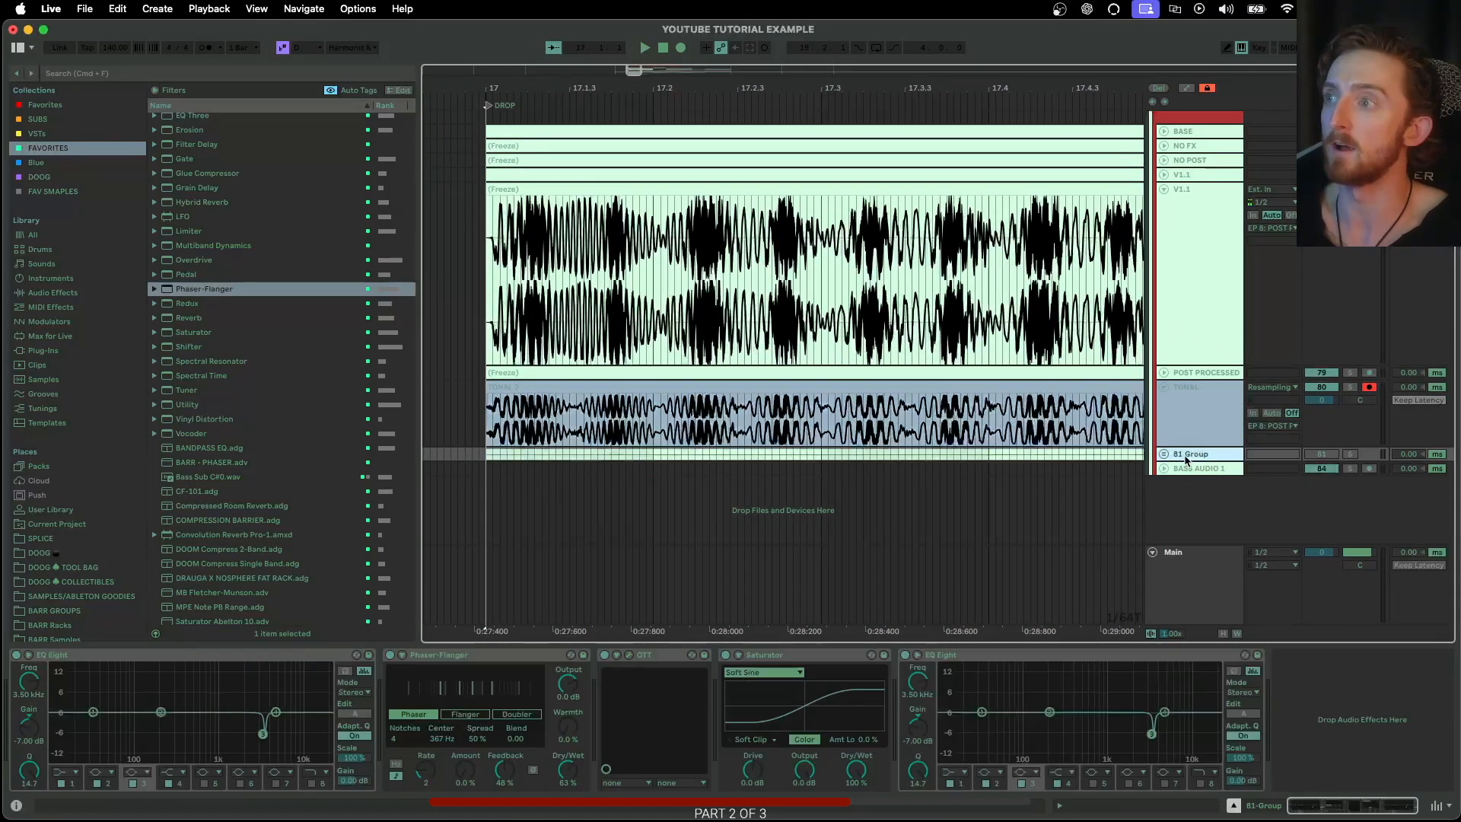
{"action": "left_click", "coordinate": [432, 656]}
{"action": "left_click", "coordinate": [658, 657]}
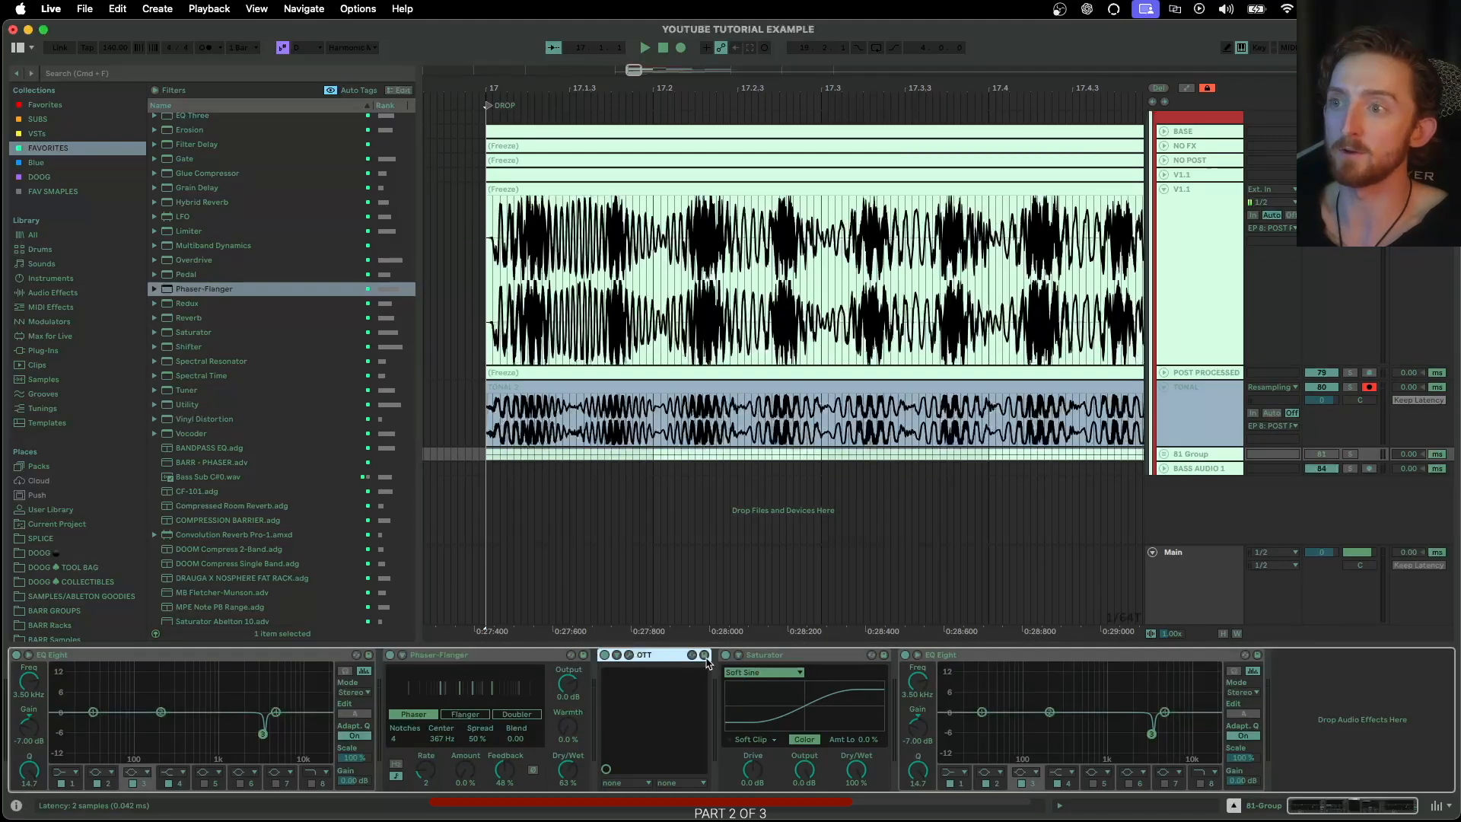
{"action": "left_click", "coordinate": [763, 656]}
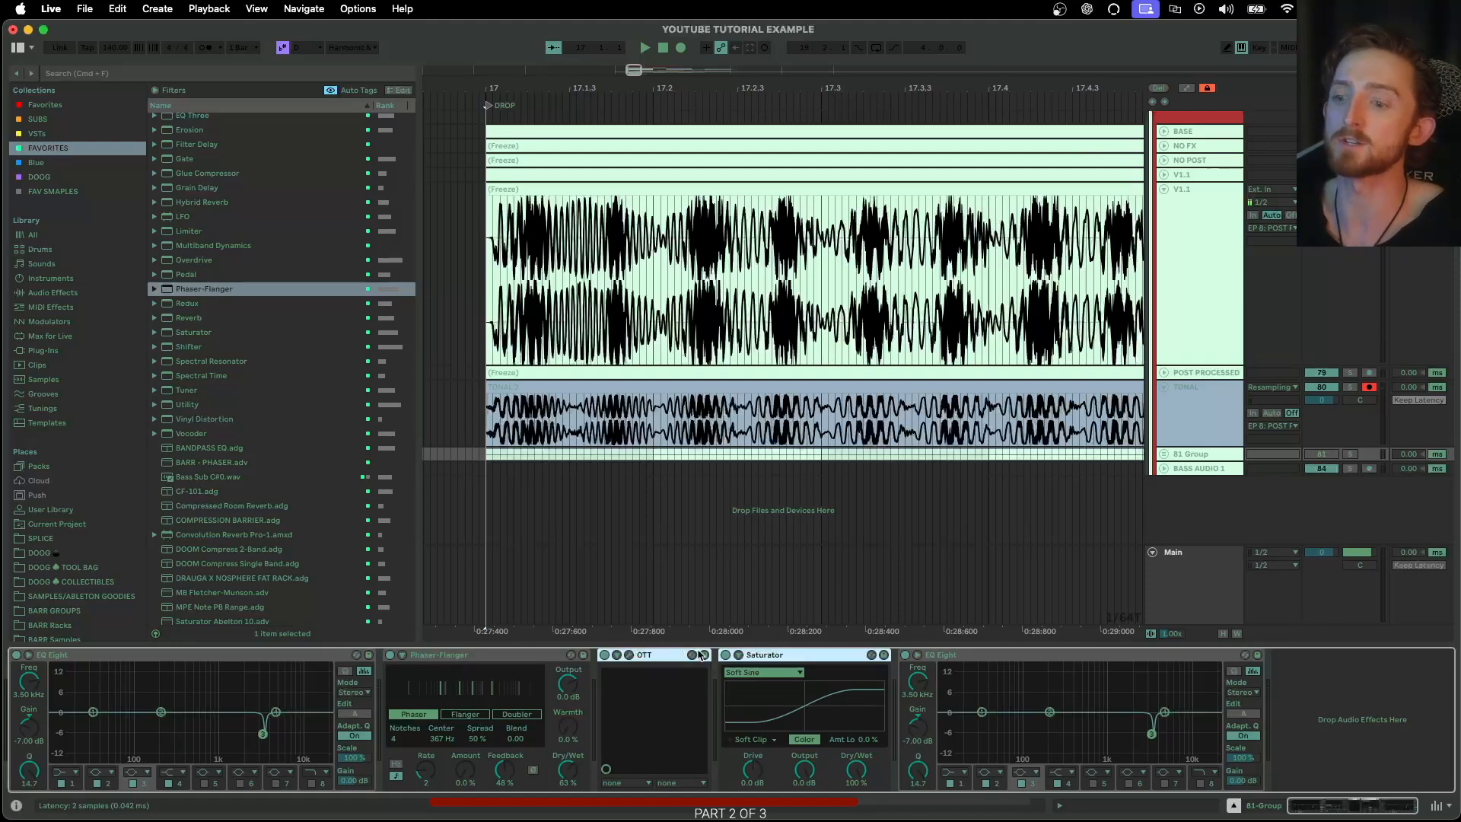
{"action": "left_click", "coordinate": [459, 656]}
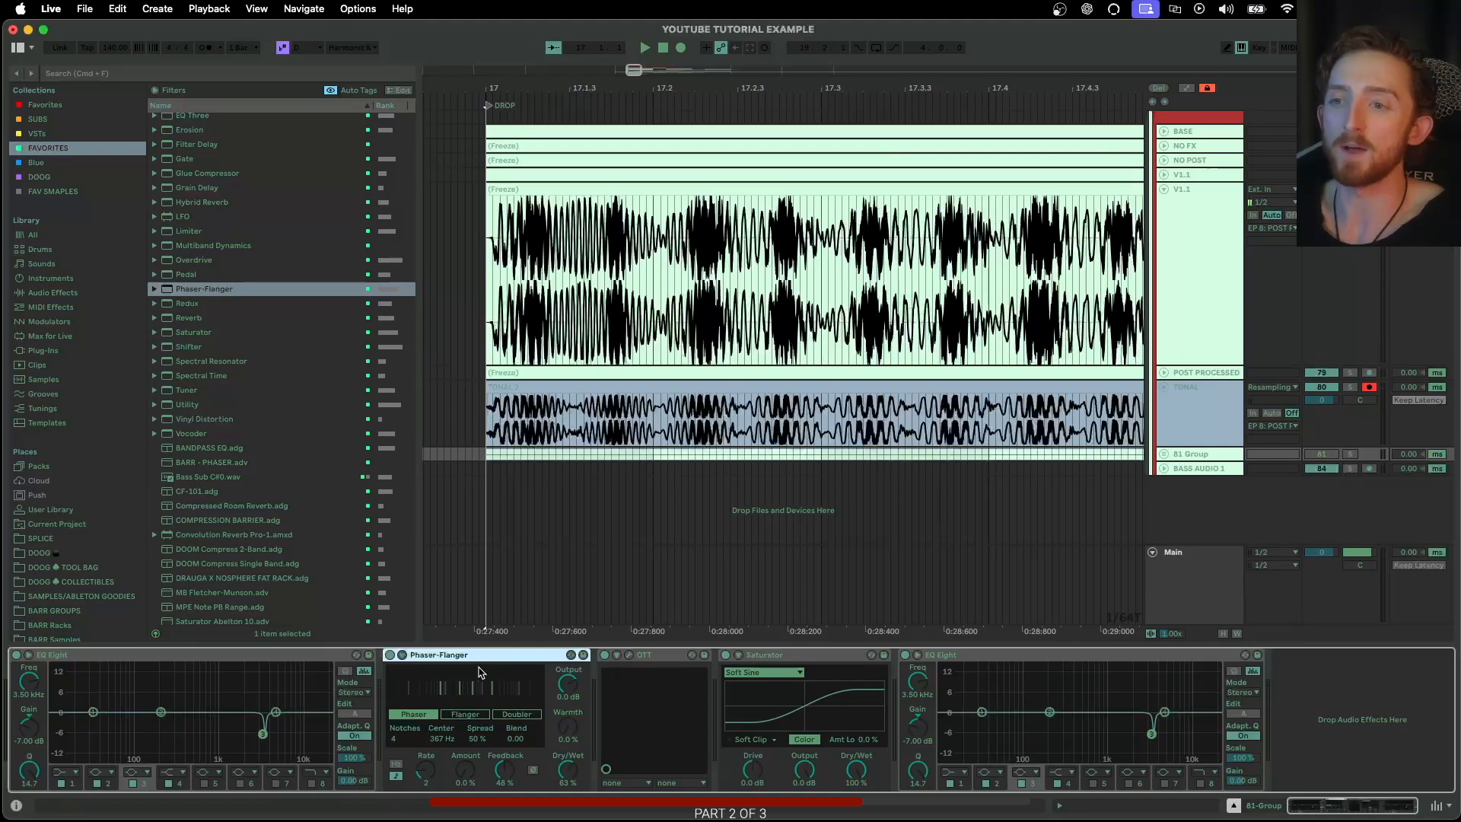
{"action": "scroll", "coordinate": [261, 446], "scroll_direction": "up", "scroll_amount": 3}
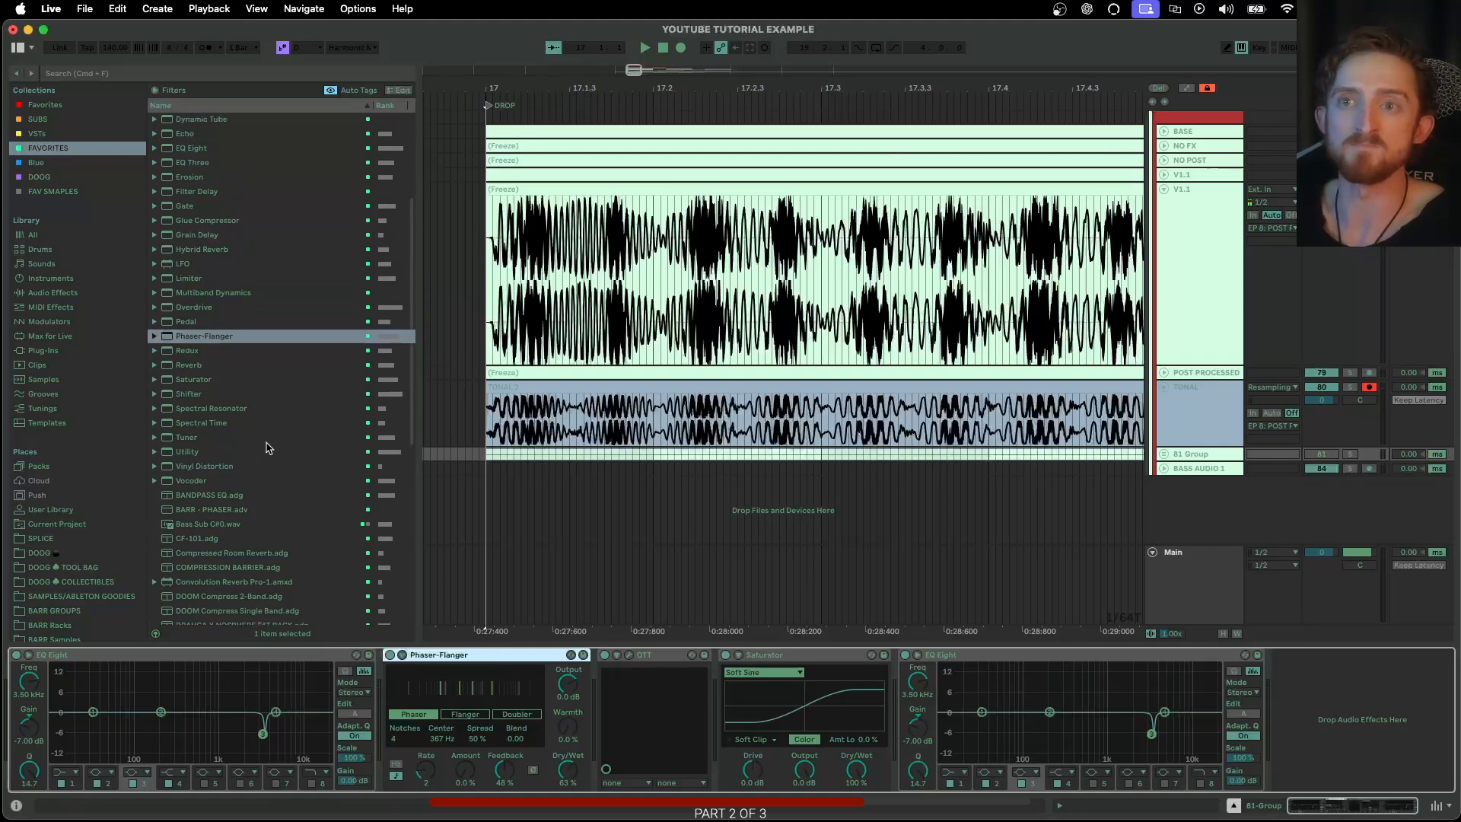
{"action": "scroll", "coordinate": [293, 439], "scroll_direction": "down", "scroll_amount": 1}
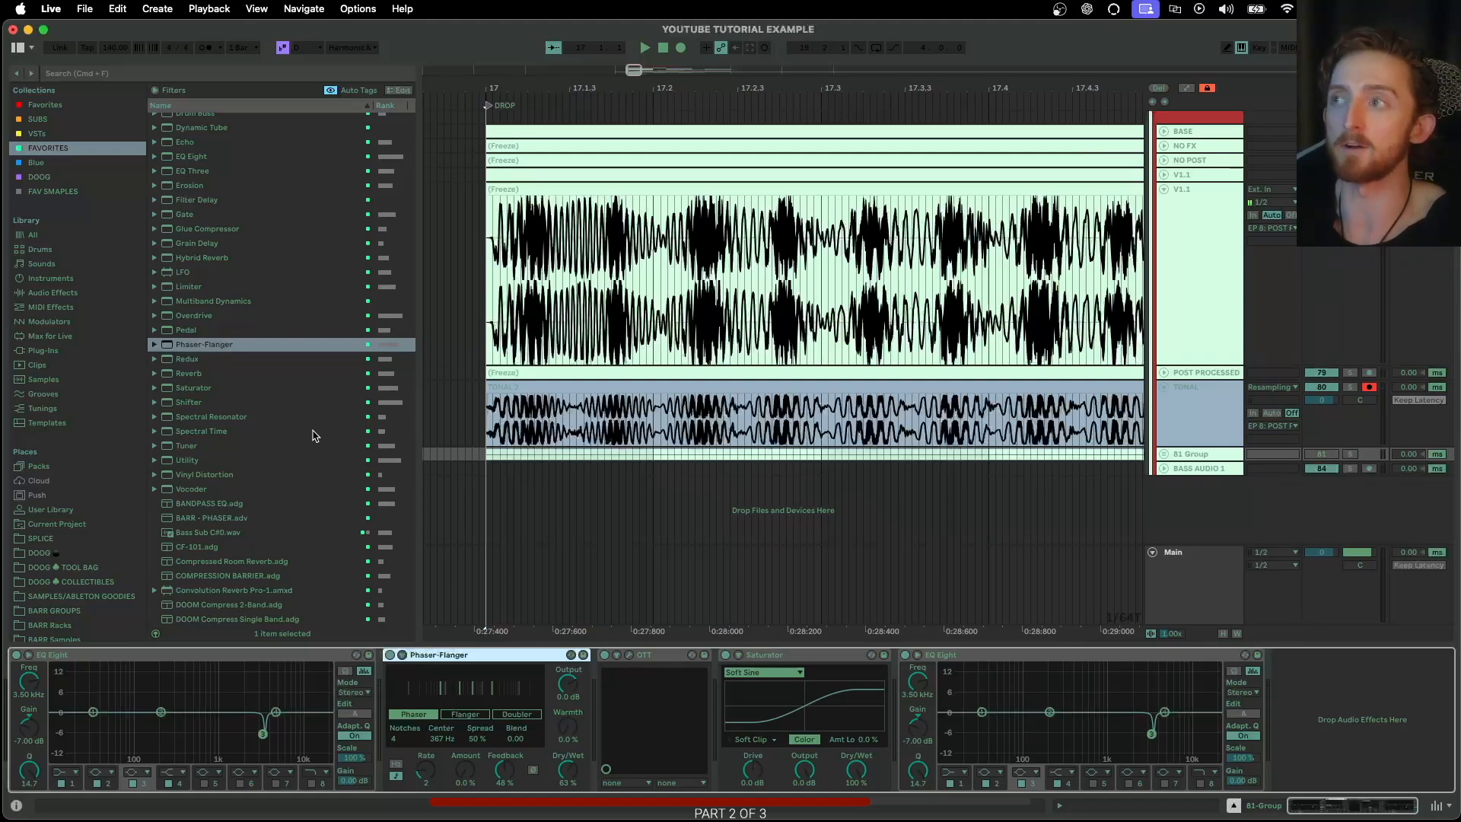
Expand the 81 Group and rename it GLUE GROUP PROCESSING
{"action": "left_click", "coordinate": [1164, 454]}
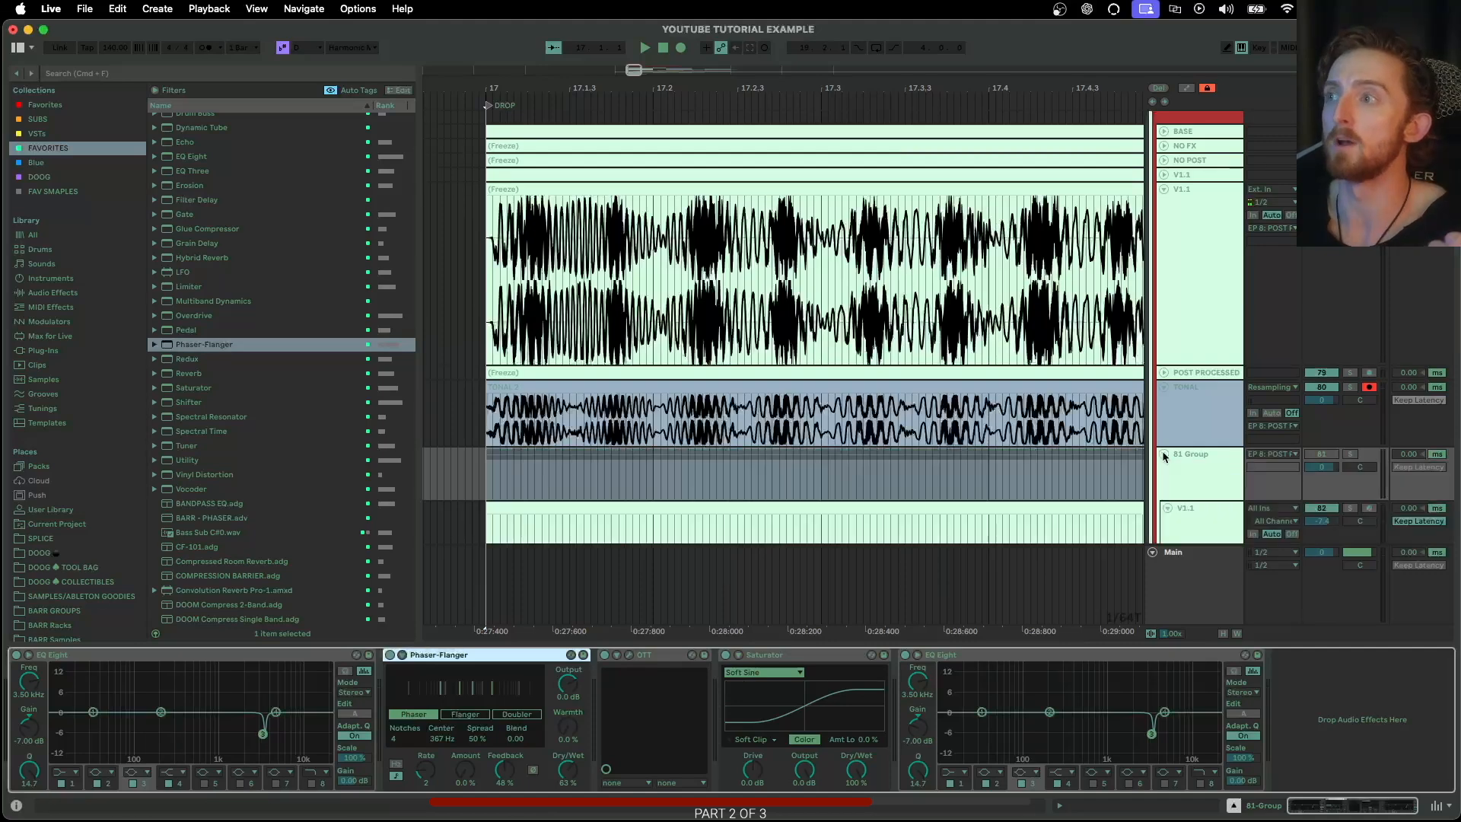
{"action": "scroll", "coordinate": [1164, 437], "scroll_direction": "down", "scroll_amount": 3}
{"action": "left_click", "coordinate": [1207, 353]}
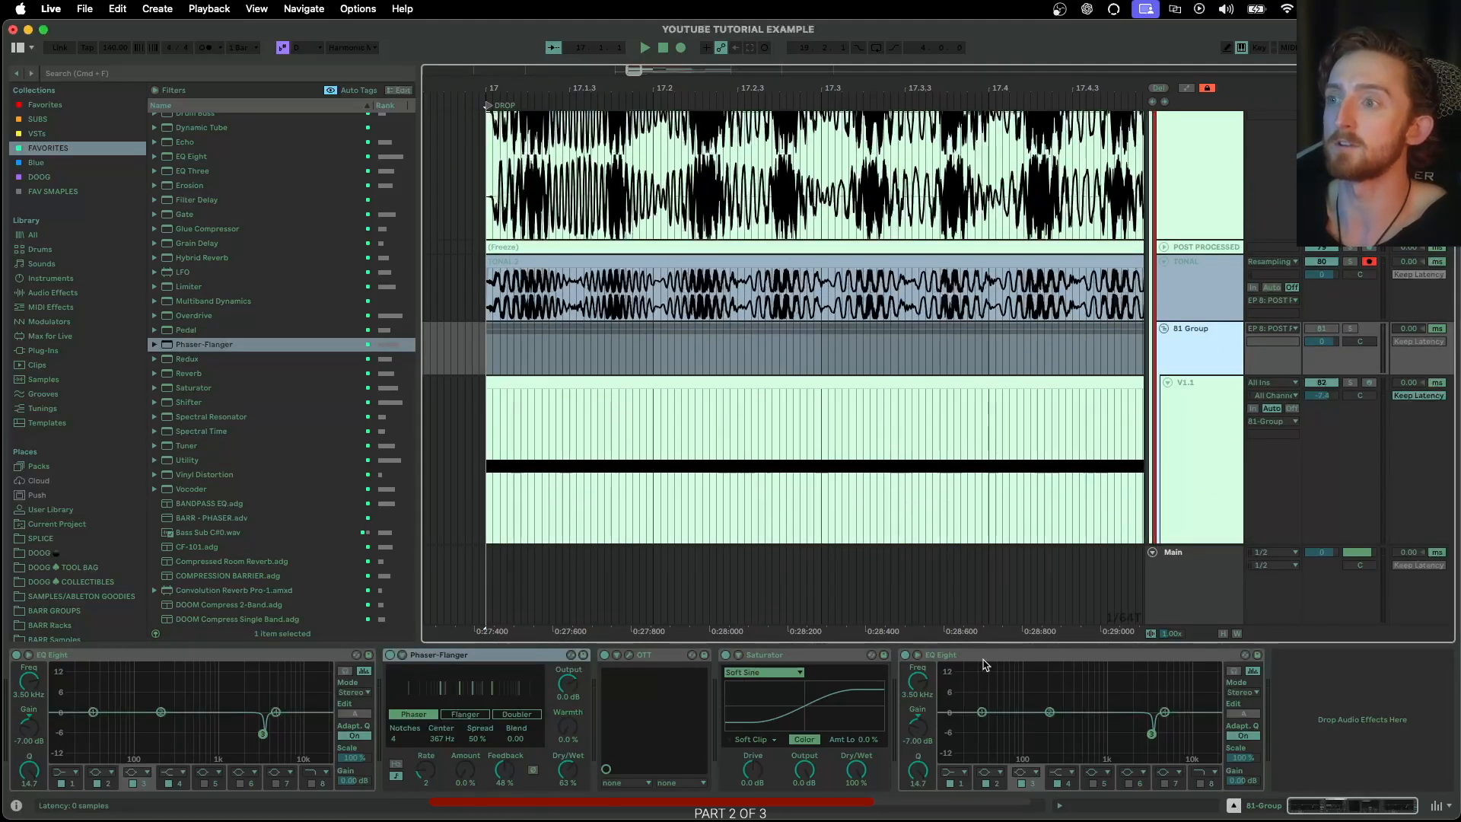
{"action": "left_click", "coordinate": [982, 655]}
{"action": "left_click", "coordinate": [1179, 351]}
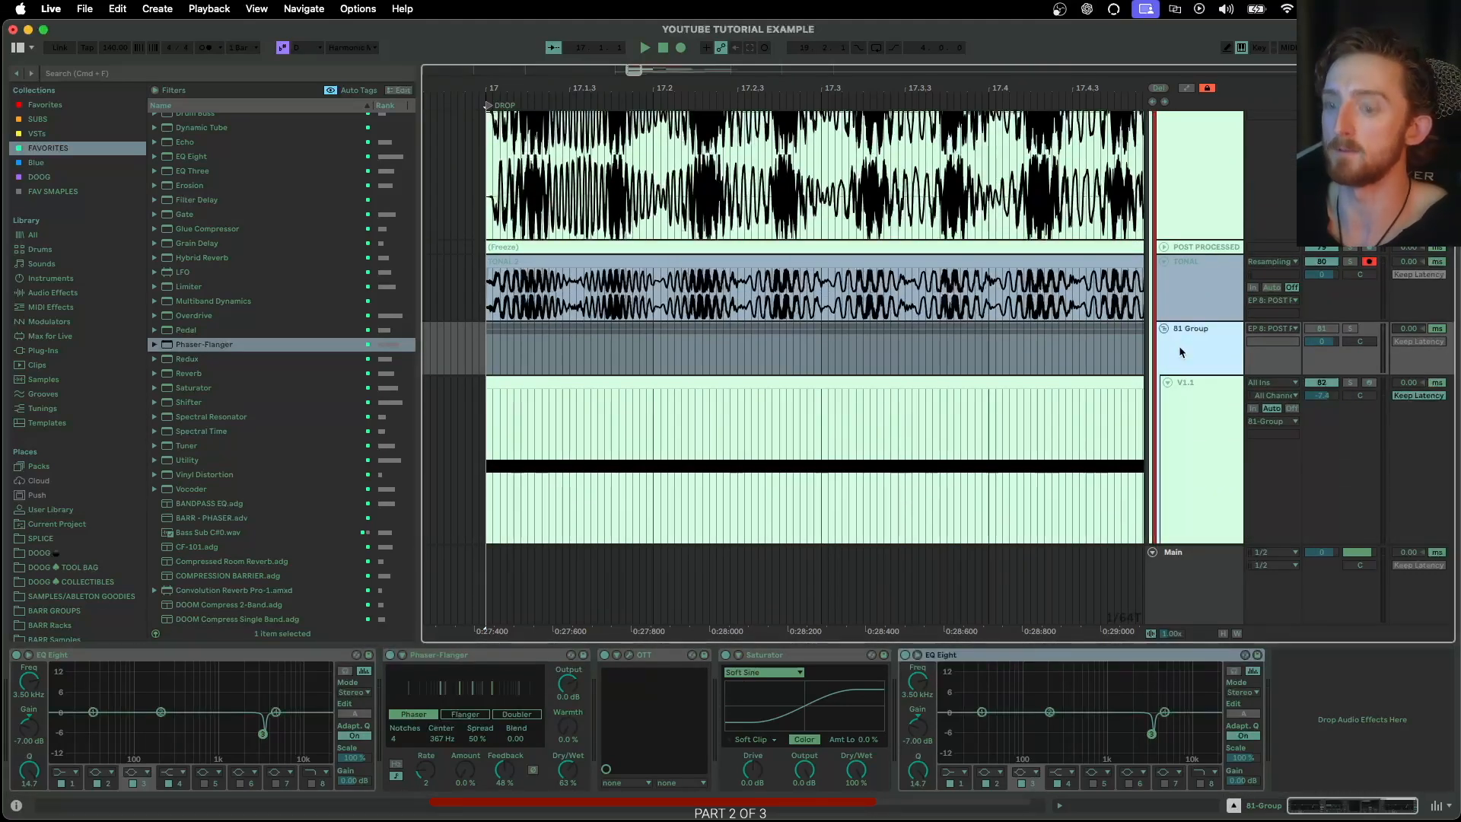
{"action": "key", "text": "super+r"}
{"action": "type", "text": "C"}
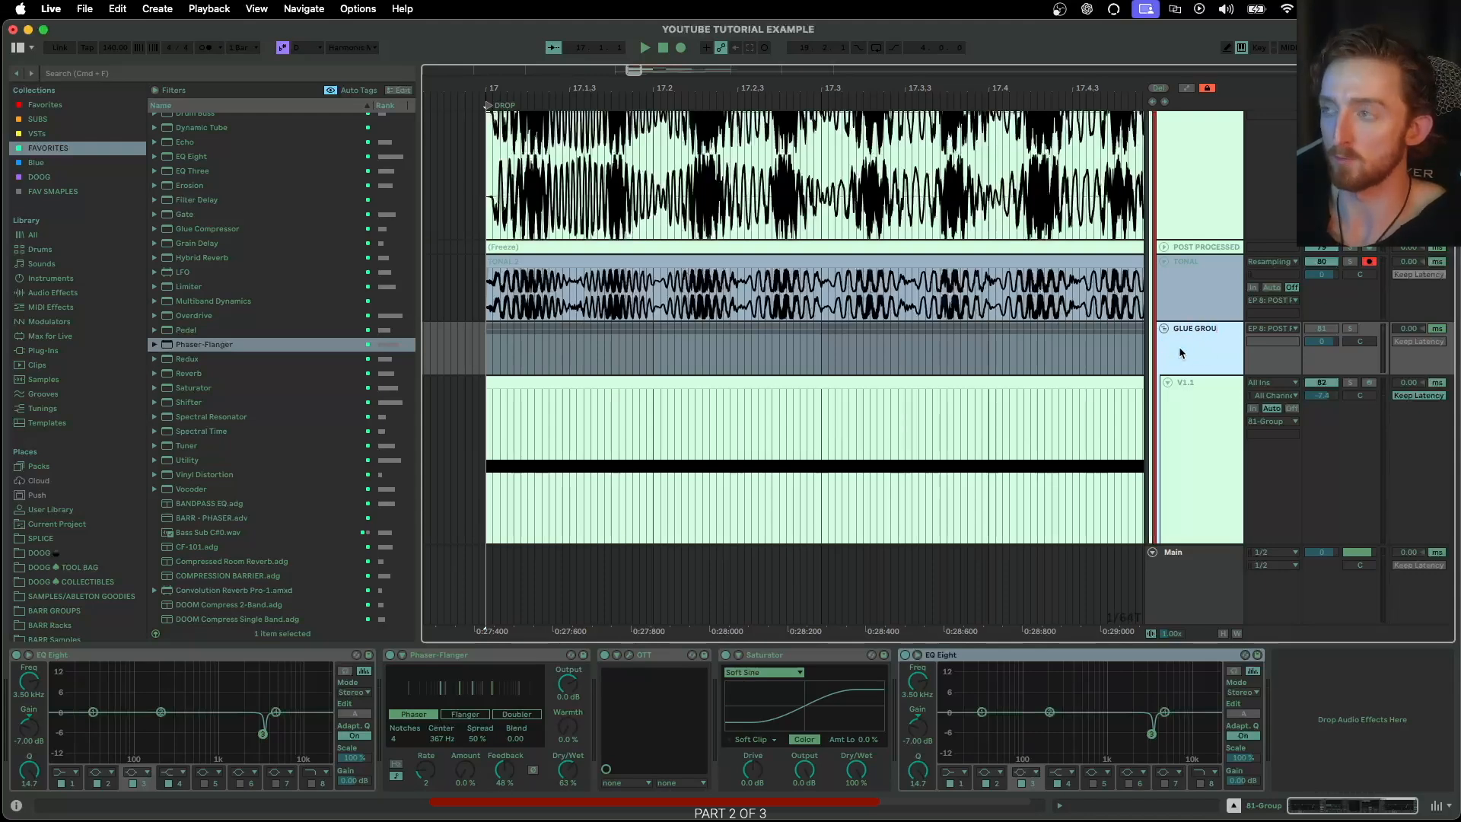
{"action": "key", "text": "Return"}
Expand the frozen NO FX track below BASE and solo it
{"action": "scroll", "coordinate": [1176, 334], "scroll_direction": "up", "scroll_amount": 2}
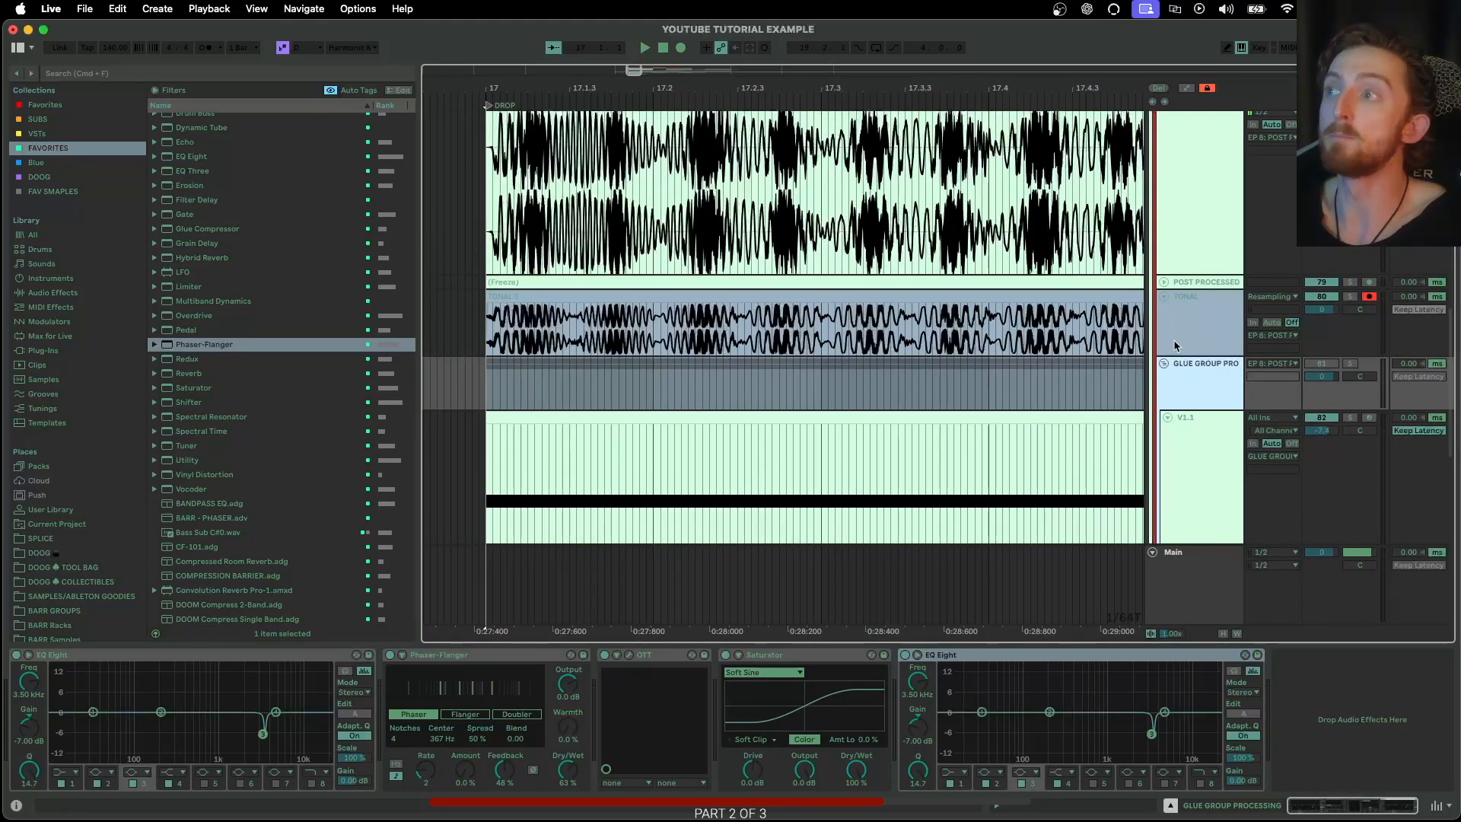
{"action": "left_click_drag", "start_coordinate": [1184, 355], "coordinate": [1186, 437]}
{"action": "scroll", "coordinate": [1171, 348], "scroll_direction": "up", "scroll_amount": 10}
{"action": "left_click", "coordinate": [1165, 392]}
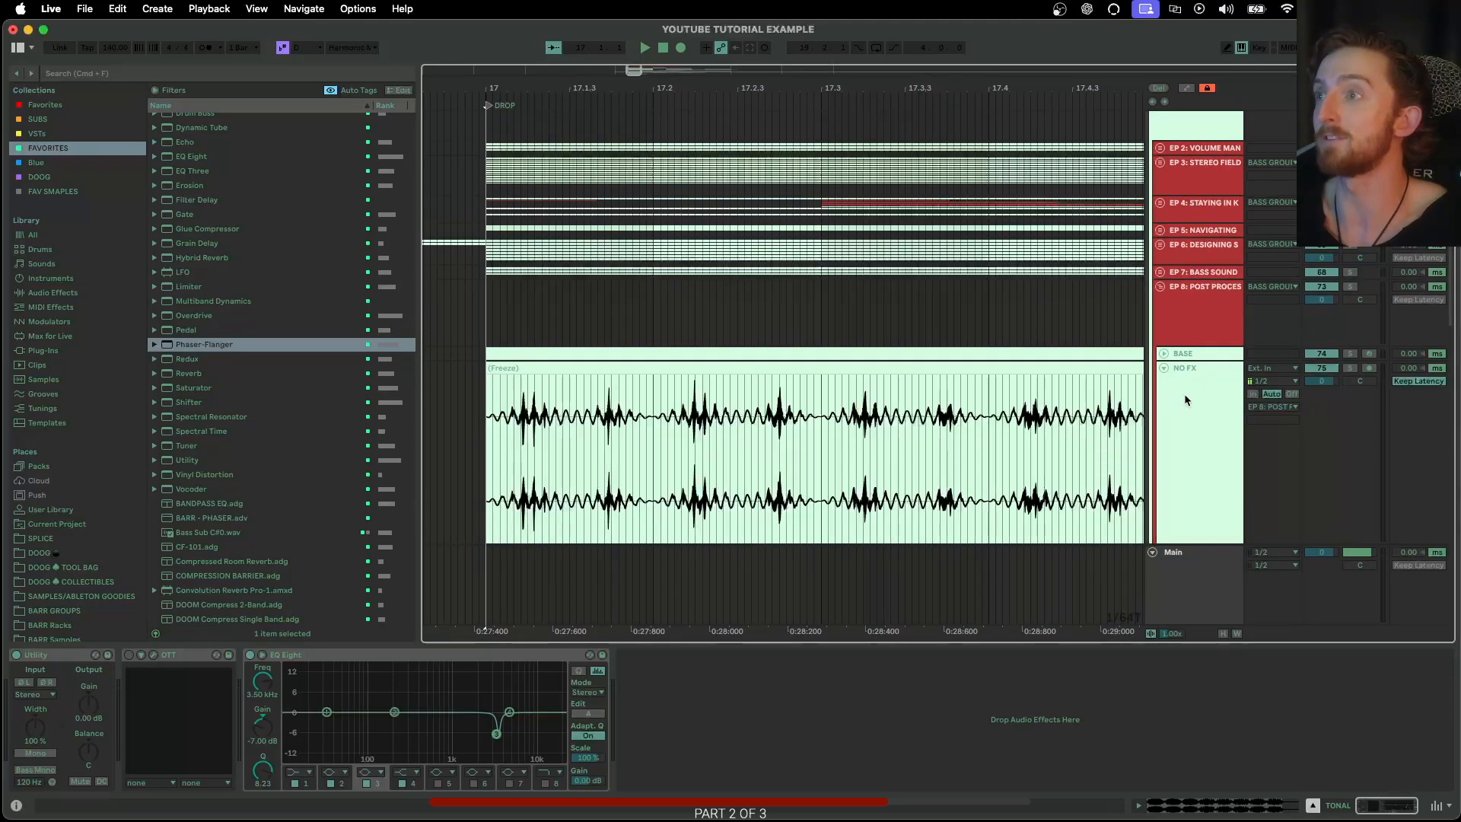
{"action": "left_click", "coordinate": [1286, 382]}
{"action": "left_click", "coordinate": [1355, 369]}
Play back the soloed NO FX audio from bar 17 to compare it with the flattened V1.1 waveform
{"action": "scroll", "coordinate": [781, 365], "scroll_direction": "down", "scroll_amount": 3}
{"action": "scroll", "coordinate": [685, 362], "scroll_direction": "down", "scroll_amount": 4}
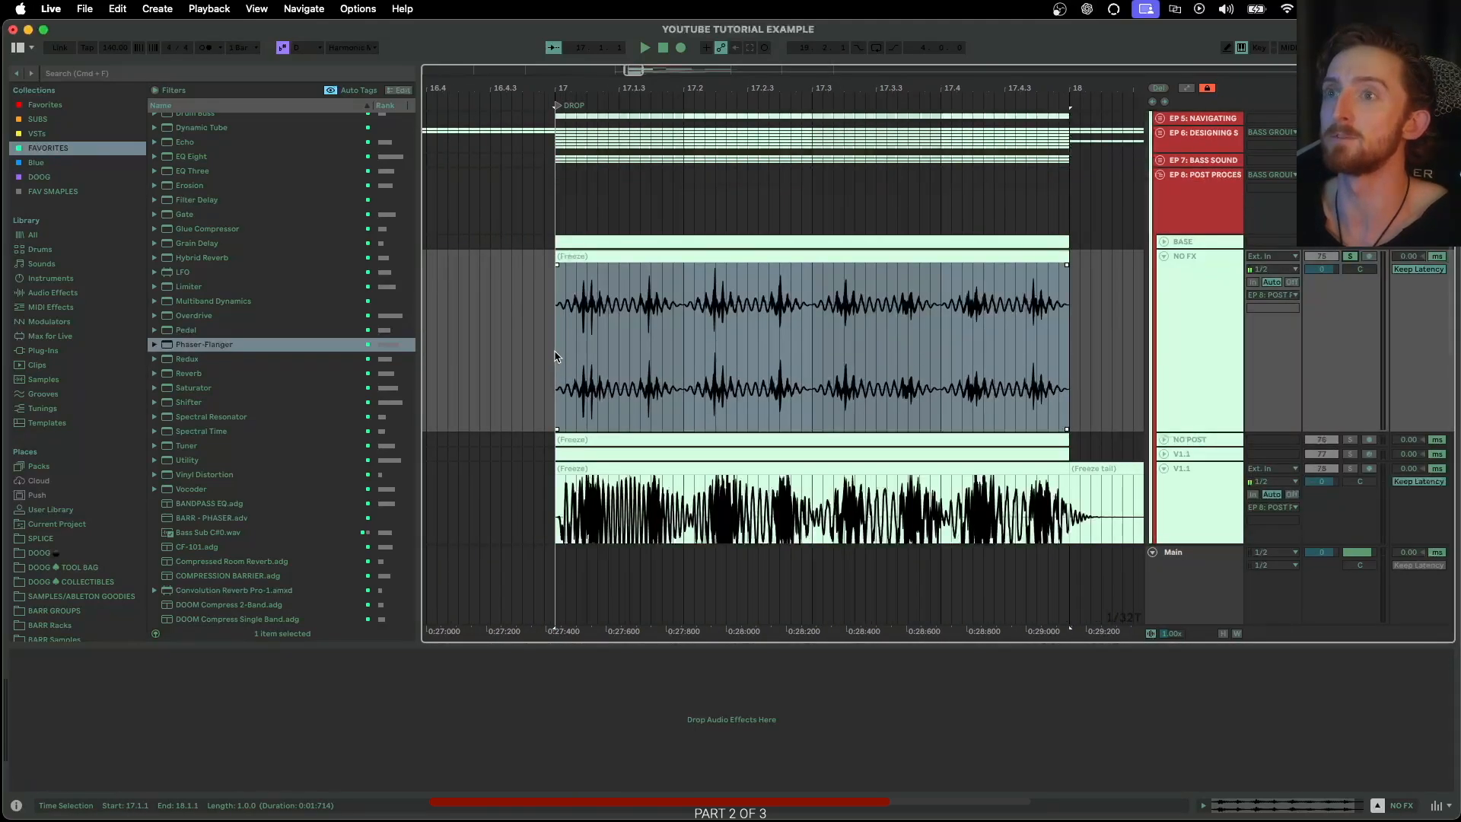
{"action": "left_click", "coordinate": [558, 352]}
{"action": "key", "text": "space"}
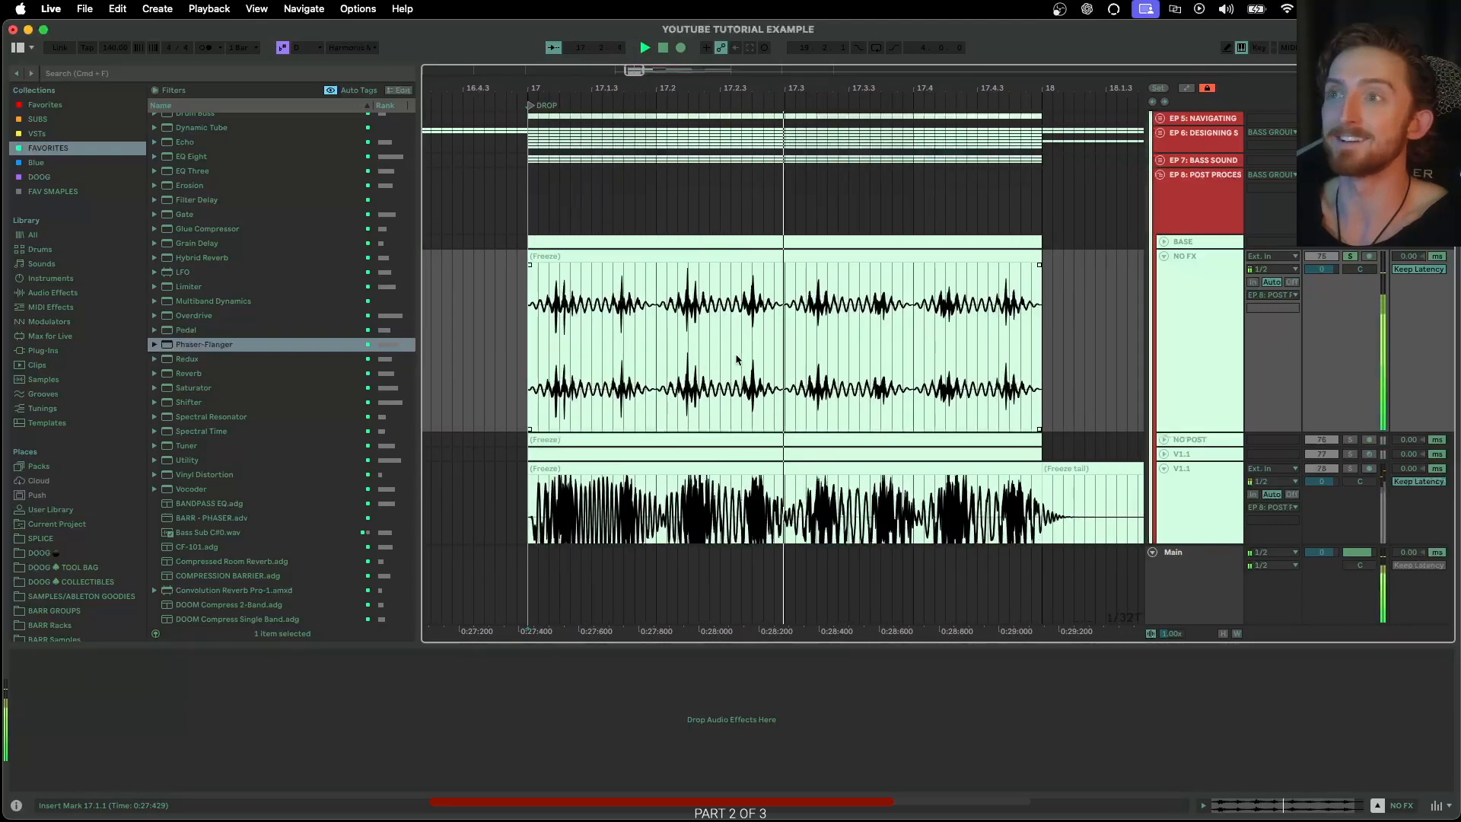
{"action": "scroll", "coordinate": [845, 358], "scroll_direction": "down", "scroll_amount": 2}
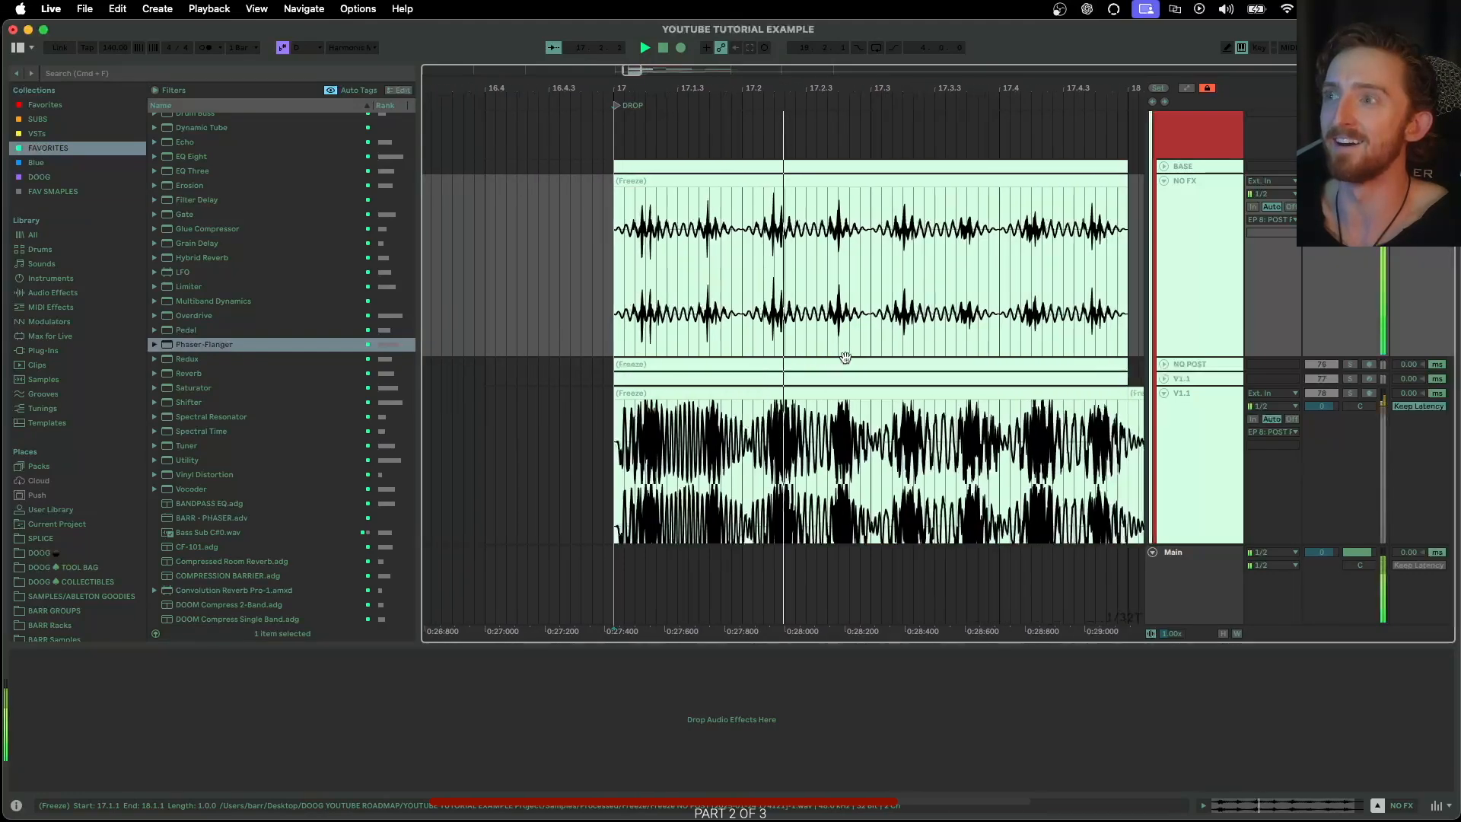
Solo the resampled TONAL track and play its clip from bar 17
{"action": "scroll", "coordinate": [1027, 379], "scroll_direction": "down", "scroll_amount": 8}
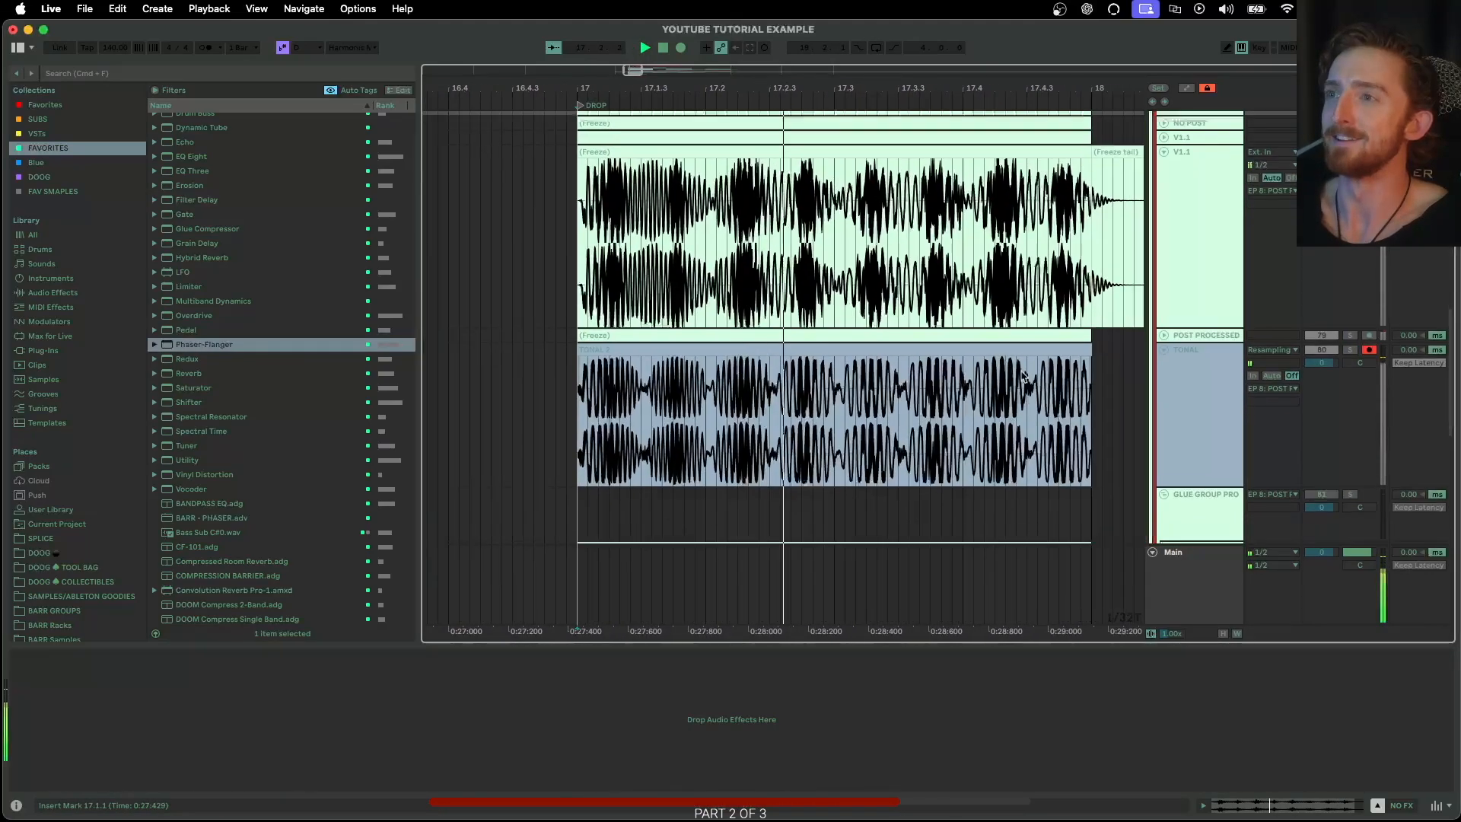
{"action": "left_click", "coordinate": [1293, 350]}
{"action": "left_click", "coordinate": [1351, 294]}
{"action": "left_click", "coordinate": [491, 350]}
{"action": "key", "text": "space"}
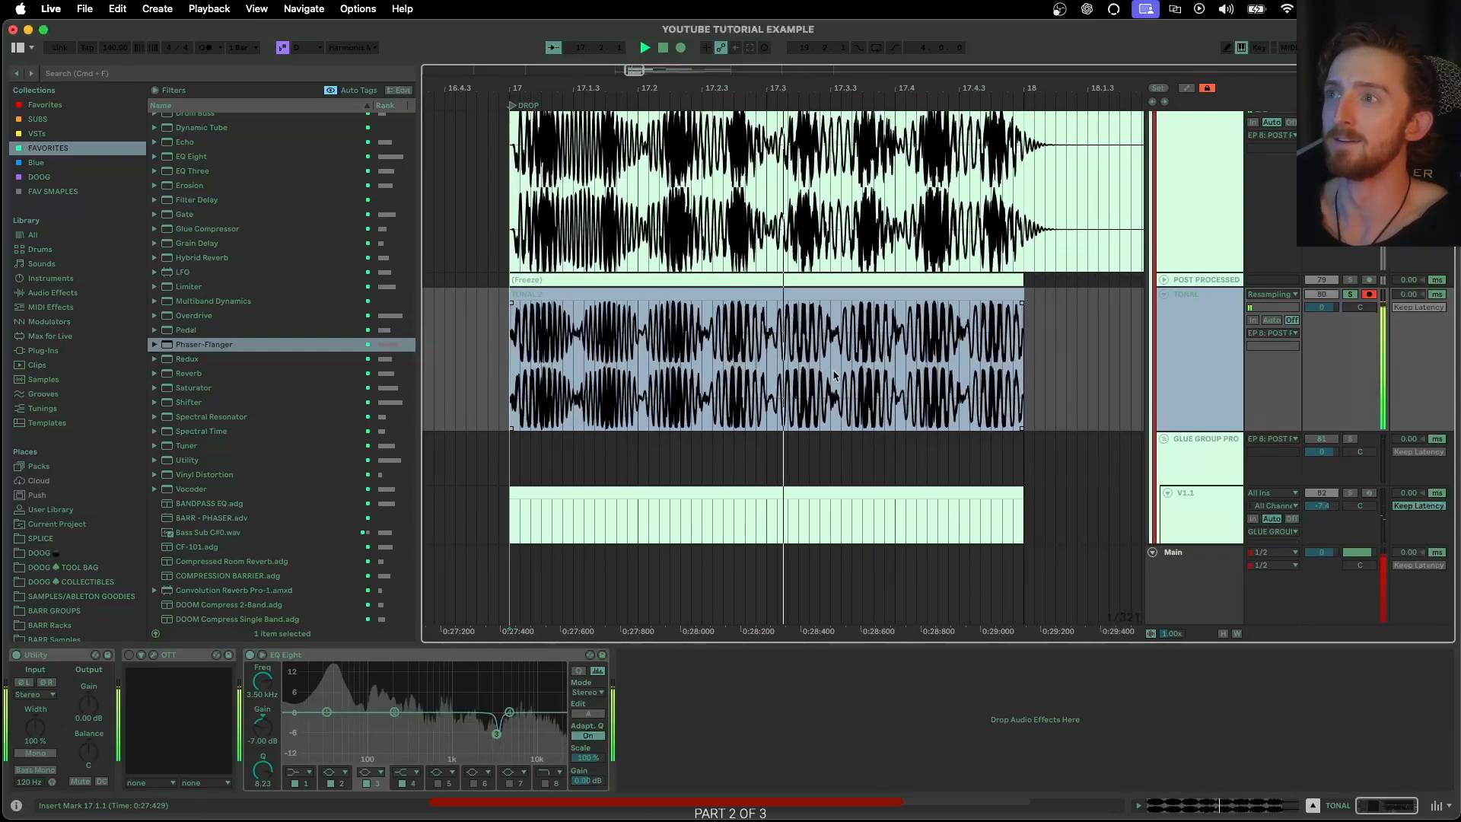
{"action": "key", "text": "space"}
{"action": "scroll", "coordinate": [835, 376], "scroll_direction": "left", "scroll_amount": 3}
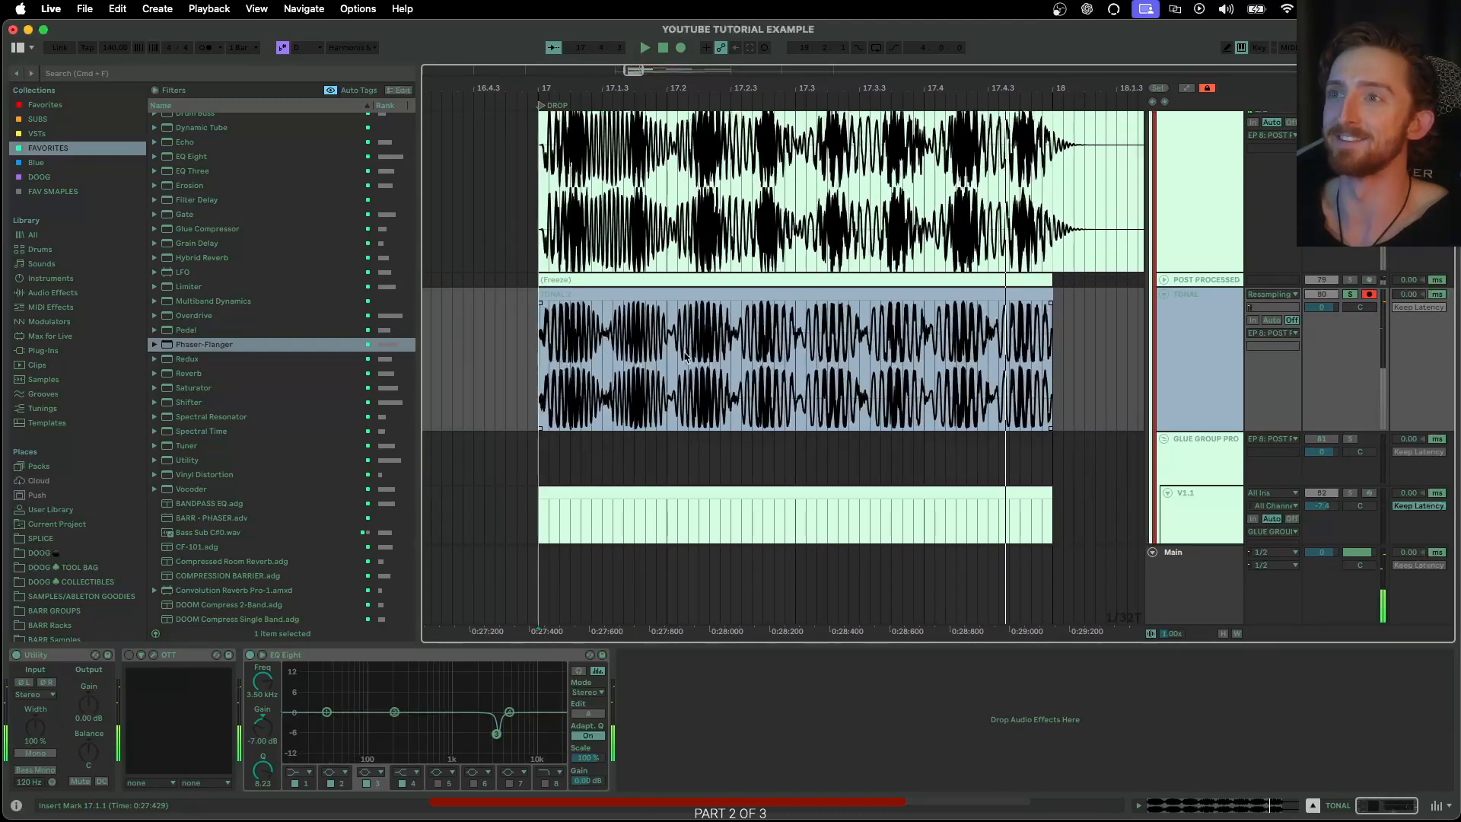
Add the CHORUS WIDE BOI rack from the DOOG TOOL BAG to the end of the TONAL track's chain and play the result
{"action": "left_click", "coordinate": [1191, 350]}
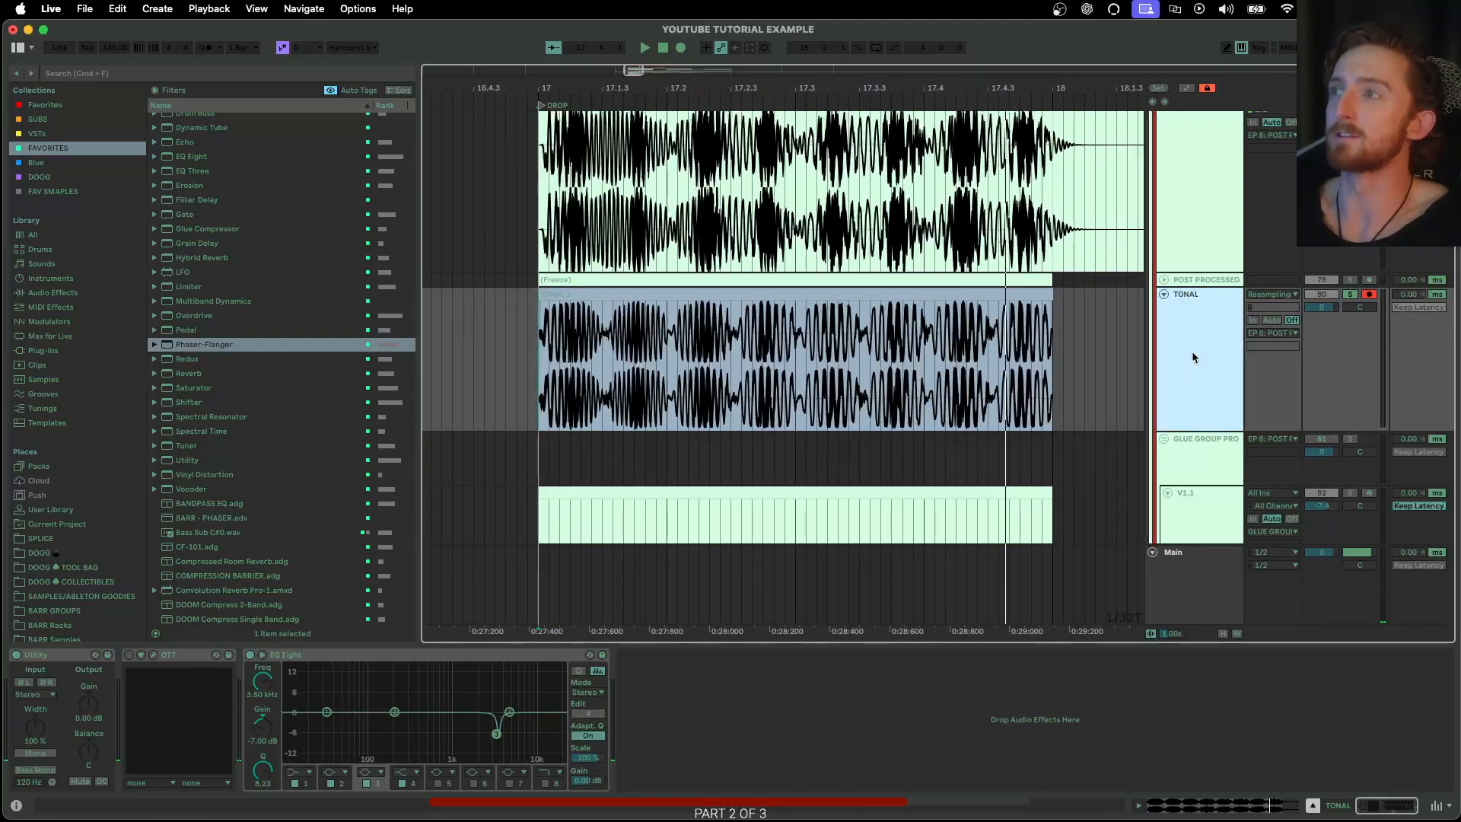
{"action": "left_click", "coordinate": [68, 569]}
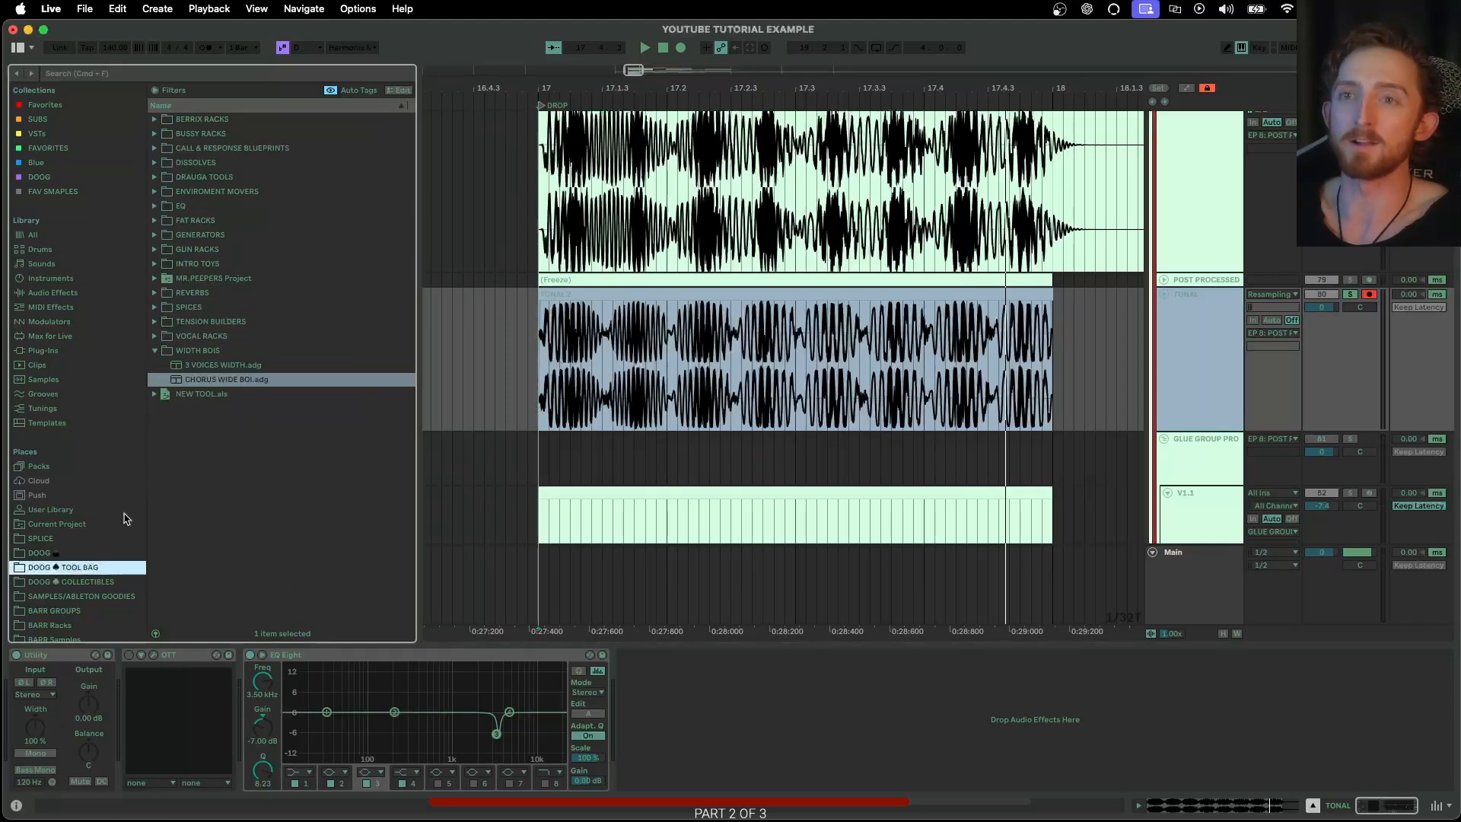
{"action": "left_click", "coordinate": [217, 380]}
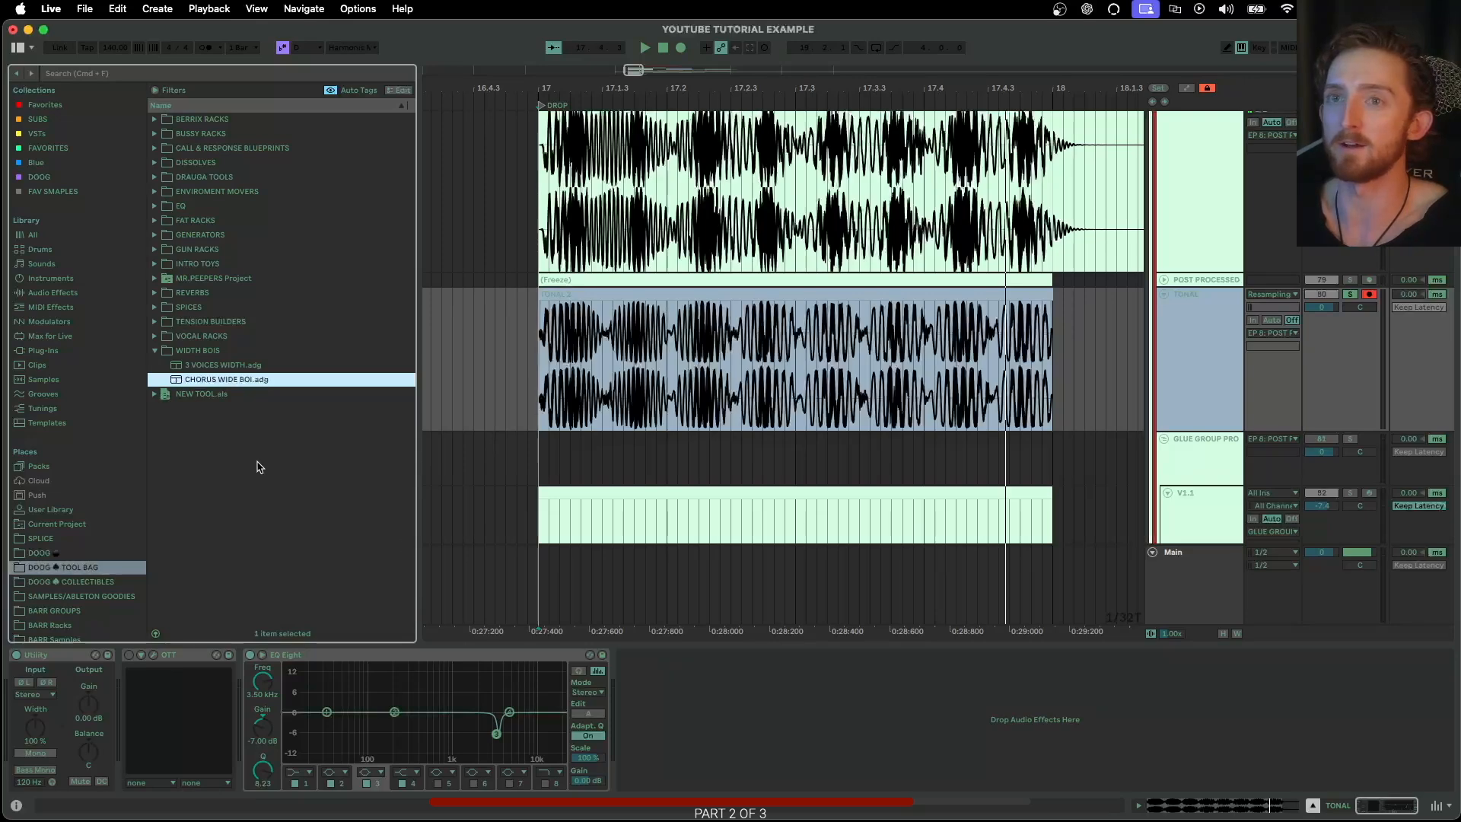
{"action": "double_click", "coordinate": [233, 380]}
{"action": "left_click", "coordinate": [791, 691]}
{"action": "key", "text": "space"}
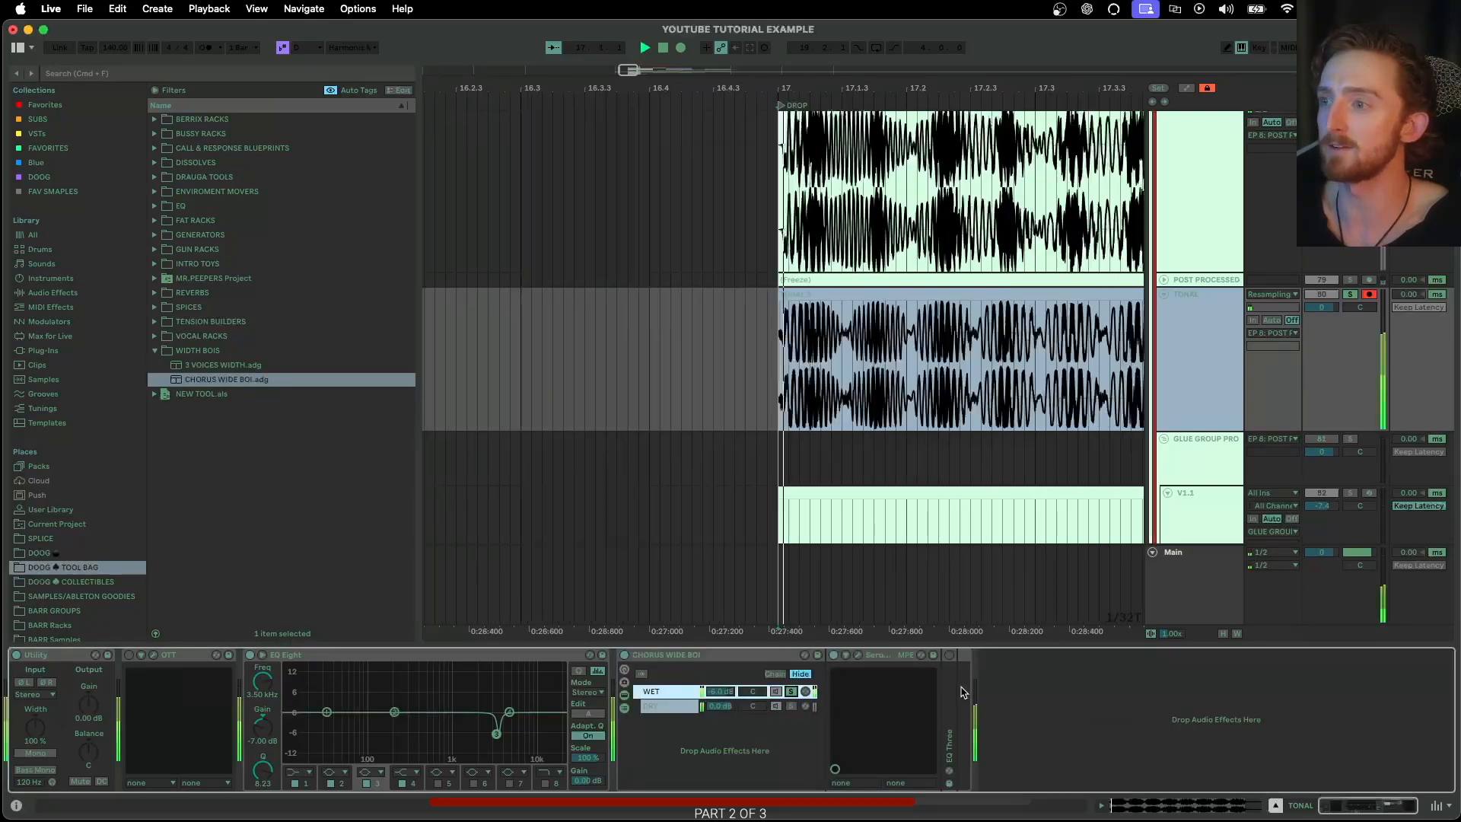
Unfold the rack's EQ Three and adjust the chorus depth in its SerumFX while playing the TONAL track
{"action": "left_click", "coordinate": [948, 655]}
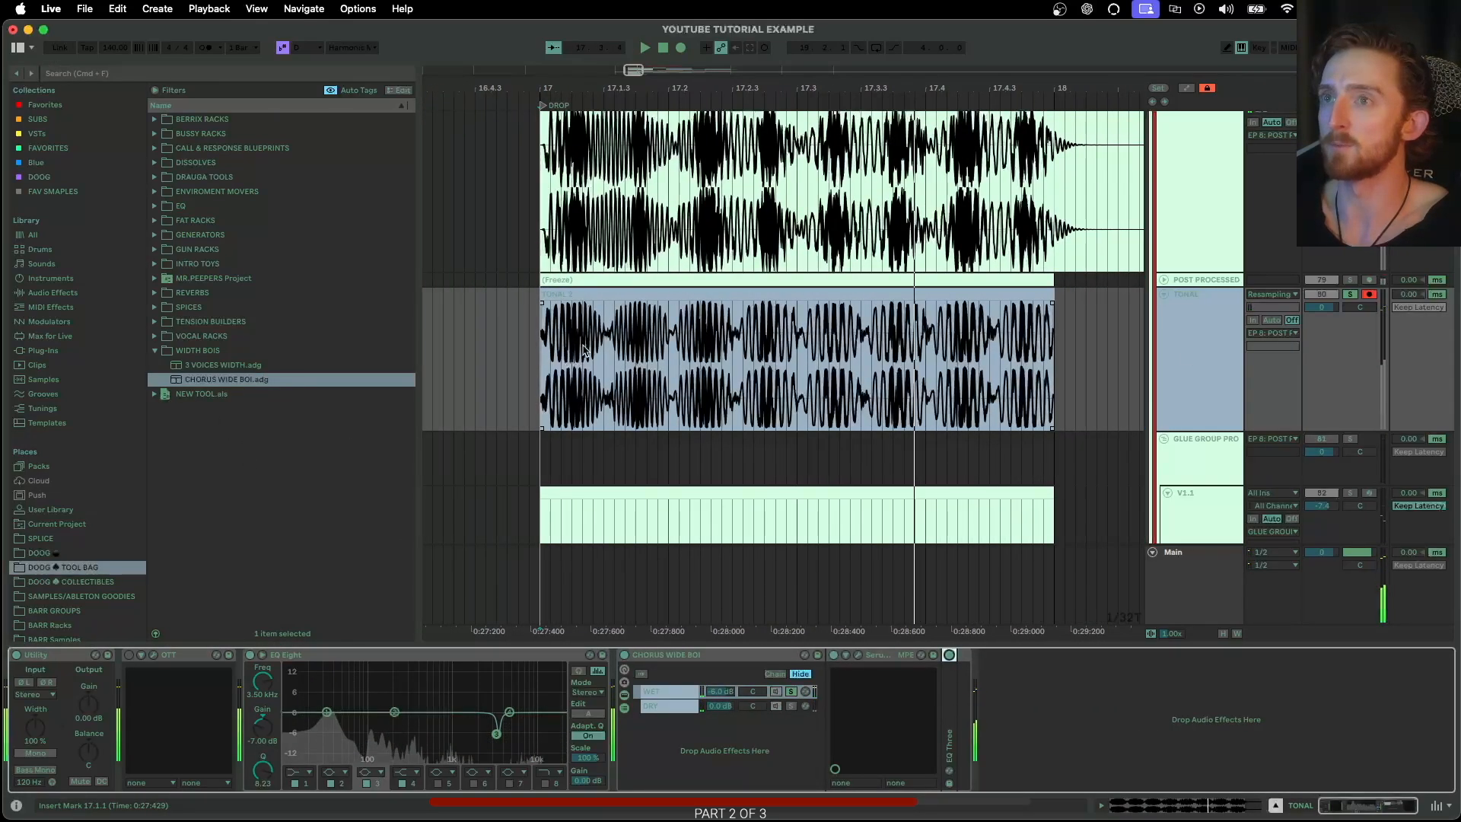
{"action": "double_click", "coordinate": [951, 694]}
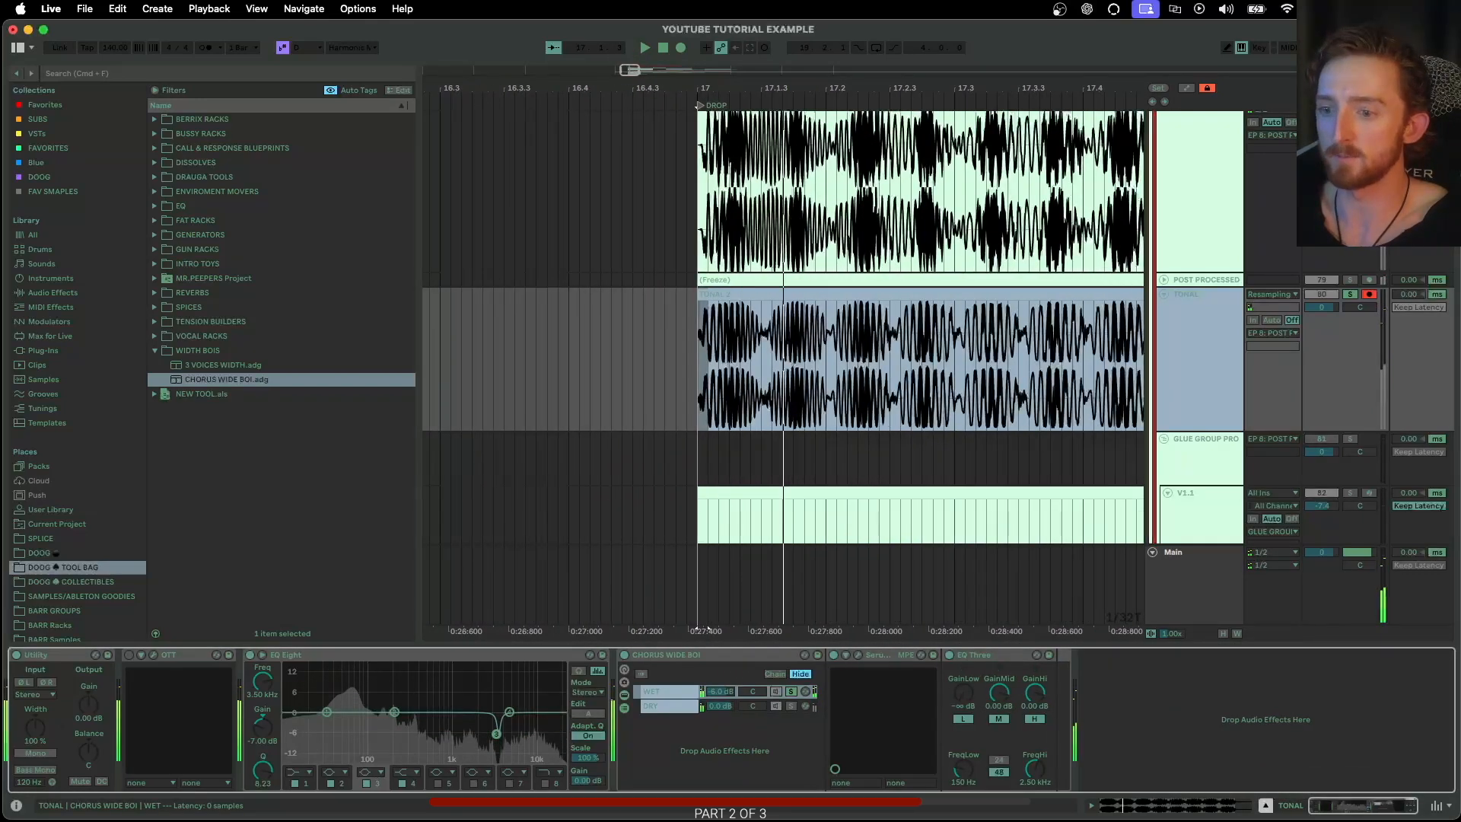
{"action": "left_click", "coordinate": [858, 654]}
{"action": "left_click_drag", "start_coordinate": [651, 196], "coordinate": [659, 143]}
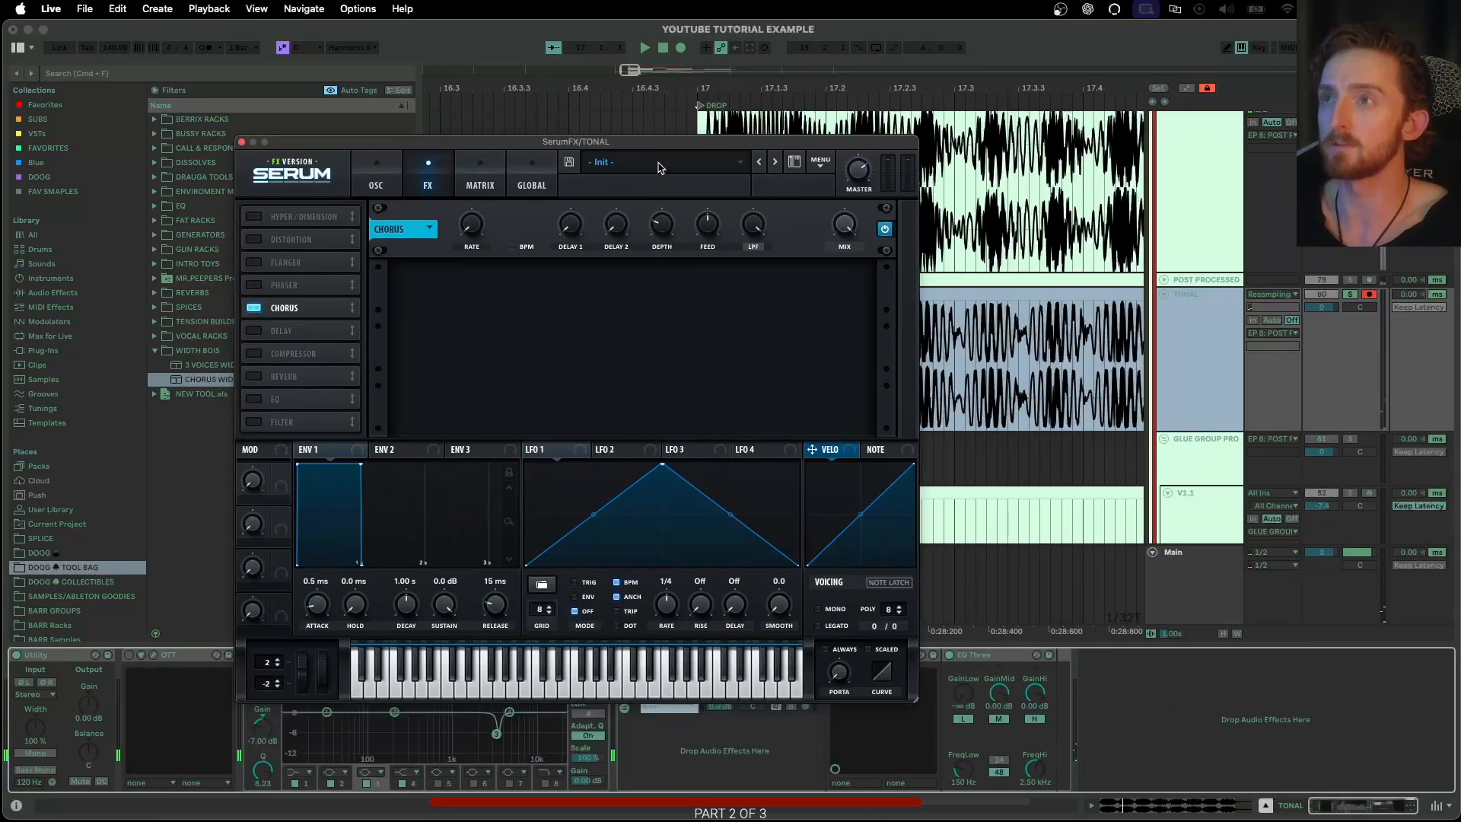
{"action": "key", "text": "space"}
{"action": "left_click_drag", "start_coordinate": [662, 226], "coordinate": [671, 211]}
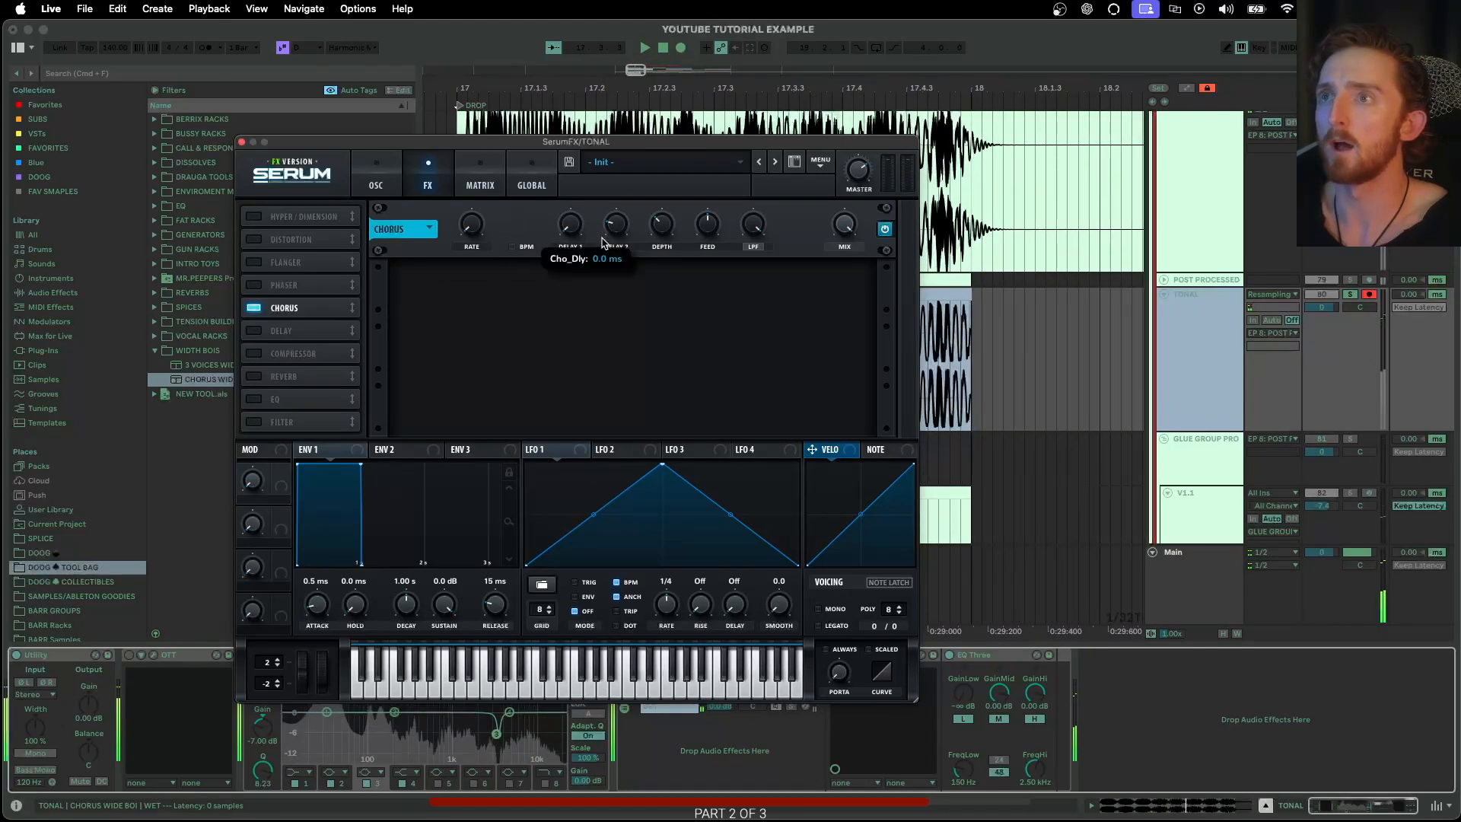
{"action": "key", "text": "space"}
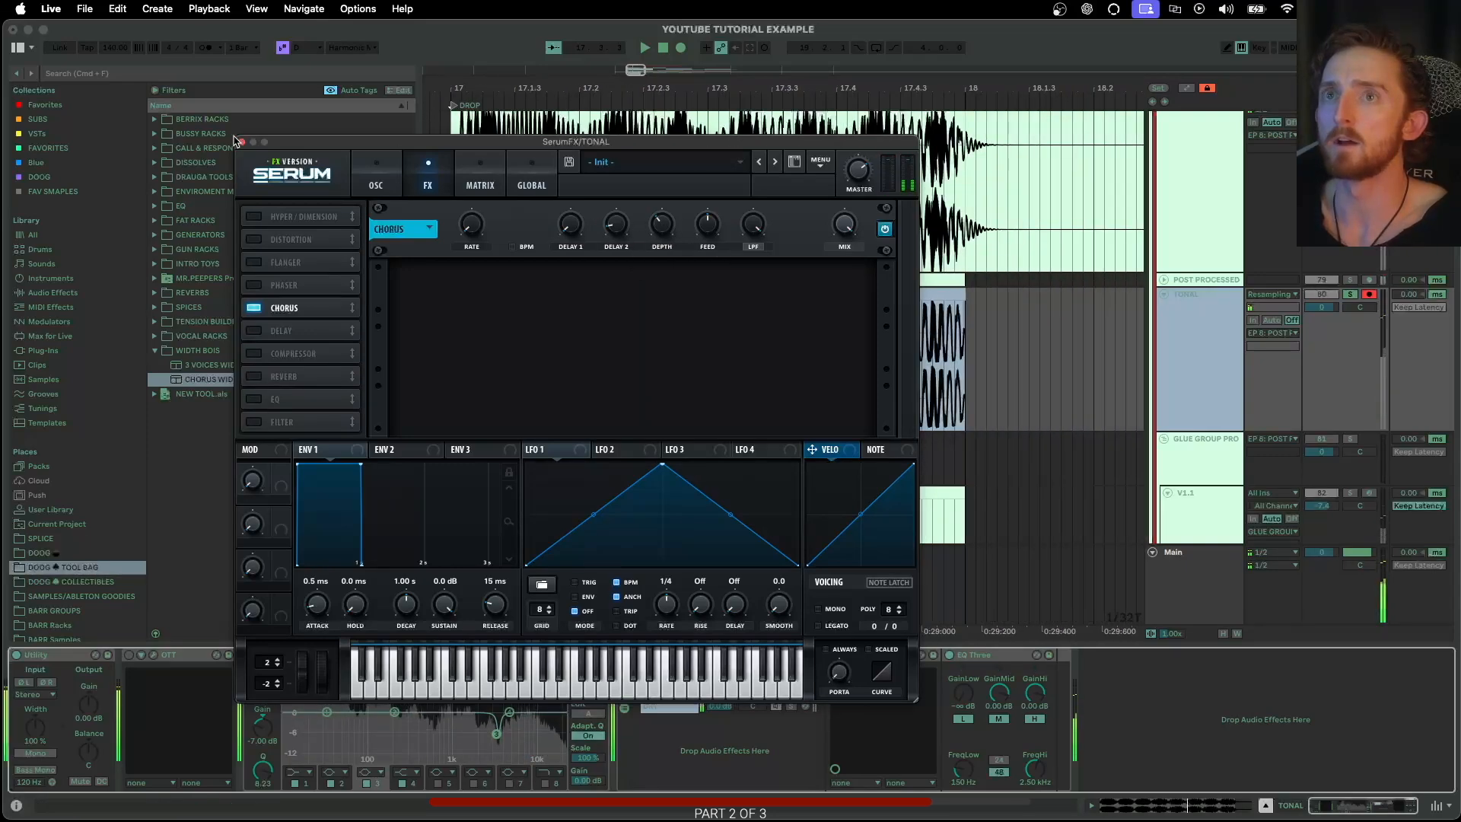
{"action": "left_click", "coordinate": [241, 142]}
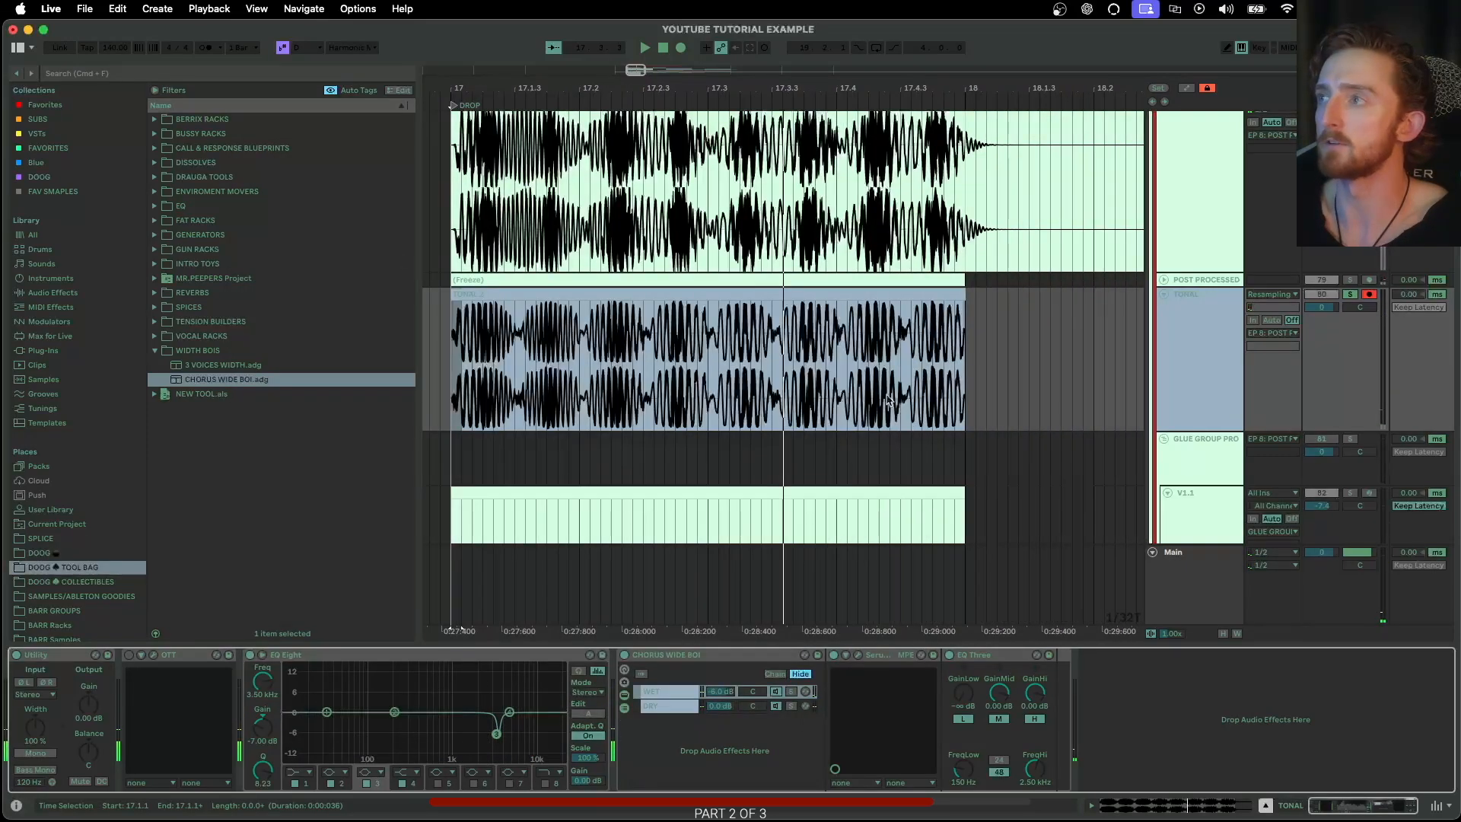
Play the widened TONAL clip and compare it with the NO FX audio from bar 17
{"action": "key", "text": "space"}
{"action": "key", "text": "space"}
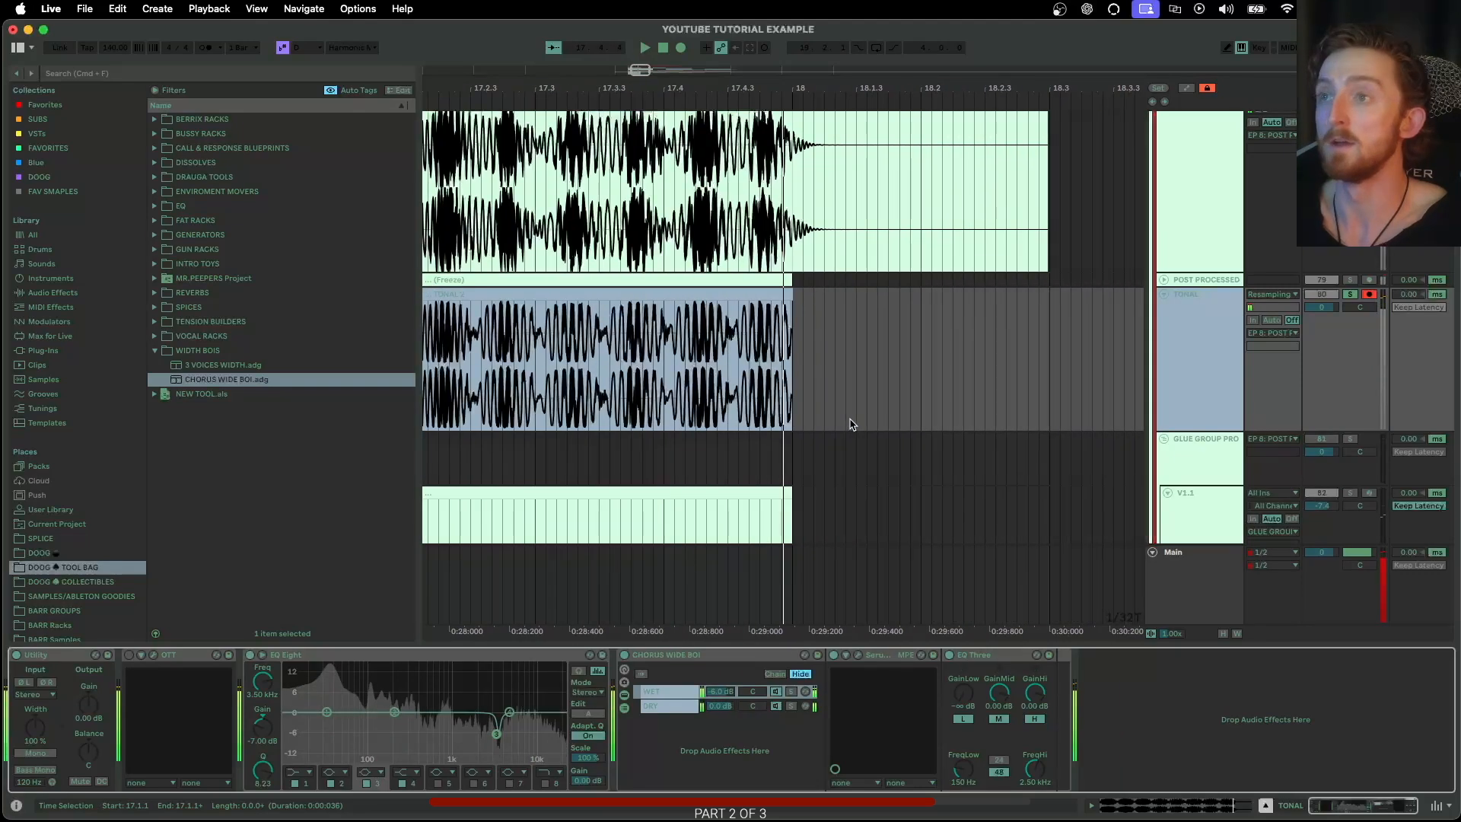
{"action": "scroll", "coordinate": [894, 408], "scroll_direction": "up", "scroll_amount": 5}
{"action": "scroll", "coordinate": [893, 408], "scroll_direction": "down", "scroll_amount": 3}
{"action": "scroll", "coordinate": [1217, 295], "scroll_direction": "up", "scroll_amount": 5}
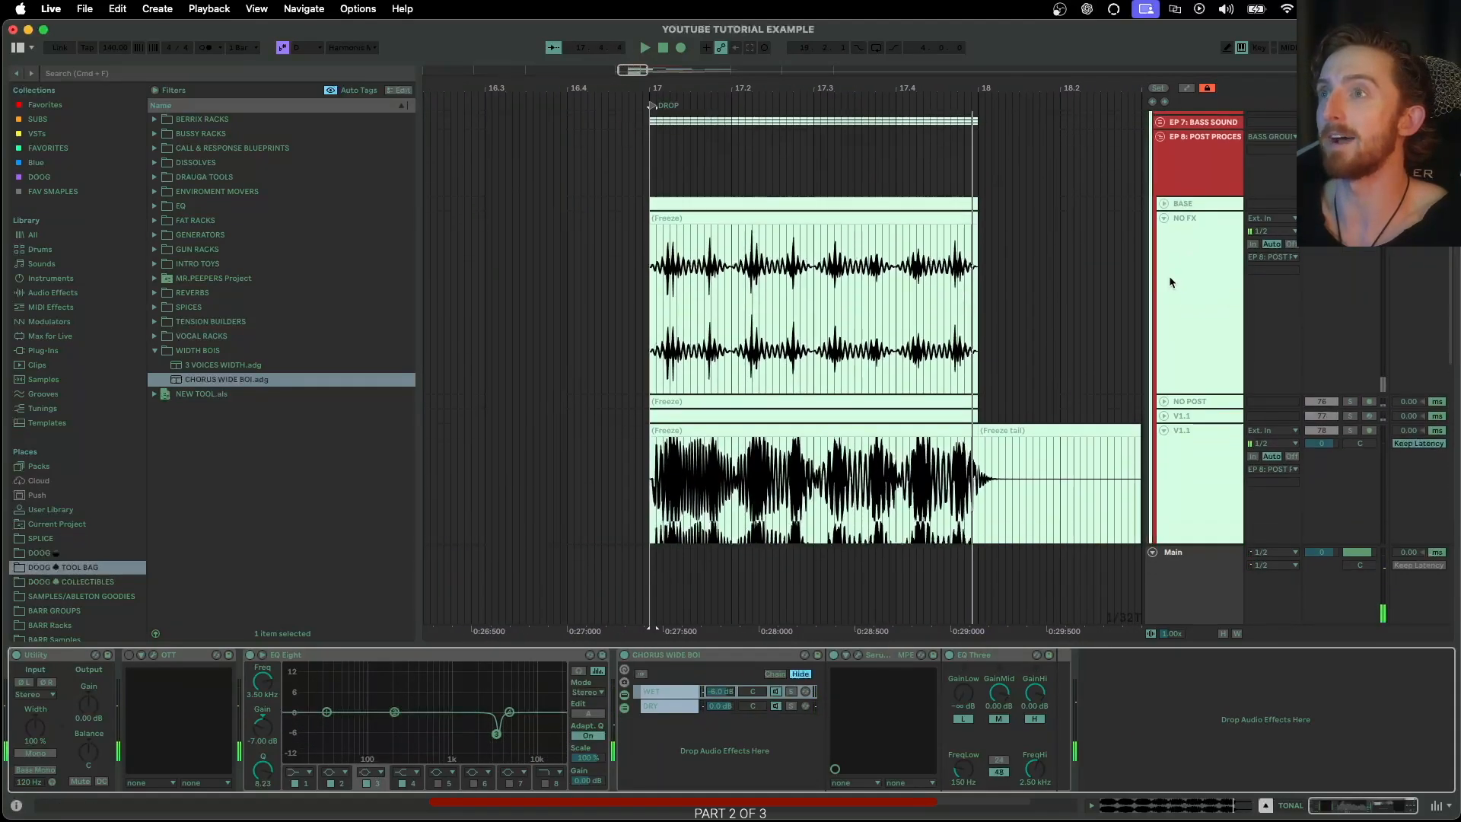
{"action": "left_click", "coordinate": [1171, 280]}
{"action": "left_click", "coordinate": [644, 327]}
{"action": "key", "text": "space"}
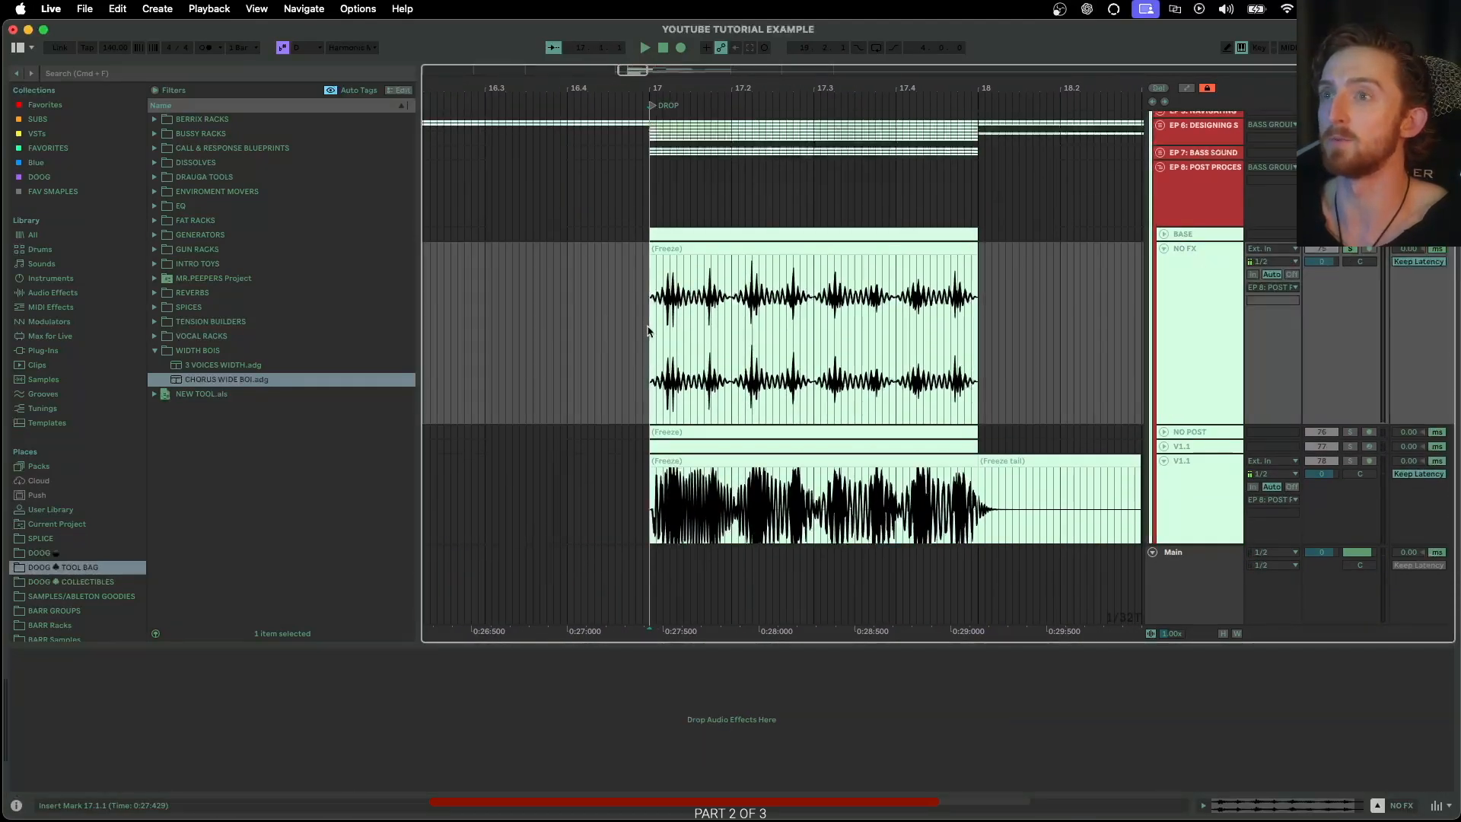
{"action": "scroll", "coordinate": [1177, 378], "scroll_direction": "down", "scroll_amount": 5}
{"action": "left_click", "coordinate": [1300, 402]}
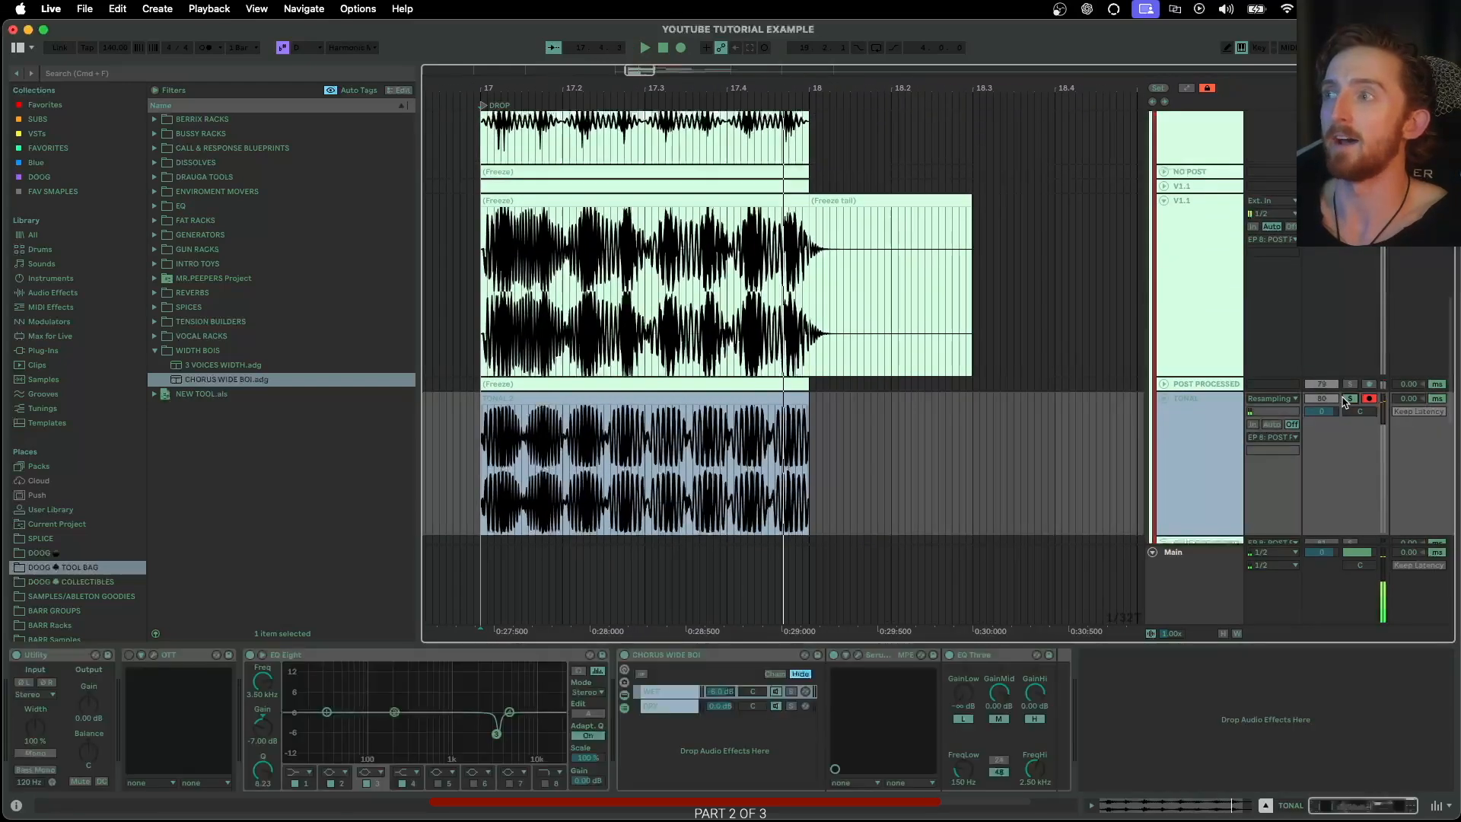
{"action": "scroll", "coordinate": [1300, 401], "scroll_direction": "down", "scroll_amount": 4}
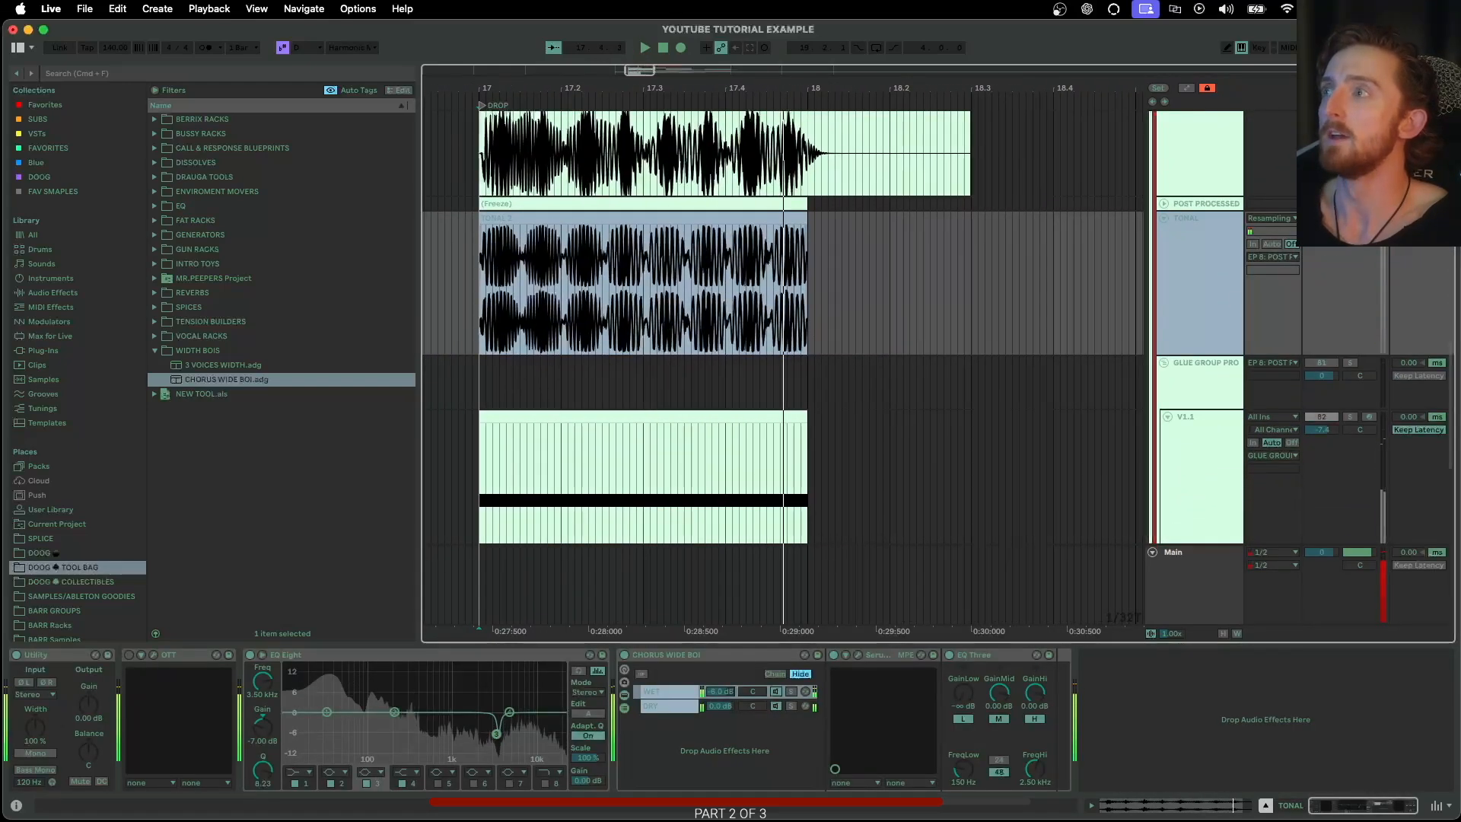
Set the volume of V1.1 in GLUE GROUP PROCESSING to -7.0 dB and fold the track
{"action": "left_click", "coordinate": [1218, 381]}
{"action": "scroll", "coordinate": [1198, 426], "scroll_direction": "down", "scroll_amount": 3}
{"action": "scroll", "coordinate": [1187, 442], "scroll_direction": "down", "scroll_amount": 3}
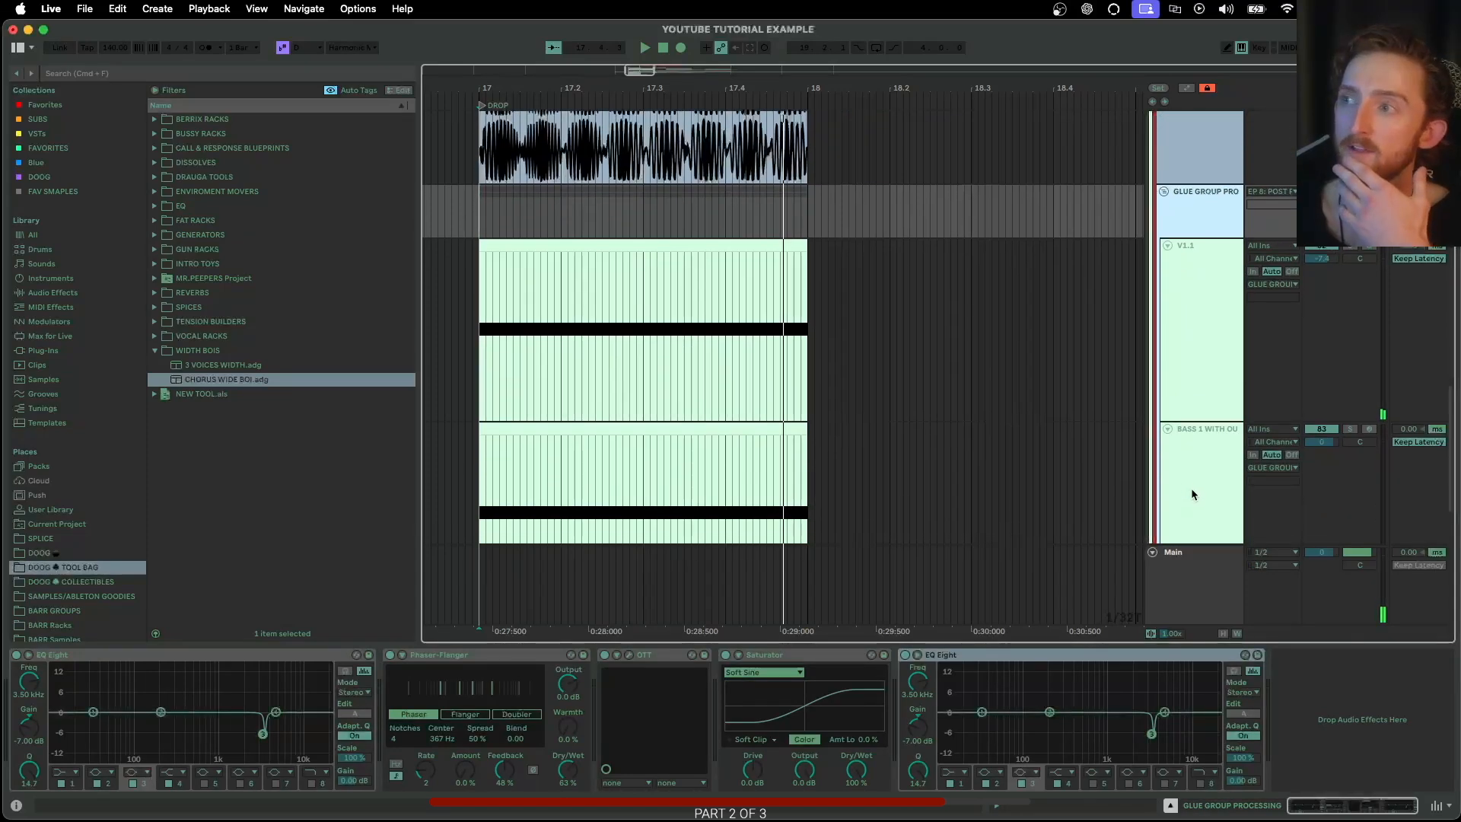
{"action": "left_click", "coordinate": [1204, 272]}
{"action": "left_click_drag", "start_coordinate": [1330, 260], "coordinate": [1330, 256]}
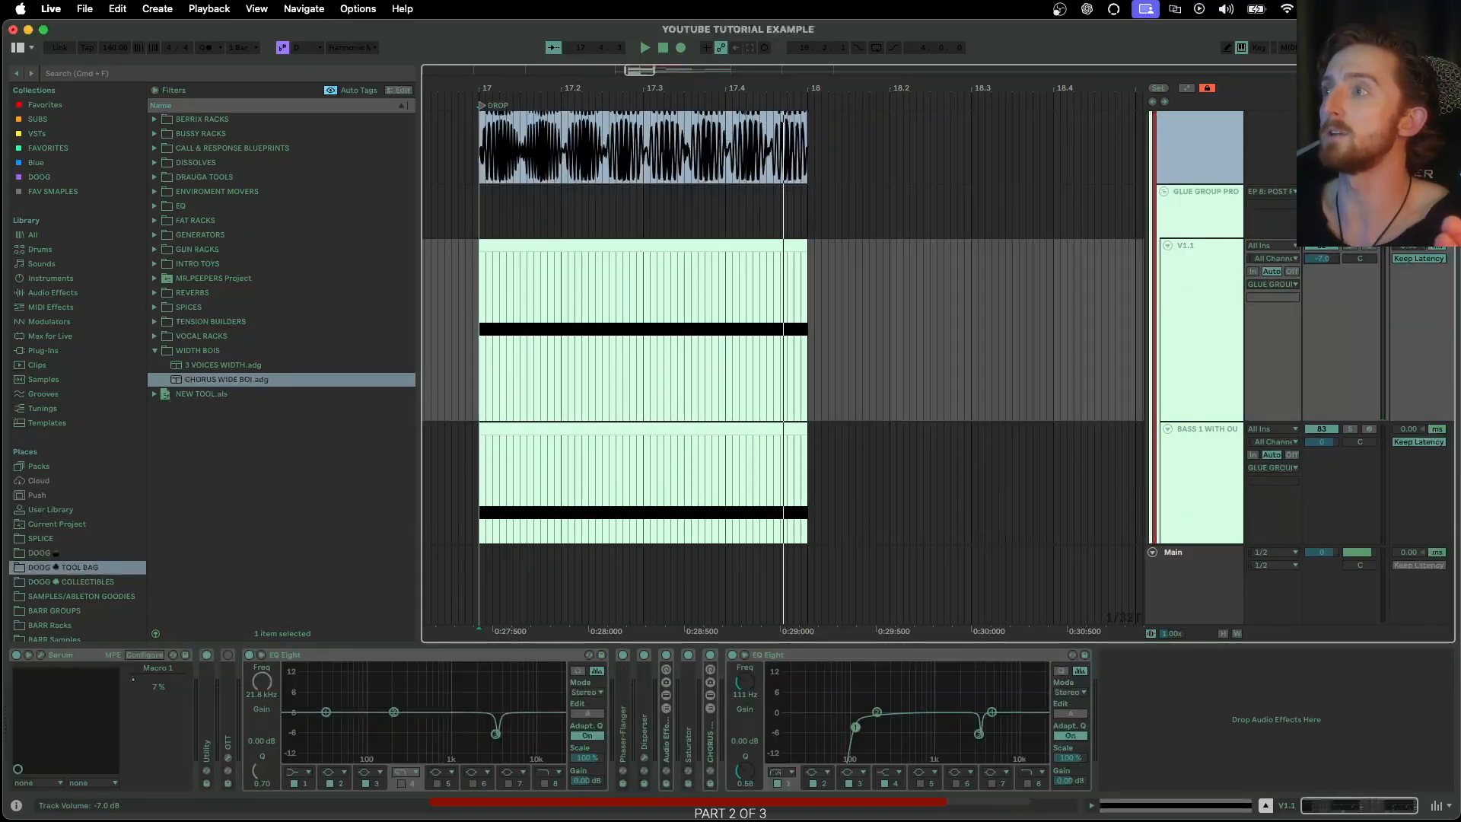
{"action": "left_click", "coordinate": [1166, 246]}
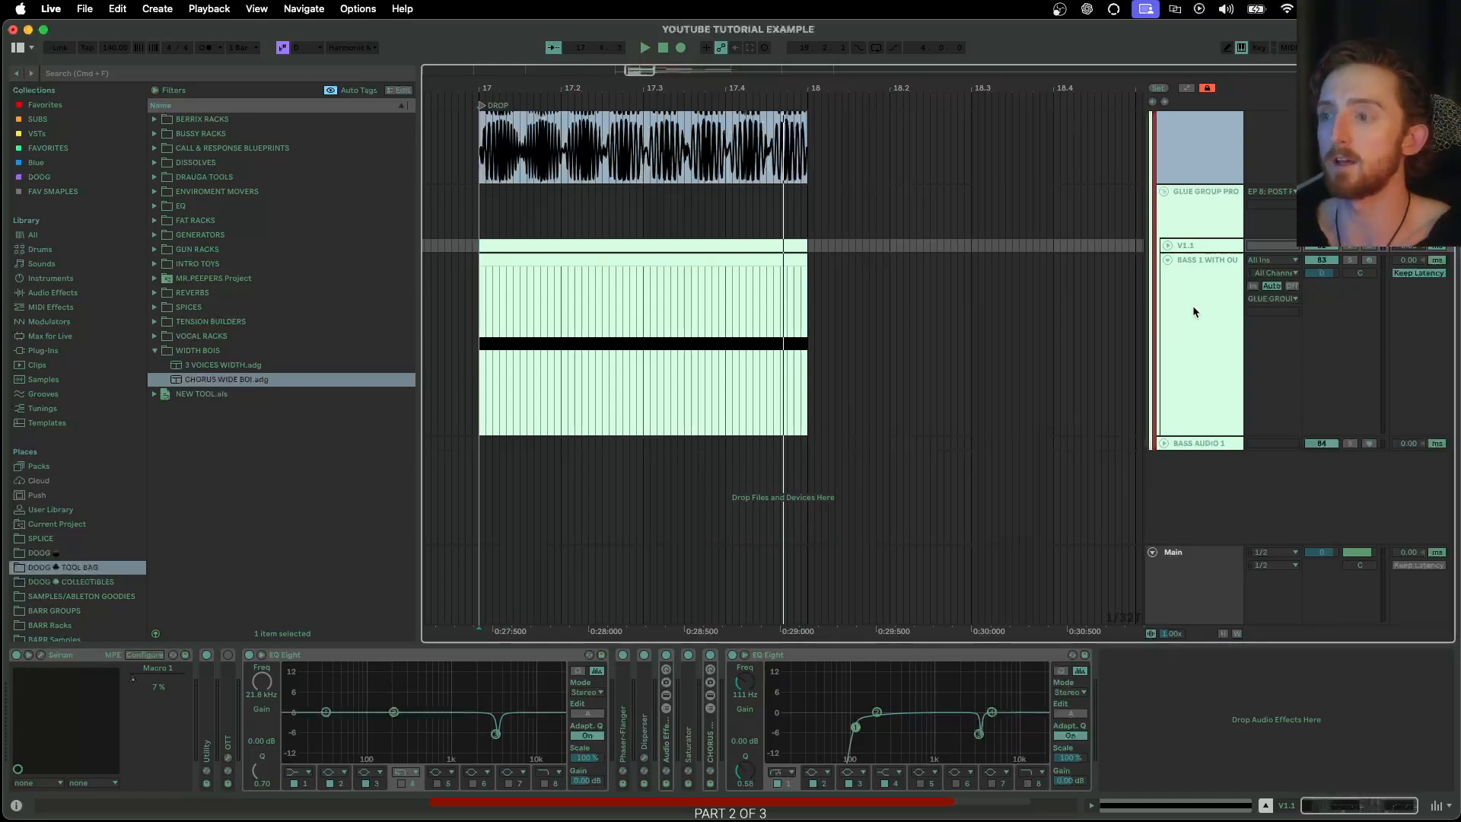
Insert three TONAL audio tracks below the BASS 1 layer and mark short time ranges on them from around bar 17
{"action": "left_click", "coordinate": [1193, 304]}
{"action": "key", "text": "super+t"}
{"action": "key", "text": "super+t"}
{"action": "key", "text": "super+t"}
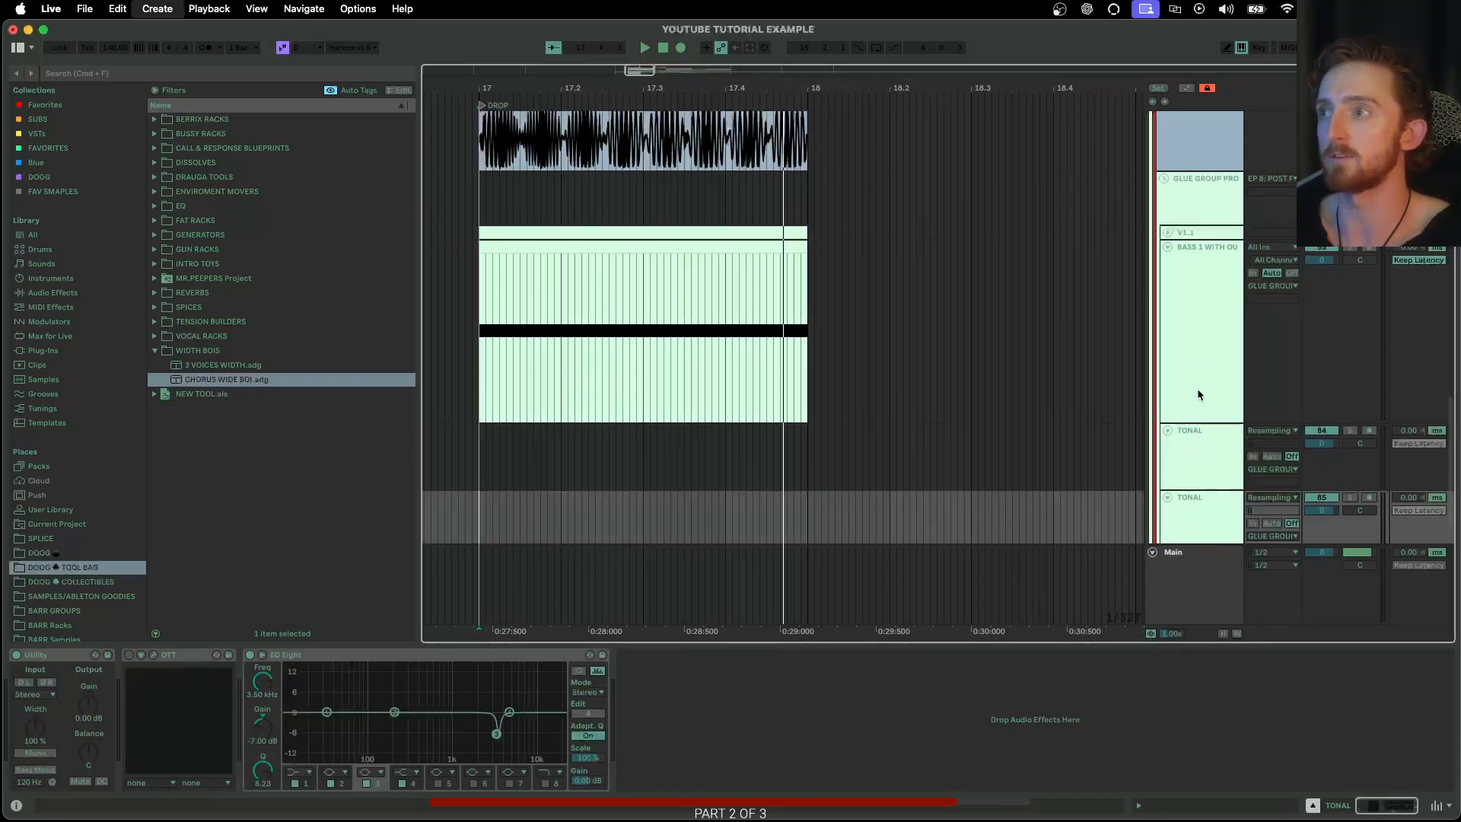
{"action": "scroll", "coordinate": [1194, 395], "scroll_direction": "down", "scroll_amount": 2}
{"action": "left_click", "coordinate": [1190, 303]}
{"action": "left_click_drag", "start_coordinate": [470, 335], "coordinate": [592, 341]}
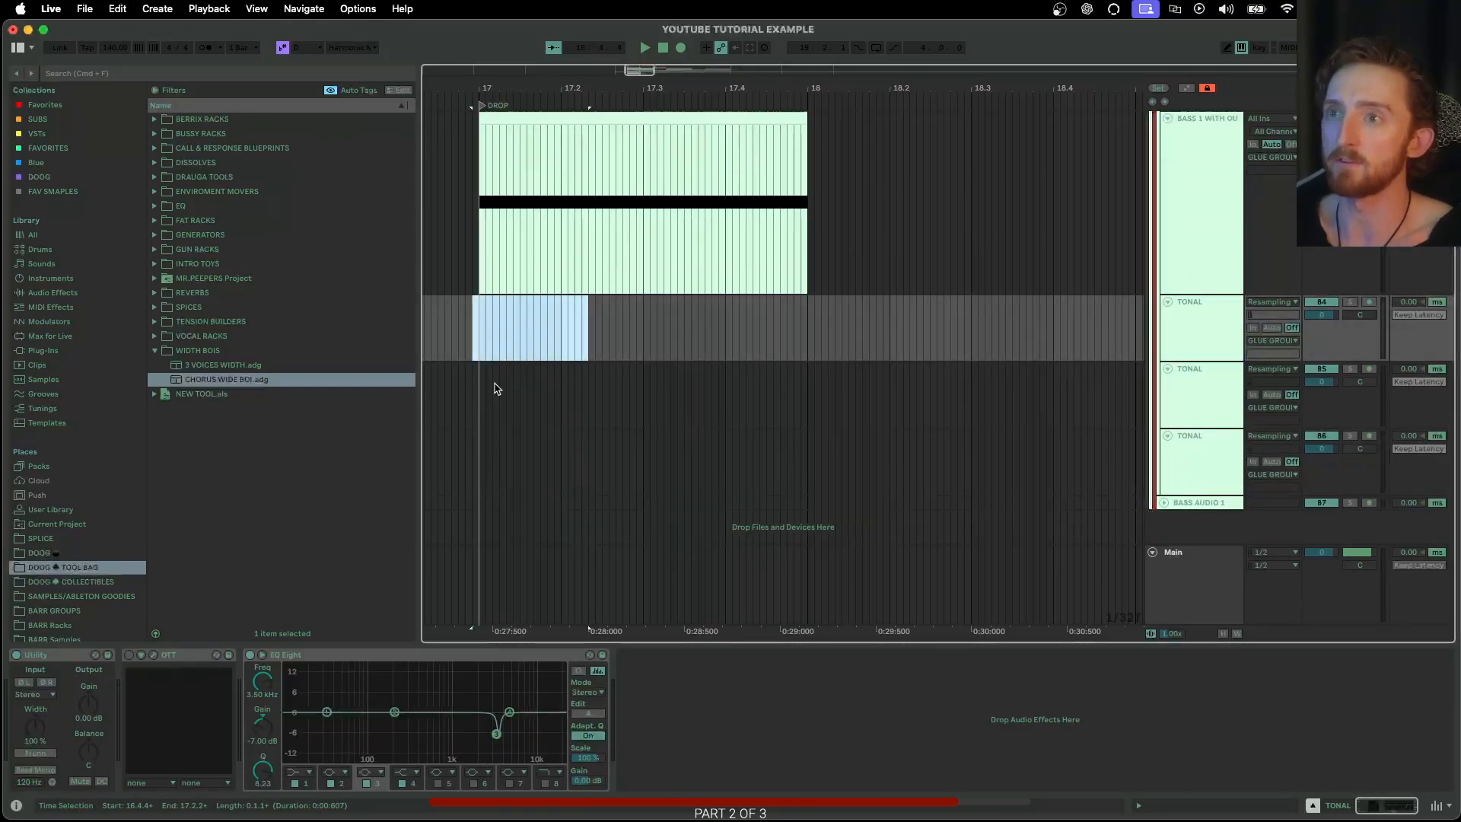
{"action": "left_click_drag", "start_coordinate": [494, 387], "coordinate": [635, 395]}
{"action": "left_click_drag", "start_coordinate": [495, 459], "coordinate": [670, 456]}
Group the three new TONAL tracks and delete the group
{"action": "left_click", "coordinate": [1196, 334]}
{"action": "left_click", "coordinate": [1182, 465], "text": "shift"}
{"action": "key", "text": "super+g"}
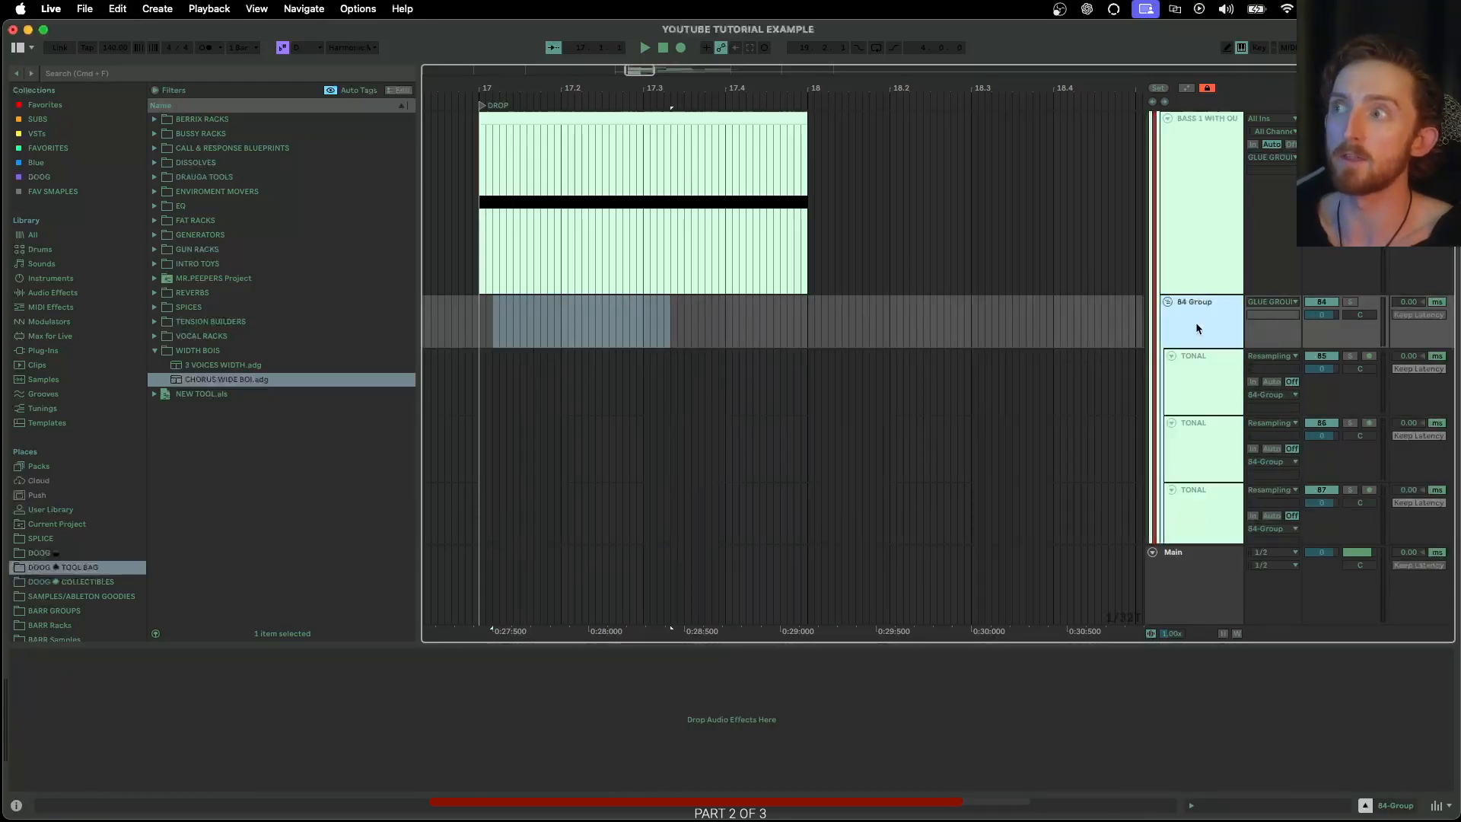
{"action": "key", "text": "Delete"}
Select the TONAL clip's range at bar 17 and review the device chains of GLUE GROUP PROCESSING, BASS 1 and V1.1
{"action": "scroll", "coordinate": [1206, 325], "scroll_direction": "up", "scroll_amount": 4}
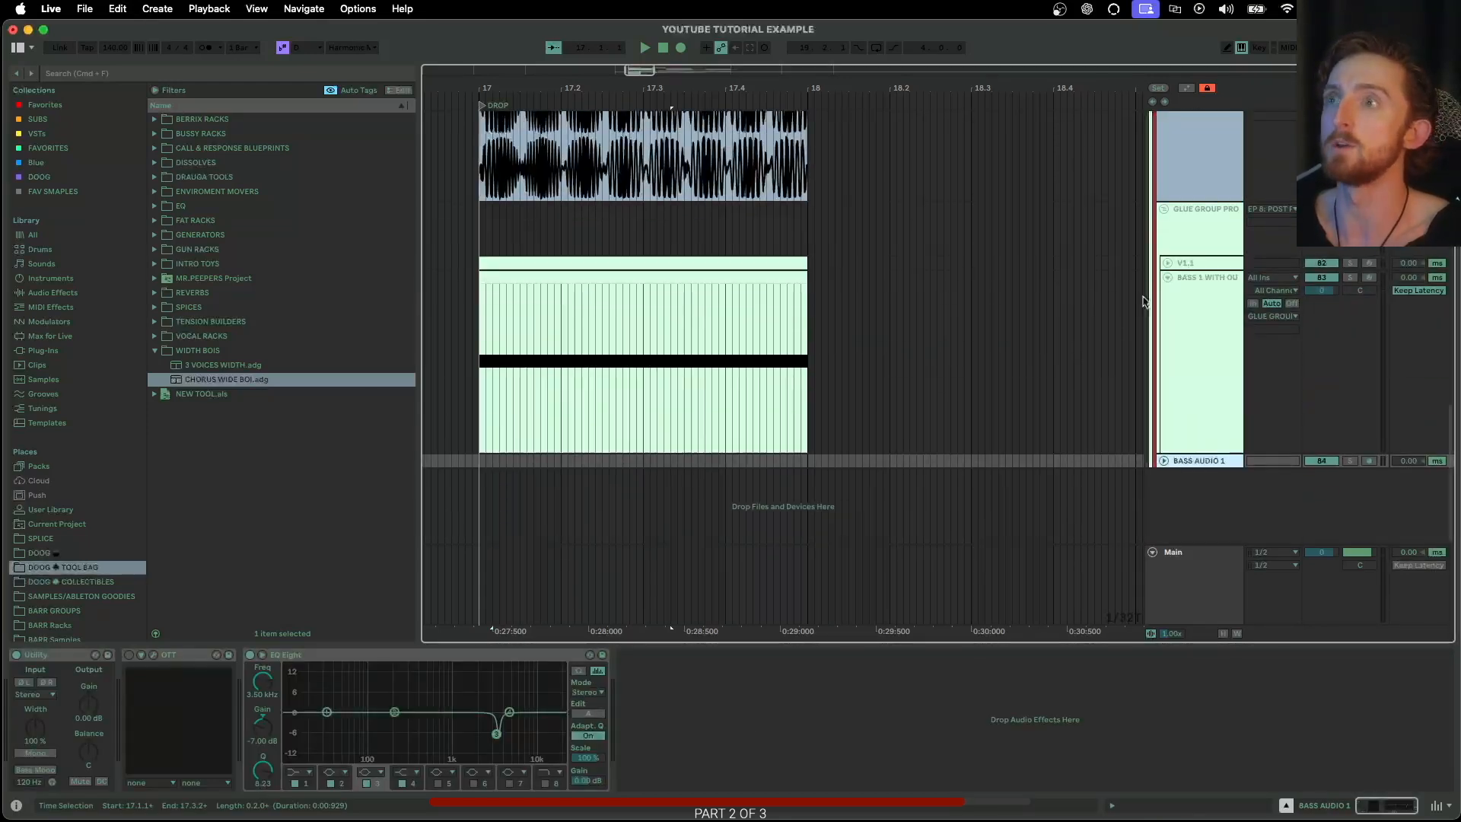
{"action": "scroll", "coordinate": [554, 203], "scroll_direction": "left", "scroll_amount": 1}
{"action": "left_click_drag", "start_coordinate": [530, 192], "coordinate": [870, 184]}
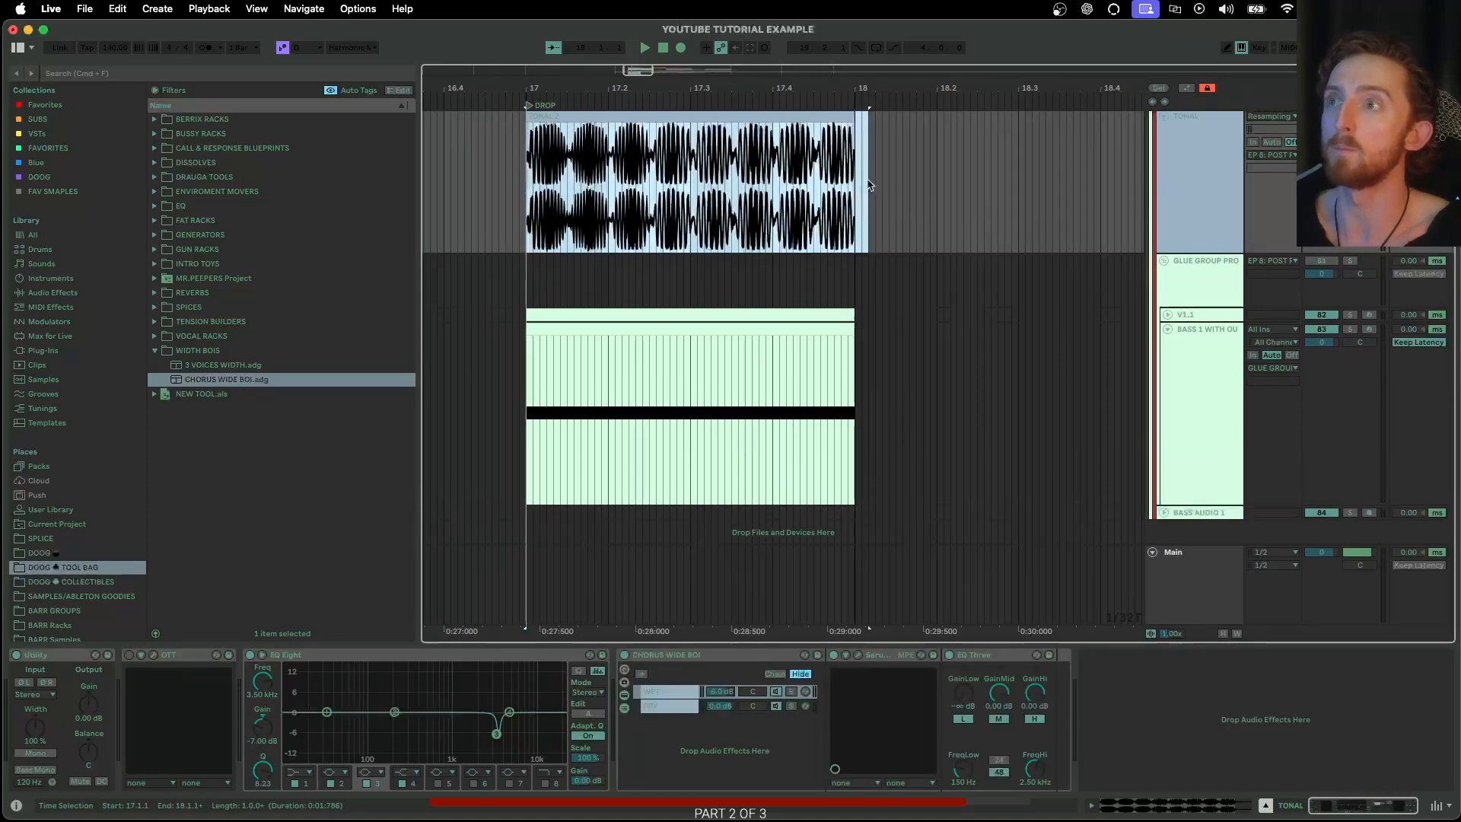
{"action": "left_click", "coordinate": [1192, 277]}
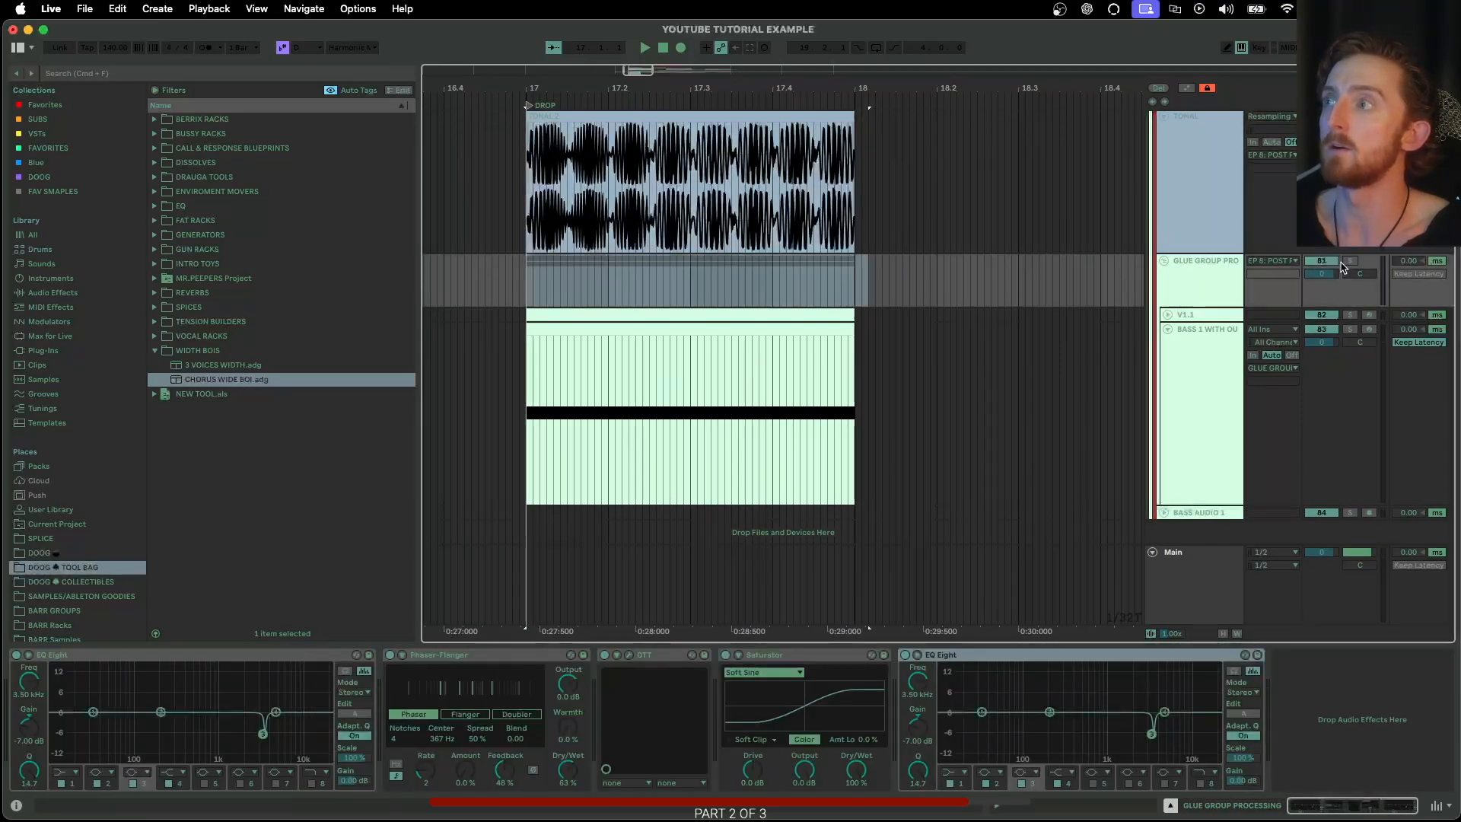
{"action": "left_click", "coordinate": [1199, 353]}
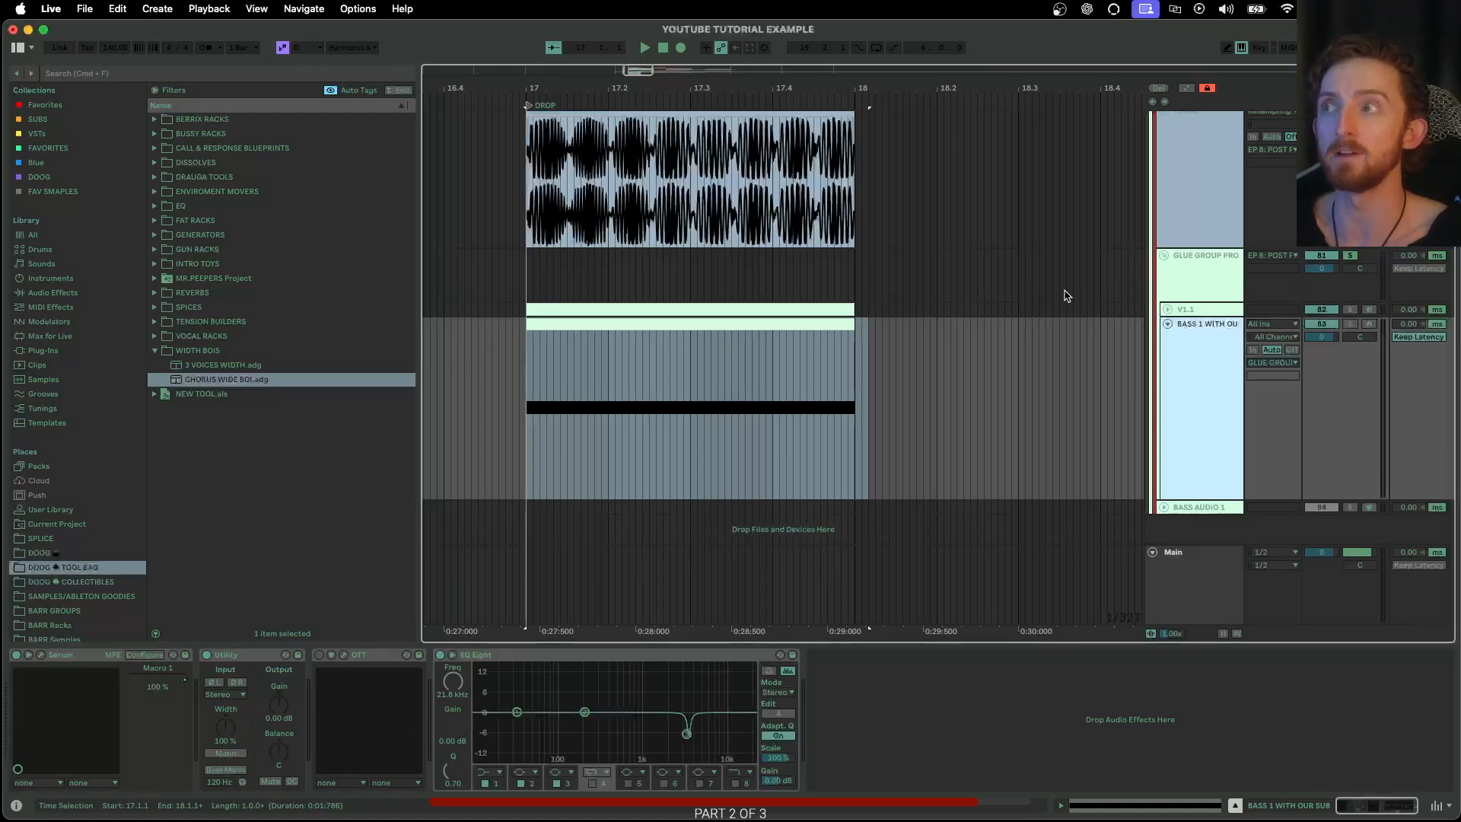
{"action": "left_click", "coordinate": [1200, 312]}
{"action": "left_click", "coordinate": [1192, 421]}
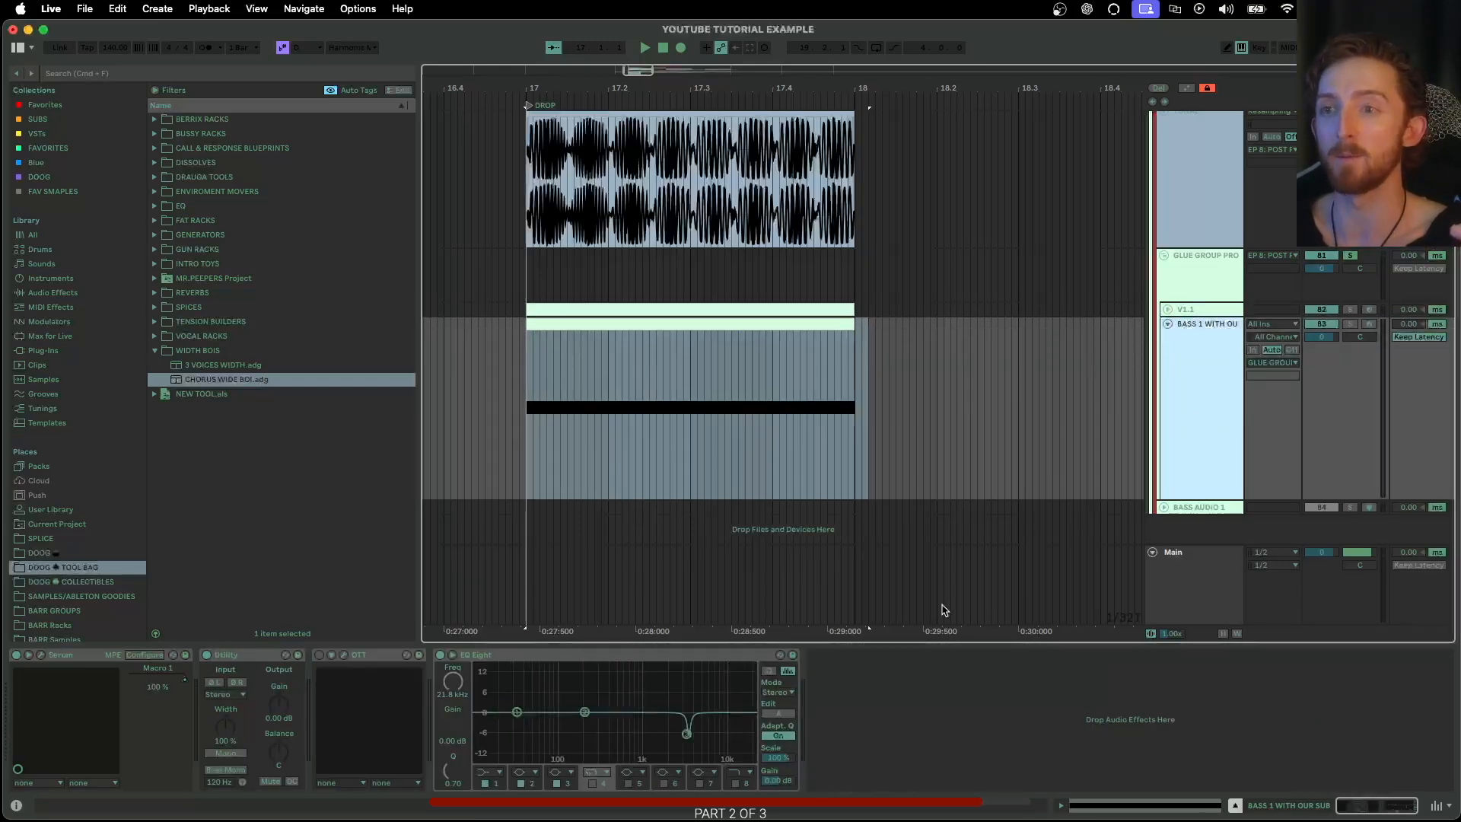
{"action": "left_click", "coordinate": [1221, 310]}
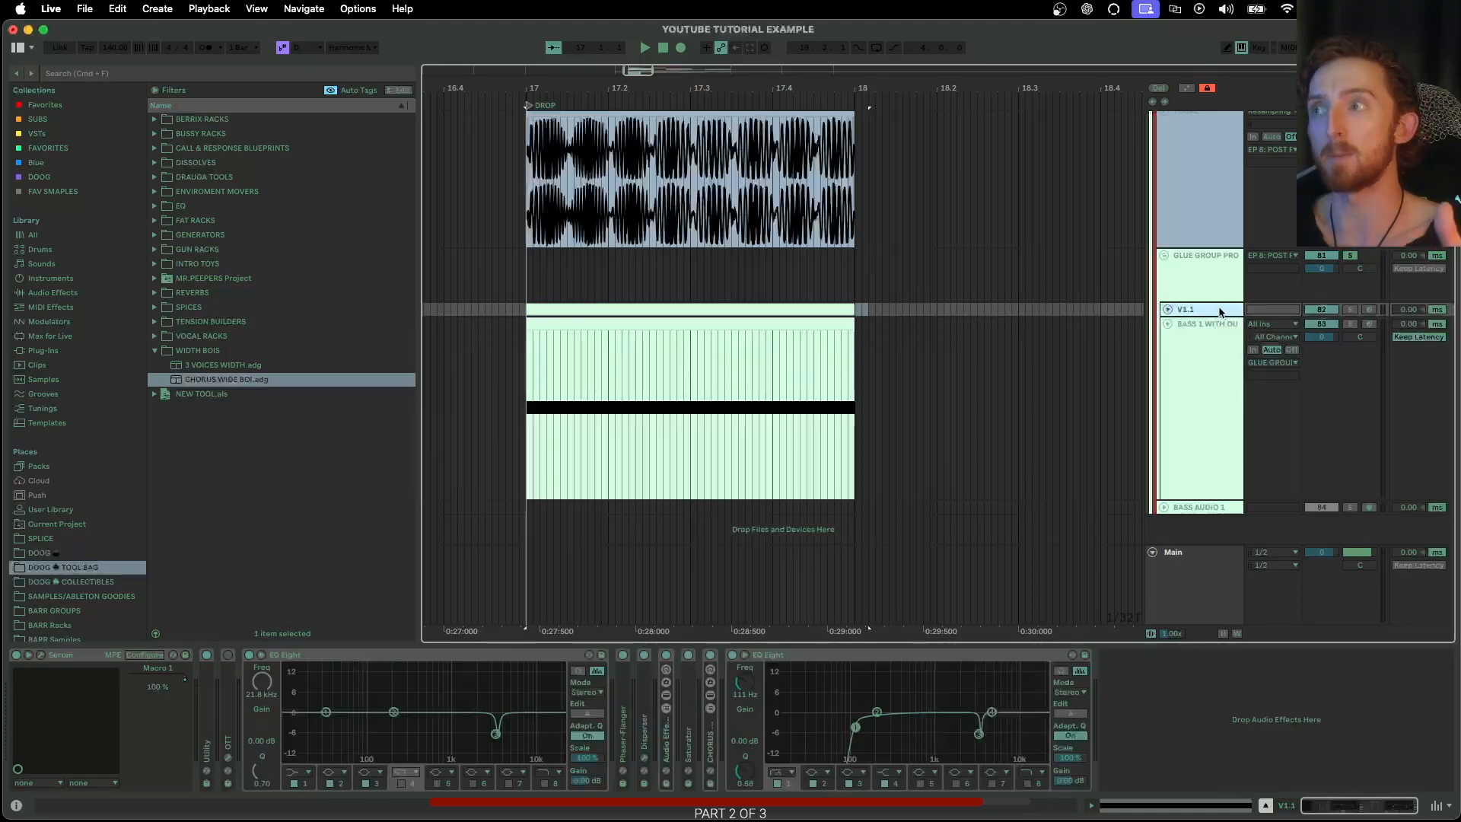
Search for Erosion, insert it before the EQ Eight on the BASS 1 track, and solo that track
{"action": "left_click", "coordinate": [1204, 388]}
{"action": "key", "text": "super+f"}
{"action": "type", "text": "EROSI"}
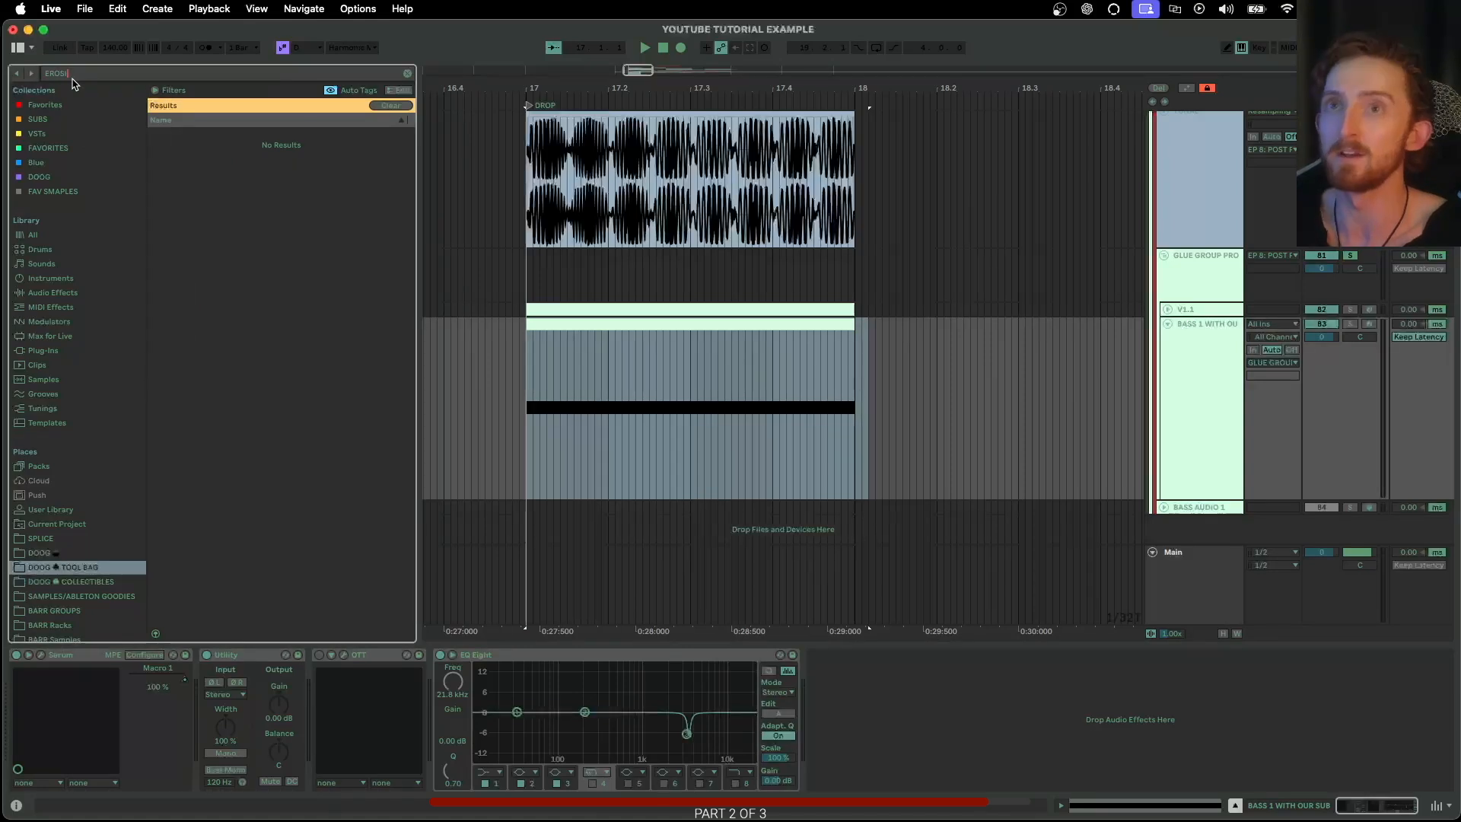
{"action": "left_click", "coordinate": [70, 148]}
{"action": "left_click_drag", "start_coordinate": [190, 141], "coordinate": [442, 708]}
{"action": "left_click", "coordinate": [1348, 325]}
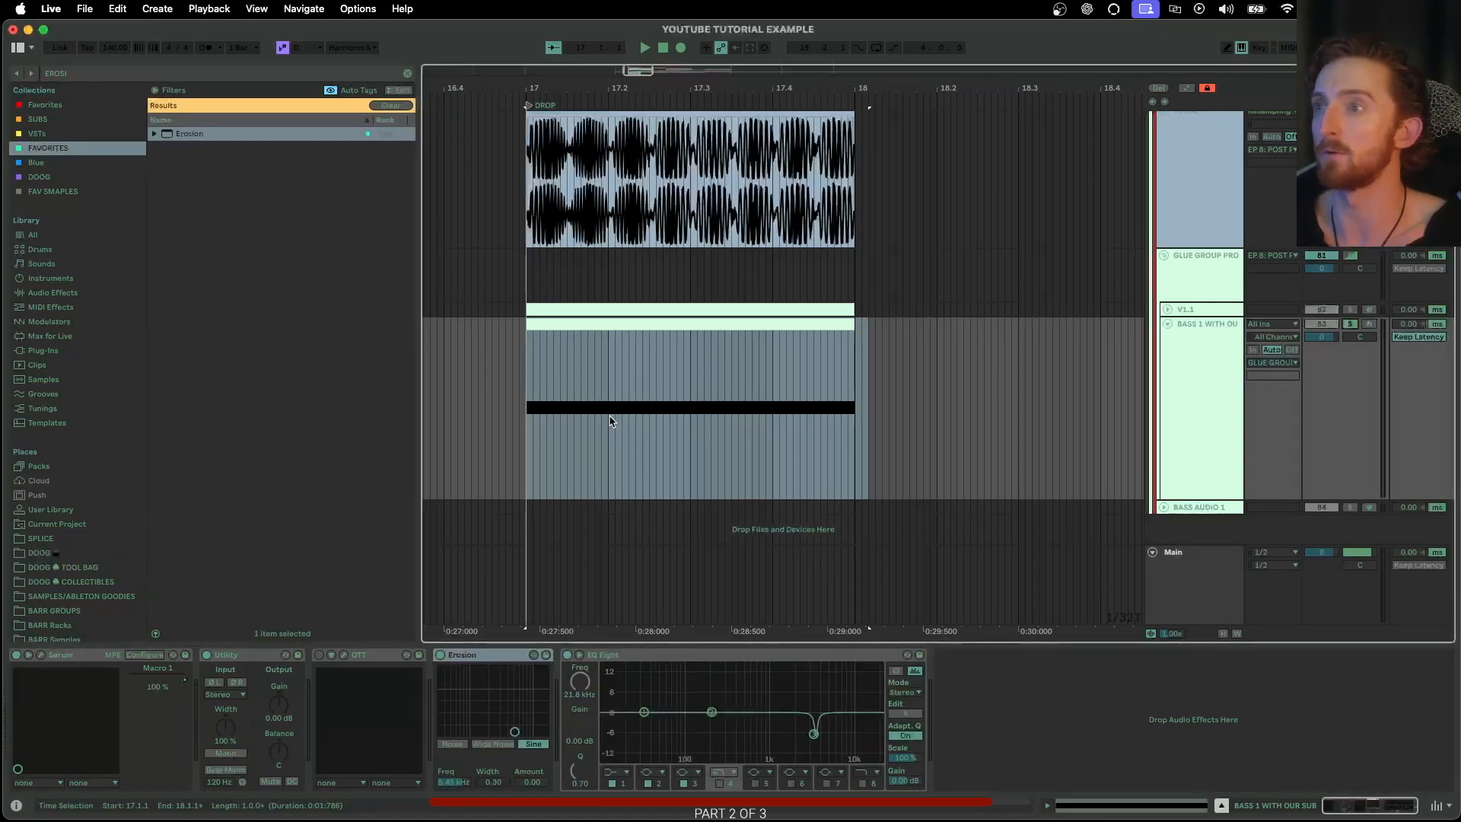
Switch Erosion to Wide Noise and raise its amount while playing the soloed BASS 1 layer from bar 17
{"action": "left_click", "coordinate": [521, 426]}
{"action": "key", "text": "space"}
{"action": "left_click", "coordinate": [497, 743]}
{"action": "left_click_drag", "start_coordinate": [515, 730], "coordinate": [526, 675]}
{"action": "key", "text": "space"}
Solo GLUE GROUP PROCESSING, play the combined layers, and compare its V1.1 layer with the rendered waveforms above
{"action": "left_click", "coordinate": [1352, 256]}
{"action": "left_click", "coordinate": [1351, 257]}
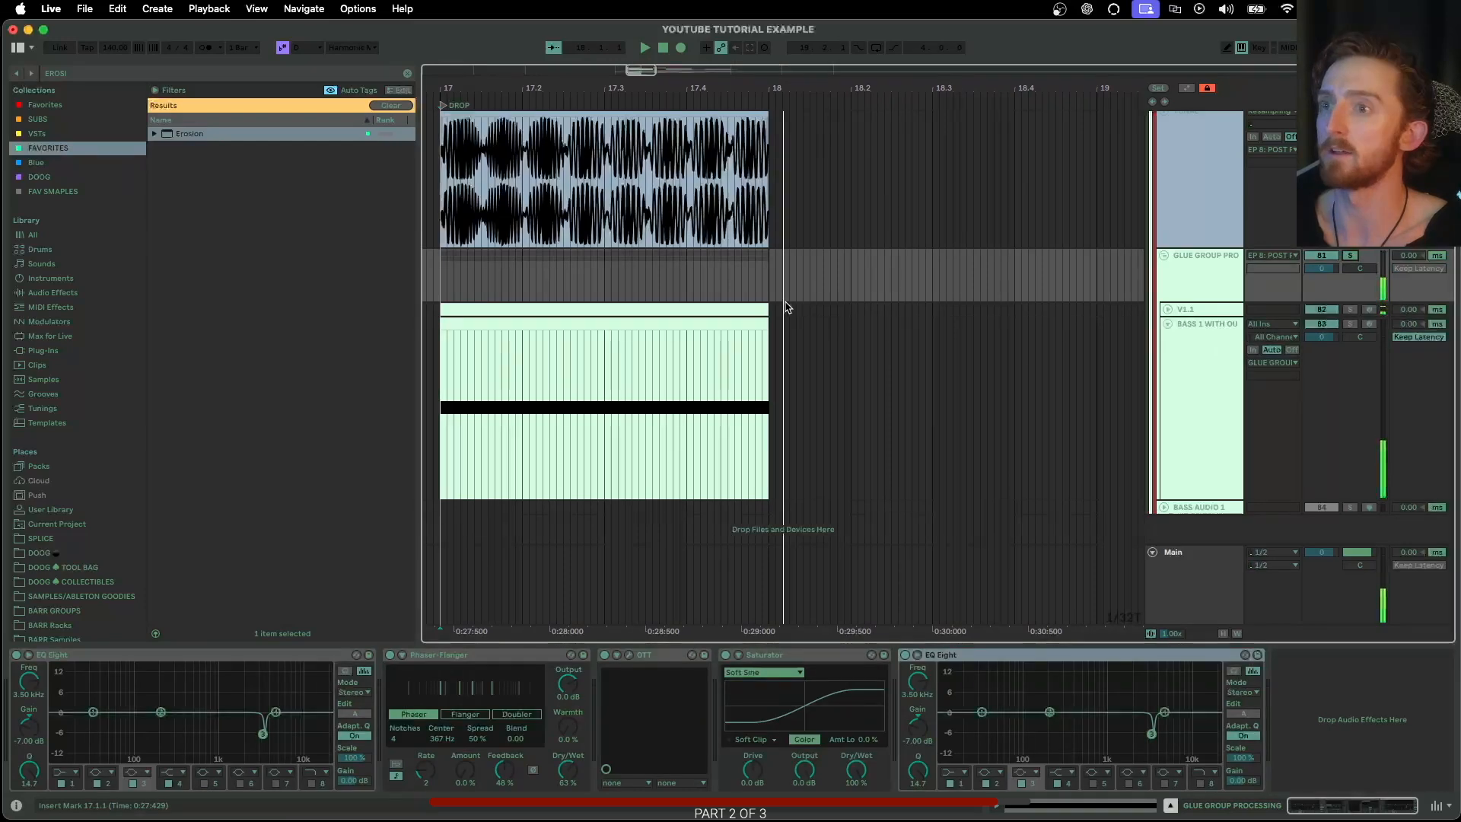
{"action": "key", "text": "space"}
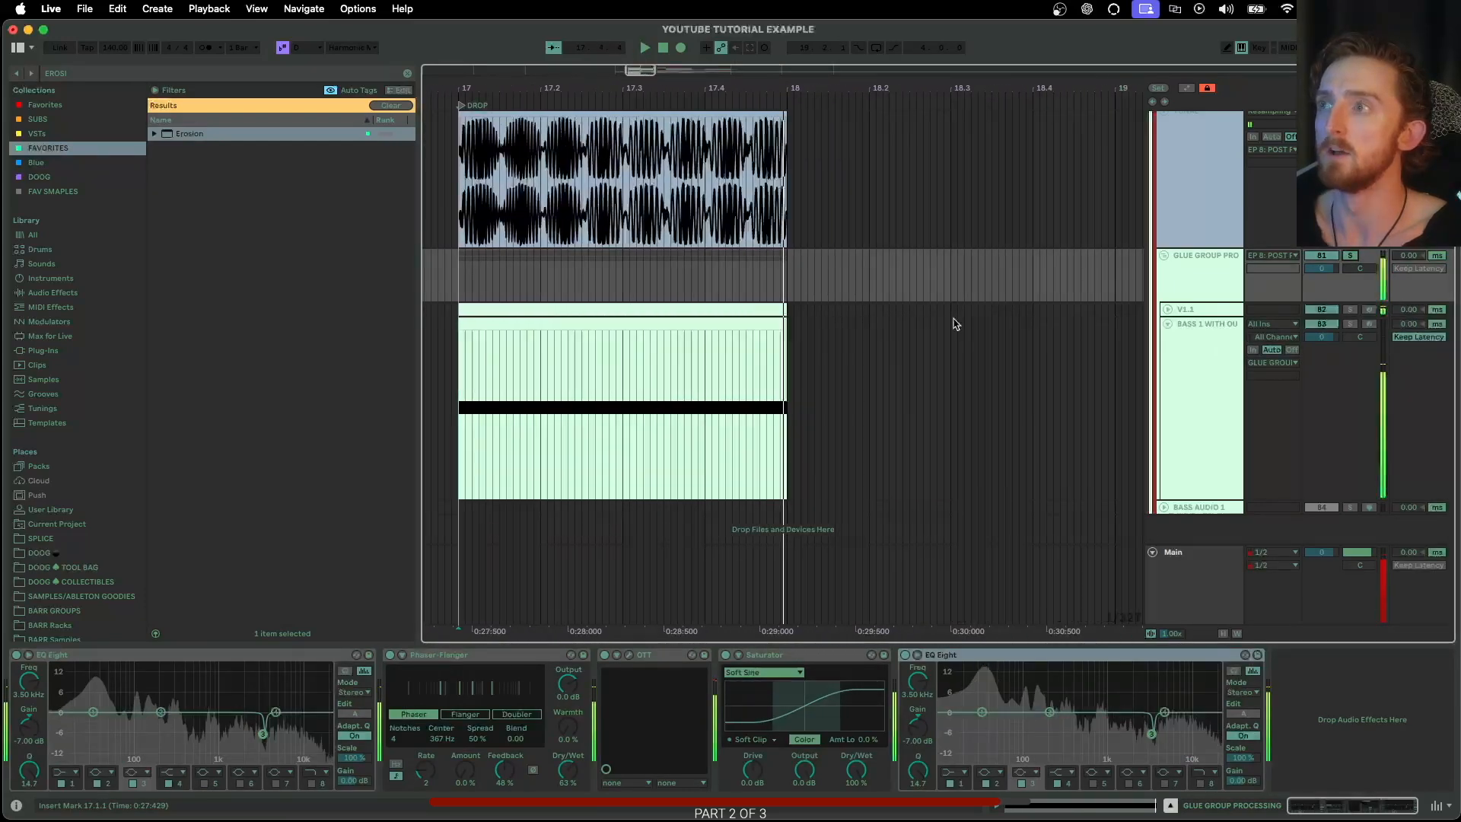
{"action": "left_click", "coordinate": [1198, 355]}
{"action": "left_click", "coordinate": [1185, 311]}
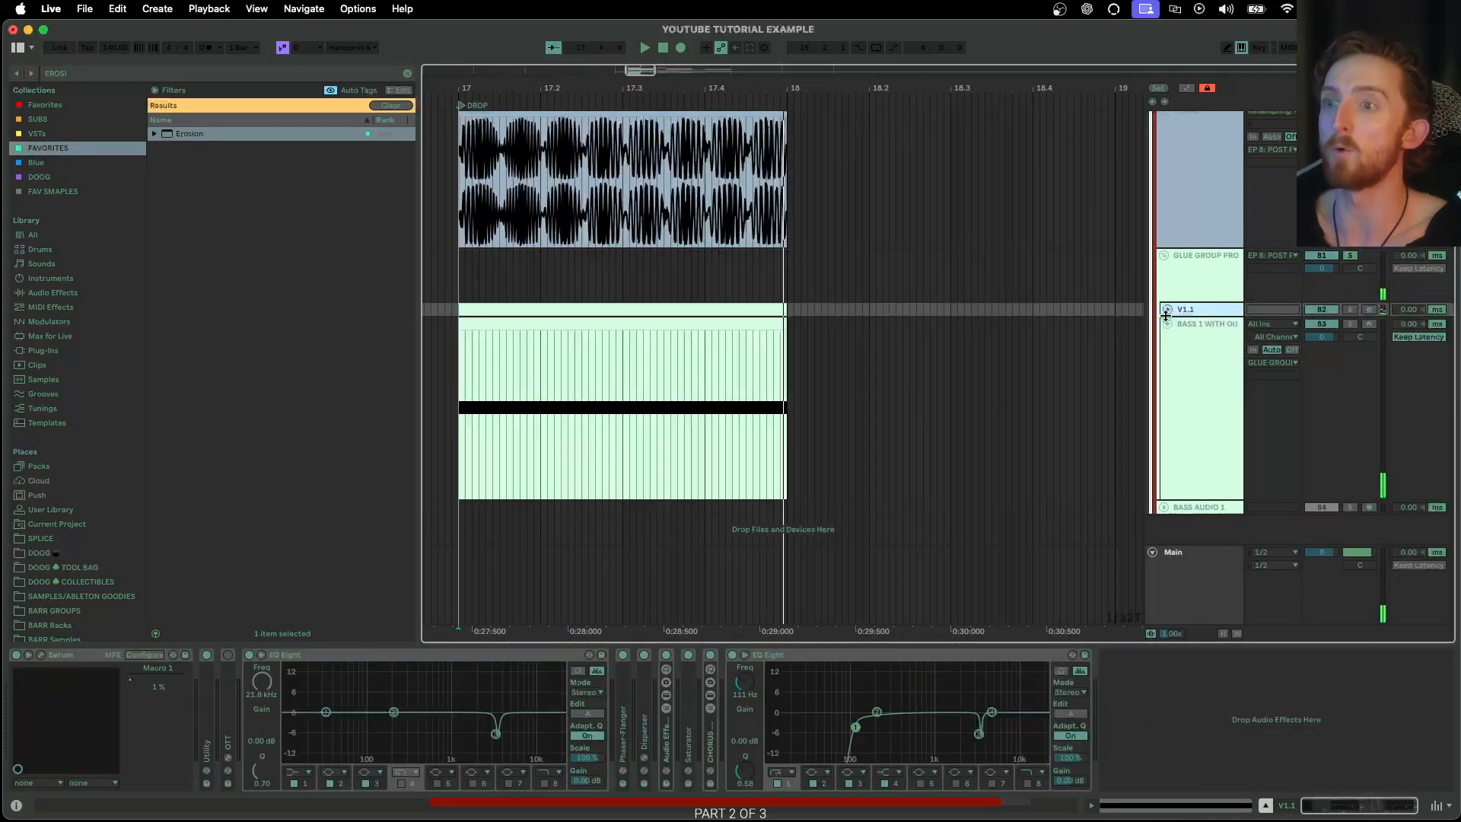
{"action": "scroll", "coordinate": [1164, 304], "scroll_direction": "up", "scroll_amount": 8}
{"action": "scroll", "coordinate": [1164, 304], "scroll_direction": "left", "scroll_amount": 2}
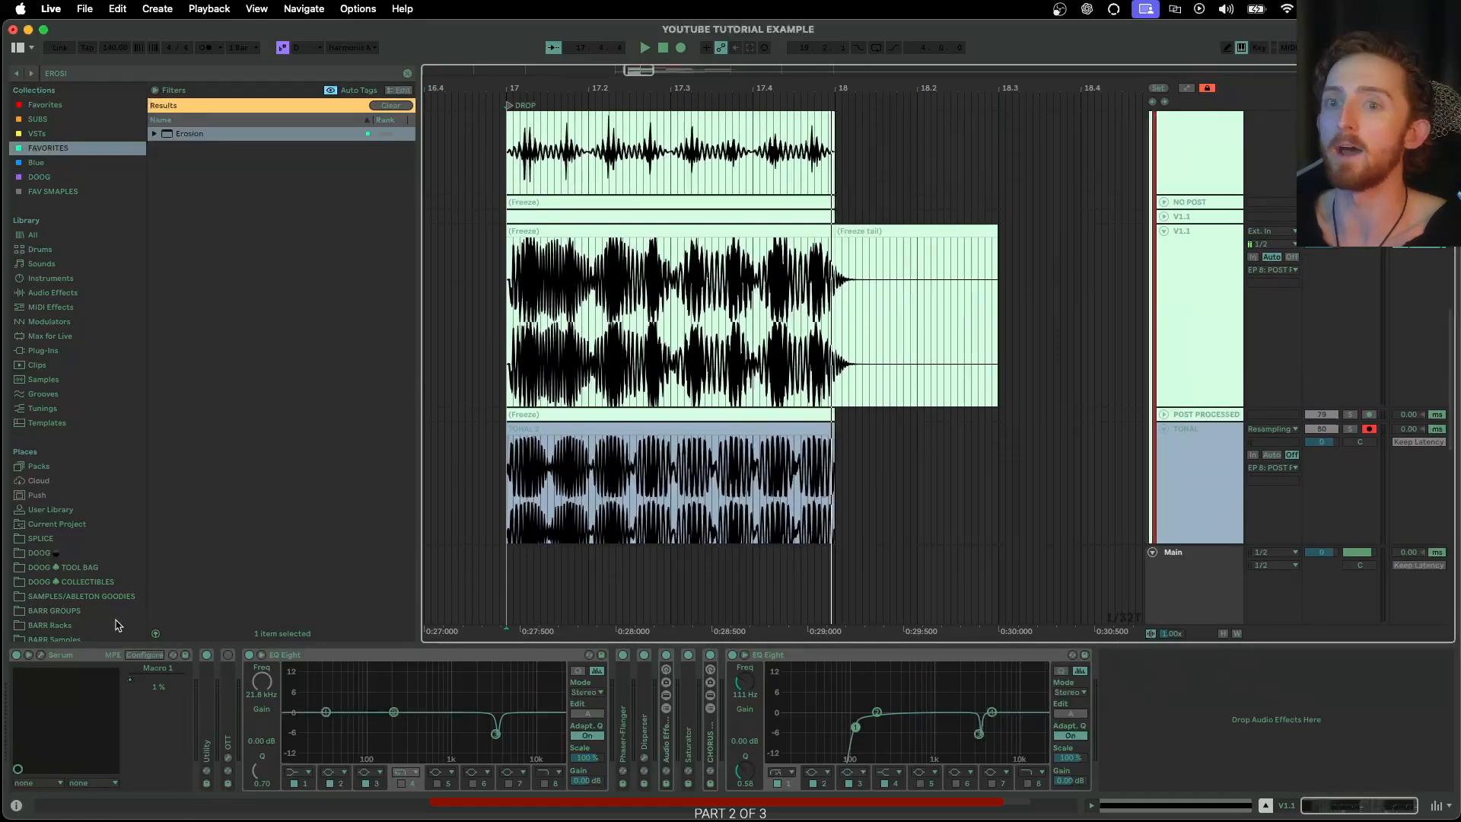
Review the oscillator and effects pages of the V1.1 track's Serum patch, and close the plugin window
{"action": "left_click_drag", "start_coordinate": [414, 821], "coordinate": [414, 112]}
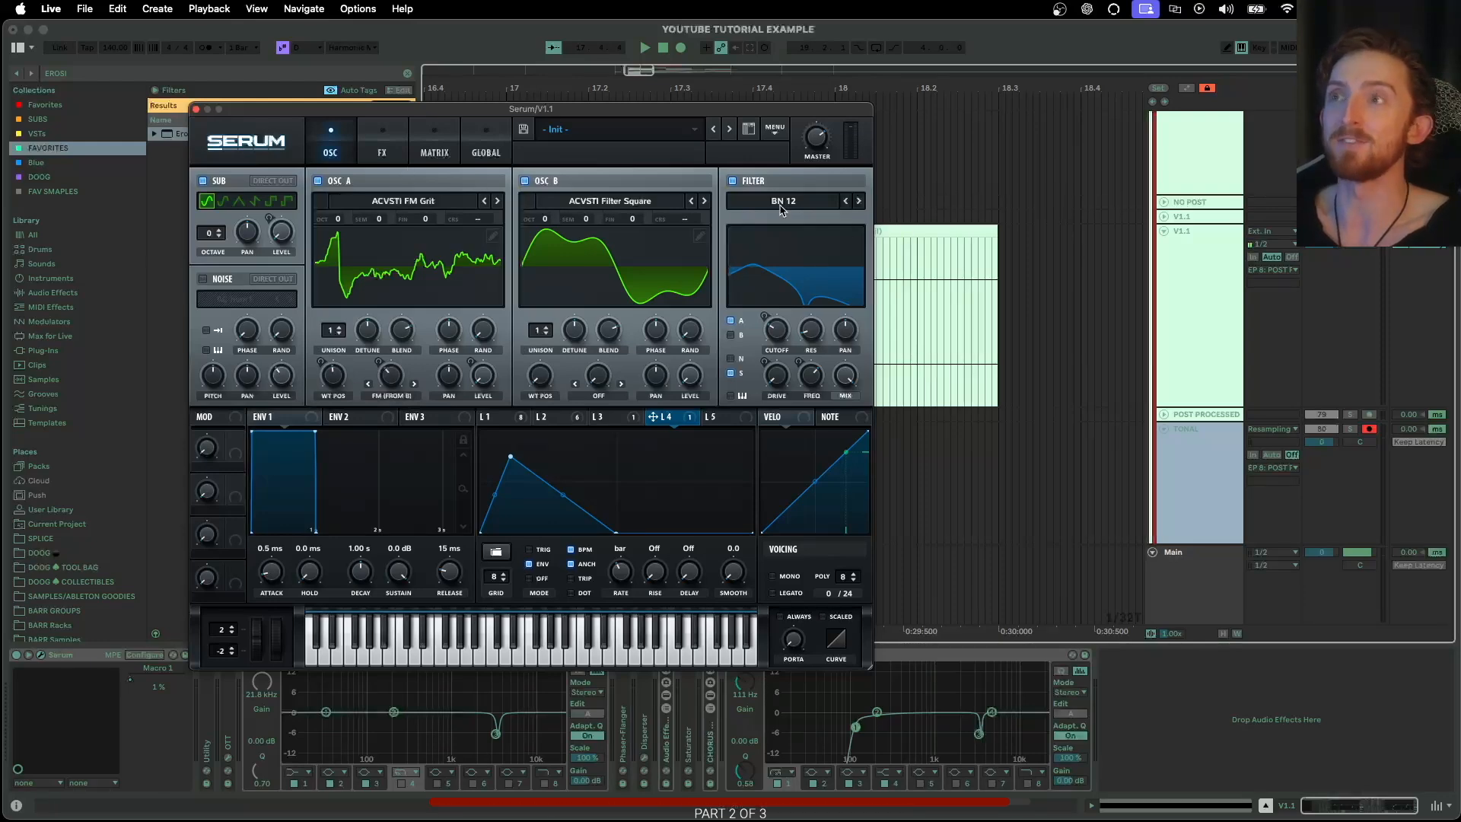
{"action": "left_click", "coordinate": [403, 152]}
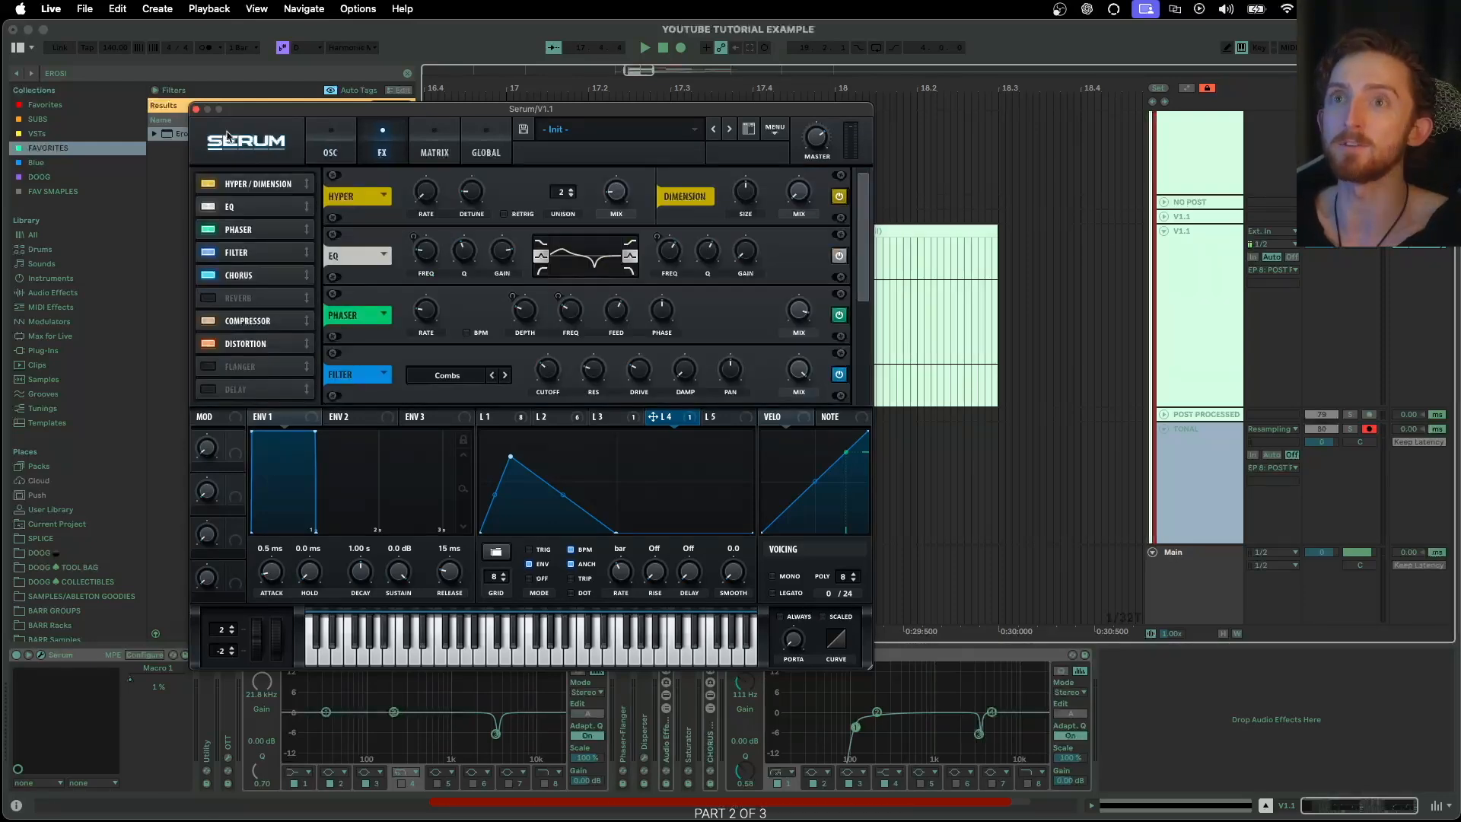
{"action": "left_click", "coordinate": [196, 109]}
Review the device chains of the BASS 1 track containing Erosion and of GLUE GROUP PROCESSING
{"action": "scroll", "coordinate": [955, 287], "scroll_direction": "down", "scroll_amount": 1}
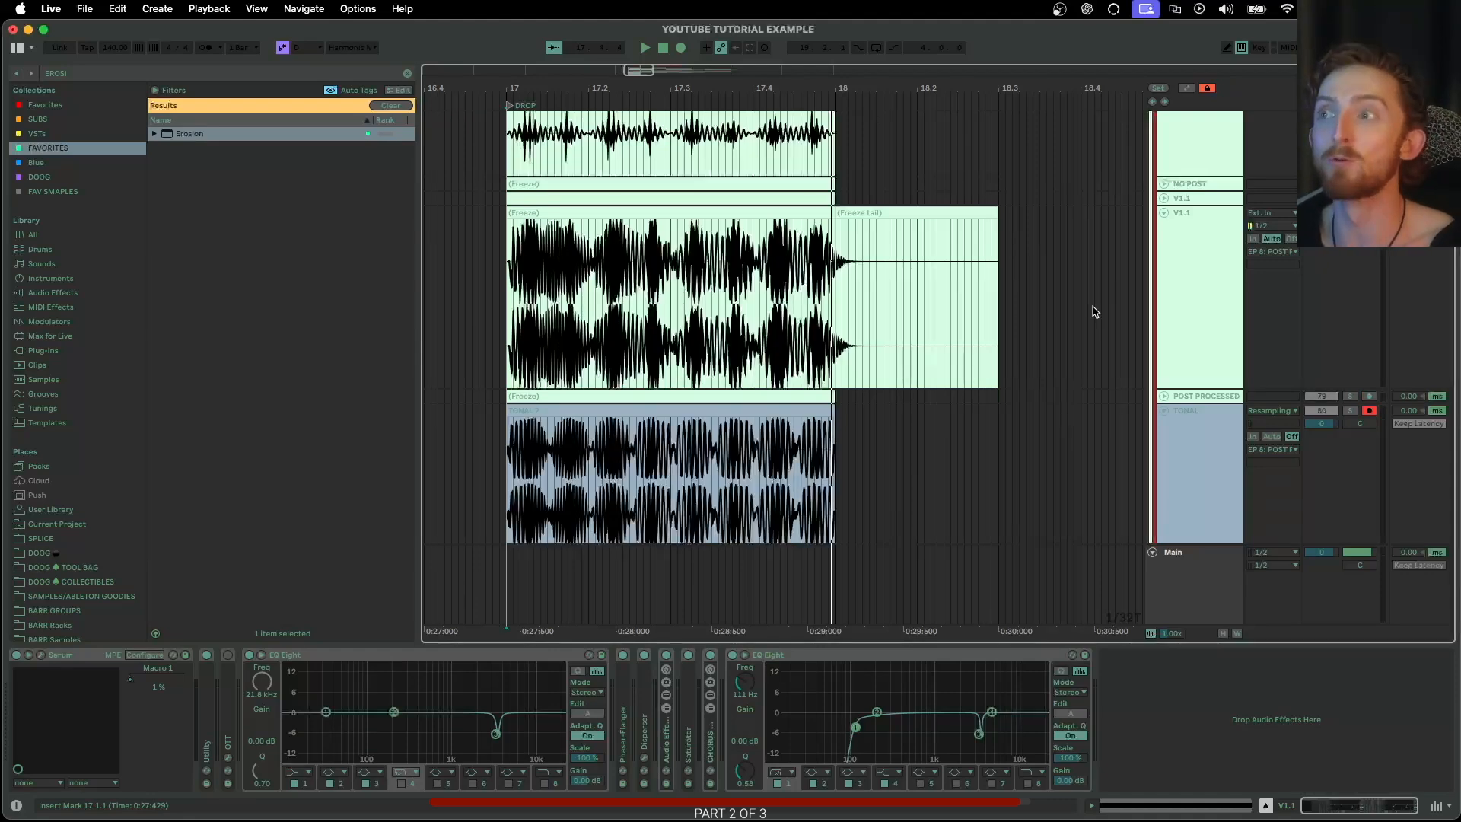
{"action": "scroll", "coordinate": [1095, 320], "scroll_direction": "down", "scroll_amount": 5}
{"action": "left_click", "coordinate": [1184, 366]}
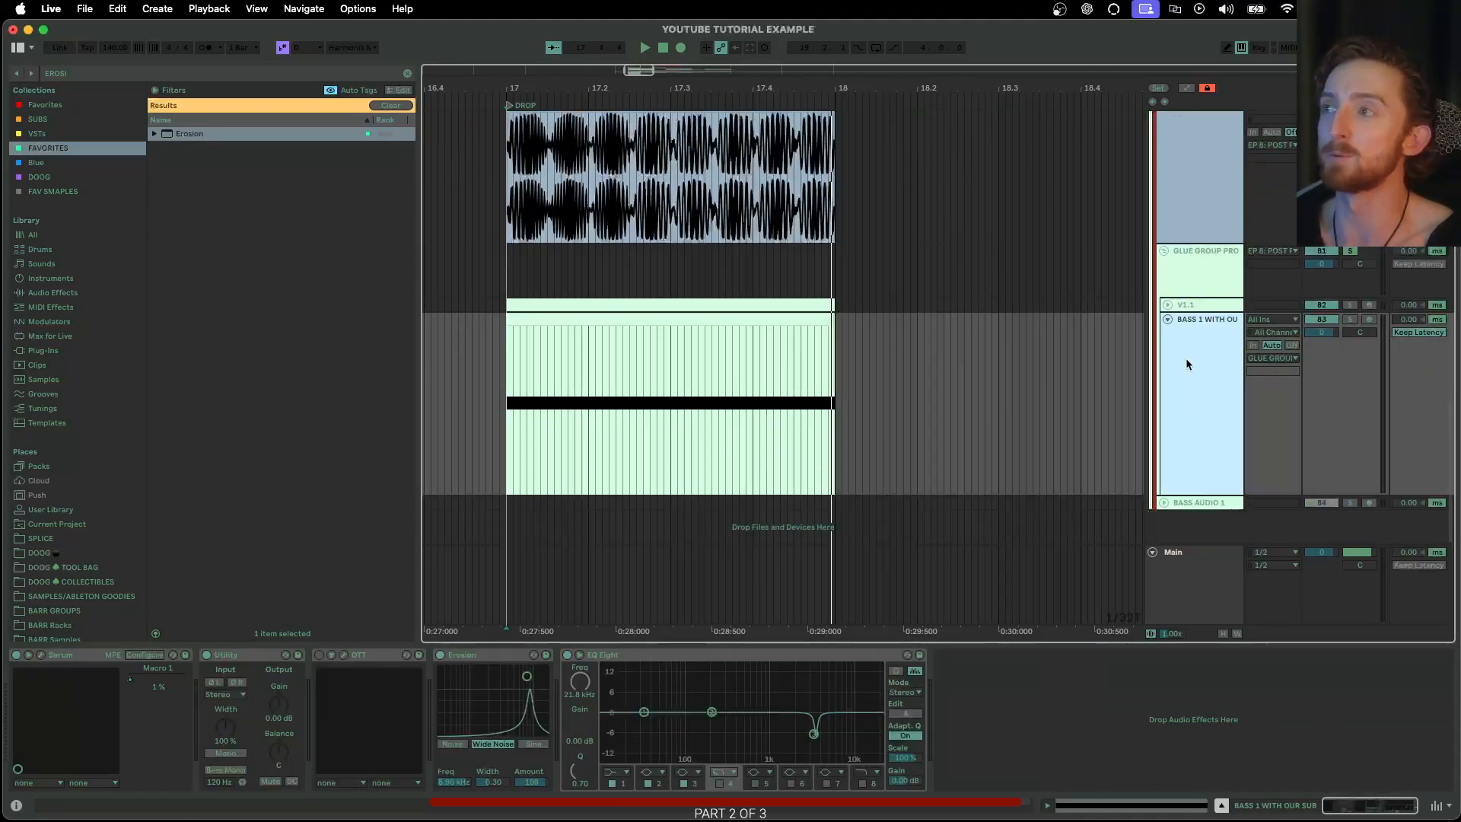
{"action": "left_click", "coordinate": [1198, 271]}
Collapse the unfolded V1.1 and NO FX tracks above the TONAL track
{"action": "scroll", "coordinate": [1184, 251], "scroll_direction": "up", "scroll_amount": 5}
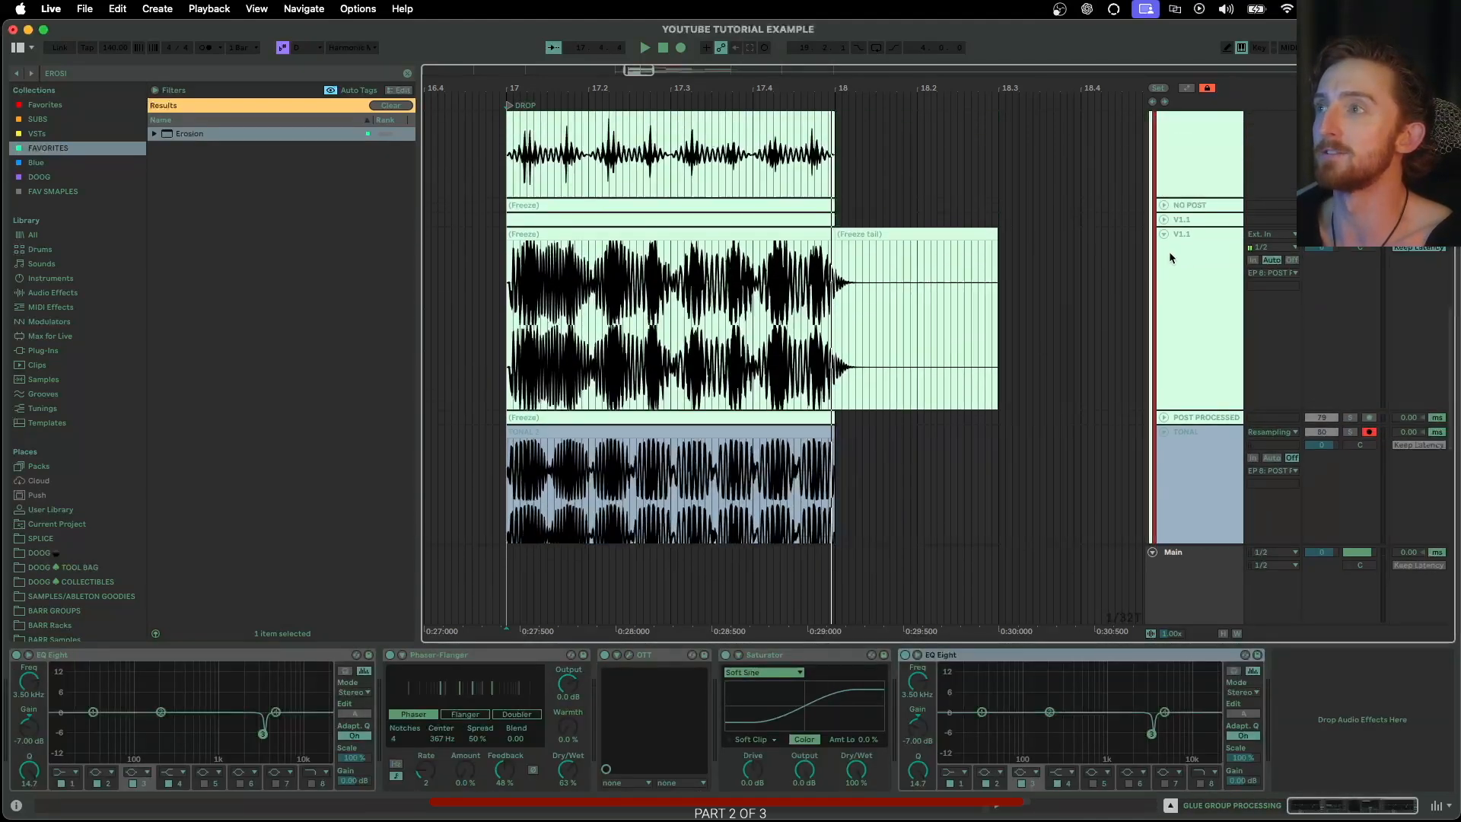
{"action": "left_click", "coordinate": [1164, 231]}
{"action": "scroll", "coordinate": [1165, 235], "scroll_direction": "up", "scroll_amount": 5}
{"action": "left_click", "coordinate": [1163, 160]}
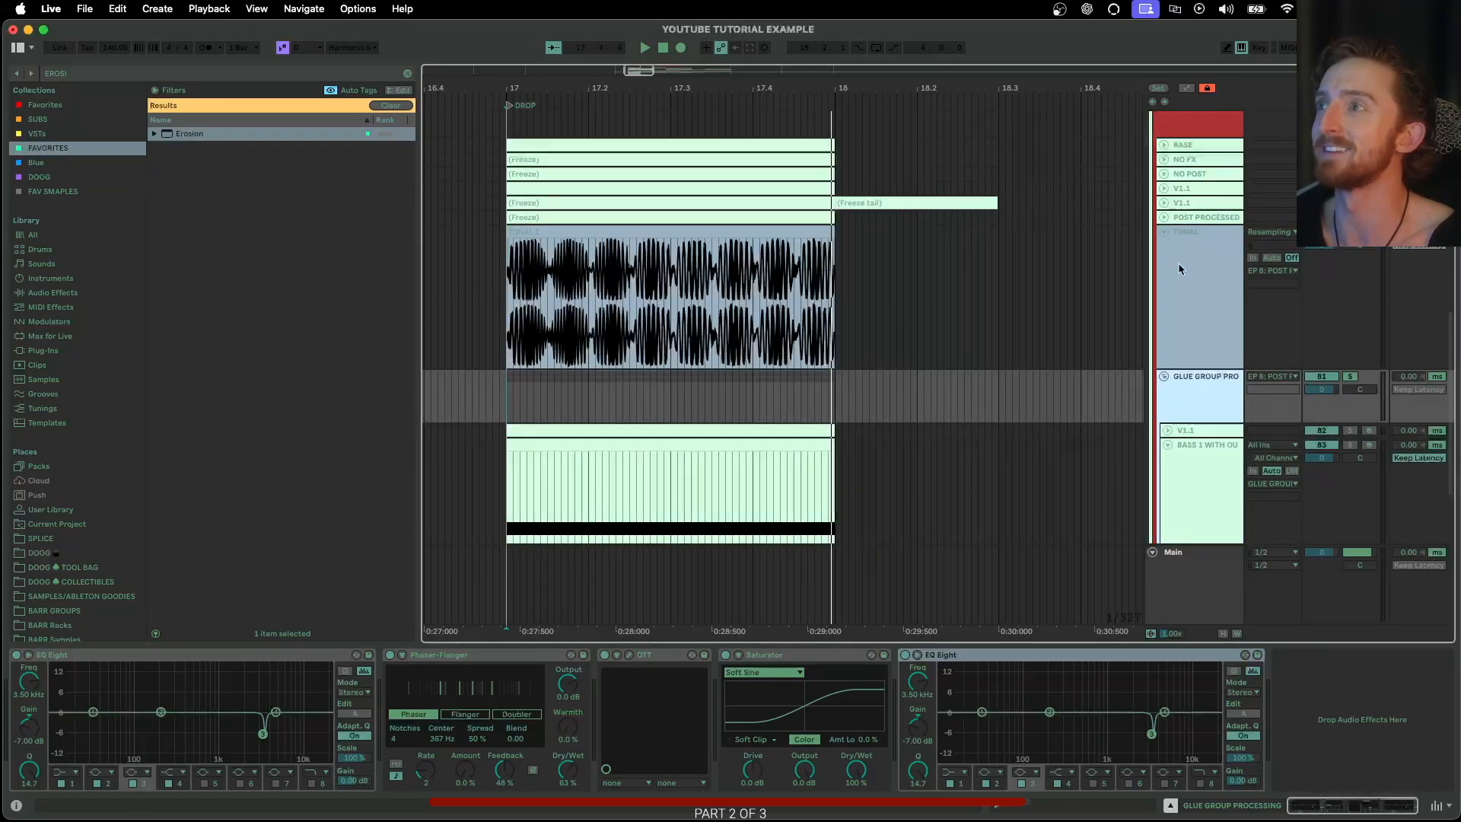
Select the BASS track inside BASS GROUP 1 to show its device chain
{"action": "scroll", "coordinate": [1181, 304], "scroll_direction": "down", "scroll_amount": 3}
{"action": "scroll", "coordinate": [891, 483], "scroll_direction": "left", "scroll_amount": 2}
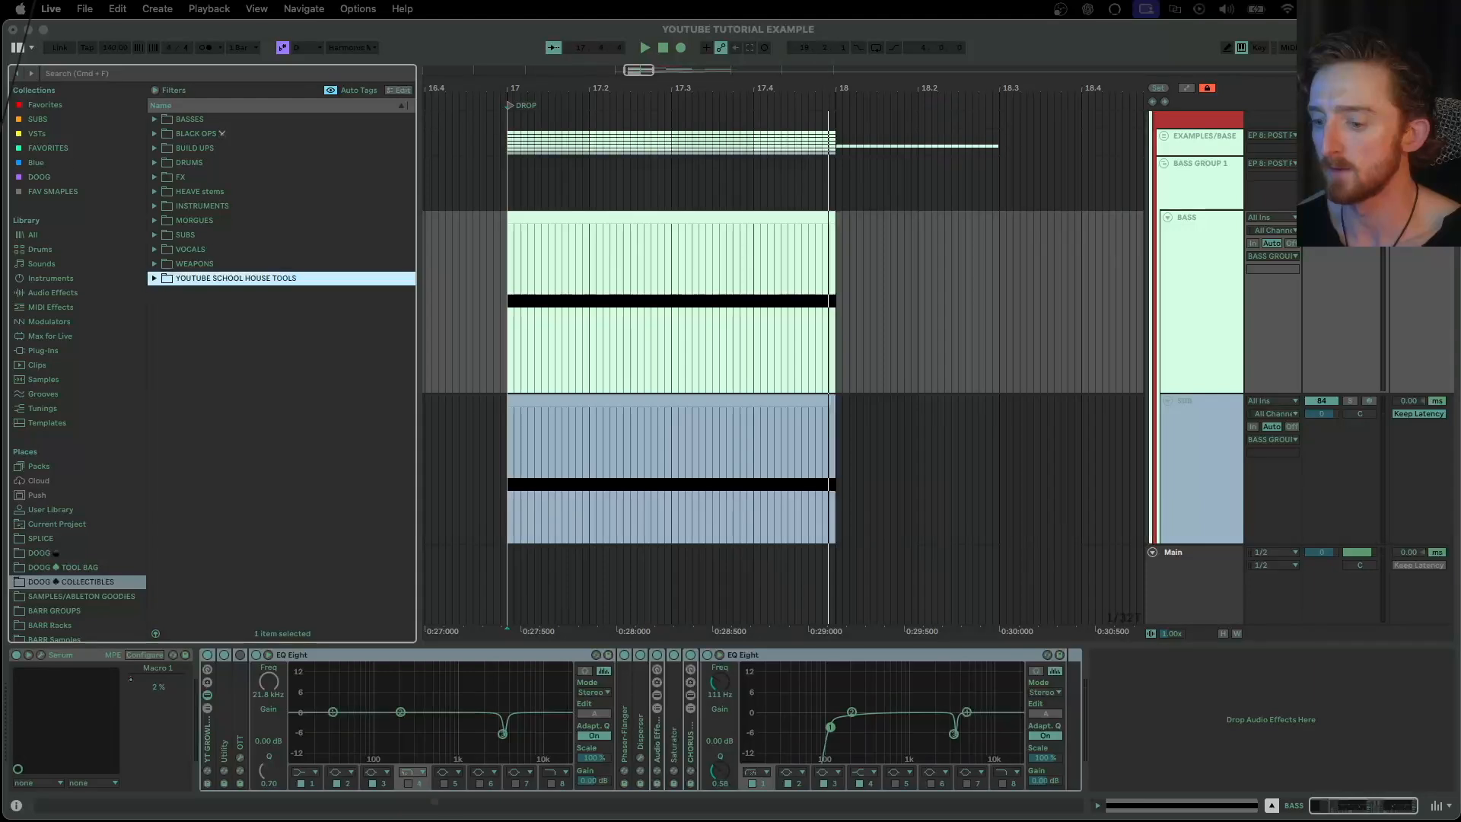
{"action": "left_click", "coordinate": [1195, 271]}
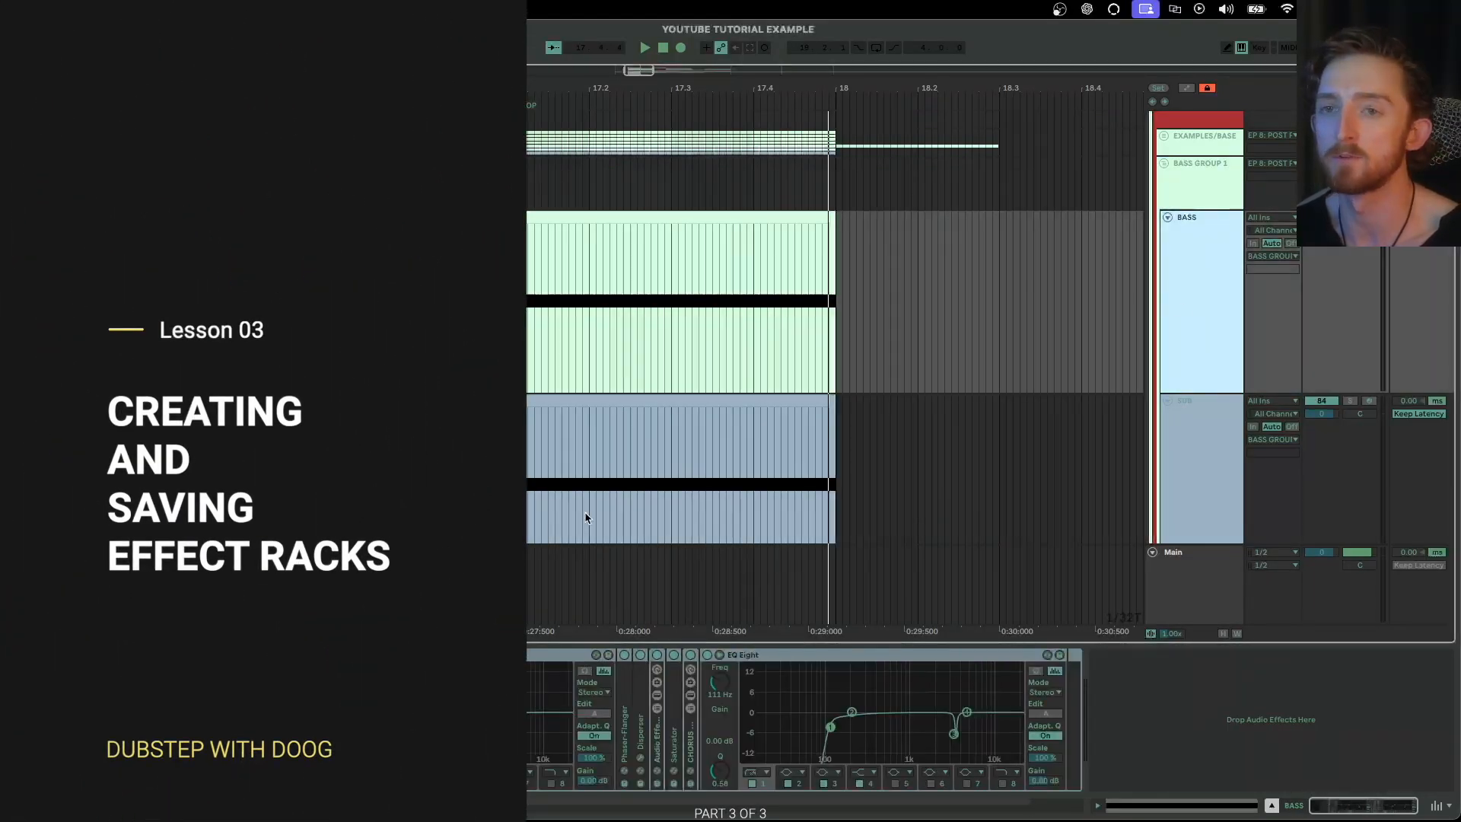
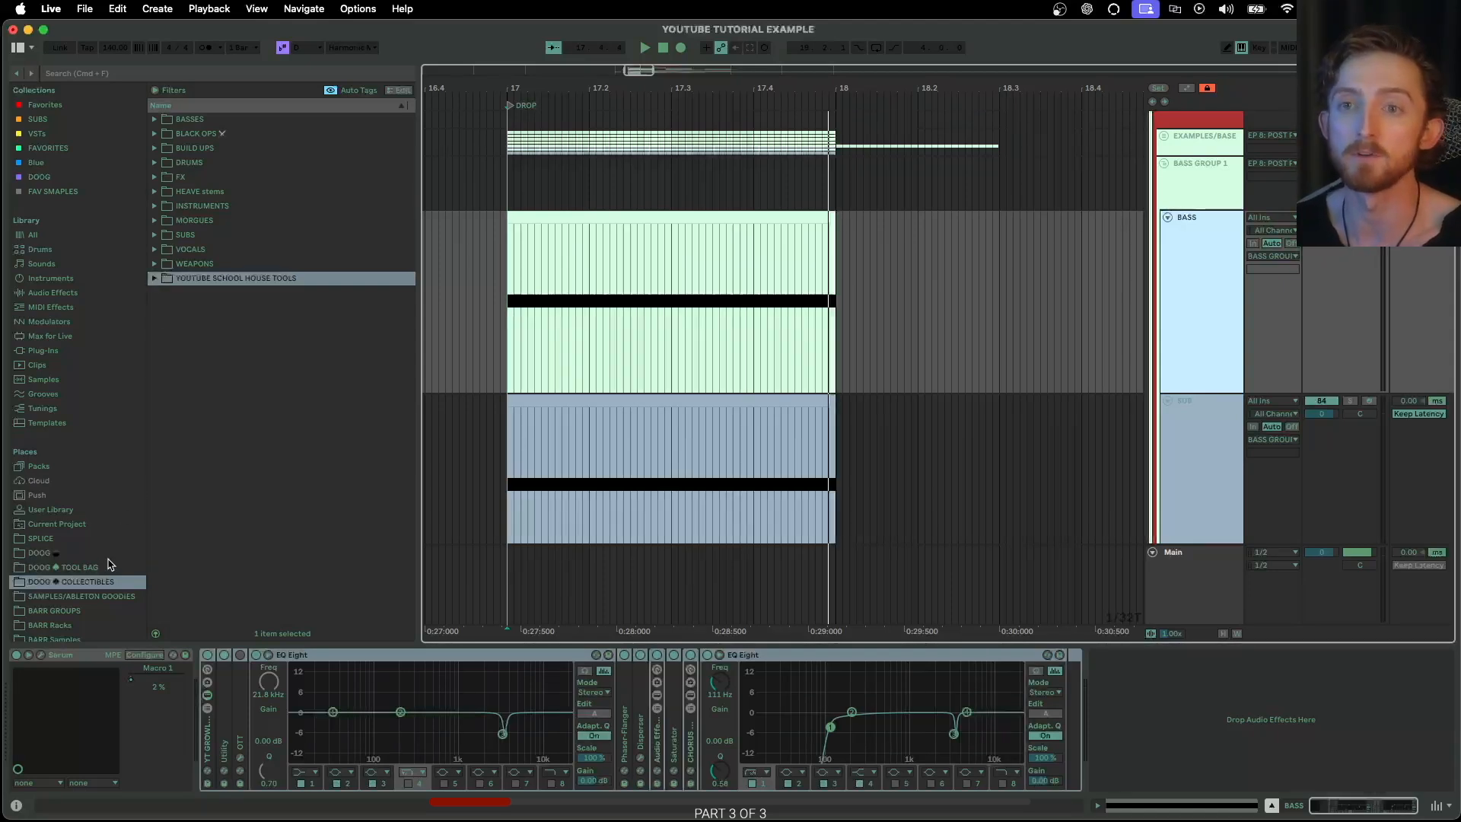
Create a folder named "GROWL RACKs v1" inside the YOUTUBE SCHOOL HOUSE TOOLS folder of the collectibles library
{"action": "left_click", "coordinate": [154, 278]}
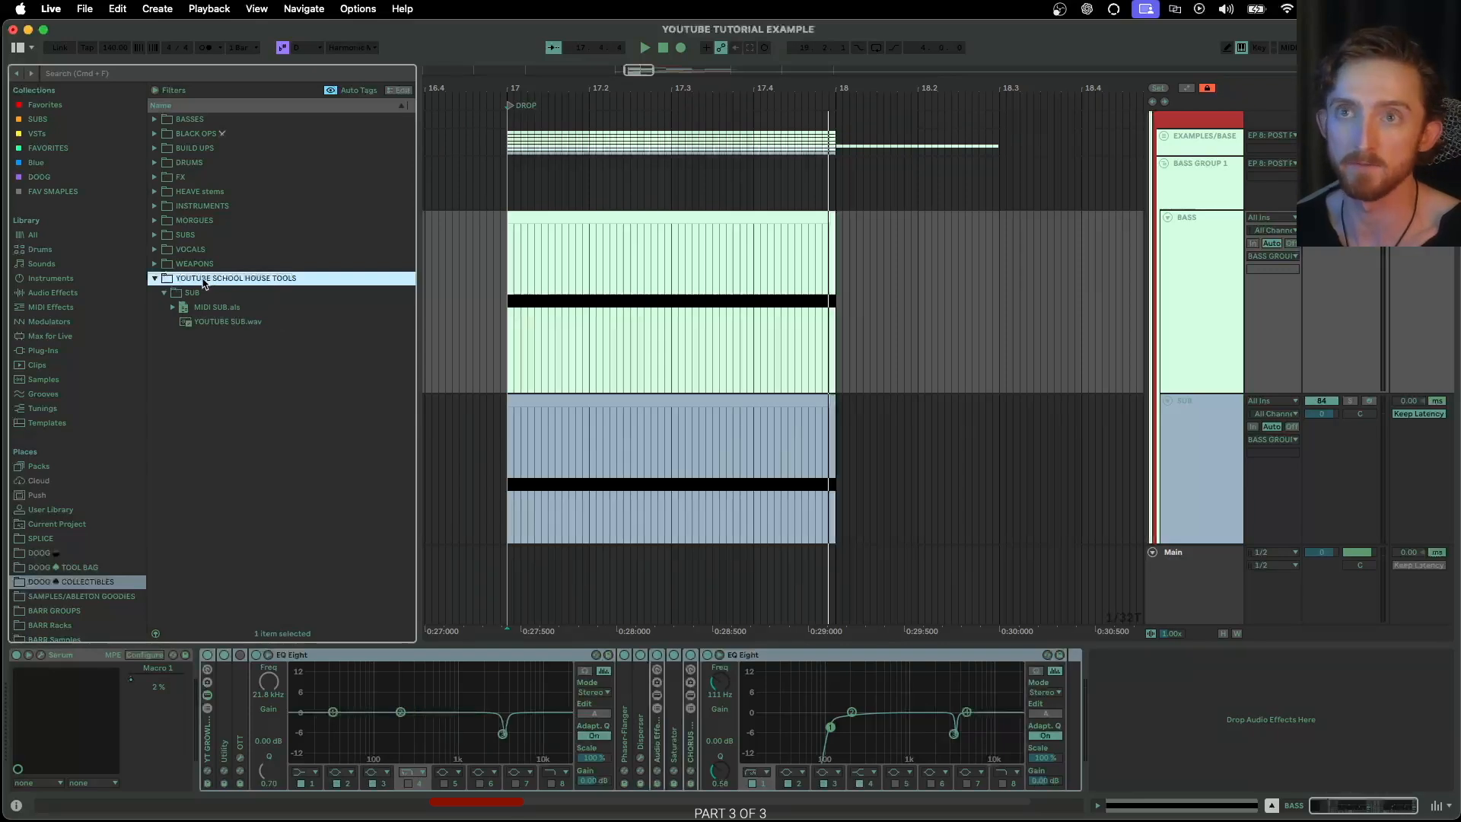
{"action": "right_click", "coordinate": [203, 285]}
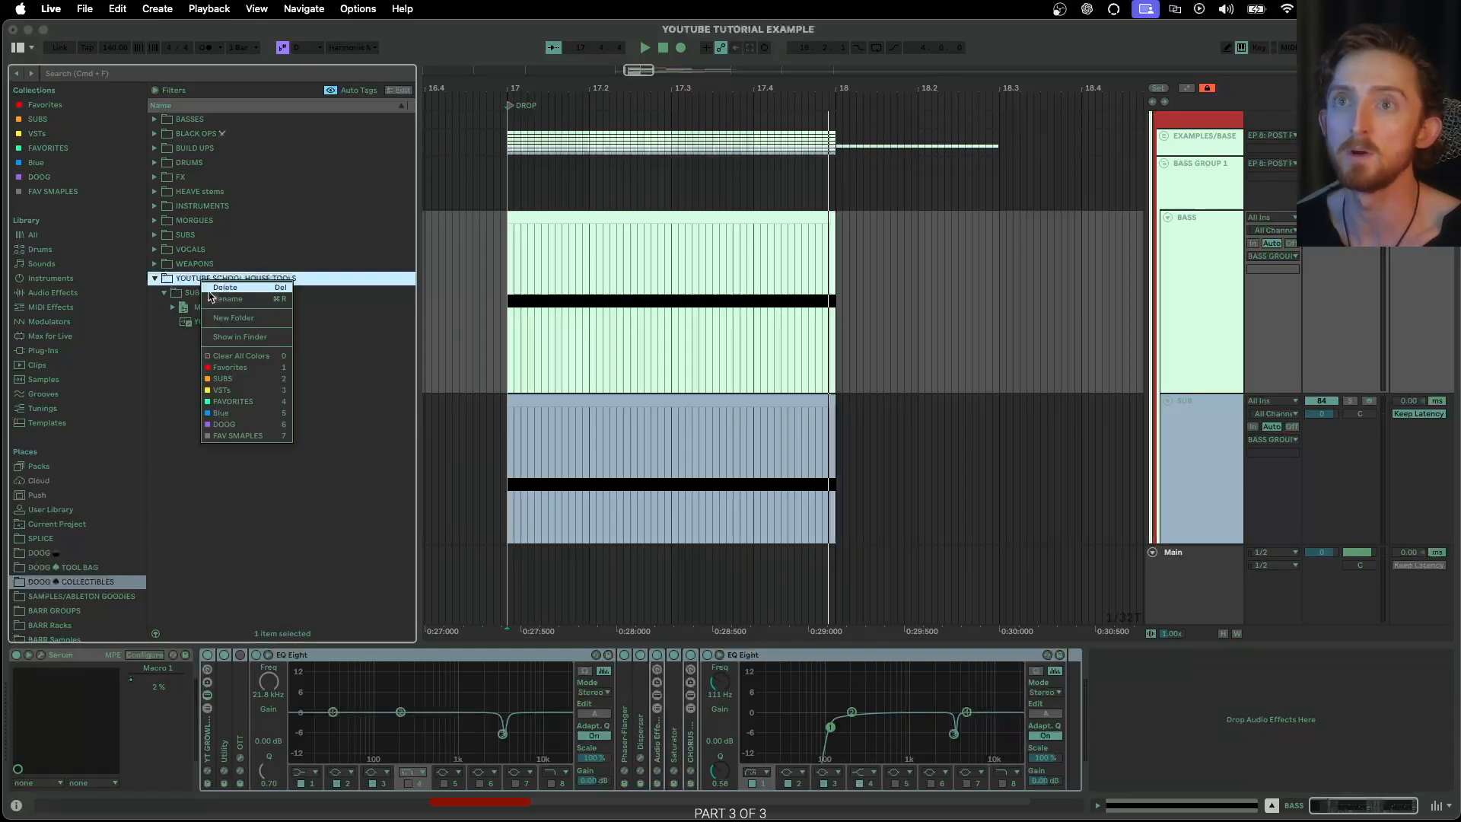
{"action": "left_click", "coordinate": [227, 317]}
{"action": "type", "text": "GROWL RACKs v1"}
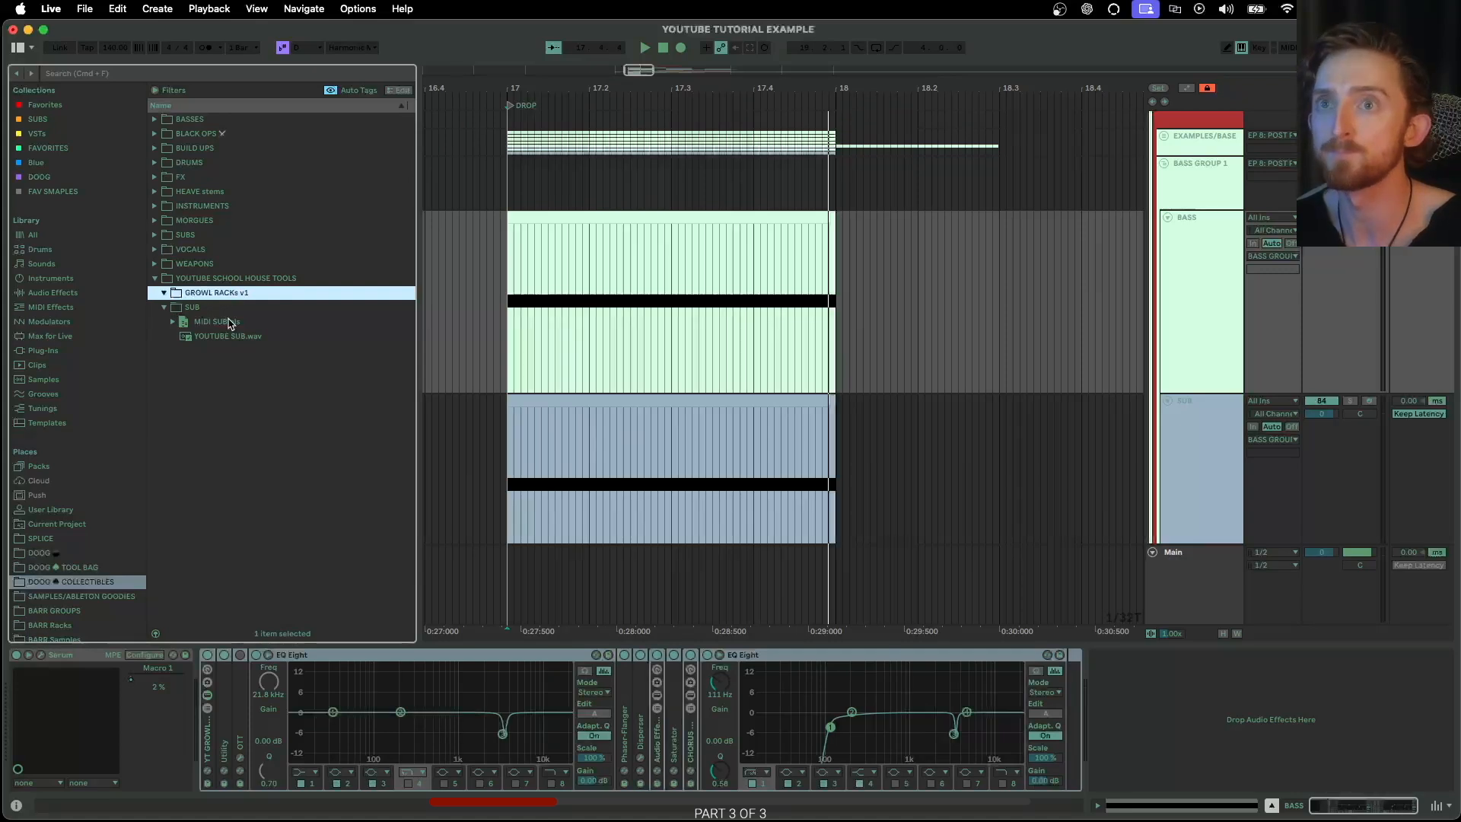
Save the BASS track's complete growl effect rack into the GROWL RACKs v1 folder as YT GROWL BASS RACK.adg
{"action": "left_click", "coordinate": [1199, 256]}
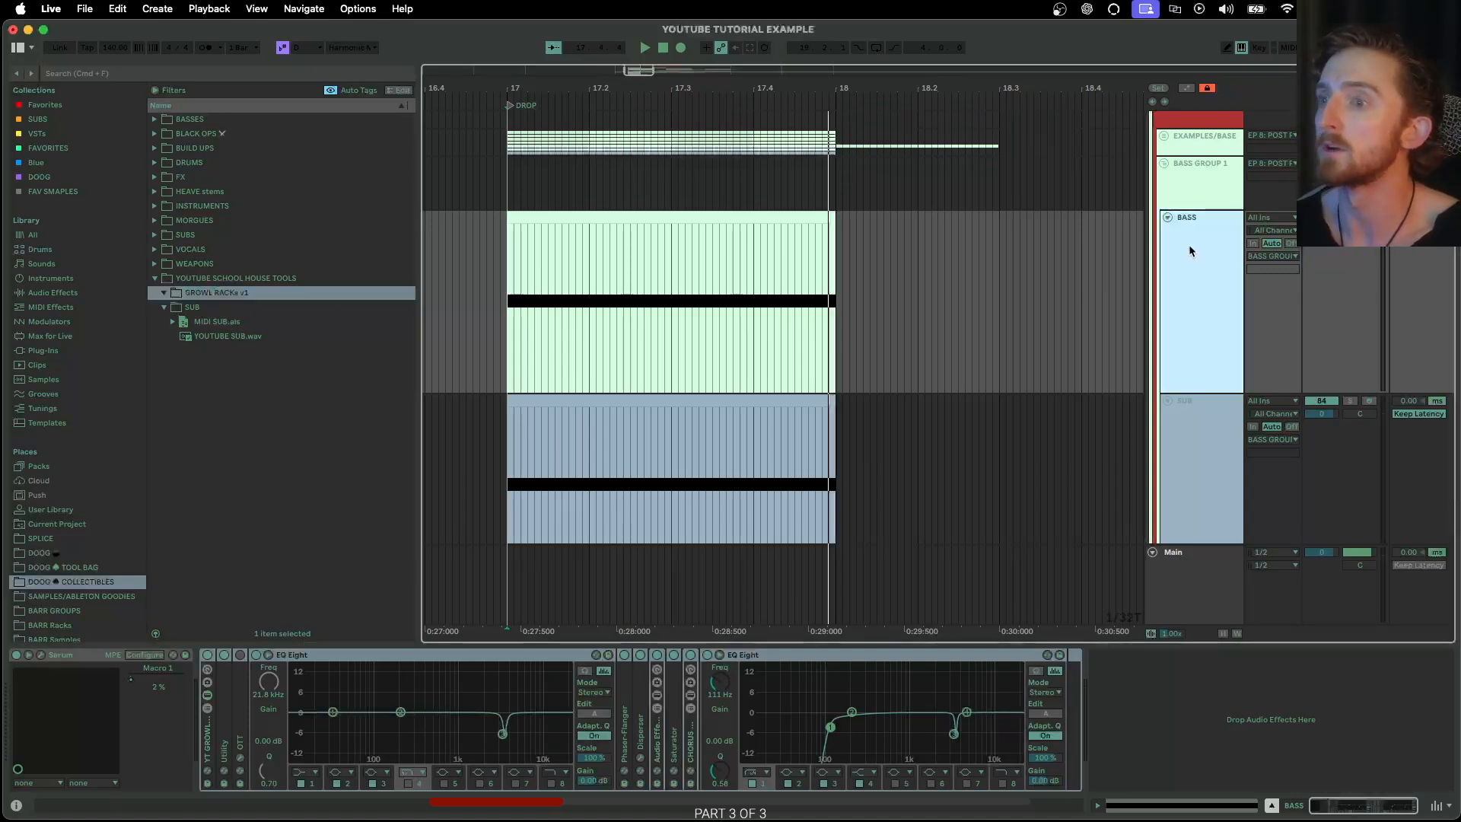
{"action": "left_click", "coordinate": [812, 658]}
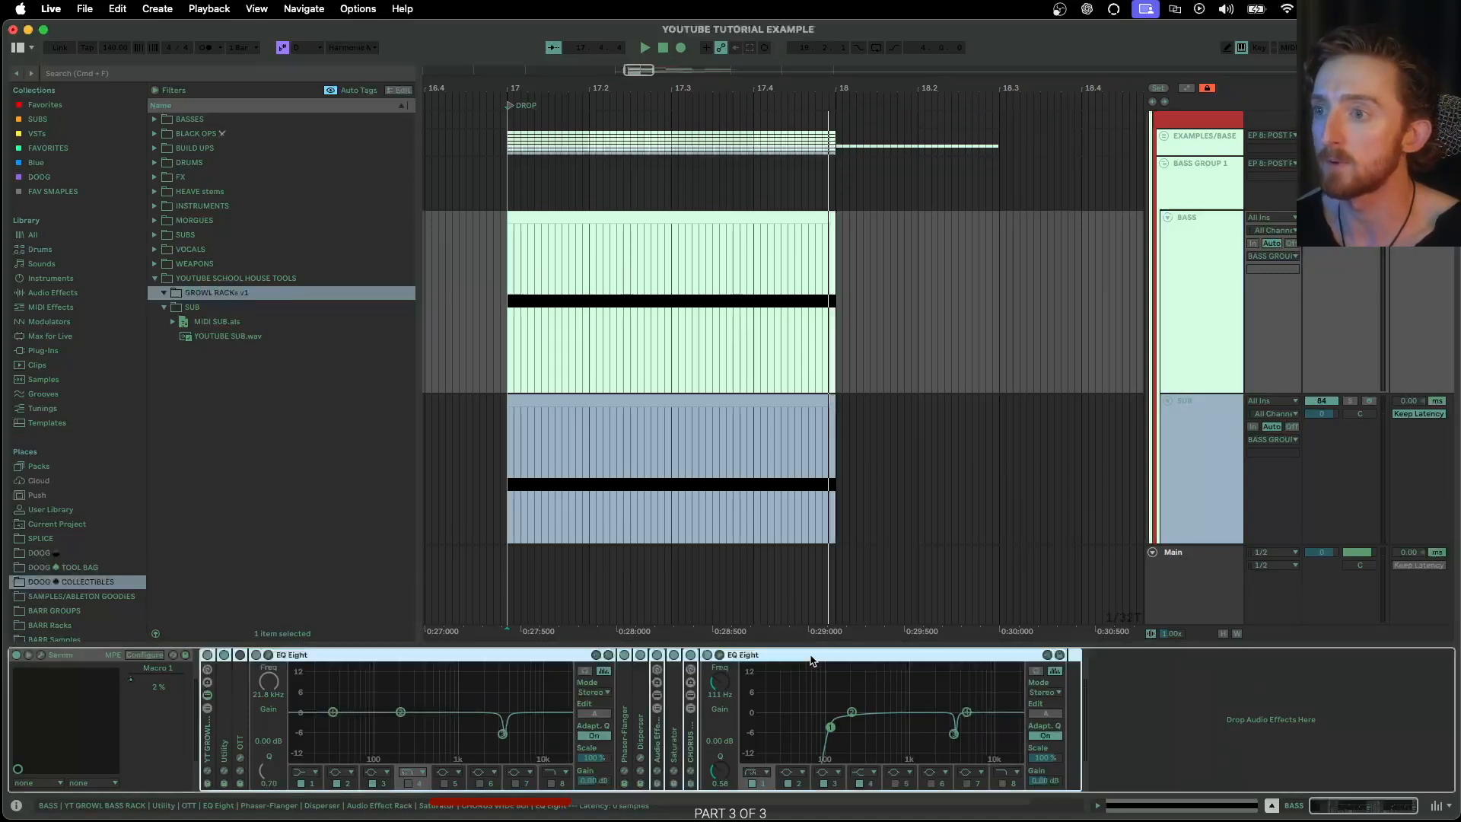
{"action": "left_click", "coordinate": [224, 687], "text": "shift"}
{"action": "left_click", "coordinate": [210, 742], "text": "shift"}
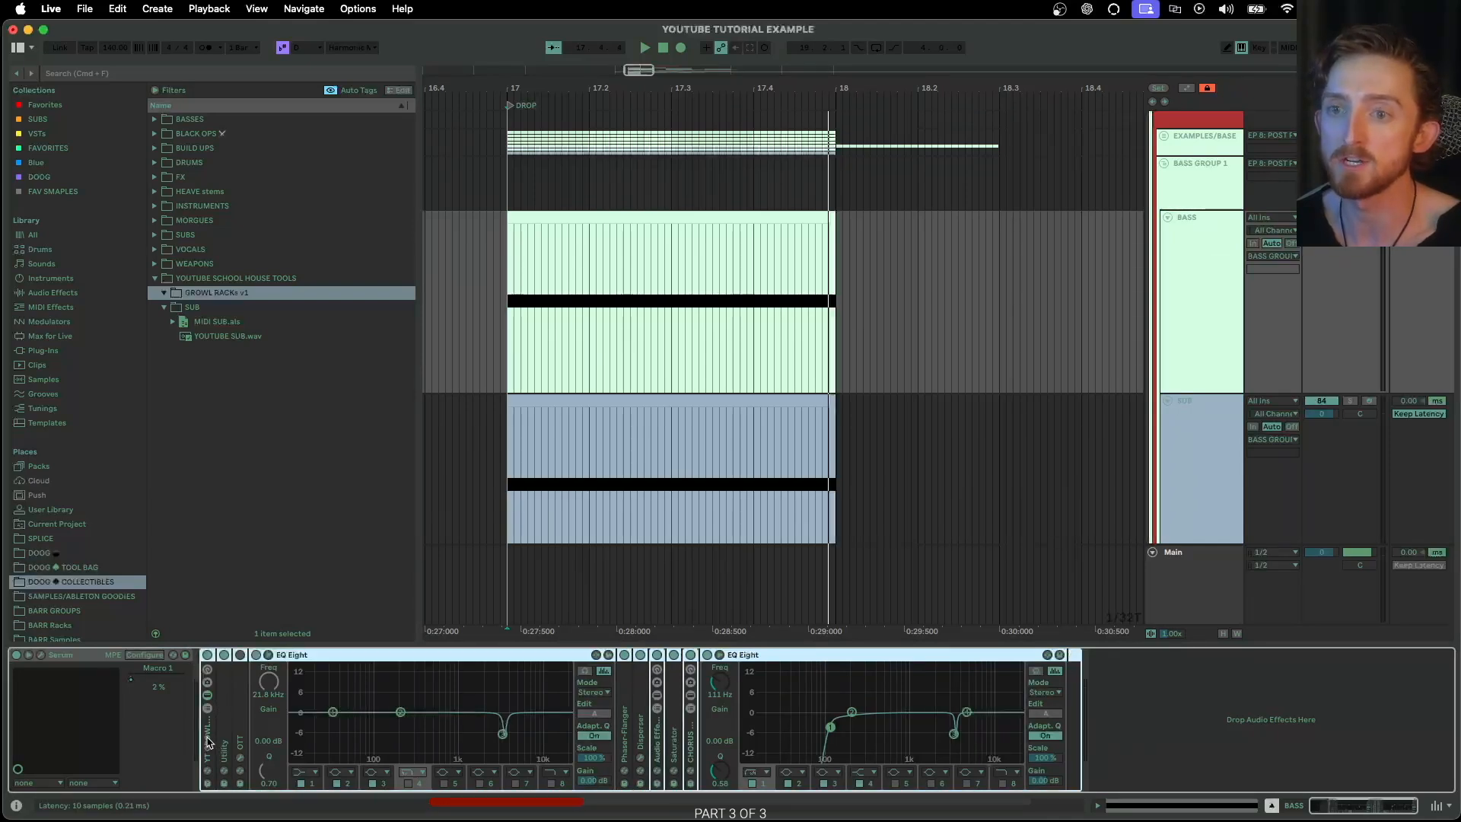
{"action": "left_click_drag", "start_coordinate": [210, 742], "coordinate": [210, 299]}
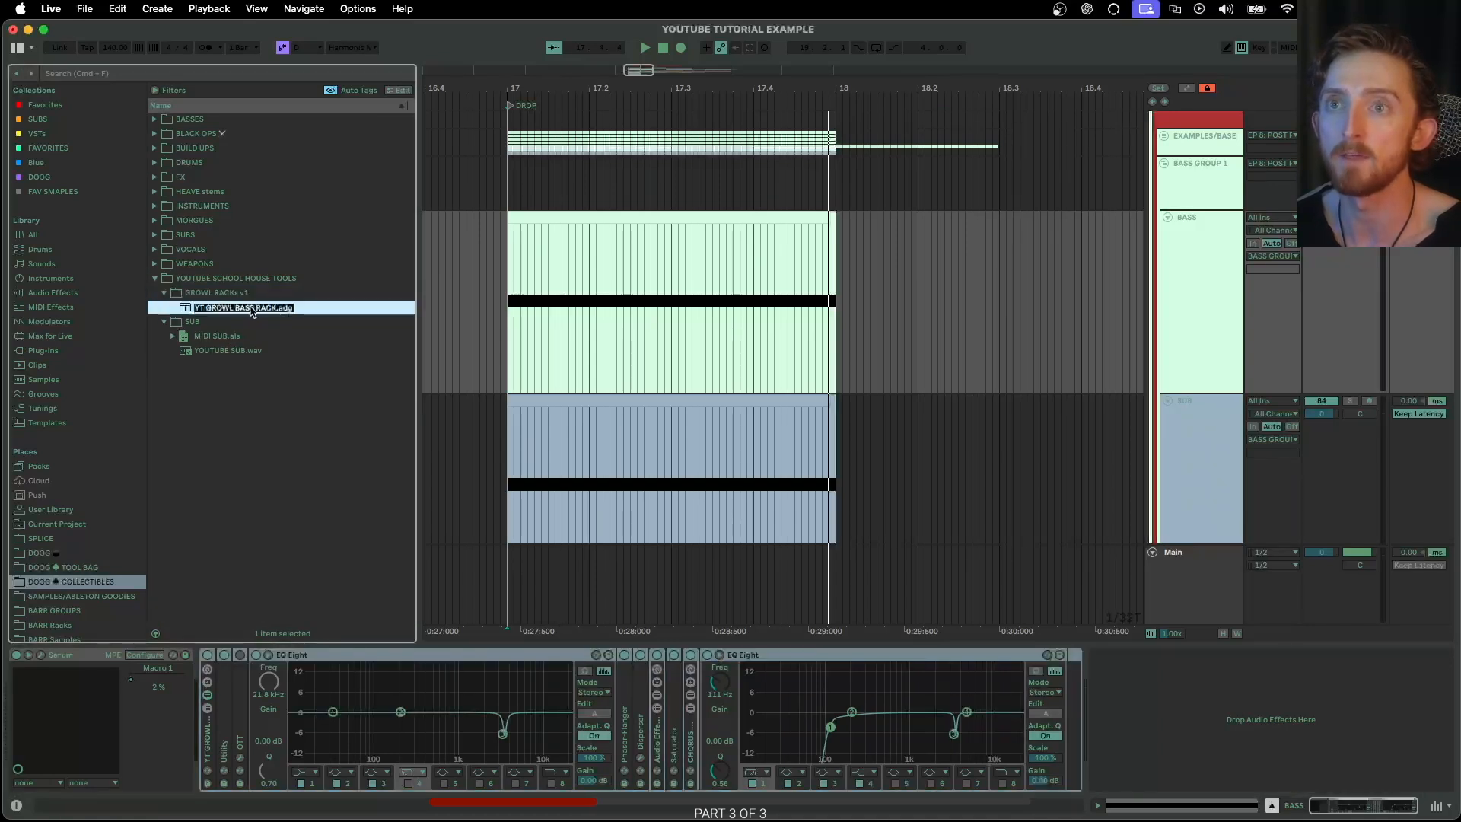
{"action": "key", "text": "Return"}
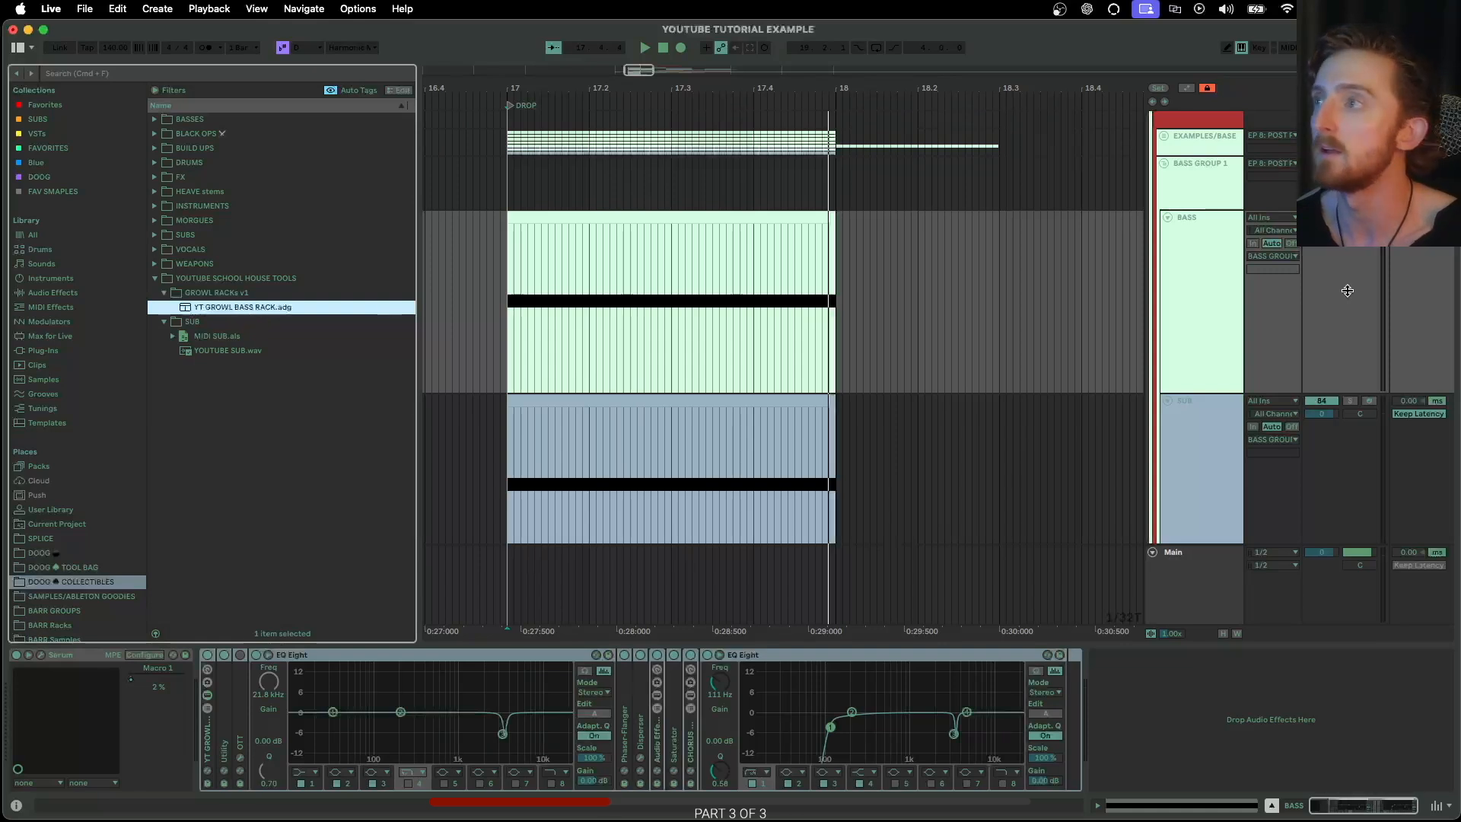
Save the effect rack of BASS GROUP 1 into the GROWL RACKs v1 folder as YT GROUP GROWL RACK.adg
{"action": "scroll", "coordinate": [1347, 291], "scroll_direction": "up", "scroll_amount": 1}
{"action": "left_click", "coordinate": [1193, 224]}
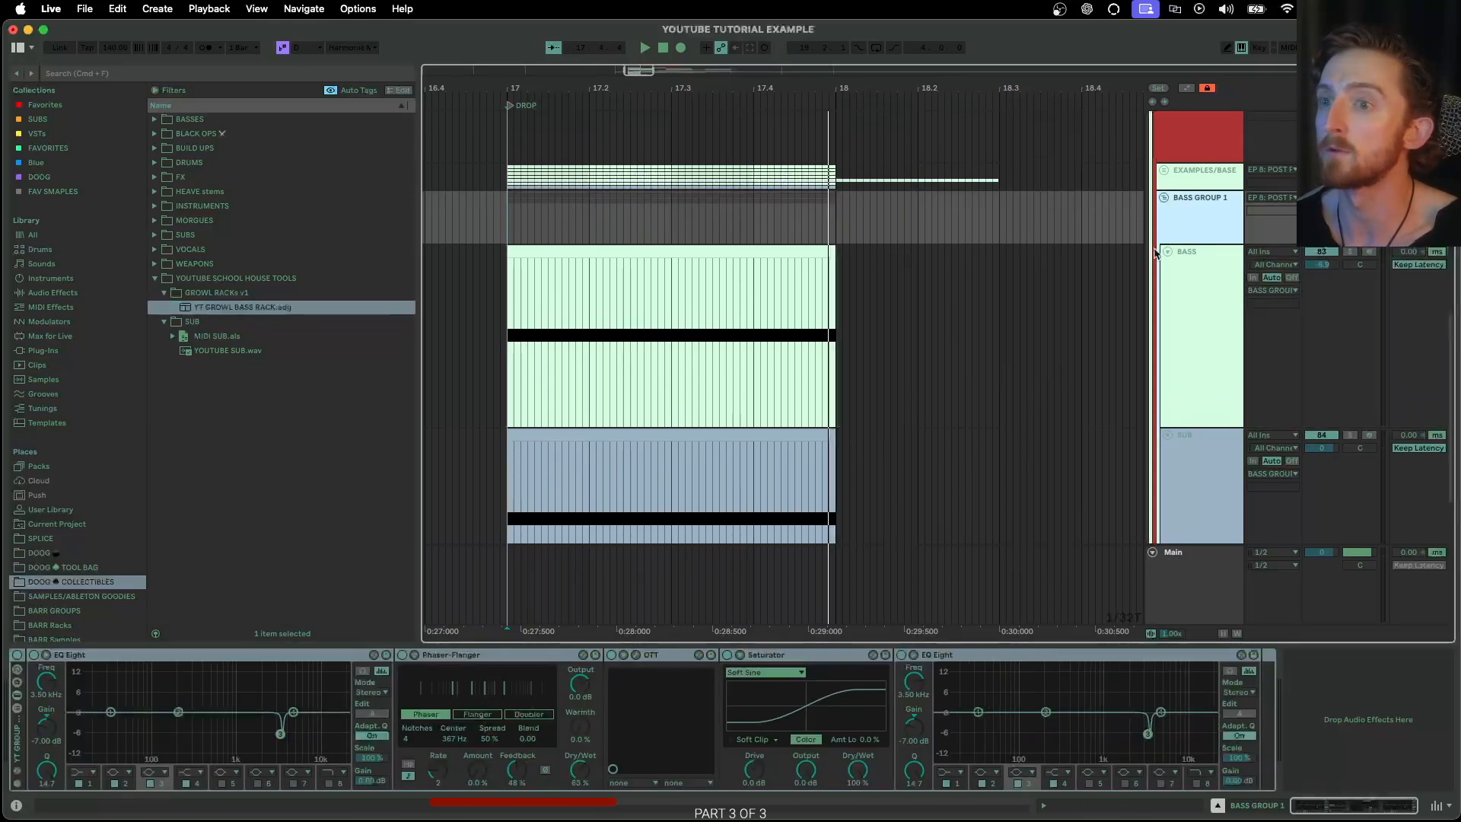
{"action": "left_click_drag", "start_coordinate": [16, 735], "coordinate": [202, 303]}
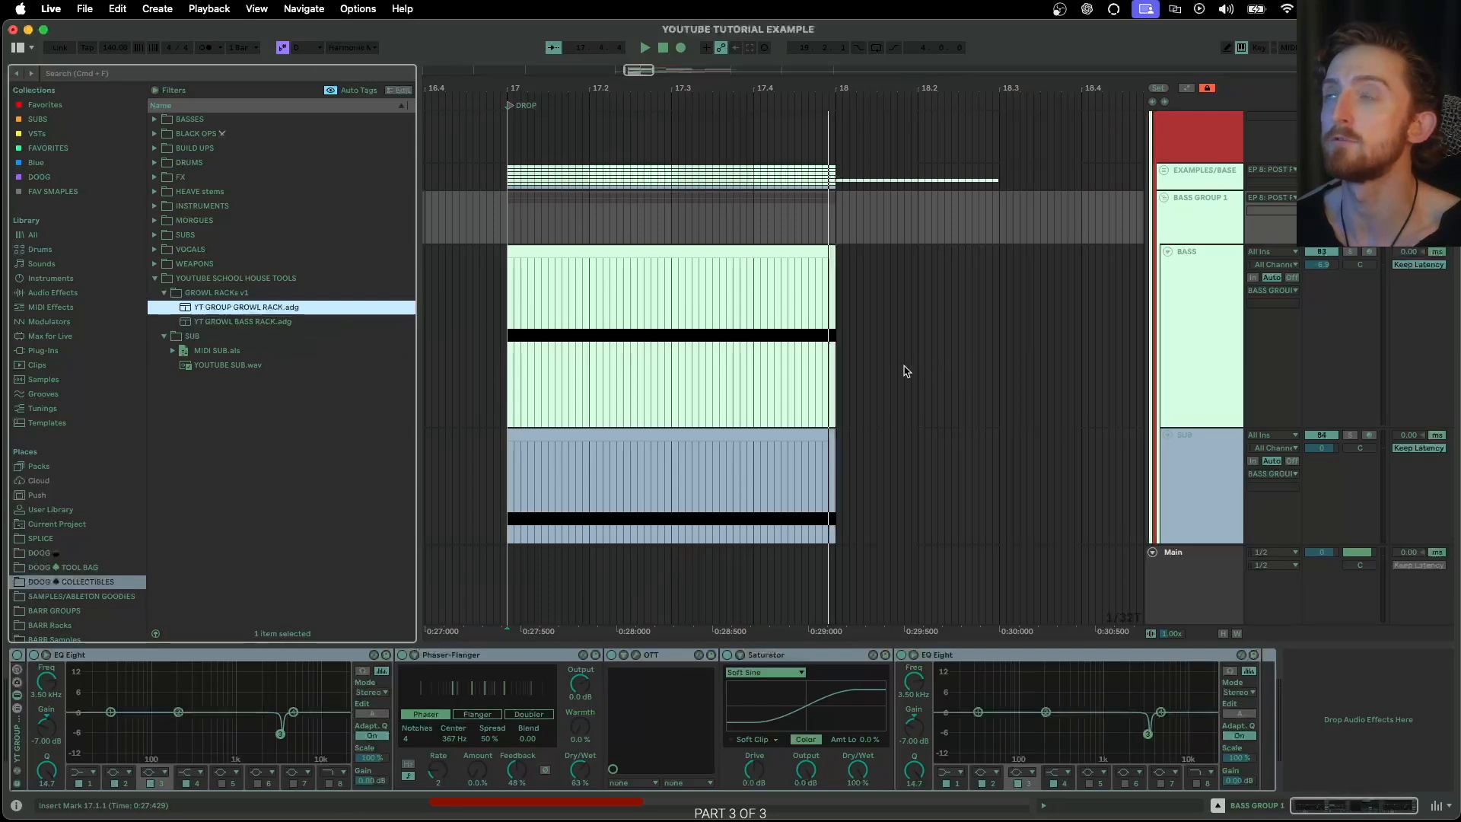
Fold BASS GROUP 1, insert a new audio track below it and colour that track pale green
{"action": "left_click", "coordinate": [1183, 257]}
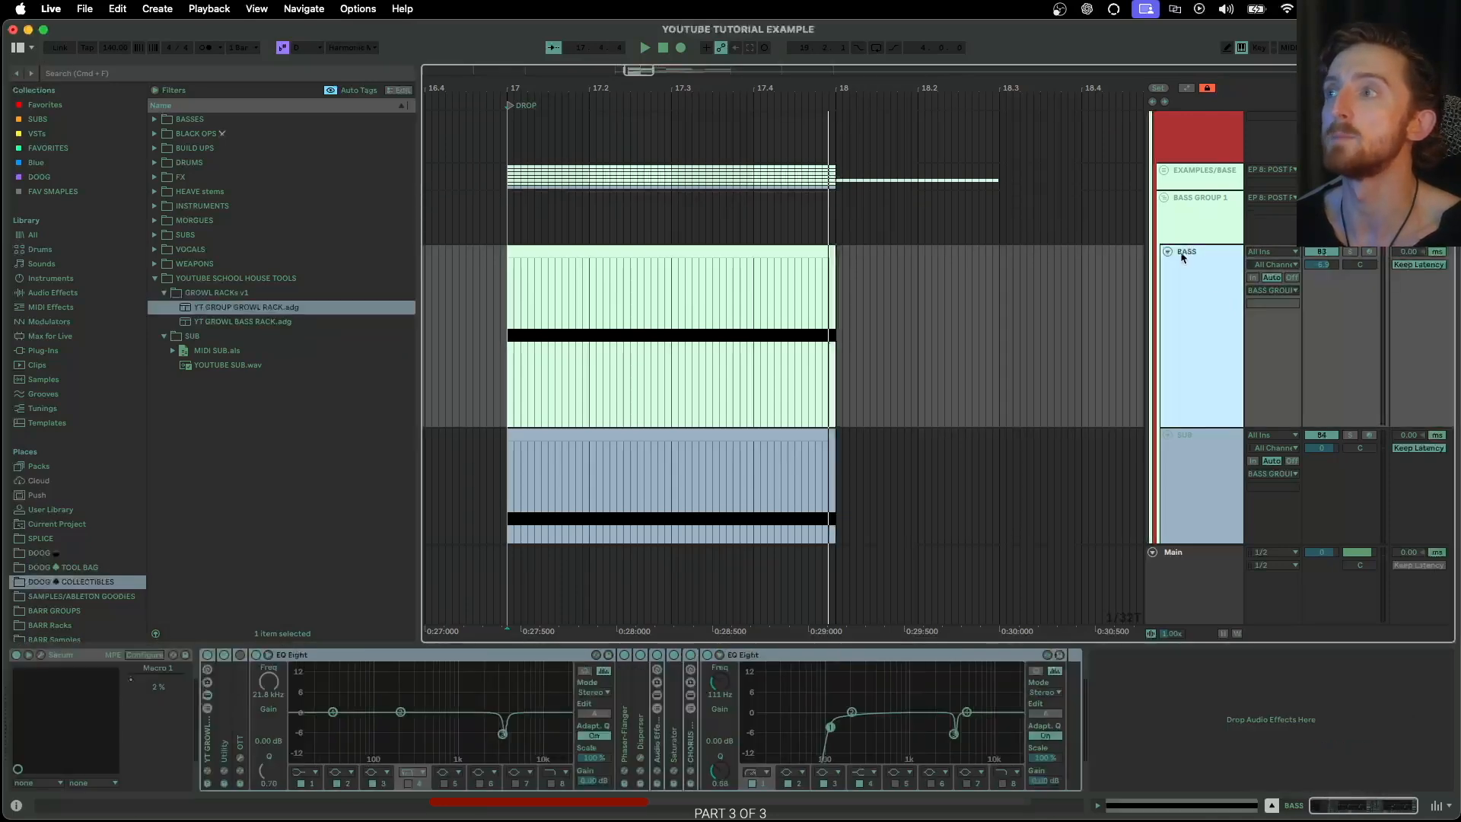
{"action": "left_click", "coordinate": [1164, 198]}
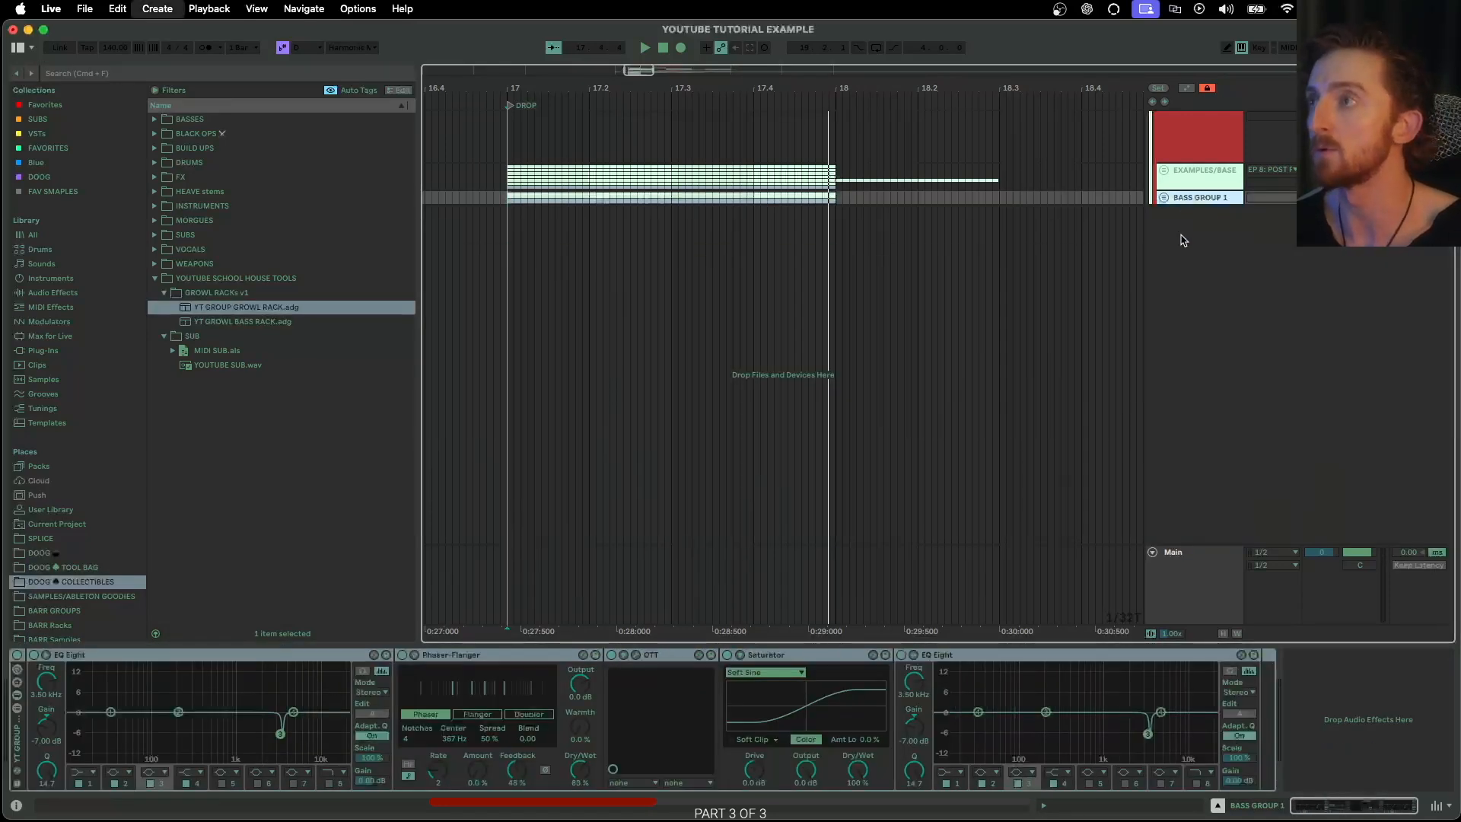
{"action": "left_click", "coordinate": [1183, 240]}
{"action": "right_click", "coordinate": [1174, 239]}
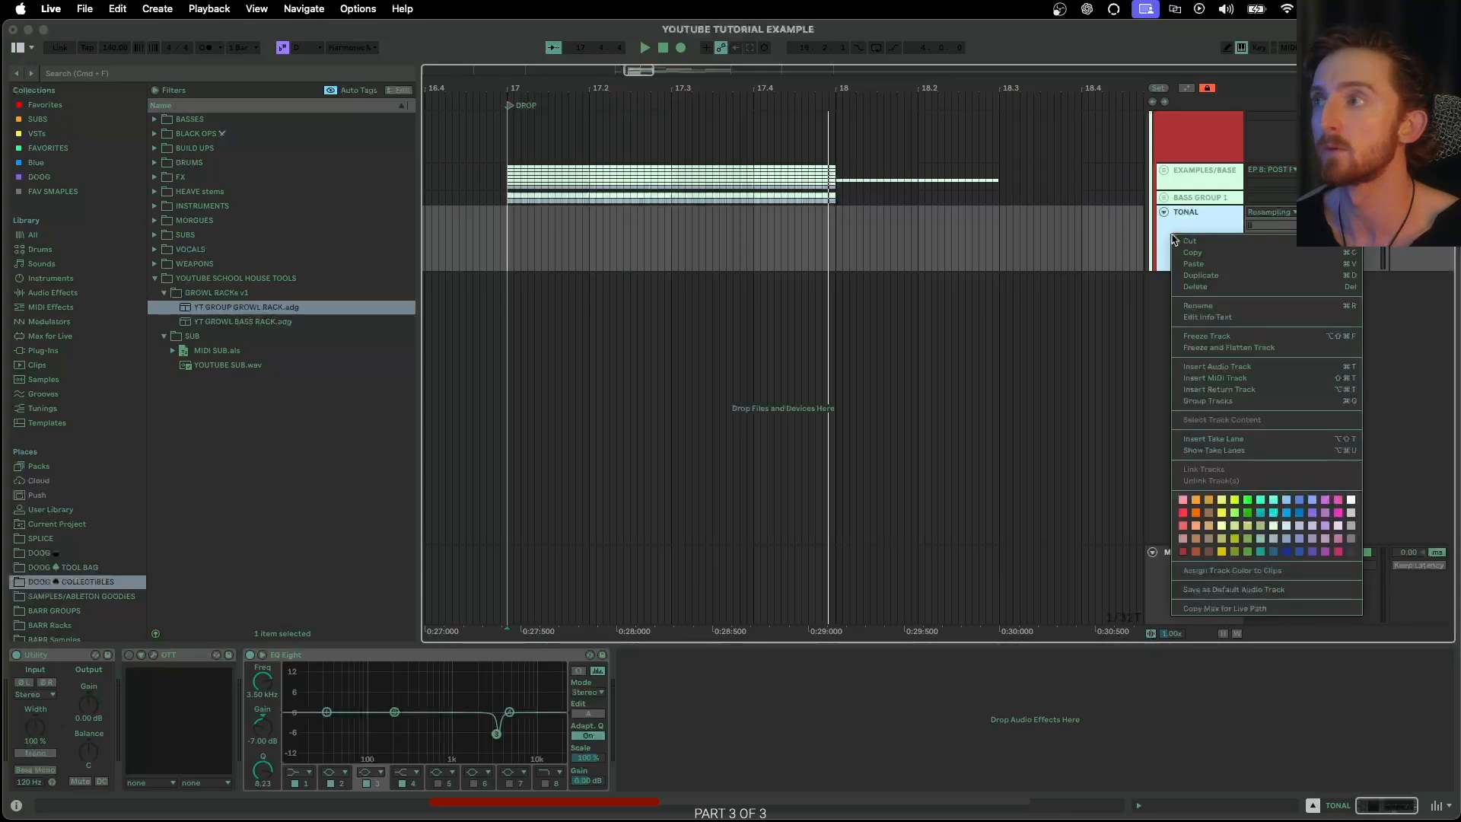
{"action": "left_click", "coordinate": [1272, 527]}
Search the whole library for "growl"
{"action": "left_click", "coordinate": [155, 73]}
{"action": "type", "text": "growl"}
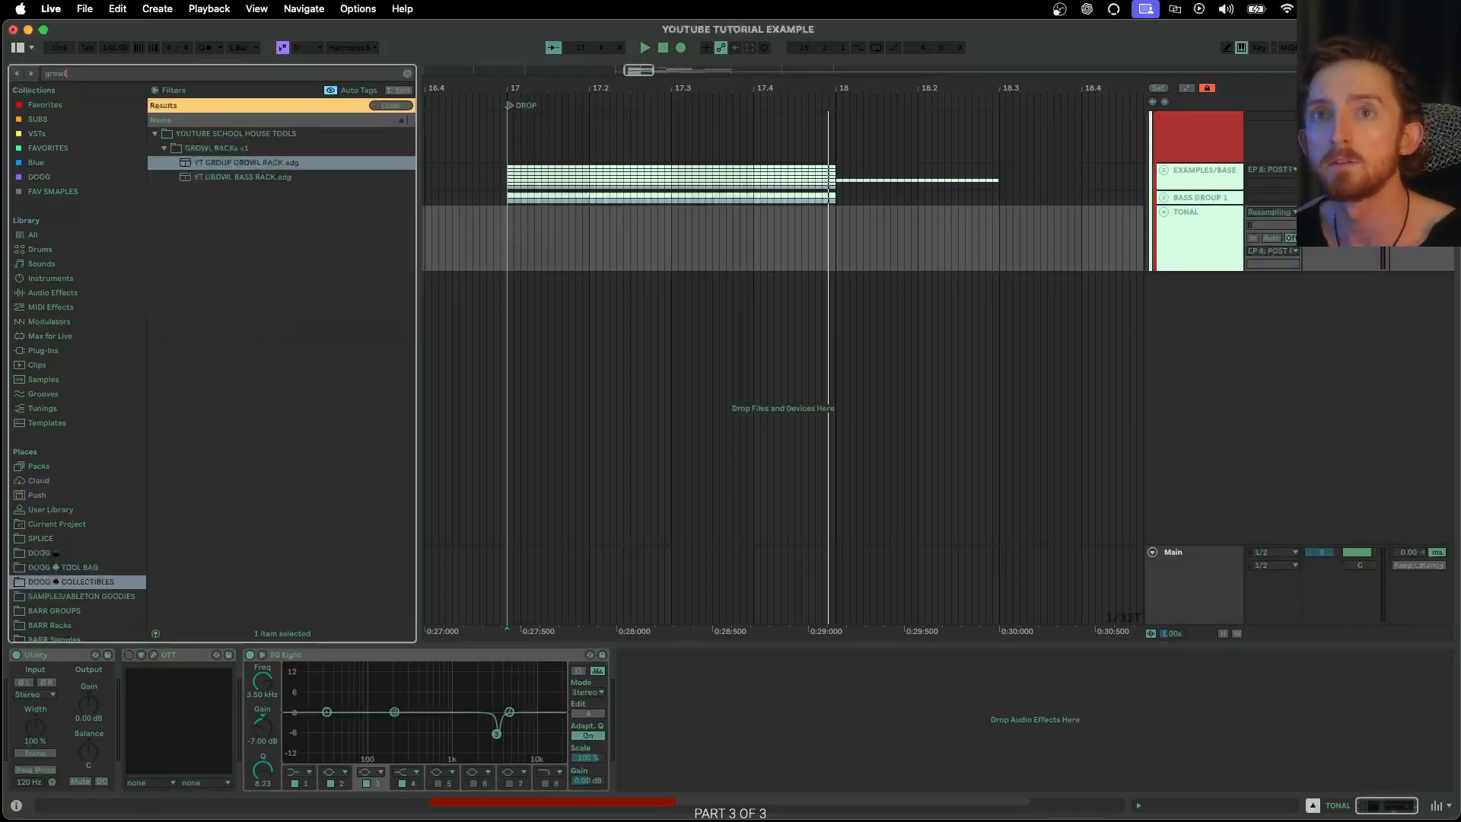
{"action": "left_click", "coordinate": [46, 231]}
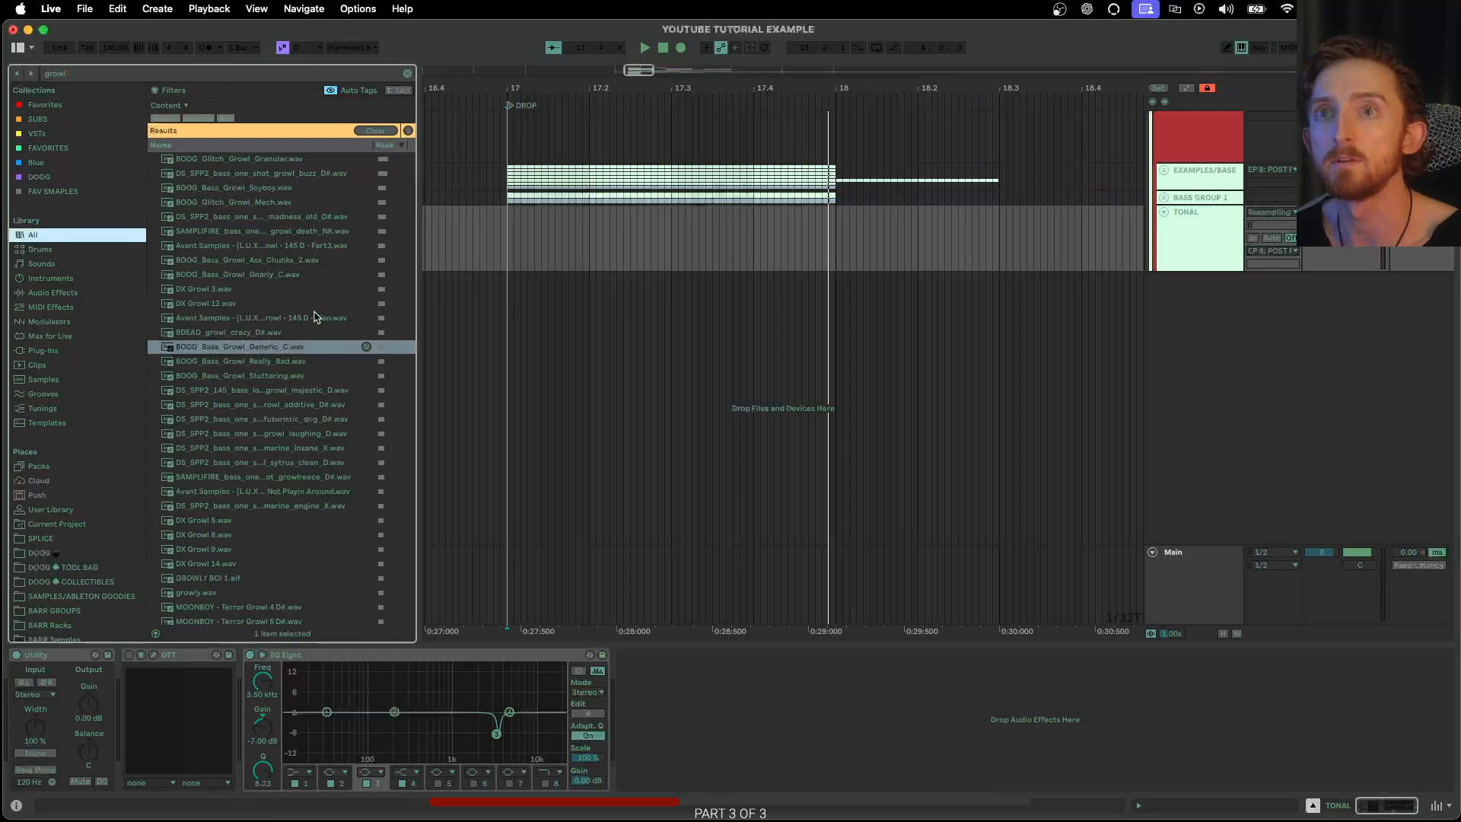
Audition growl samples and place NEURO GROWL.wav at bar 17 and MOONBOY - Terror Growl 5 D#.wav at 17.3.3 on the TONAL track
{"action": "left_click", "coordinate": [256, 390]}
{"action": "left_click", "coordinate": [261, 418]}
{"action": "left_click", "coordinate": [267, 462]}
{"action": "scroll", "coordinate": [266, 460], "scroll_direction": "down", "scroll_amount": 3}
{"action": "left_click", "coordinate": [266, 459]}
{"action": "scroll", "coordinate": [268, 469], "scroll_direction": "down", "scroll_amount": 3}
{"action": "left_click", "coordinate": [261, 463]}
{"action": "scroll", "coordinate": [260, 460], "scroll_direction": "down", "scroll_amount": 2}
{"action": "left_click_drag", "start_coordinate": [238, 411], "coordinate": [512, 232]}
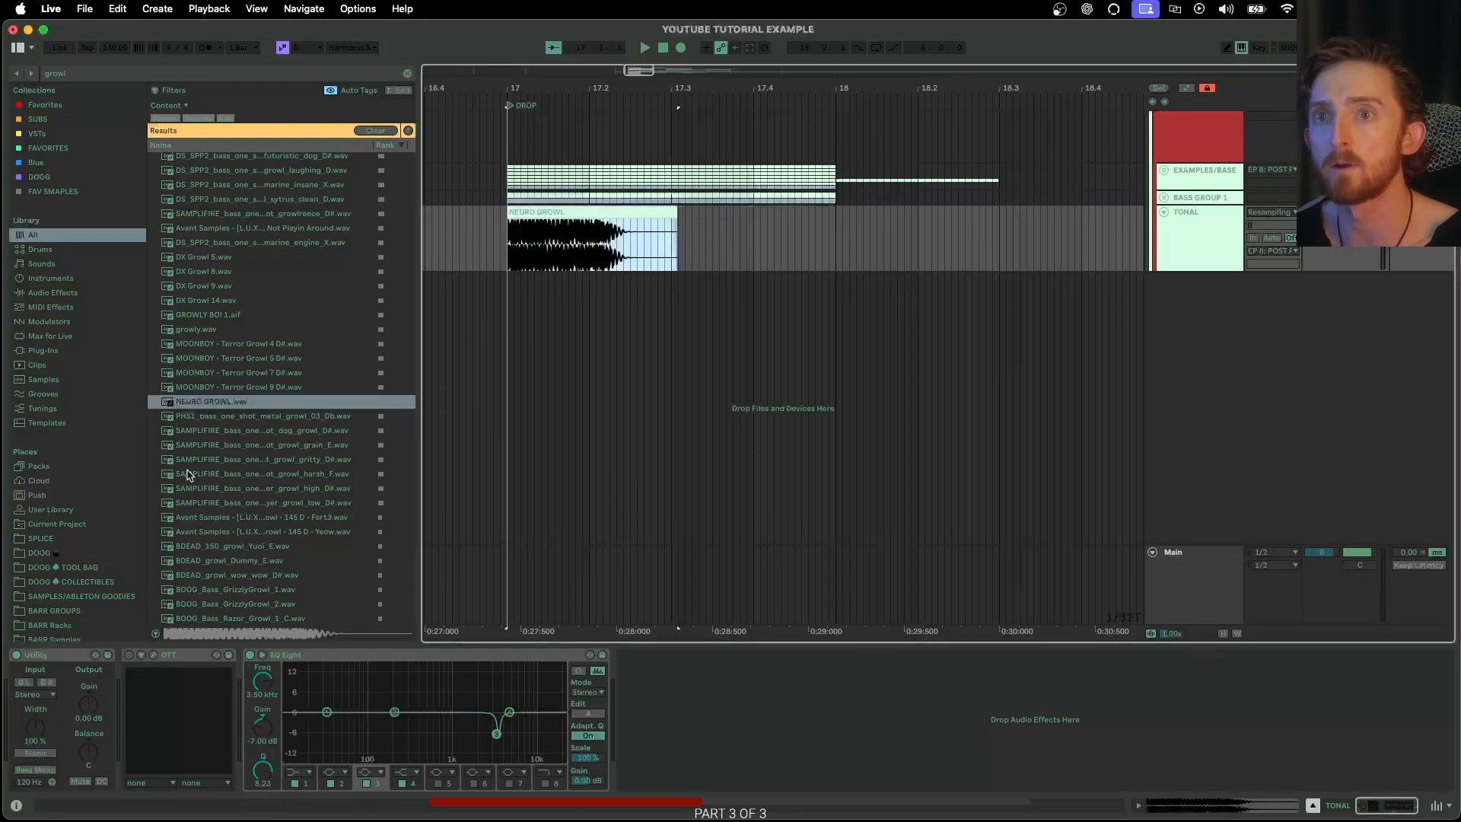
{"action": "left_click", "coordinate": [238, 358]}
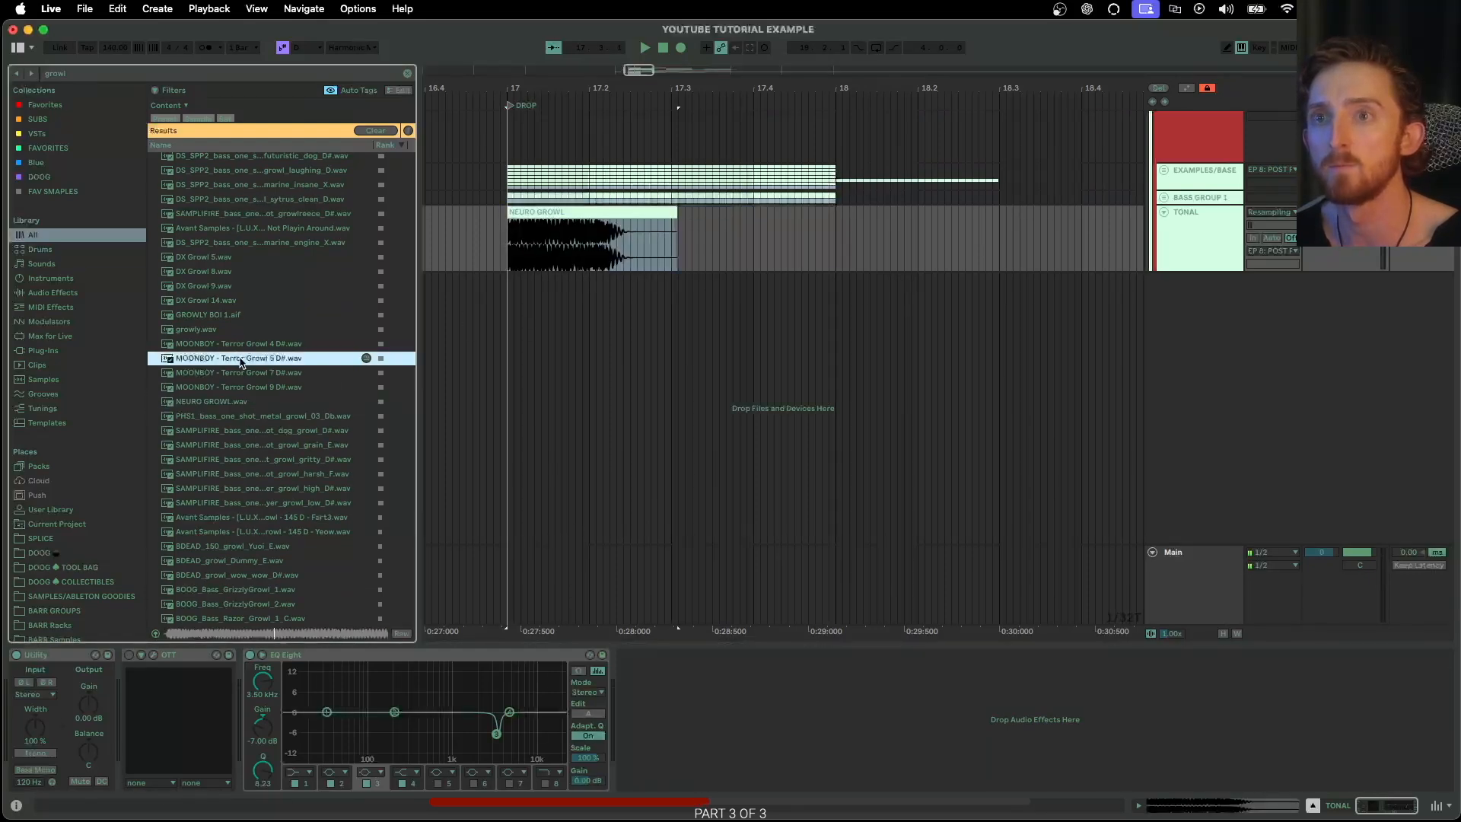
{"action": "left_click_drag", "start_coordinate": [240, 363], "coordinate": [730, 235]}
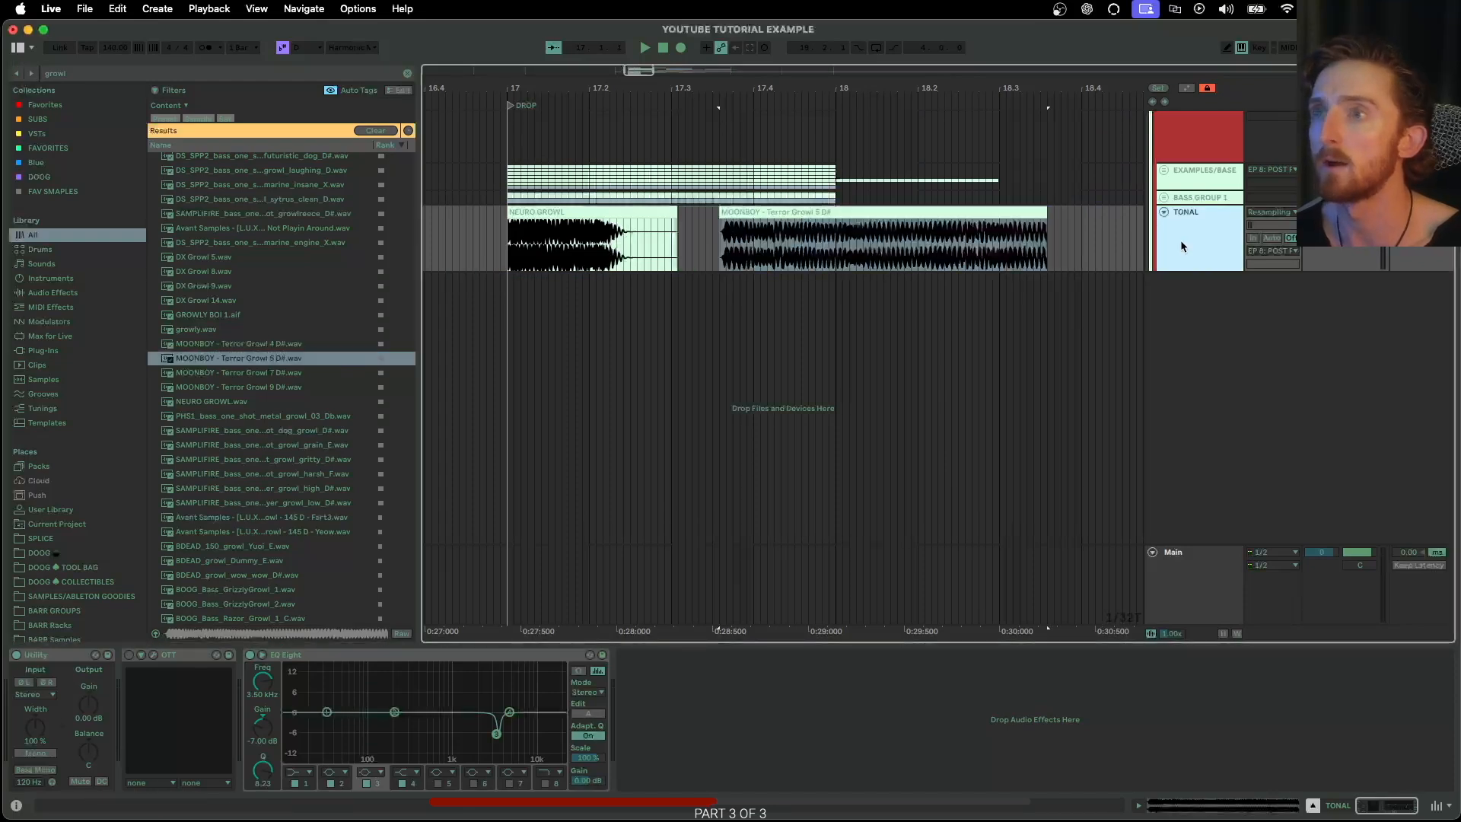
Clear the library search and add YT GROWL BASS RACK.adg from the GROWL RACKs v1 folder to the TONAL track
{"action": "left_click", "coordinate": [407, 73]}
{"action": "left_click", "coordinate": [82, 569]}
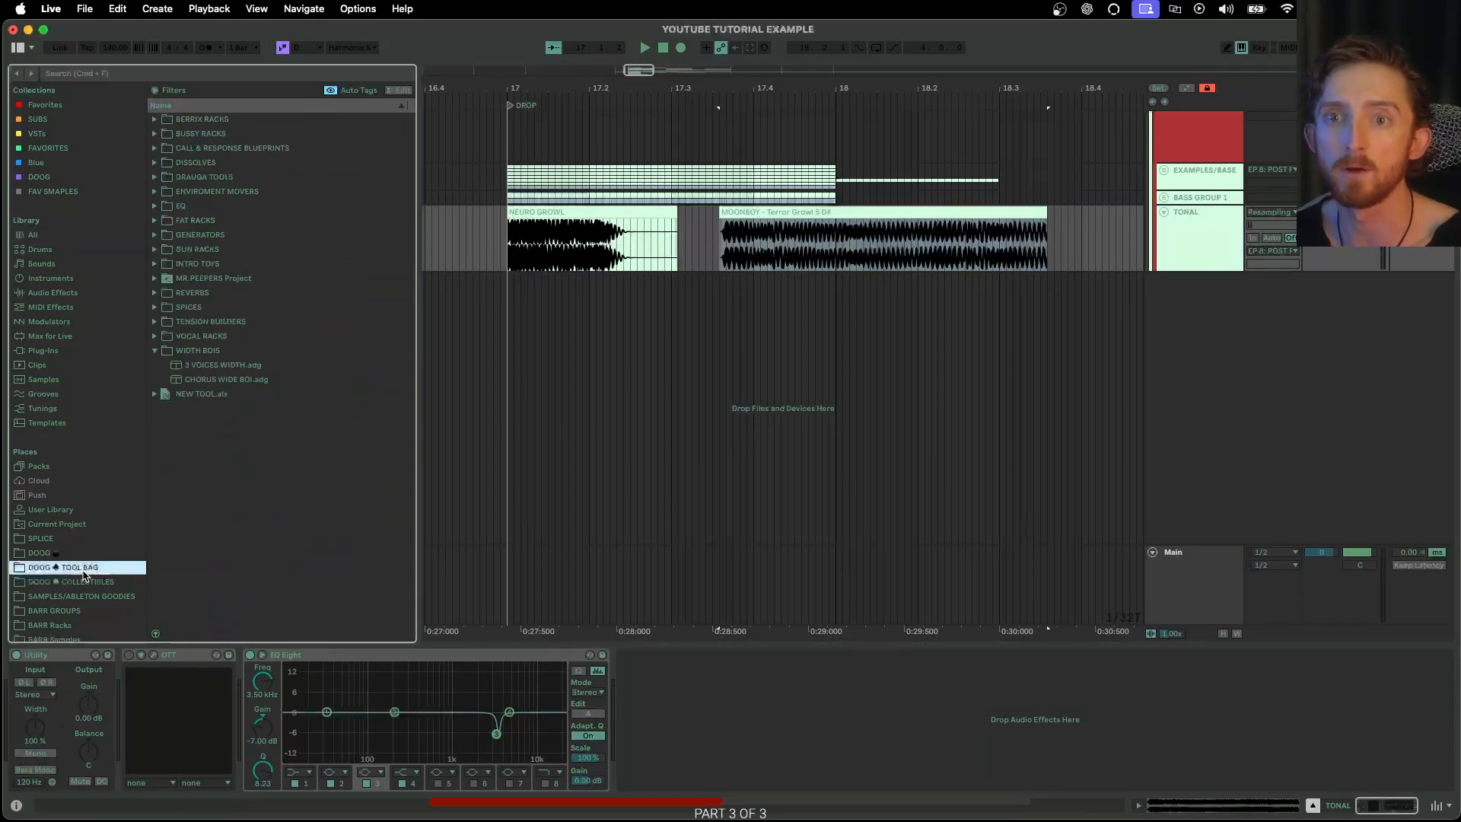
{"action": "left_click", "coordinate": [81, 582]}
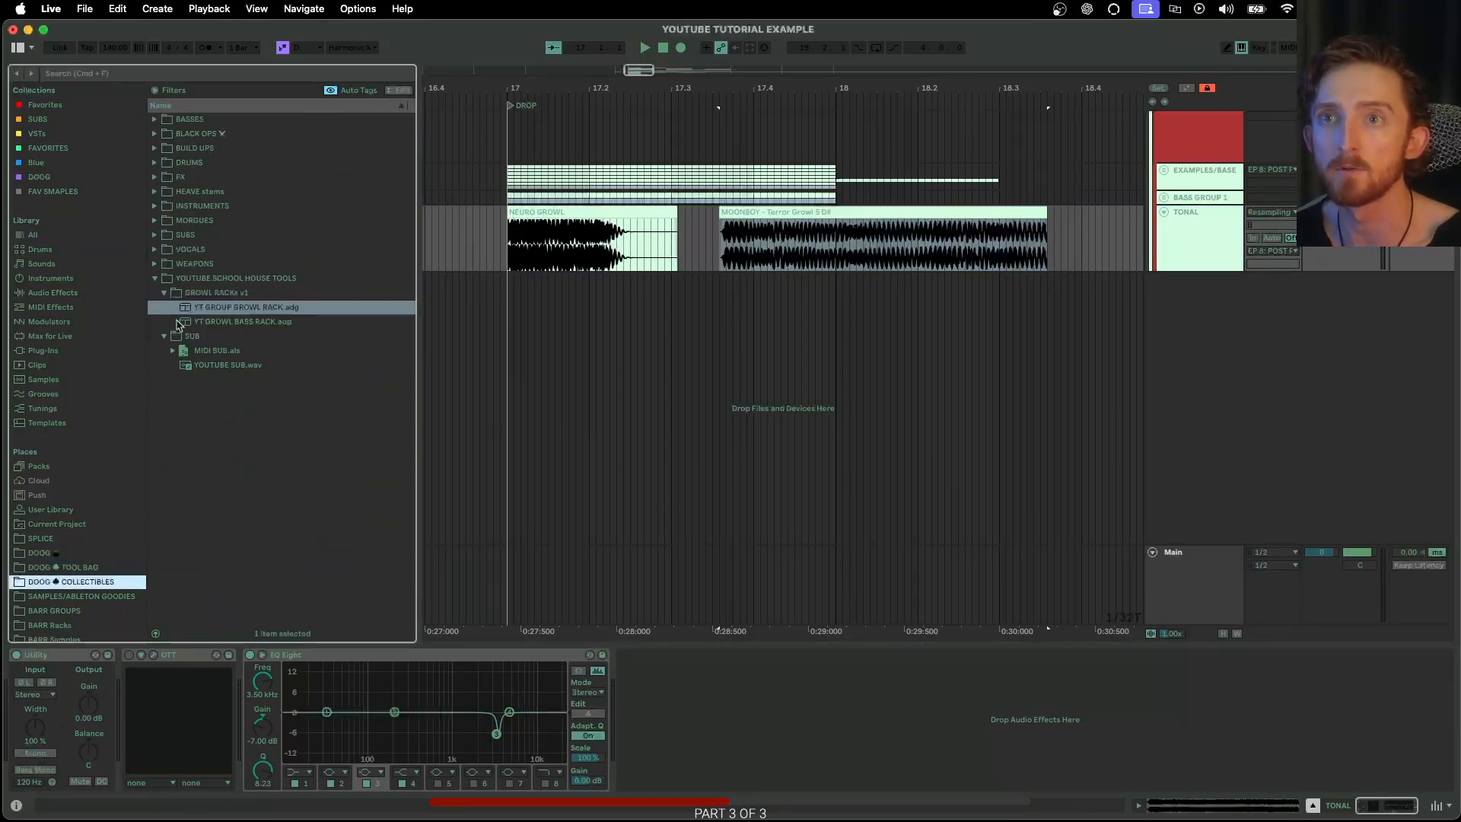
{"action": "left_click_drag", "start_coordinate": [240, 323], "coordinate": [571, 266]}
Play the two growl samples through the rack on the TONAL track and turn off the rack's last EQ Eight
{"action": "left_click_drag", "start_coordinate": [905, 251], "coordinate": [900, 244]}
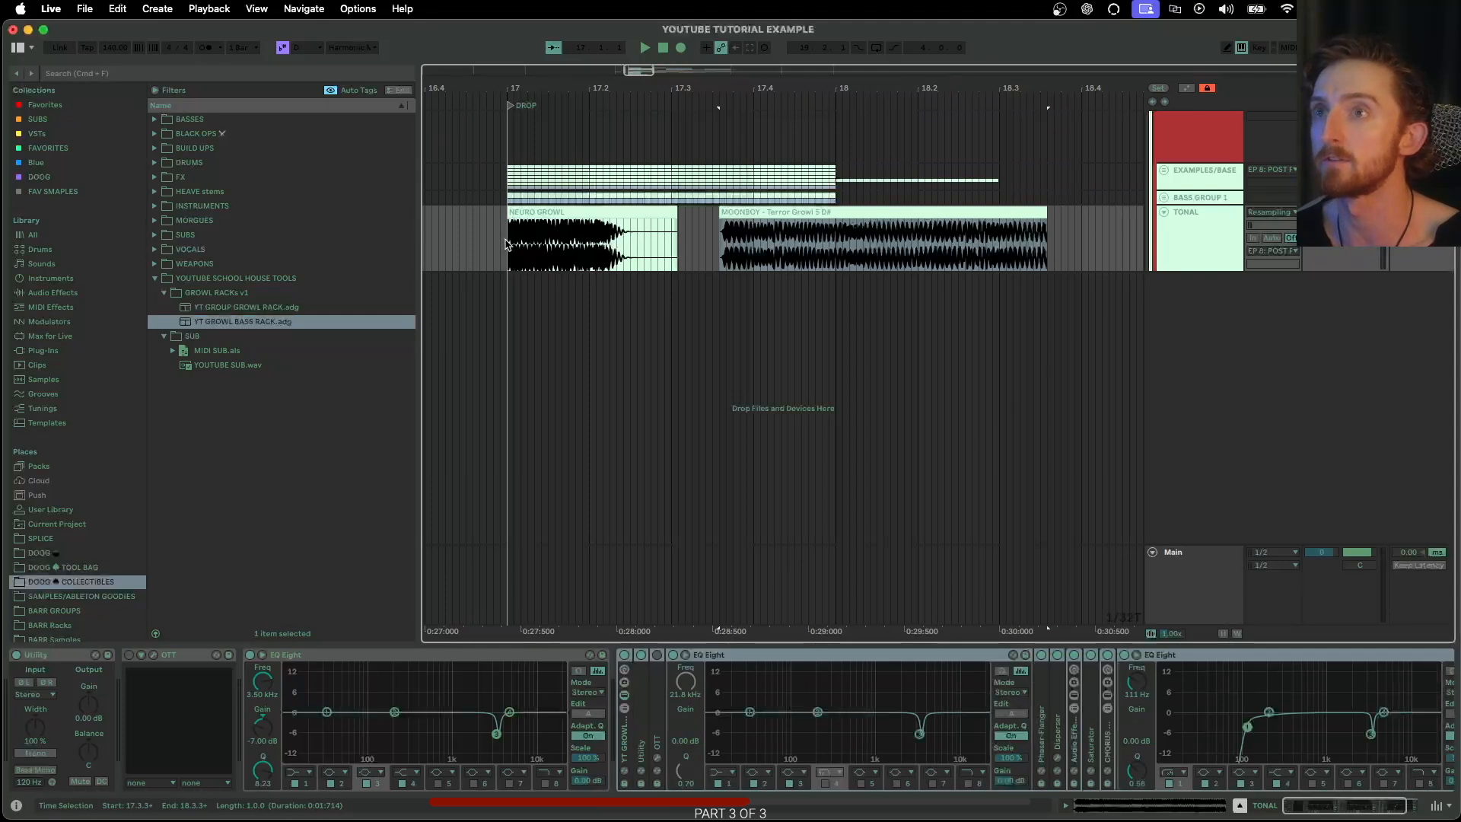
{"action": "key", "text": "space"}
{"action": "left_click", "coordinate": [1237, 717]}
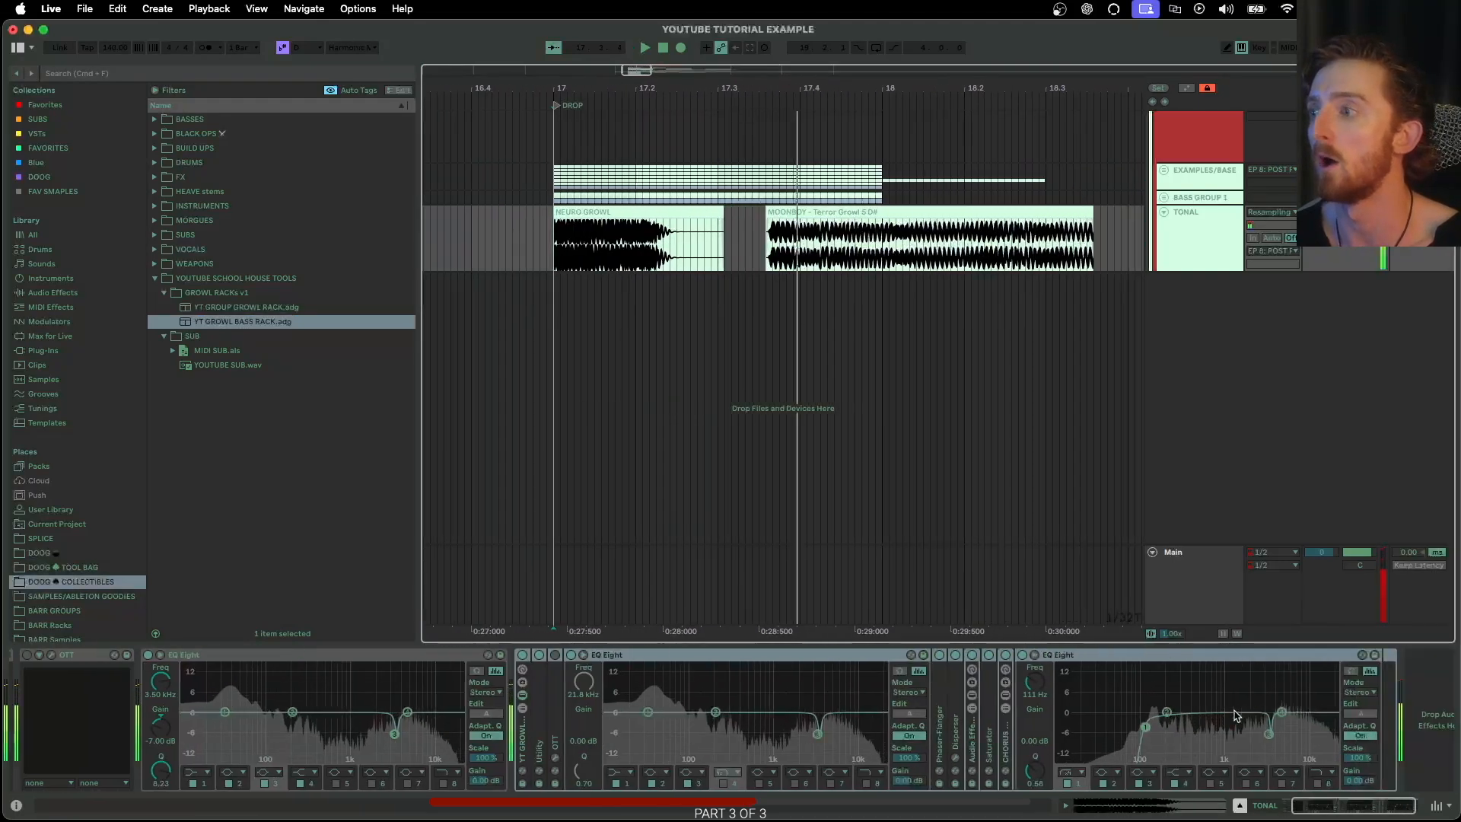
{"action": "left_click", "coordinate": [540, 243]}
{"action": "key", "text": "space"}
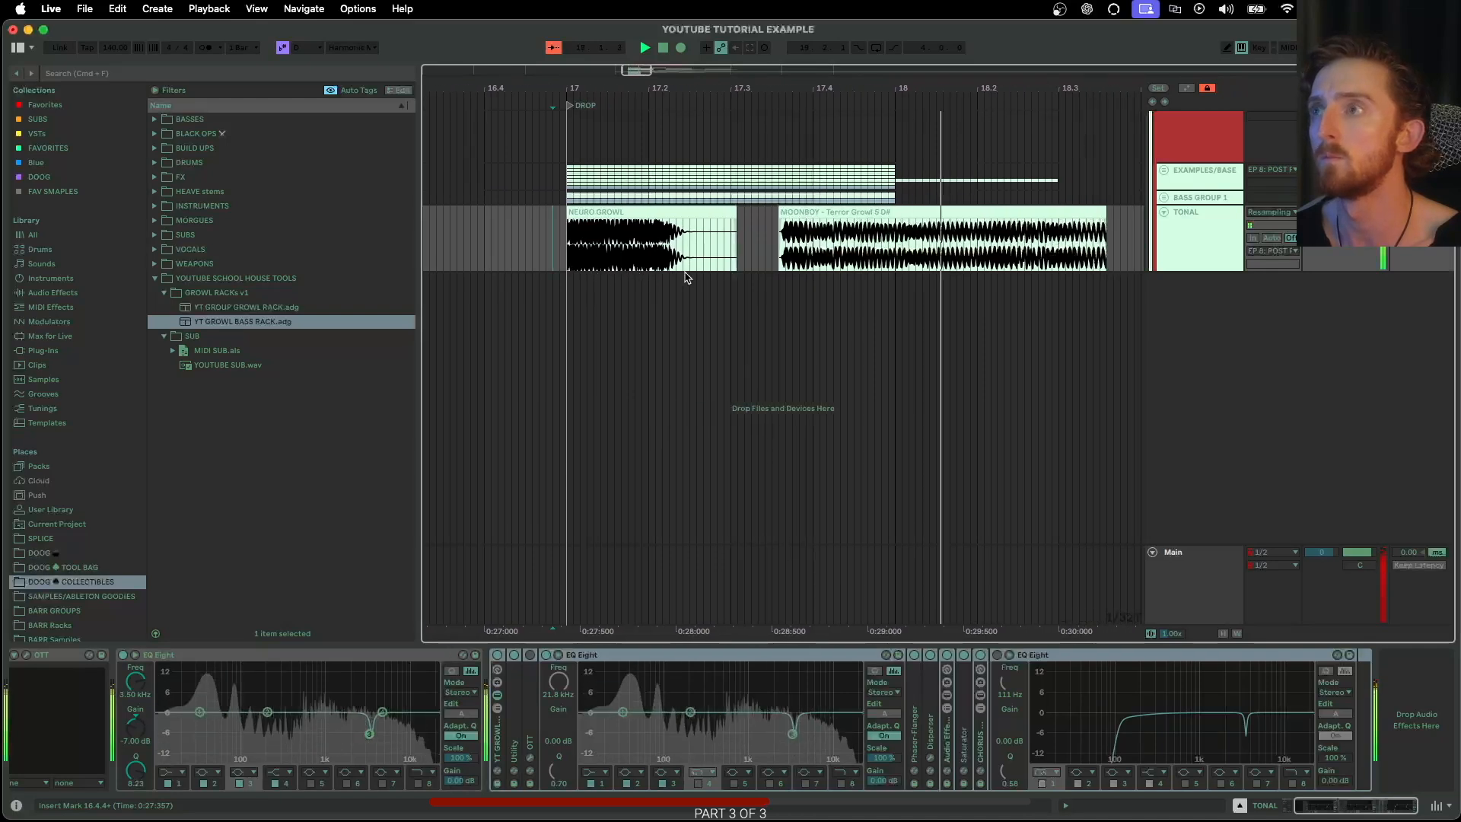
Compare the playback of the growl samples with the whole growl bass rack bypassed and switched back on
{"action": "key", "text": "space"}
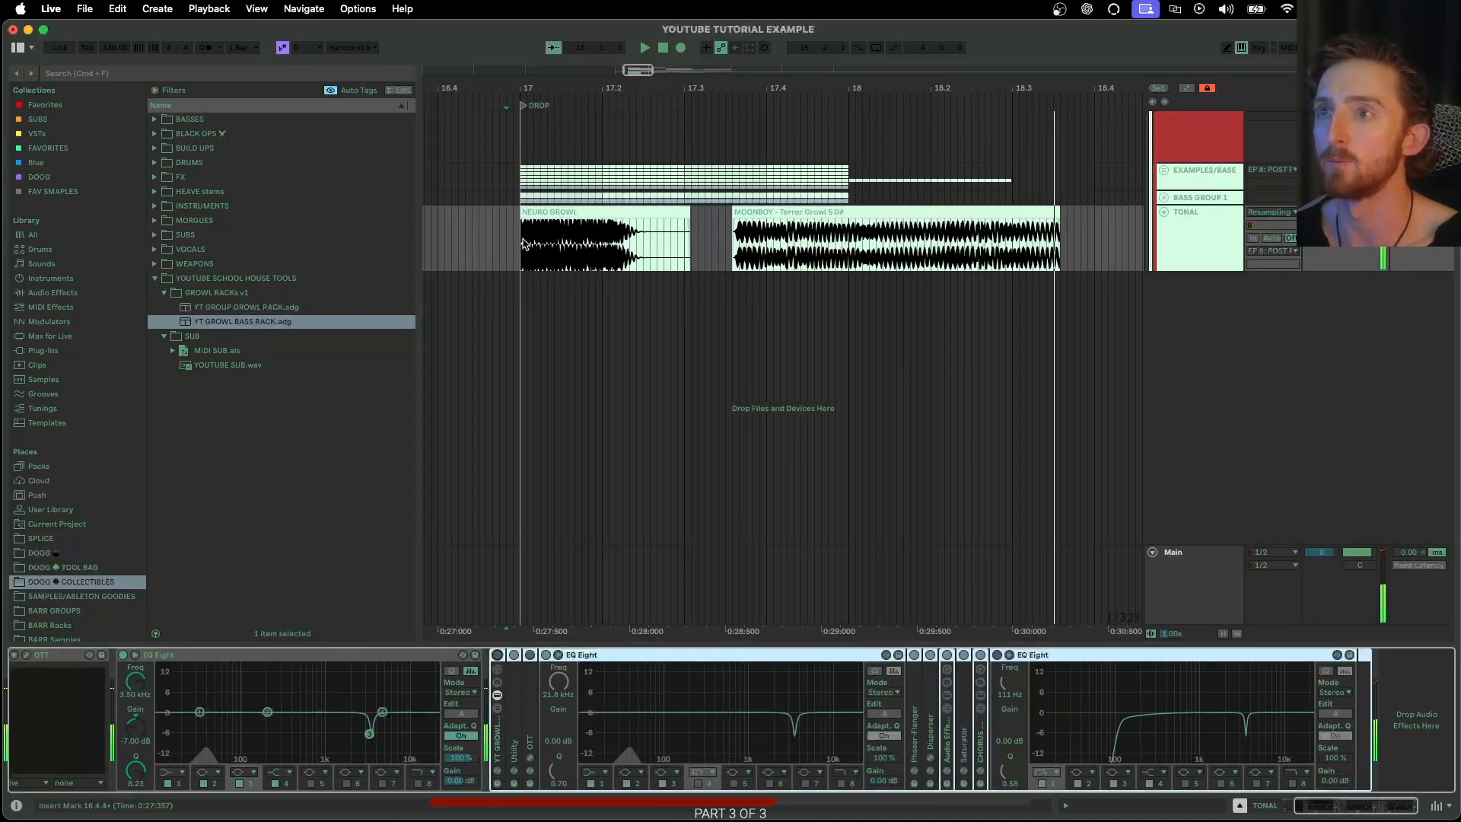
{"action": "key", "text": "space"}
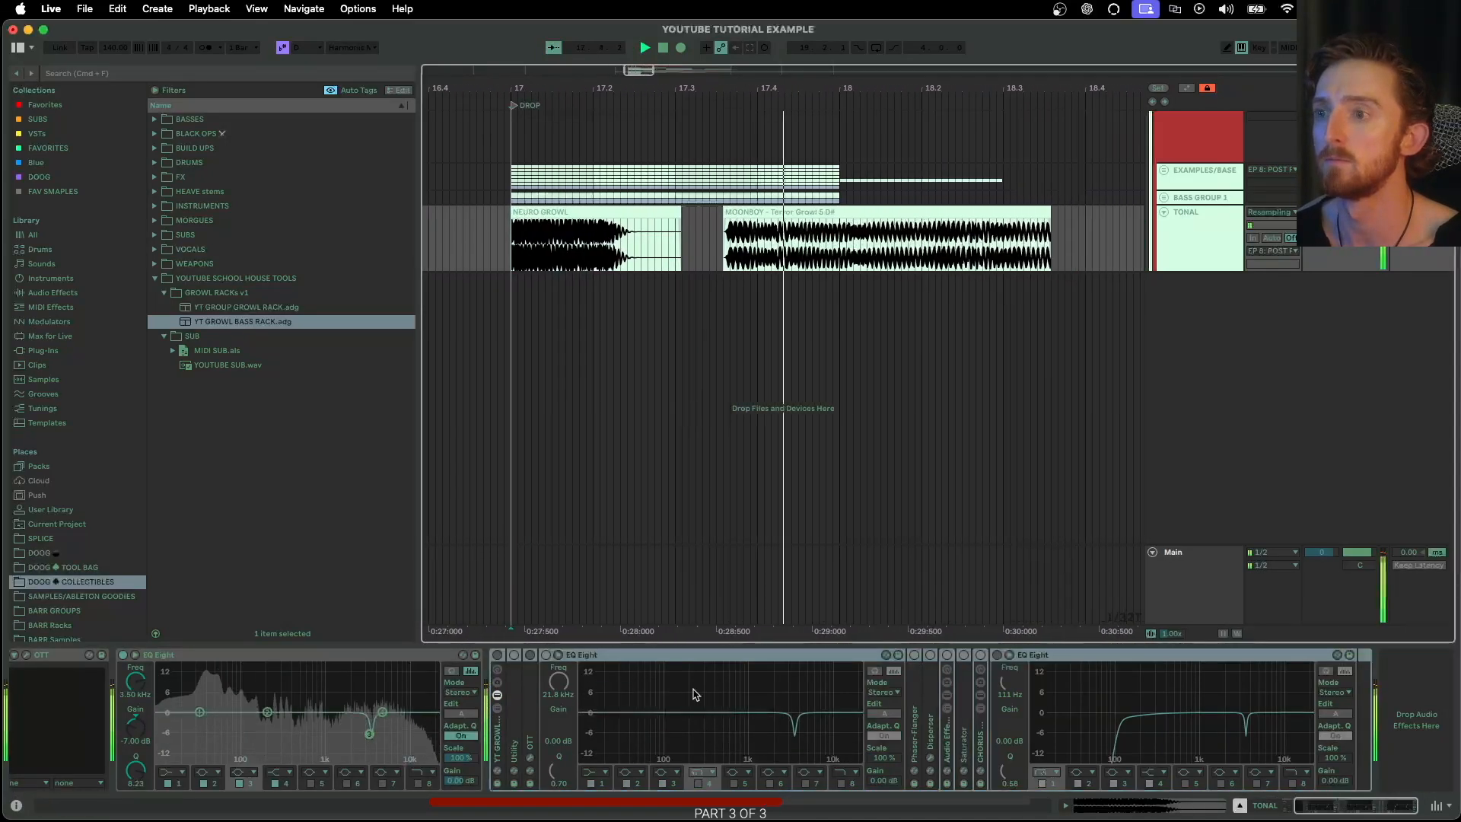
{"action": "key", "text": "space"}
{"action": "left_click", "coordinate": [496, 655]}
{"action": "key", "text": "space"}
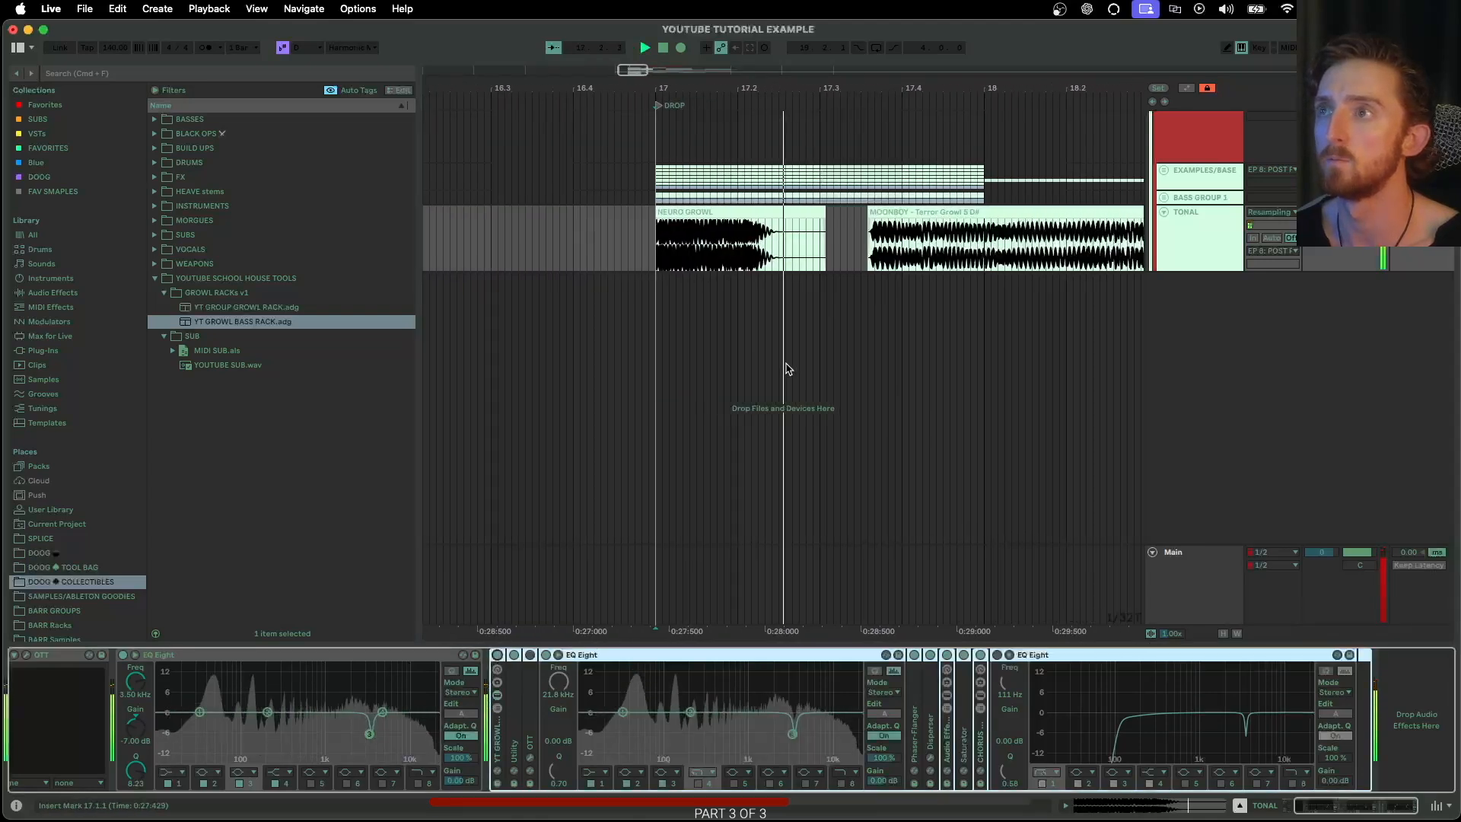
{"action": "key", "text": "space"}
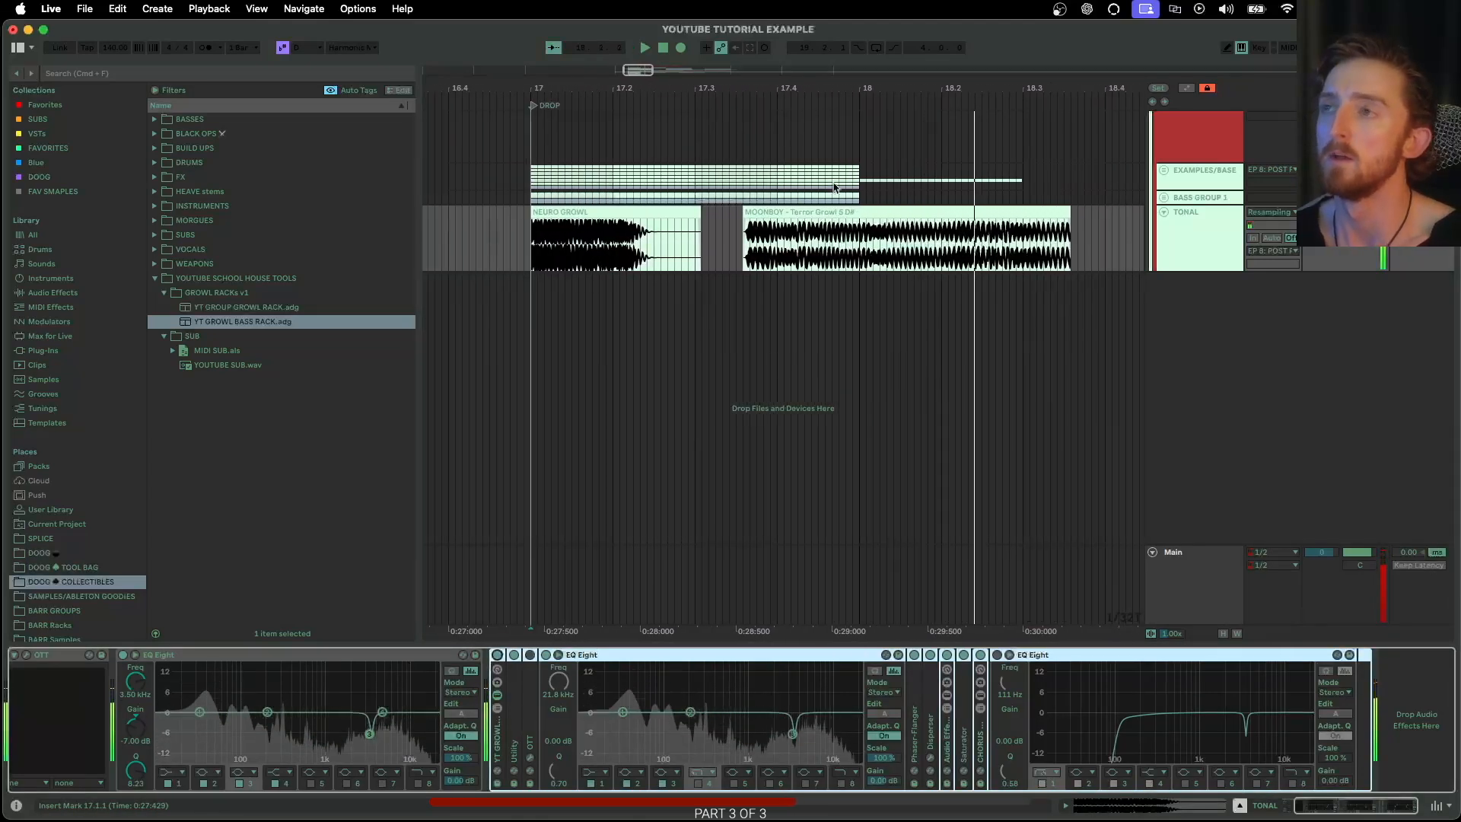
Delete the NEURO GROWL and MOONBOY Terror Growl clips from the TONAL track
{"action": "left_click", "coordinate": [860, 212]}
{"action": "left_click", "coordinate": [661, 212], "text": "shift"}
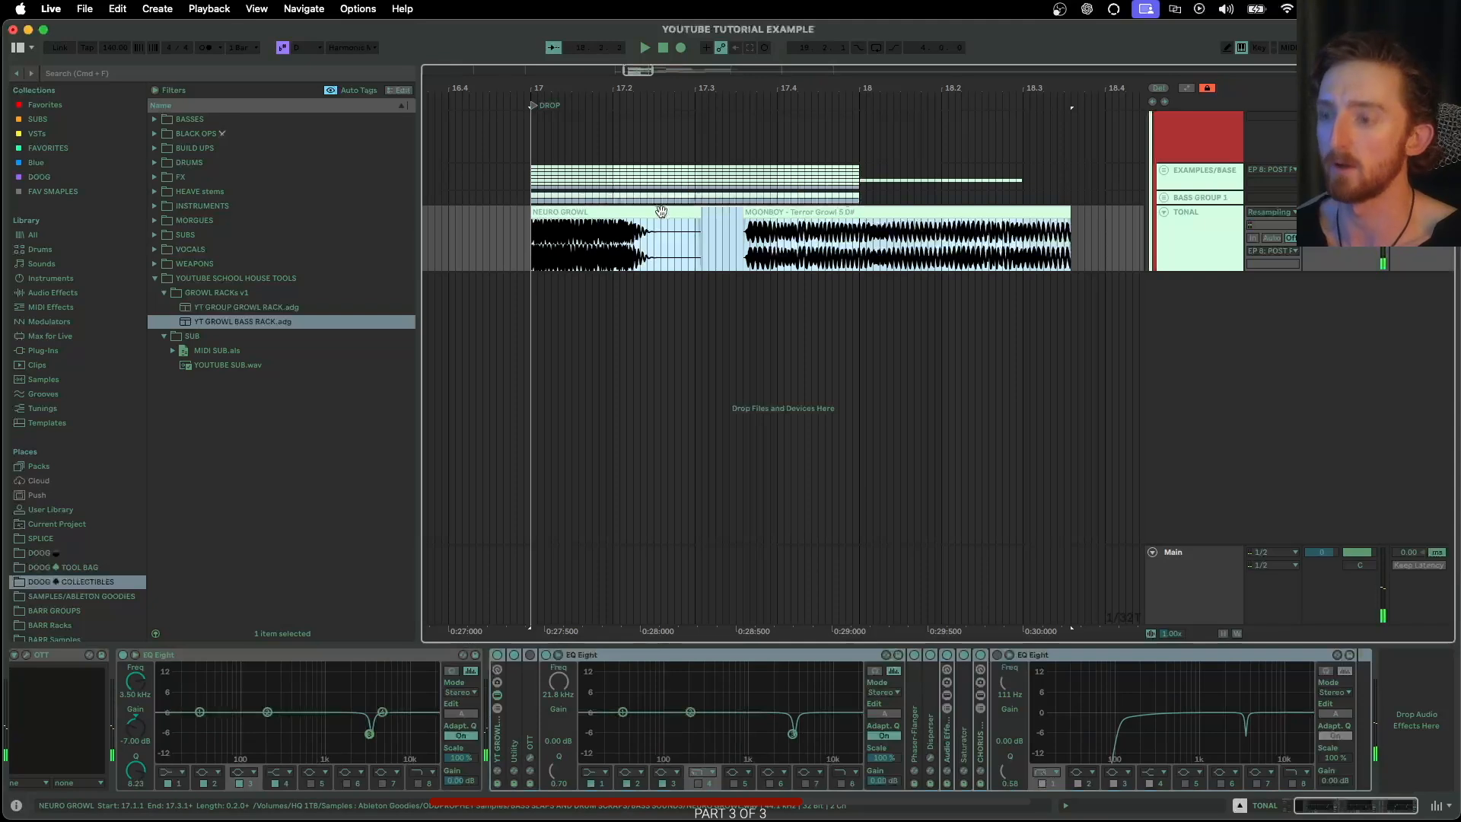
{"action": "key", "text": "Delete"}
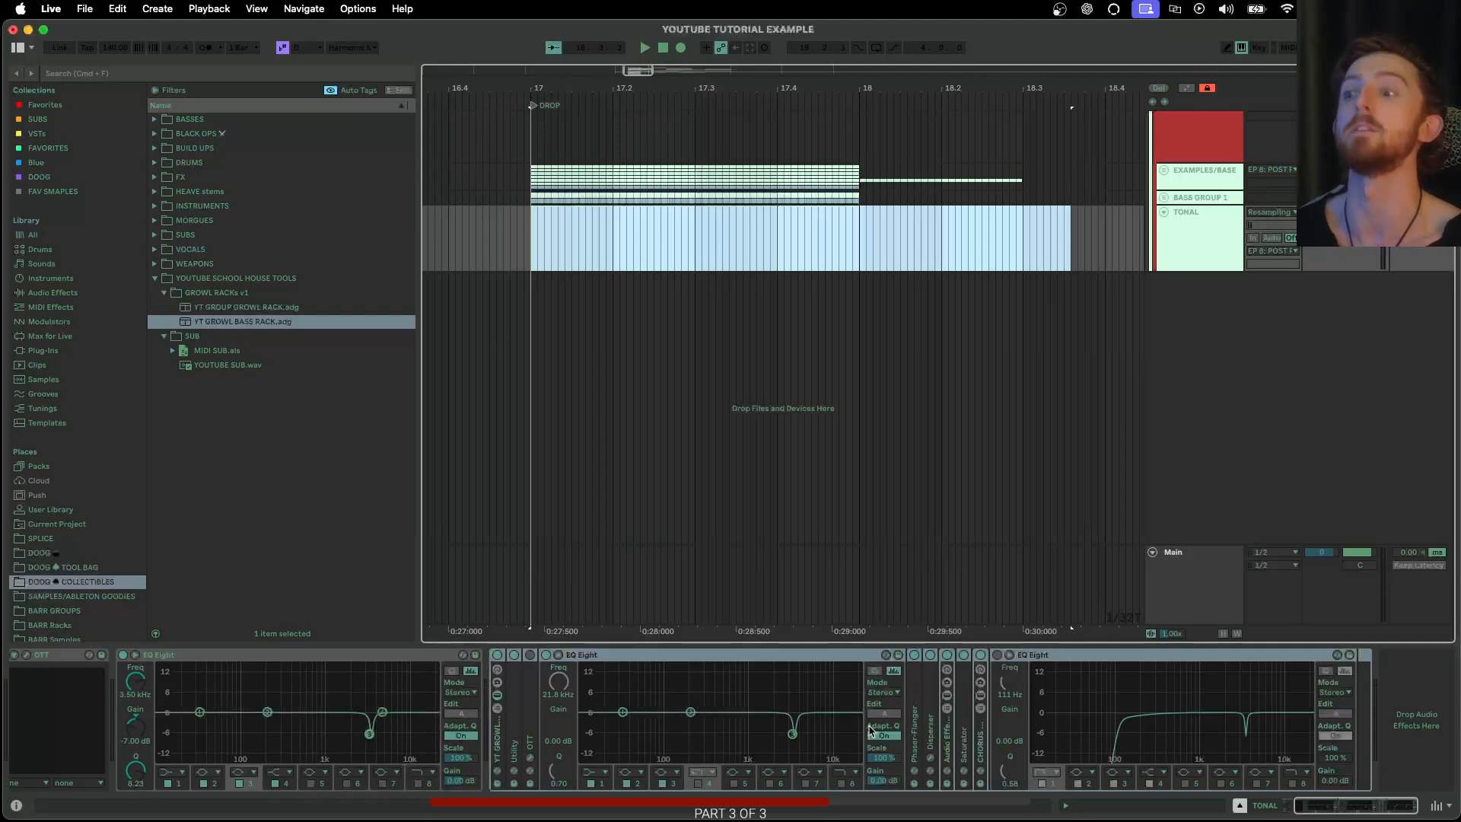
Unfold and review the growl rack's Phaser-Flanger, Disperser, Audio Effect Rack, Saturator and CHORUS WIDE BOI devices
{"action": "double_click", "coordinate": [917, 723]}
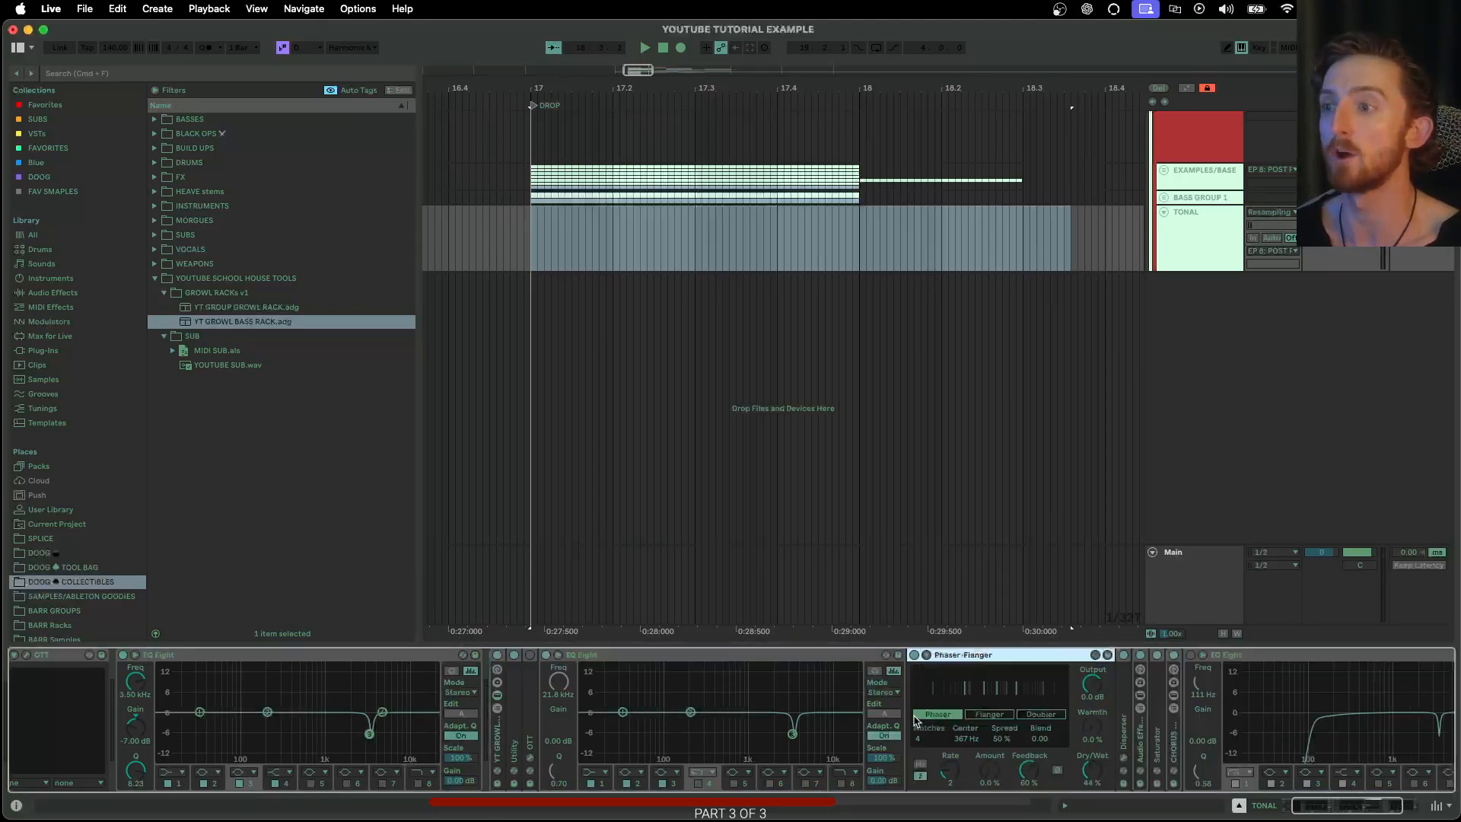
{"action": "double_click", "coordinate": [931, 736]}
{"action": "scroll", "coordinate": [934, 739], "scroll_direction": "right", "scroll_amount": 2}
{"action": "double_click", "coordinate": [945, 735]}
{"action": "scroll", "coordinate": [945, 734], "scroll_direction": "right", "scroll_amount": 6}
{"action": "scroll", "coordinate": [905, 726], "scroll_direction": "right", "scroll_amount": 6}
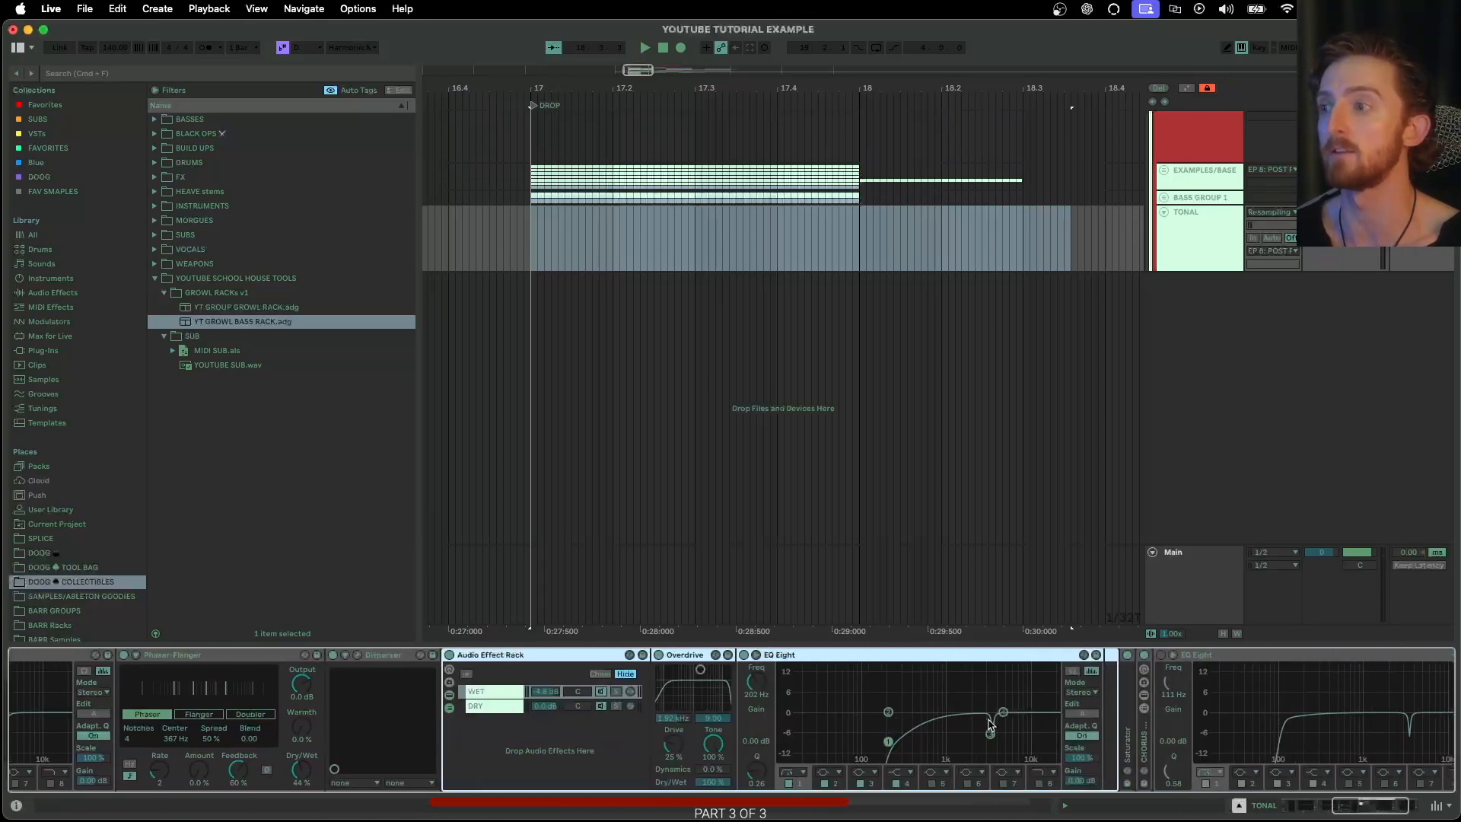
{"action": "double_click", "coordinate": [964, 732]}
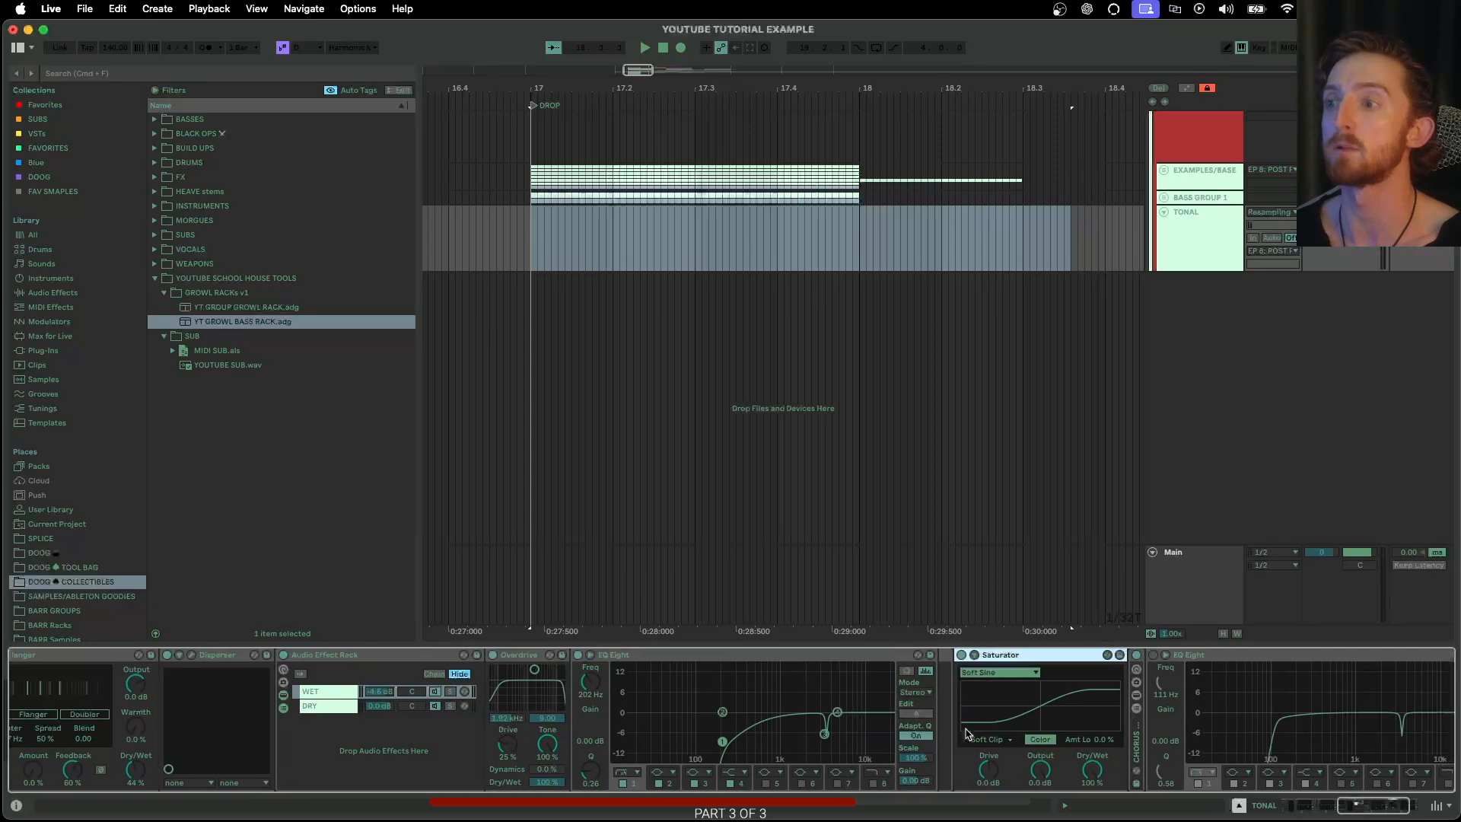
{"action": "scroll", "coordinate": [685, 722], "scroll_direction": "left", "scroll_amount": 12}
{"action": "scroll", "coordinate": [429, 701], "scroll_direction": "right", "scroll_amount": 8}
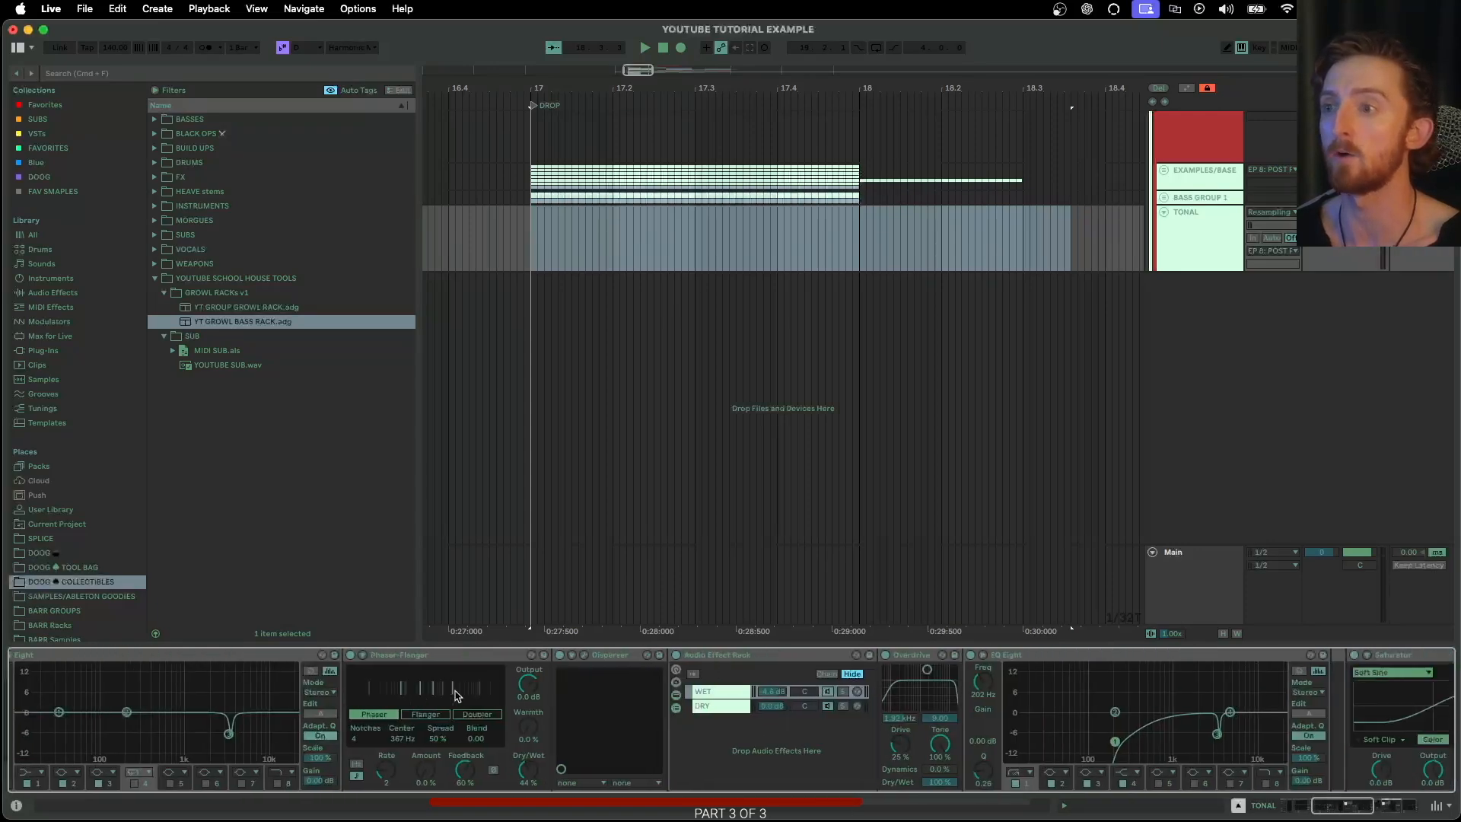
{"action": "scroll", "coordinate": [573, 685], "scroll_direction": "right", "scroll_amount": 10}
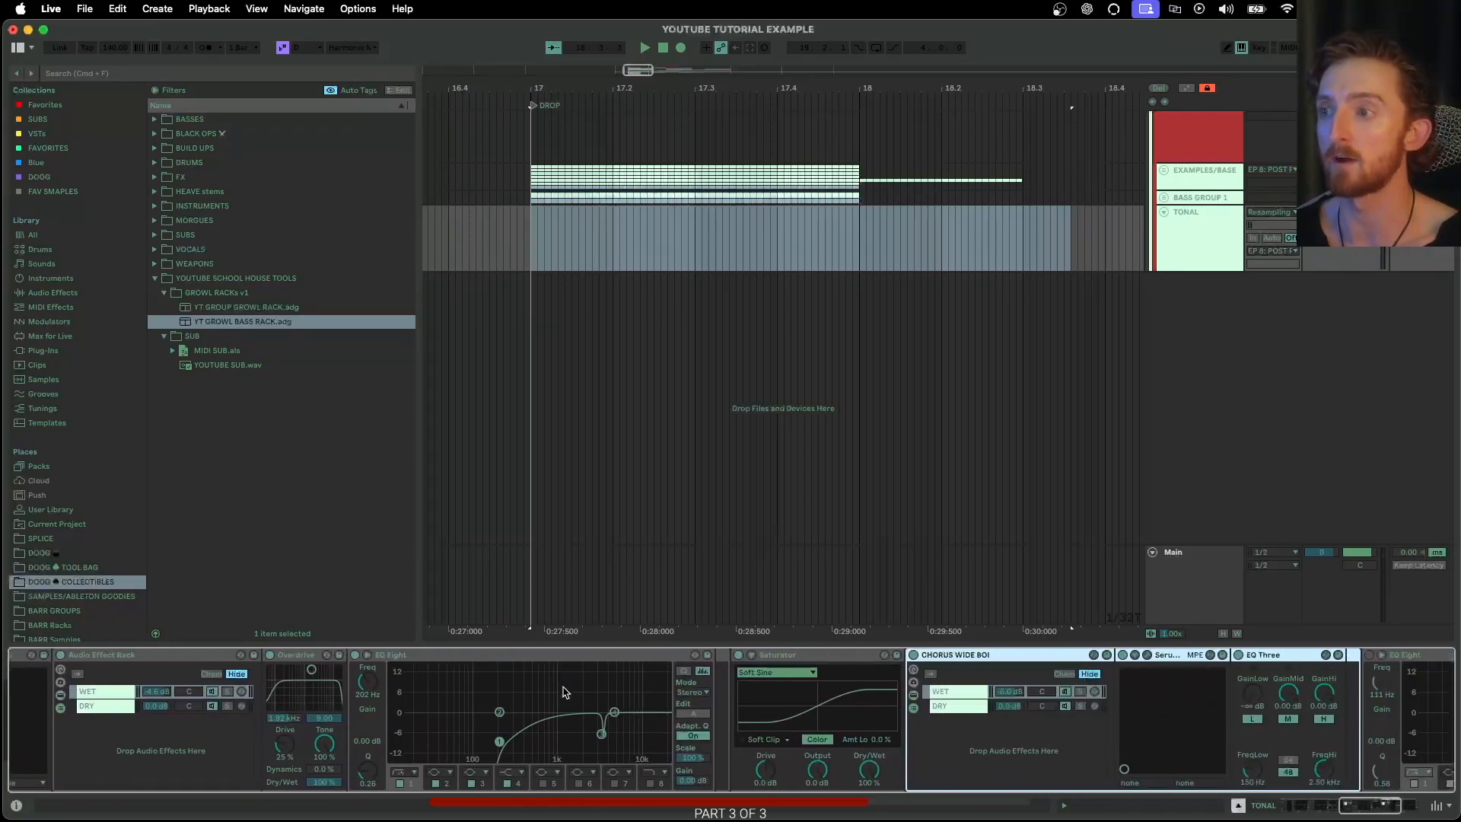
{"action": "left_click", "coordinate": [791, 685]}
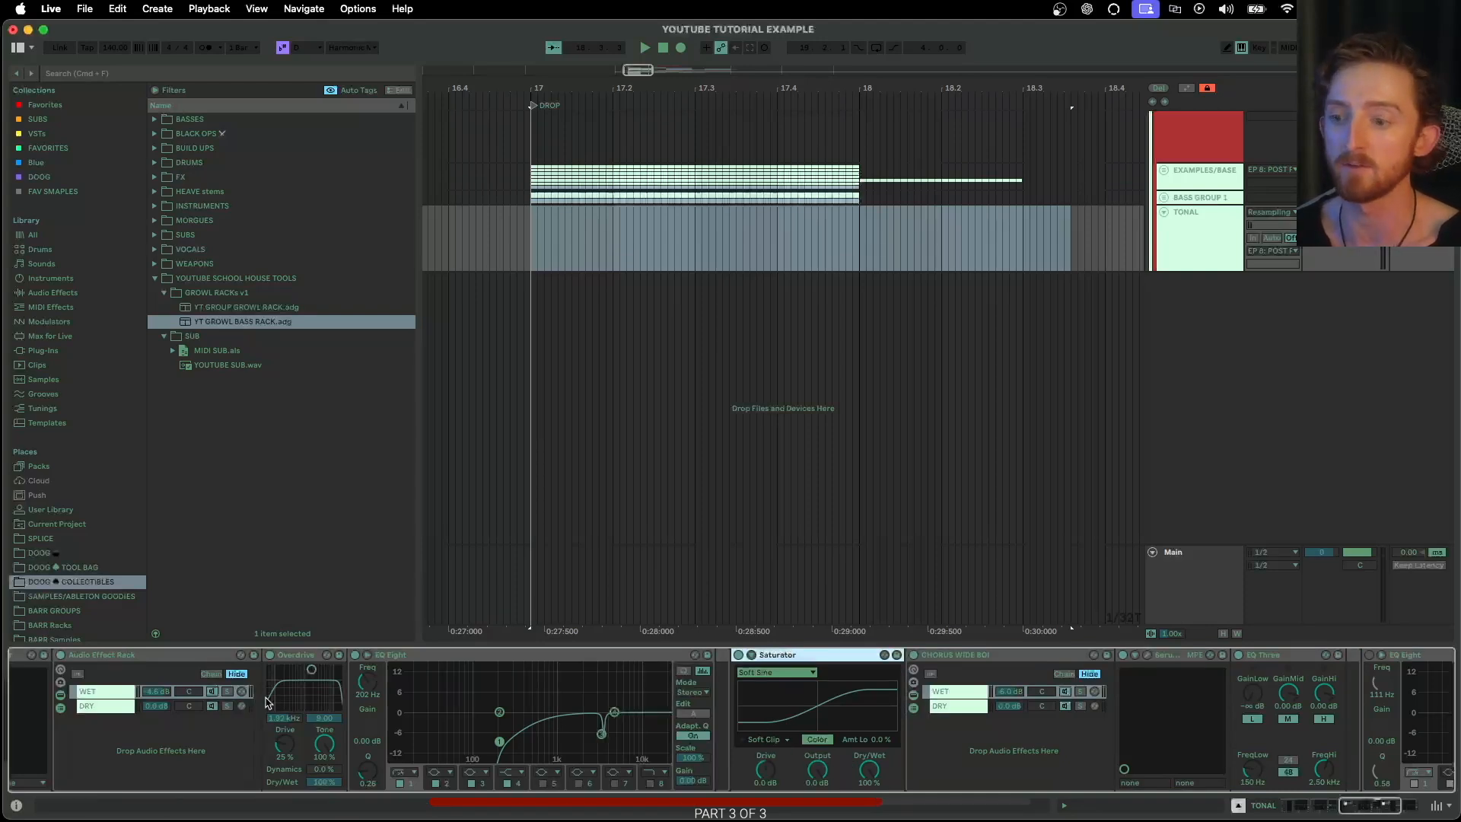
Open the growl rack's Disperser plug-in window to examine its amount, frequency and pinch settings, and close it again
{"action": "scroll", "coordinate": [304, 693], "scroll_direction": "right", "scroll_amount": 12}
{"action": "scroll", "coordinate": [304, 665], "scroll_direction": "left", "scroll_amount": 5}
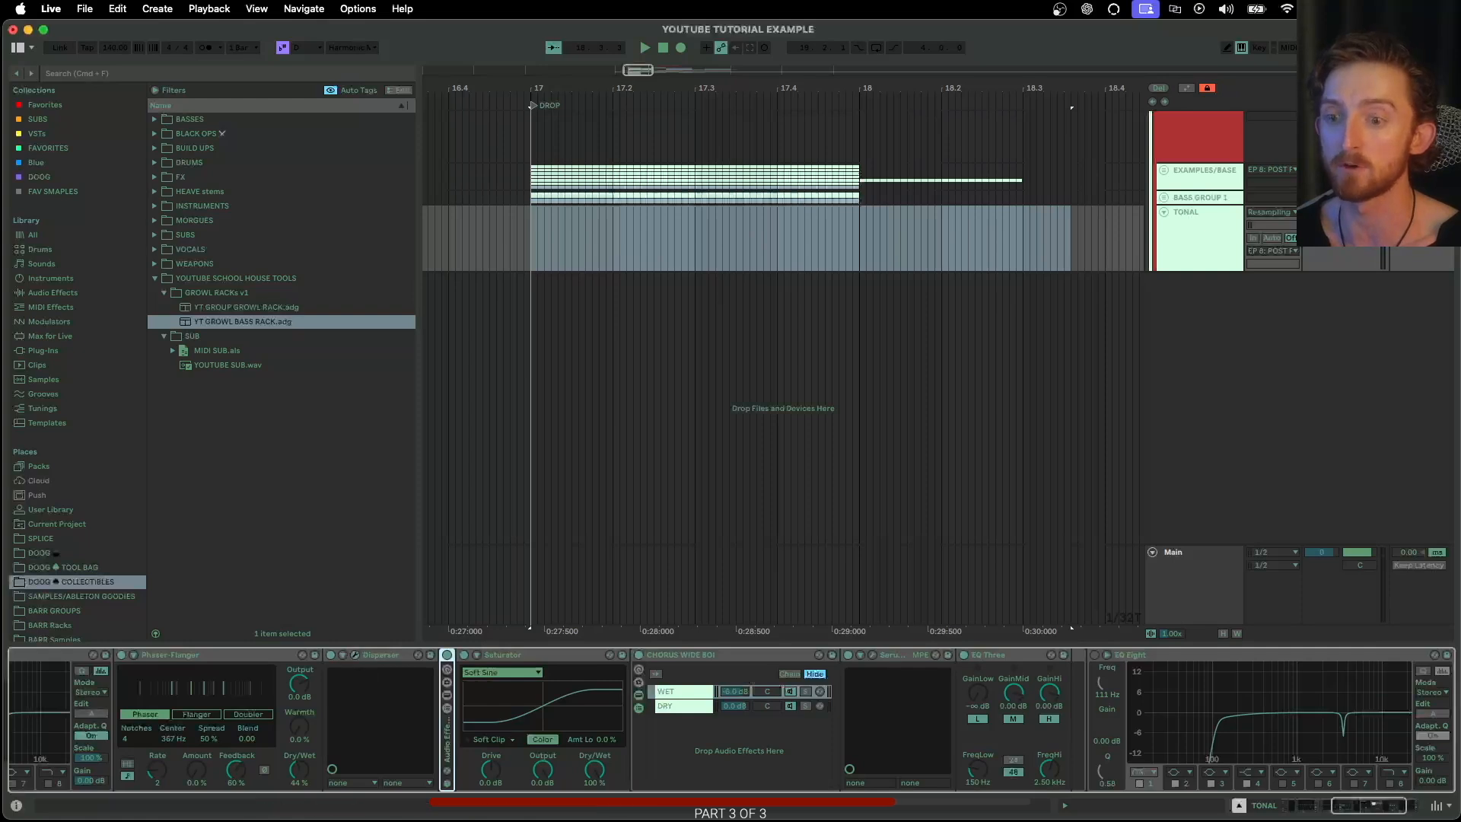
{"action": "left_click", "coordinate": [355, 655]}
{"action": "left_click_drag", "start_coordinate": [436, 465], "coordinate": [416, 282]}
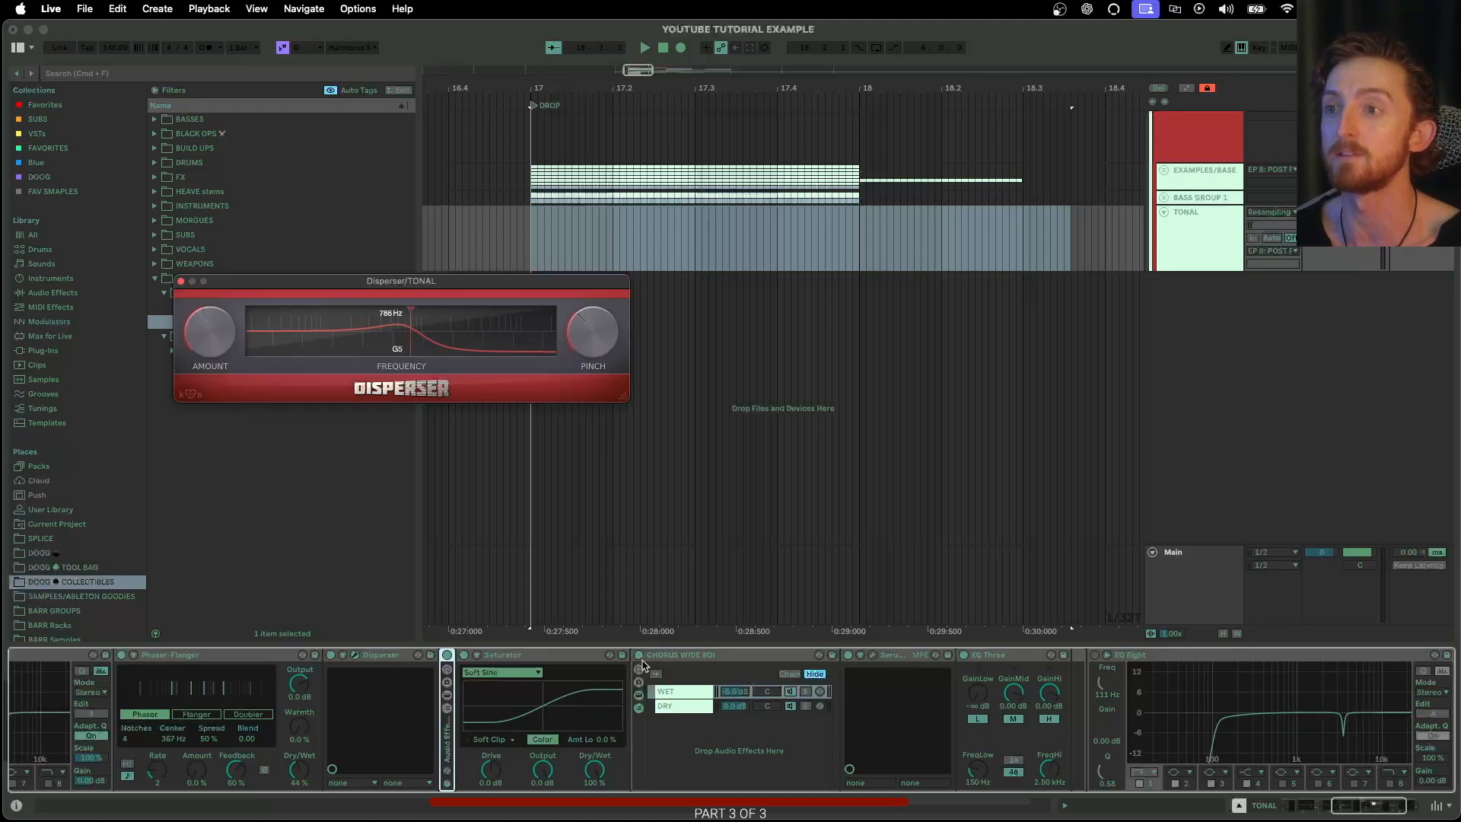
{"action": "left_click", "coordinate": [181, 282]}
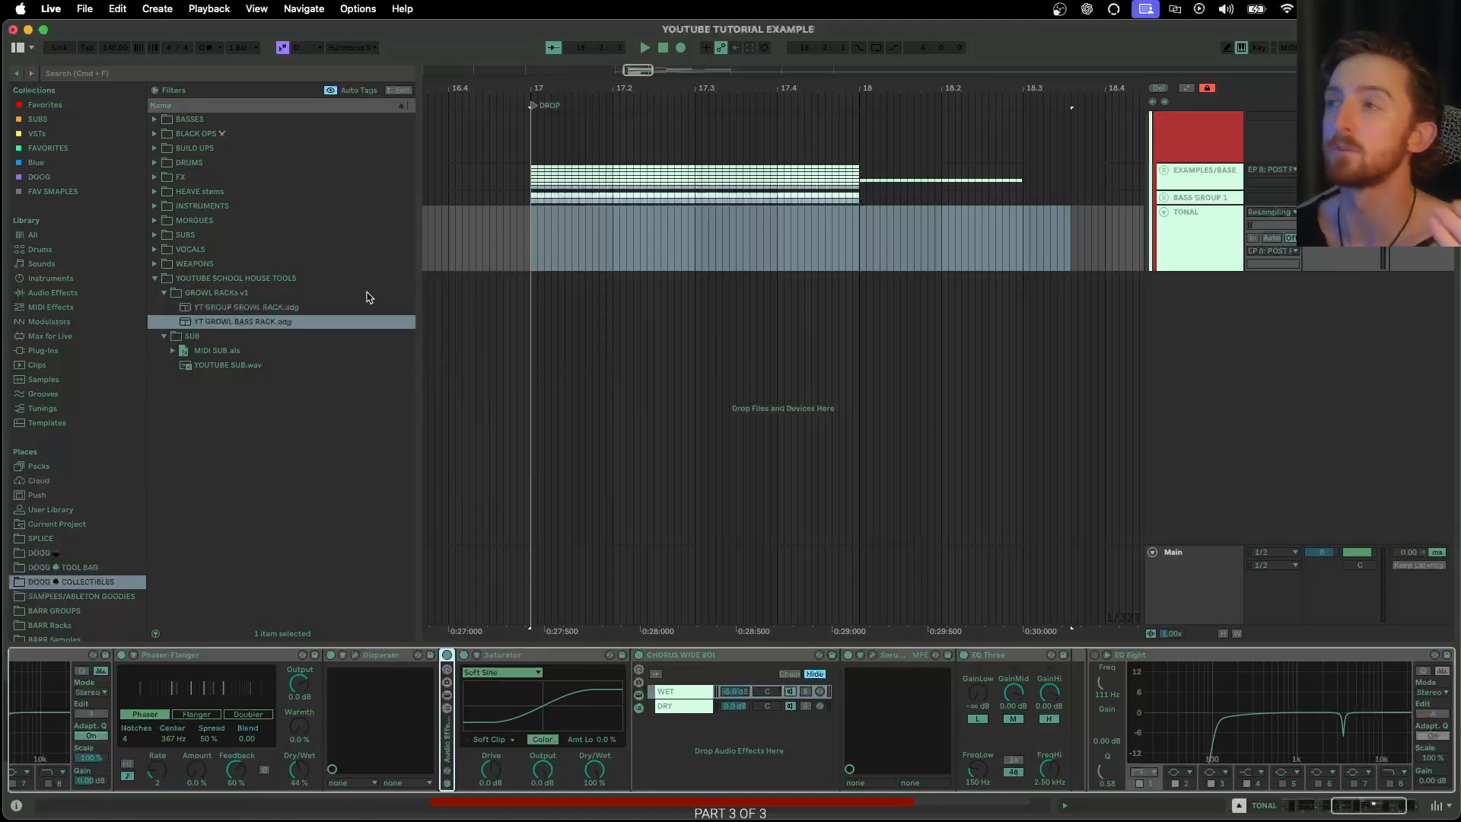
Fold the growl rack's Phaser-Flanger, Disperser, Saturator and CHORUS WIDE BOI devices
{"action": "double_click", "coordinate": [247, 656]}
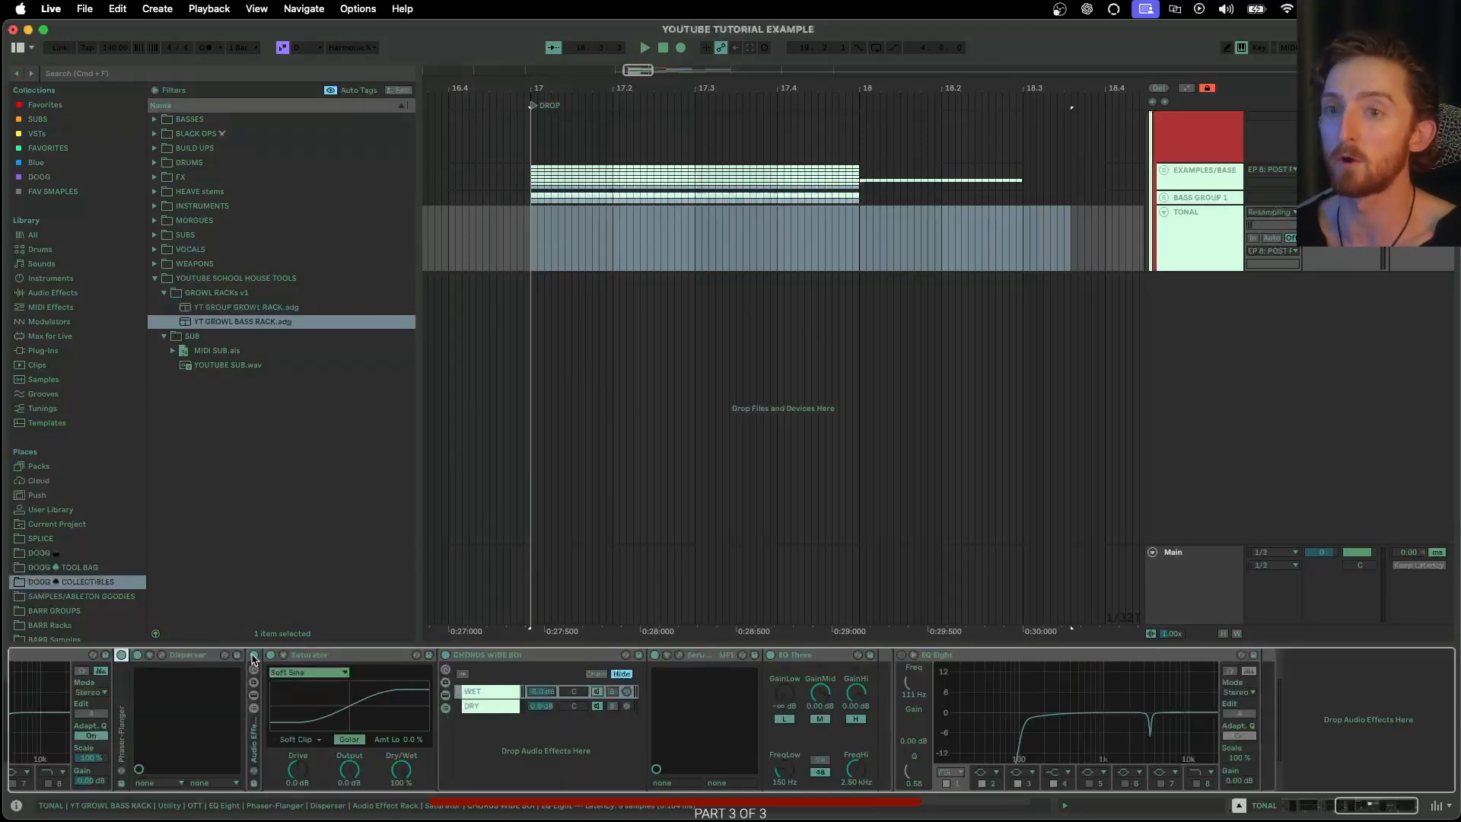
{"action": "double_click", "coordinate": [184, 656]}
{"action": "double_click", "coordinate": [209, 657]}
{"action": "left_click", "coordinate": [257, 657]}
{"action": "double_click", "coordinate": [257, 657]}
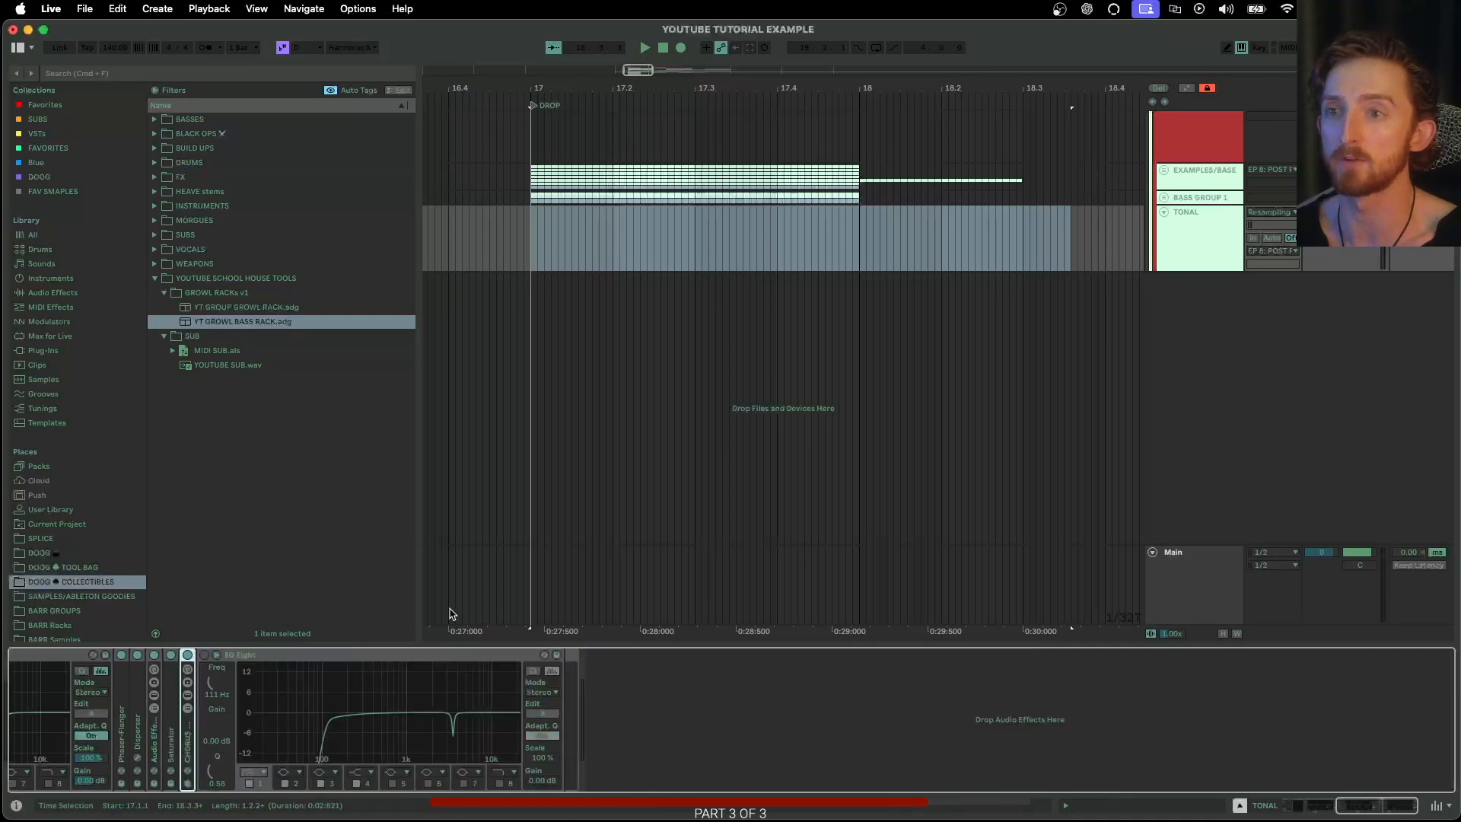
Select the YT GROUP GROWL RACK.adg preset in the GROWL RACKs v1 folder
{"action": "scroll", "coordinate": [470, 398], "scroll_direction": "left", "scroll_amount": 5}
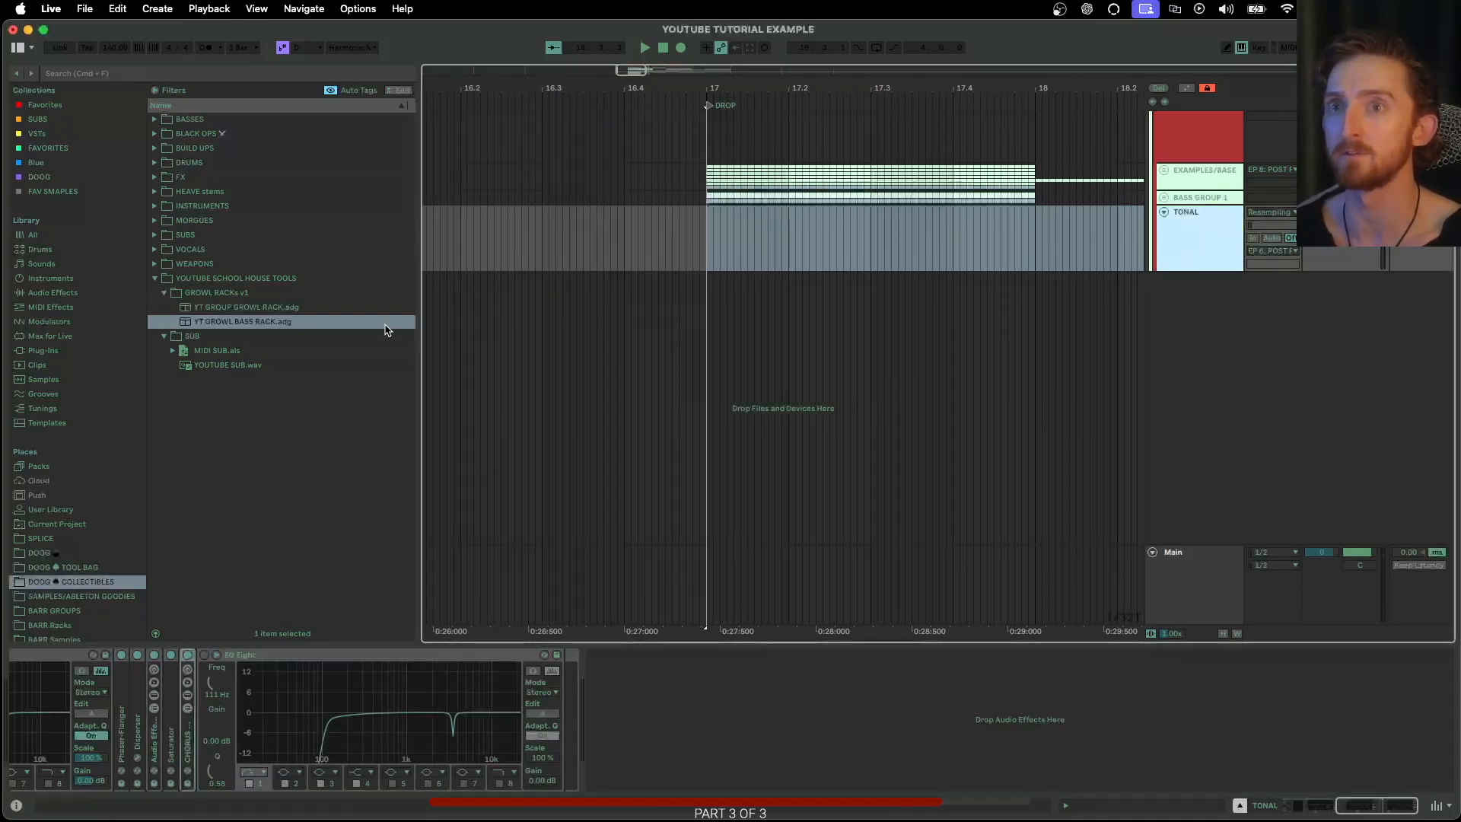
{"action": "left_click", "coordinate": [237, 307]}
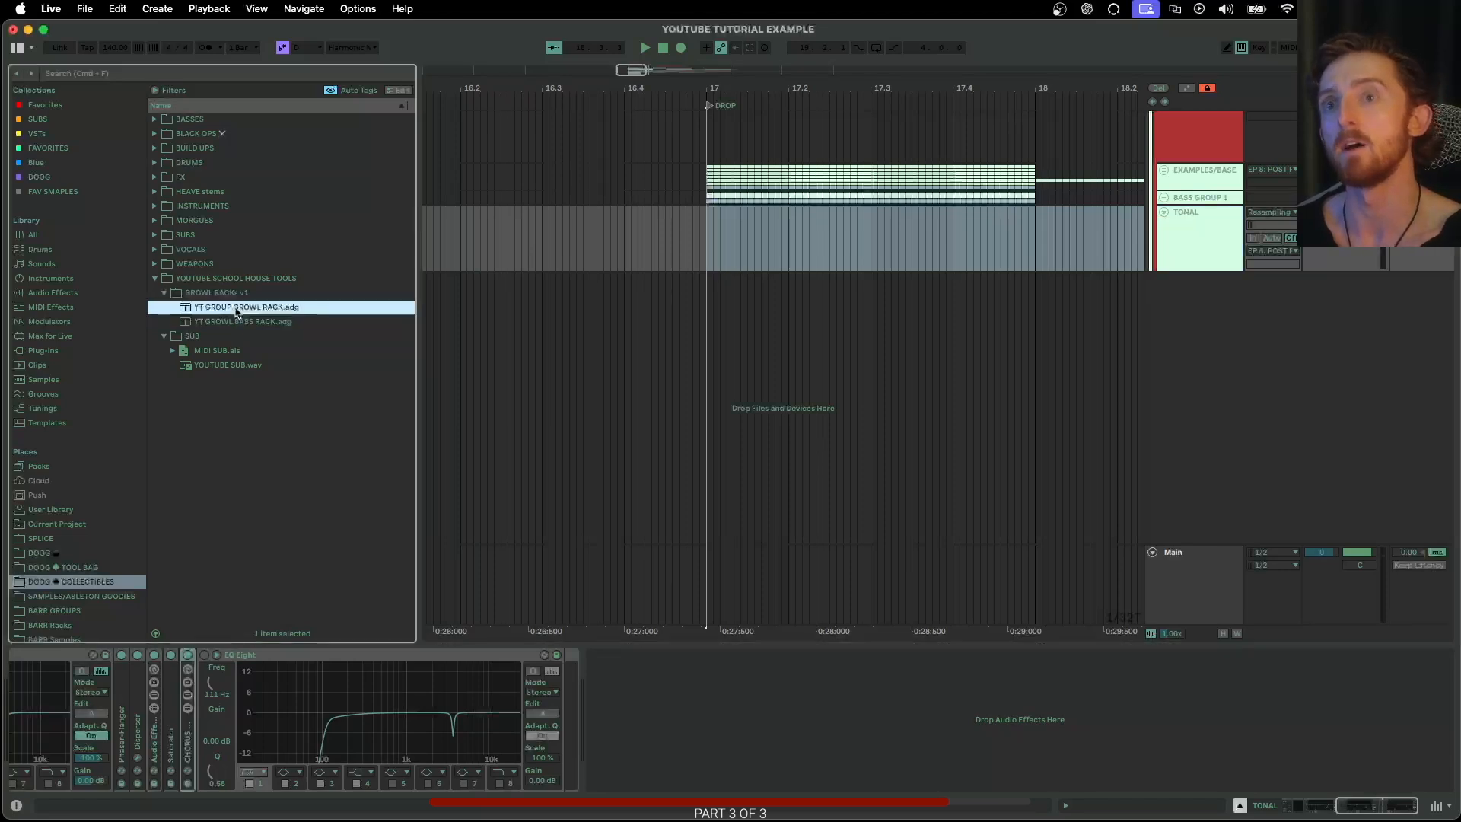